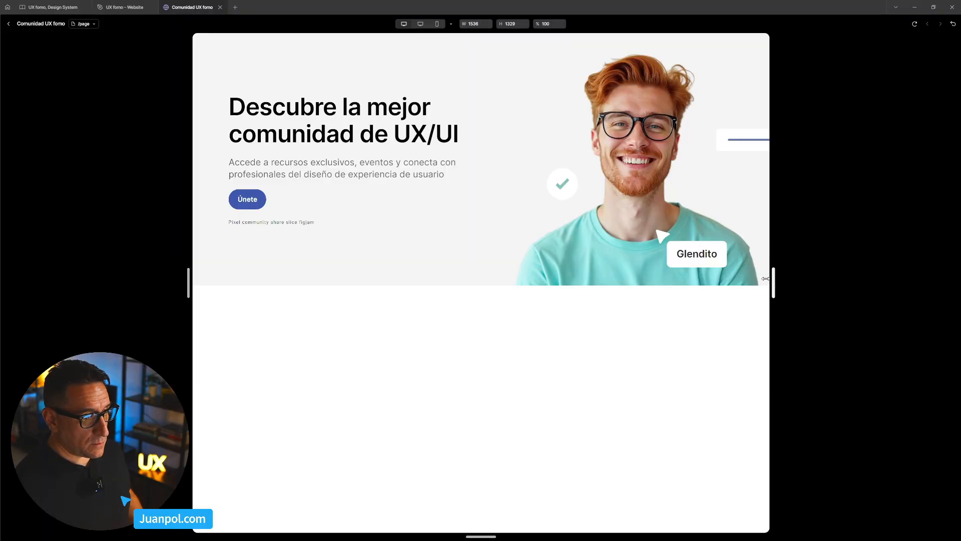
- Narrow the /page preview to about 1506 px to check the hero's responsiveness, and return to the editor
drag(765, 278, 769, 299)
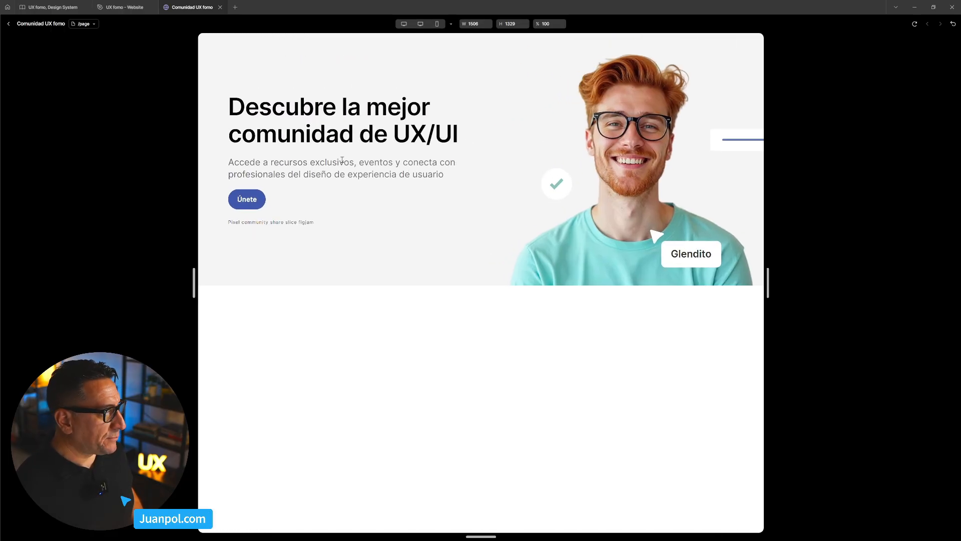
click(8, 24)
click(496, 429)
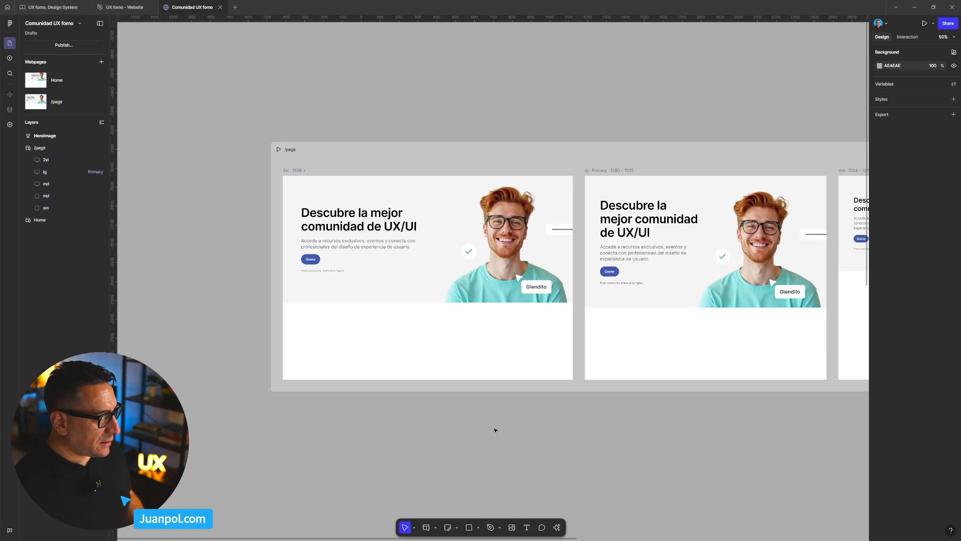
- Preview the Home webpage, narrow it to about 1478 px to compare its hero, and return to the editor
scroll(495, 430, down, 3)
scroll(495, 431, down, 6)
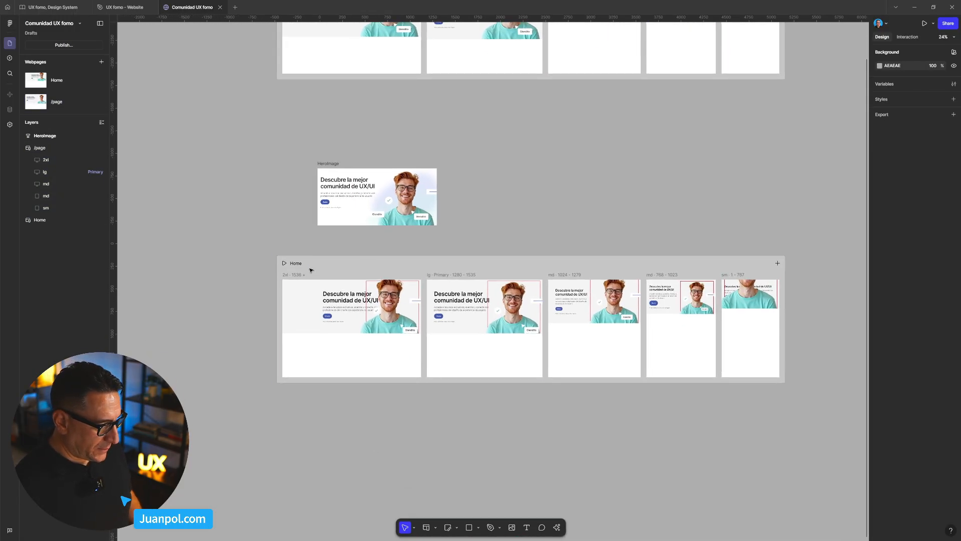
click(322, 265)
key(shift+space)
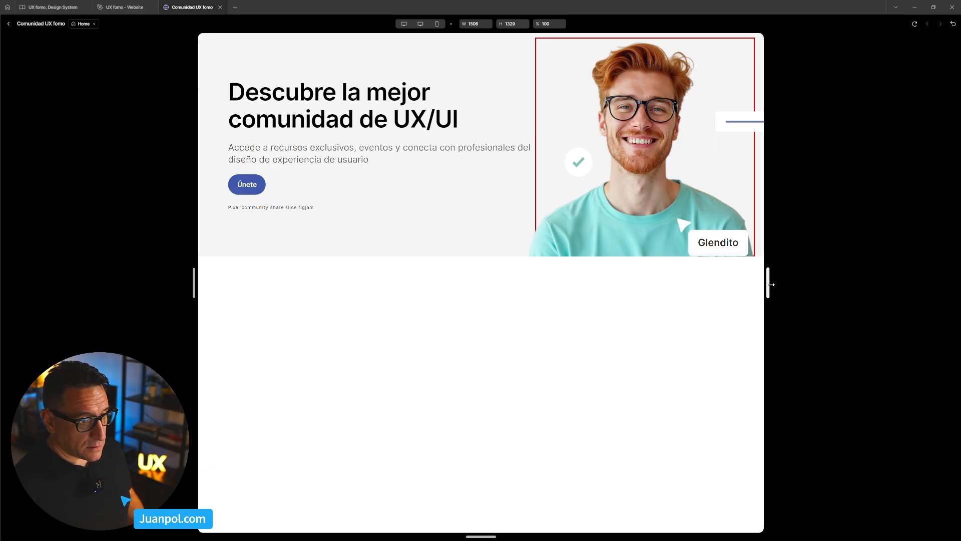
mouse_move(771, 284)
mouse_down()
mouse_move(630, 286)
mouse_move(761, 287)
mouse_up()
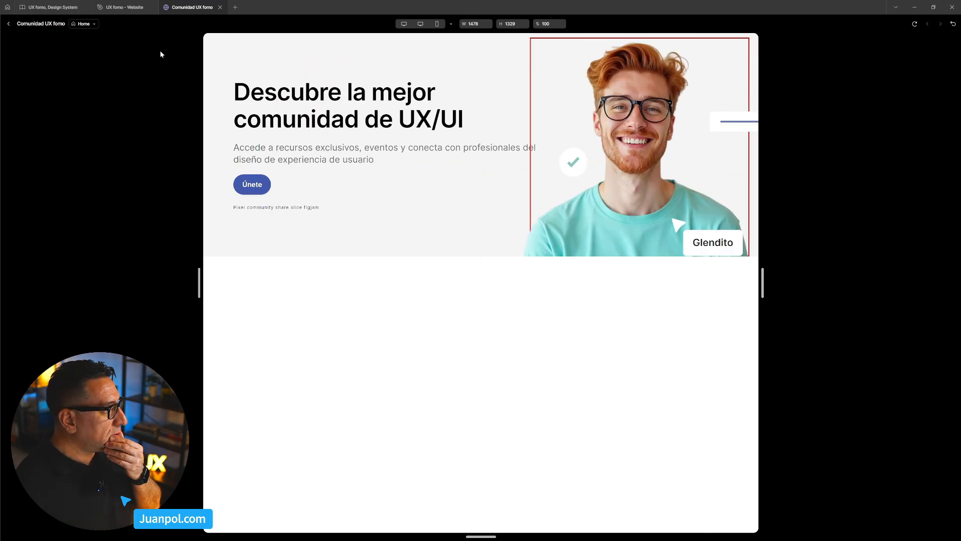
click(9, 24)
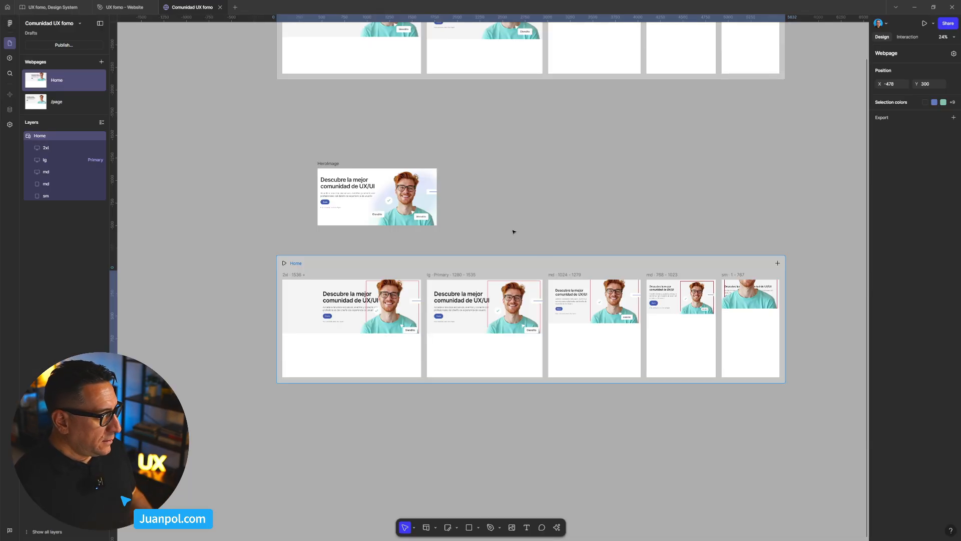
- Try to delete the Home webpage located below the HeroImage frame
click(553, 226)
scroll(553, 225, down, 3)
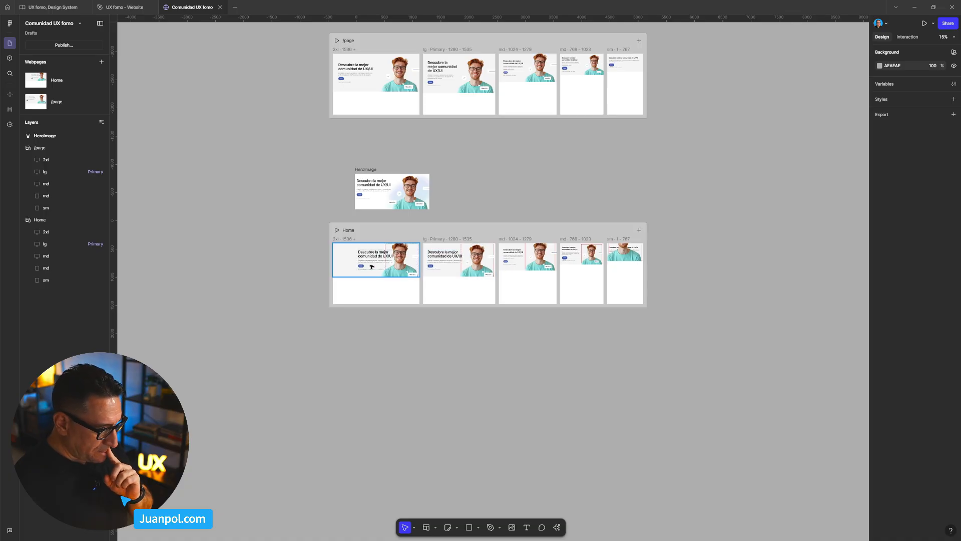
drag(474, 163, 491, 204)
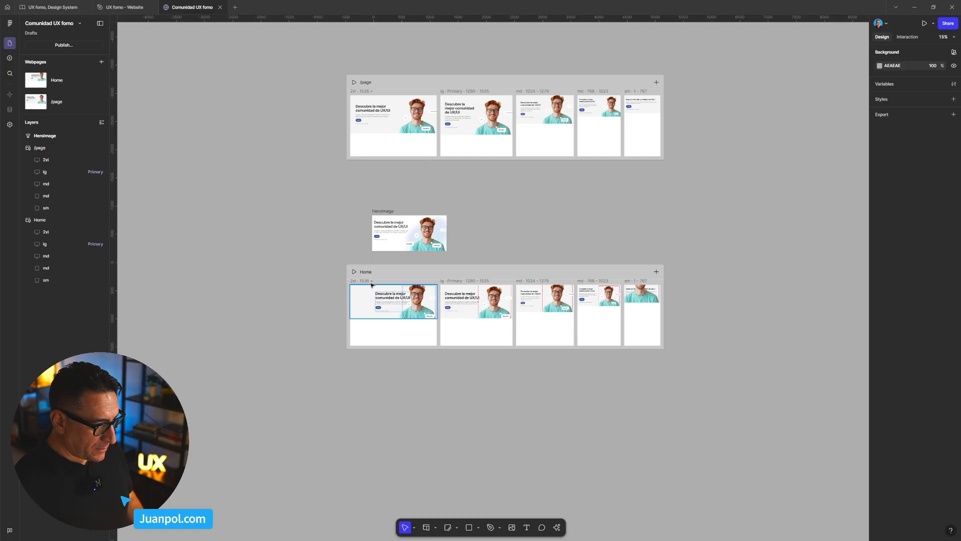
click(384, 273)
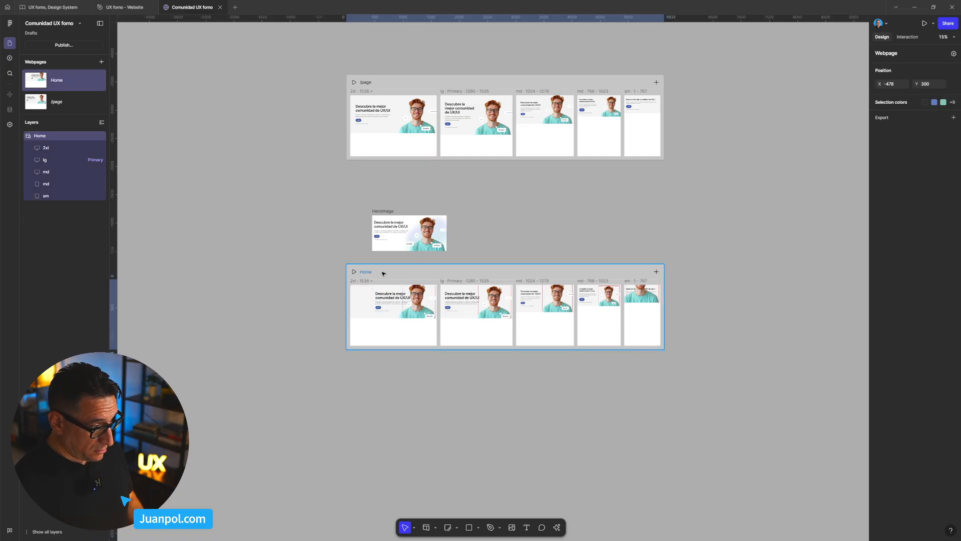
key(Delete)
- Set the upper /page webpage as the homepage and delete the former homepage below the HeroImage frame
click(391, 90)
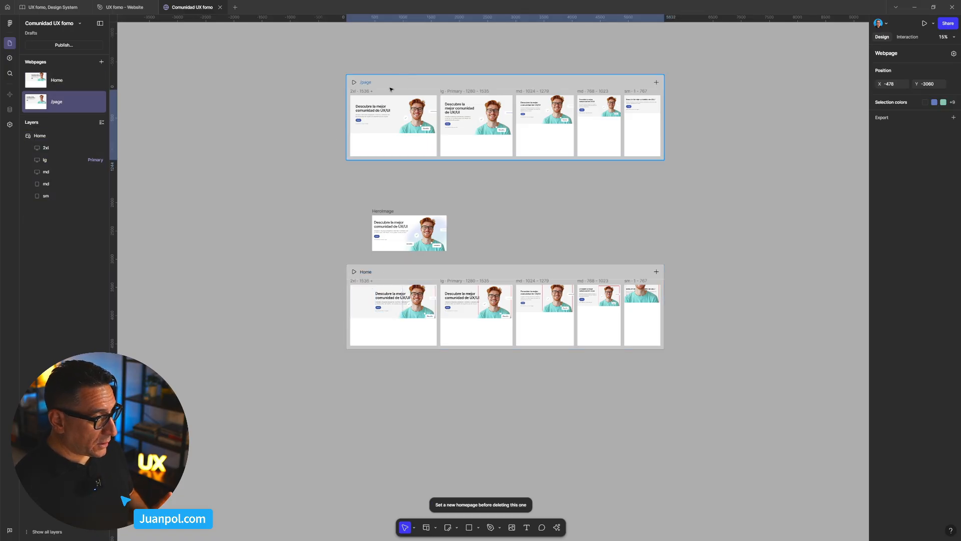
right_click(390, 90)
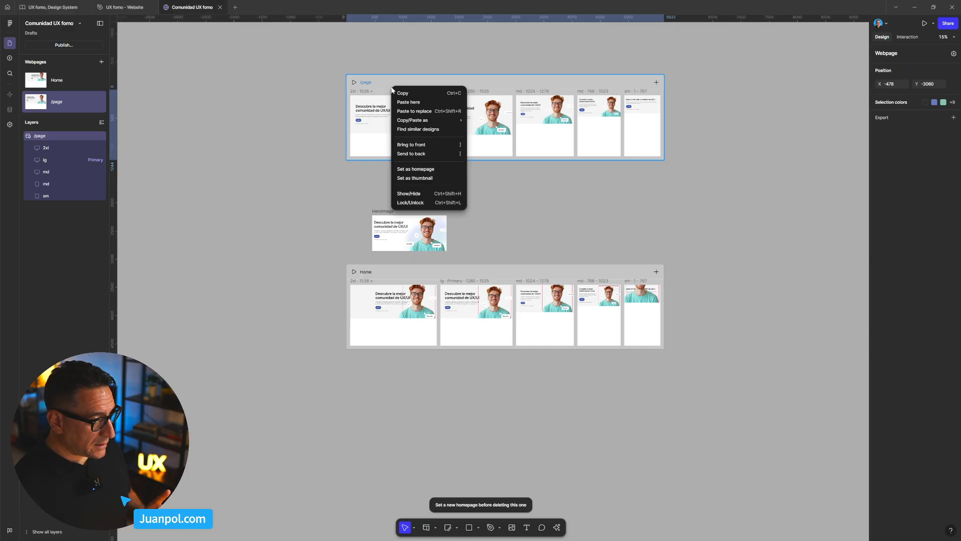
click(426, 170)
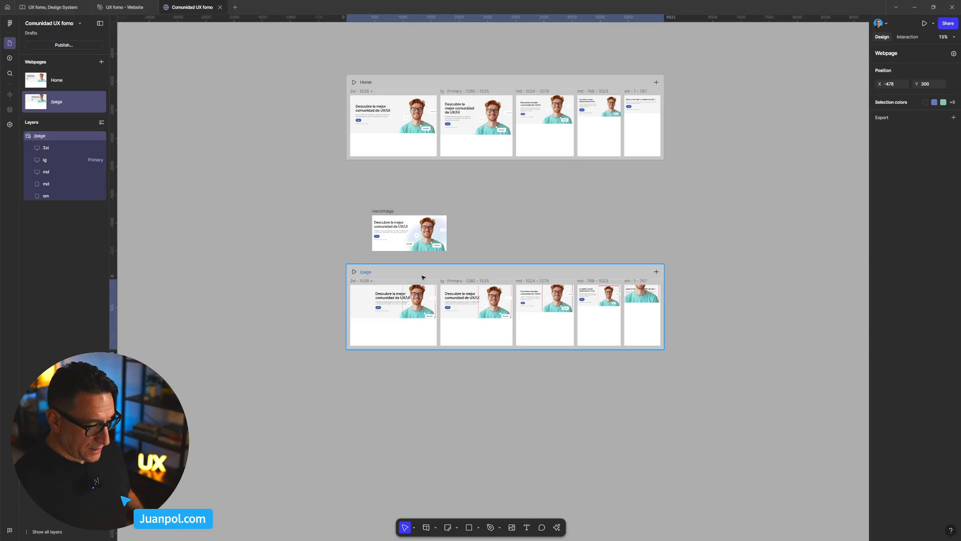
key(Delete)
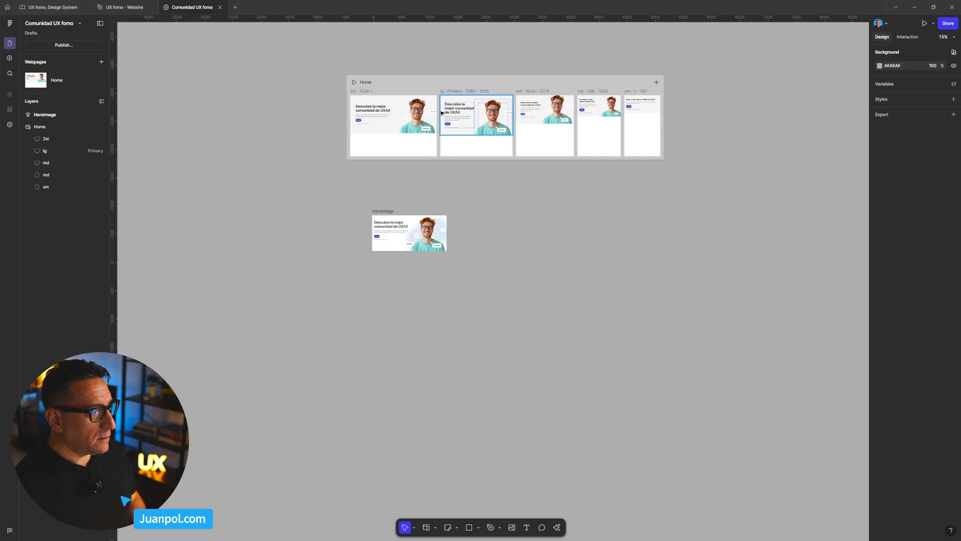
- Preview the new Home webpage, check the hero at a narrower width, and return to the editor
click(419, 83)
key(shift+space)
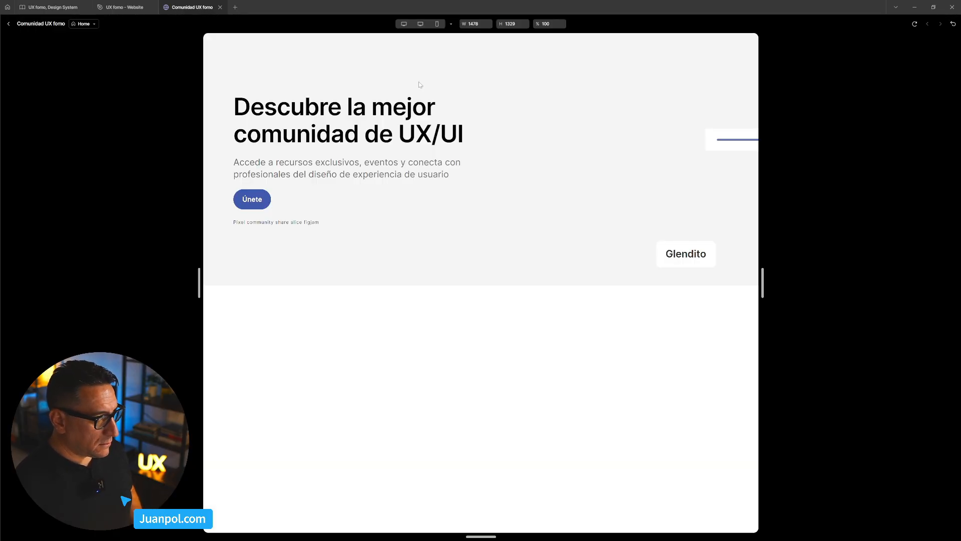
drag(760, 295, 721, 294)
click(9, 24)
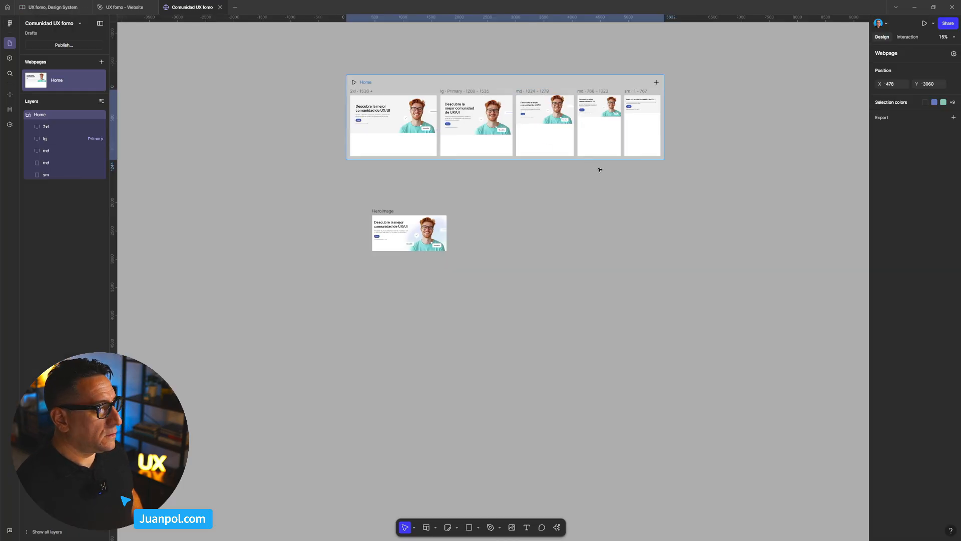
- Examine the HeroImage frame and the Home breakpoints in outline view, and restore the normal view
drag(382, 264, 364, 265)
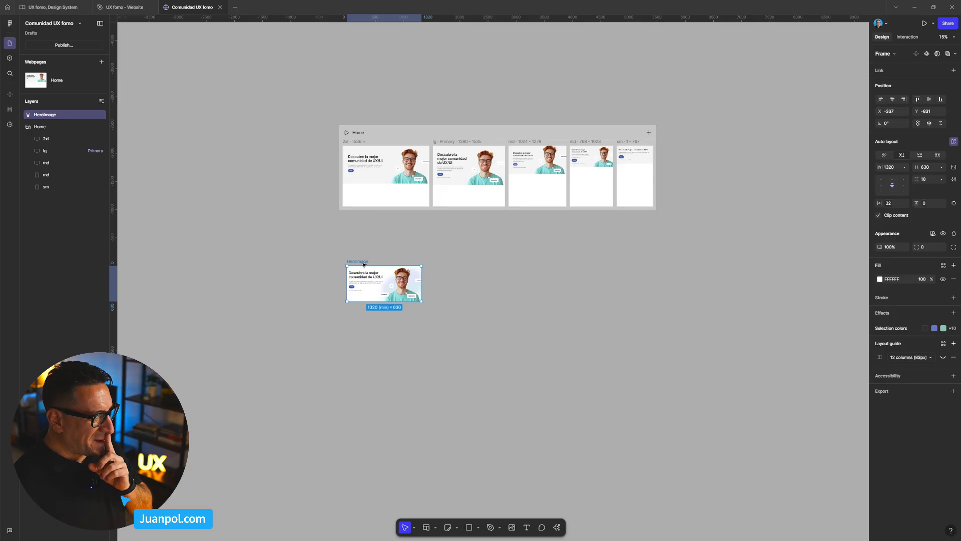
scroll(374, 274, up, 3)
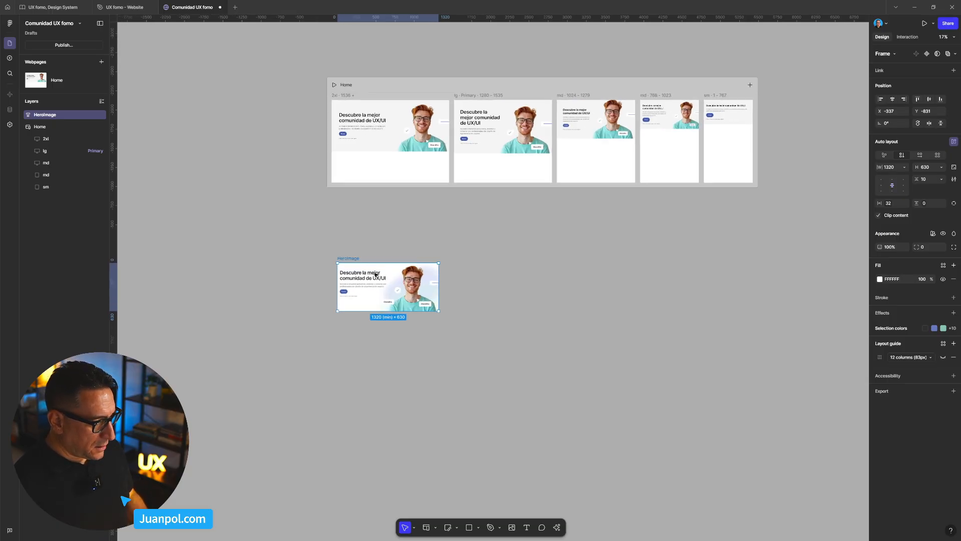
scroll(374, 273, down, 1)
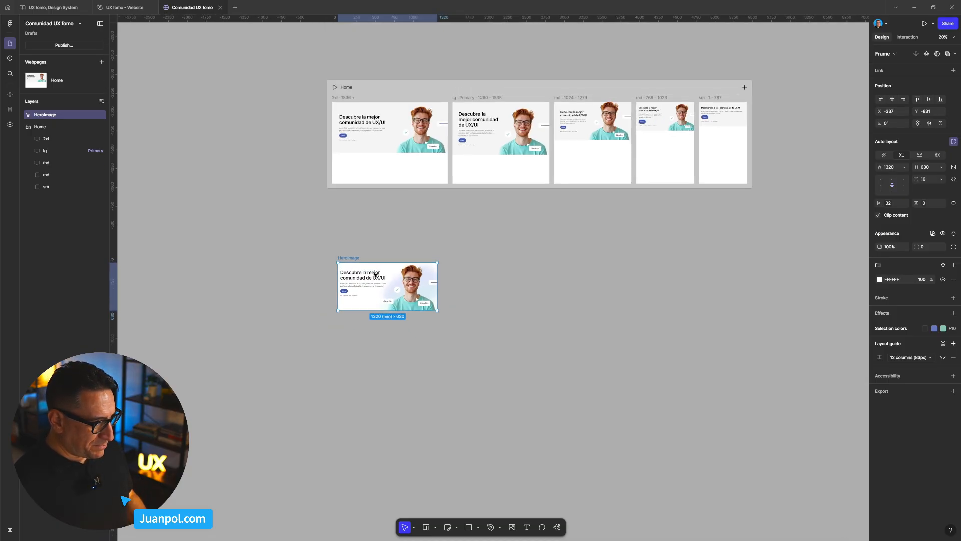
scroll(382, 279, up, 2)
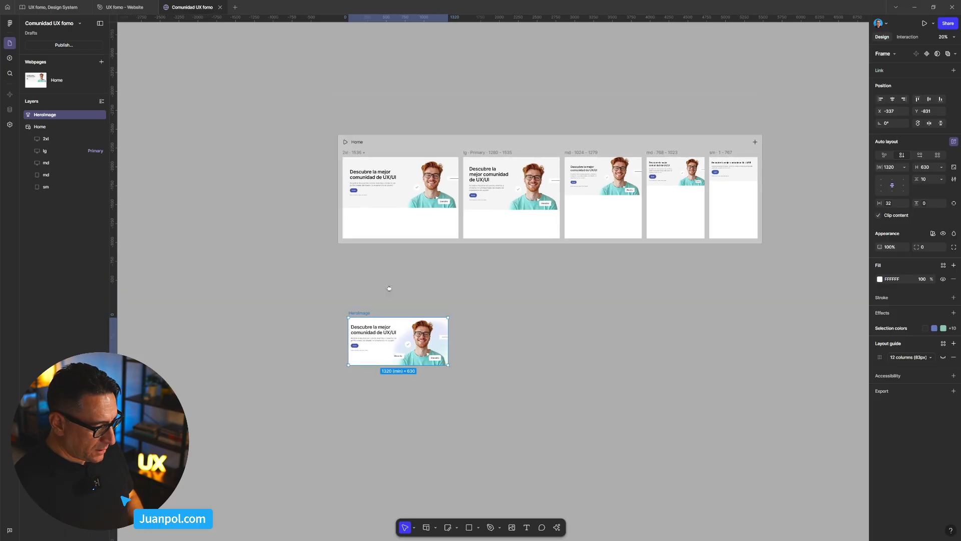
key(ctrl+shift+o)
scroll(405, 217, up, 6)
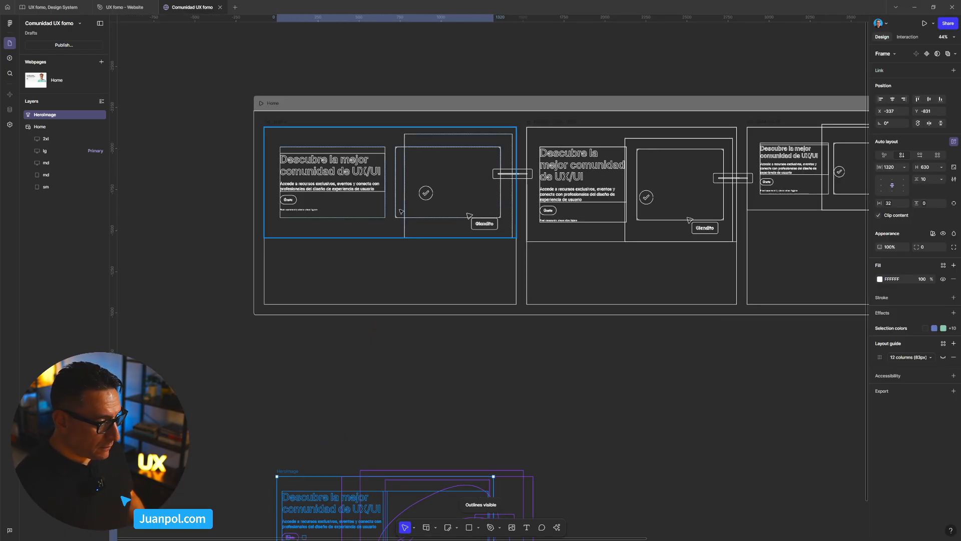
key(ctrl+shift+o)
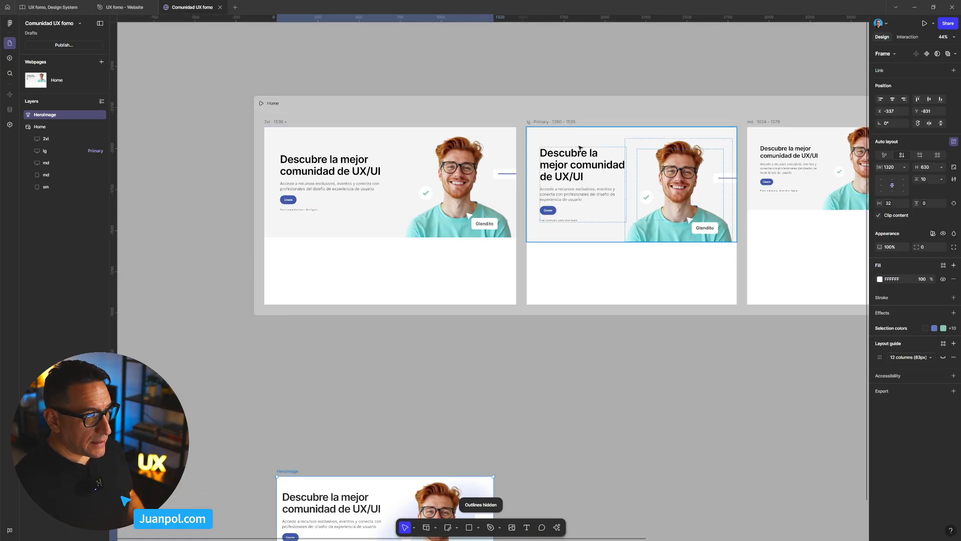
- Add a red FF4D4D fill to the auto-layout Image frame in the lg breakpoint's hero
click(646, 197)
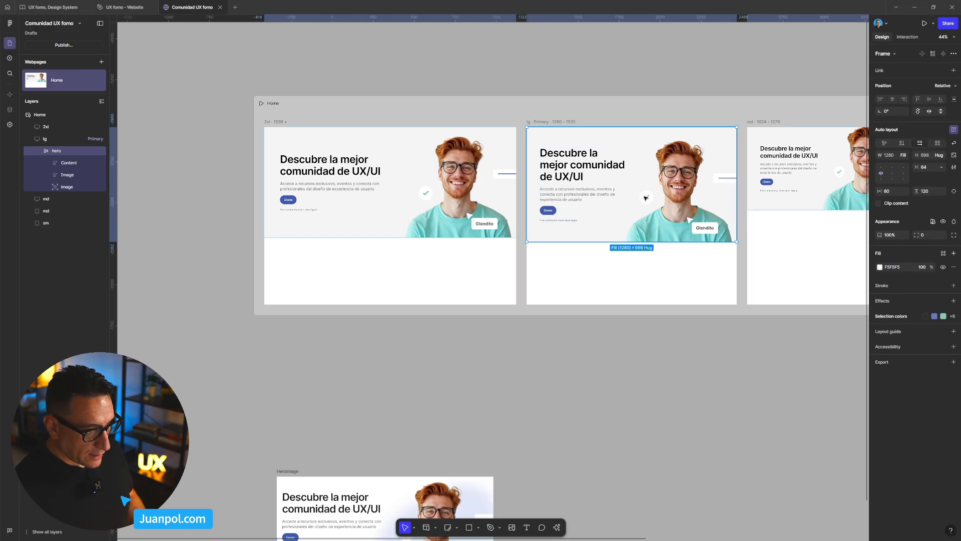
click(70, 175)
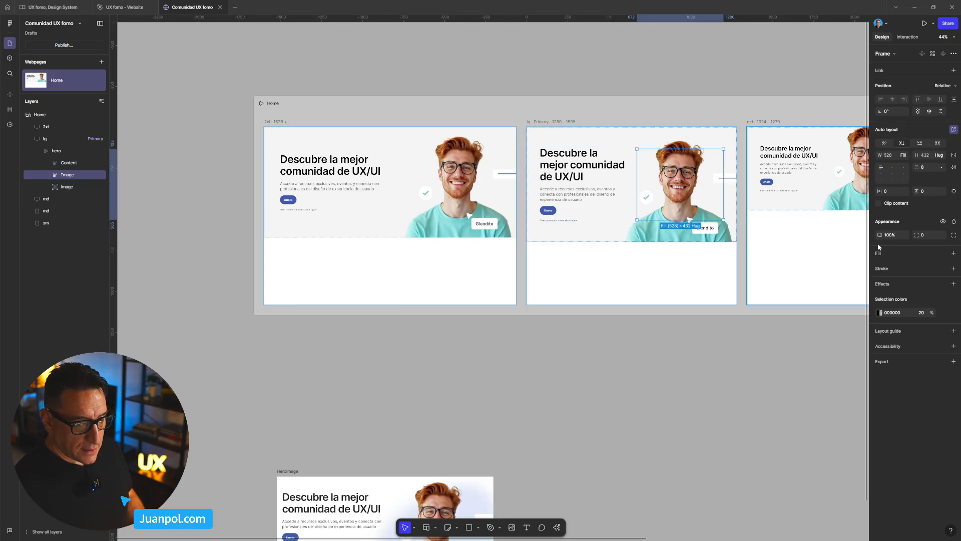
click(954, 253)
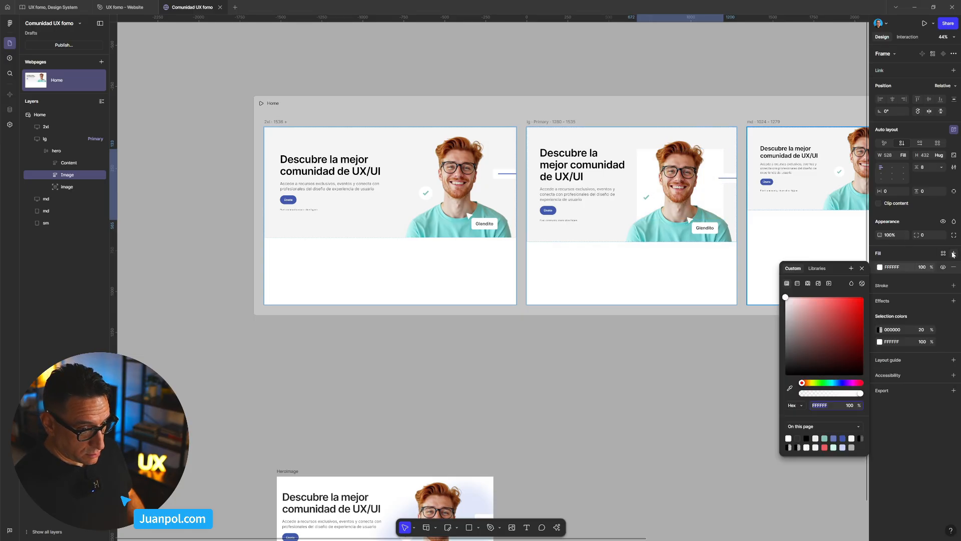
click(643, 389)
- Show the hidden red fill on the auto-layout Image frame in the 2xl breakpoint's hero
scroll(643, 388, down, 3)
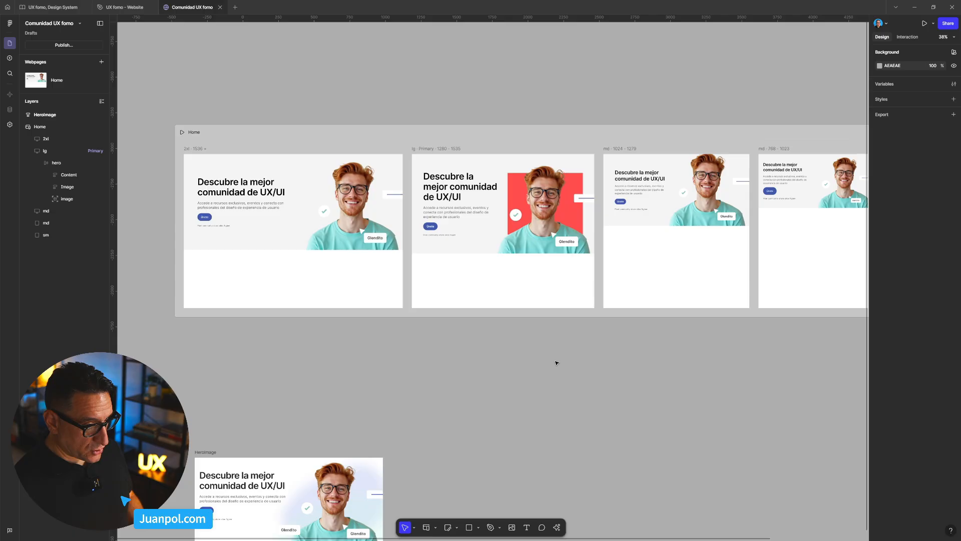
click(300, 217)
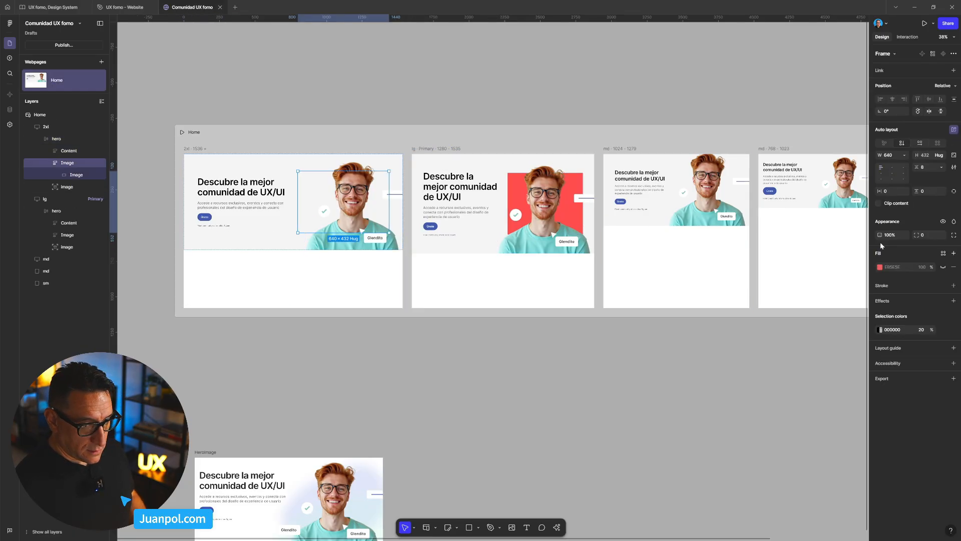
click(943, 268)
click(641, 391)
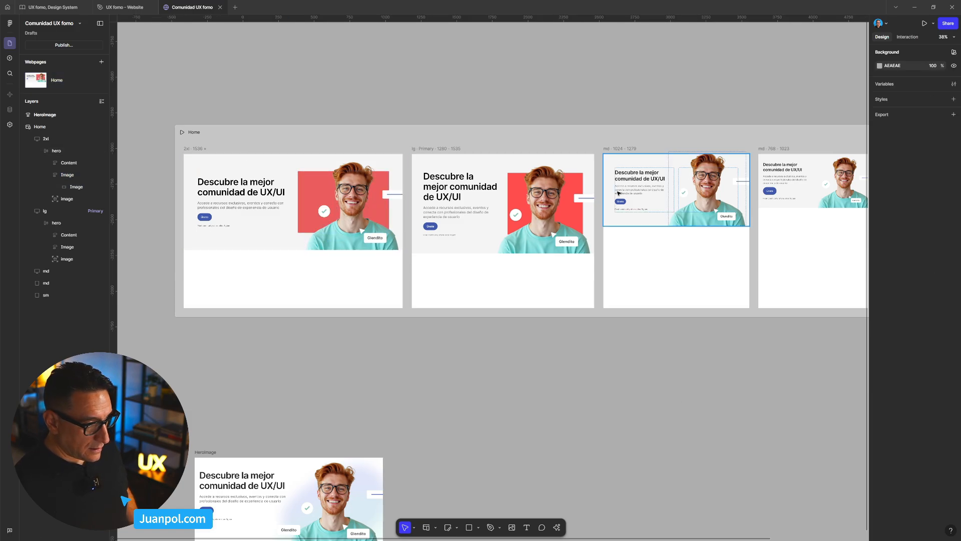
- Examine the size settings of the Content frame in the 2xl hero, and clear the selection
scroll(295, 205, up, 2)
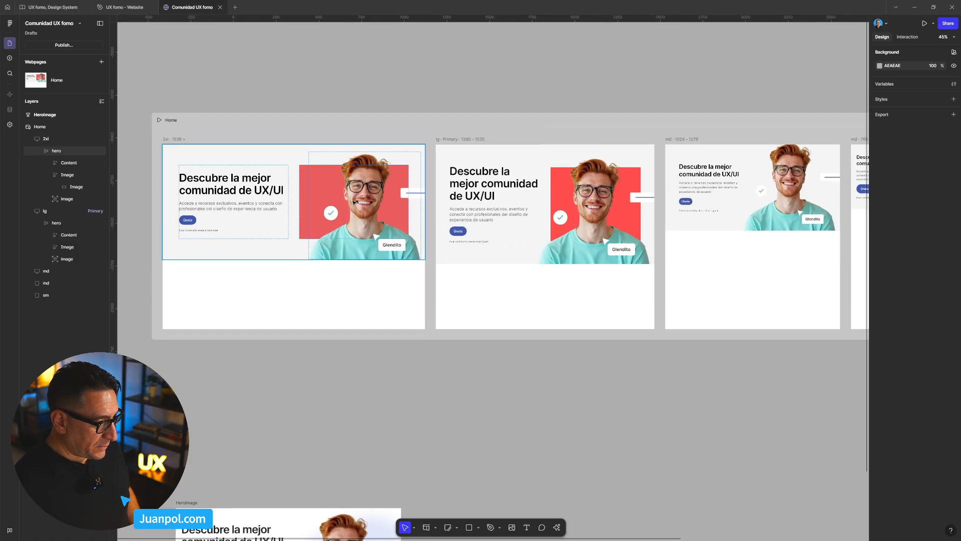
click(286, 200)
click(287, 201)
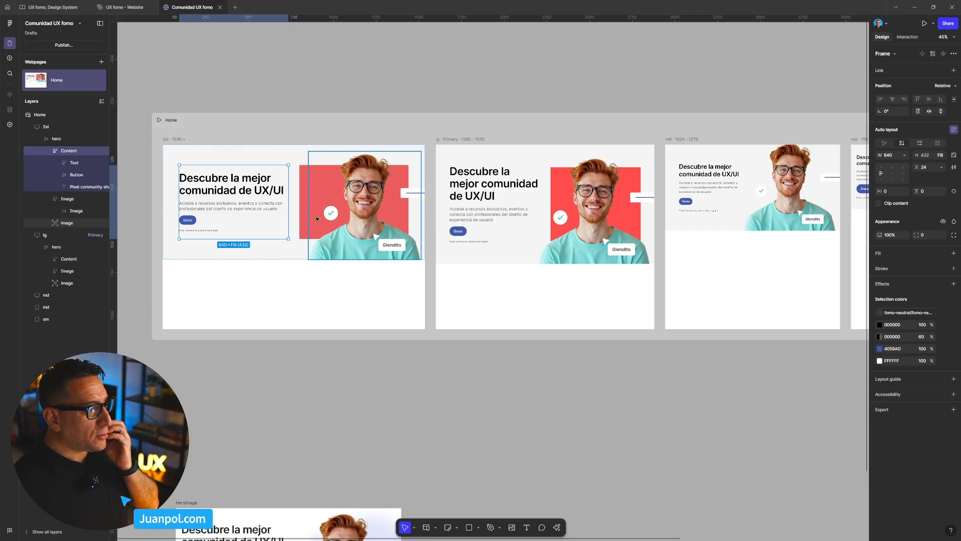
click(267, 133)
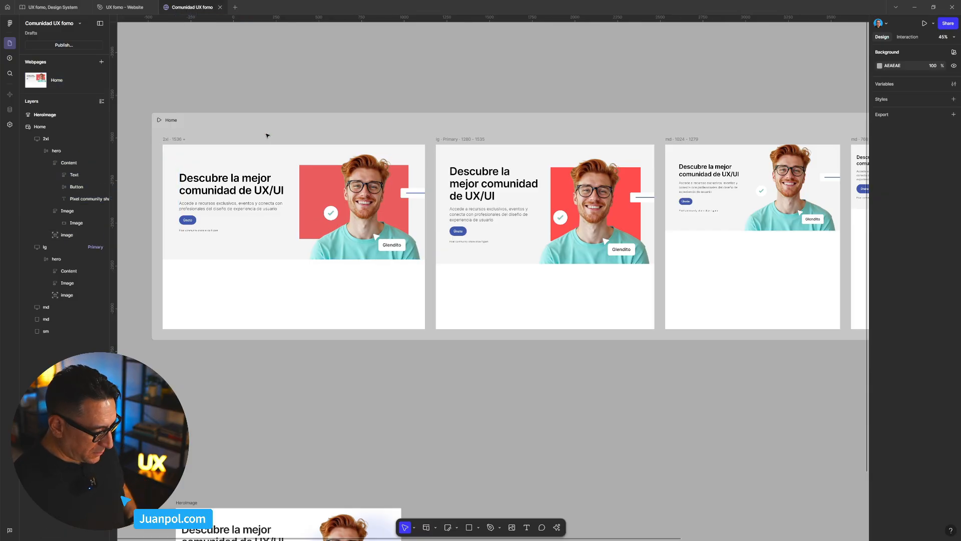
- Preview the Home page down to a width of about 1268 px to check the layout change, and return to the editor
key(ctrl+alt+Return)
mouse_move(722, 283)
mouse_down()
mouse_move(631, 283)
mouse_move(793, 291)
mouse_move(726, 291)
mouse_up()
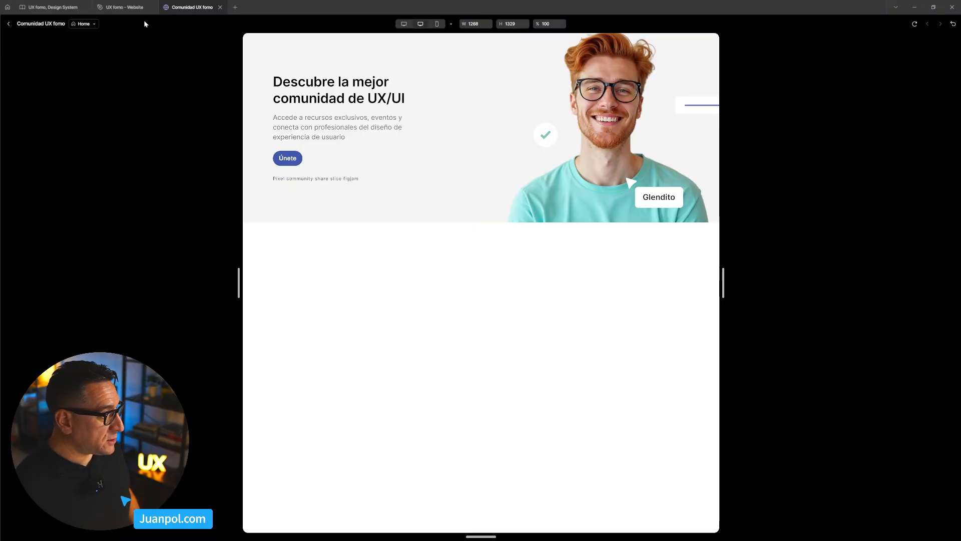
click(8, 23)
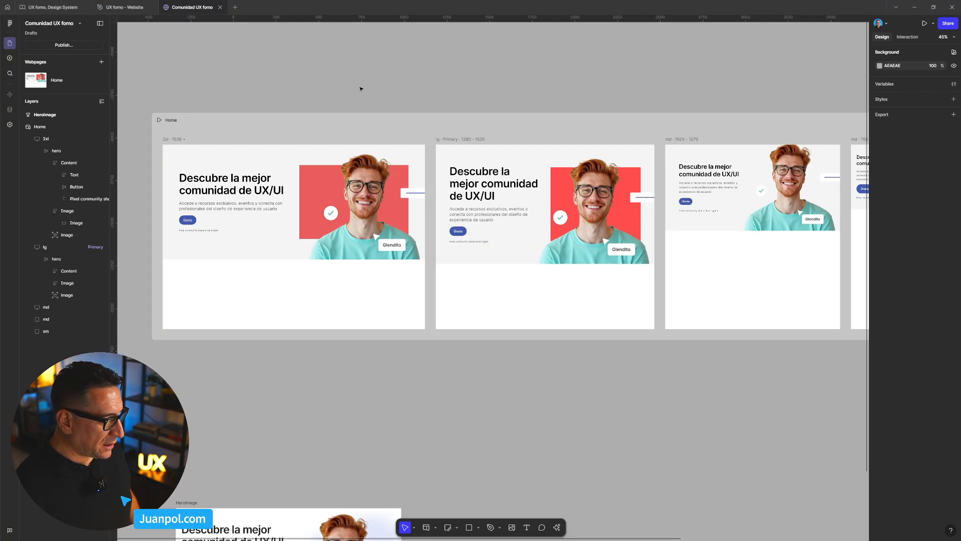
- Add a red FF0000 fill to the auto-layout Image frame in the hero of the md 1024–1279 breakpoint
scroll(697, 107, right, 2)
click(734, 179)
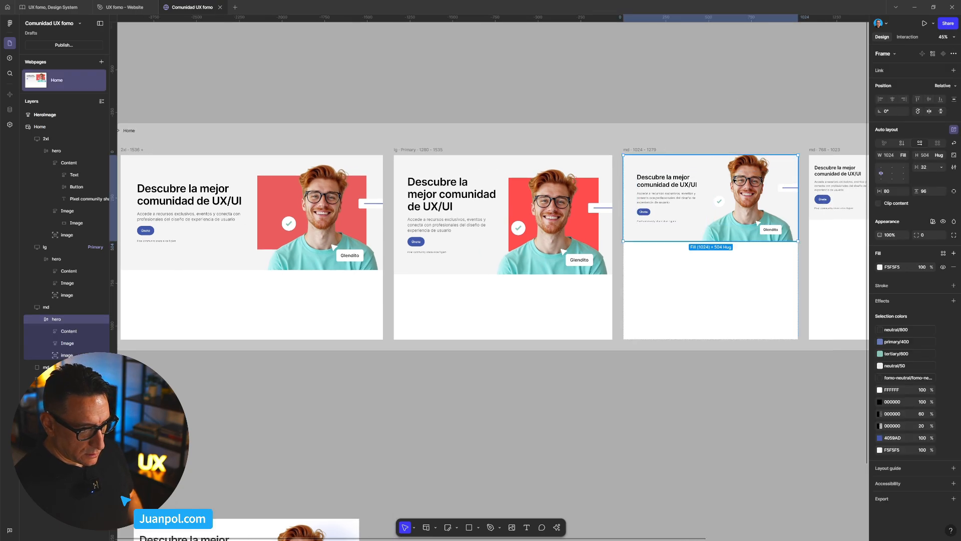
click(750, 190)
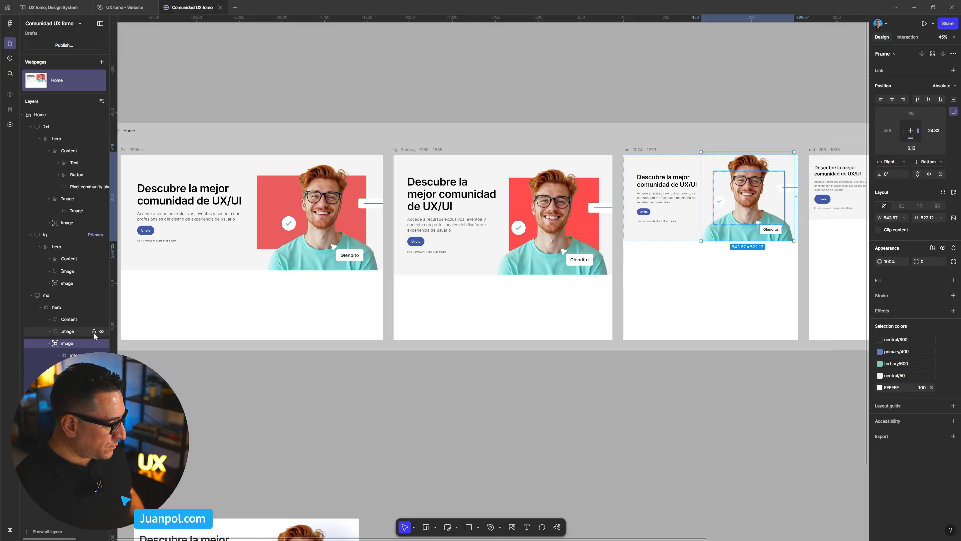
click(78, 332)
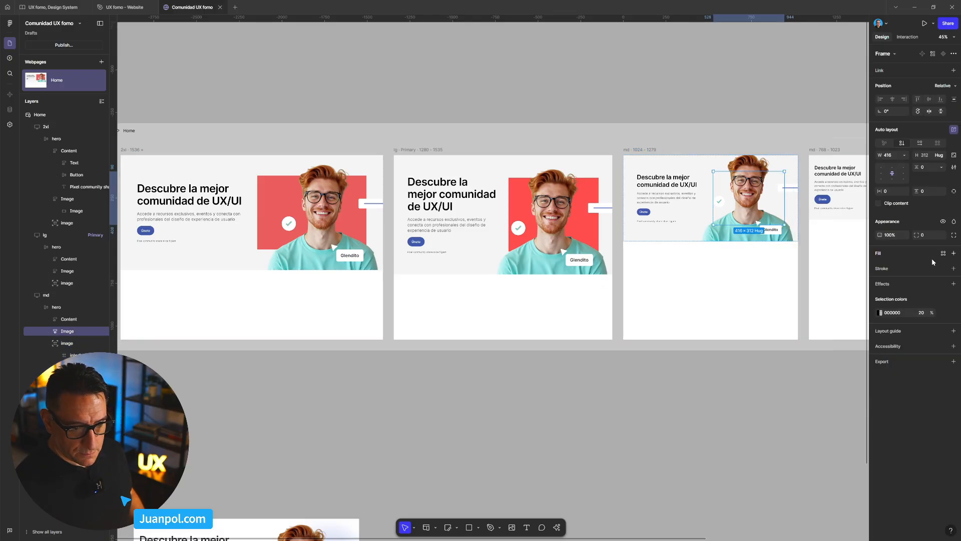
click(953, 253)
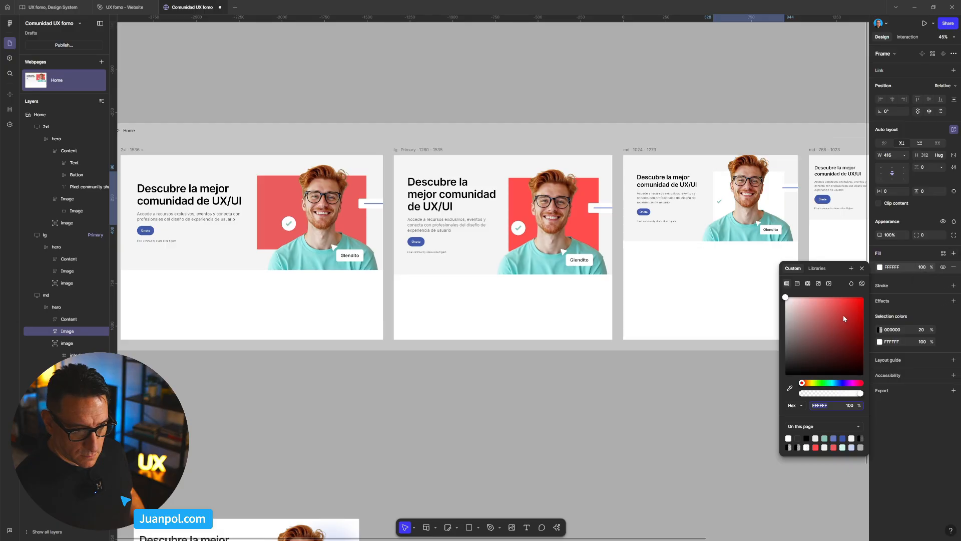
click(764, 99)
- Add a red FF3C3C fill to the auto-layout Image frame in the hero of the md 768–1023 breakpoint
drag(782, 96, 494, 103)
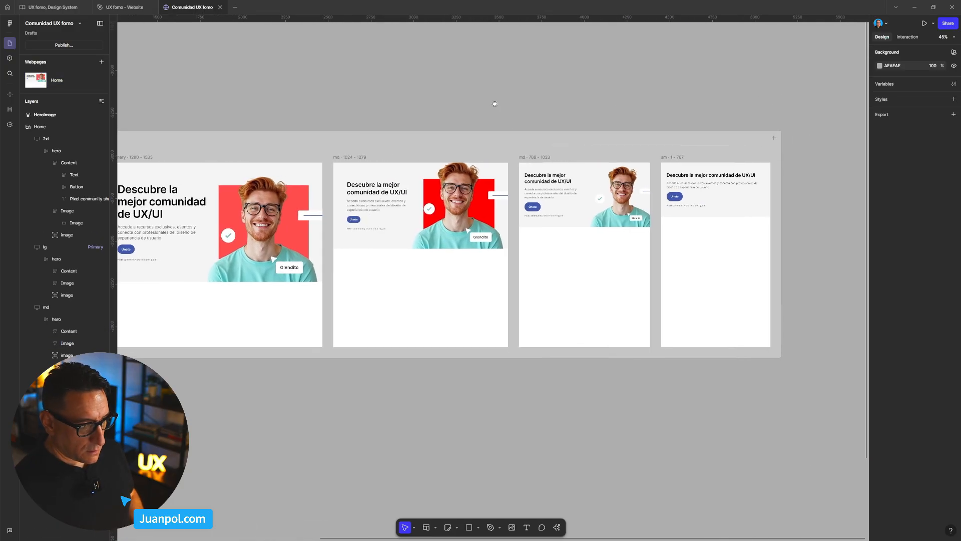
click(595, 204)
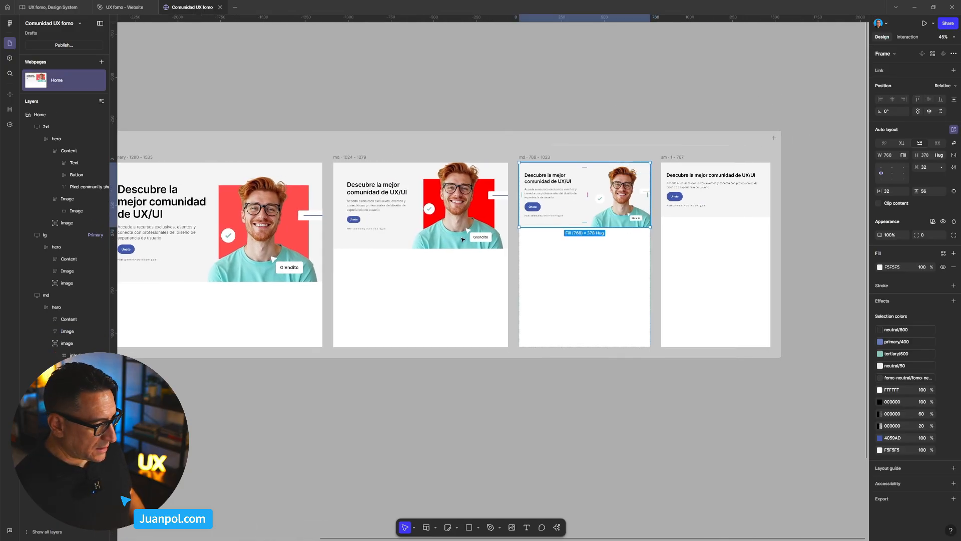
click(617, 198)
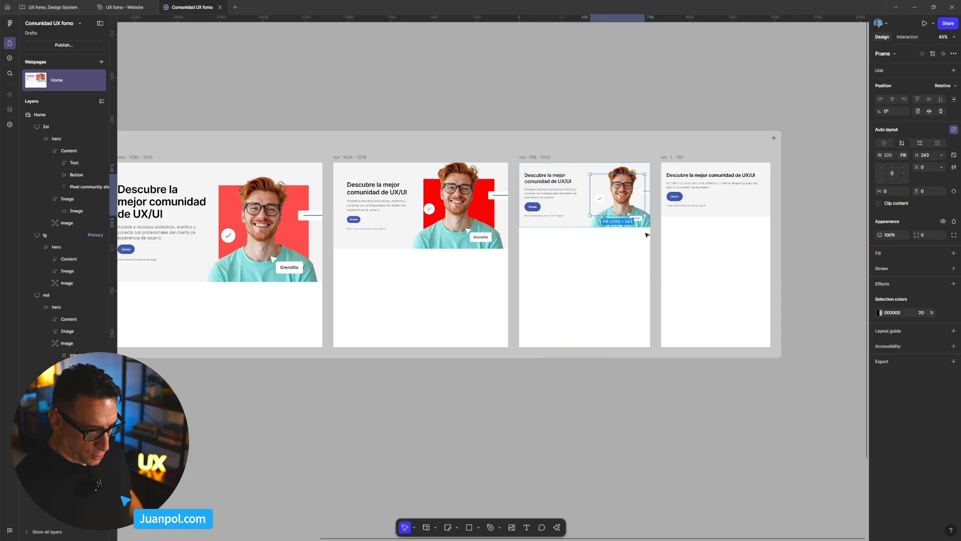
click(953, 253)
click(629, 82)
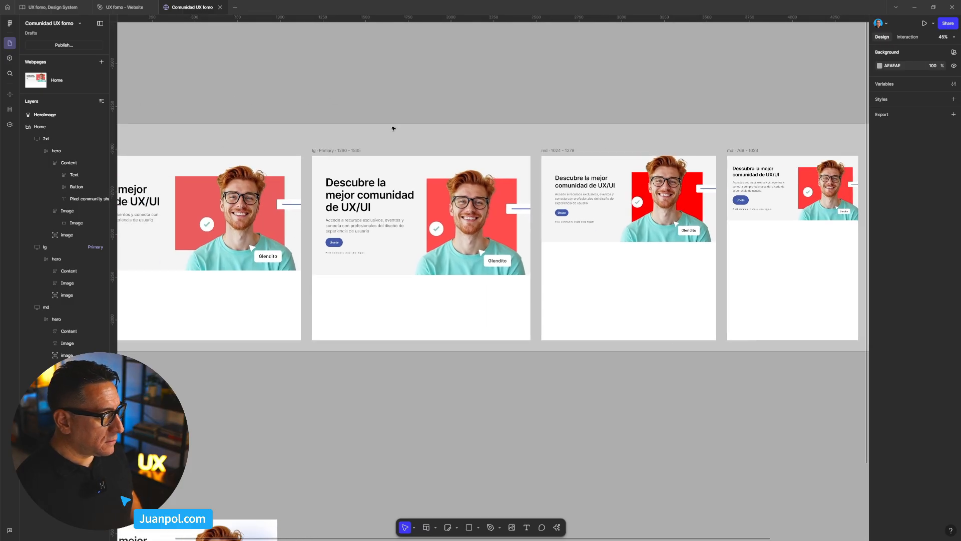
- Preview the Home page, narrowing it to about 978 px and widening it again to about 1186 px, and return to the editor
click(393, 129)
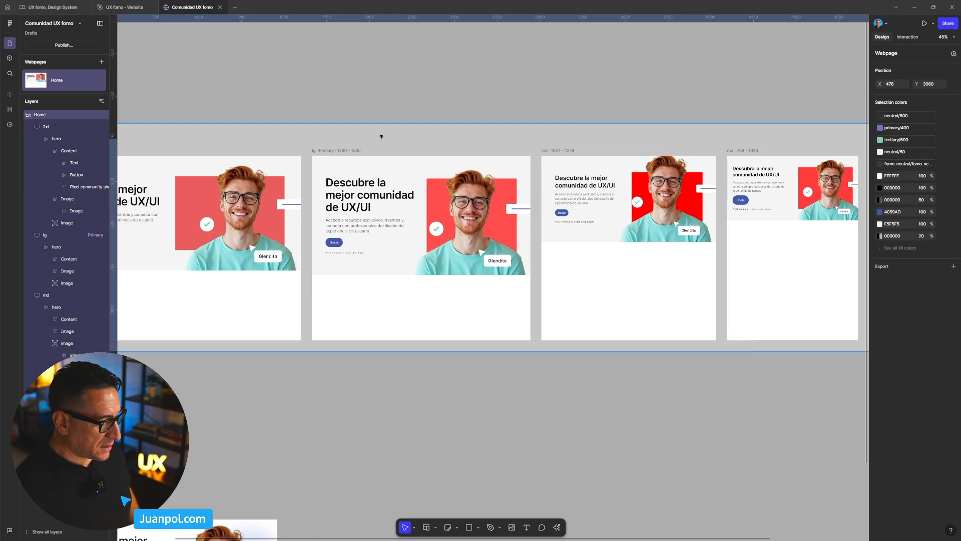
key(ctrl+p)
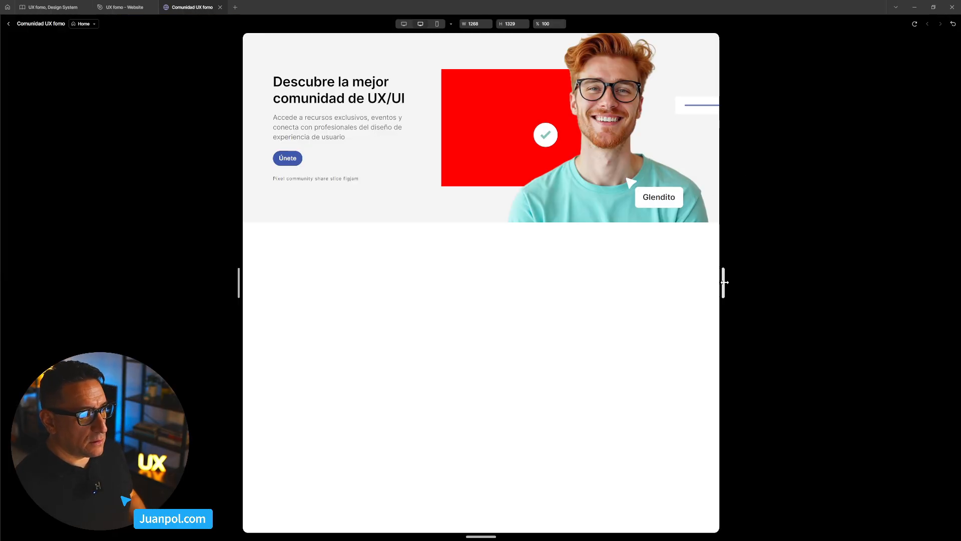
mouse_move(725, 283)
mouse_down()
mouse_move(749, 281)
mouse_move(691, 282)
mouse_move(852, 289)
mouse_move(720, 287)
mouse_up()
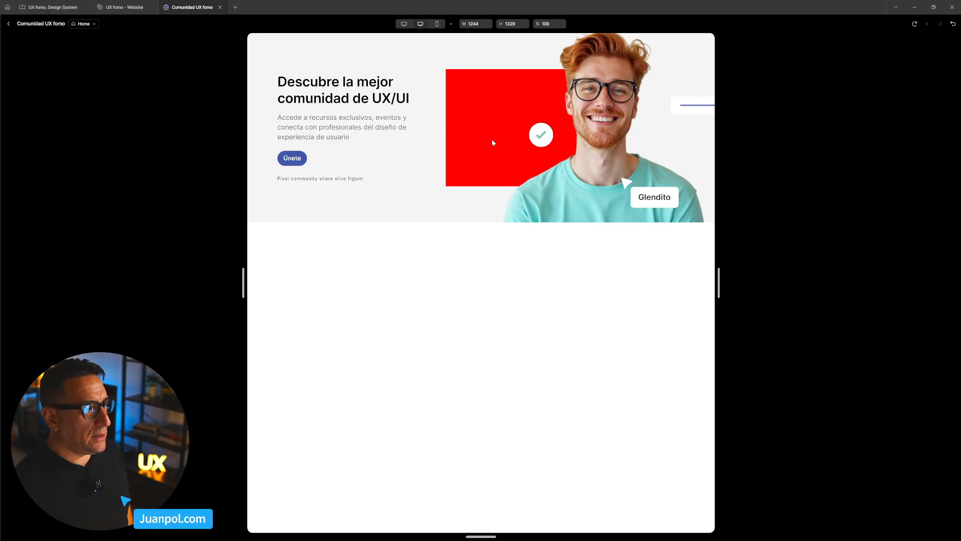
drag(719, 284, 670, 288)
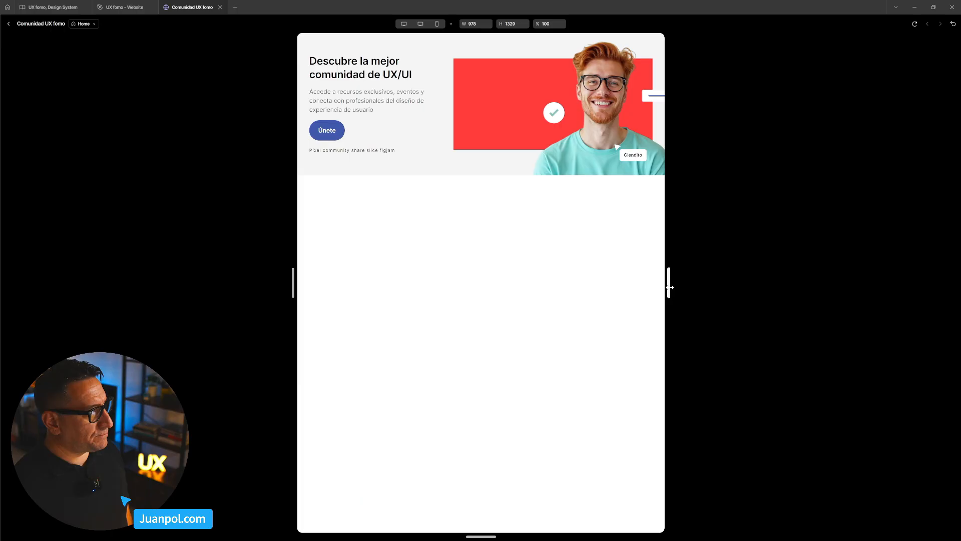
drag(669, 287, 708, 287)
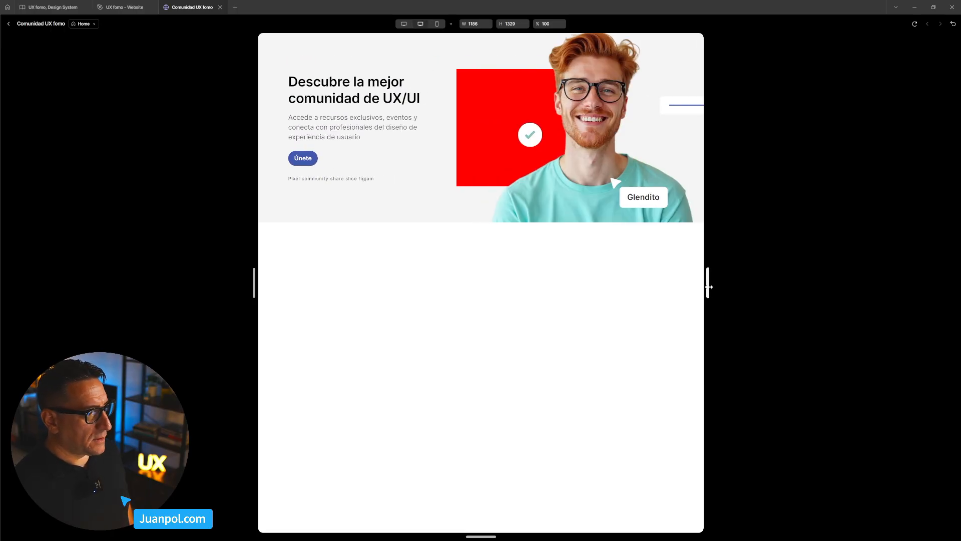
click(11, 25)
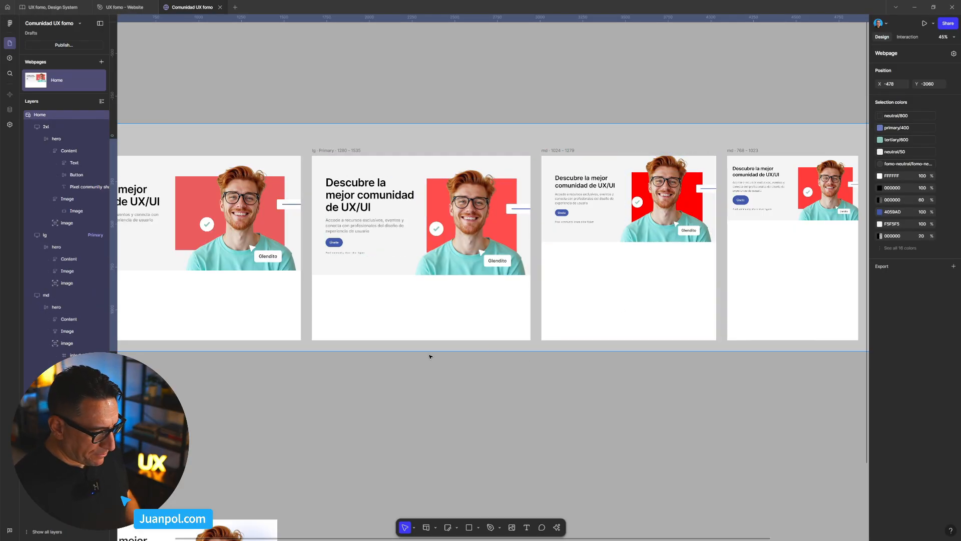
- Center the auto-layout alignment of the hero frame in the md 1024–1279 breakpoint
scroll(430, 356, left, 2)
click(287, 224)
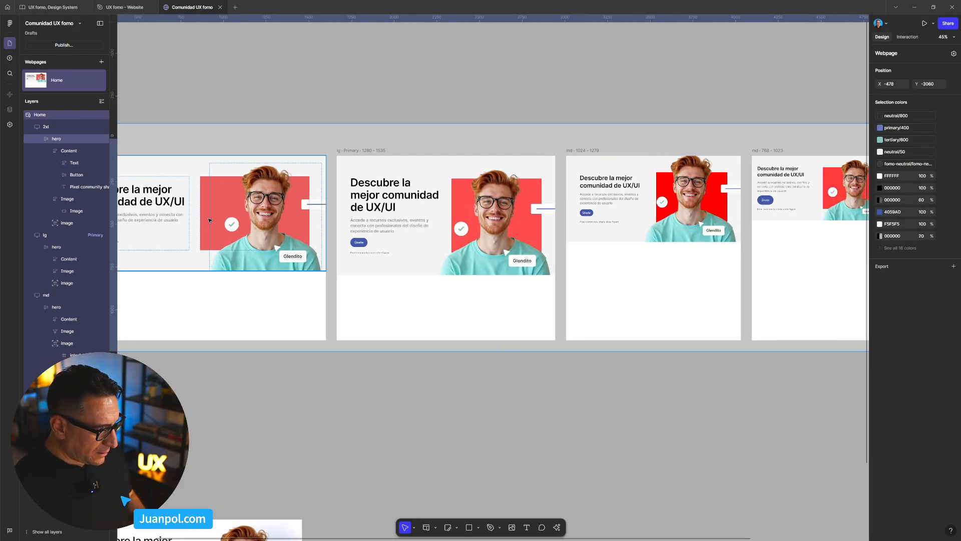
click(641, 199)
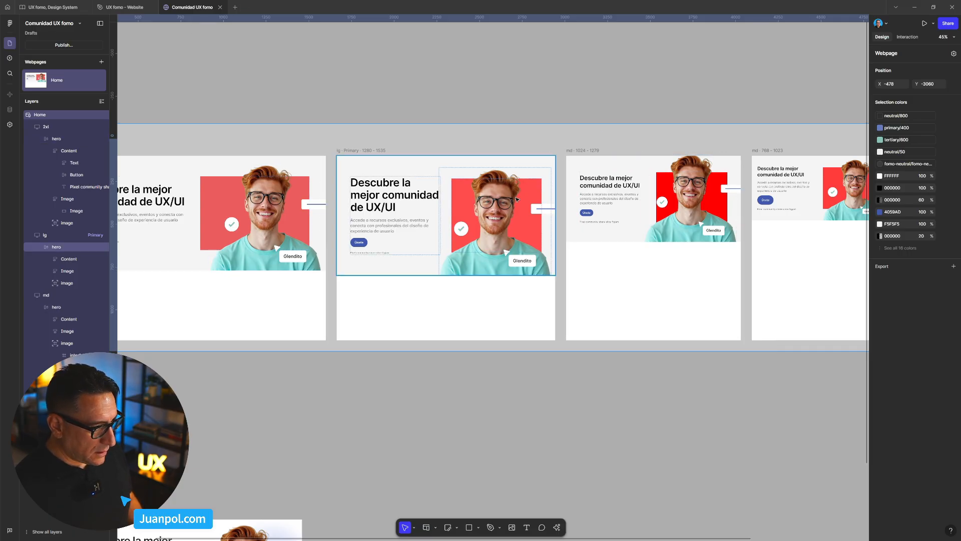
click(602, 166)
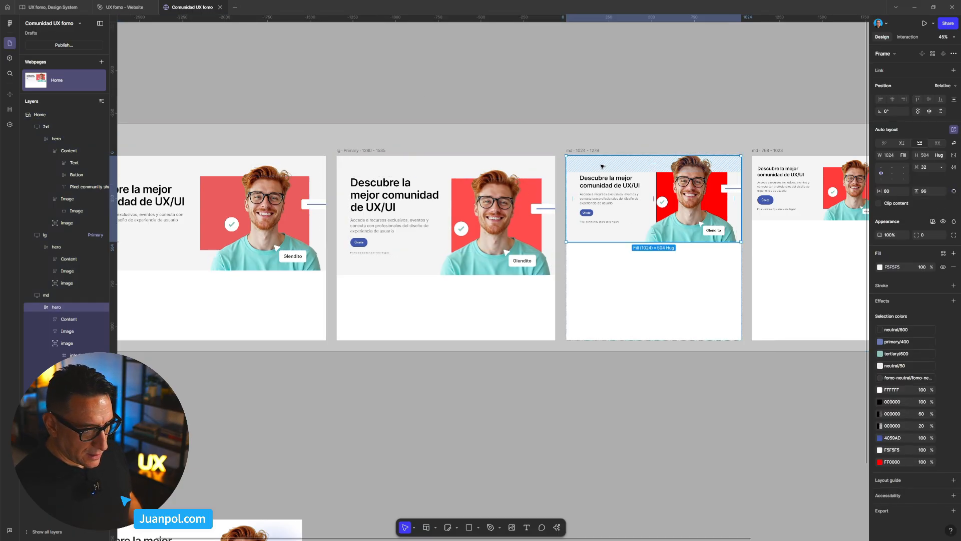
click(891, 175)
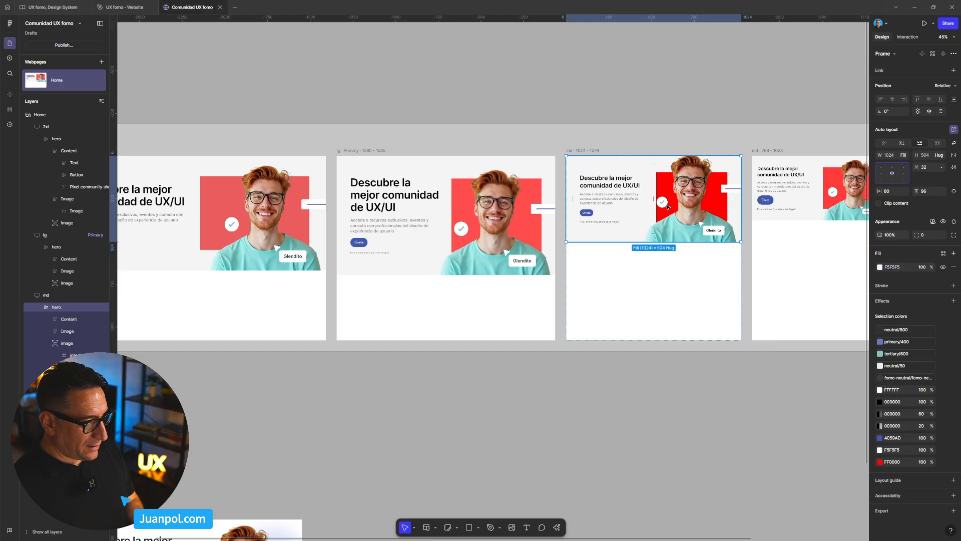
- Preview the centered hero while narrowing the Home page to a width of about 910 px, and return to the editor
click(380, 130)
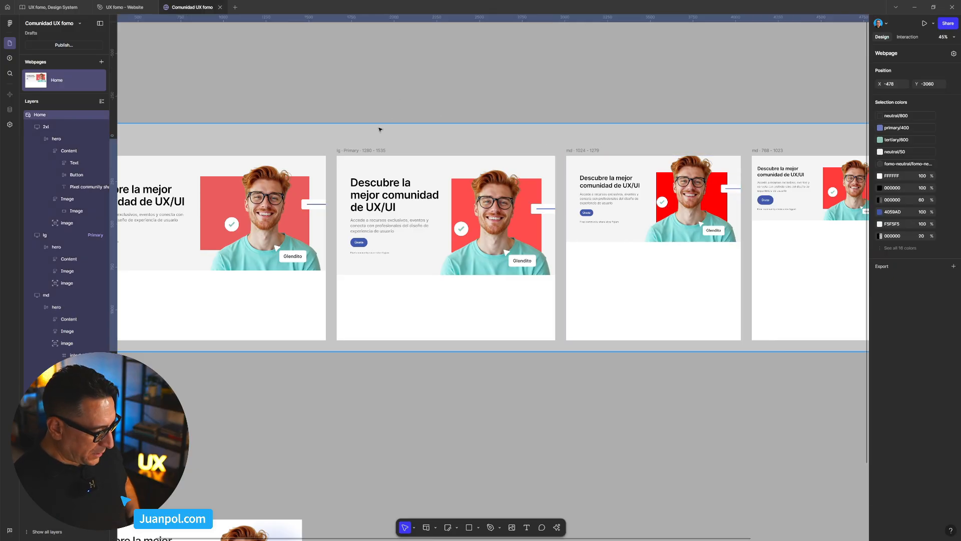
key(shift+space)
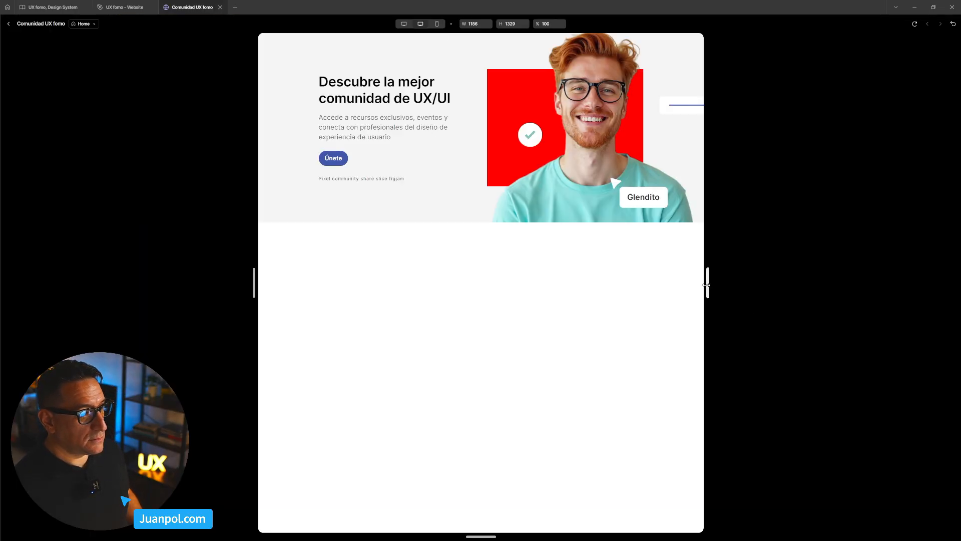
drag(708, 284, 678, 294)
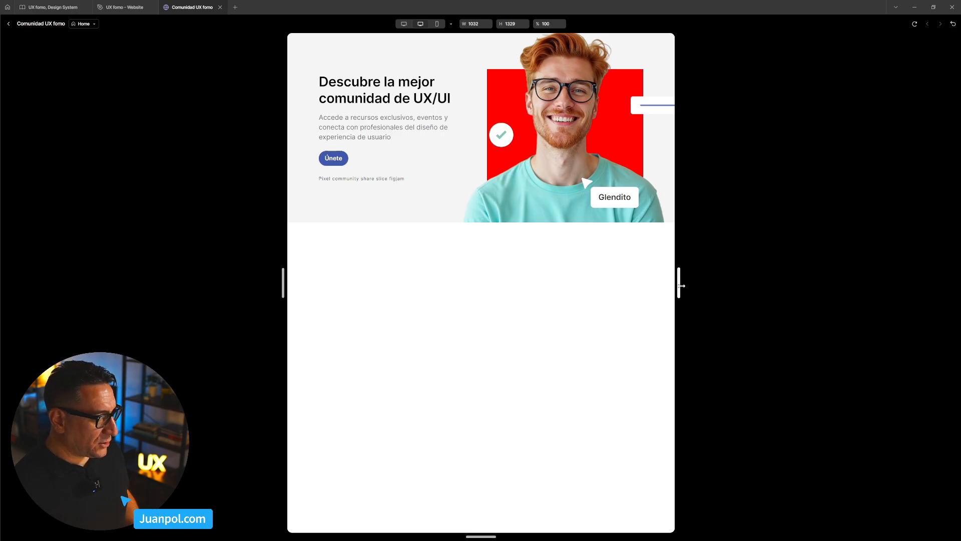
mouse_move(680, 285)
mouse_down()
mouse_move(660, 285)
mouse_move(688, 286)
mouse_move(650, 285)
mouse_move(664, 277)
mouse_up()
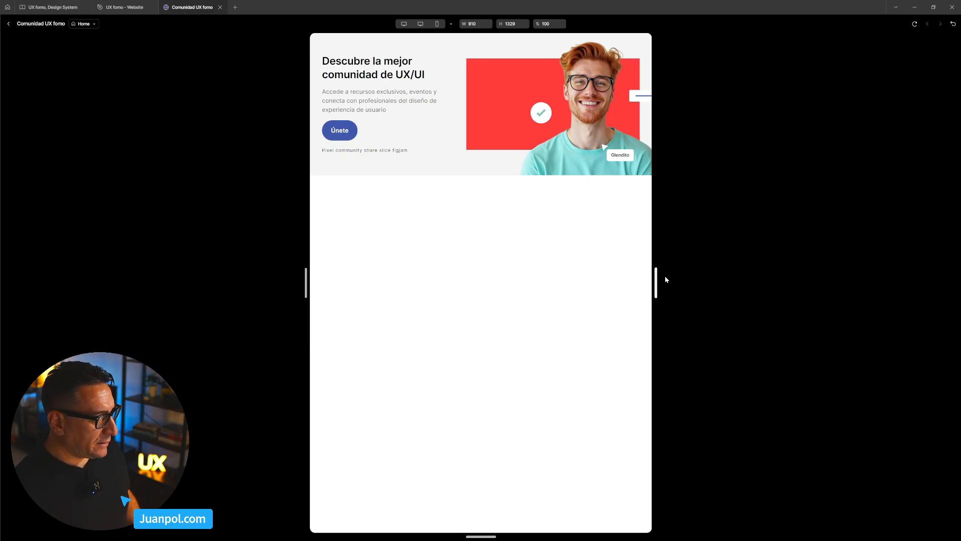
click(9, 24)
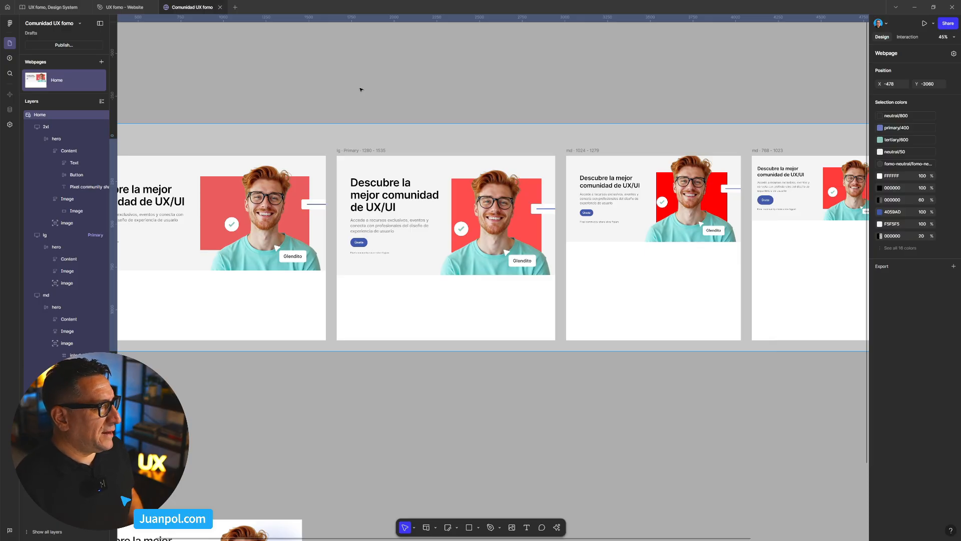
- Examine the auto-layout settings of the hero frame in the md 768–1023 breakpoint
click(481, 92)
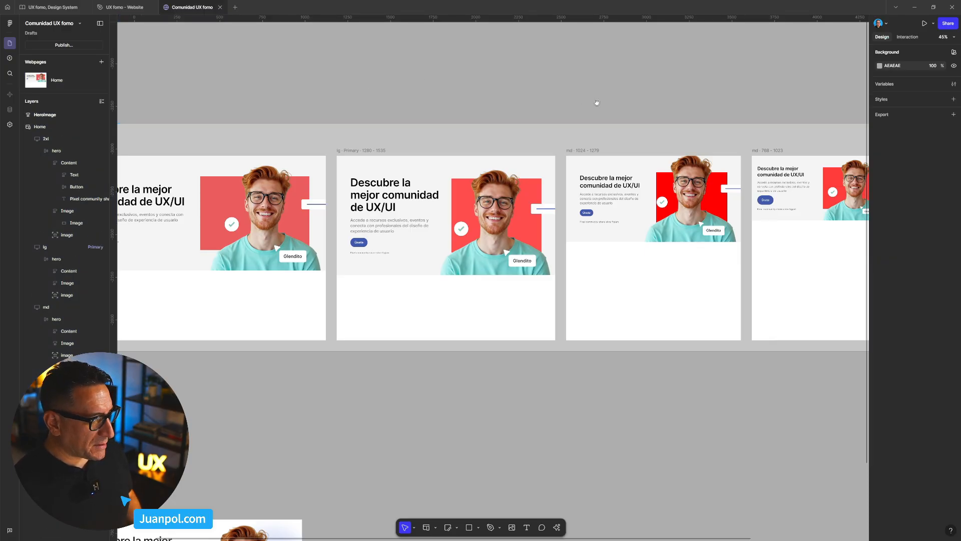
scroll(502, 103, right, 5)
scroll(605, 109, right, 2)
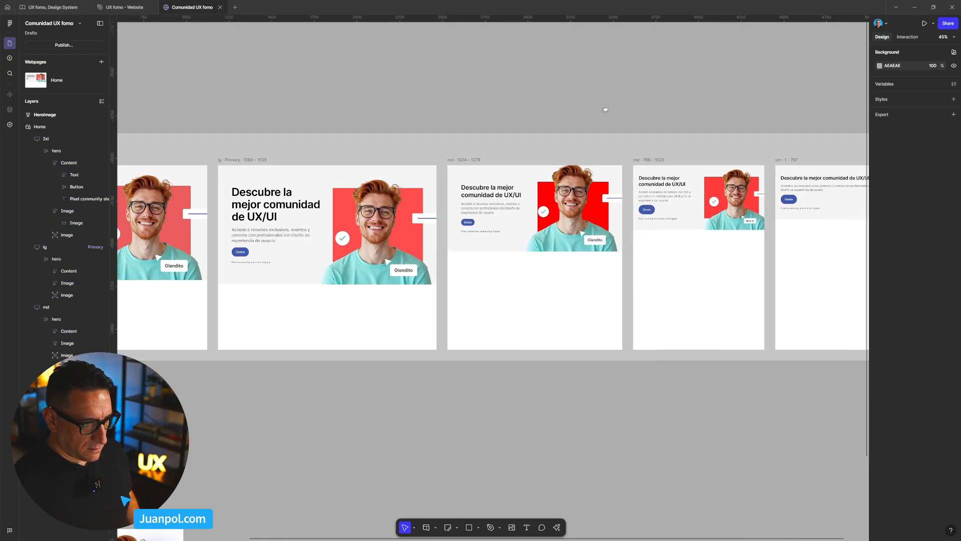
scroll(682, 234, up, 3)
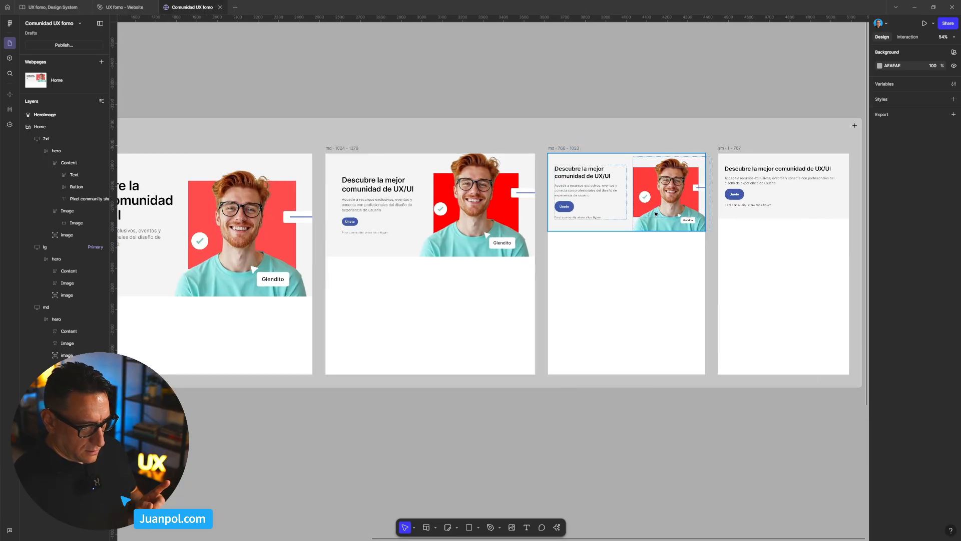
click(656, 215)
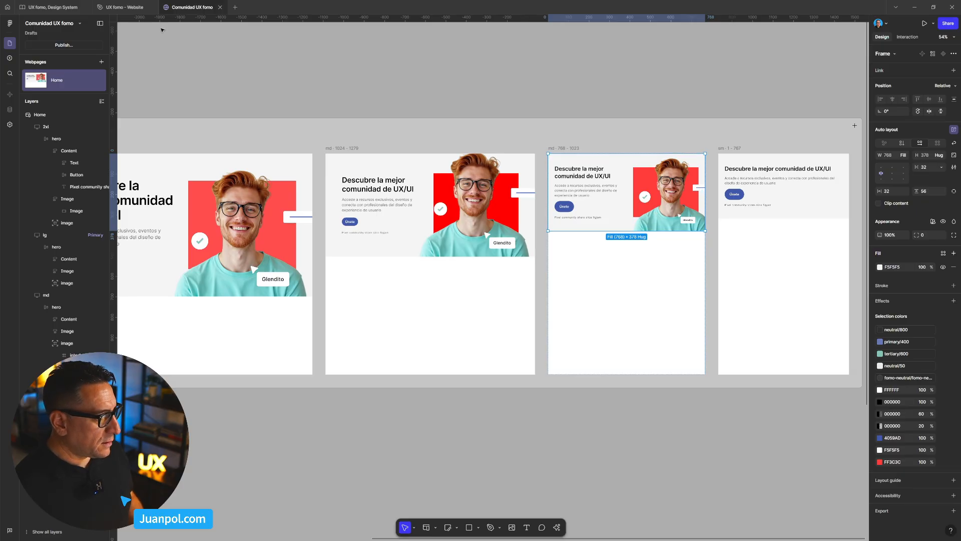
- Preview the Home page widened to about 1008 px to check the smaller md layout, and return to the editor
drag(217, 74, 400, 76)
click(357, 133)
key(shift+space)
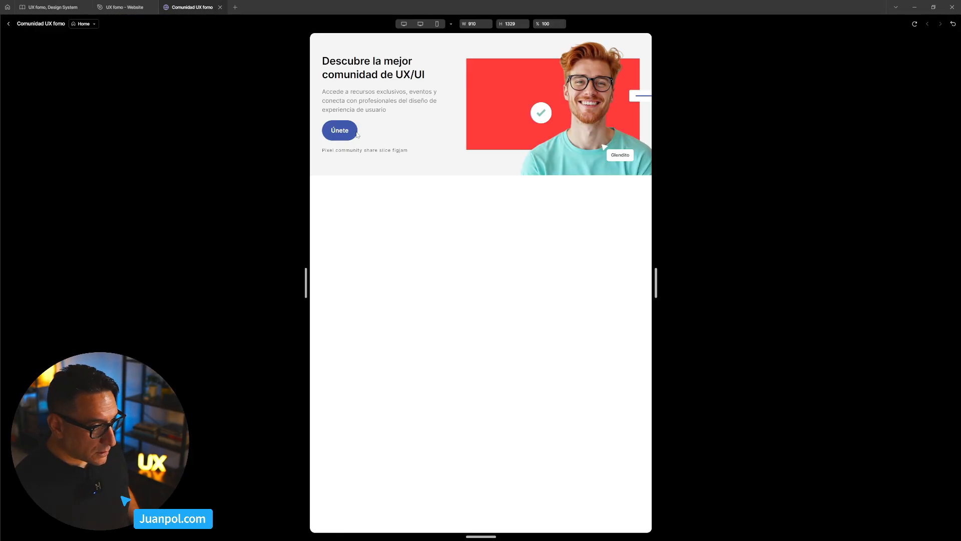
drag(656, 283, 674, 283)
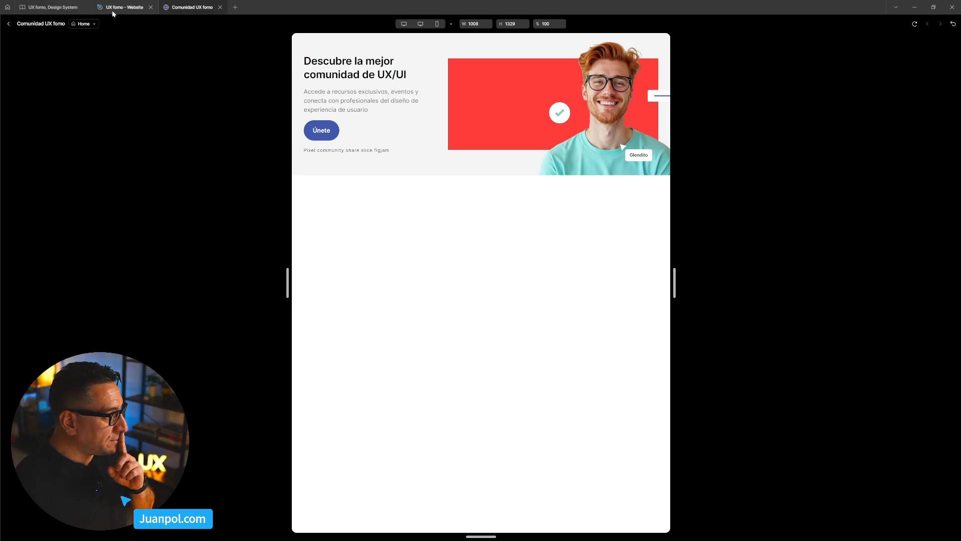
click(9, 24)
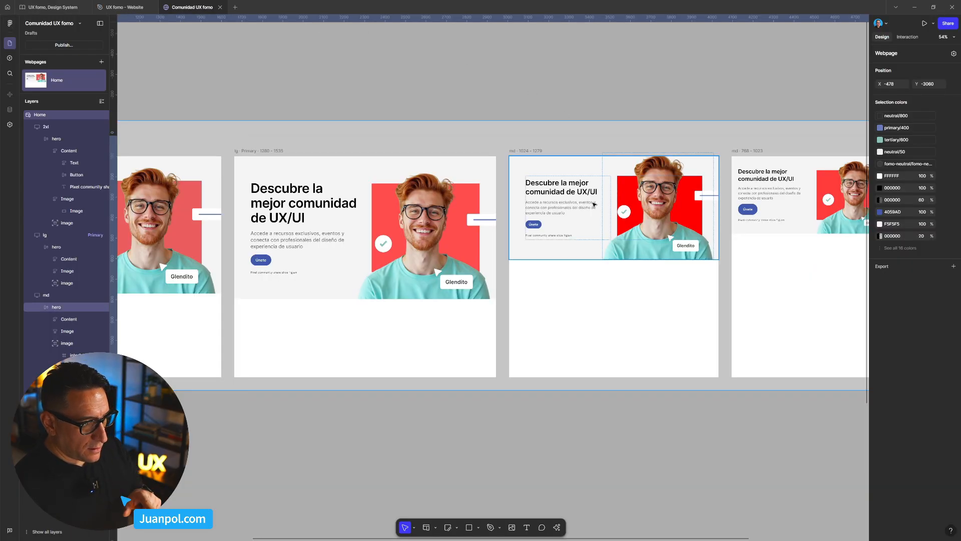
- Set the width of the Content frame in the md 1024–1279 hero to Fill container, and clear the selection
click(570, 203)
click(571, 203)
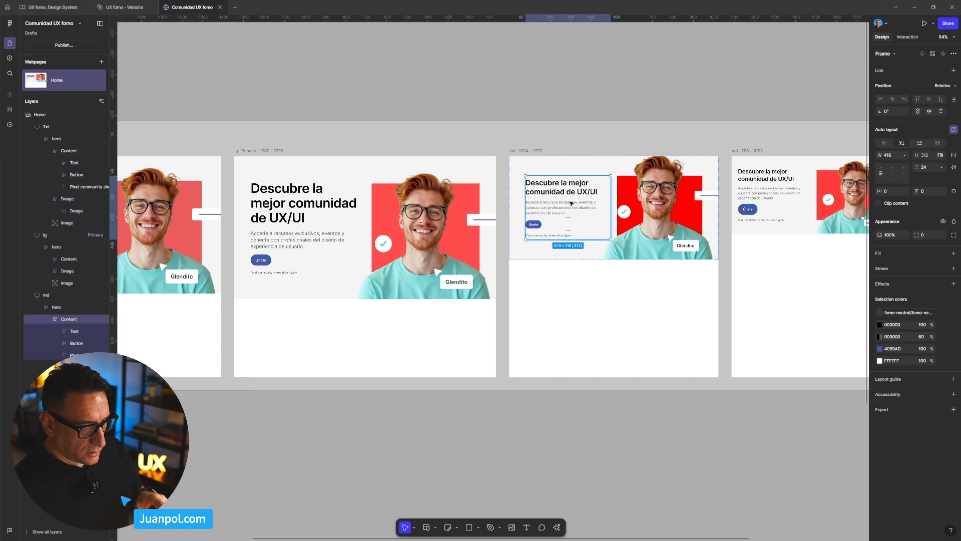
click(906, 158)
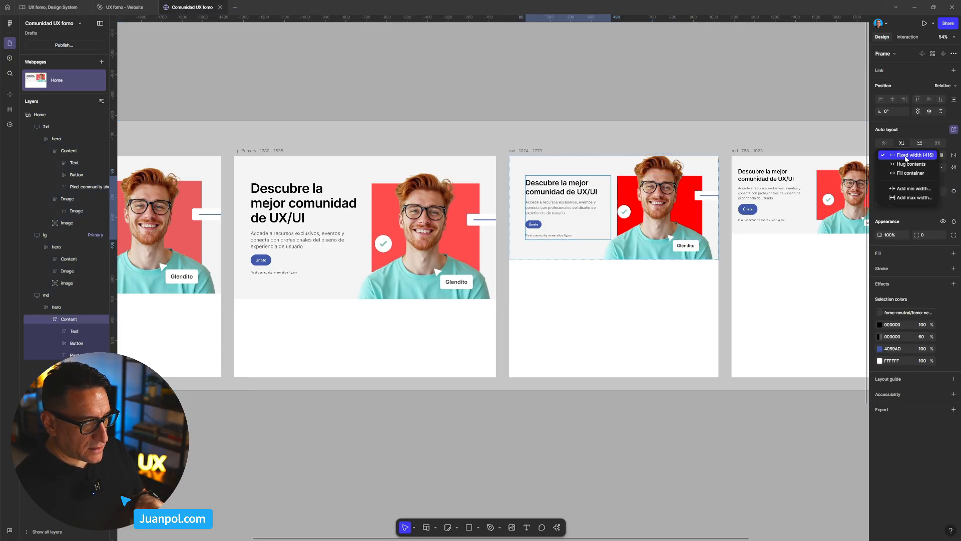
click(913, 174)
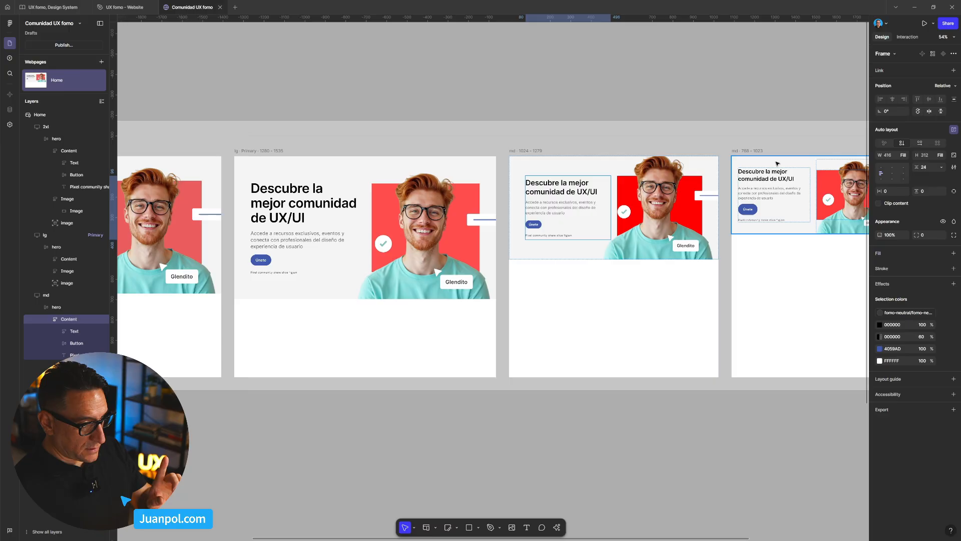
click(213, 79)
- Preview the Home page while narrowing it to a width of about 948 px, reload the preview, and return to the editor
drag(194, 108, 337, 118)
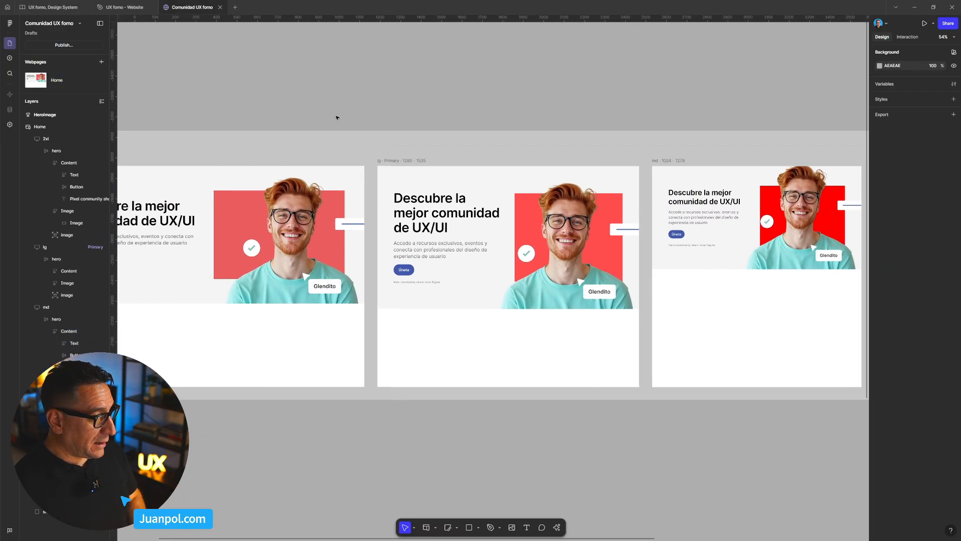
click(328, 146)
key(shift+space)
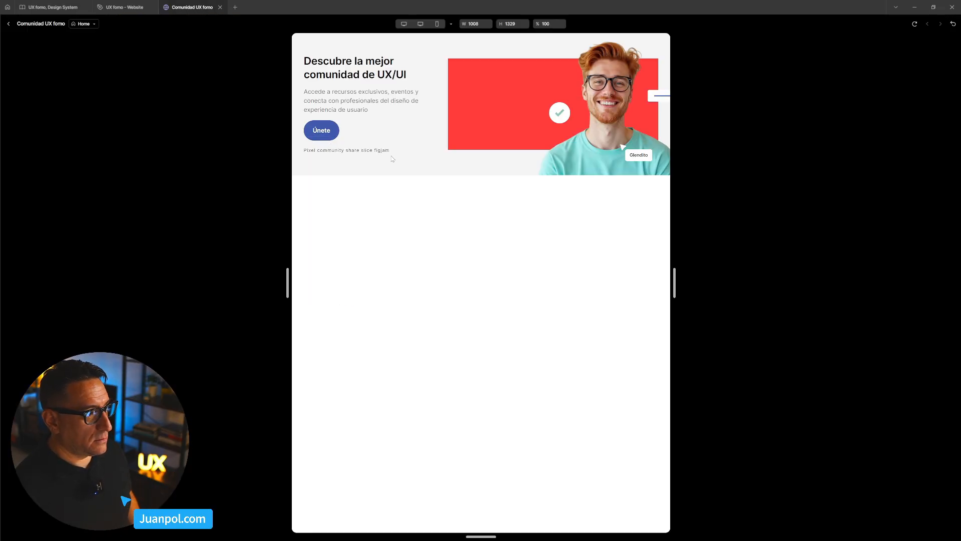
mouse_move(674, 282)
mouse_down()
mouse_move(682, 282)
mouse_move(619, 283)
mouse_move(682, 282)
mouse_move(665, 282)
mouse_up()
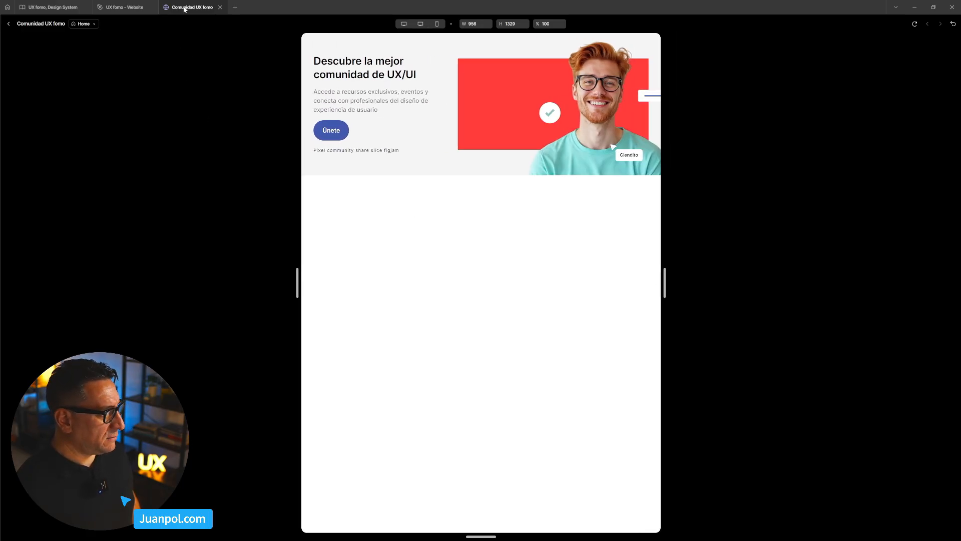
click(914, 24)
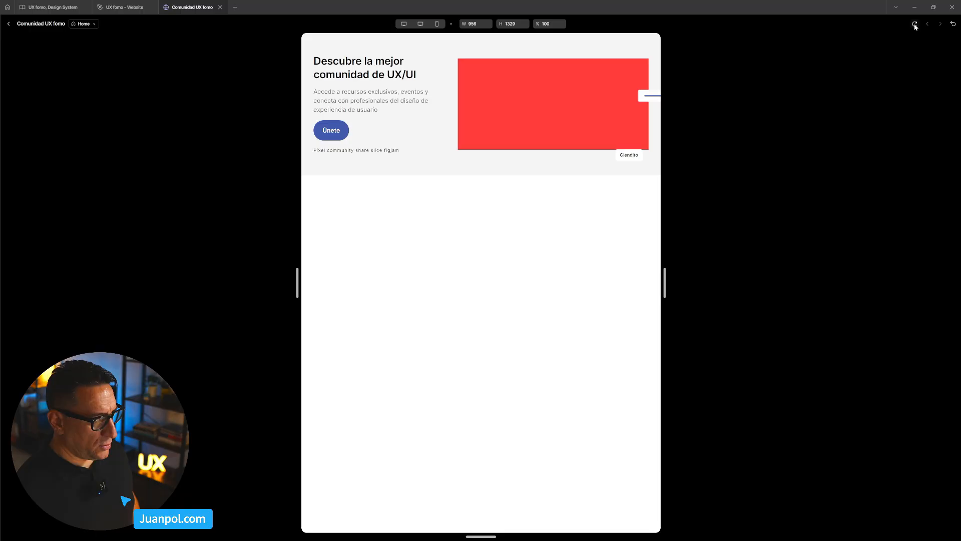
mouse_move(665, 291)
mouse_down()
mouse_move(715, 286)
mouse_move(661, 287)
mouse_up()
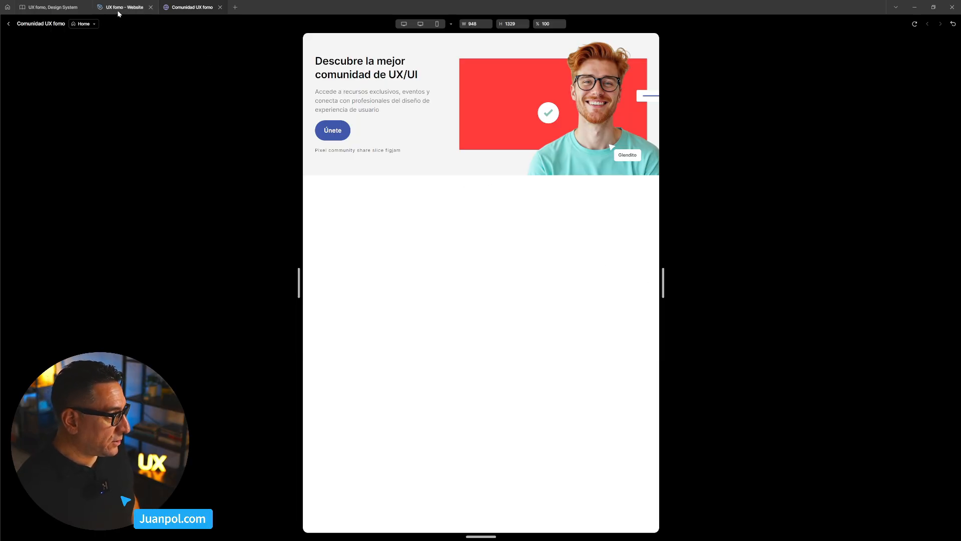
click(8, 23)
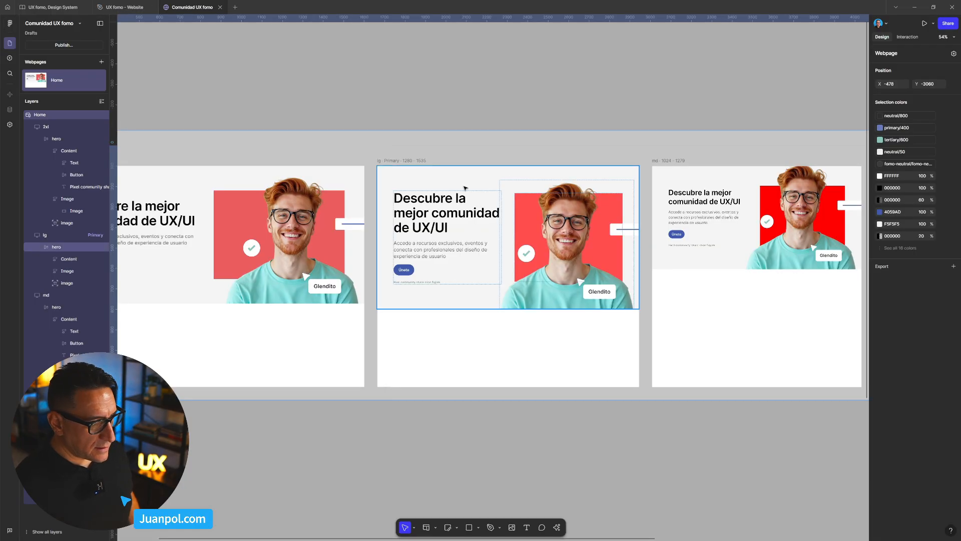
- Set the width of the red Image frame in the md 1024–1279 hero to Fill container and check the Content frame's width setting
scroll(785, 121, right, 2)
click(706, 196)
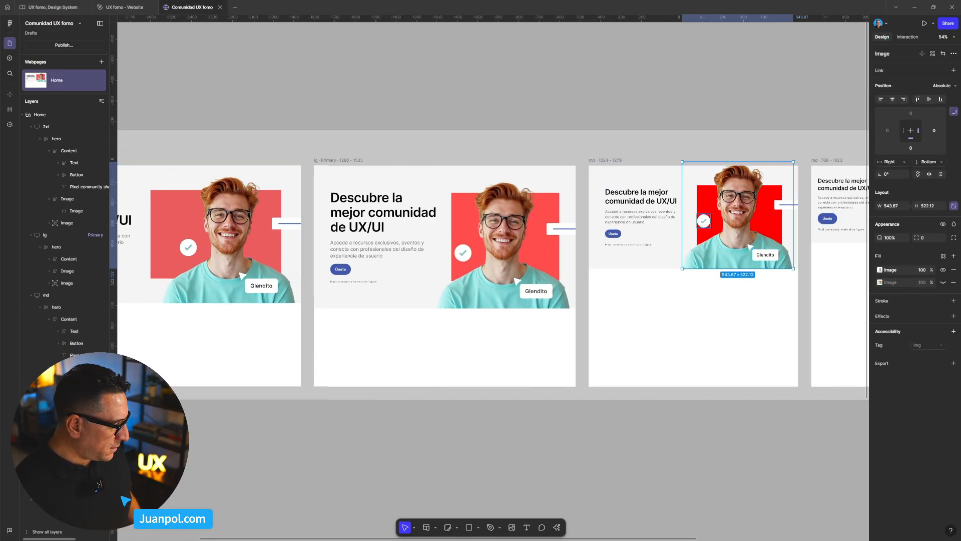
click(75, 367)
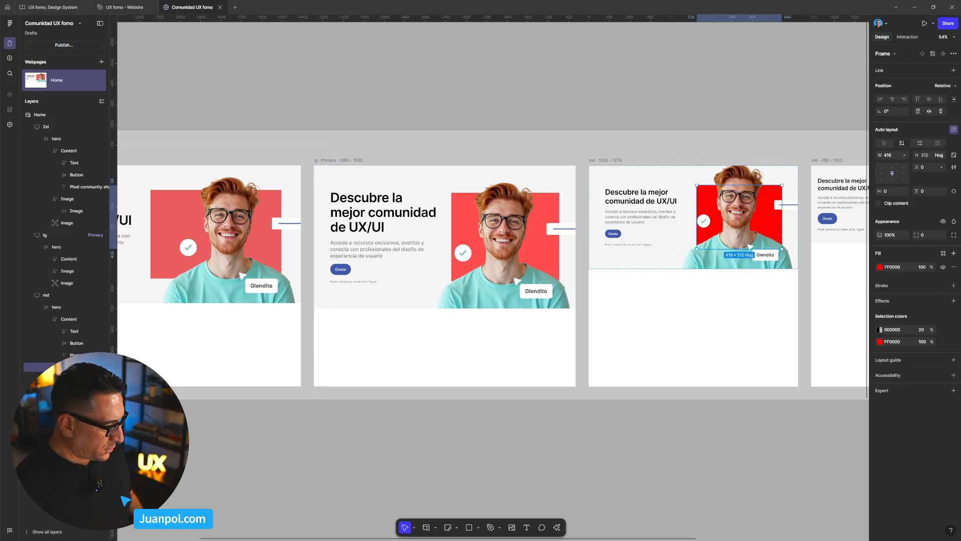
click(903, 157)
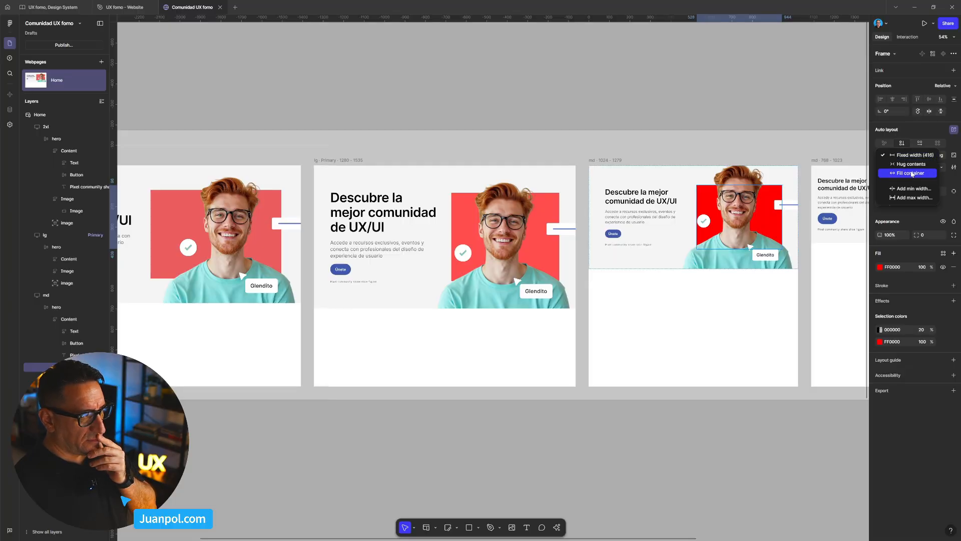
click(911, 174)
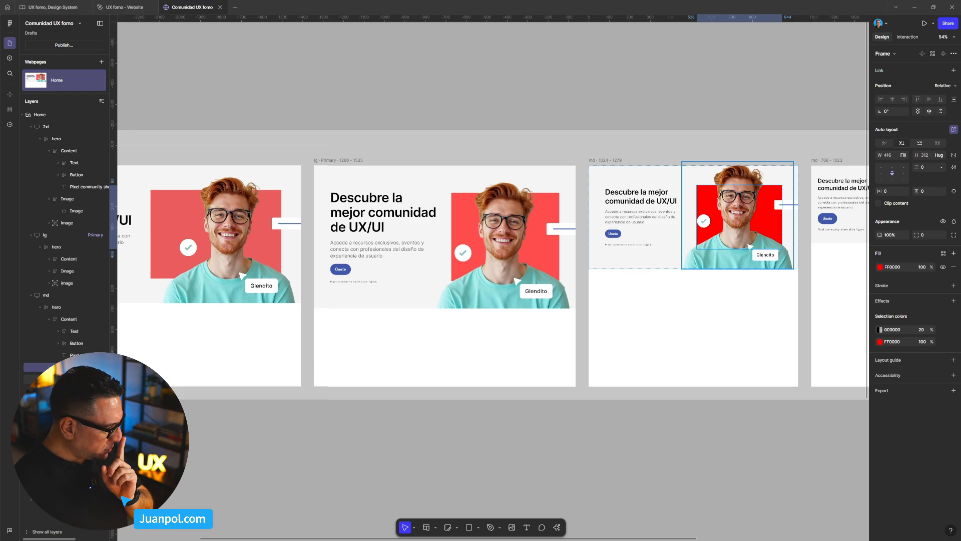
click(68, 319)
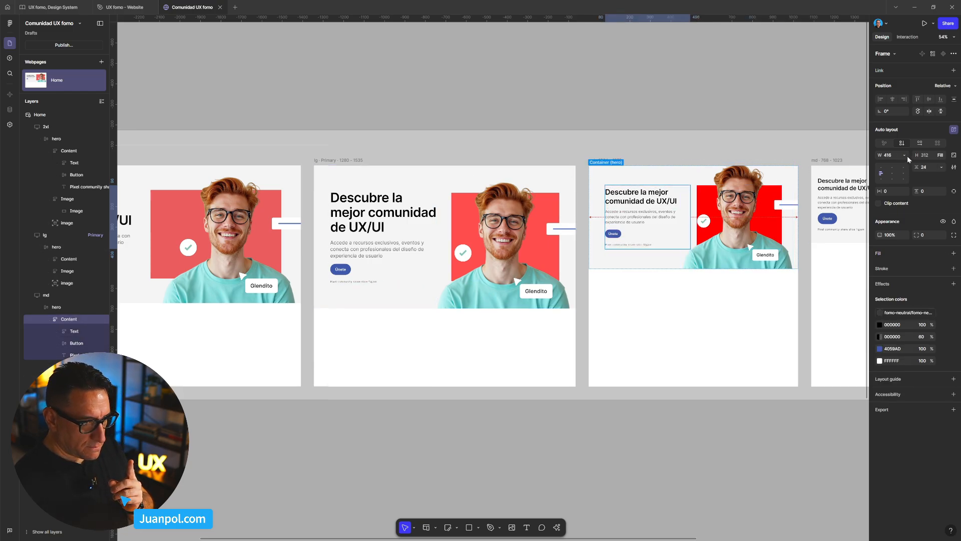
key(Escape)
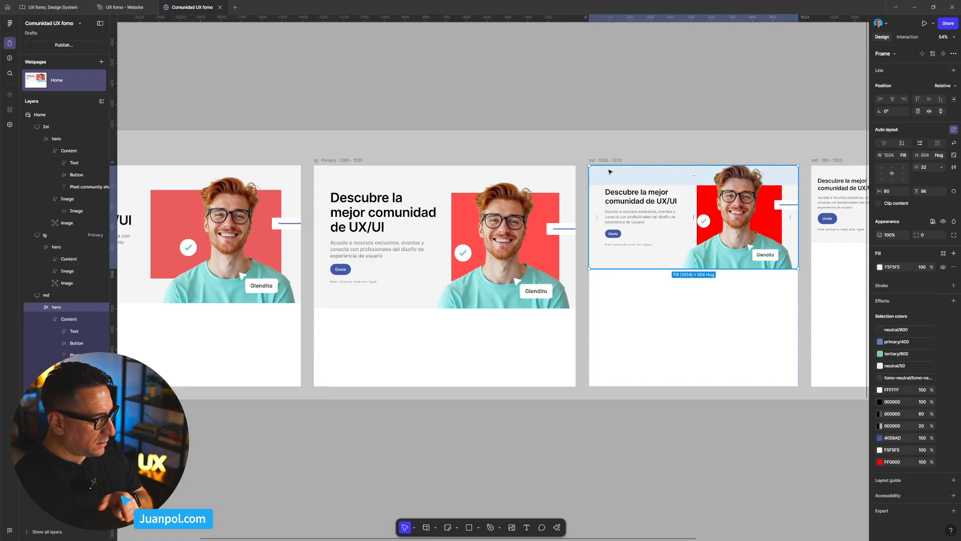
- Preview the Home page again, widening it to about 972 px and narrowing it slightly, and return to the editor
click(236, 112)
scroll(280, 125, left, 5)
click(326, 136)
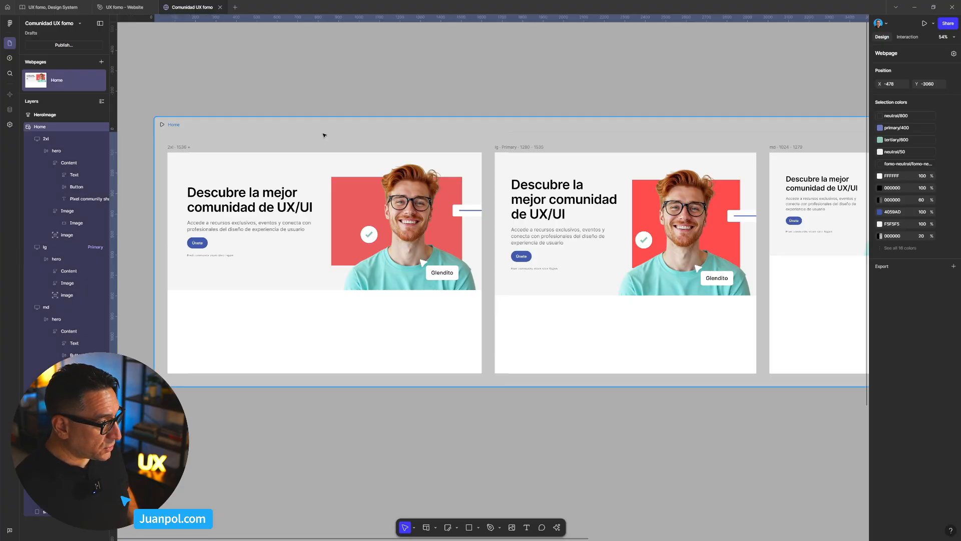
key(shift+space)
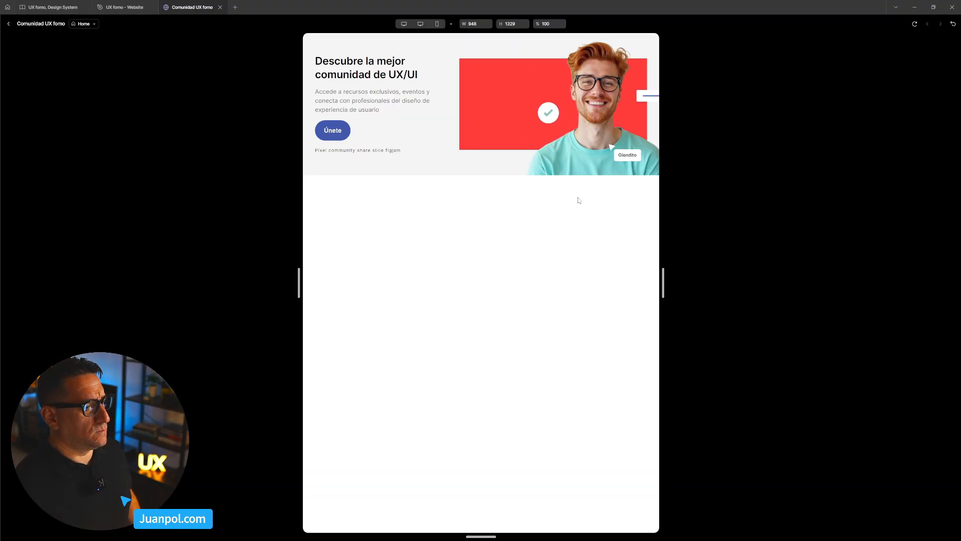
mouse_move(663, 282)
mouse_down()
mouse_move(680, 282)
mouse_move(645, 282)
mouse_move(680, 282)
mouse_move(665, 282)
mouse_up()
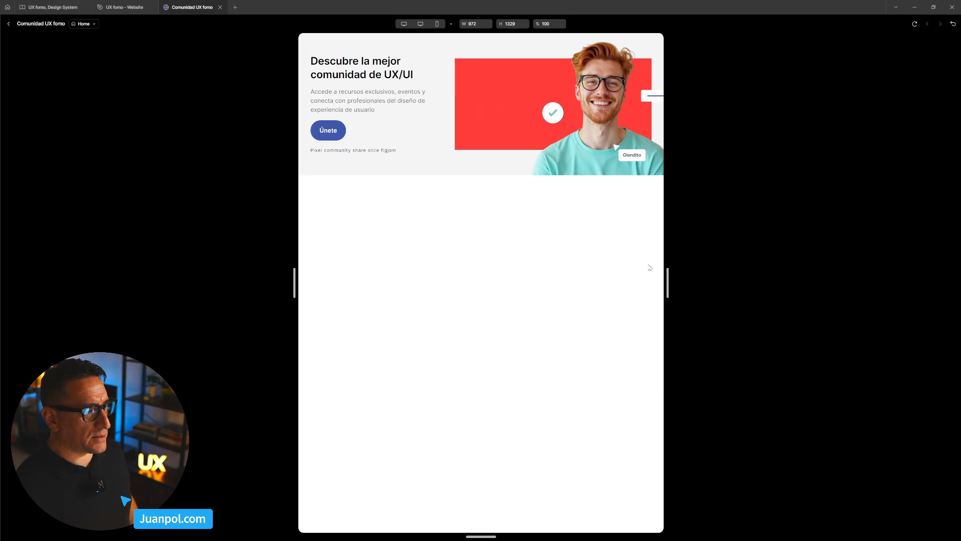
mouse_move(667, 284)
mouse_down()
mouse_move(657, 286)
mouse_move(665, 292)
mouse_up()
click(9, 25)
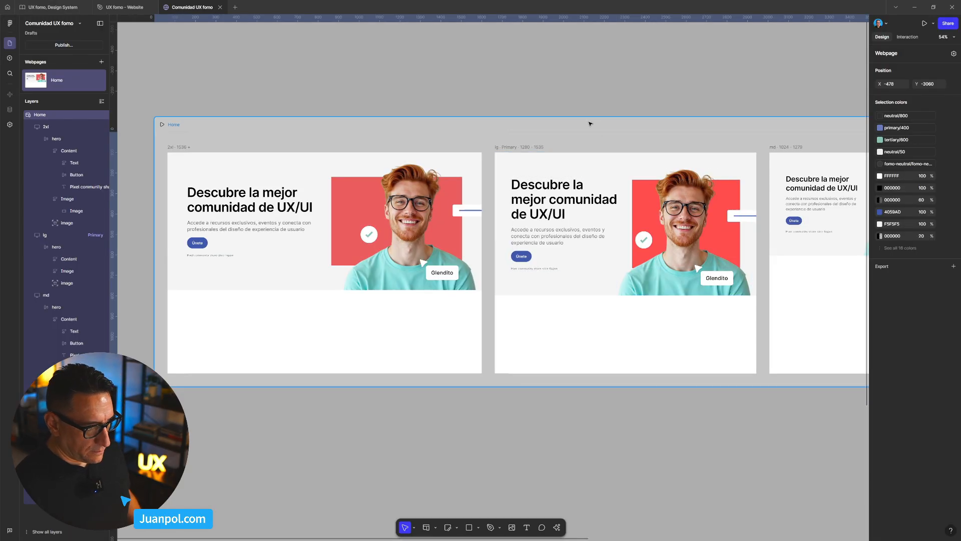
- Collapse the Content frame and the image group in the layer tree of the md 1024–1279 hero
scroll(590, 124, down, 5)
scroll(600, 91, right, 3)
scroll(610, 207, up, 6)
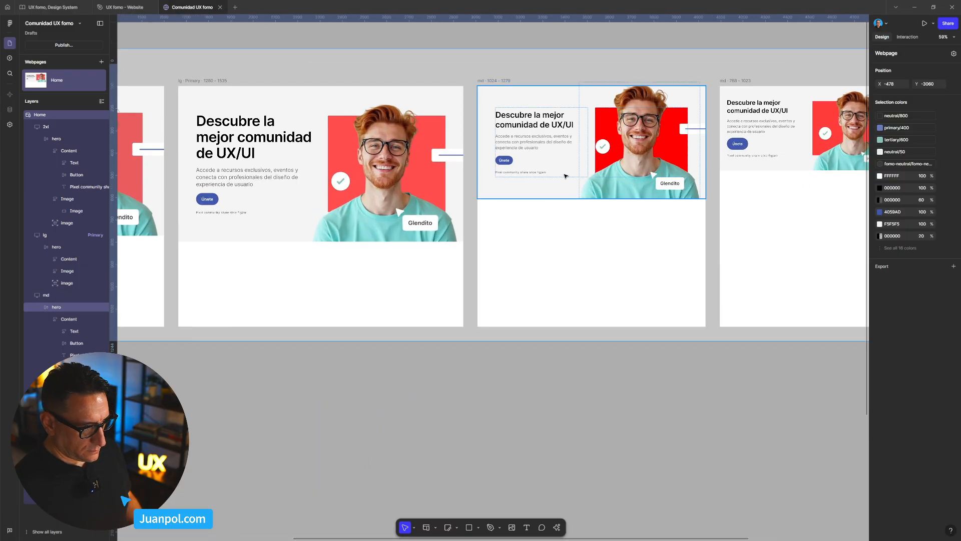
scroll(566, 175, up, 4)
click(482, 189)
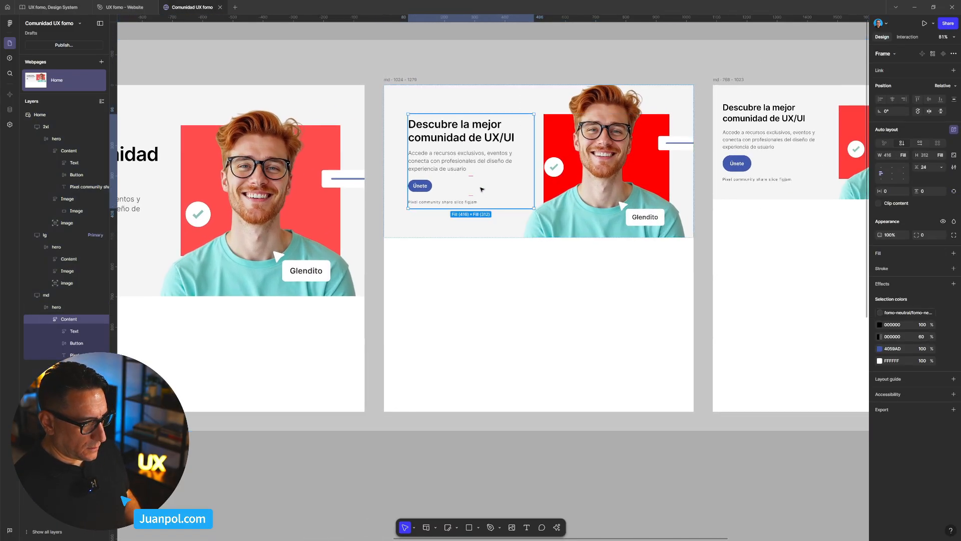
click(48, 319)
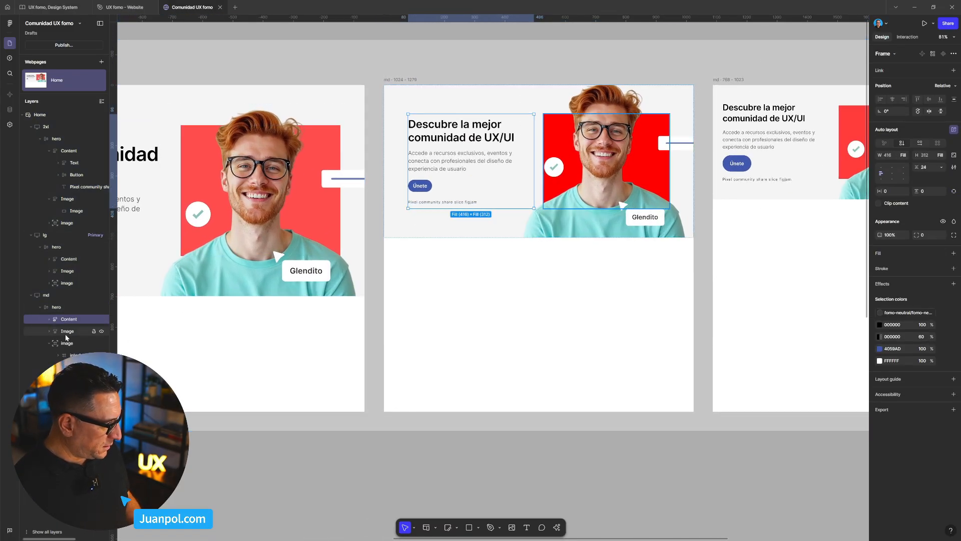
click(49, 342)
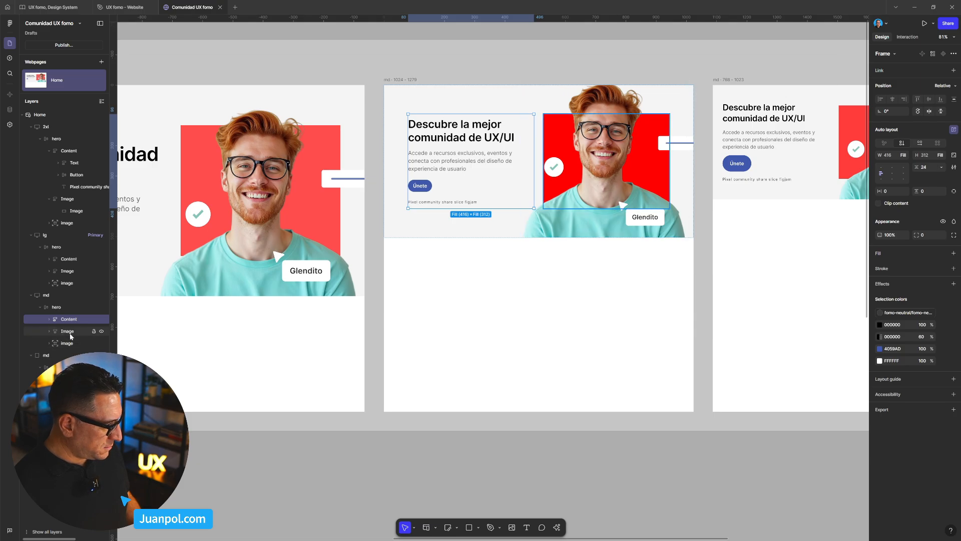
- Examine the width sizing of the Content and Image frames in the md 1024–1279 hero, together and for Image alone
shift+click(70, 333)
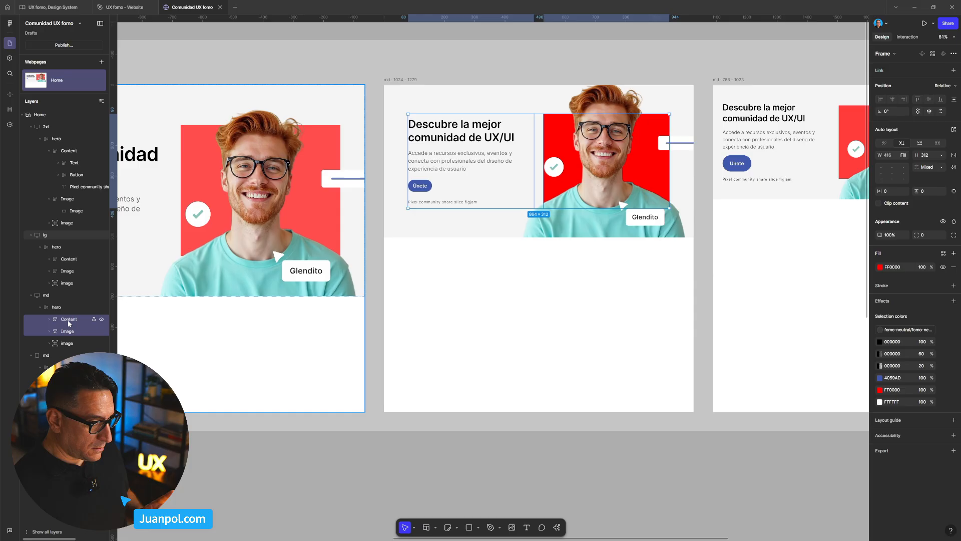
click(904, 155)
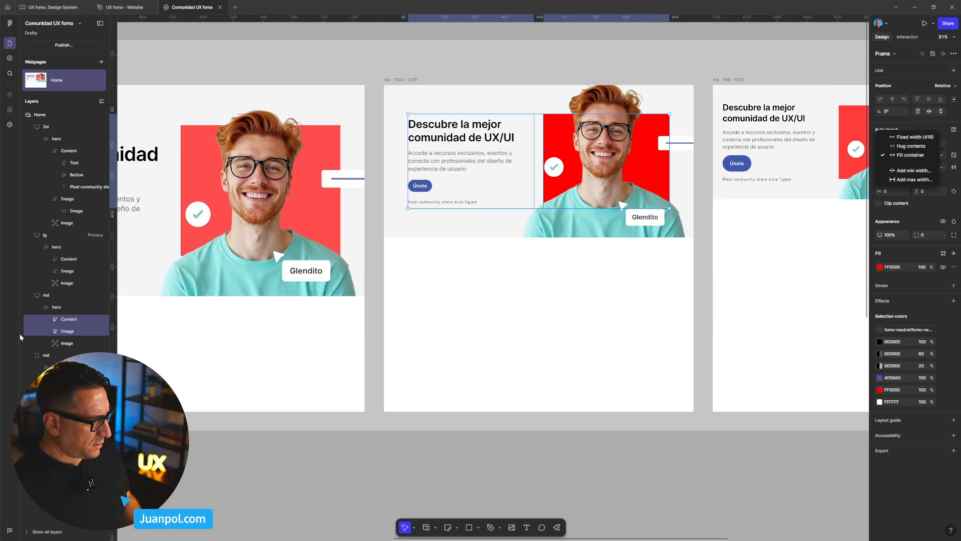
key(Escape)
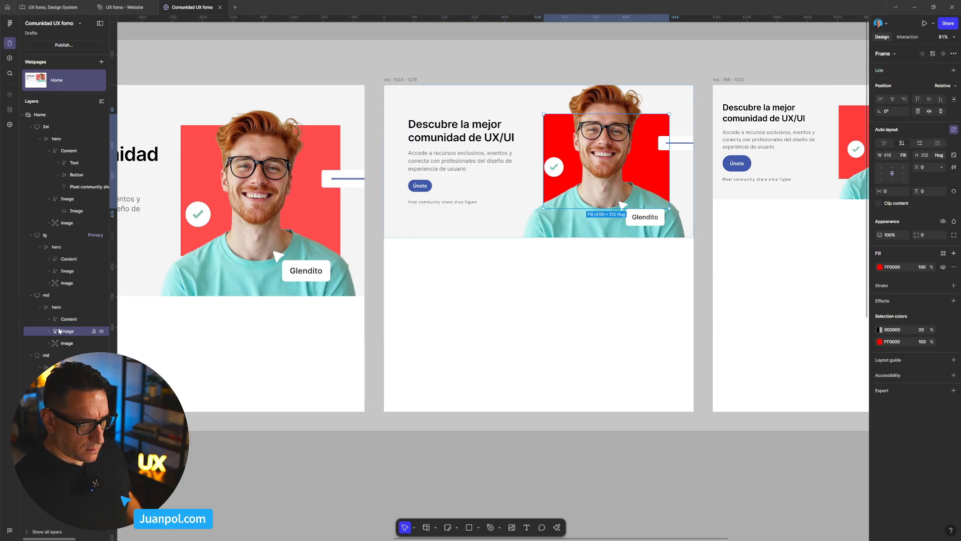
click(904, 155)
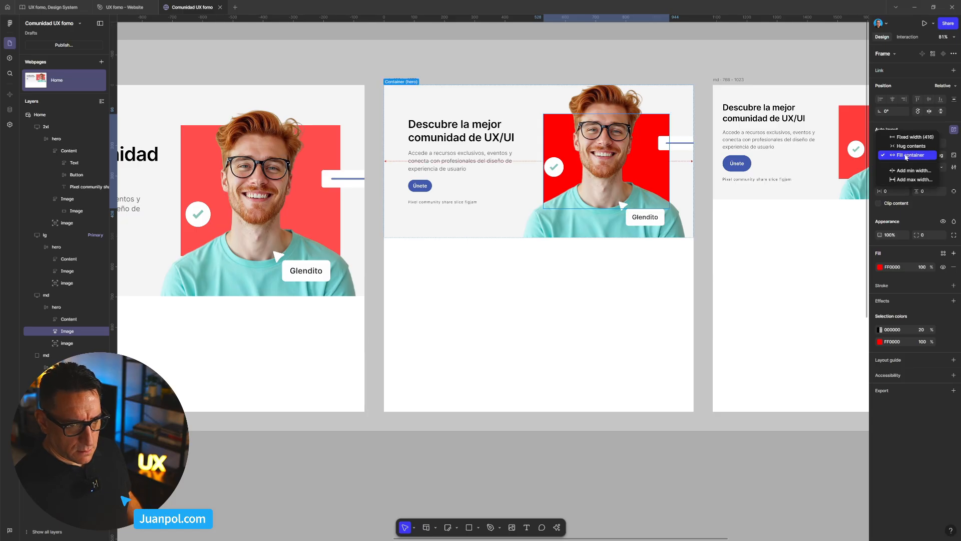
click(906, 155)
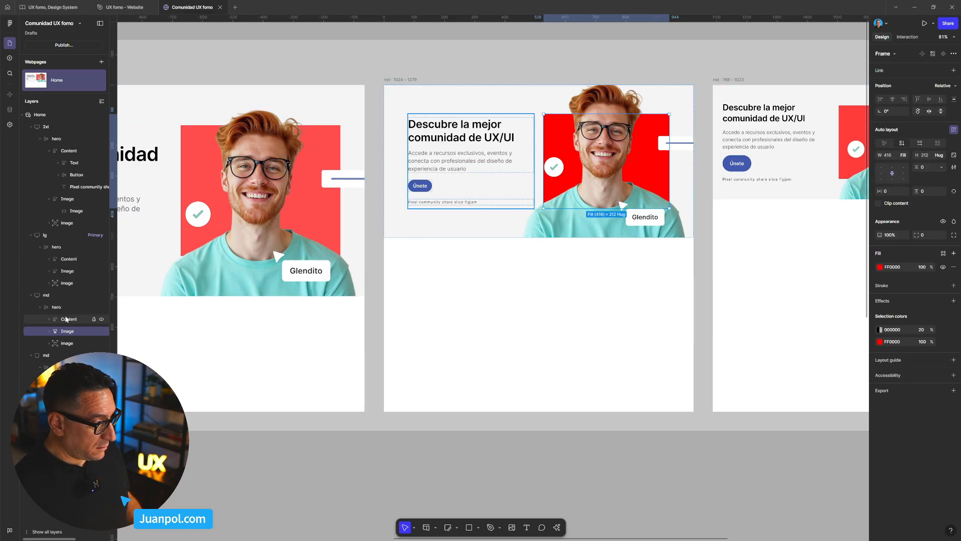
click(905, 157)
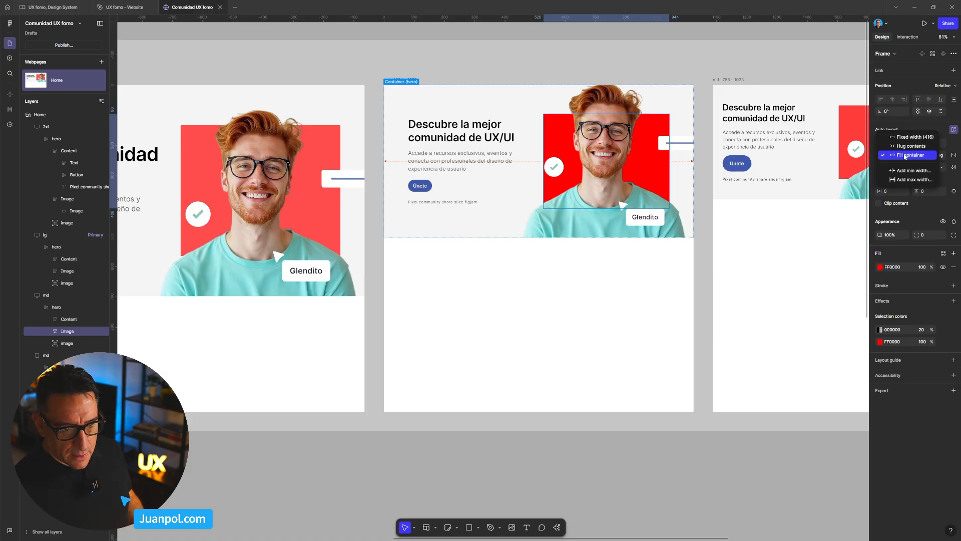
click(75, 321)
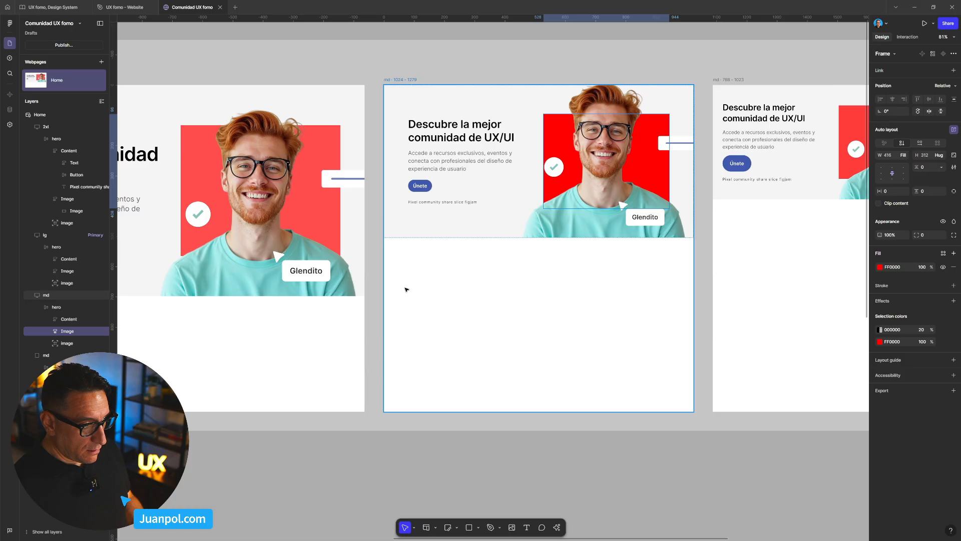
scroll(404, 296, down, 5)
click(415, 231)
key(shift+v)
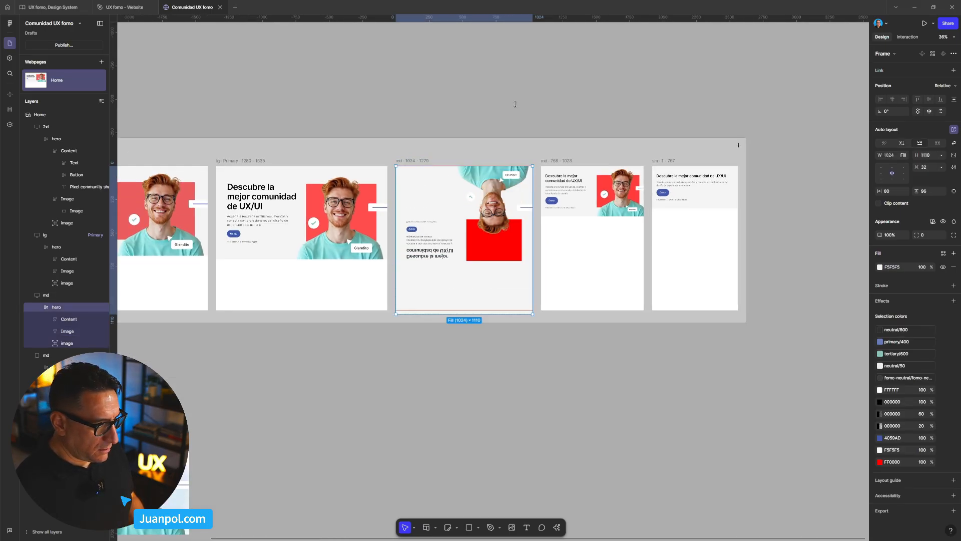
key(ctrl+z)
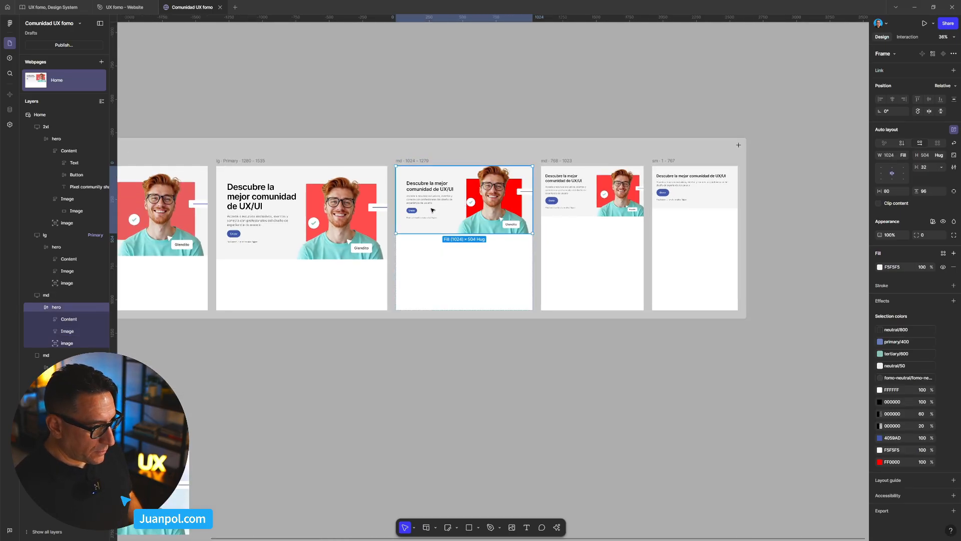
click(427, 229)
key(ctrl+c)
click(506, 89)
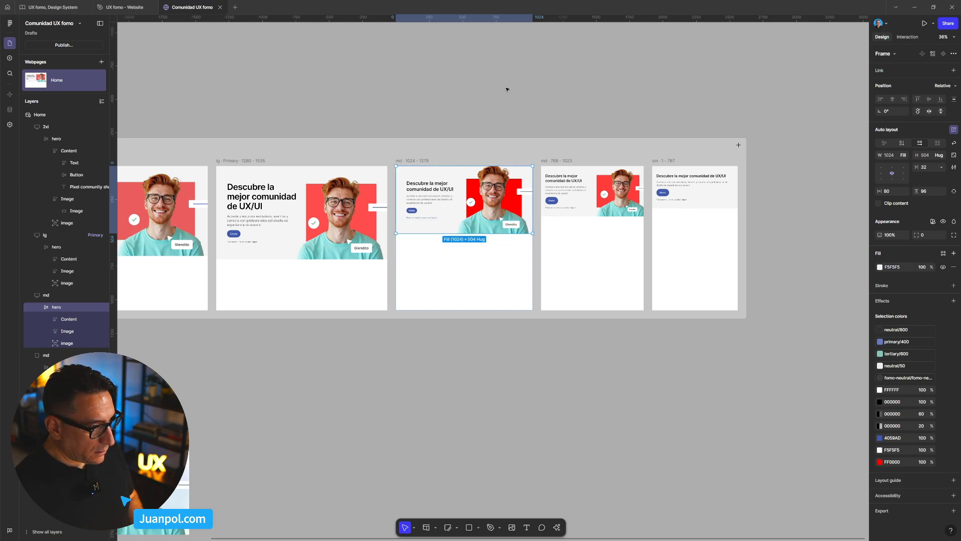
drag(558, 82, 561, 313)
key(ctrl+v)
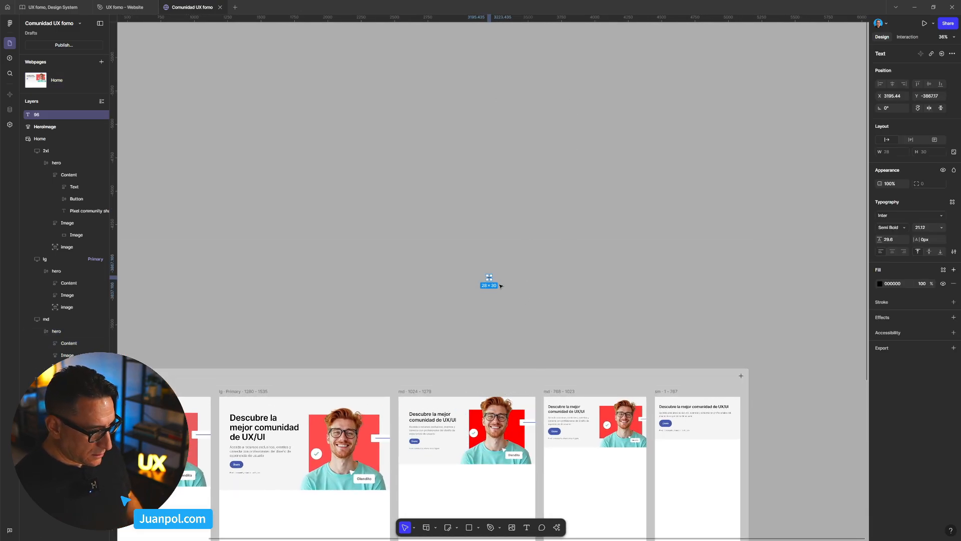
scroll(498, 288, up, 5)
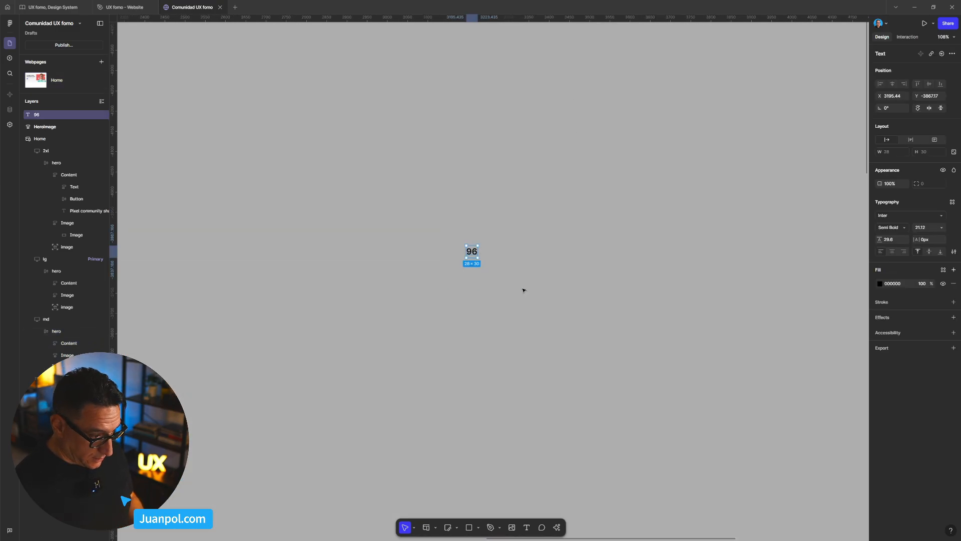
key(Delete)
- Place a copy of the md 1024–1279 hero on the empty canvas above the Home page
scroll(521, 321, down, 6)
click(471, 345)
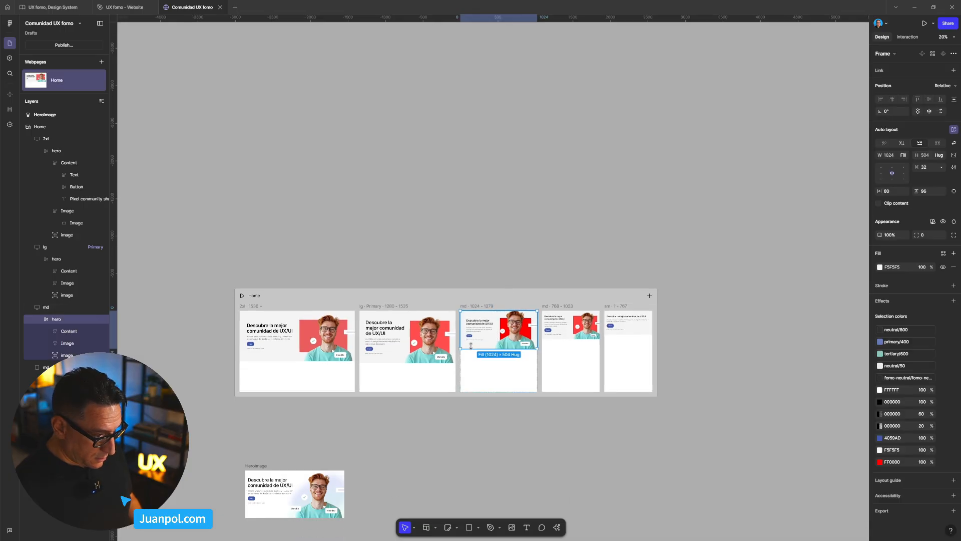
drag(543, 256, 637, 170)
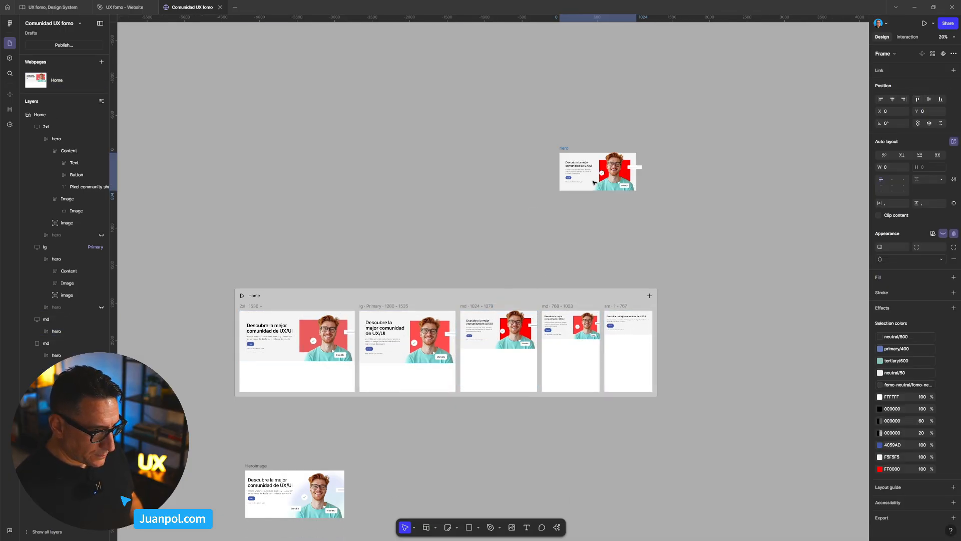
scroll(627, 206, up, 3)
key(shift+2)
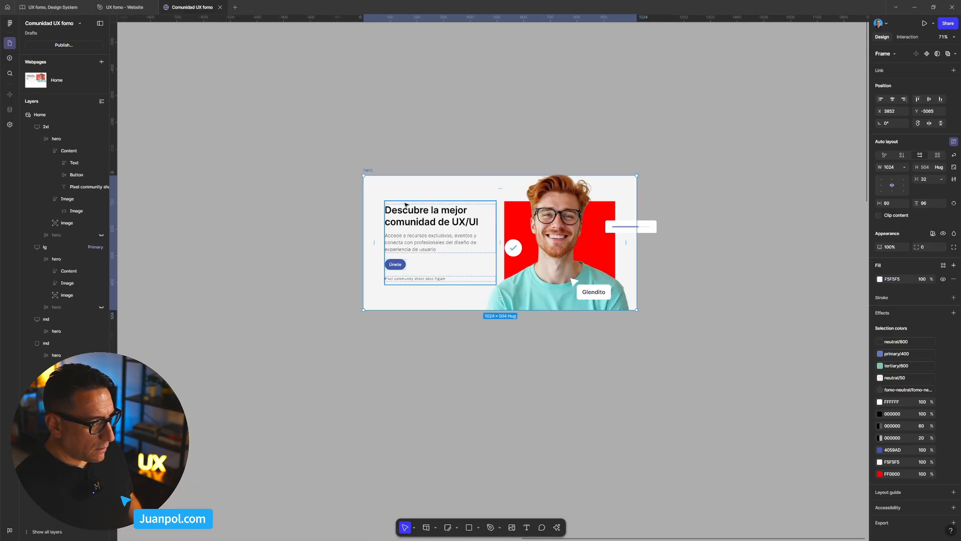
- Stretch the hero copy above the Home page to 1164 px and 1340 px wide to test its layout, and delete the copy
drag(636, 200, 656, 225)
click(484, 245)
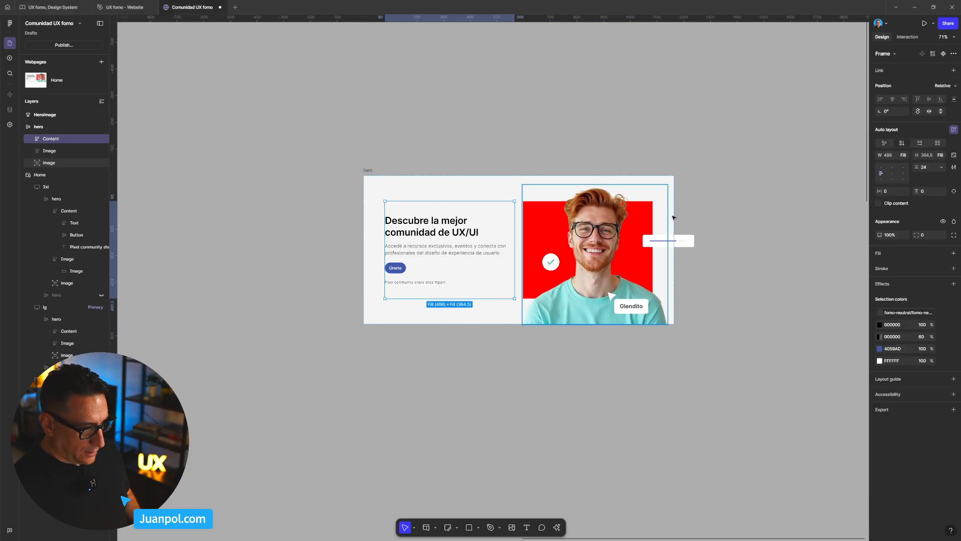
click(447, 158)
click(665, 193)
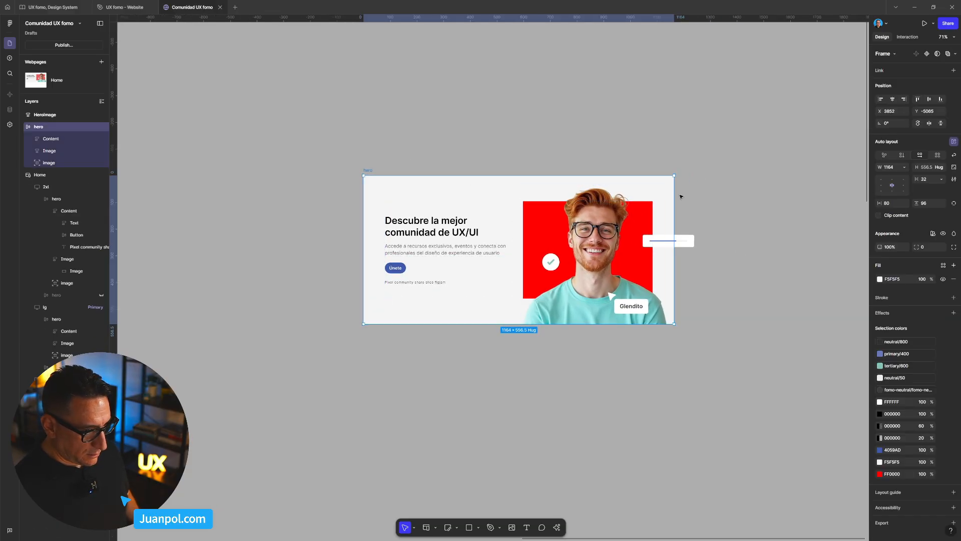
mouse_move(676, 196)
mouse_down()
mouse_move(782, 203)
mouse_move(719, 210)
mouse_move(788, 215)
mouse_move(681, 210)
mouse_up()
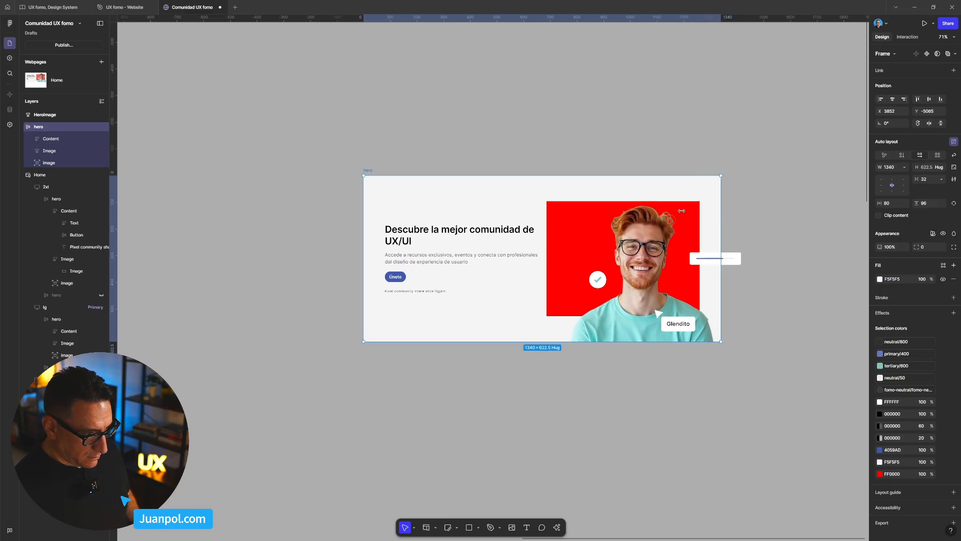
drag(342, 154, 758, 381)
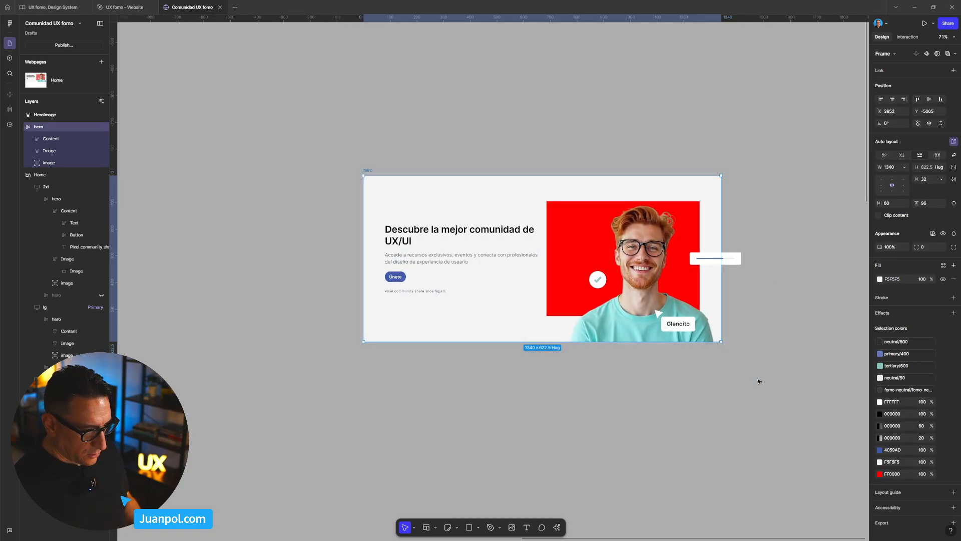
key(Delete)
- Try to move the portrait image group out of the md 1024–1279 hero onto the canvas above, and undo the move
scroll(711, 397, down, 5)
drag(705, 414, 626, 206)
scroll(521, 304, up, 4)
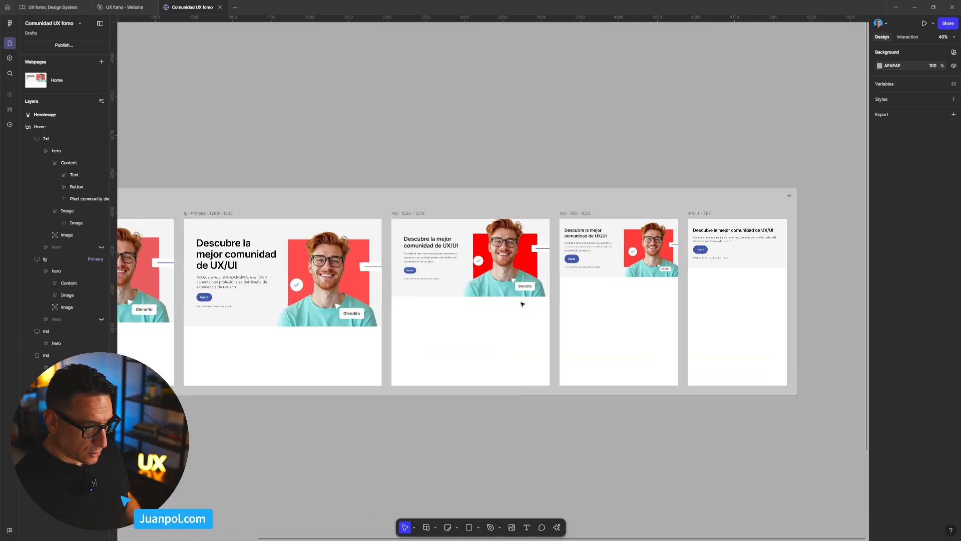
scroll(521, 304, up, 3)
click(512, 280)
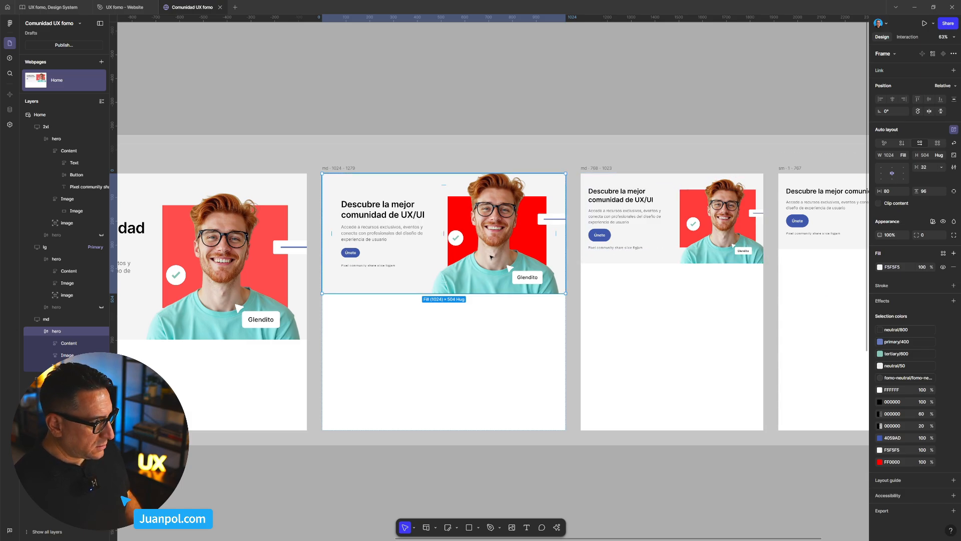
click(71, 367)
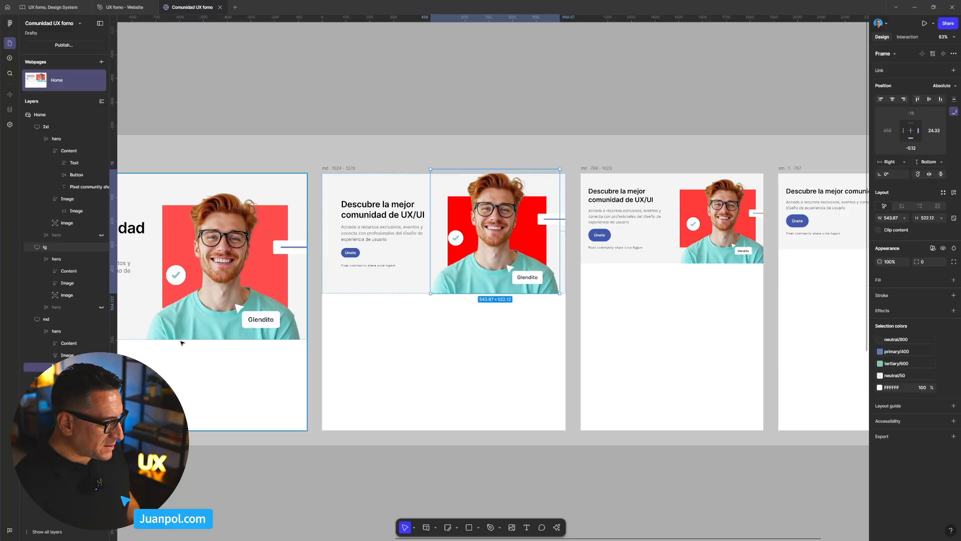
scroll(500, 260, up, 1)
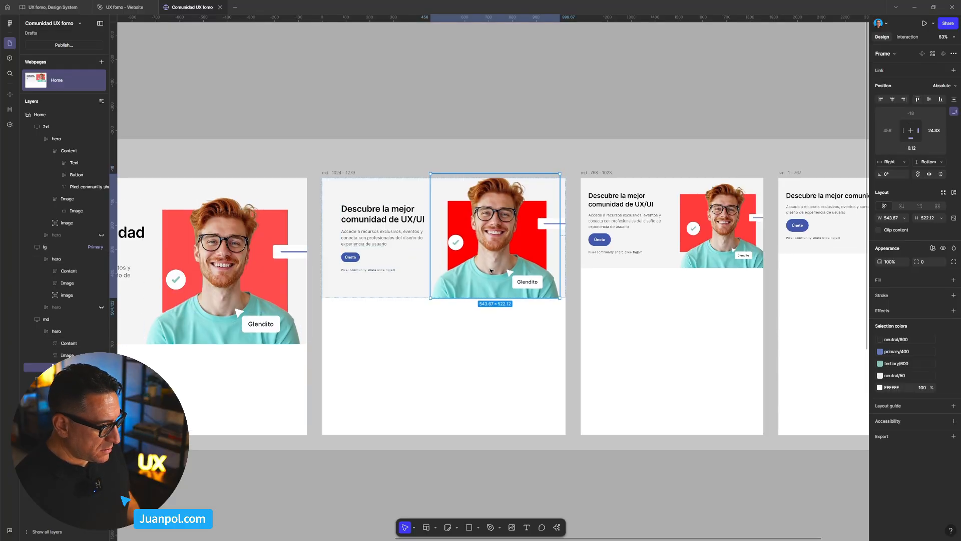
drag(491, 270, 474, 85)
scroll(470, 145, down, 1)
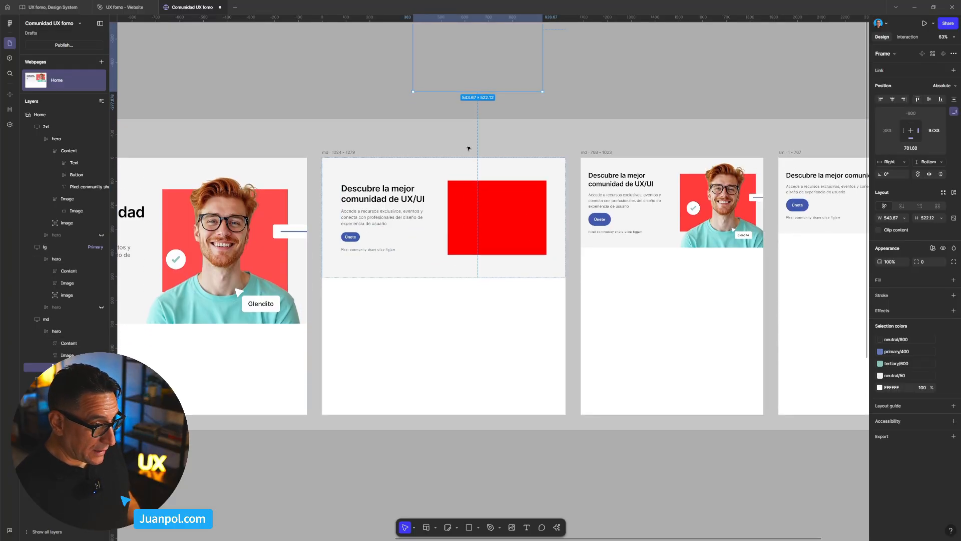
scroll(469, 154, up, 2)
key(ctrl+z)
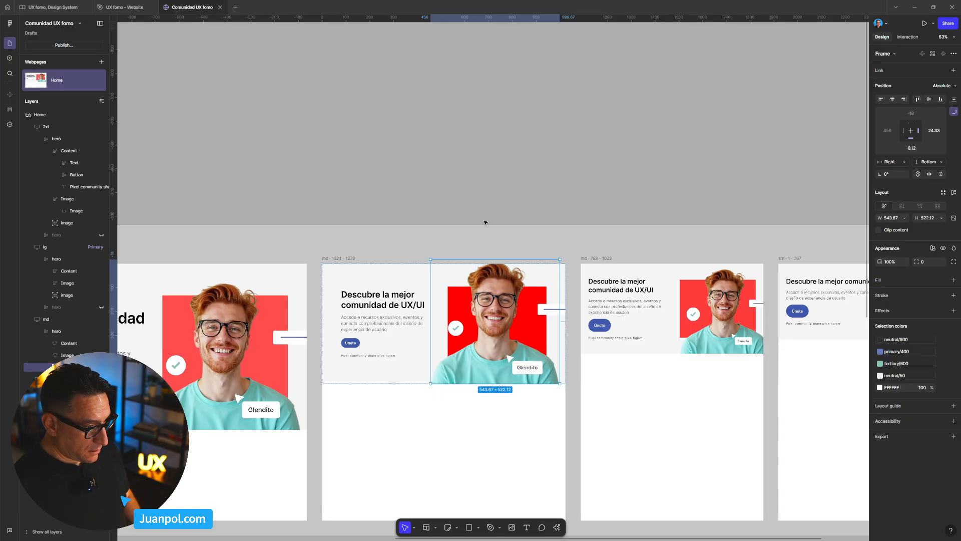
- Pull the portrait image group out of the md 1024–1279 hero and leave it on the empty canvas above the Home page
drag(489, 300, 610, 58)
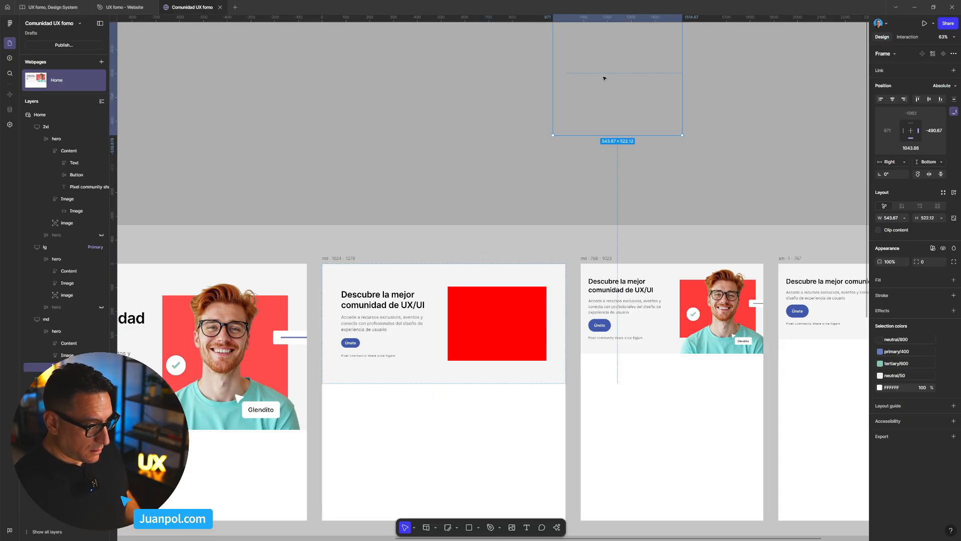
key(ctrl+z)
key(ctrl+z)
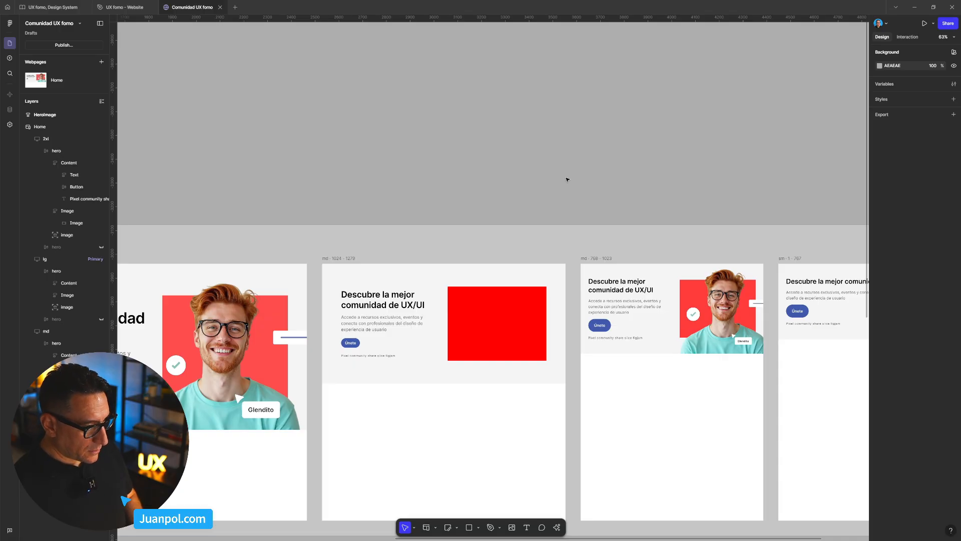
key(ctrl+shift+z)
key(ctrl+shift+z)
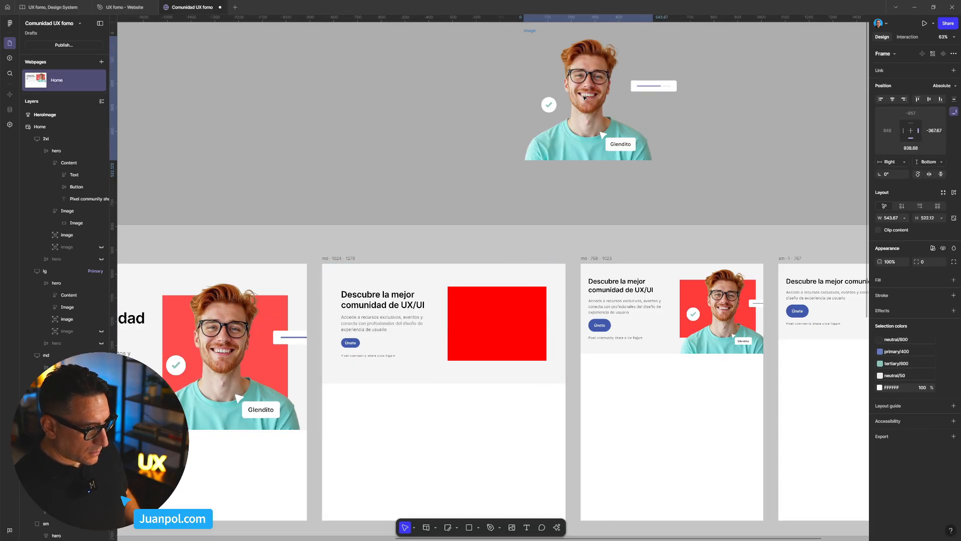
- Preview the Home page without the portrait in the md hero, widening it to 1190 px, and return to the editor
scroll(474, 204, down, 3)
scroll(474, 204, down, 1)
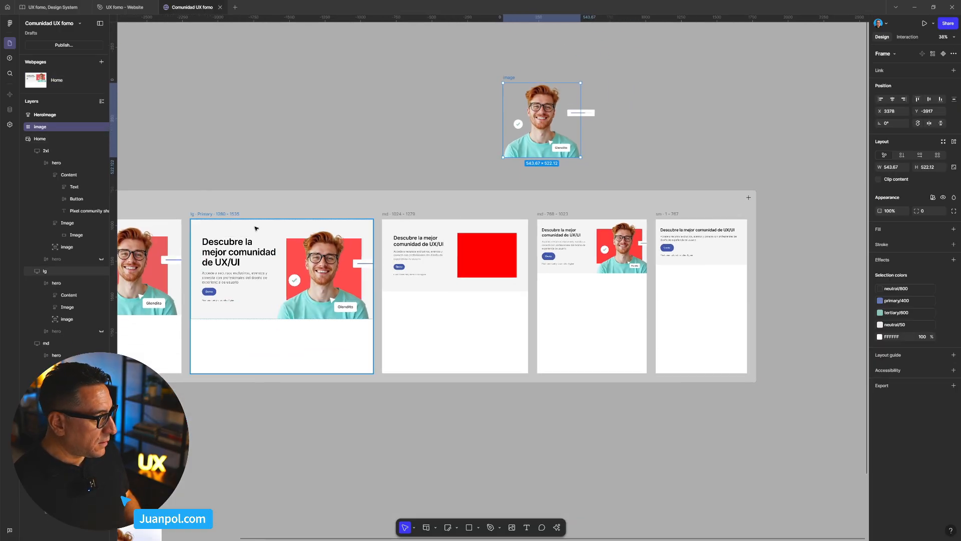
click(309, 195)
key(shift+space)
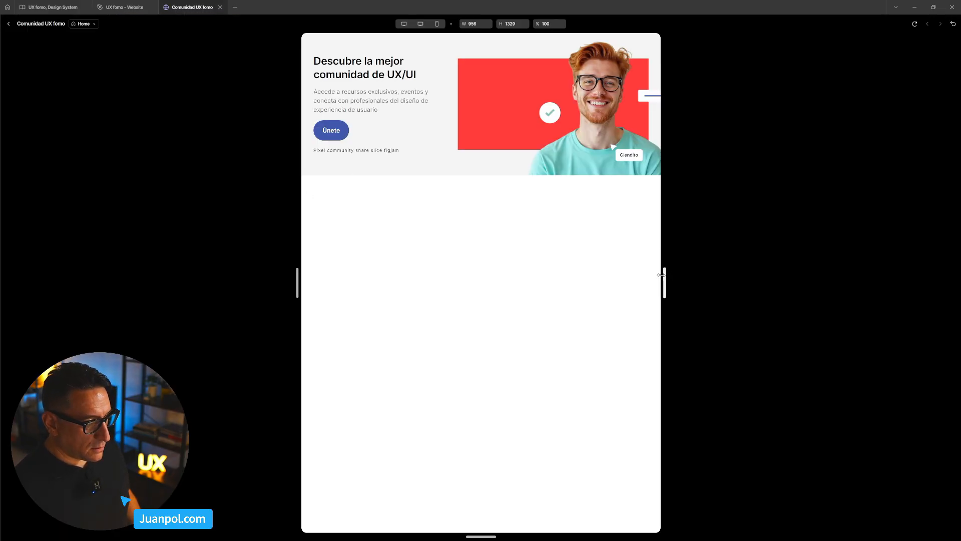
drag(661, 274, 702, 283)
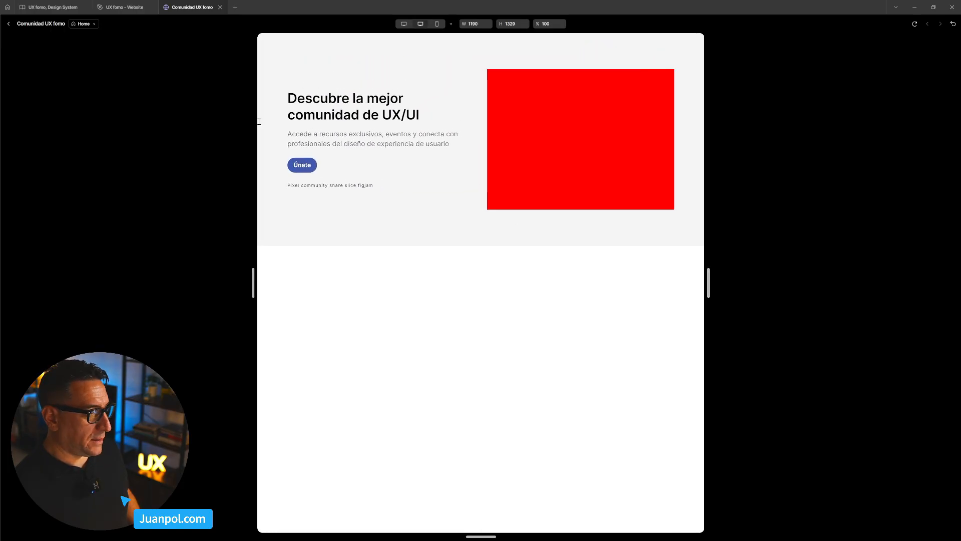
click(130, 8)
click(206, 9)
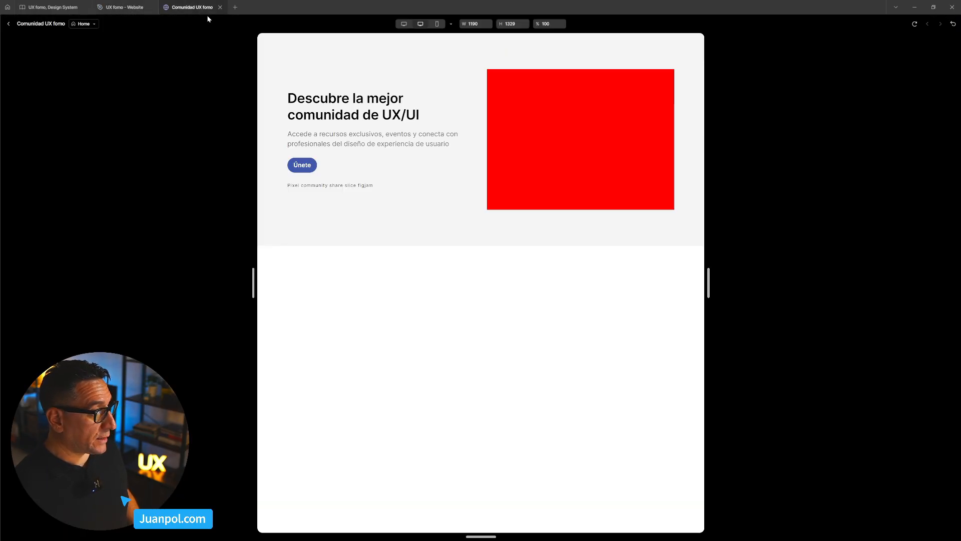
click(8, 25)
- Undo the portrait image group's removal so that it sits in the md 1024–1279 hero again
click(445, 166)
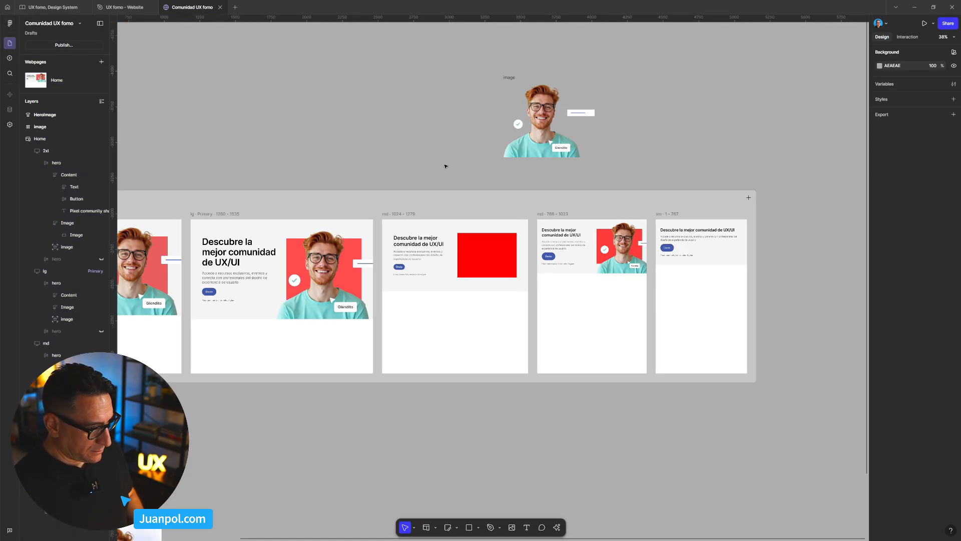
key(ctrl+z)
key(ctrl+z)
key(ctrl+z)
key(ctrl+z)
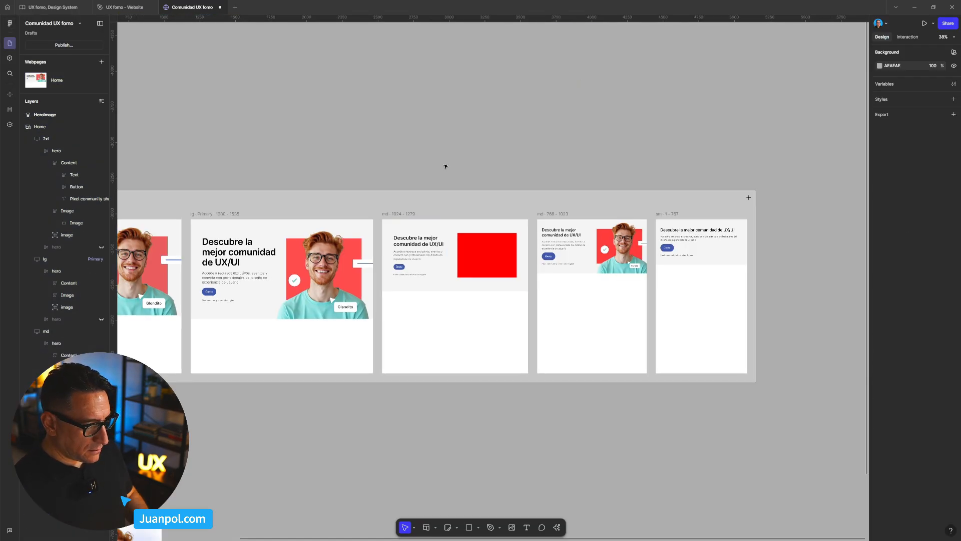
key(ctrl+shift+z)
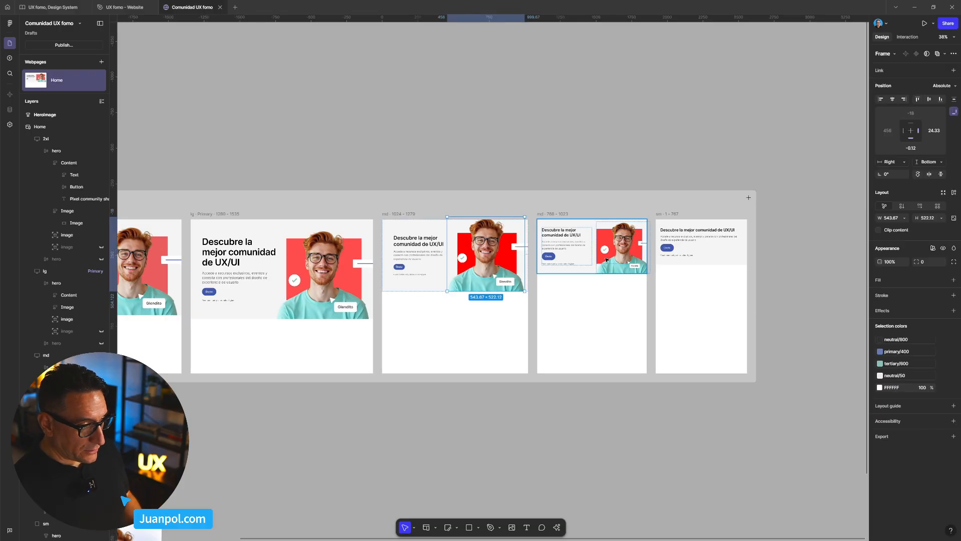
- Set the Content frame's width to Fill container in the md 768–1023 hero, and check the red Image frame's width sizing
scroll(607, 260, up, 5)
scroll(551, 240, up, 1)
click(534, 240)
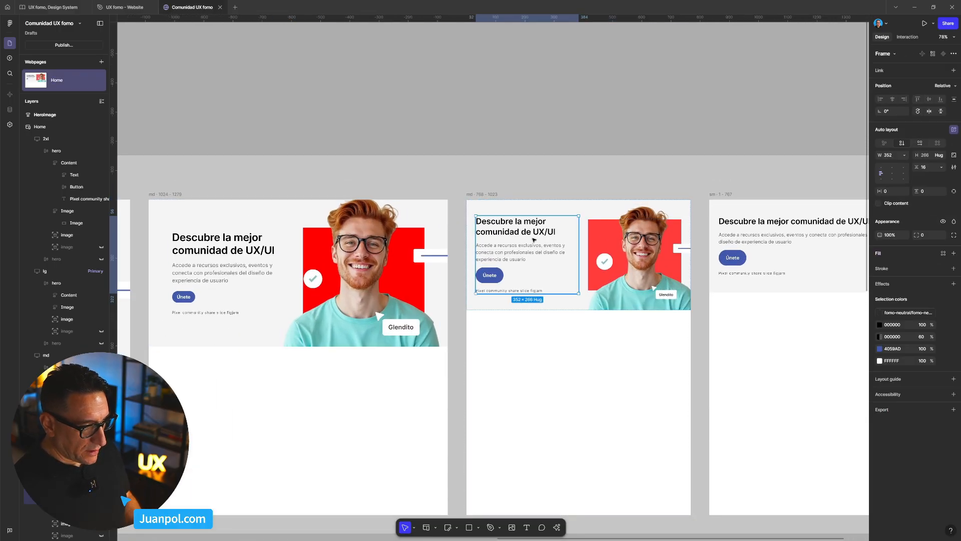
click(904, 155)
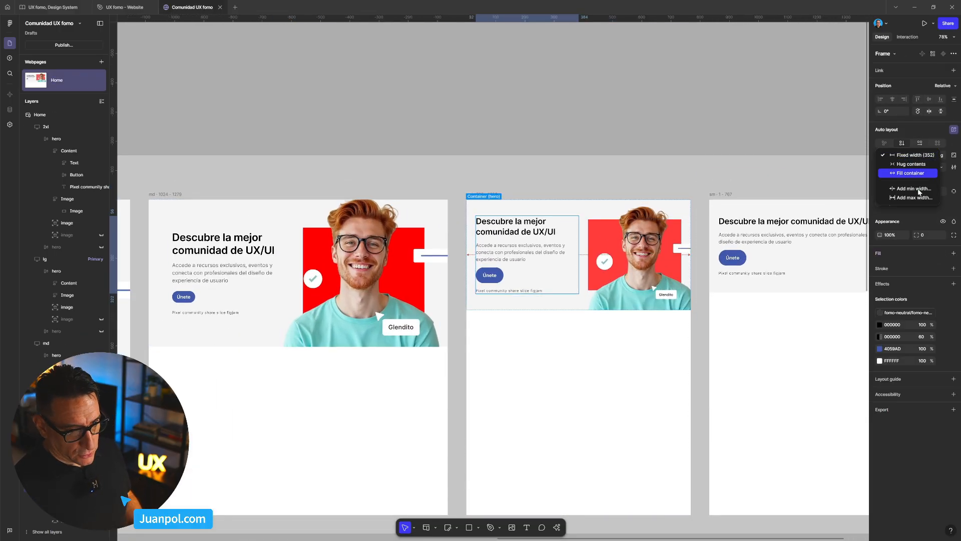
click(910, 172)
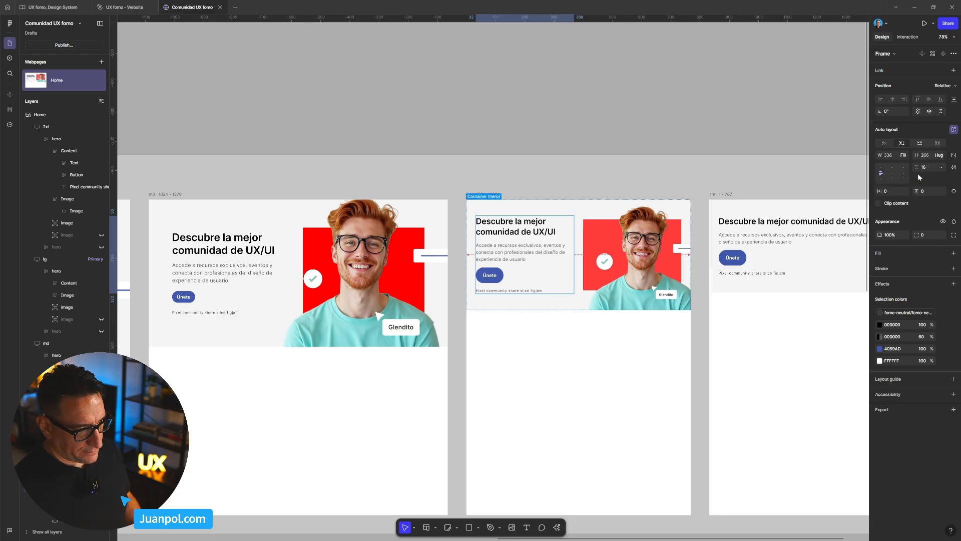
click(587, 250)
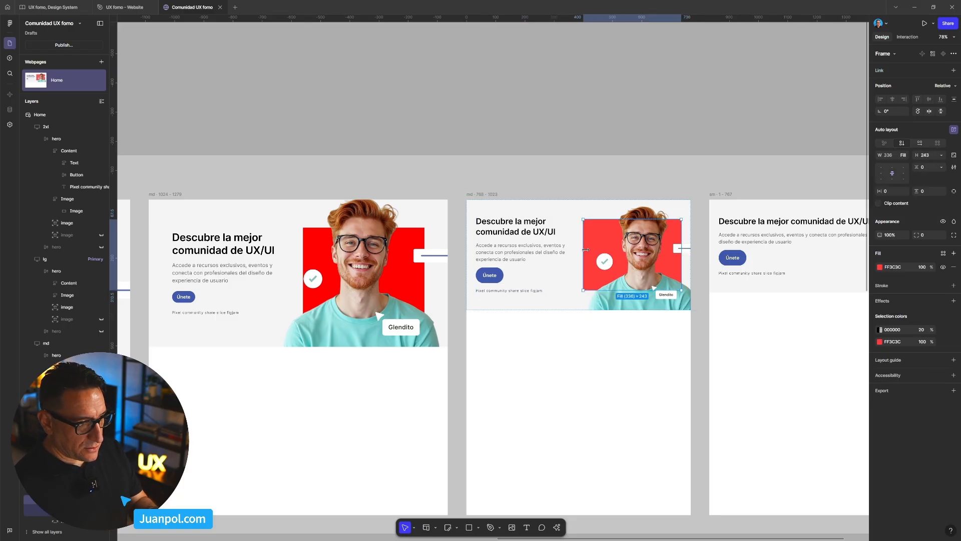
- Preview the Home page, narrowing it to 912 px, and return to the editor
click(524, 120)
scroll(480, 170, down, 6)
drag(440, 118, 618, 100)
click(520, 145)
key(shift+space)
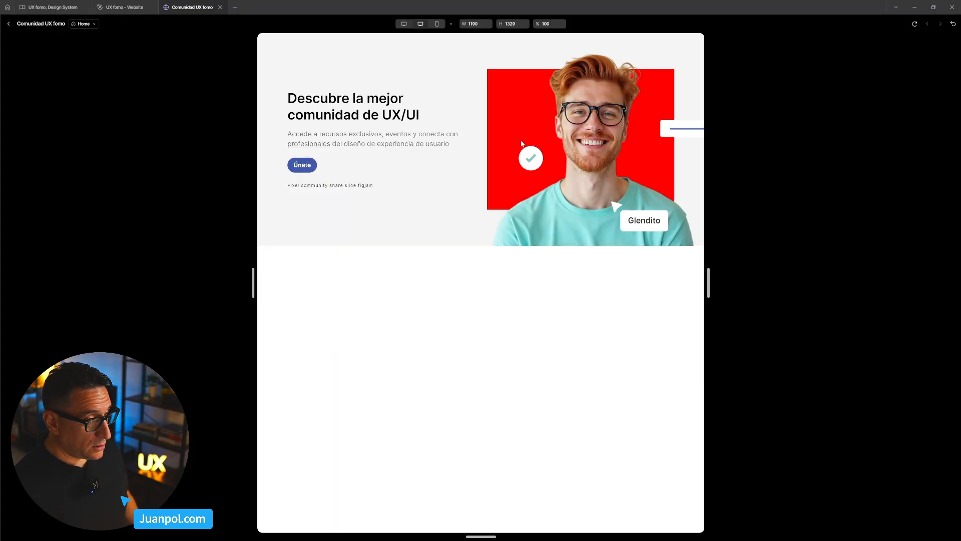
drag(713, 271, 658, 278)
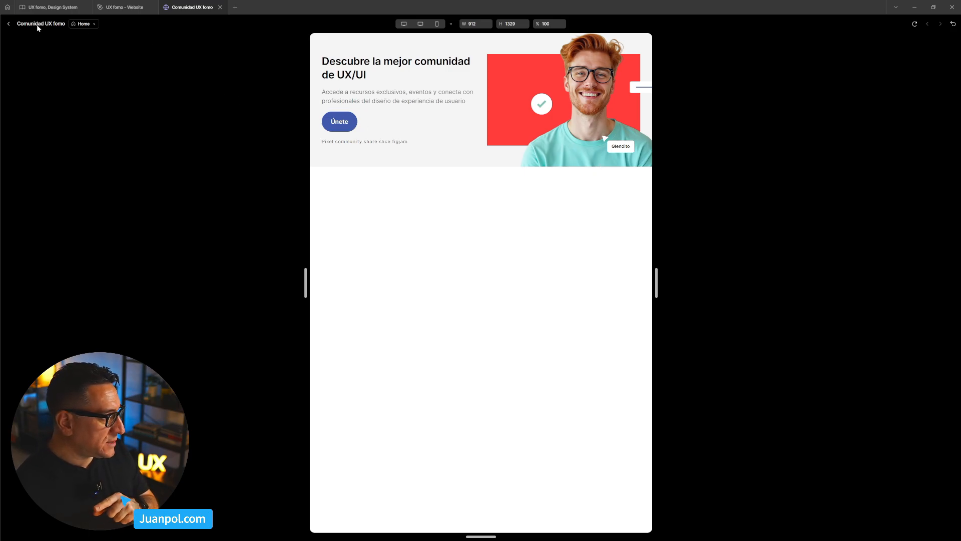
click(10, 24)
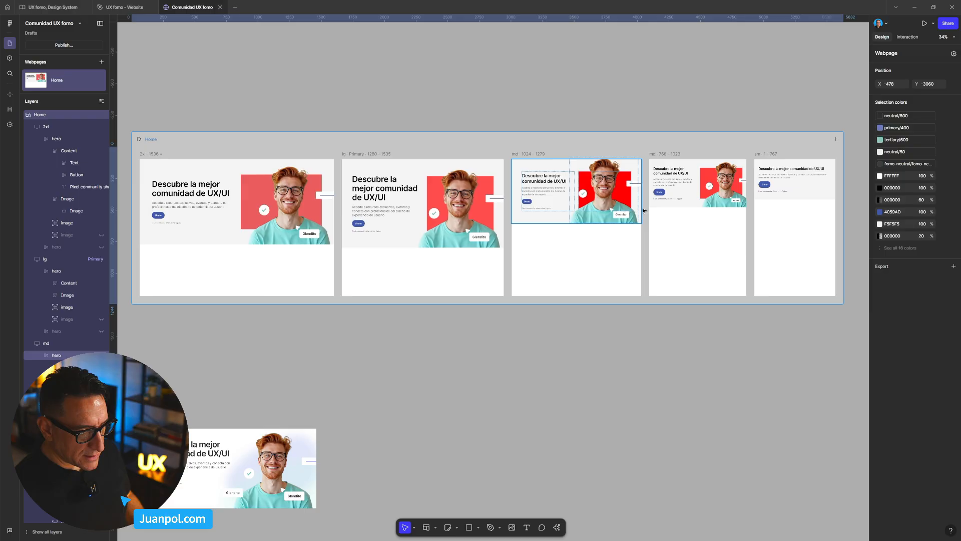
- Nudge the portrait image group leftwards in the md 768–1023 hero until its right offset is 31.53
scroll(643, 211, up, 5)
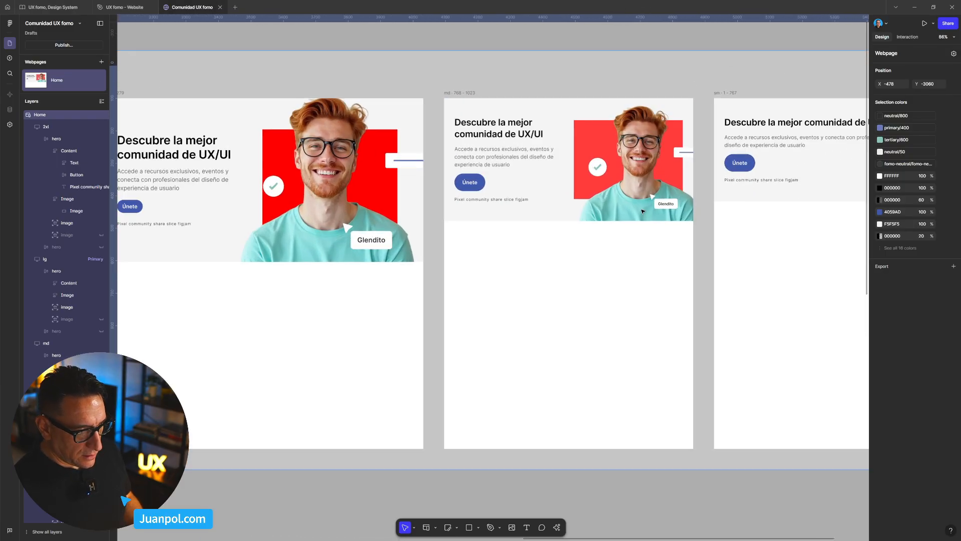
click(643, 210)
click(643, 211)
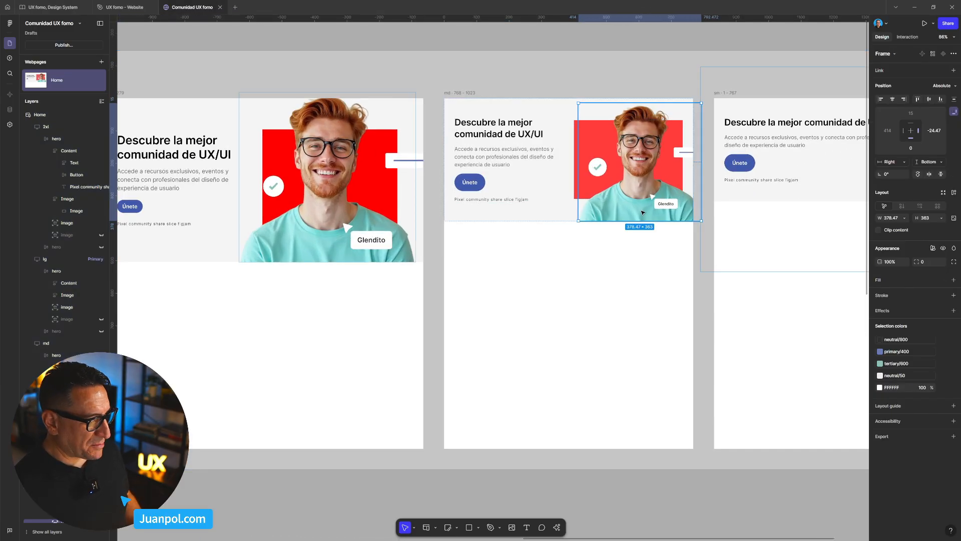
key(shift+Left)
key(shift+Left)
key(shift+Left)
key(shift+Left)
key(shift+Left)
key(shift+Left)
key(shift+Left)
key(shift+Right)
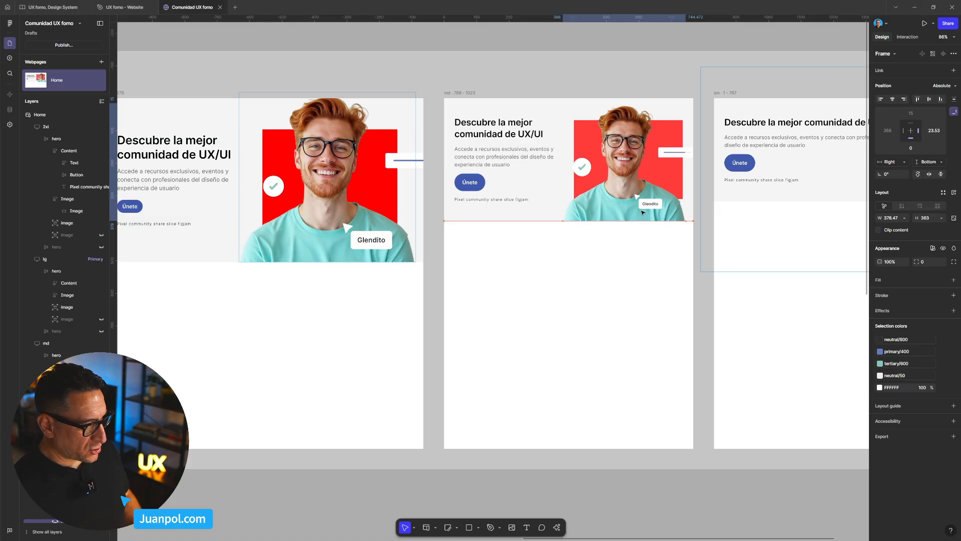
key(shift+Left)
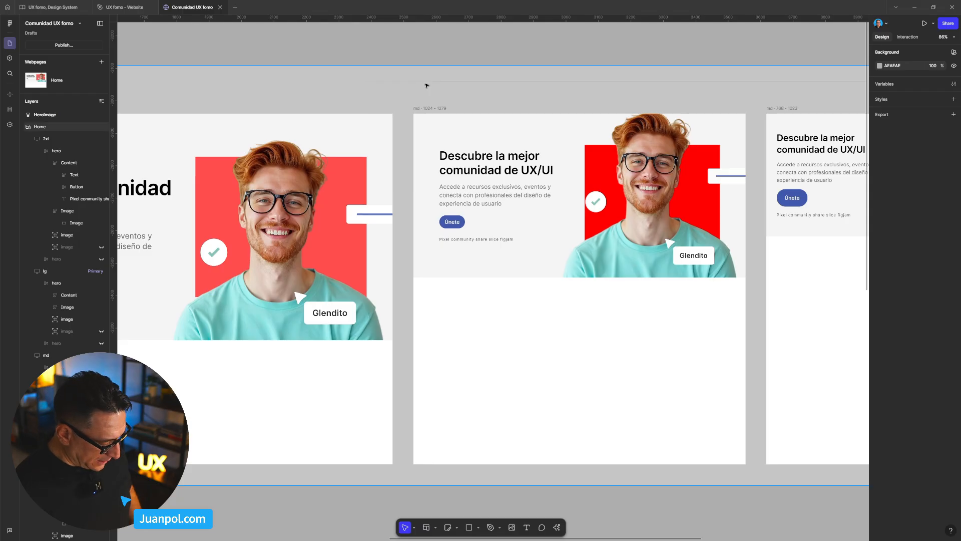
- Preview the Home page from 912 px, widening it to check the portrait's new position, and return to the editor
key(ctrl+alt+Return)
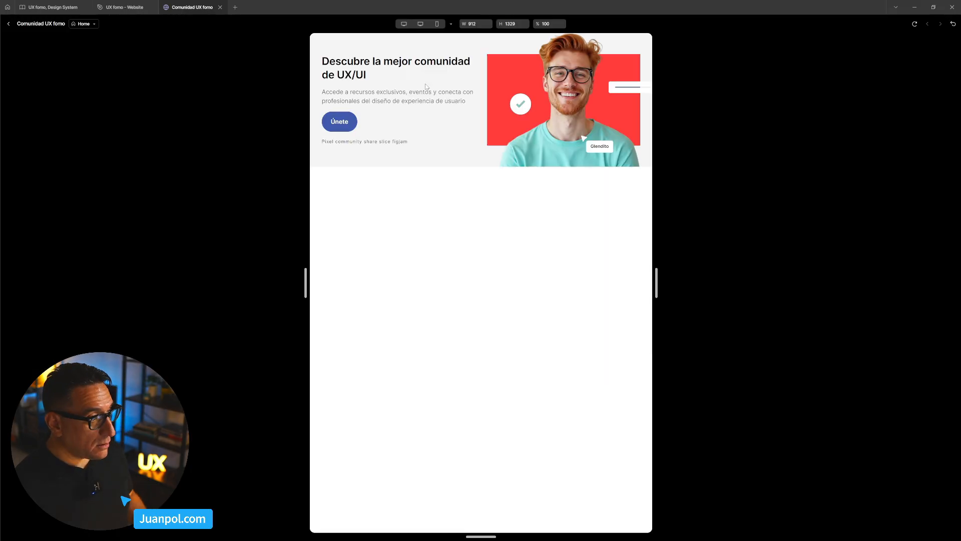
drag(659, 281, 700, 293)
click(9, 24)
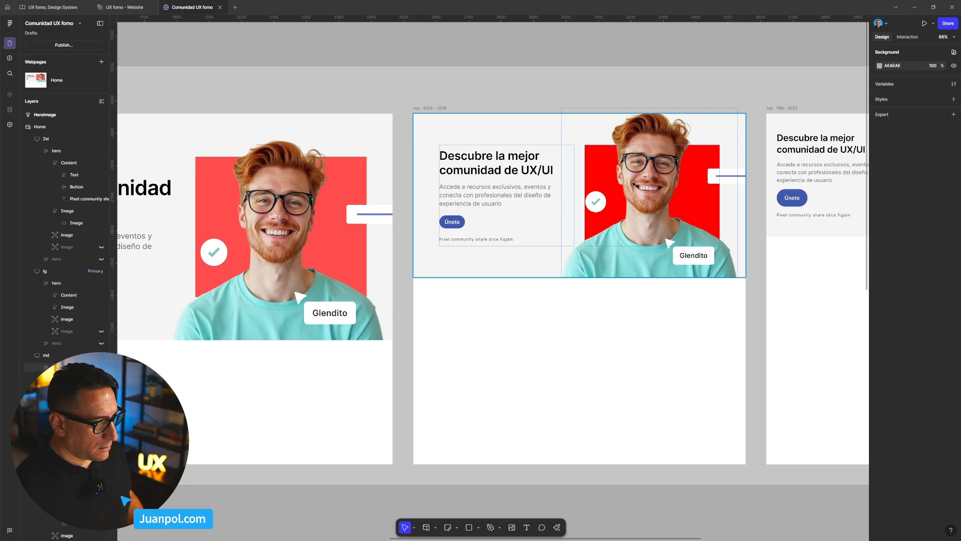
- Try to remove the 000000 fill from the matching Image rectangles across all breakpoints, and undo the removal
scroll(564, 162, down, 5)
drag(520, 110, 660, 123)
click(364, 196)
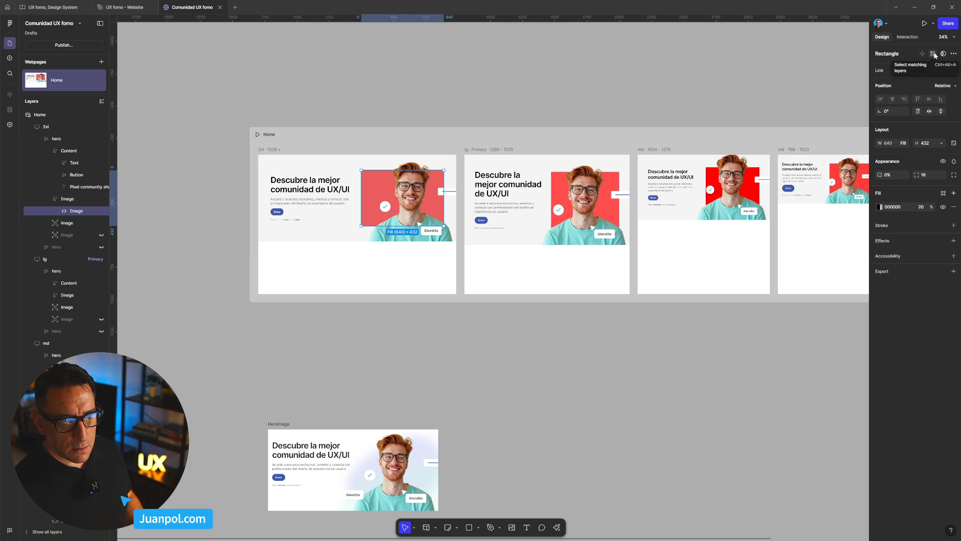
click(933, 53)
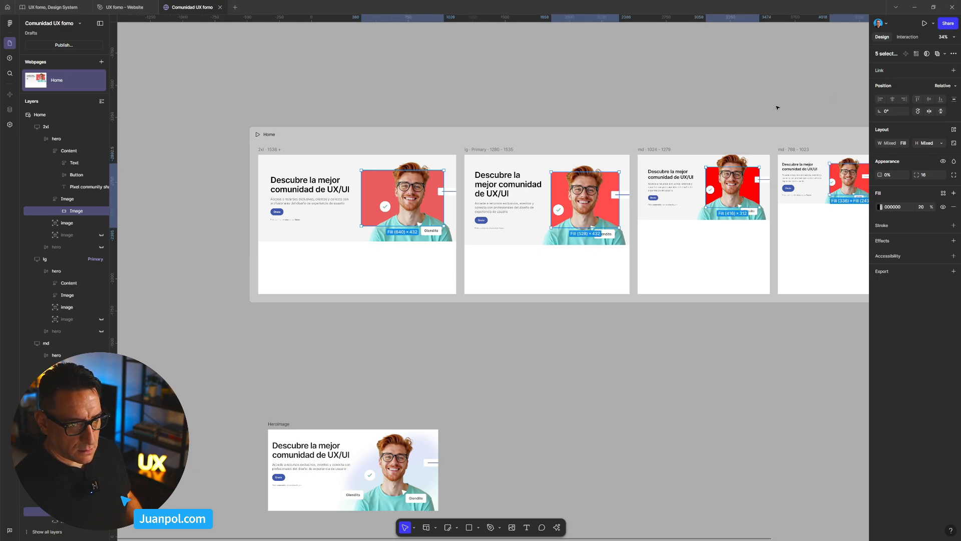
scroll(778, 107, right, 1)
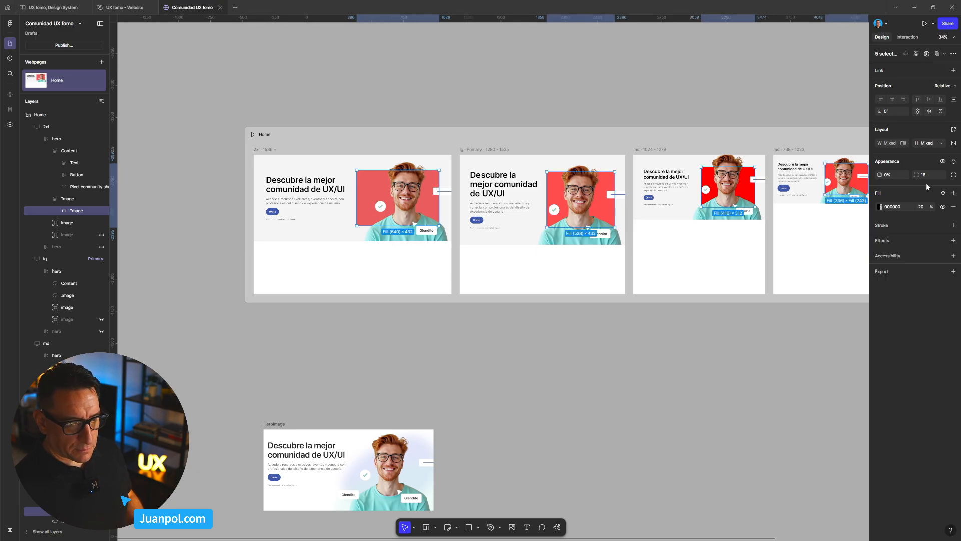
click(953, 207)
key(ctrl+z)
key(ctrl+z)
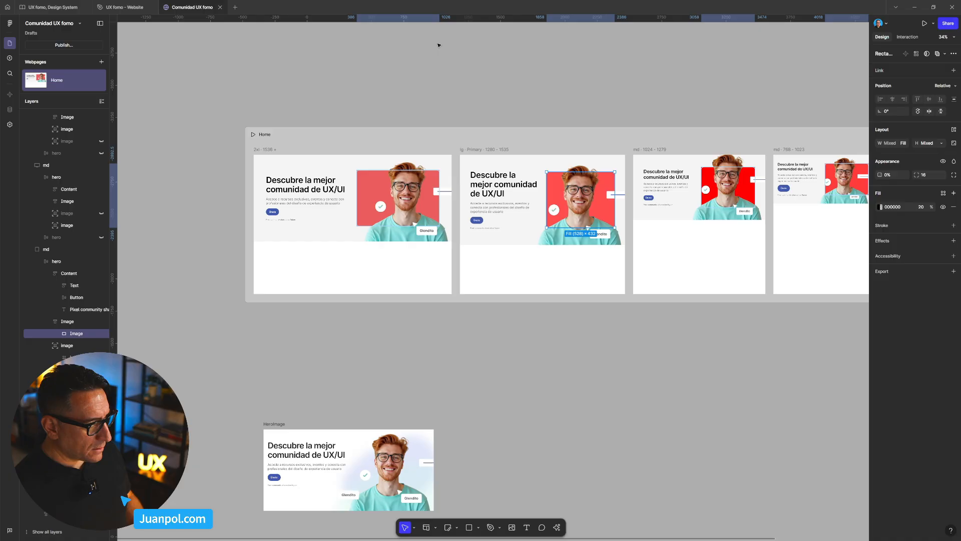
- Remove the red fill from the Image frame behind the portrait in the lg 1280–1535 hero
click(425, 185)
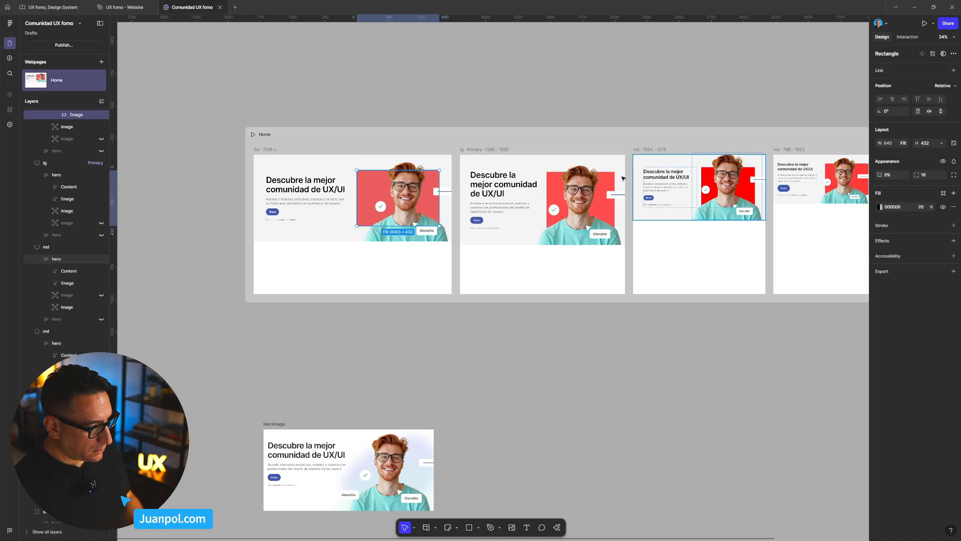
click(571, 317)
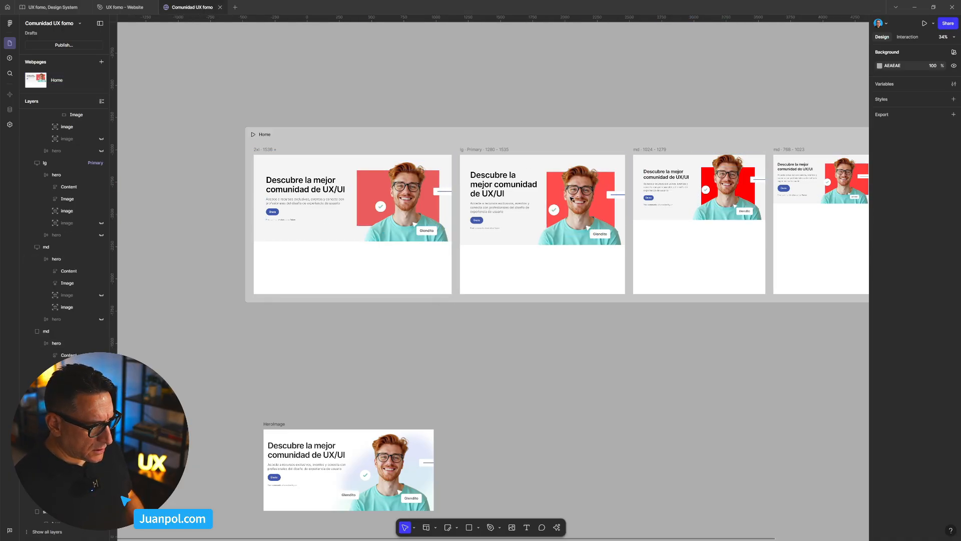
click(550, 188)
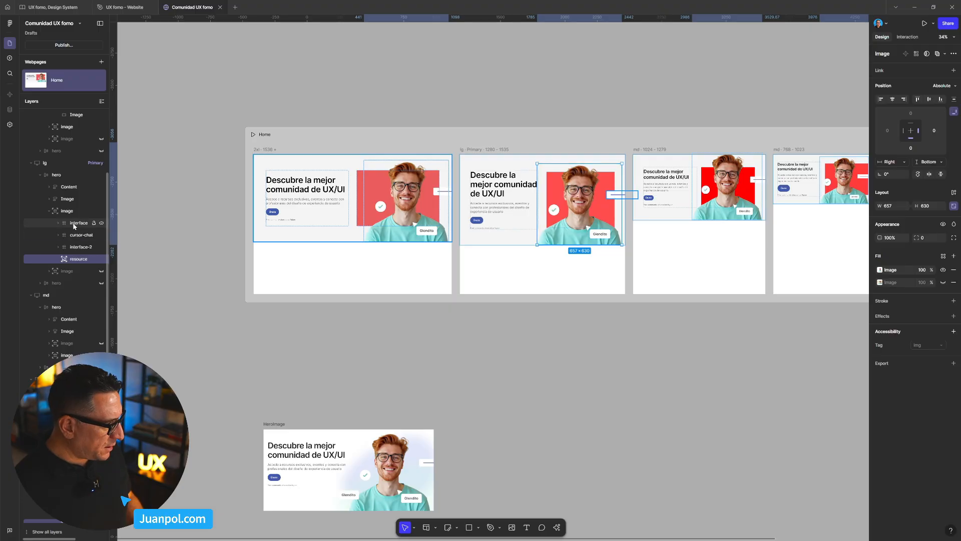
click(72, 202)
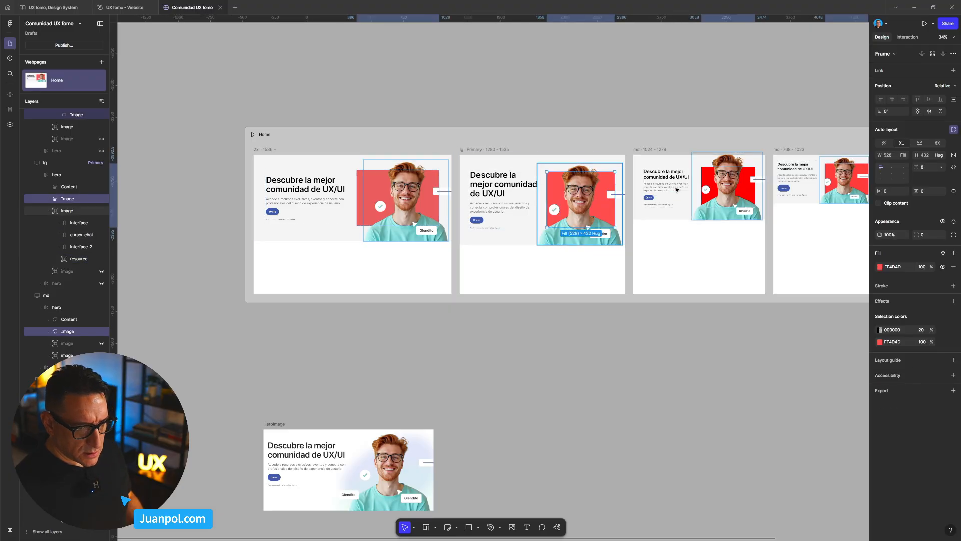
click(954, 268)
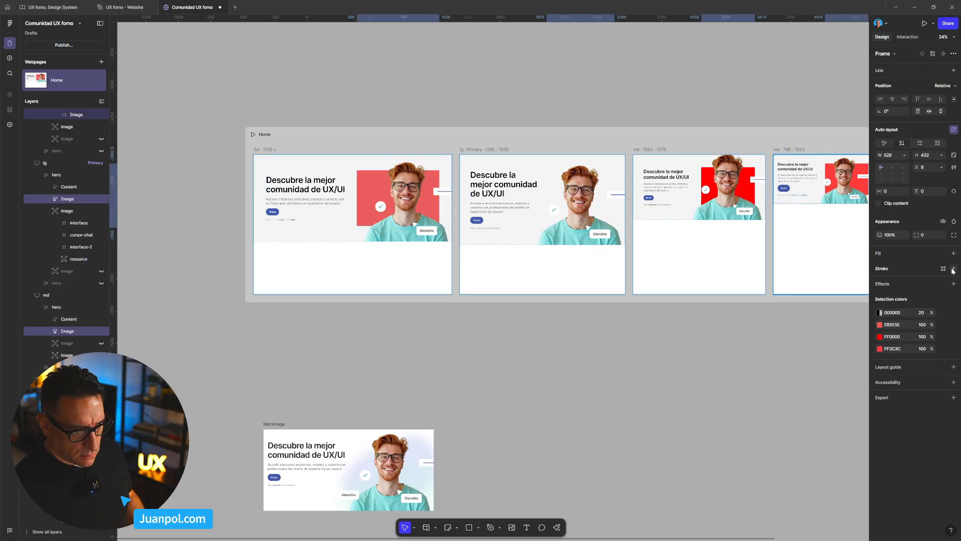
- Remove the red fill from the Image frame behind the portrait in the 2xl hero
drag(611, 73, 467, 78)
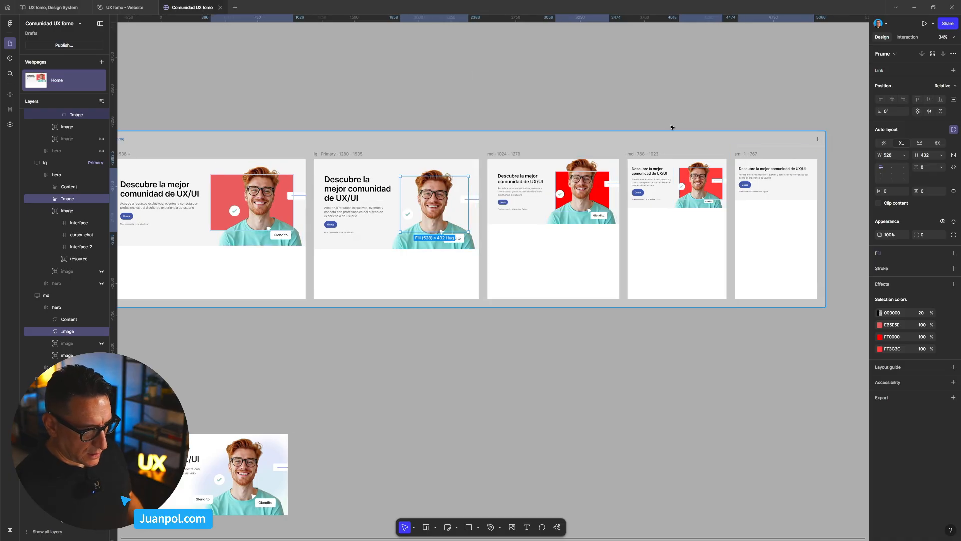
scroll(389, 91, up, 5)
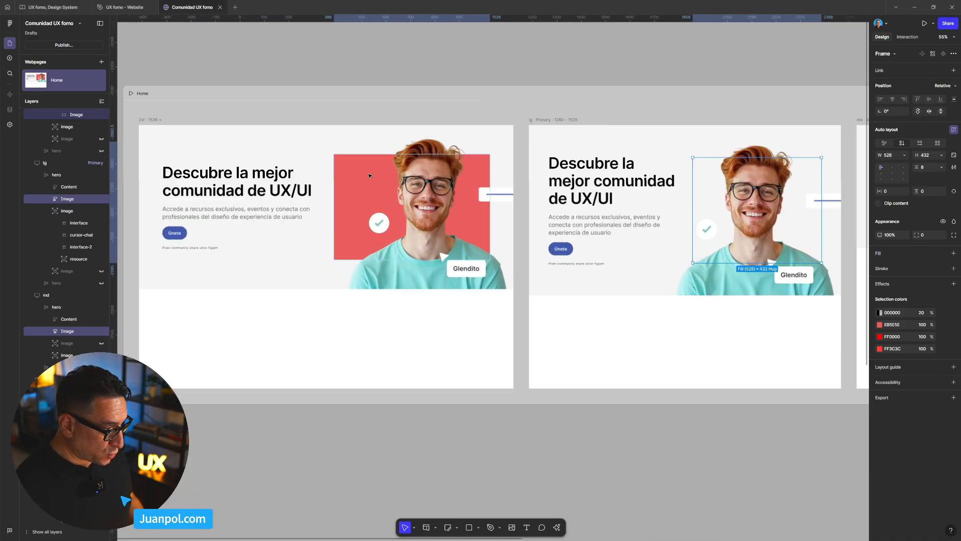
click(370, 176)
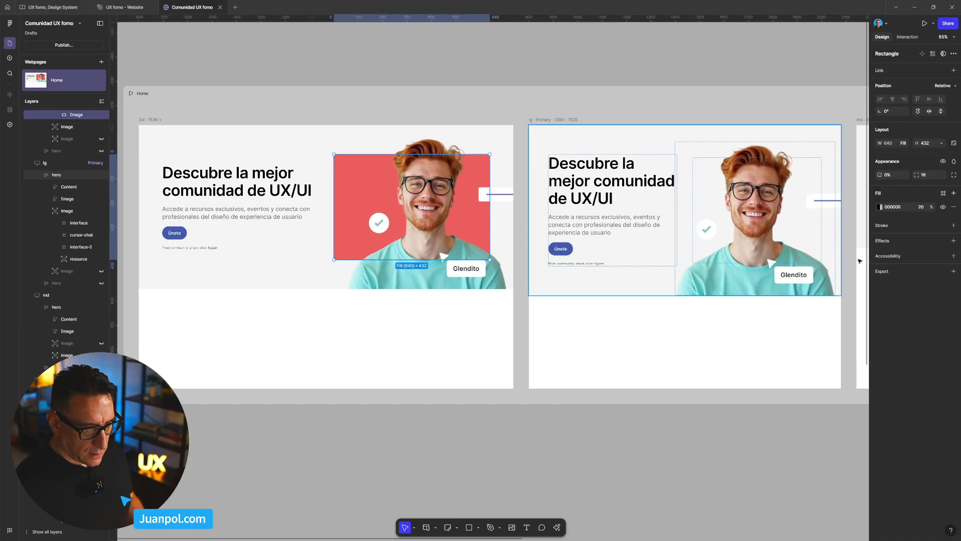
click(353, 75)
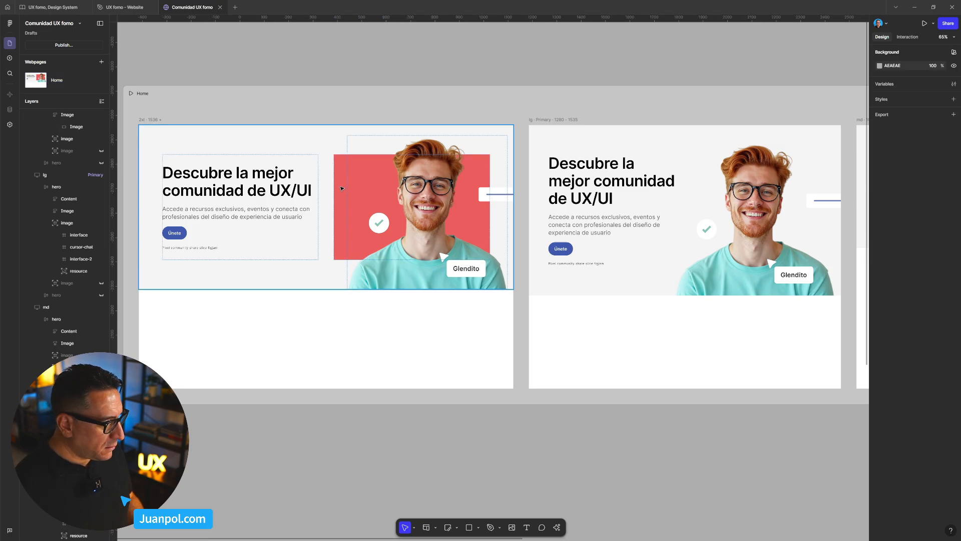
click(343, 188)
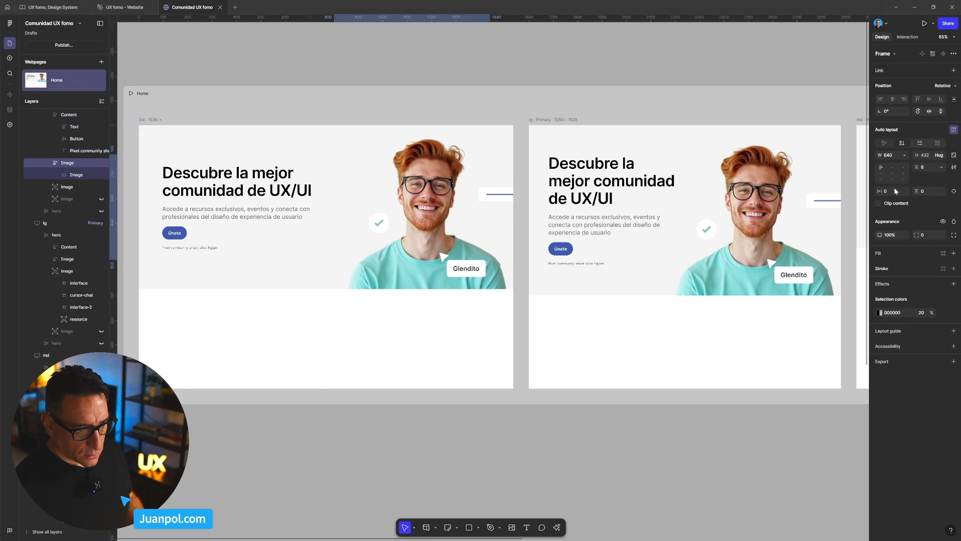
click(624, 64)
- Remove the red fill from the Image frame behind the portrait in the md 1024–1279 hero
scroll(408, 47, right, 10)
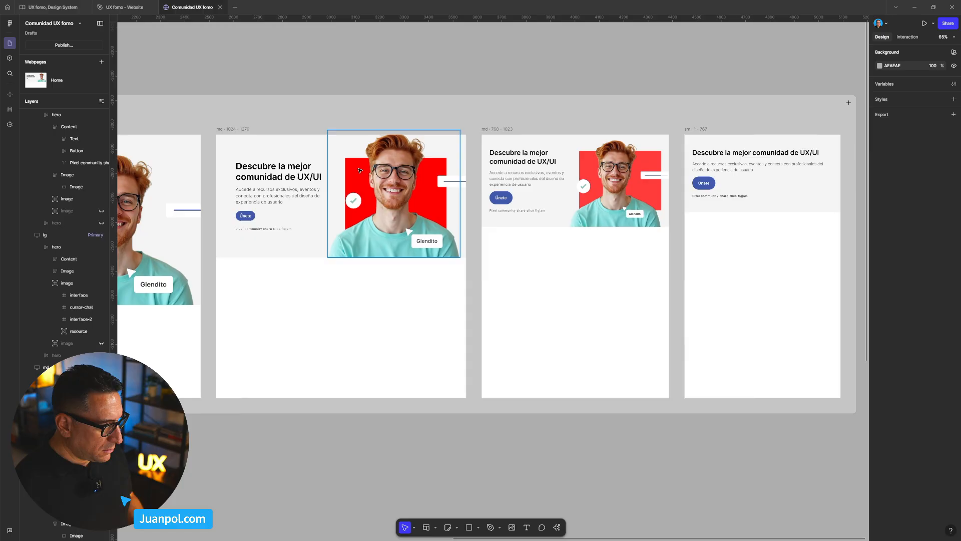
click(394, 210)
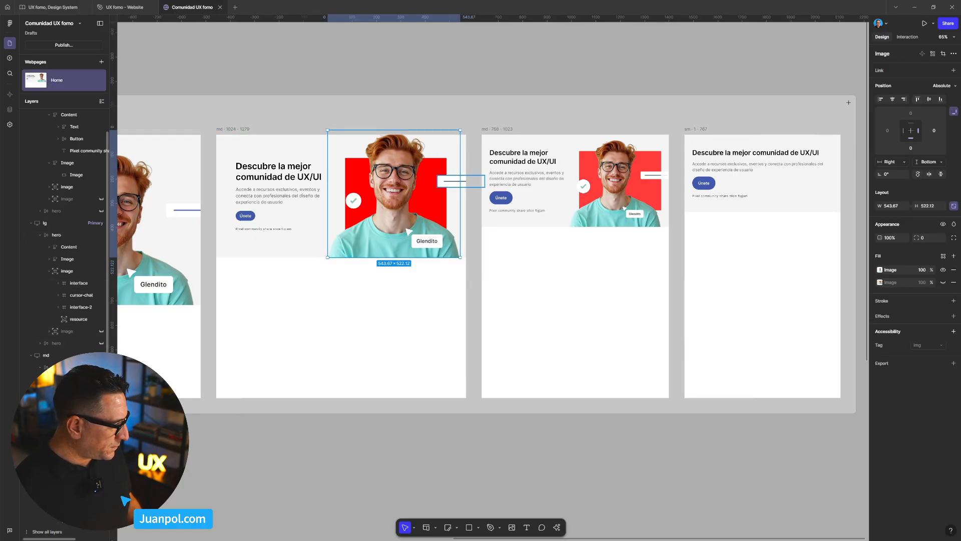
click(67, 391)
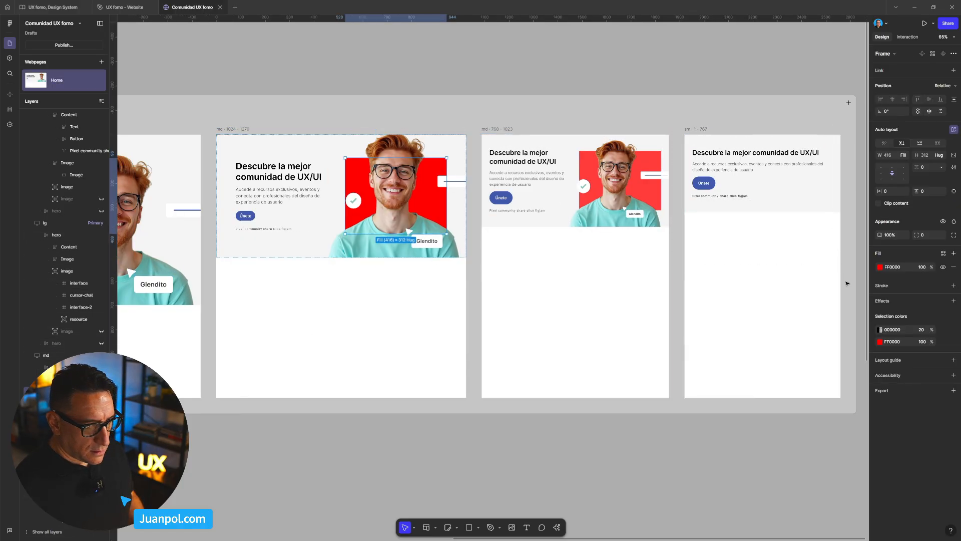
click(953, 267)
click(682, 71)
- Remove the red fill from the Image frame behind the portrait in the md 768–1023 hero
scroll(682, 71, right, 3)
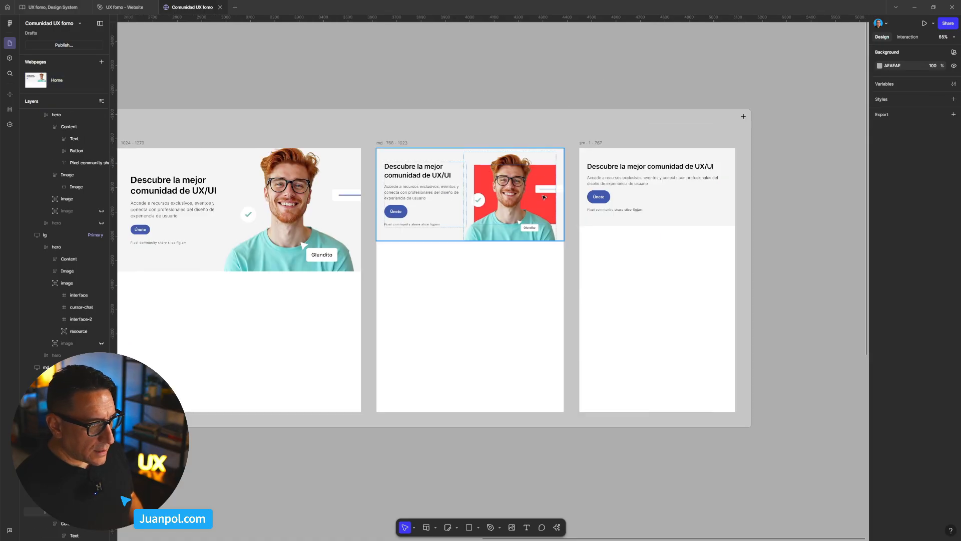
scroll(540, 202, up, 5)
click(546, 217)
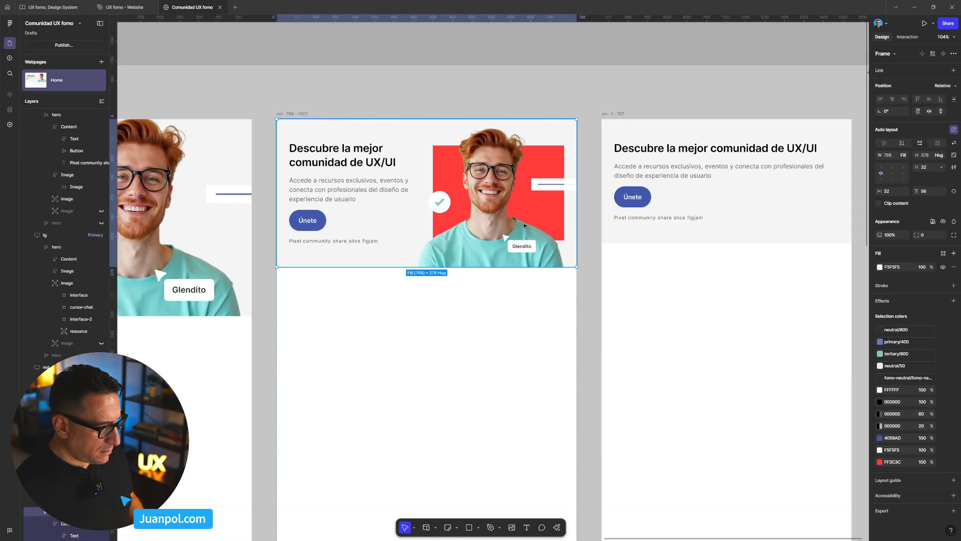
double_click(545, 217)
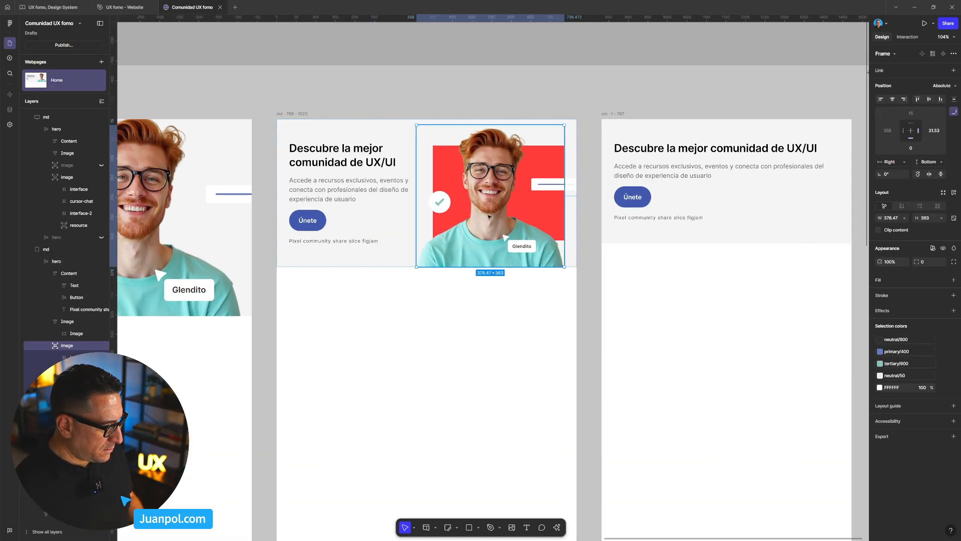
click(67, 322)
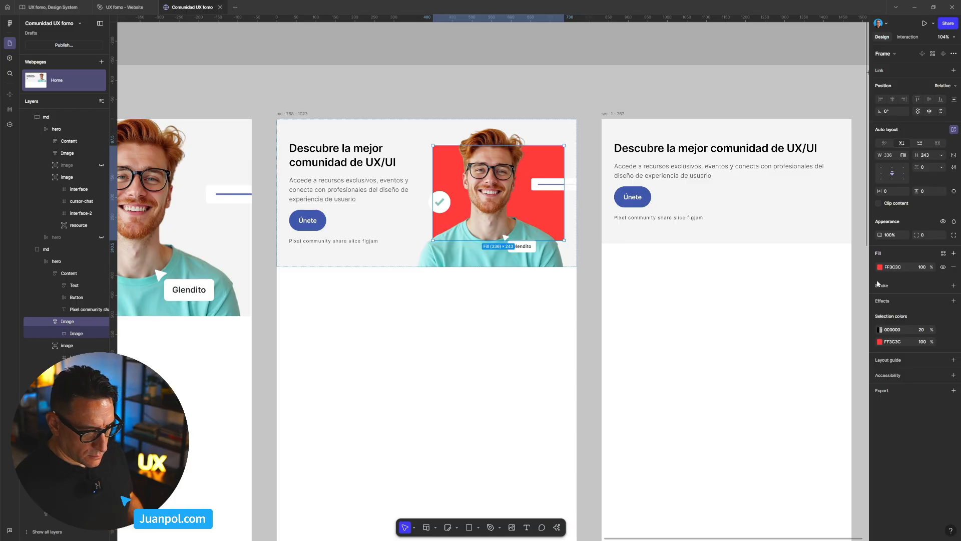
click(954, 267)
scroll(456, 150, down, 5)
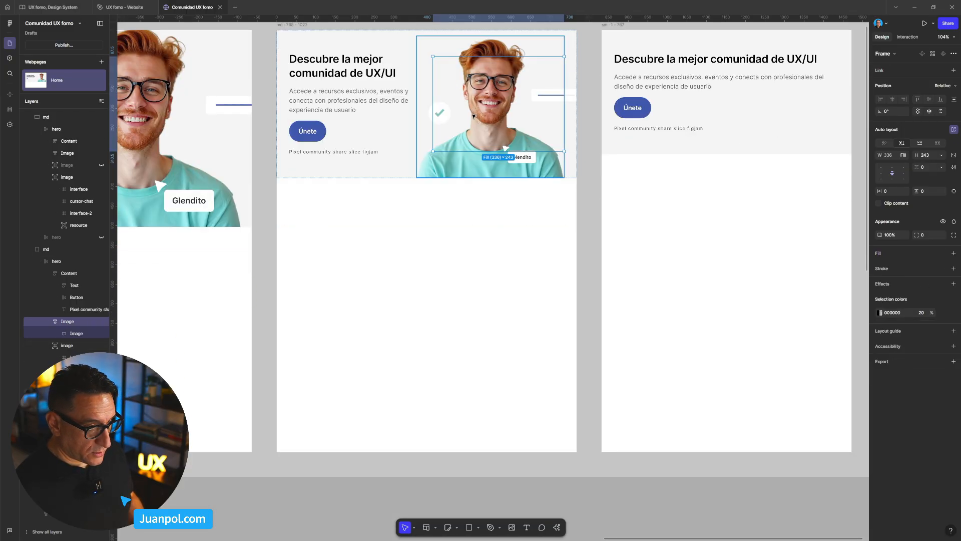
- Delete the standalone HeroImage frame below the Home webpage
scroll(456, 151, down, 1)
drag(266, 119, 485, 119)
scroll(485, 118, down, 2)
drag(297, 327, 514, 299)
scroll(514, 299, down, 2)
drag(315, 306, 611, 418)
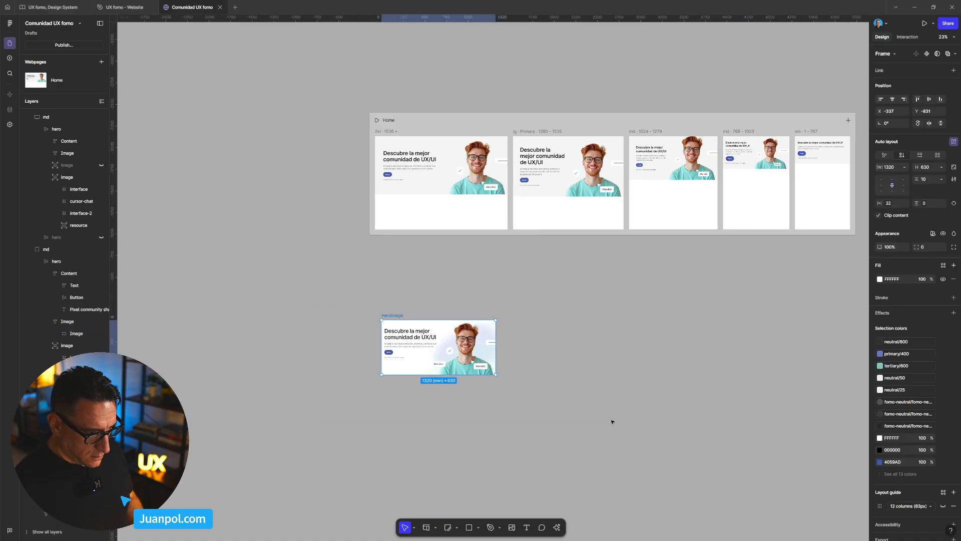
key(Delete)
drag(550, 413, 541, 415)
- Preview the Home page without the red backgrounds, resizing it to 1150 px wide, and return to the editor
scroll(530, 298, up, 3)
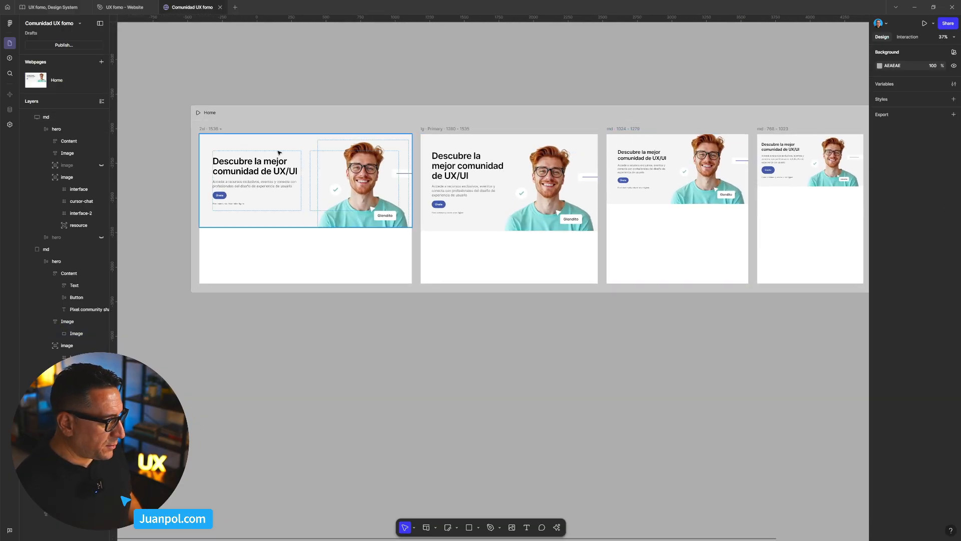
click(272, 119)
key(ctrl+p)
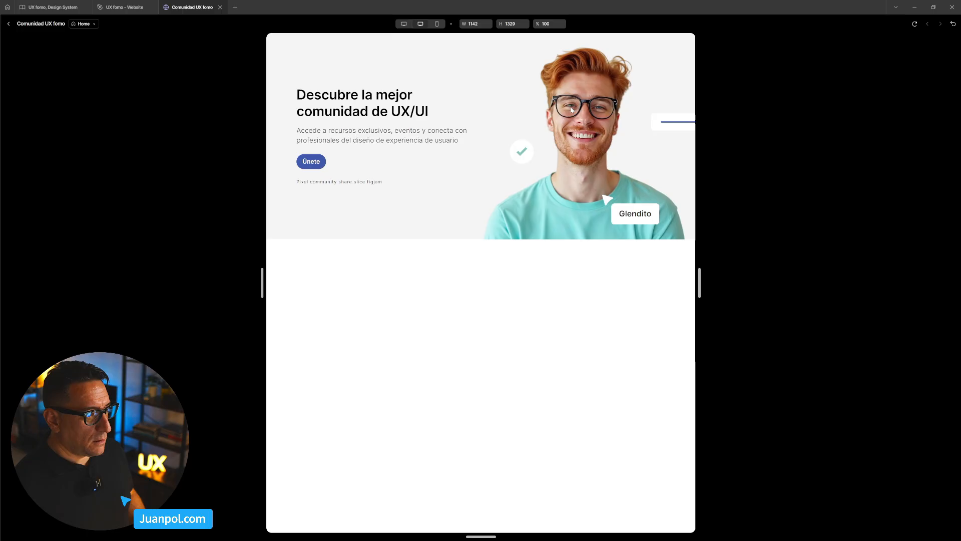
mouse_move(699, 273)
mouse_down()
mouse_move(734, 273)
mouse_move(624, 277)
mouse_move(701, 279)
mouse_up()
click(9, 24)
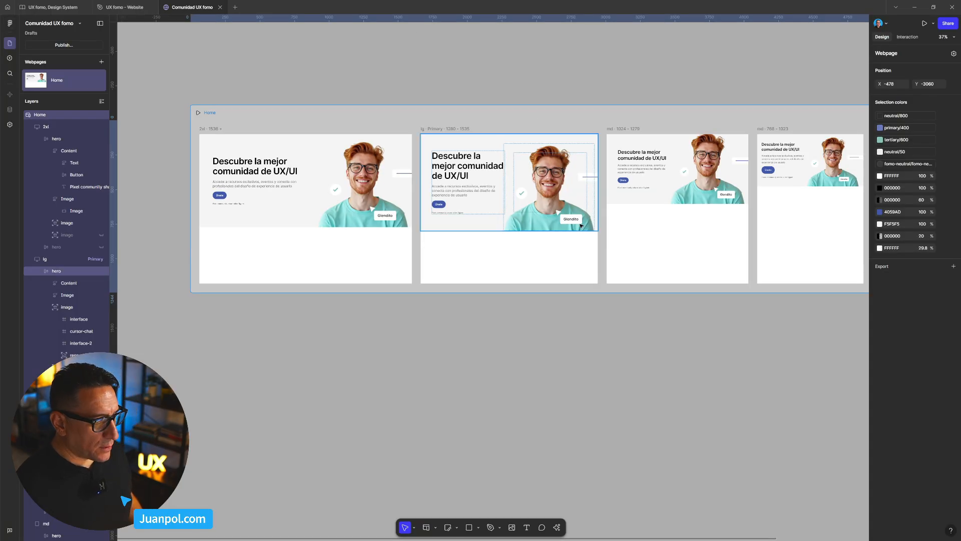
click(713, 369)
- Nudge the portrait image group leftwards in the md 768–1023 hero until its right offset is 55.53
scroll(558, 360, up, 6)
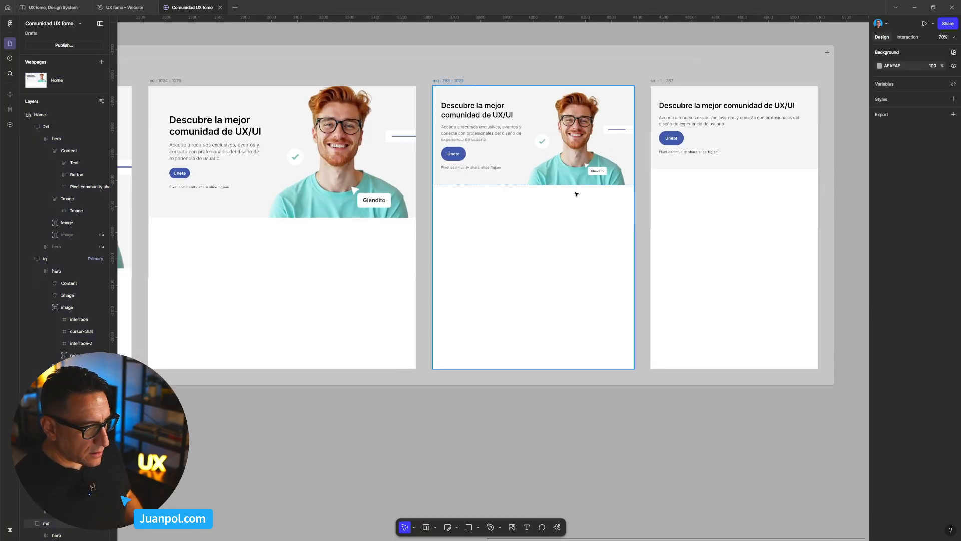
click(565, 175)
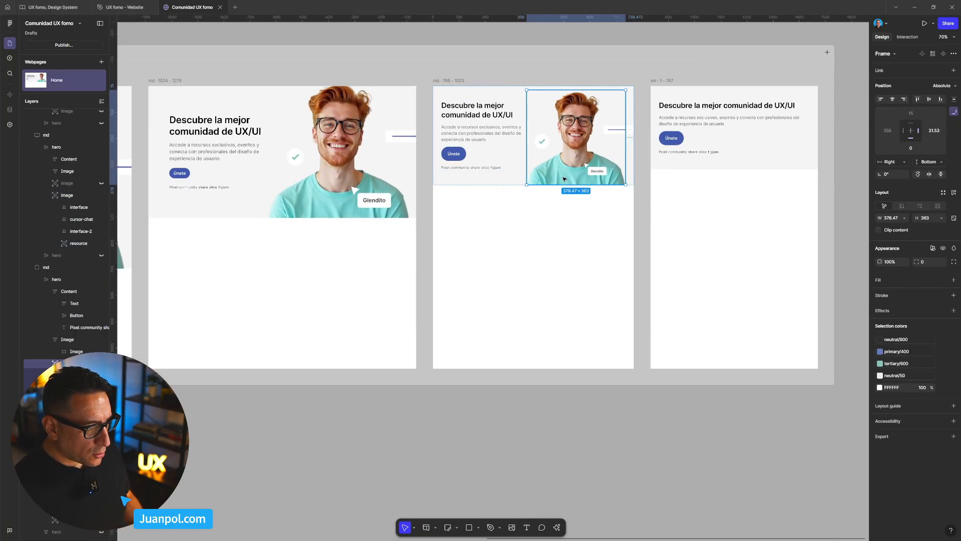
scroll(565, 178, up, 4)
key(shift+Left)
key(shift+Left)
key(Left)
key(Left)
key(Left)
key(Left)
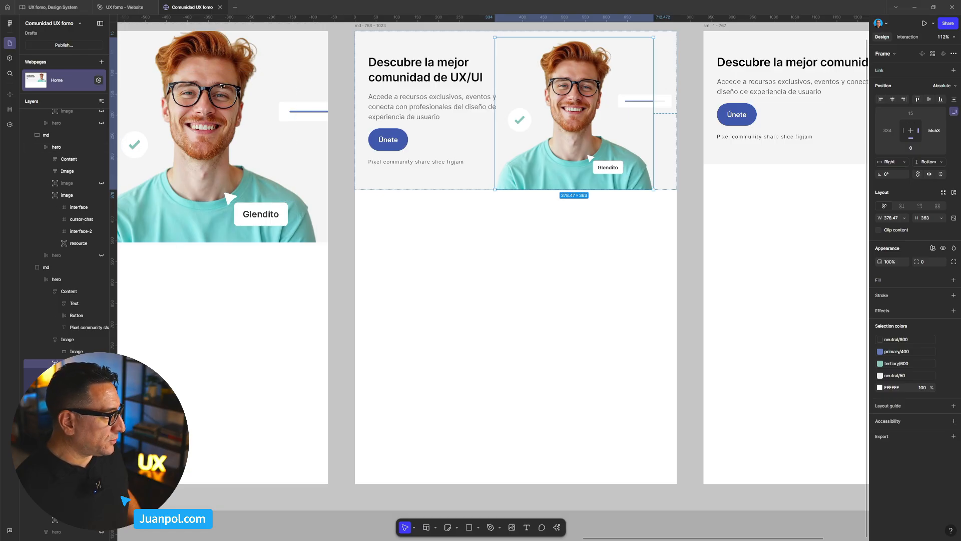
- Preview and reload the Home page, widening it to 1356 px to check the portrait's placement, and return to the editor
scroll(273, 299, down, 5)
click(375, 114)
scroll(400, 127, left, 5)
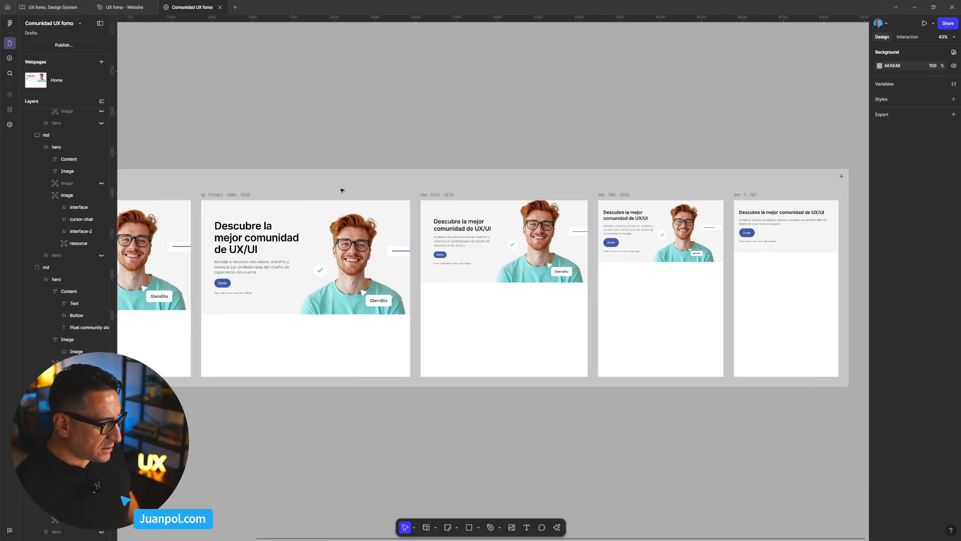
click(340, 181)
key(ctrl+p)
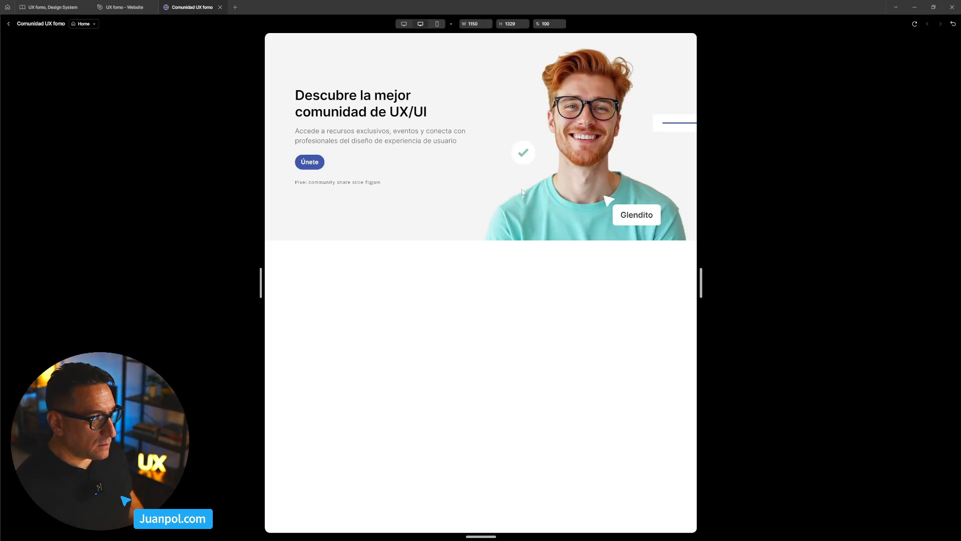
click(915, 23)
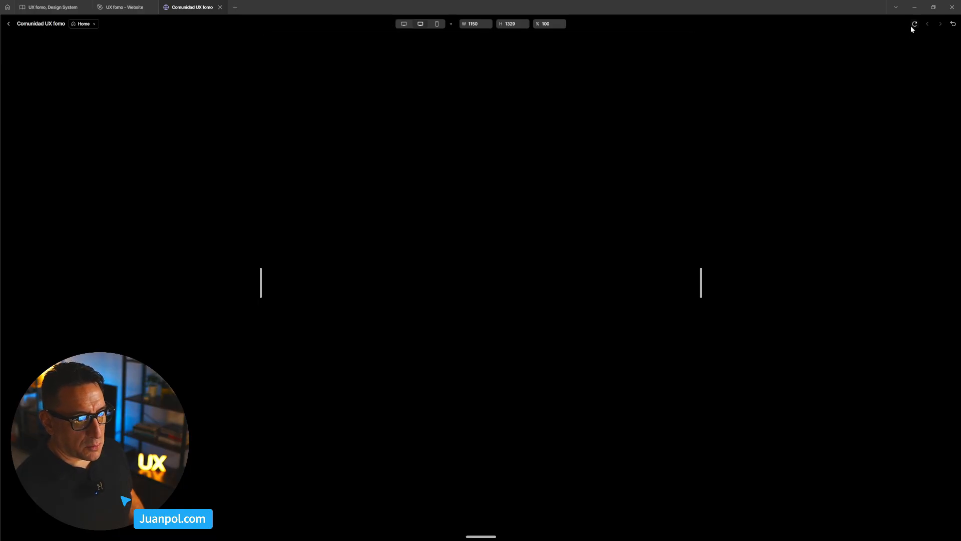
drag(701, 283, 740, 281)
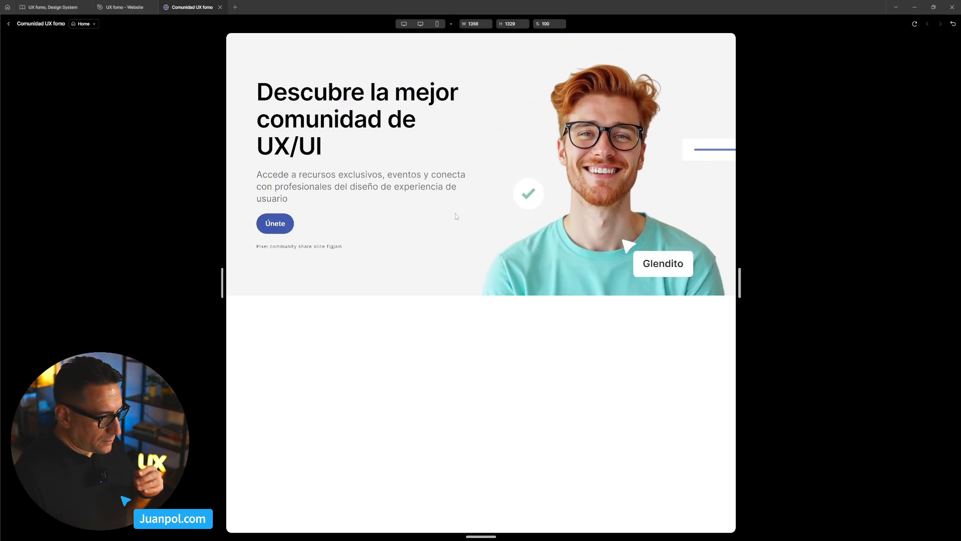
click(8, 24)
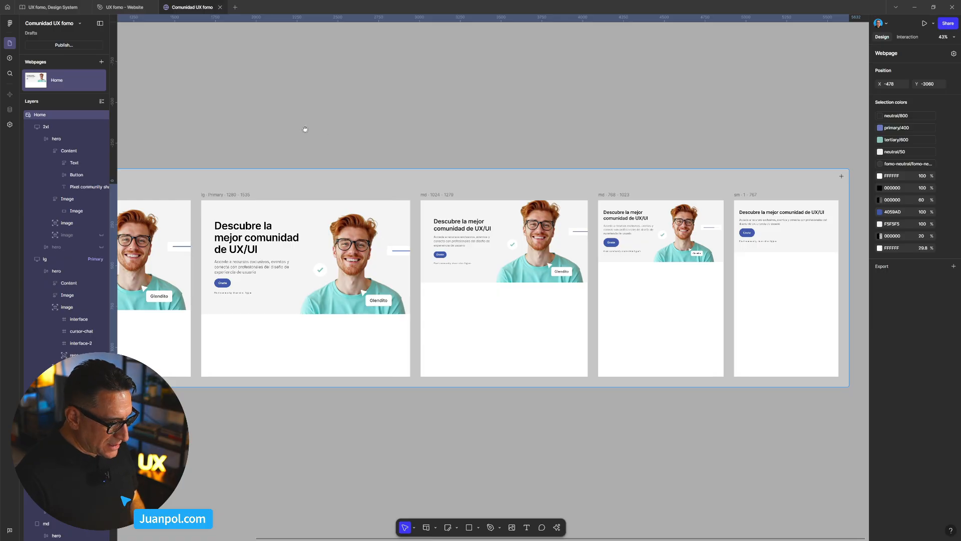
- Examine the 2xl hero, checking its portrait image group, the hero frame's auto layout and the inner Image placeholder beside the text content
drag(303, 129, 427, 97)
click(198, 215)
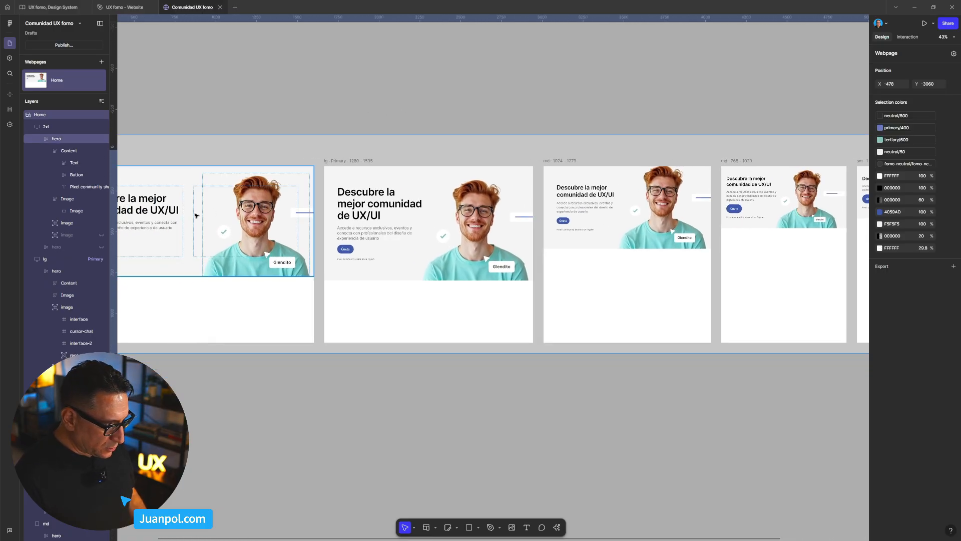
drag(196, 215, 306, 191)
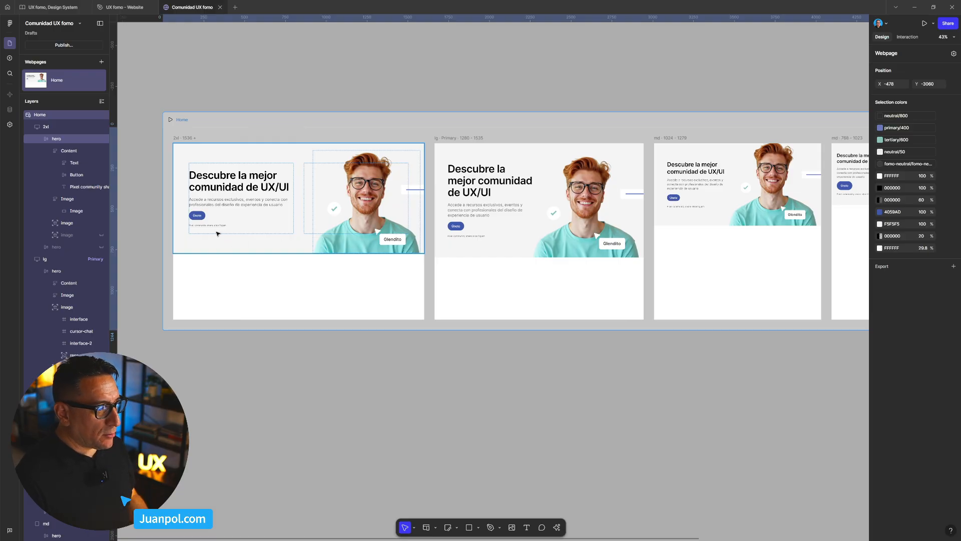
scroll(224, 229, up, 2)
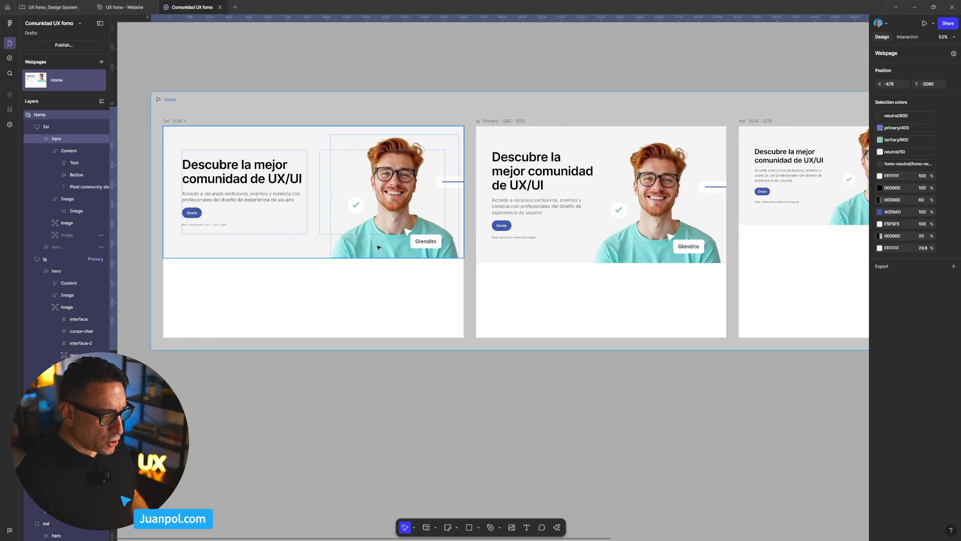
scroll(377, 247, up, 2)
scroll(373, 246, down, 4)
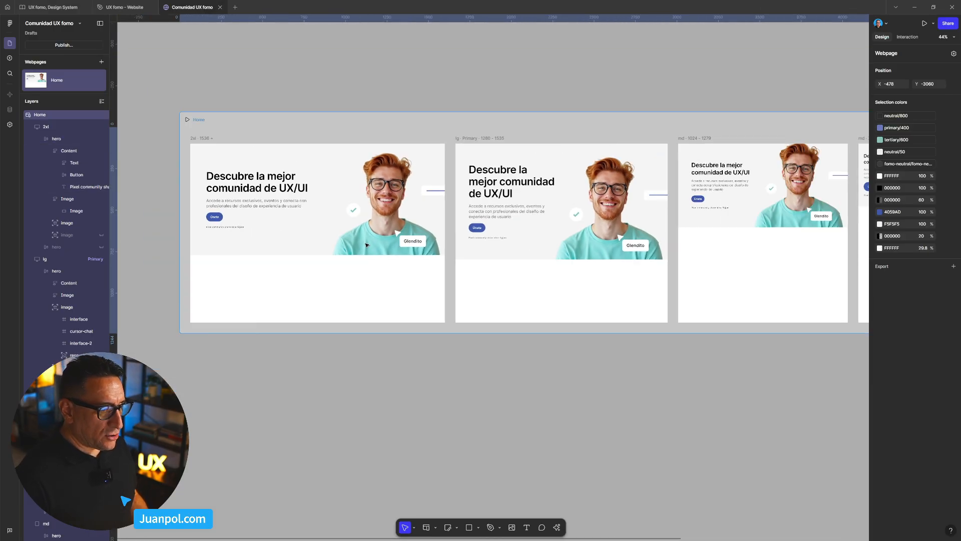
scroll(366, 245, up, 2)
click(364, 246)
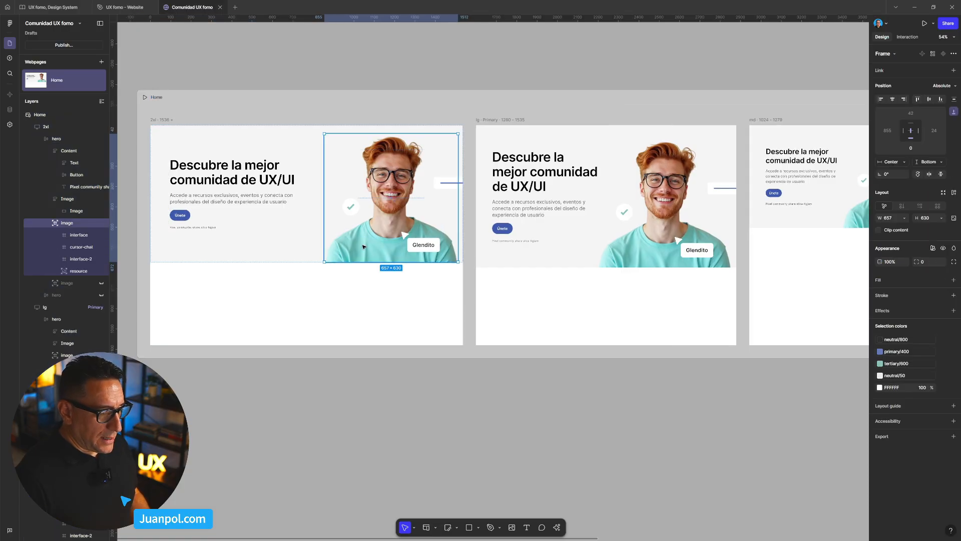
click(310, 248)
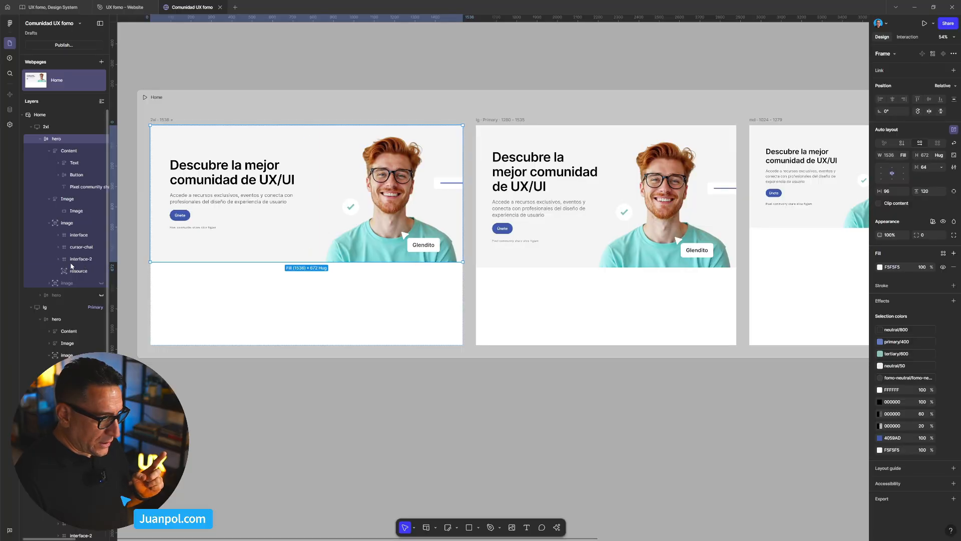
click(71, 204)
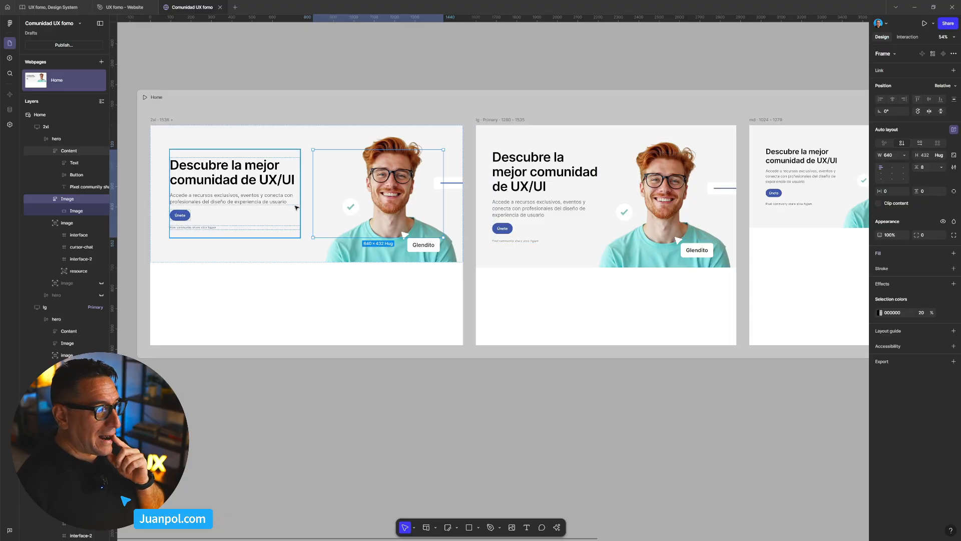
click(269, 201)
click(318, 200)
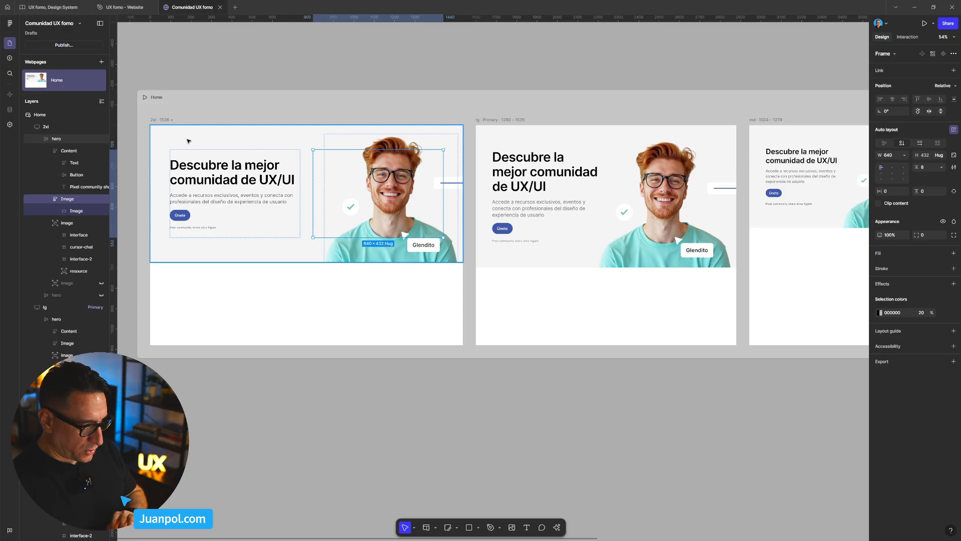
- Preview the Home page, narrow it to 1266 px wide to check the breakpoint switch, and return to the editor
scroll(211, 164, down, 5)
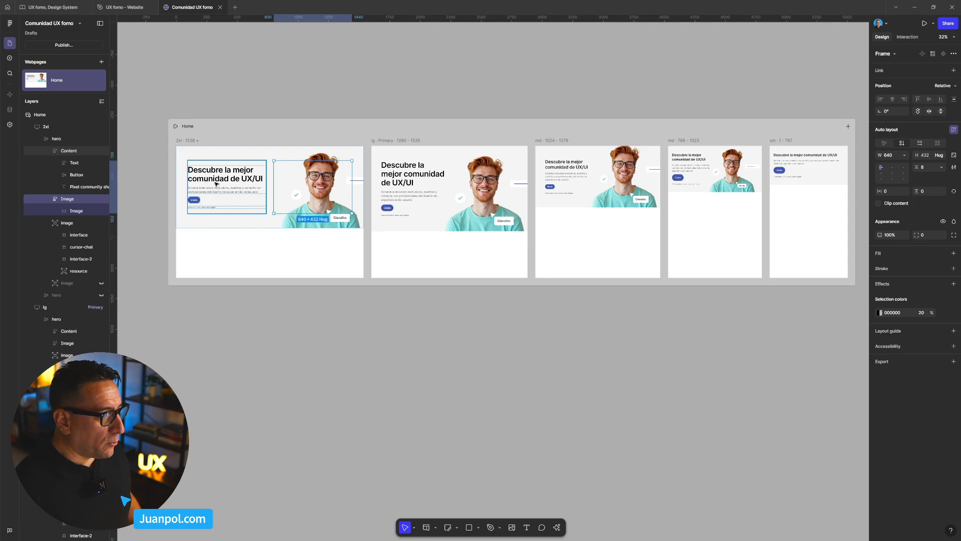
scroll(627, 186, down, 1)
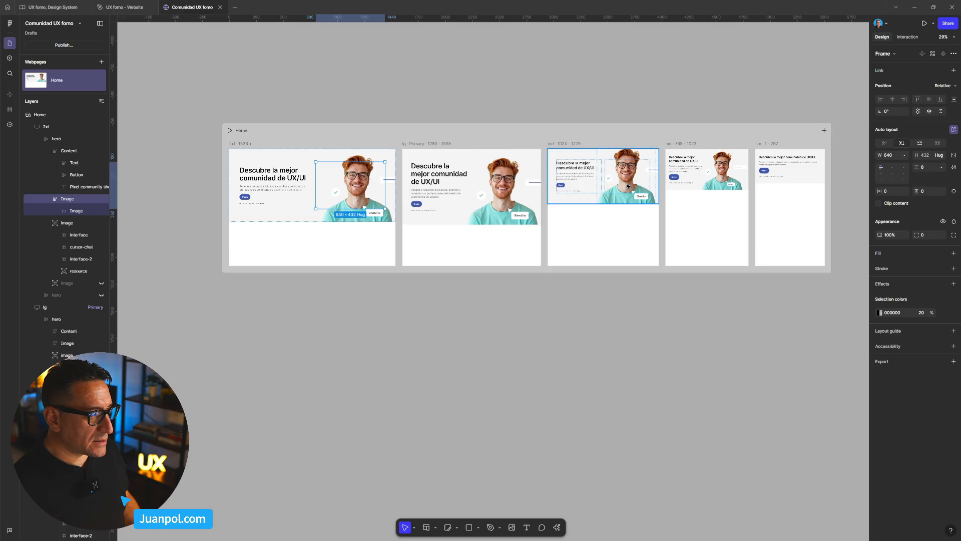
click(457, 130)
key(shift+space)
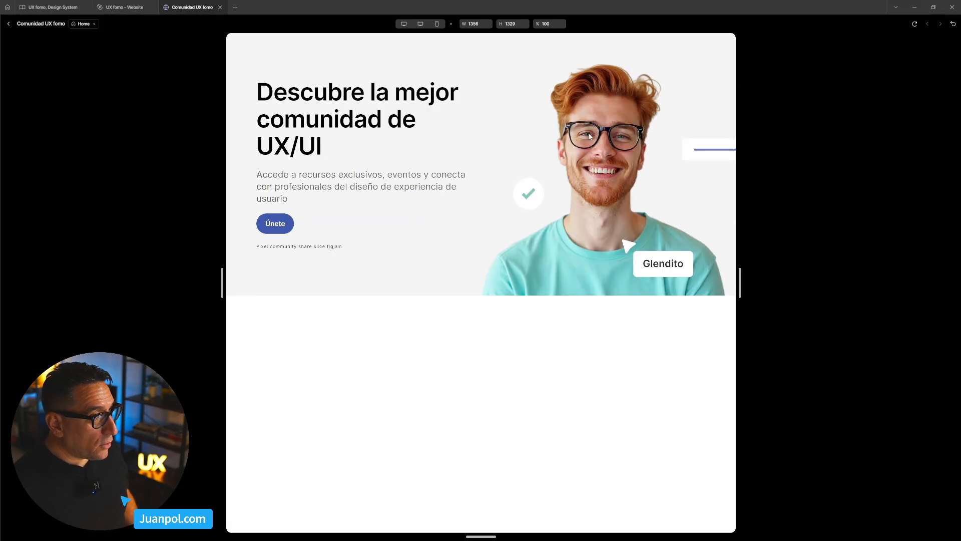
mouse_move(739, 283)
mouse_down()
mouse_move(629, 283)
mouse_move(753, 283)
mouse_move(645, 286)
mouse_move(723, 282)
mouse_up()
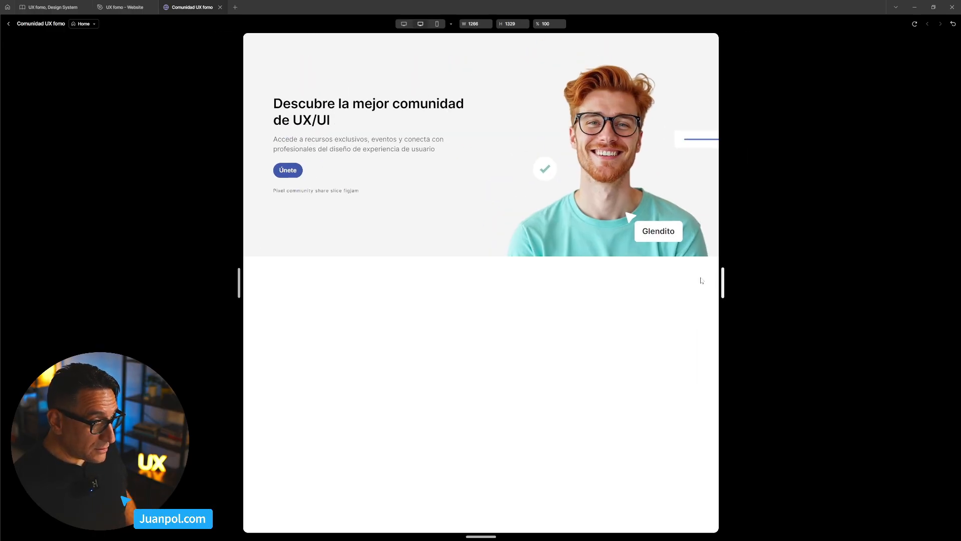
click(8, 24)
click(415, 81)
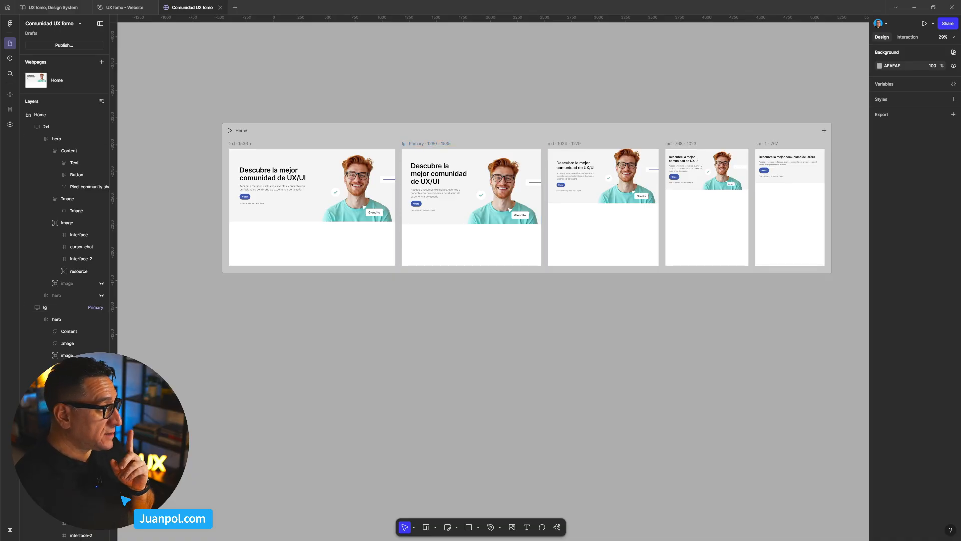
- Switch to the UX fomo - Website file and examine the HeroImage component variants on the UI kit page
mouse_move(125, 7)
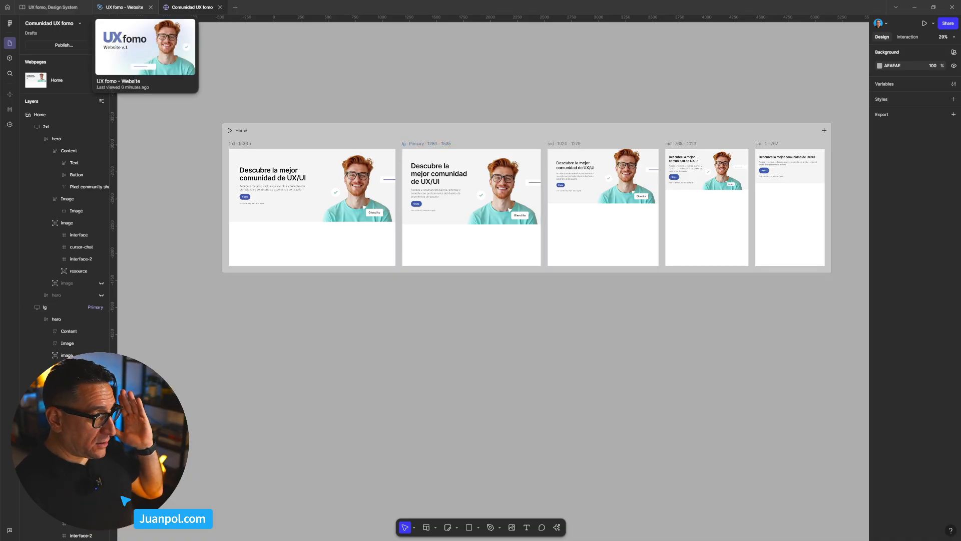
click(124, 7)
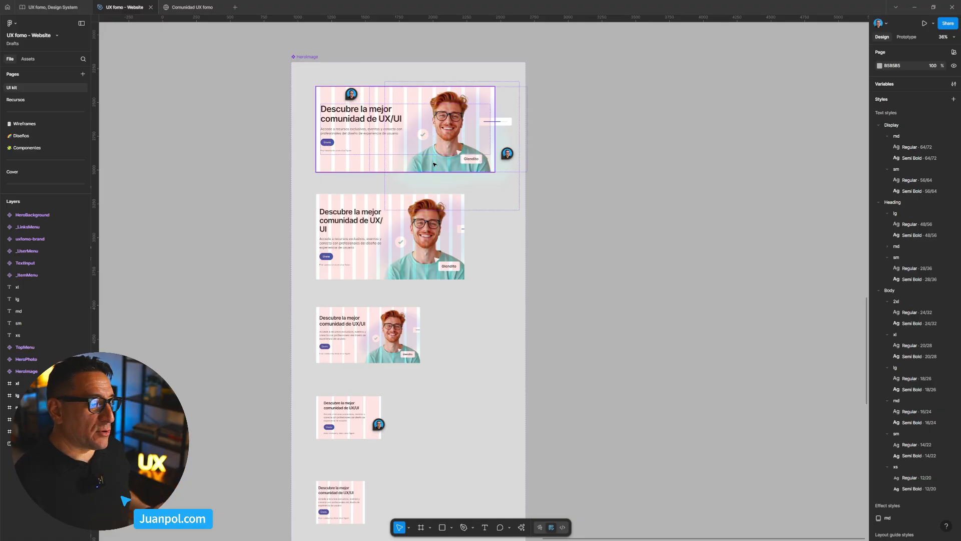
scroll(434, 164, down, 2)
scroll(434, 163, up, 2)
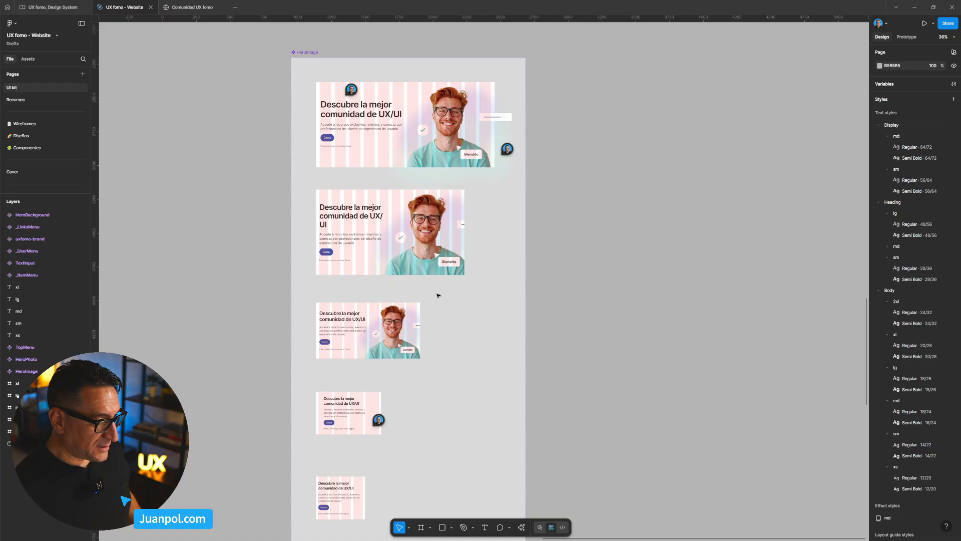
scroll(510, 225, down, 10)
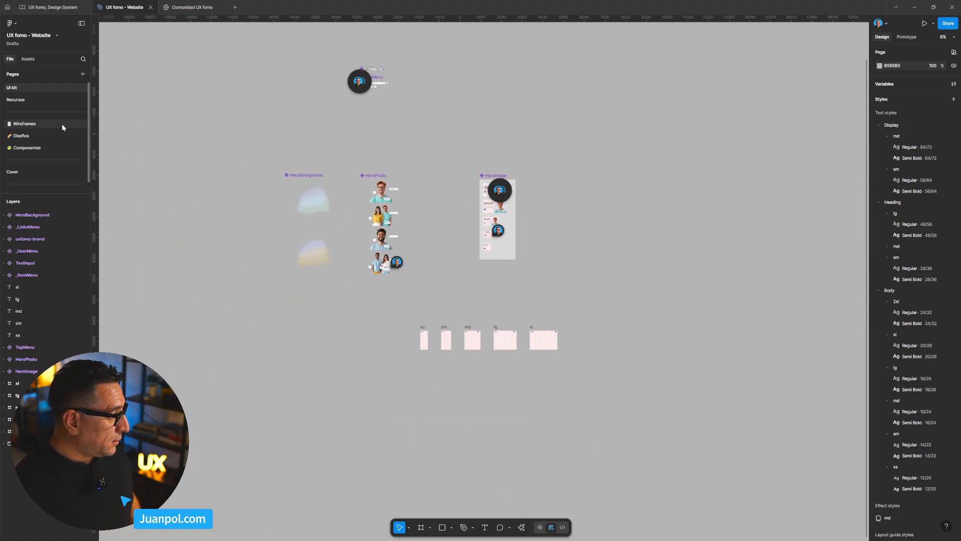
- Open the Diseños page and view the Anónimos and Registrados page designs
click(67, 137)
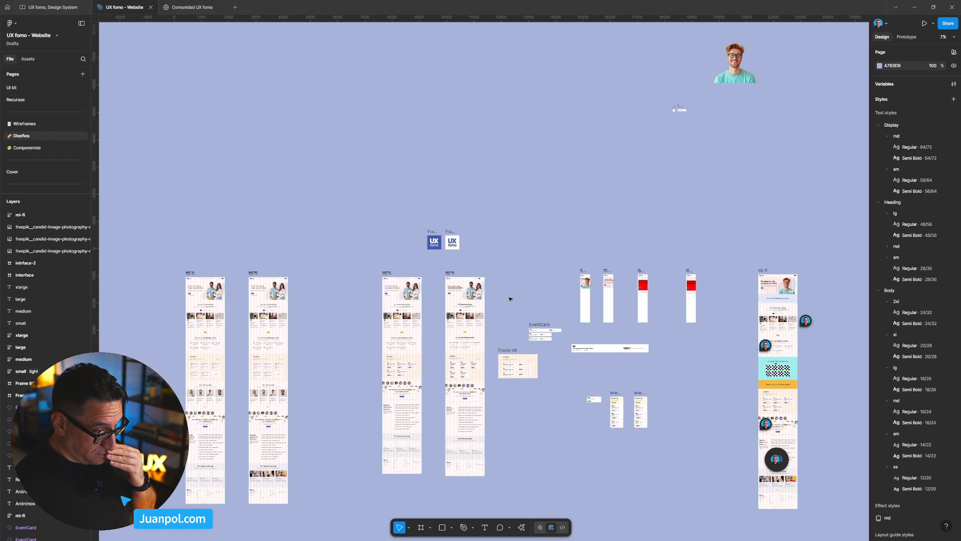
scroll(591, 280, down, 2)
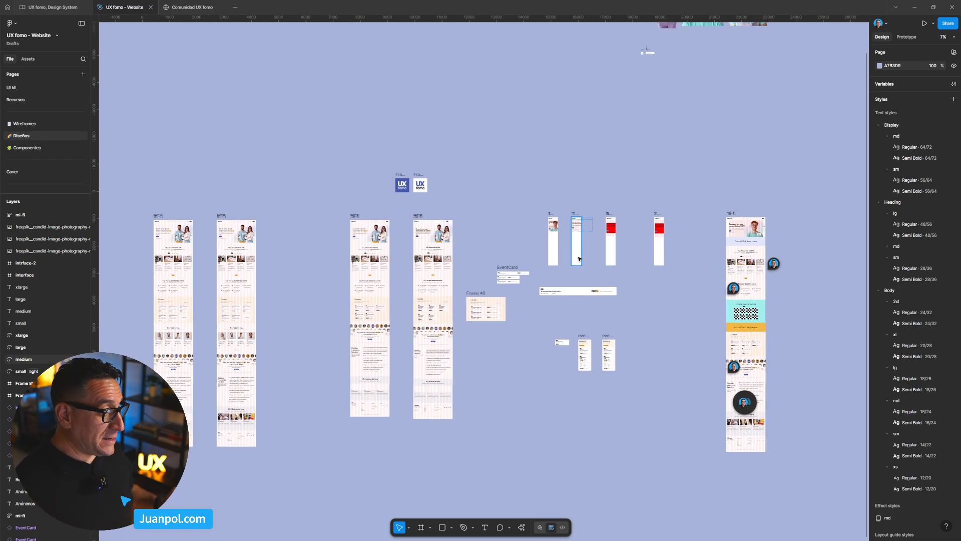
scroll(542, 287, down, 1)
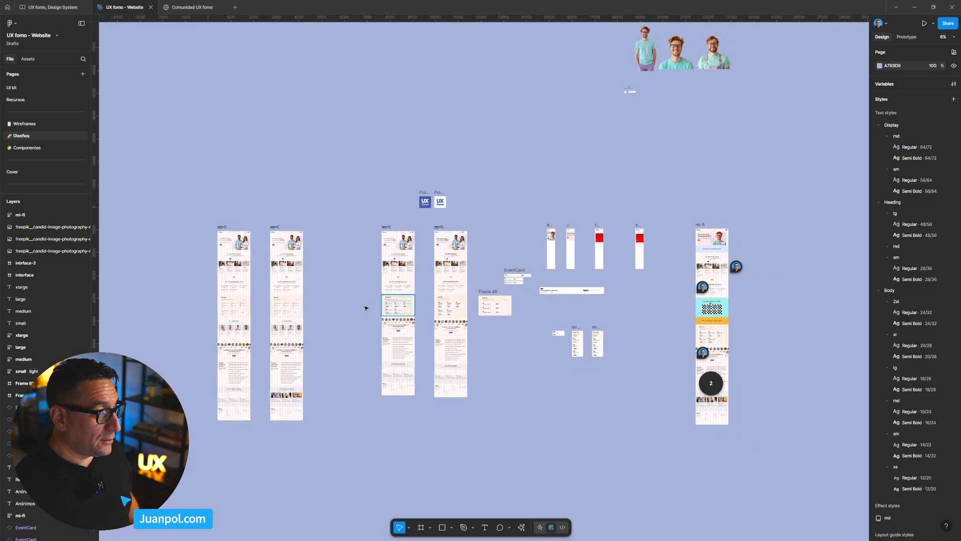
scroll(411, 244, up, 5)
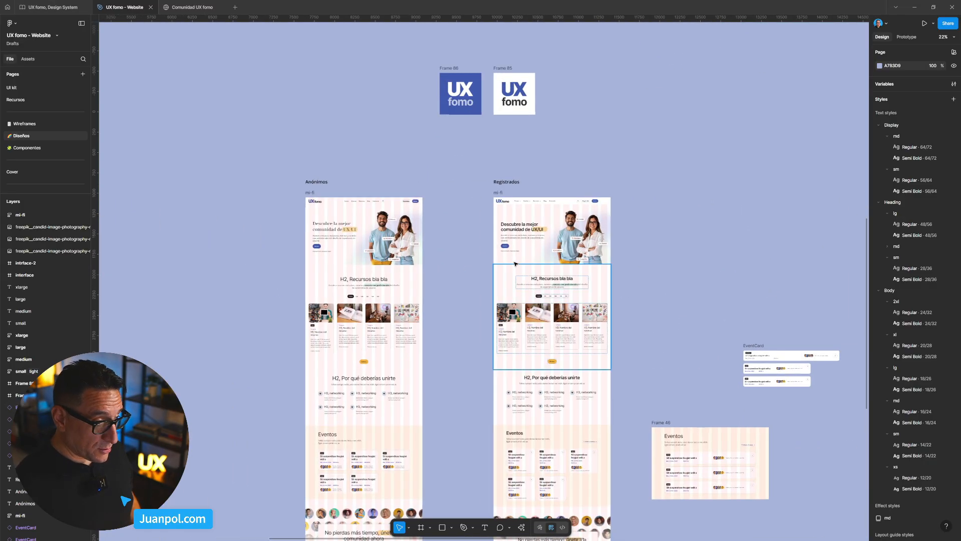
- Hide the 12-column layout guide on the hero frame of the Registrados mi-fi page
click(515, 264)
scroll(553, 245, down, 2)
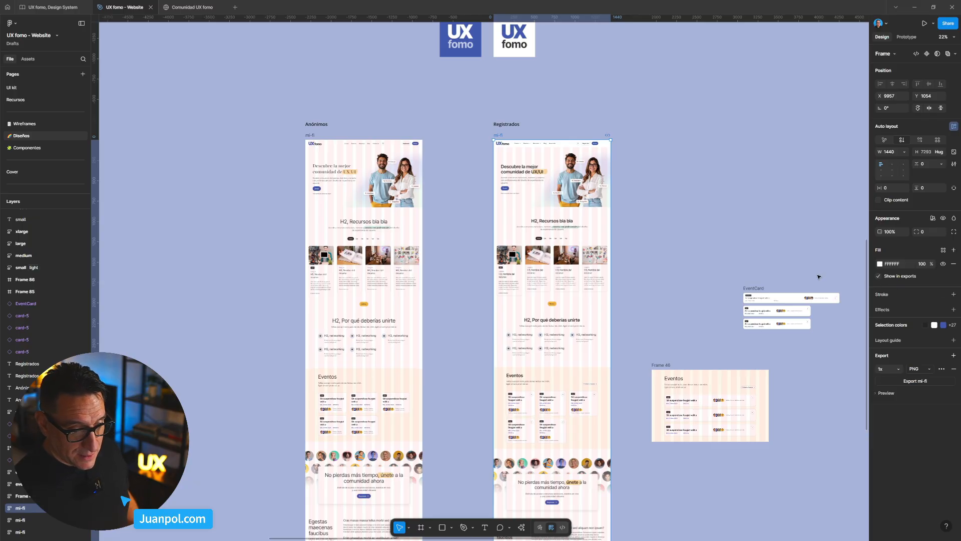
click(514, 132)
click(500, 135)
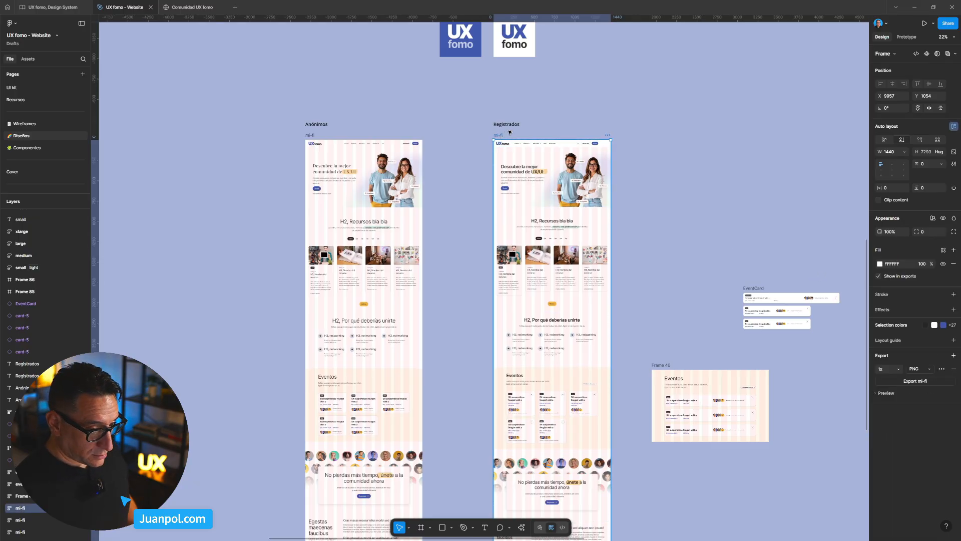
click(666, 151)
scroll(757, 207, down, 3)
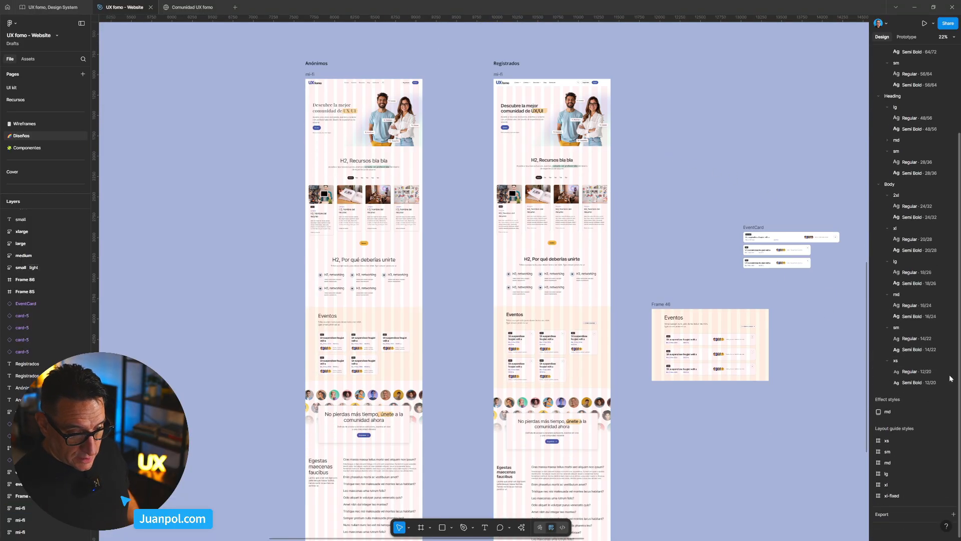
scroll(884, 356, down, 2)
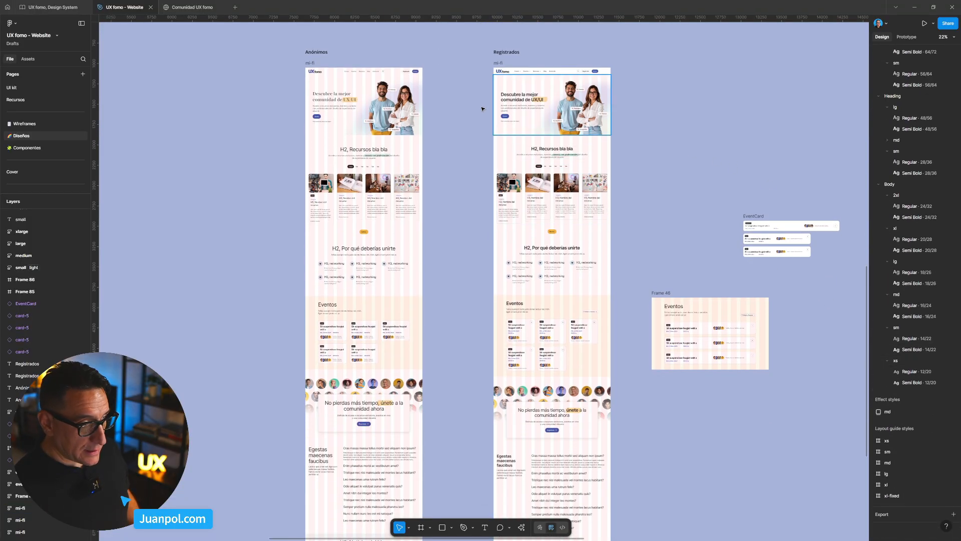
click(518, 114)
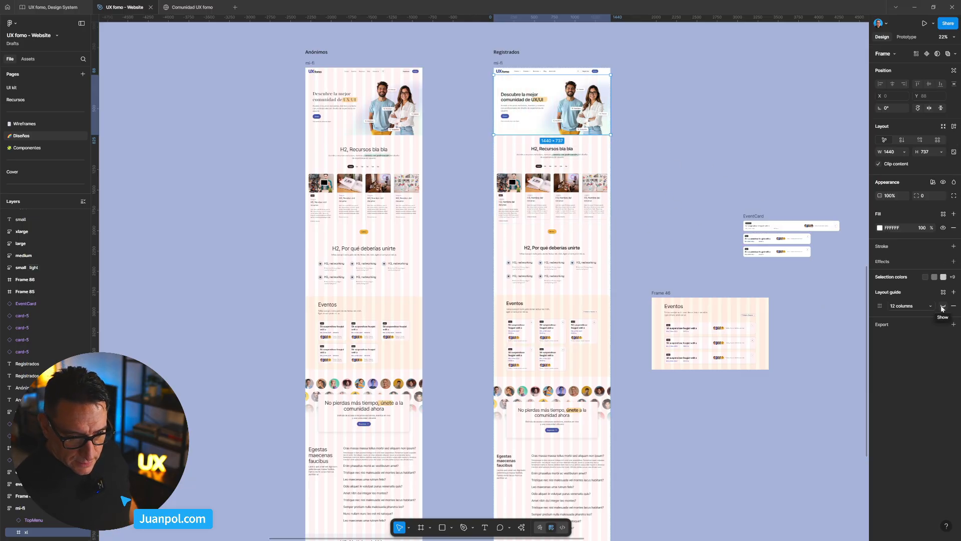
click(683, 205)
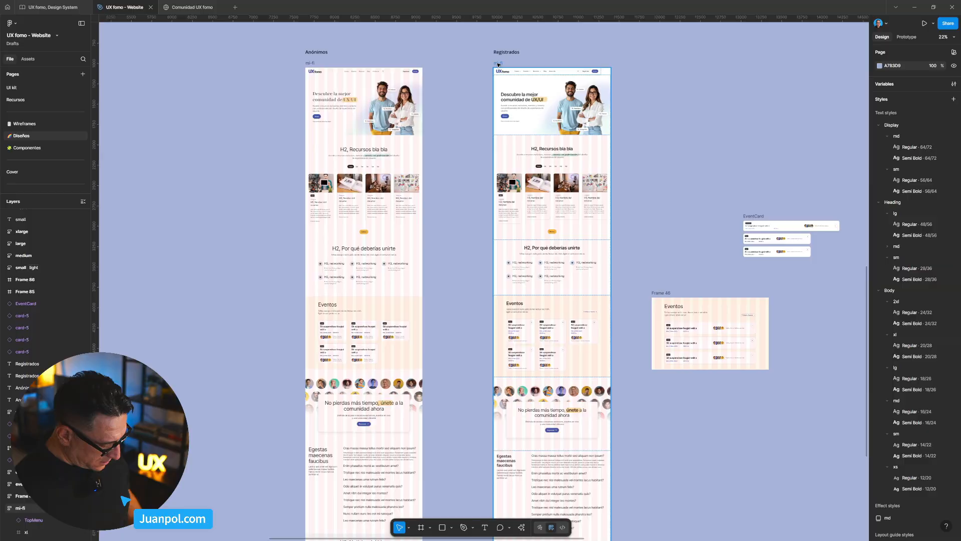
- Hide all layout guides on the Diseños page
key(ctrl+shift+4)
key(shift+g)
key(shift+g)
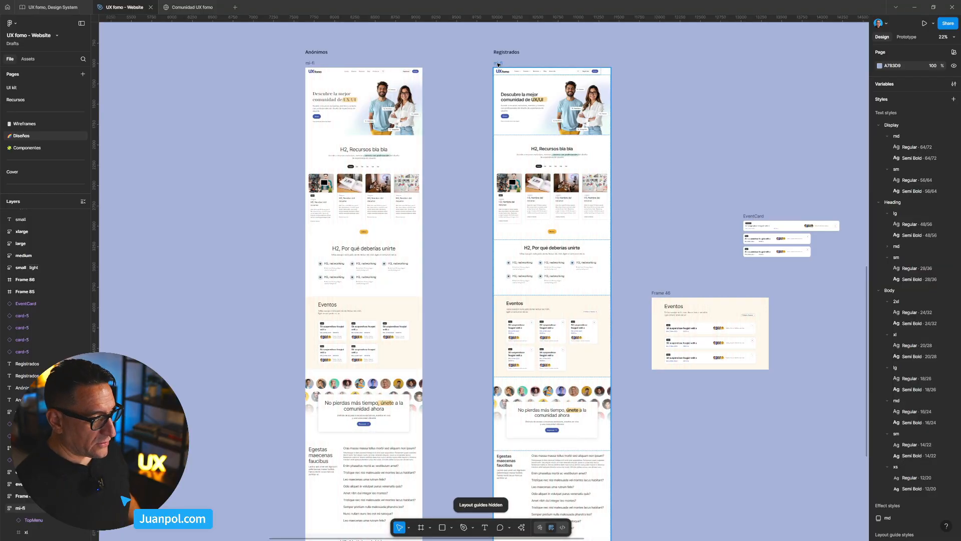
- Examine the page designs without guides, reviewing the hero, resources, Por qué deberías unirte and Eventos sections of one page
drag(632, 146, 622, 160)
scroll(623, 158, up, 3)
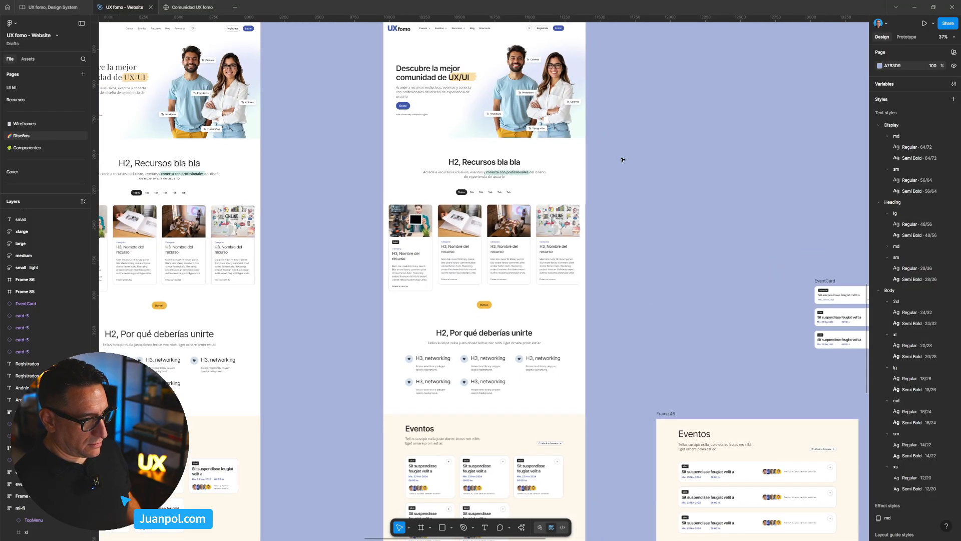
scroll(681, 168, down, 5)
drag(681, 168, 724, 149)
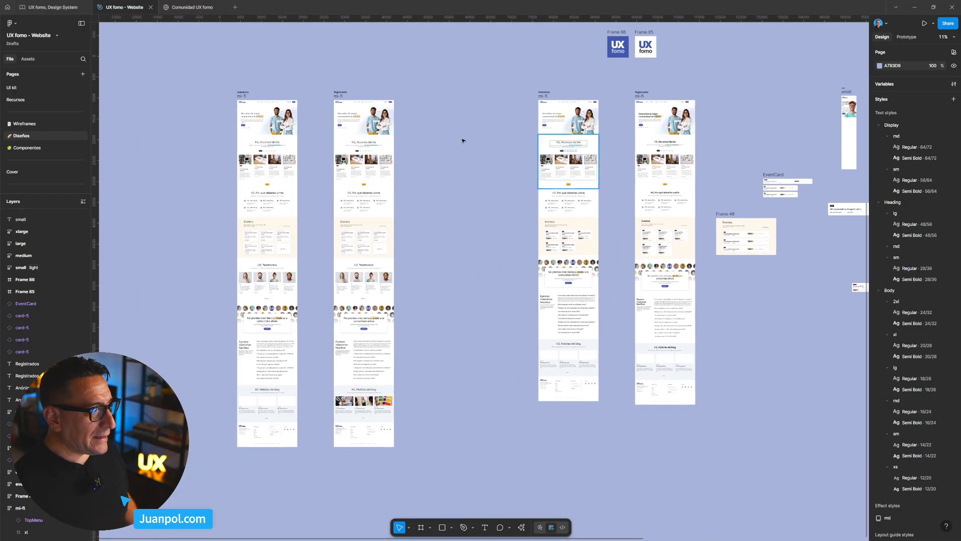
scroll(340, 131, up, 5)
drag(643, 149, 316, 150)
scroll(328, 154, down, 5)
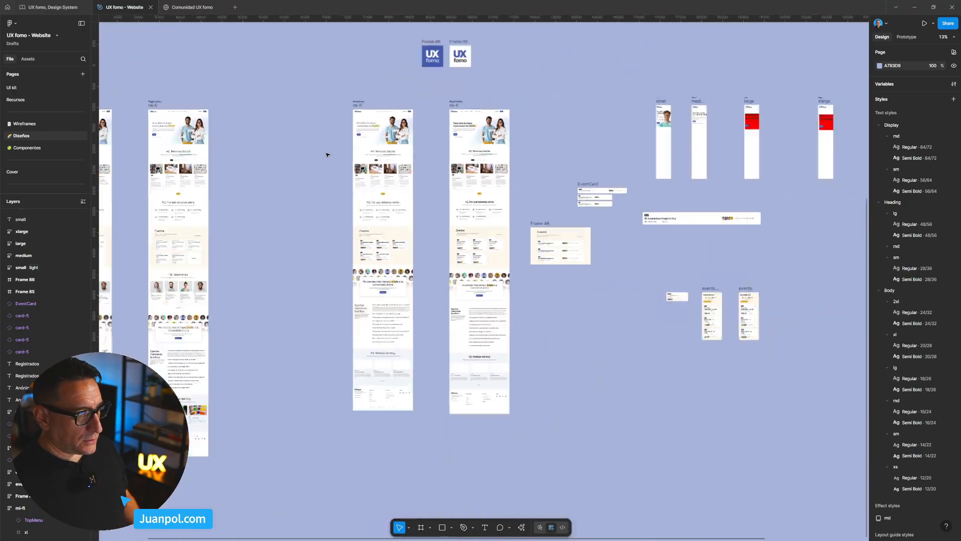
scroll(494, 171, up, 10)
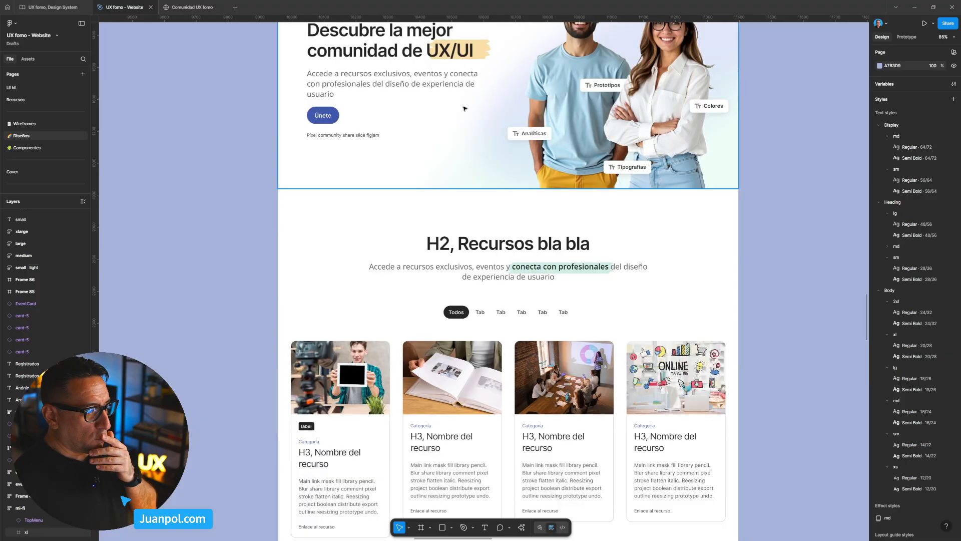
scroll(483, 297, down, 4)
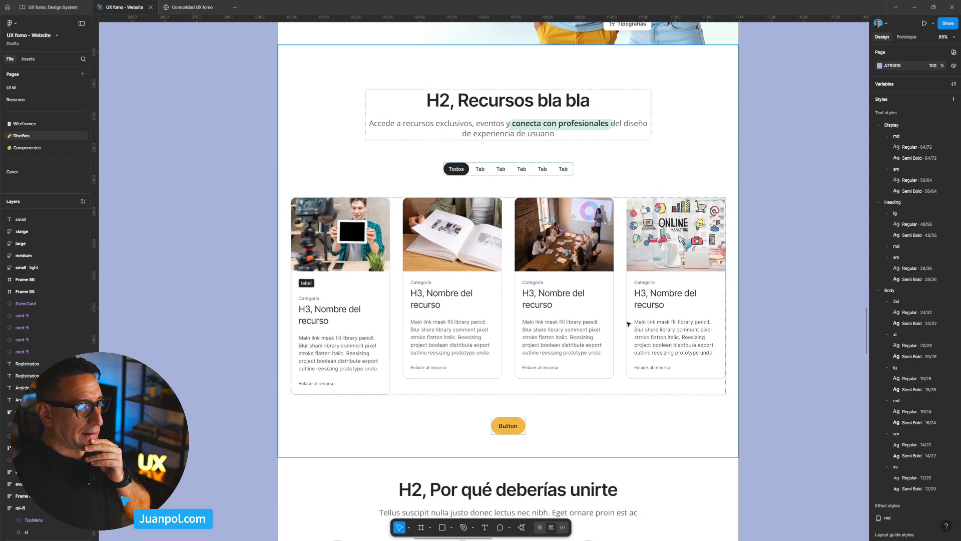
scroll(603, 306, down, 6)
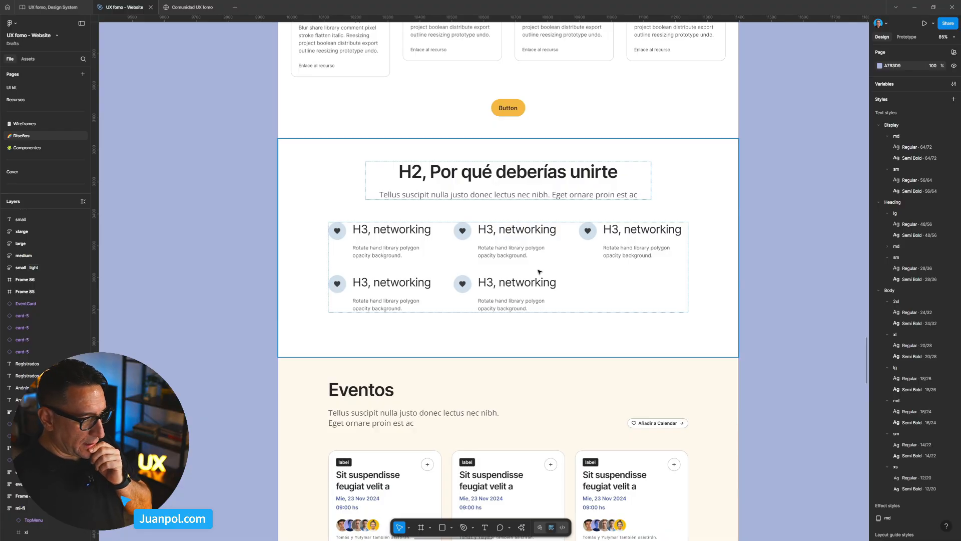
scroll(544, 346, down, 3)
scroll(547, 345, down, 1)
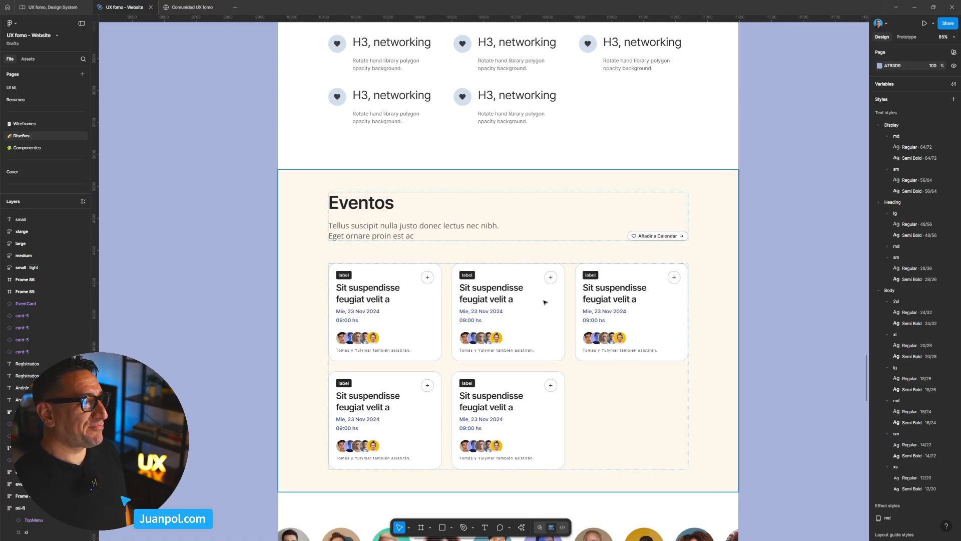
- Examine the Eventos section and the two page designs, and view the Home breakpoints in the Comunidad UX fomo file
scroll(535, 316, up, 1)
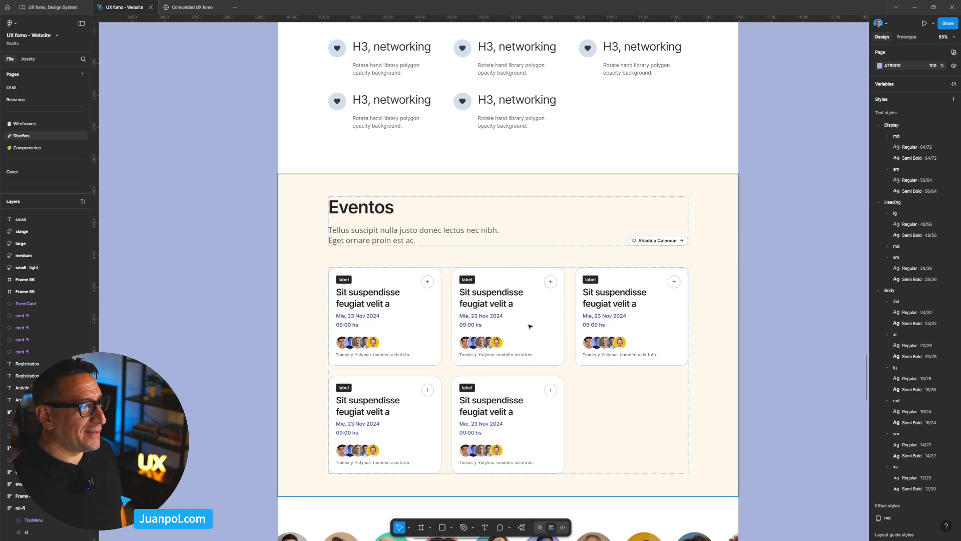
scroll(530, 327, down, 1)
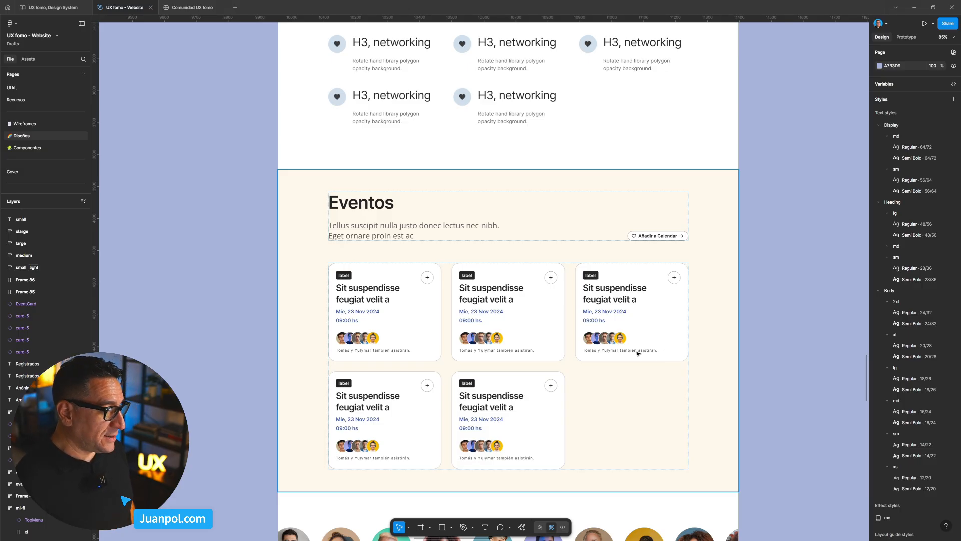
scroll(585, 333, down, 1)
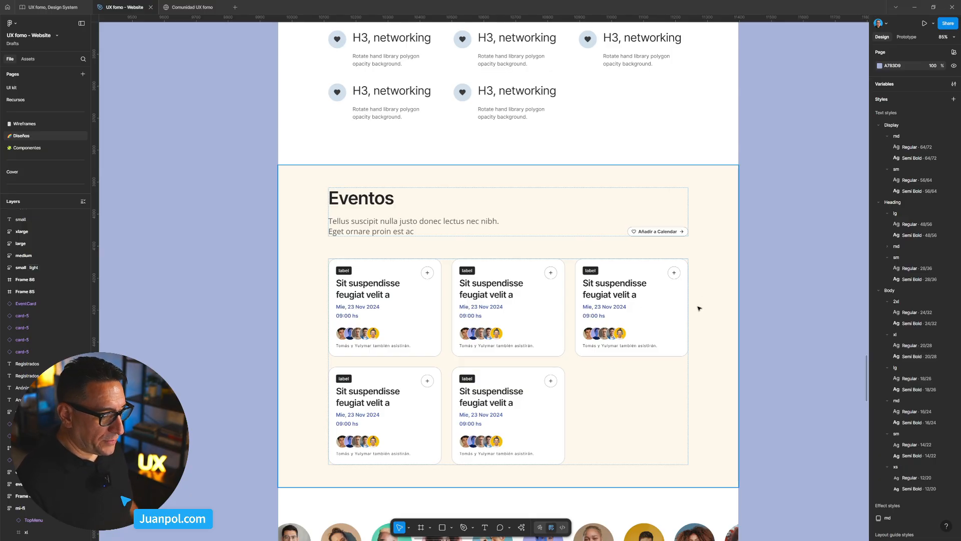
scroll(700, 307, down, 5)
scroll(696, 315, down, 5)
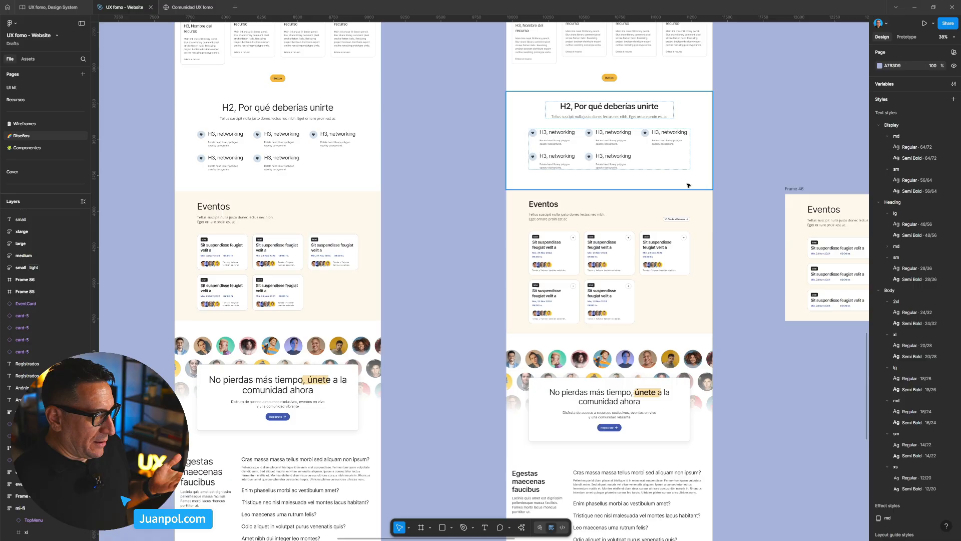
click(185, 8)
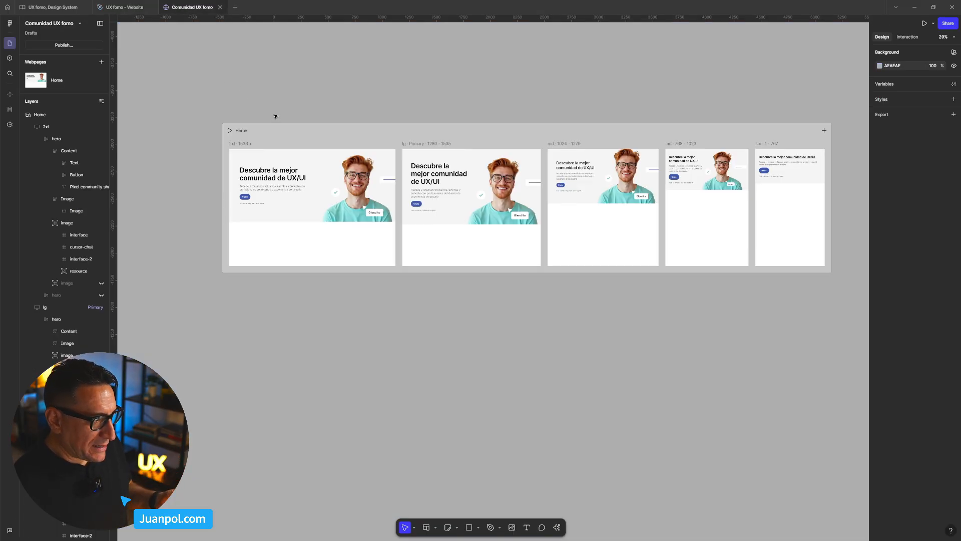
click(125, 7)
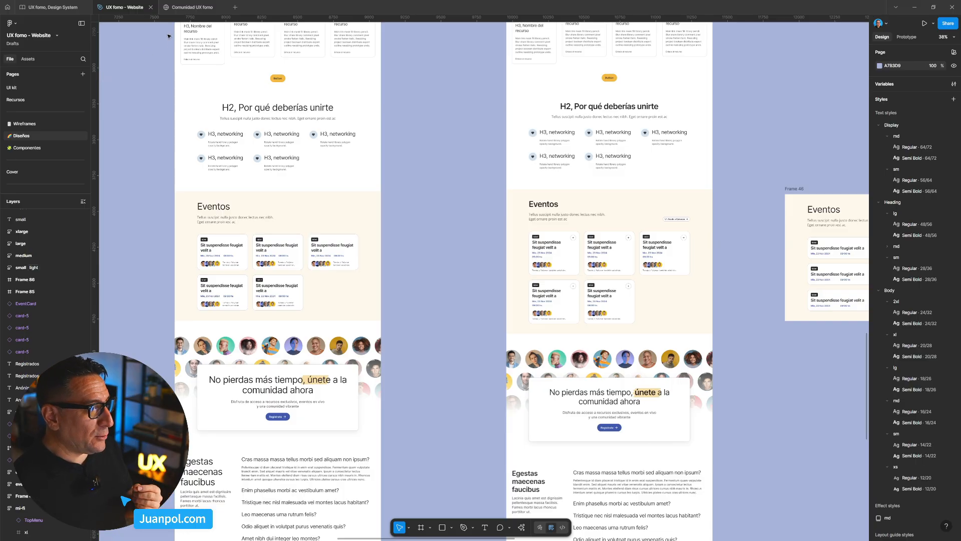
click(183, 7)
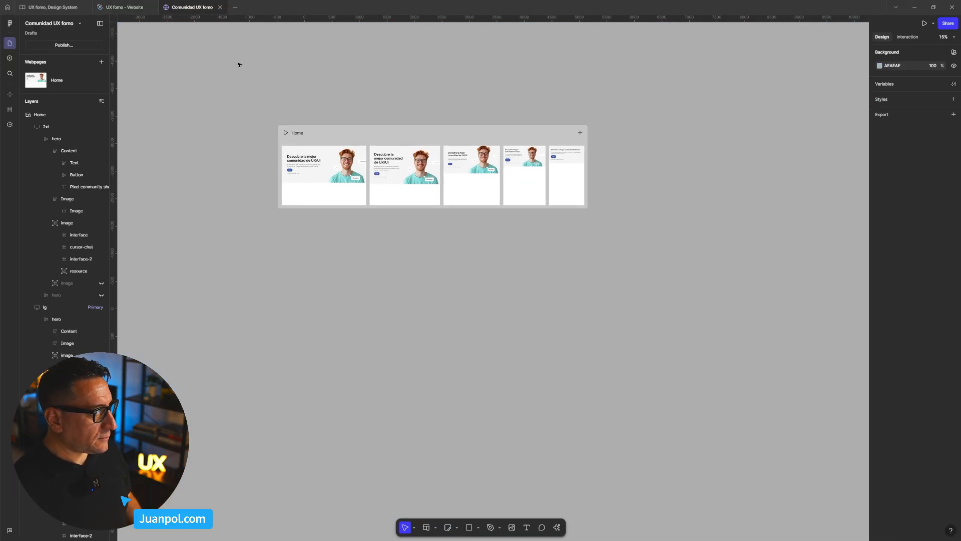
click(124, 7)
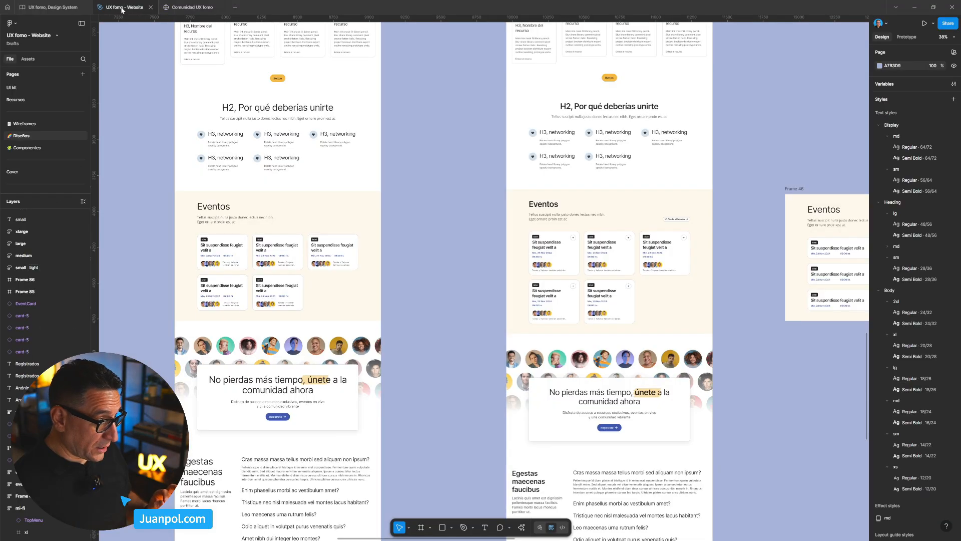
- Copy the HeroImage component set from the UI kit page and paste it beside the Home webpage in the Comunidad UX fomo file
click(44, 89)
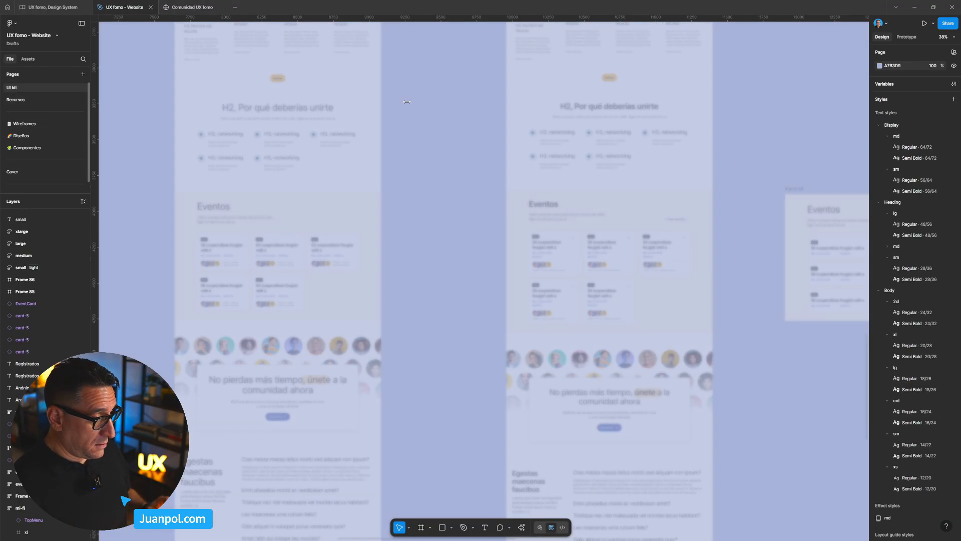
scroll(430, 227, up, 6)
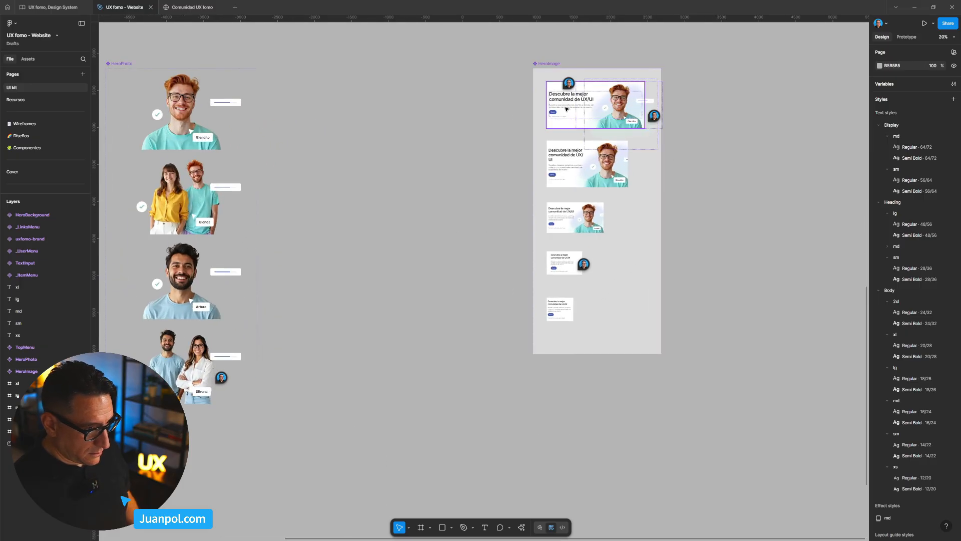
click(544, 64)
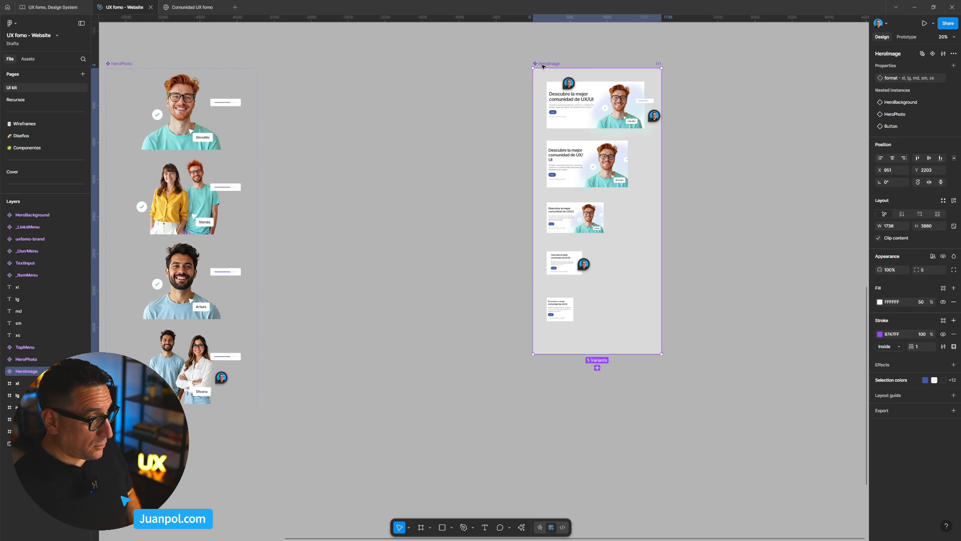
click(194, 8)
scroll(222, 82, down, 5)
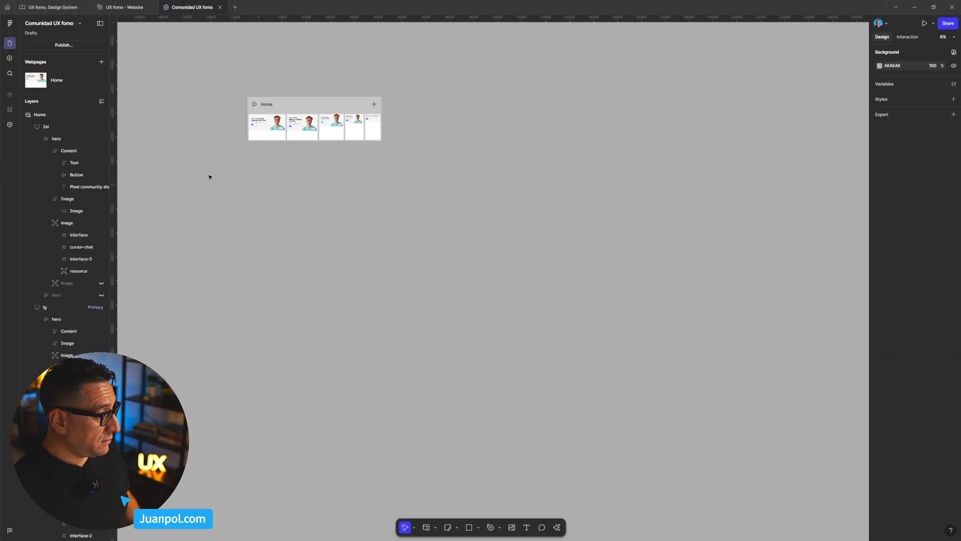
drag(265, 229, 446, 262)
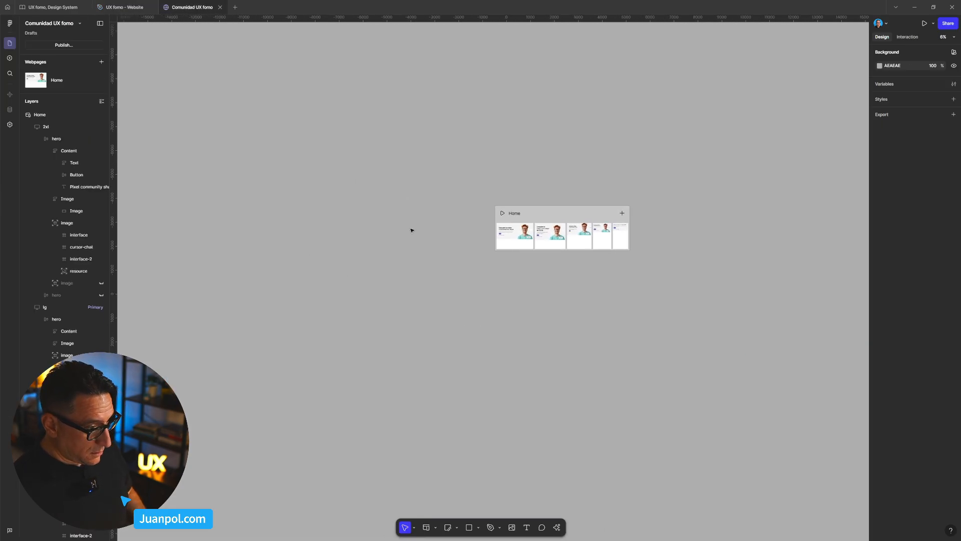
key(ctrl+v)
drag(479, 223, 341, 165)
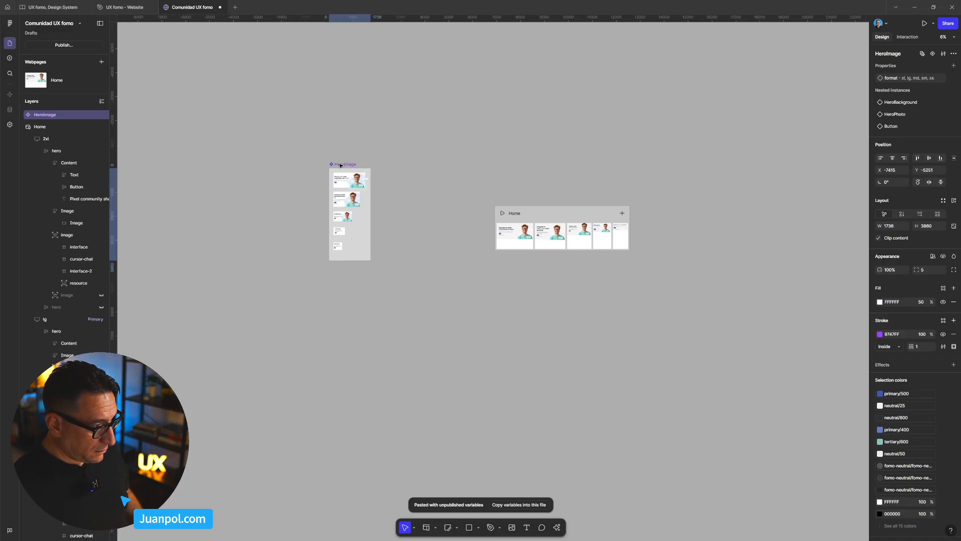
- Inspect the image of the woman in the yellow shirt inside the two-person HeroPhoto variant on the UI kit page
click(132, 8)
scroll(380, 214, up, 1)
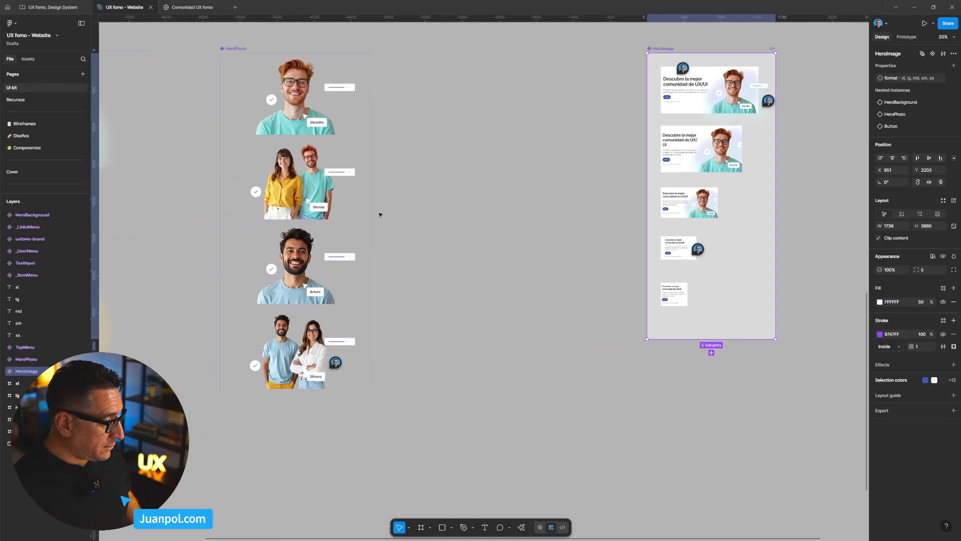
click(283, 191)
scroll(284, 191, up, 5)
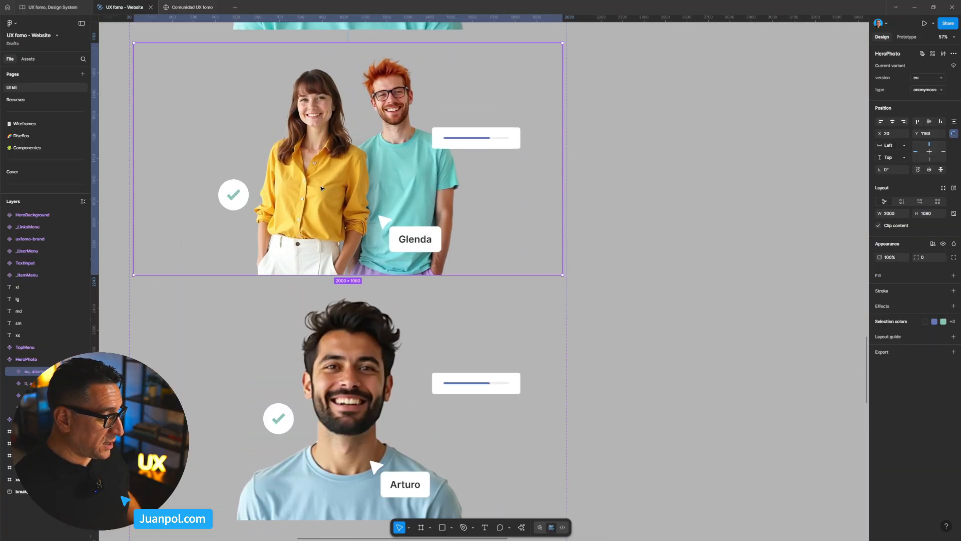
double_click(321, 189)
double_click(320, 189)
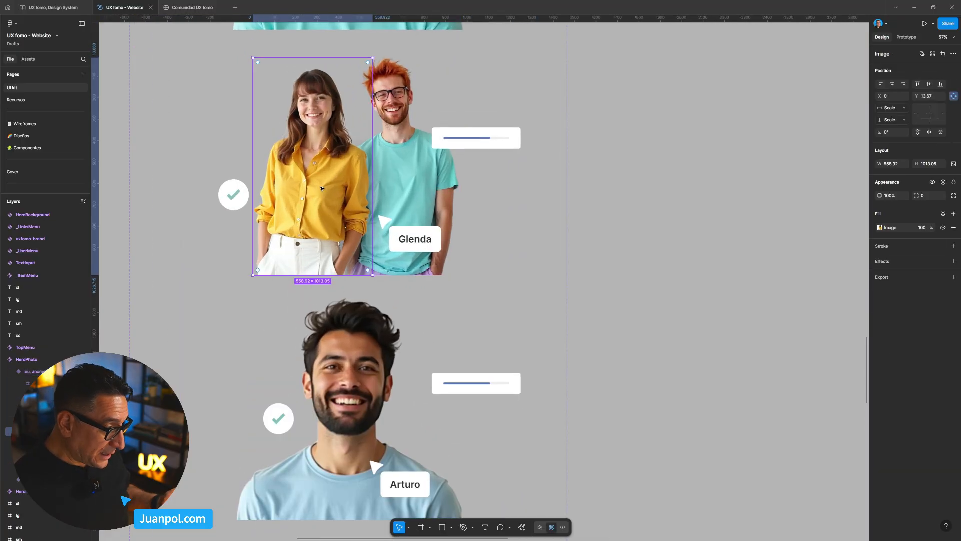
scroll(408, 203, up, 5)
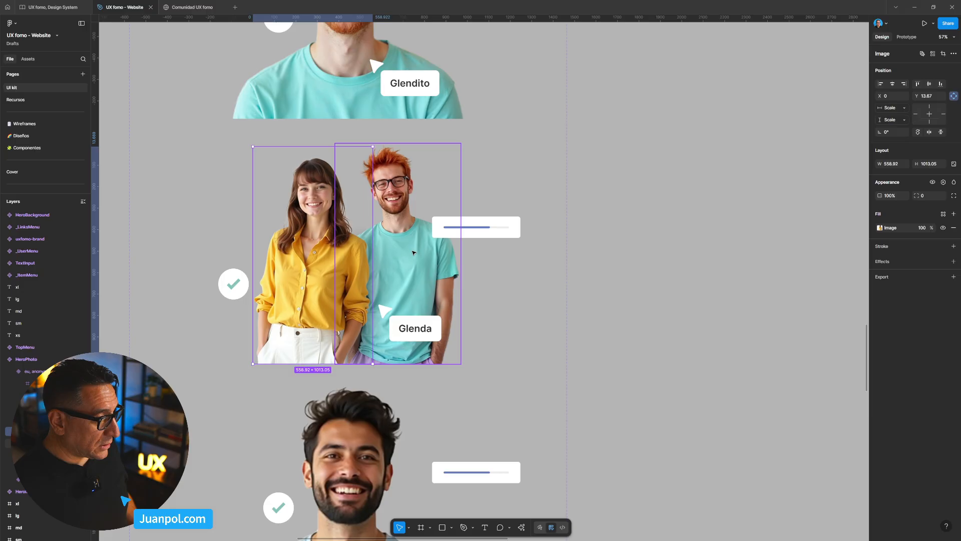
scroll(408, 202, down, 3)
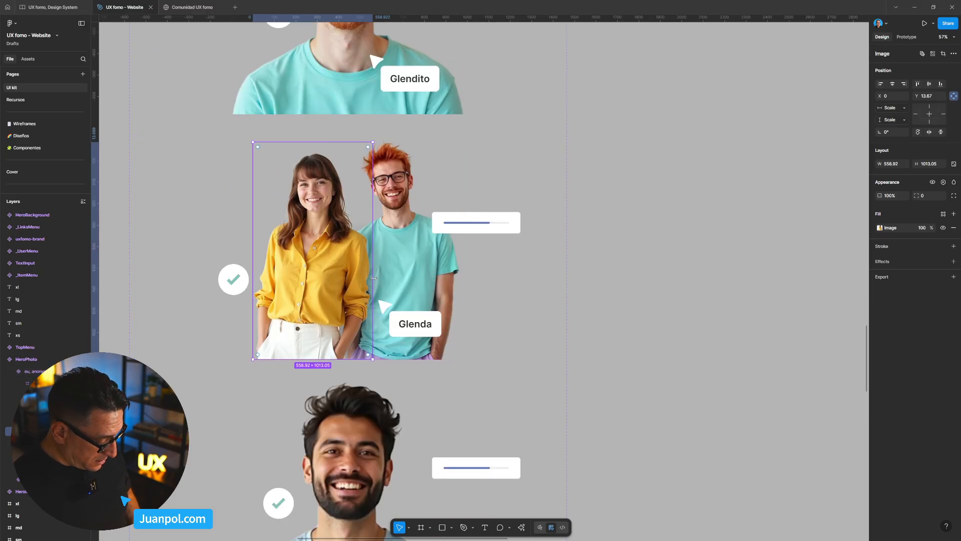
- Review the pasted HeroImage component set and the Home webpage in the Comunidad UX fomo file
click(205, 8)
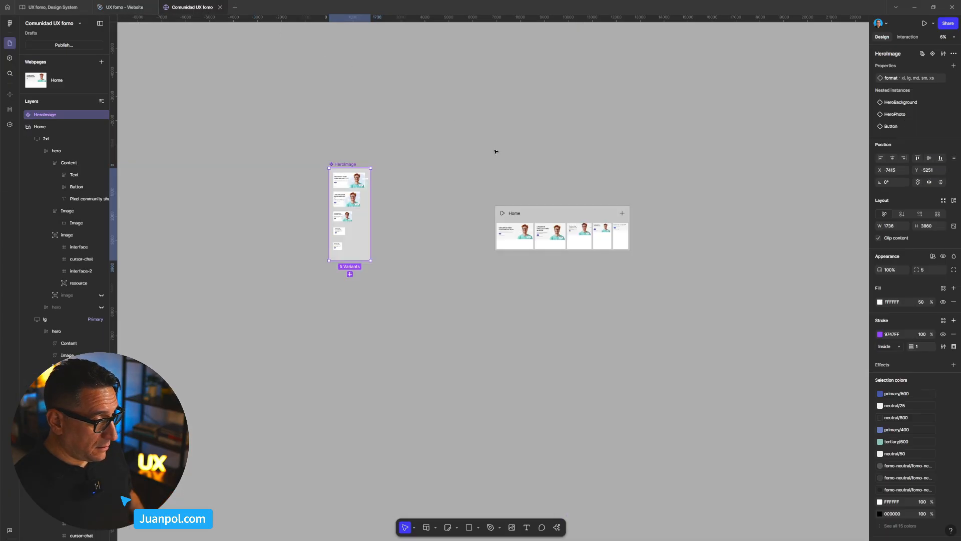
click(457, 267)
scroll(476, 240, up, 3)
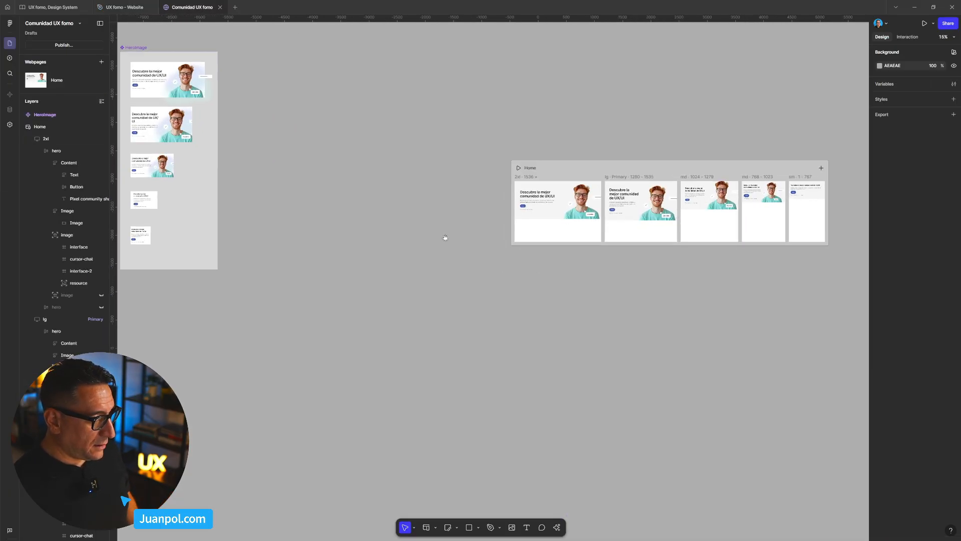
scroll(526, 240, left, 3)
scroll(604, 244, up, 1)
scroll(604, 245, right, 1)
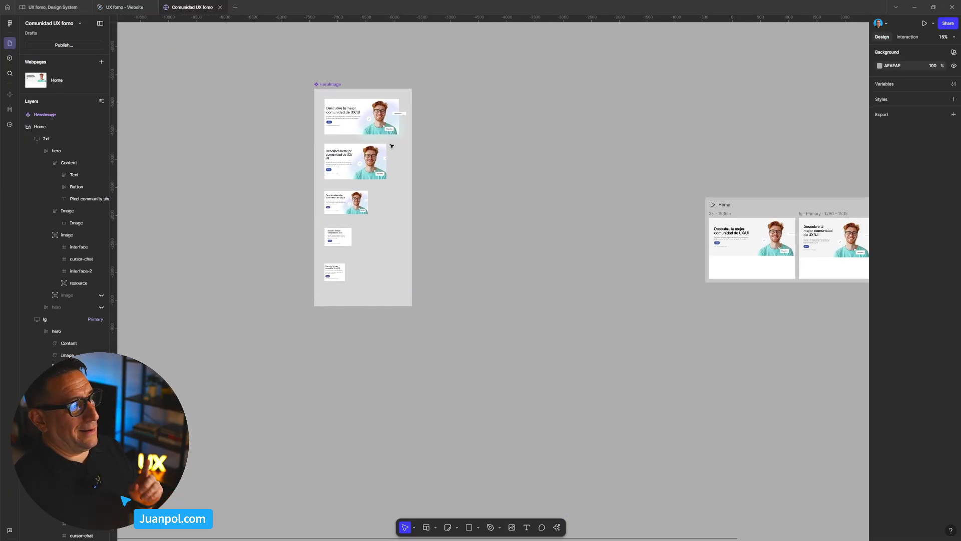
- Copy the bearded man and the woman in white from the last HeroPhoto variant and paste both images beside the HeroImage set
click(131, 8)
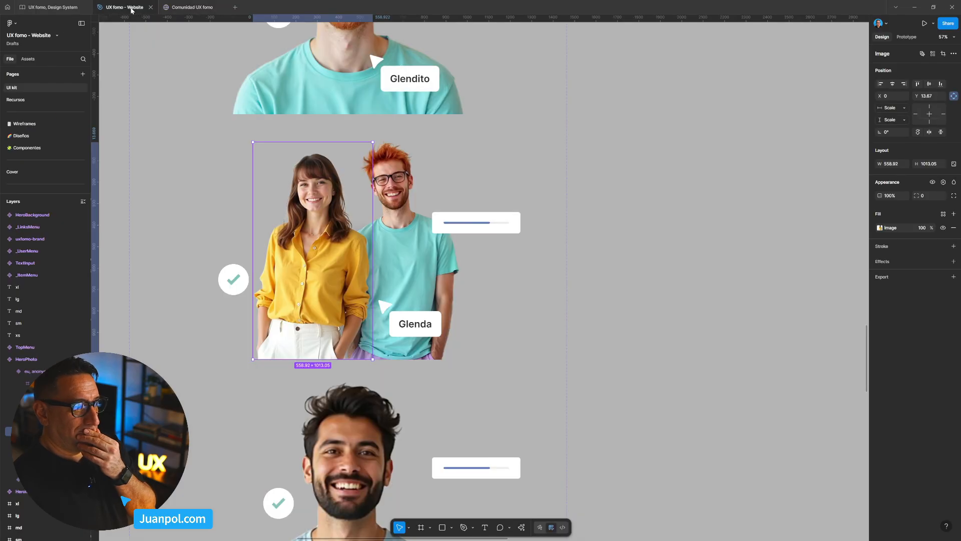
scroll(306, 229, down, 7)
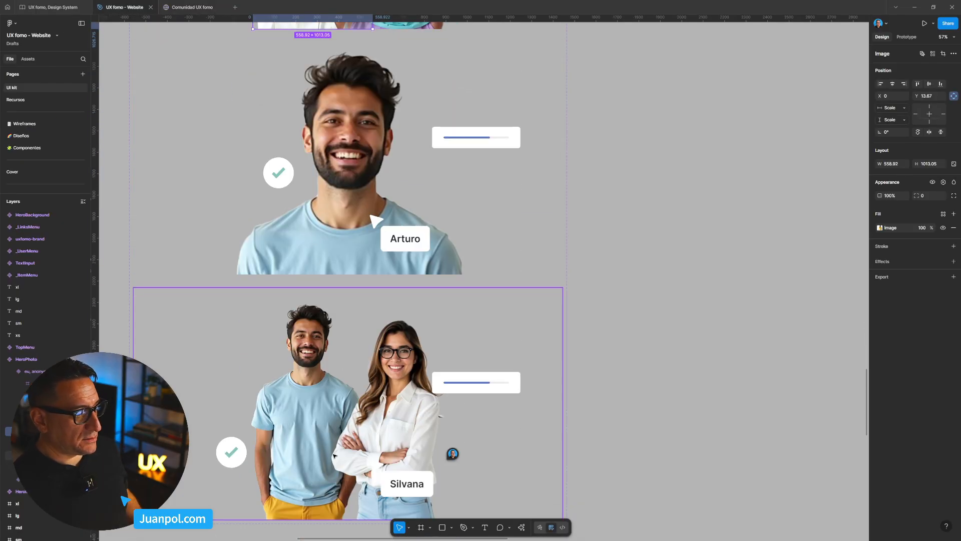
click(328, 415)
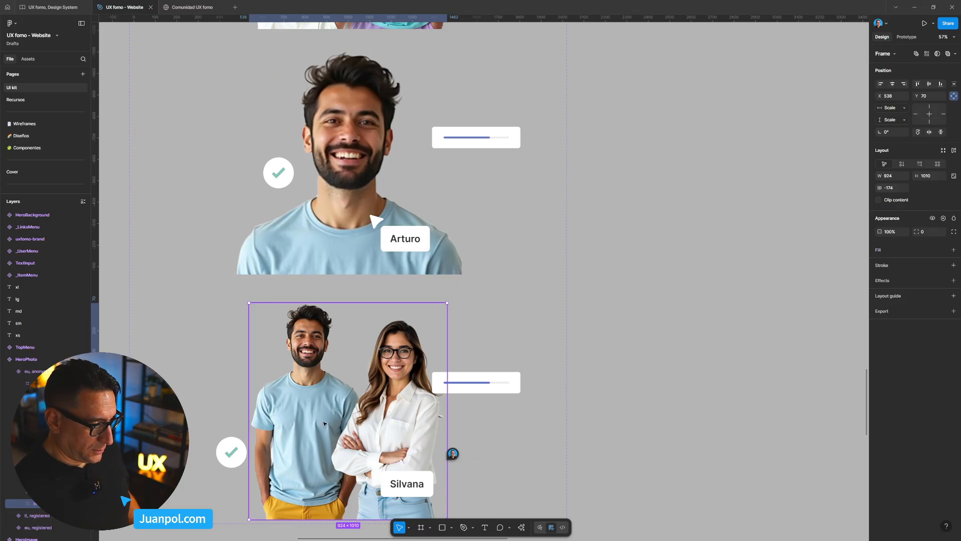
scroll(498, 410, down, 2)
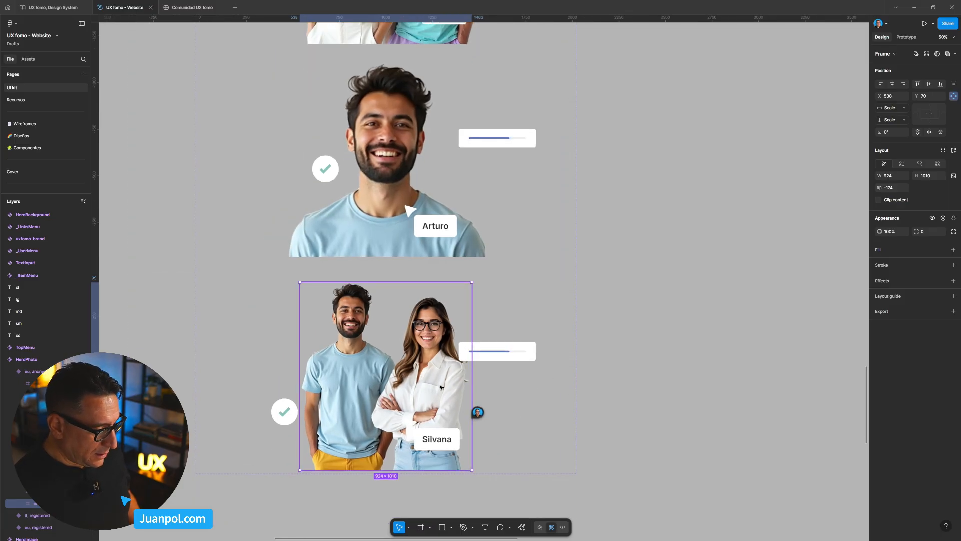
key(Return)
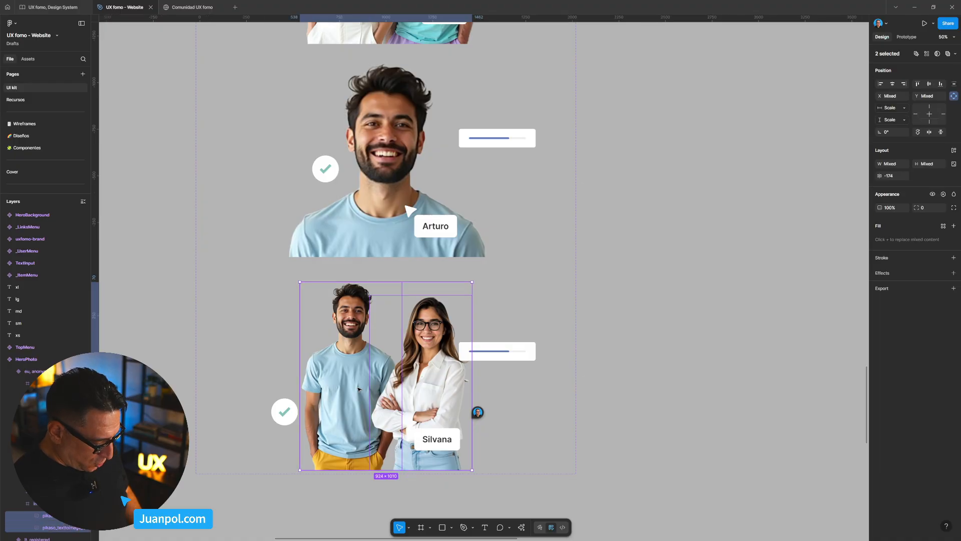
click(193, 7)
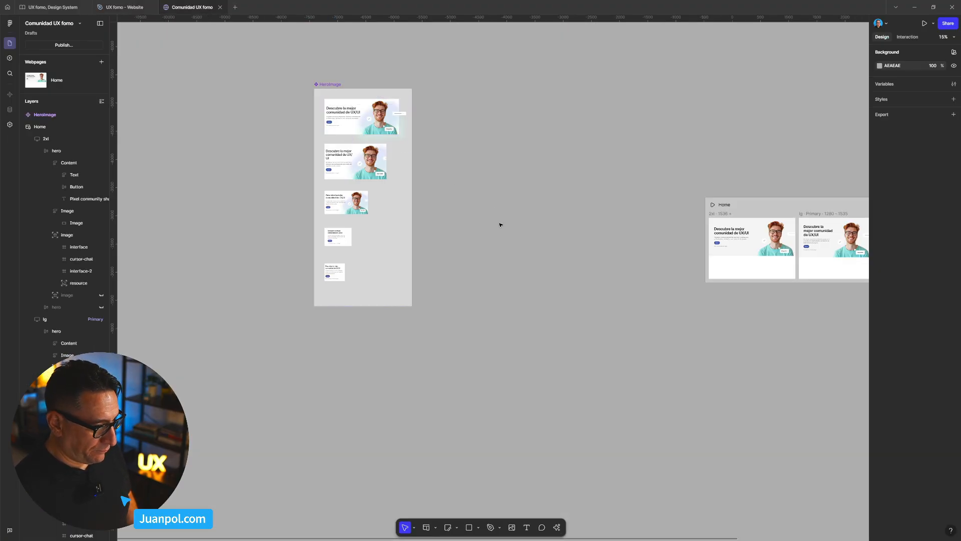
key(ctrl+v)
drag(488, 277, 488, 177)
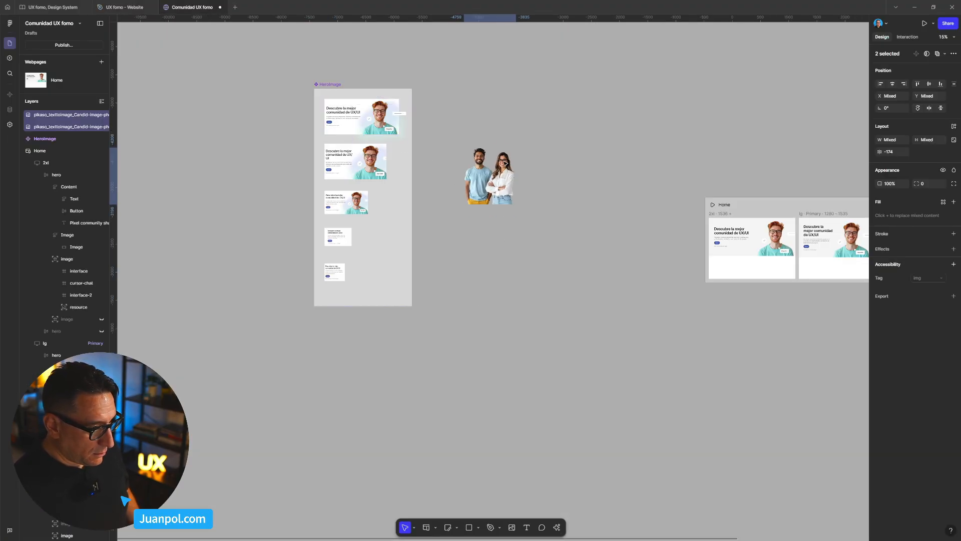
- Move the Home webpage up level with the HeroImage set and shift the two pasted images into the space between them
scroll(475, 170, right, 3)
scroll(462, 194, down, 2)
scroll(462, 193, right, 2)
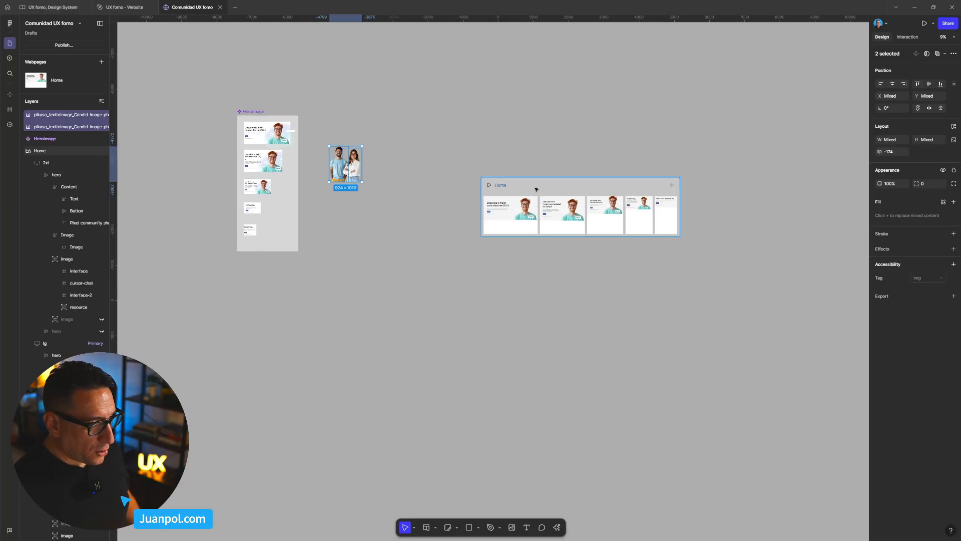
click(521, 150)
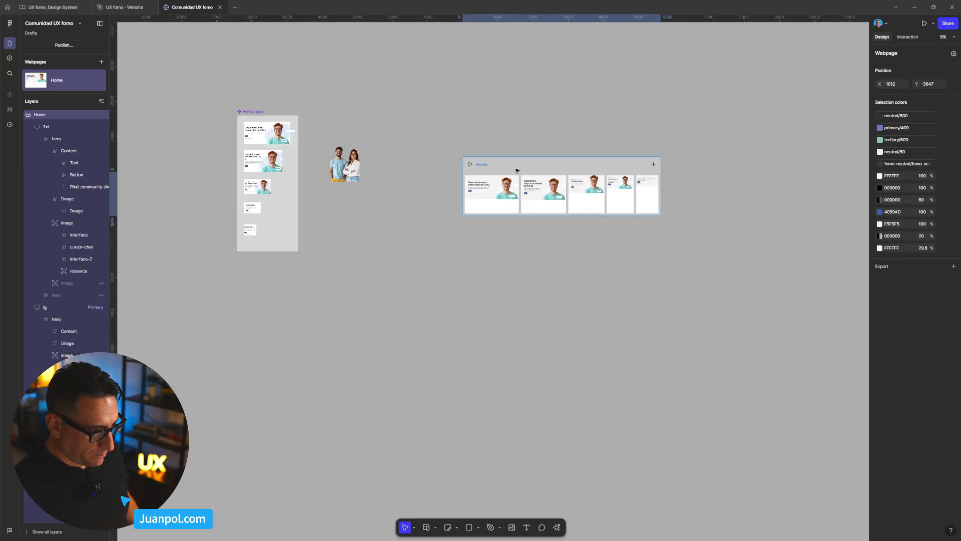
drag(519, 163, 541, 124)
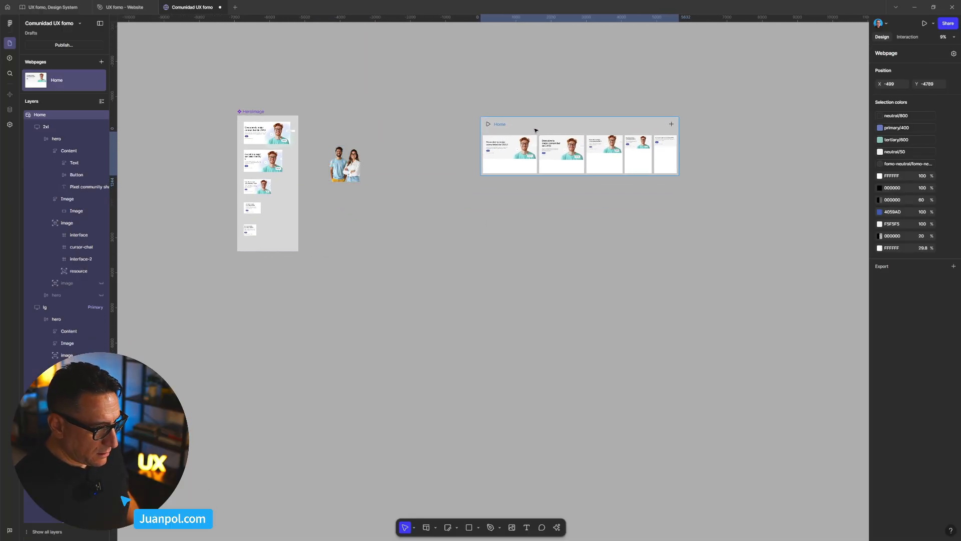
scroll(519, 165, up, 3)
drag(536, 191, 602, 214)
drag(301, 216, 580, 186)
scroll(494, 191, right, 1)
click(481, 205)
shift+click(511, 197)
scroll(480, 200, up, 1)
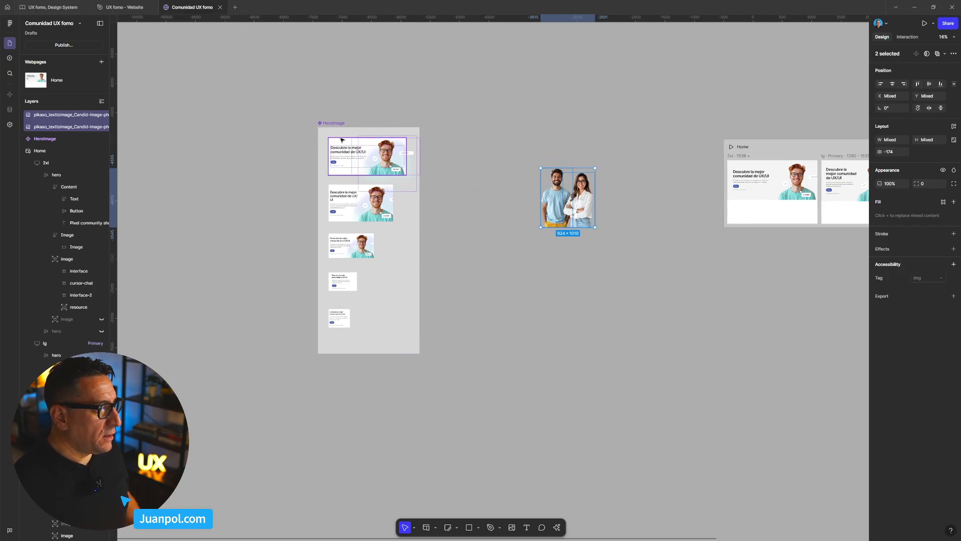
- Place copies of all five HeroImage variants between the component set and the photos, and detach the copied instances
click(346, 168)
shift+click(347, 198)
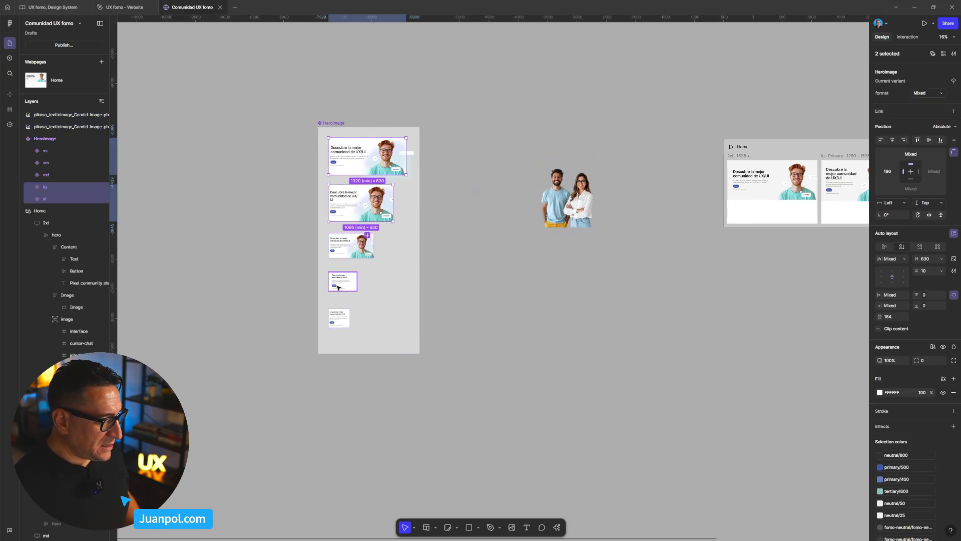
shift+click(338, 284)
shift+click(343, 314)
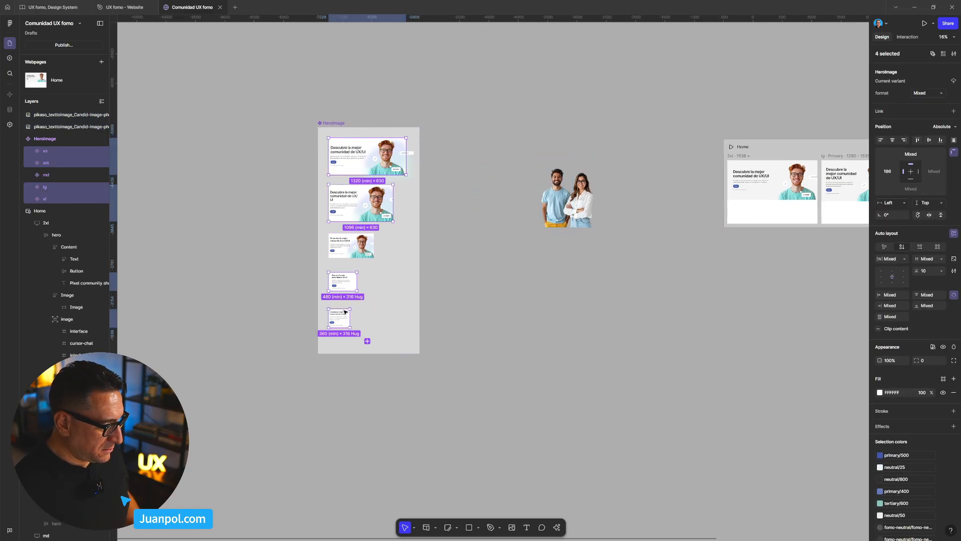
shift+click(345, 252)
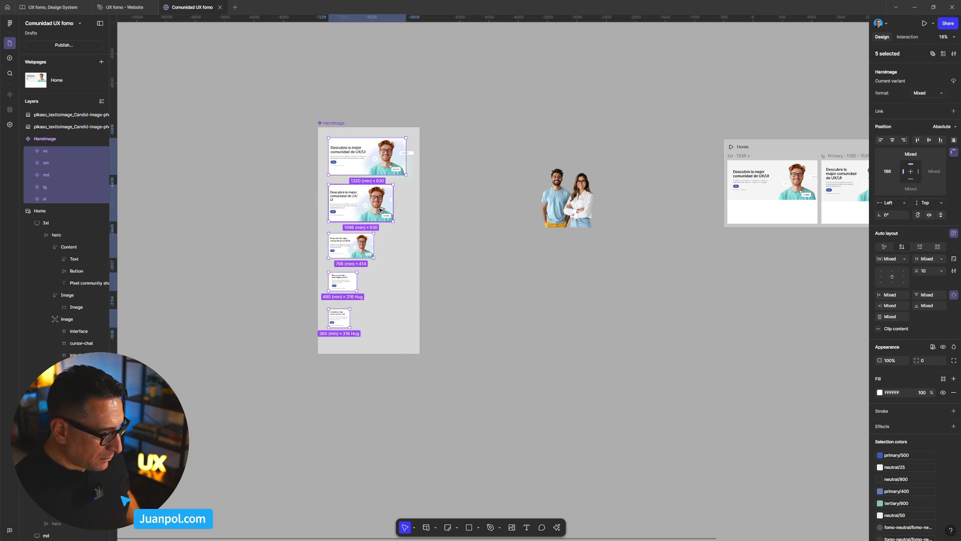
drag(350, 202, 467, 200)
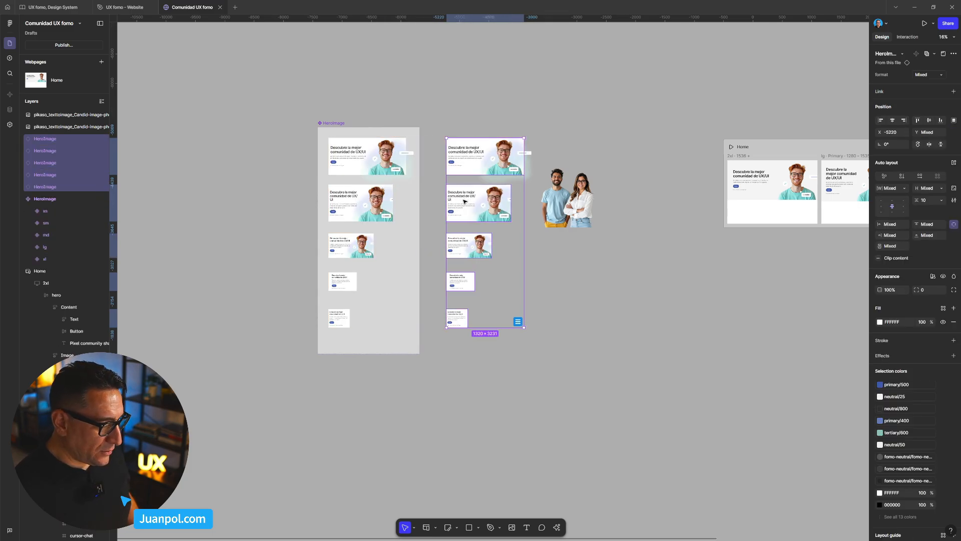
right_click(484, 165)
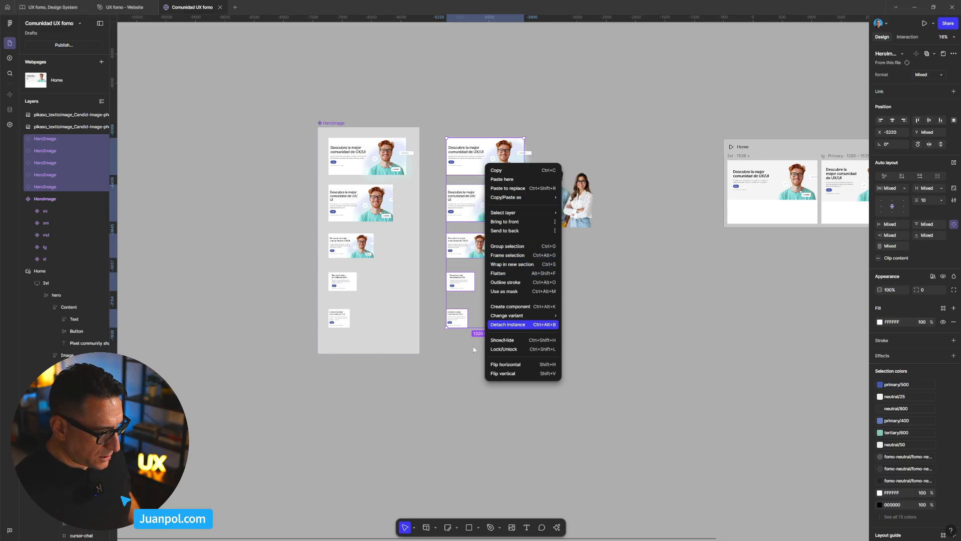
click(538, 325)
- Delete the original HeroImage component set, keeping the detached copies
click(333, 80)
click(328, 122)
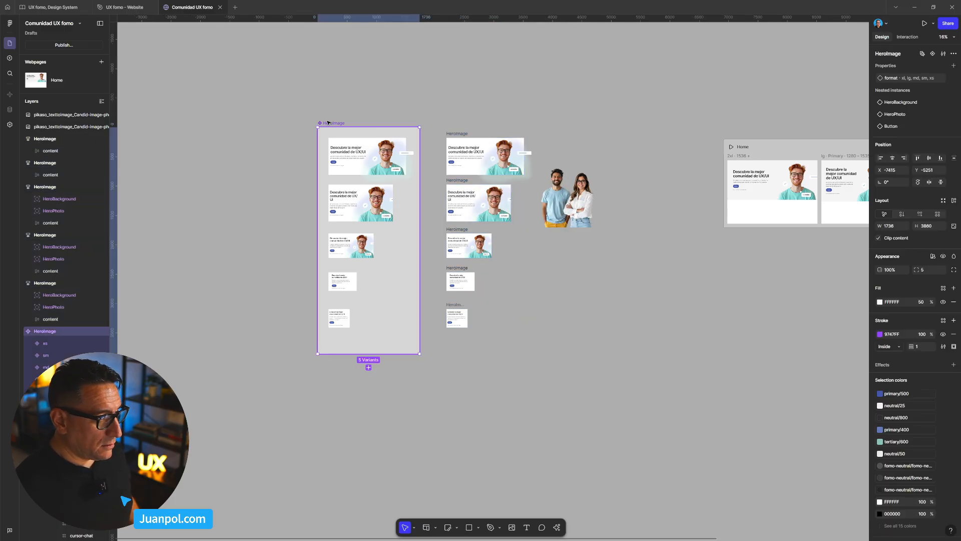
key(Delete)
- Shift the five detached HeroImage frames away from the Home webpage and place the two people photos above and beside them
drag(357, 103, 611, 370)
drag(545, 302, 468, 299)
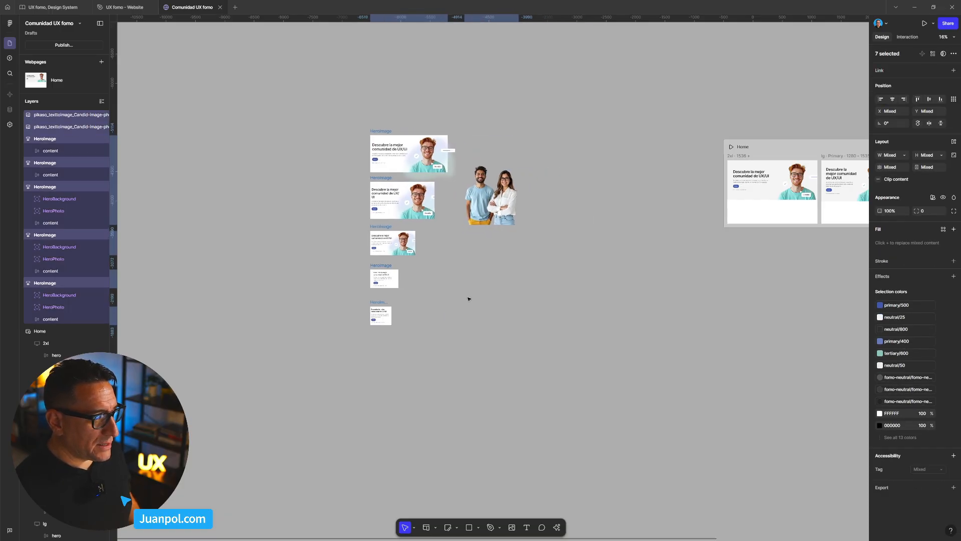
drag(579, 250, 476, 198)
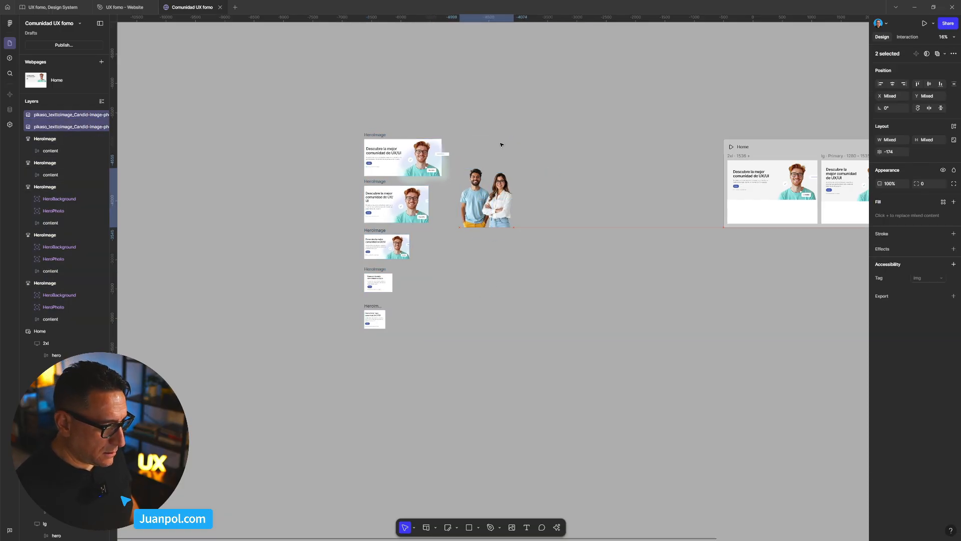
drag(501, 145, 511, 114)
- Examine how the hero section looks at each breakpoint of the Home webpage
drag(648, 215, 520, 214)
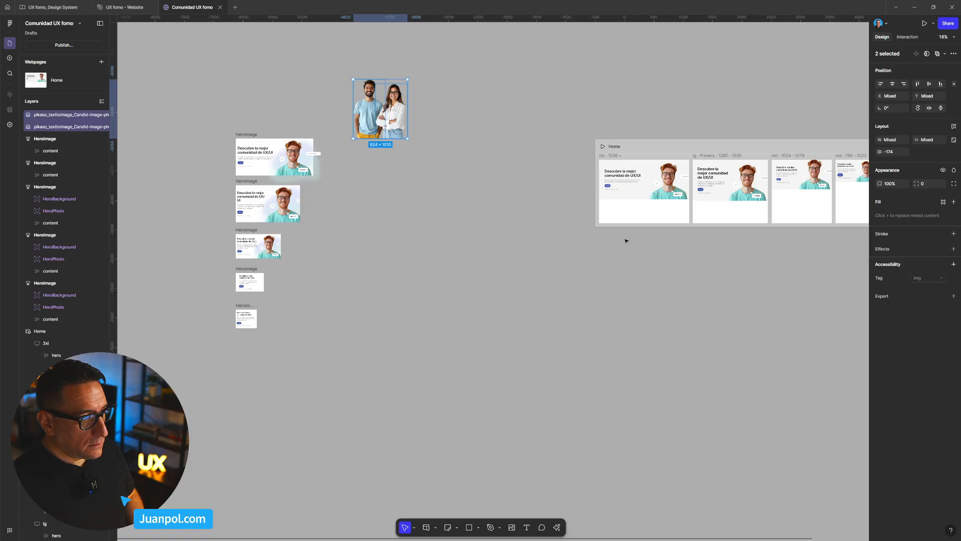
scroll(626, 240, right, 3)
scroll(597, 187, up, 5)
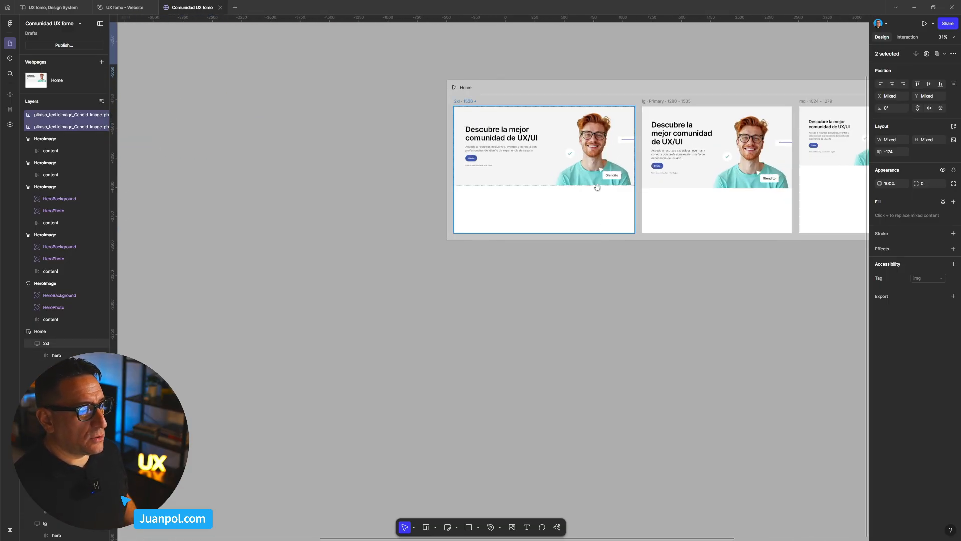
scroll(598, 187, right, 3)
scroll(322, 123, up, 2)
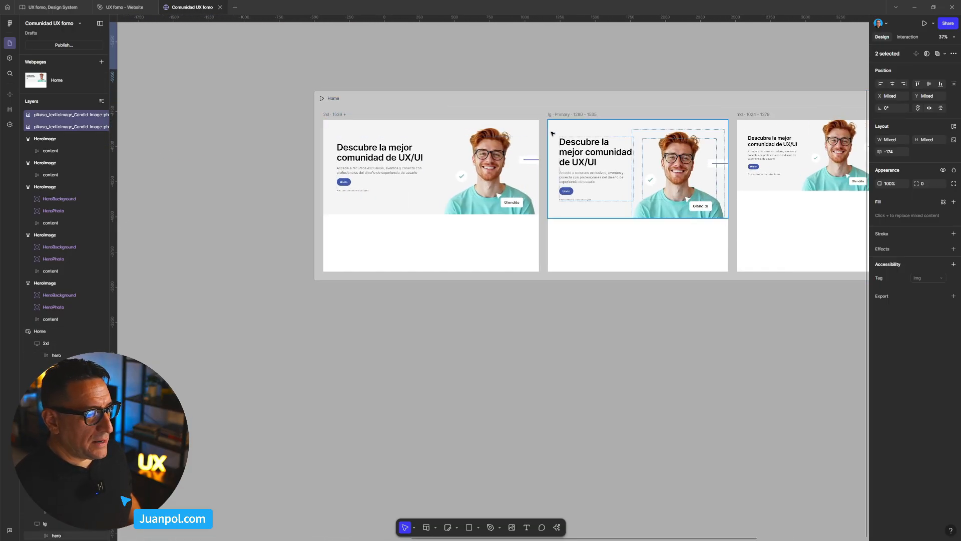
scroll(552, 133, down, 5)
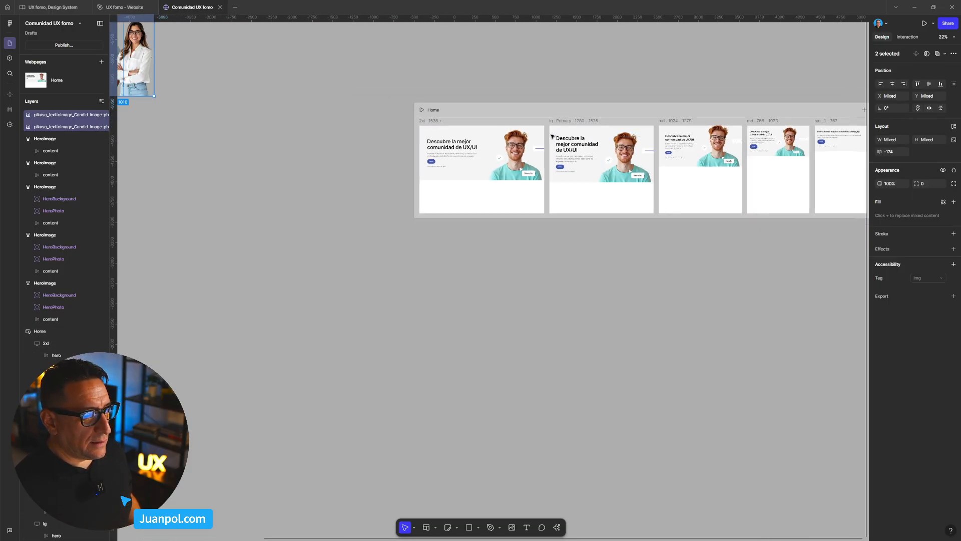
click(464, 232)
scroll(473, 220, down, 3)
drag(349, 228, 527, 208)
drag(543, 165, 485, 204)
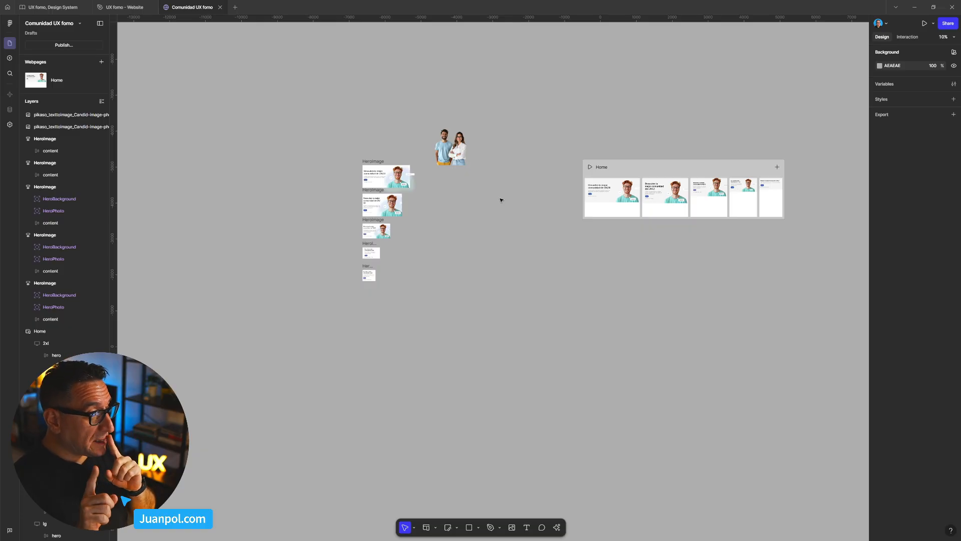
right_click(501, 198)
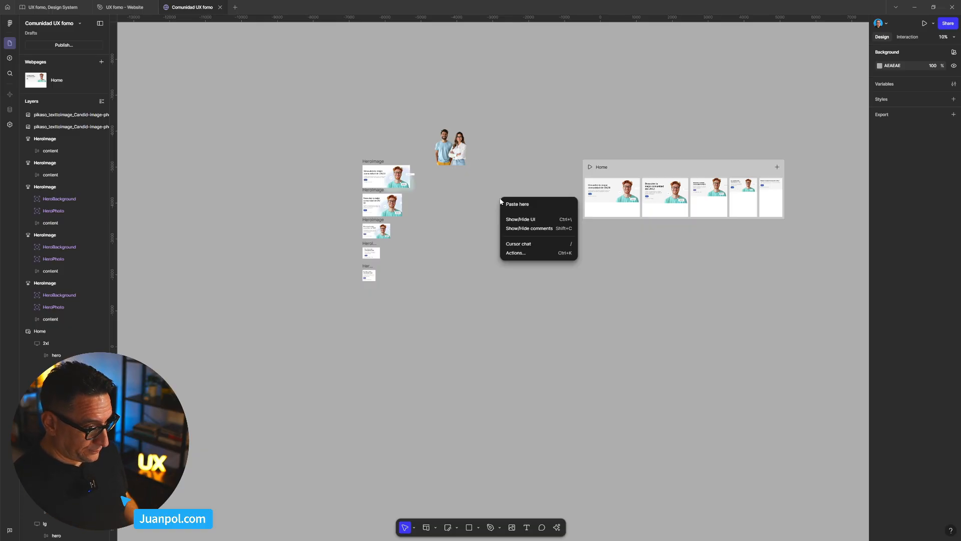
click(481, 204)
scroll(478, 209, up, 1)
drag(476, 224, 447, 253)
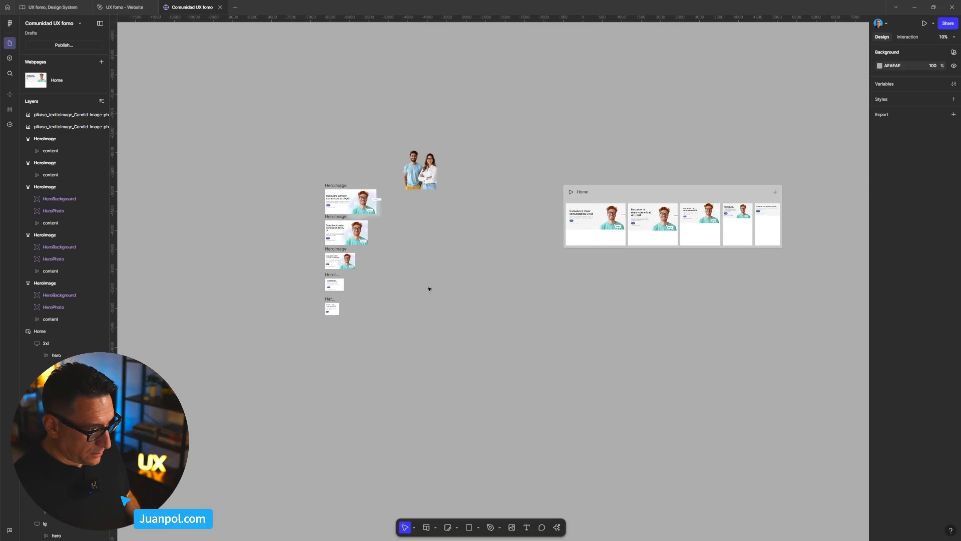
- Draw a frame of about 2655 × 1249 in the empty area below the photos and name it Hero
key(b)
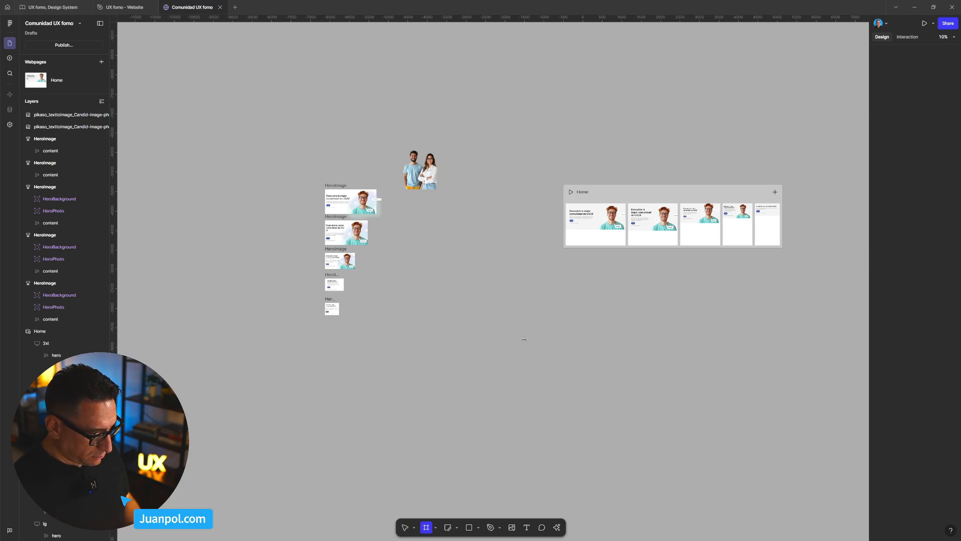
drag(524, 339, 421, 291)
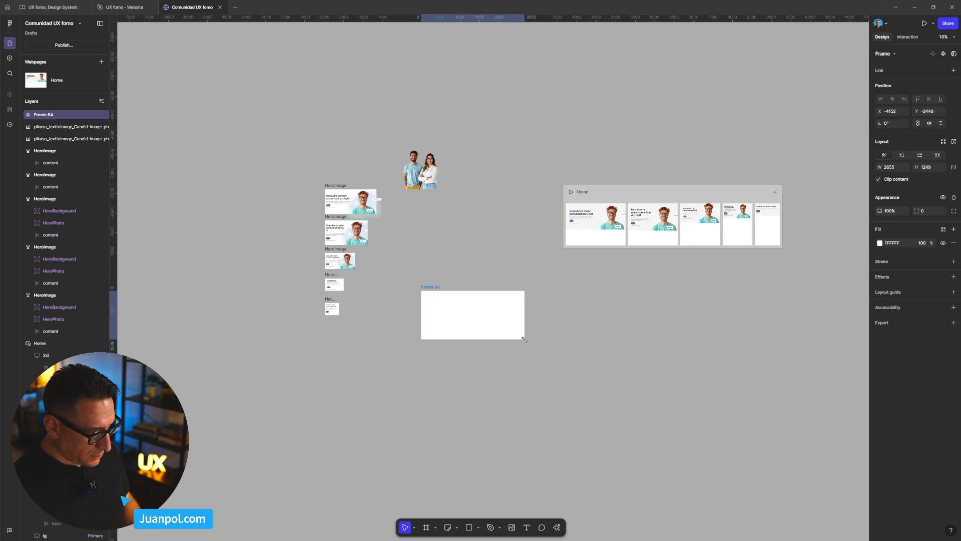
scroll(435, 287, up, 3)
double_click(428, 289)
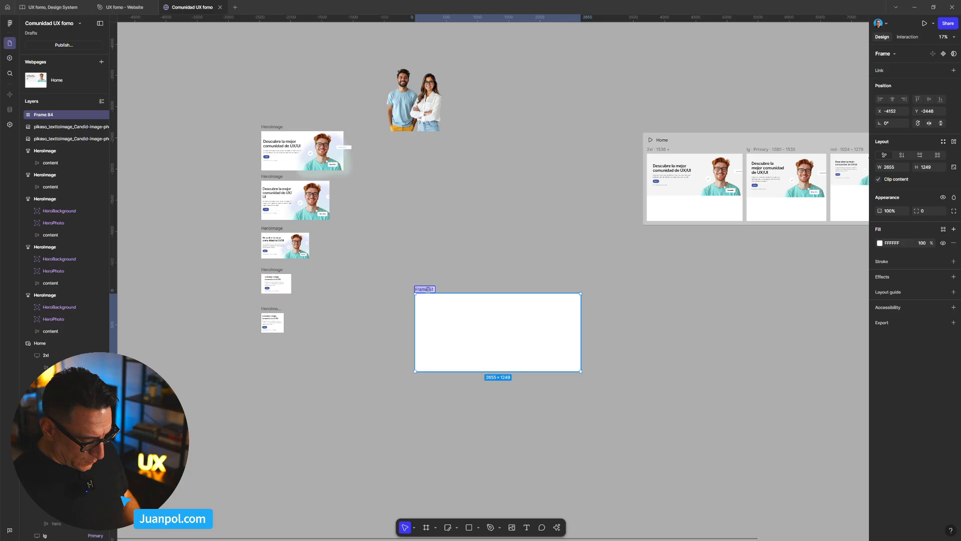
text(Hero)
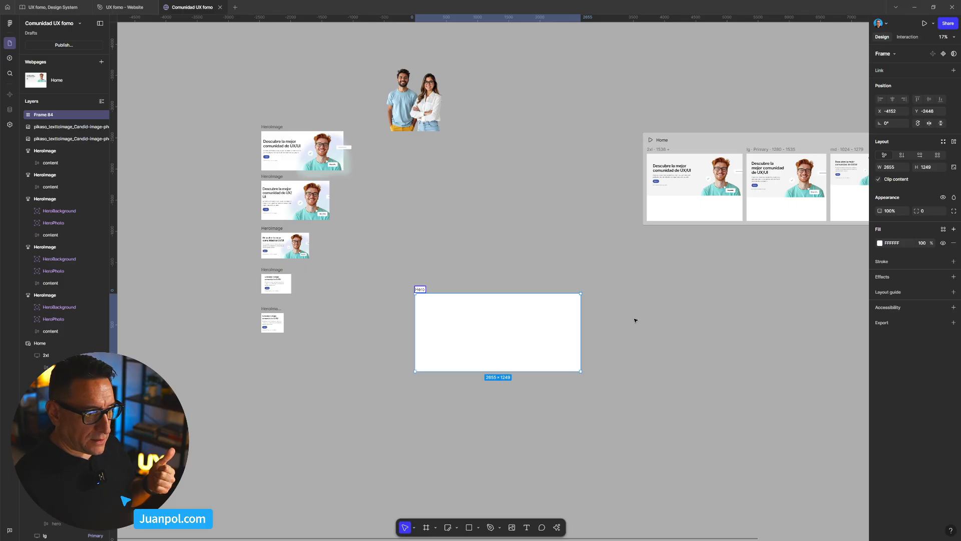
key(Return)
scroll(406, 319, up, 2)
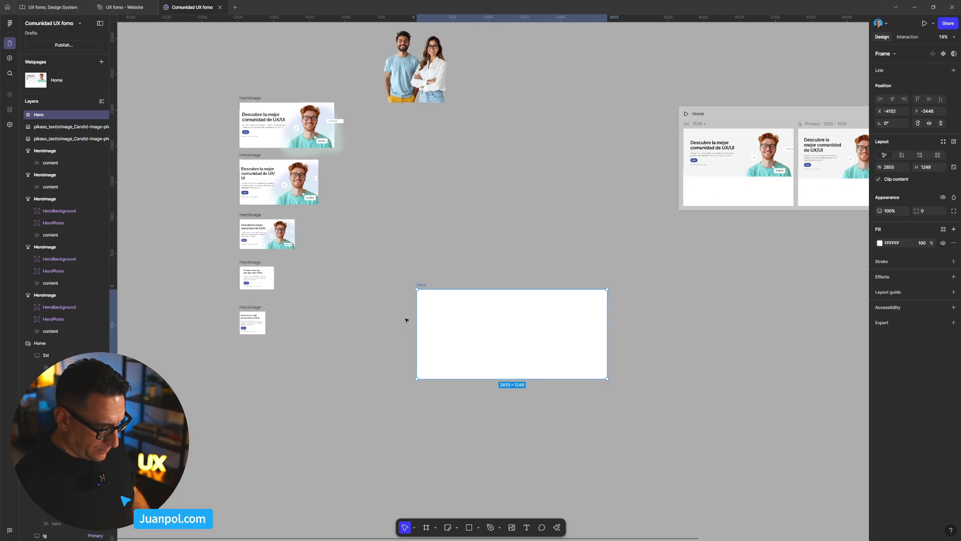
scroll(407, 320, up, 3)
key(ctrl+v)
click(390, 237)
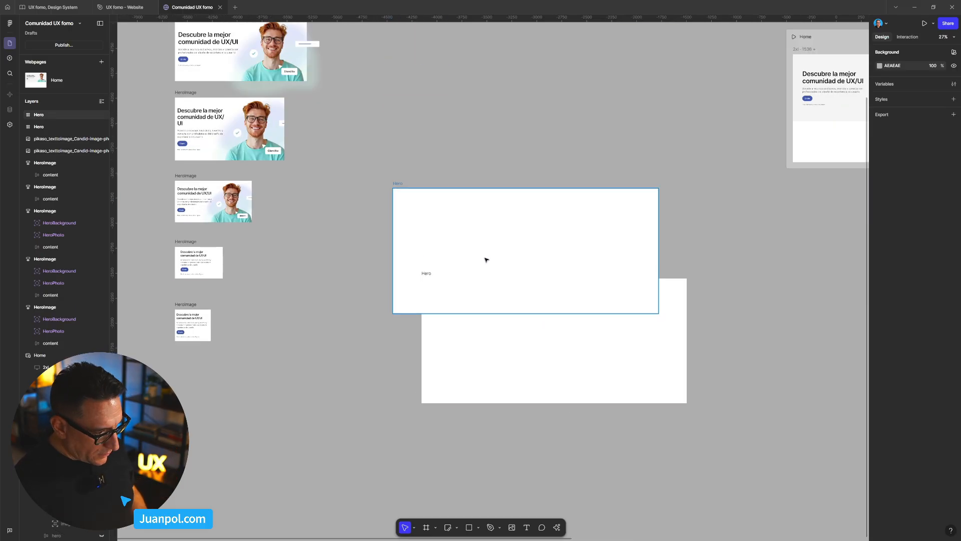
click(485, 259)
key(Delete)
drag(524, 258, 466, 139)
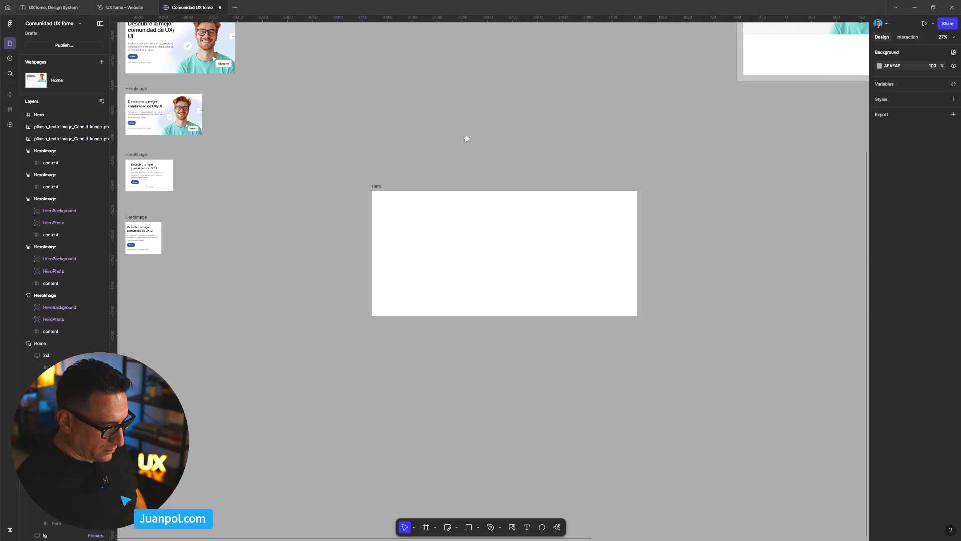
- Draw a portrait frame of about 663 × 884 below the Hero frame and name it col1
scroll(471, 150, down, 5)
scroll(521, 272, up, 1)
click(490, 270)
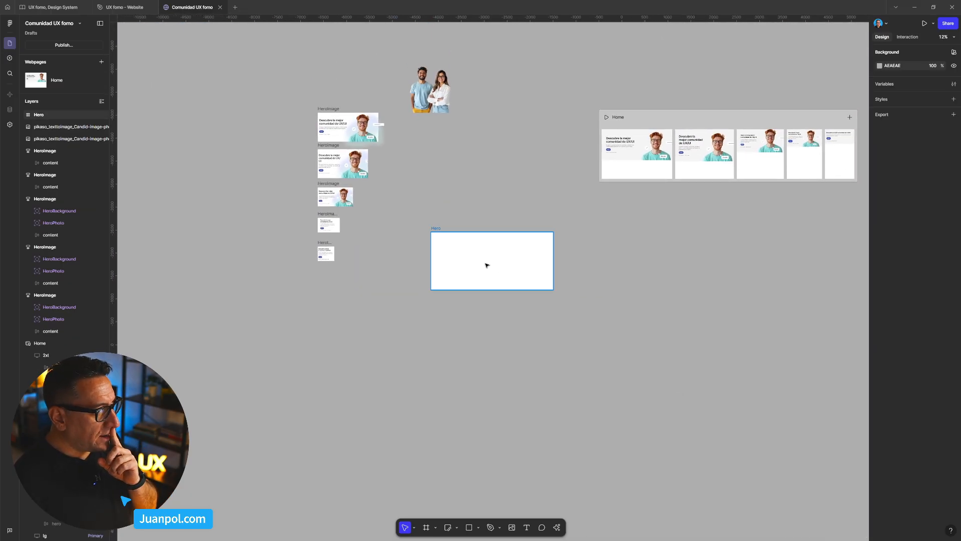
click(503, 327)
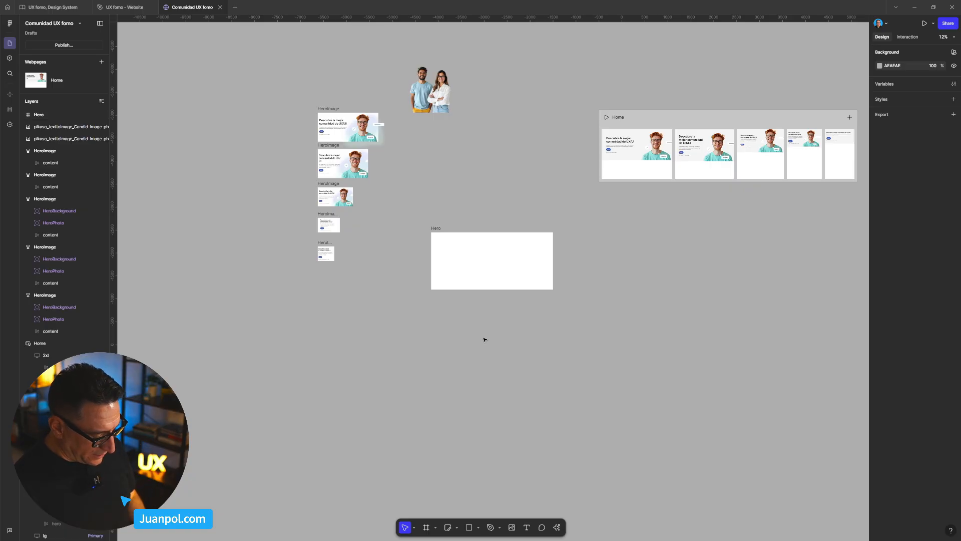
key(f)
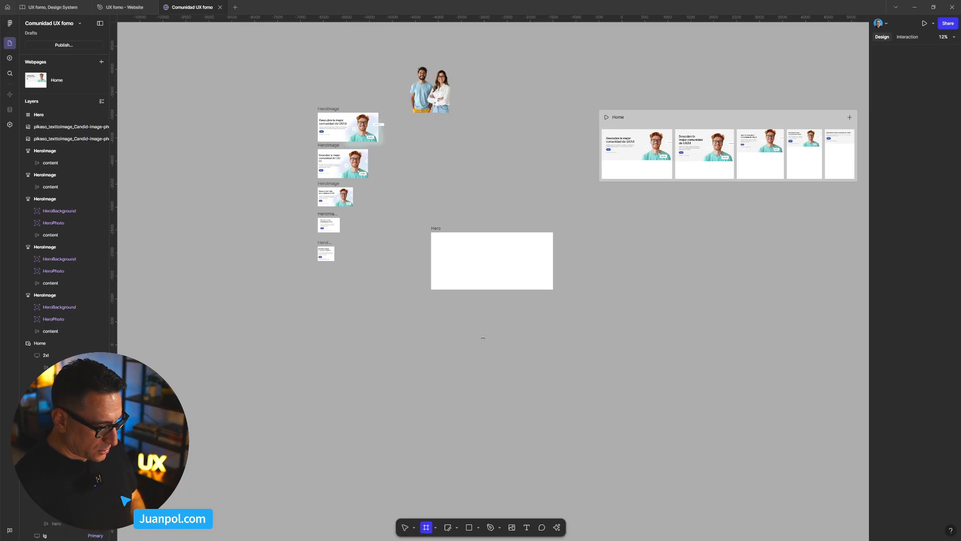
drag(510, 366, 479, 324)
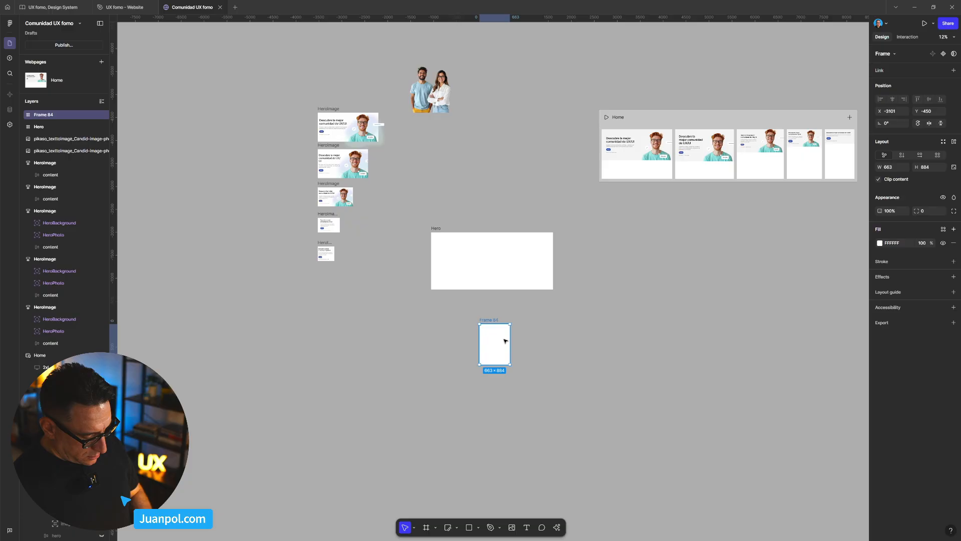
key(ctrl+r)
text(co)
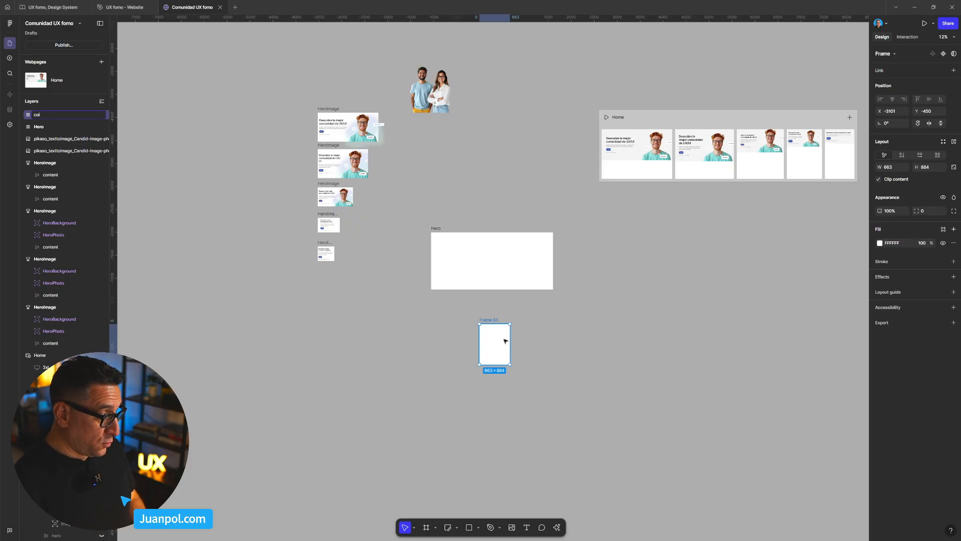
text(l1)
key(Return)
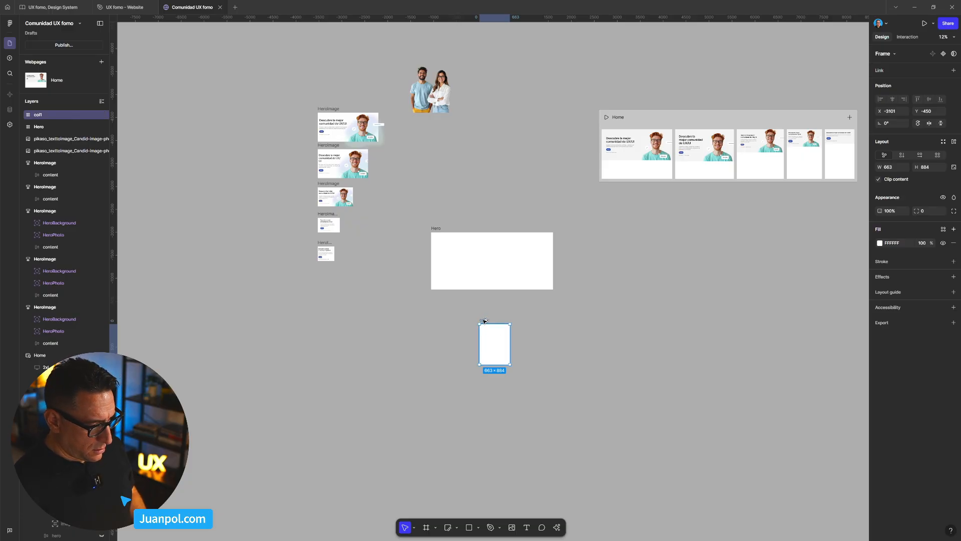
- Duplicate the col1 frame beside itself and rename the copy col2
drag(499, 320, 543, 322)
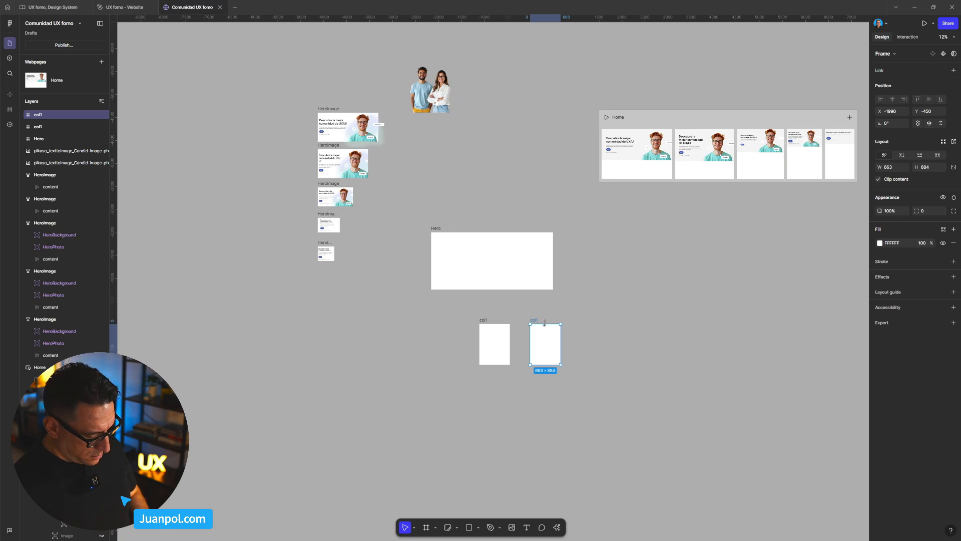
key(ctrl+r)
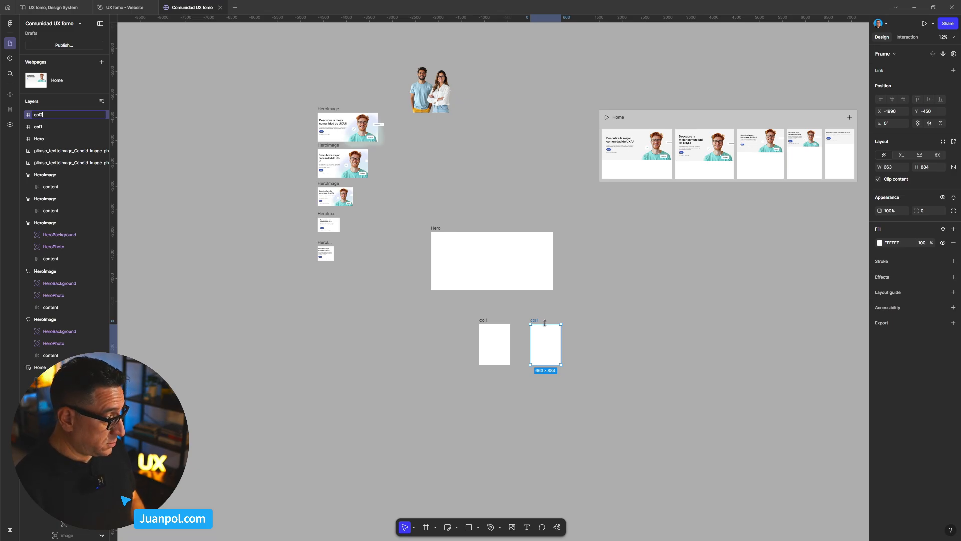
key(Return)
- Fill col1 and col2 with the dusty pink C6B4B4 and move both frames into the Hero frame
click(603, 364)
drag(597, 386, 481, 312)
click(880, 255)
click(793, 302)
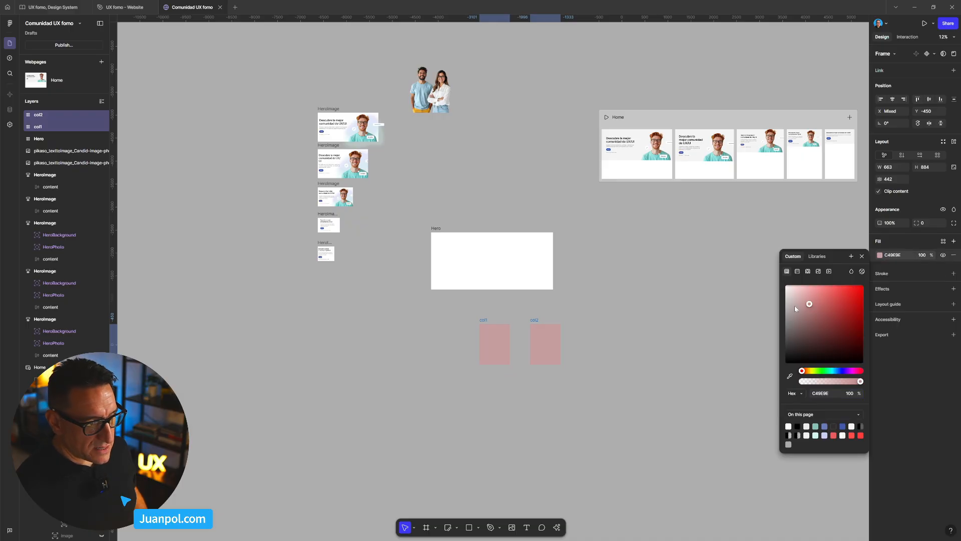
drag(485, 322, 434, 226)
scroll(433, 226, up, 3)
- Undo a trial widening of the Hero frame and apply auto layout to the frame
click(434, 226)
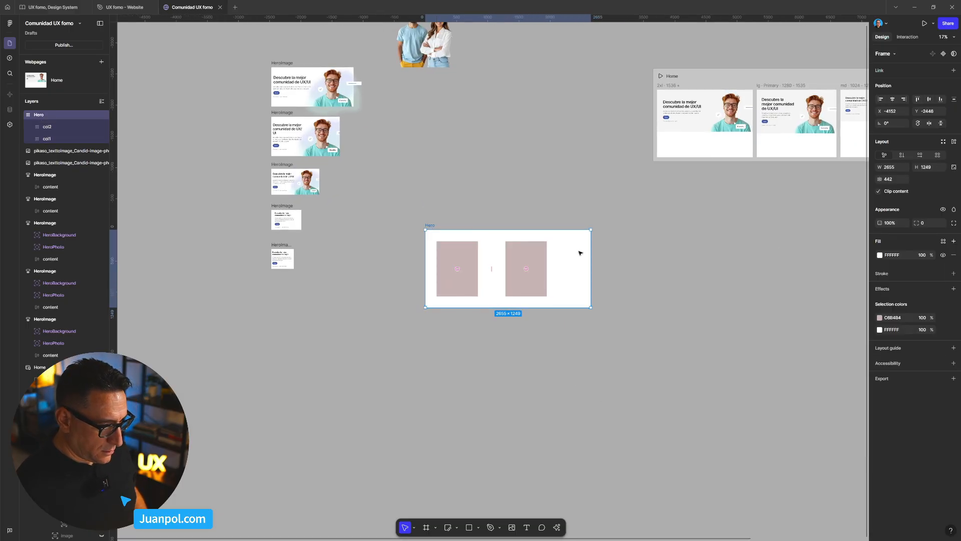
mouse_move(615, 254)
mouse_down()
mouse_move(629, 254)
mouse_move(611, 254)
mouse_up()
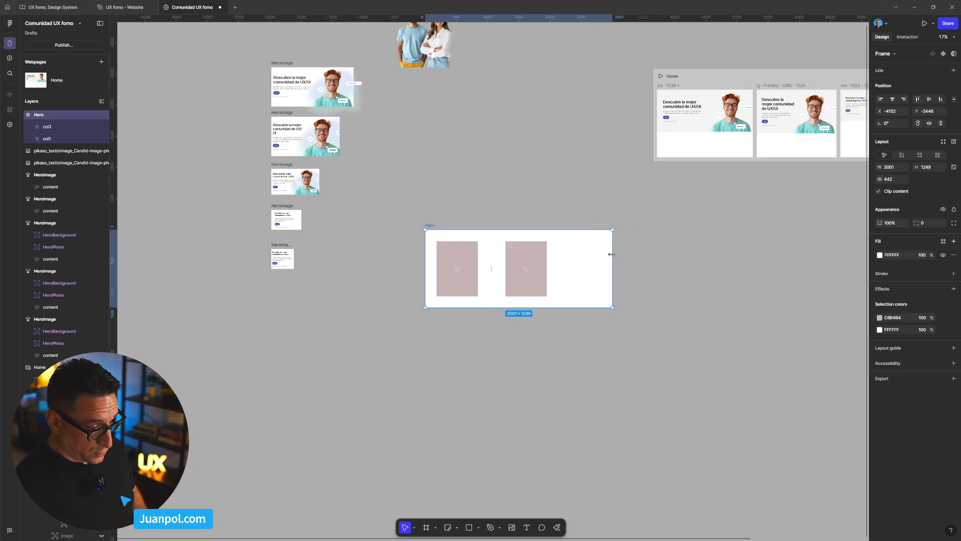
key(ctrl+z)
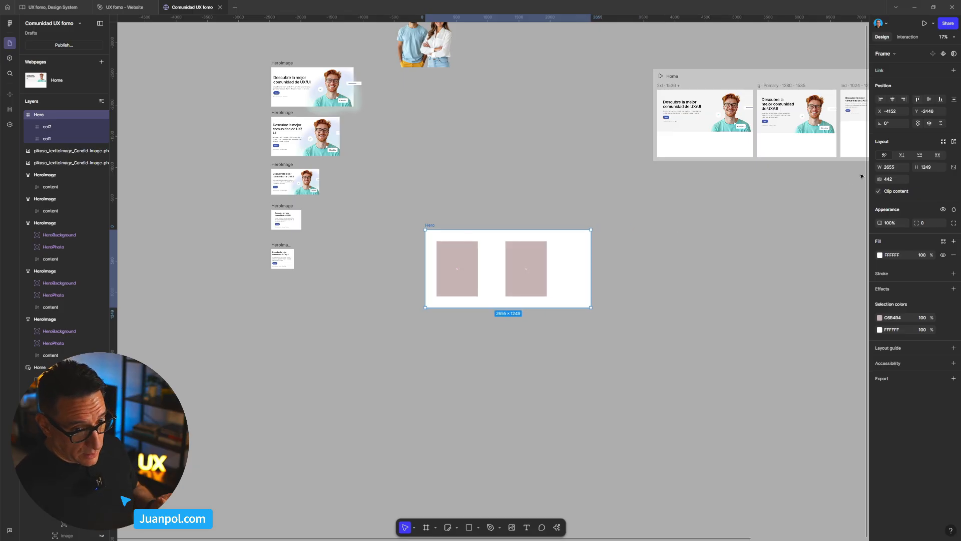
click(954, 142)
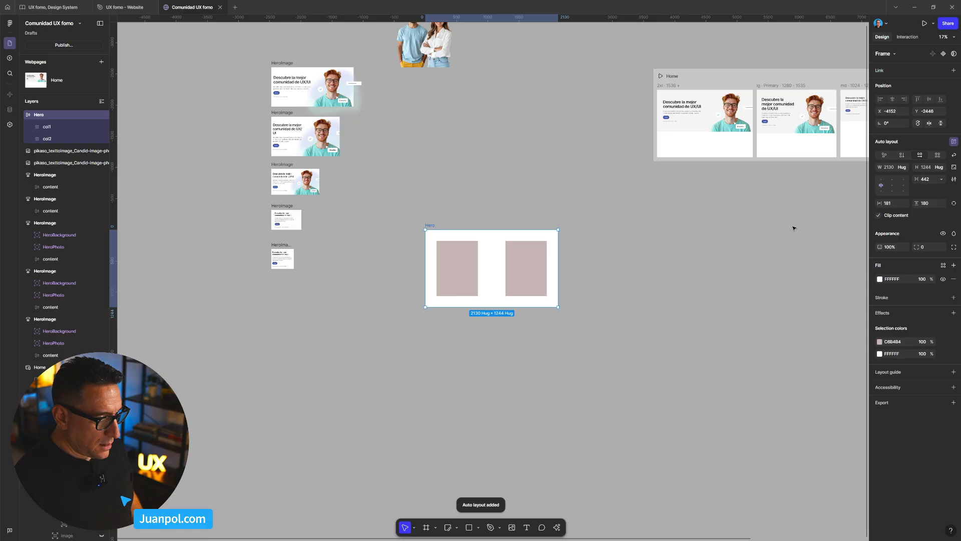
- Set both the width and height of col1 and col2 inside the Hero frame to Fill container
key(Return)
scroll(551, 299, up, 5)
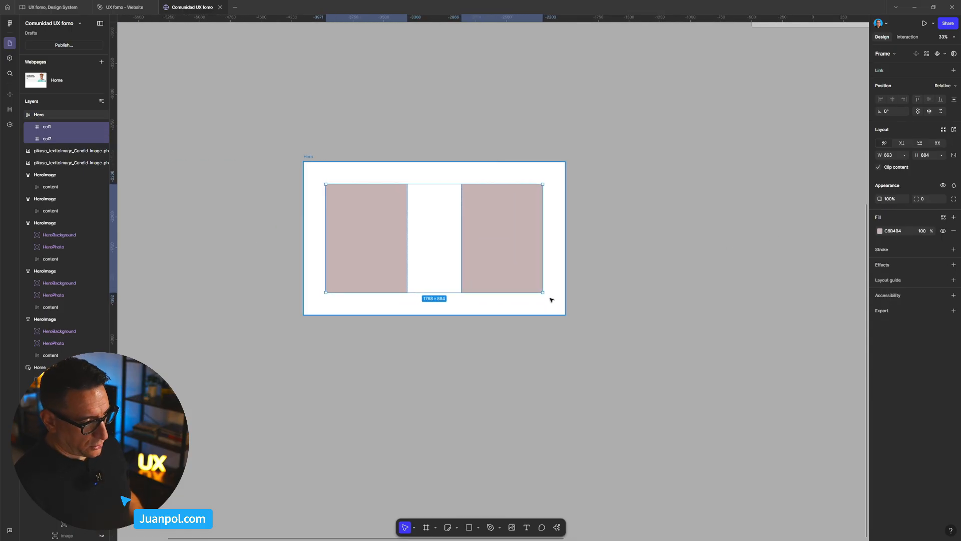
click(905, 155)
click(912, 165)
click(940, 156)
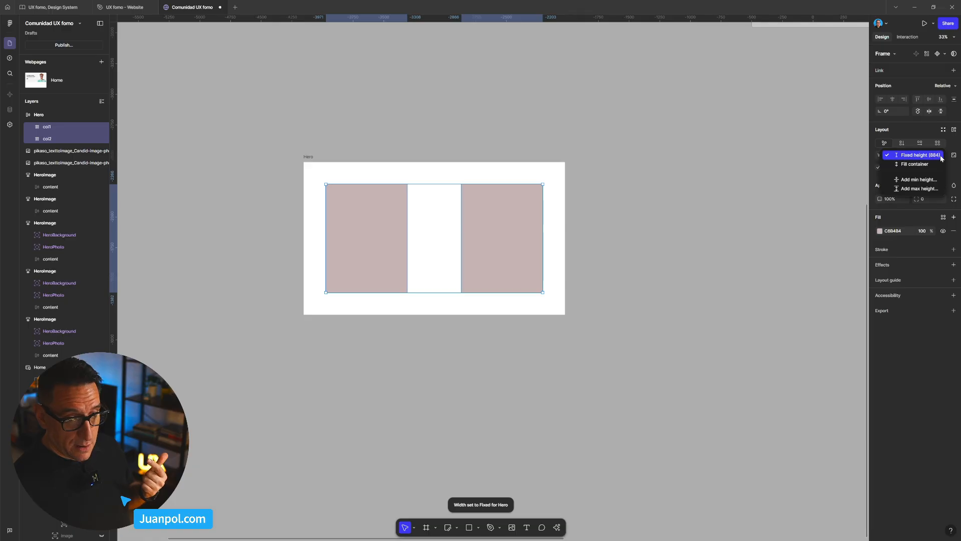
click(940, 165)
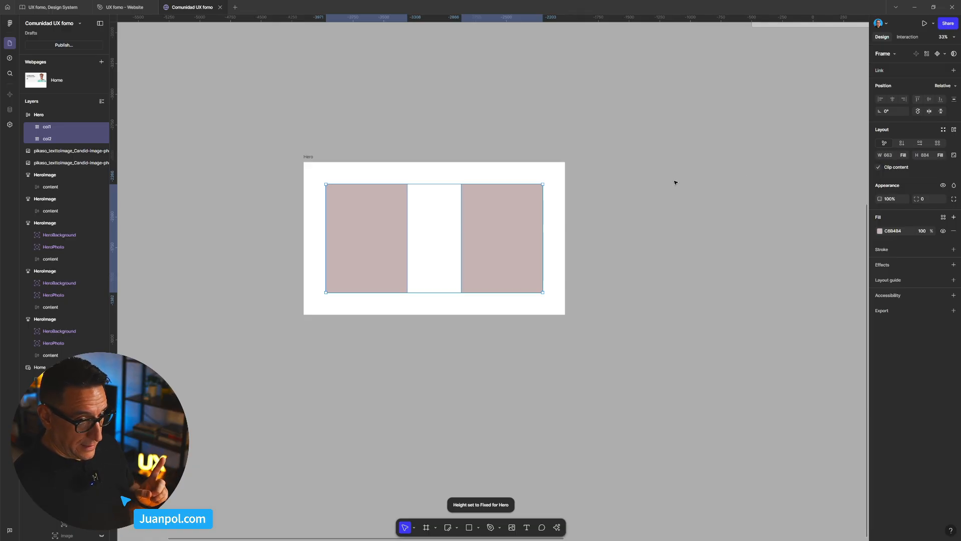
- Widen the Hero frame to about 3117 and set its vertical and horizontal auto layout padding to 0
click(311, 157)
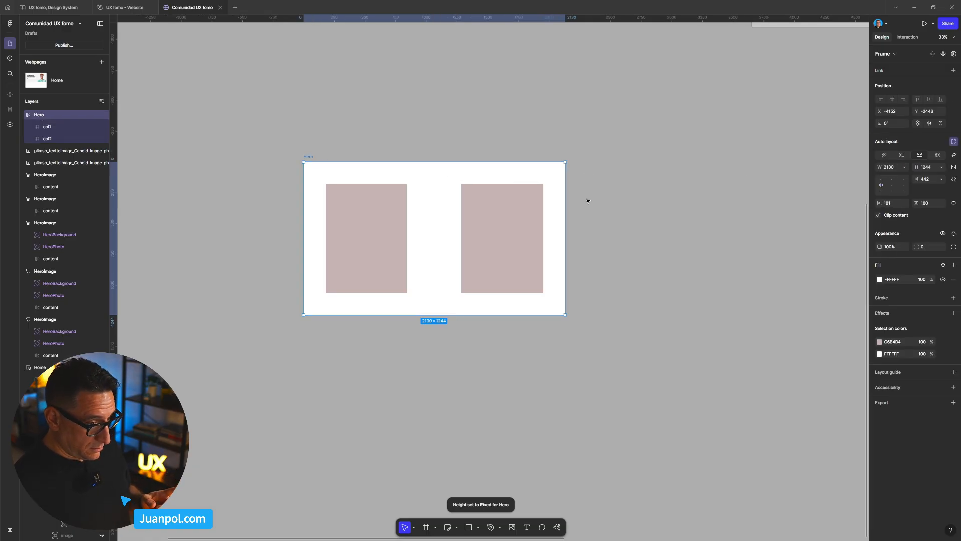
drag(563, 199, 686, 206)
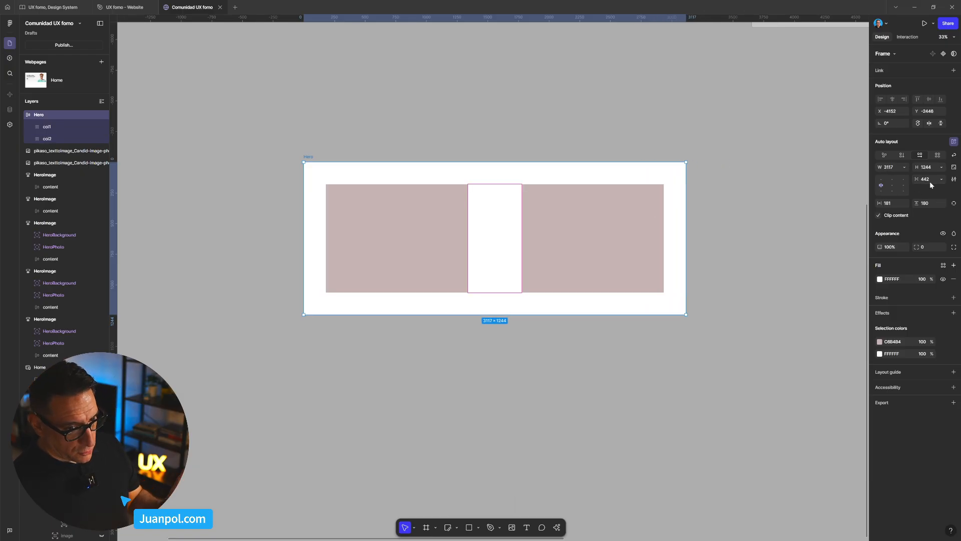
click(932, 203)
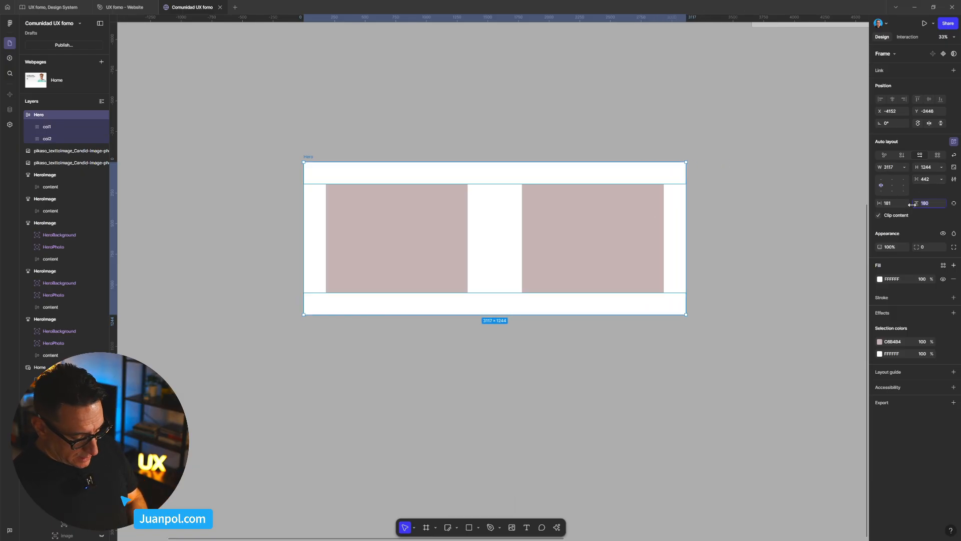
text(0)
key(Return)
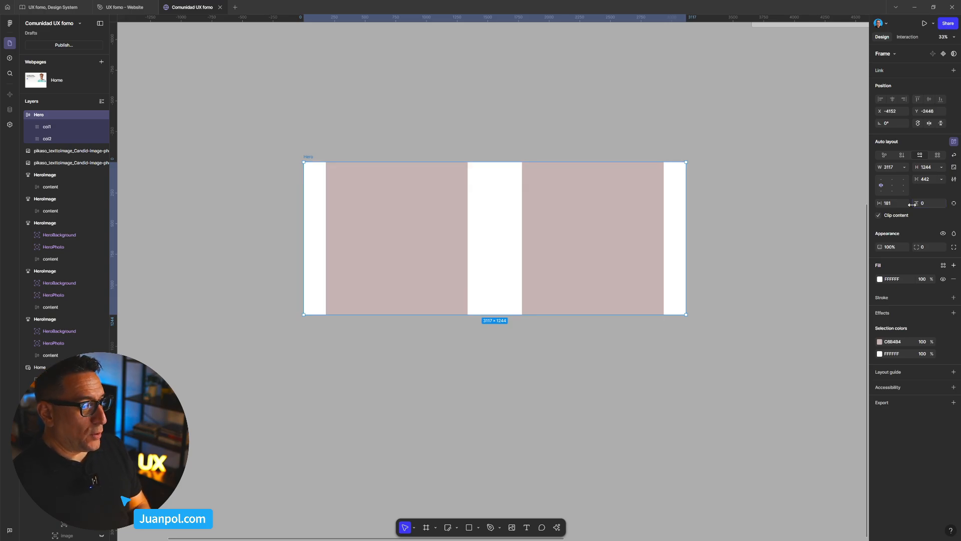
click(896, 204)
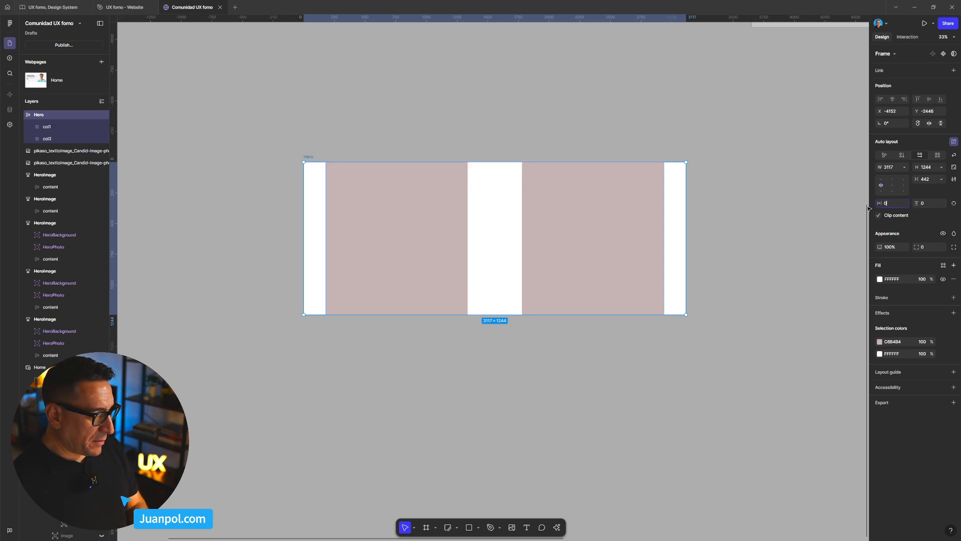
text(0)
key(Return)
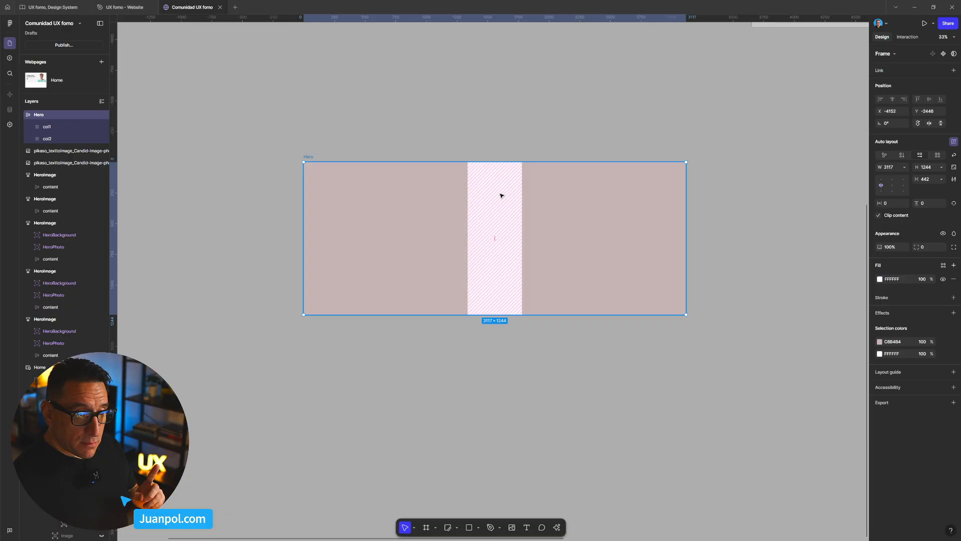
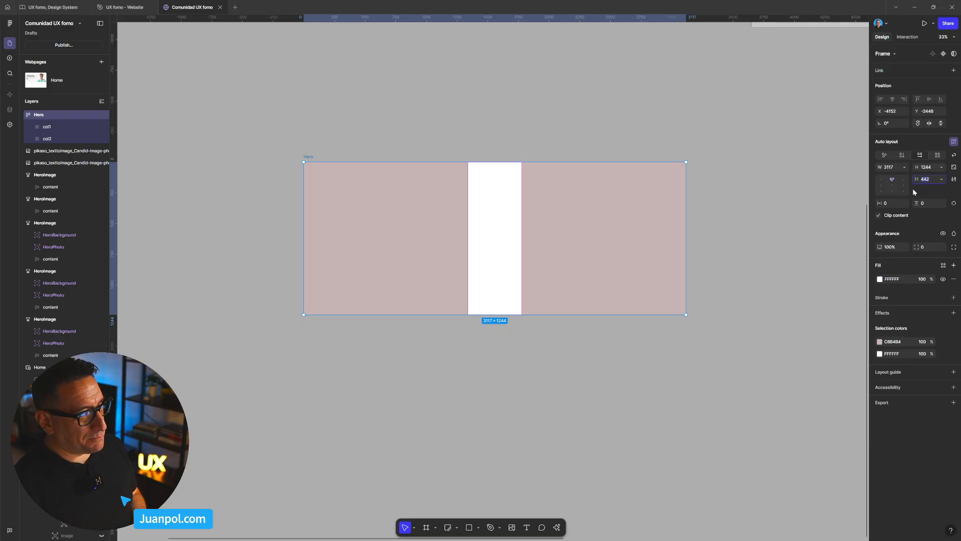
- Set the Hero frame's auto layout gap to 0 and change the col2 fill to the stronger pink DA9393
key(Return)
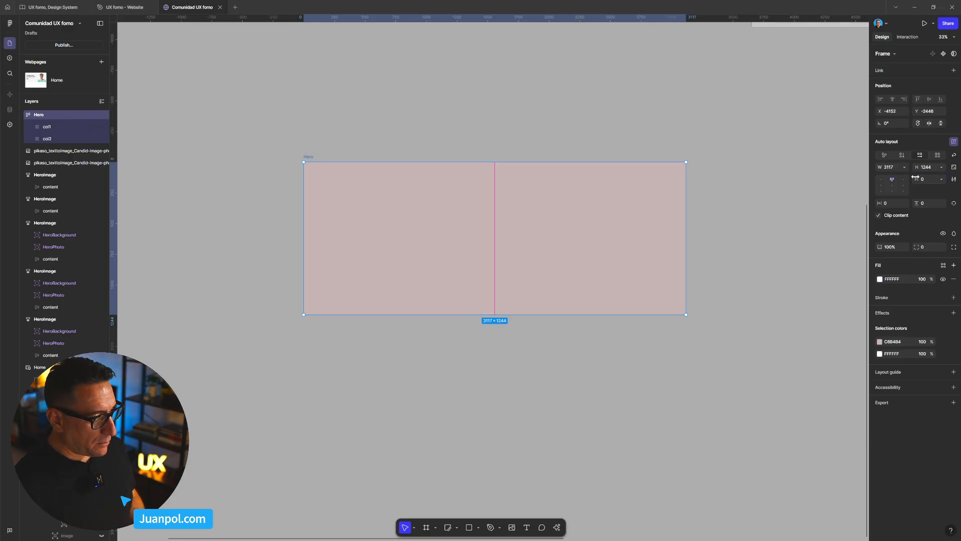
click(643, 205)
click(879, 230)
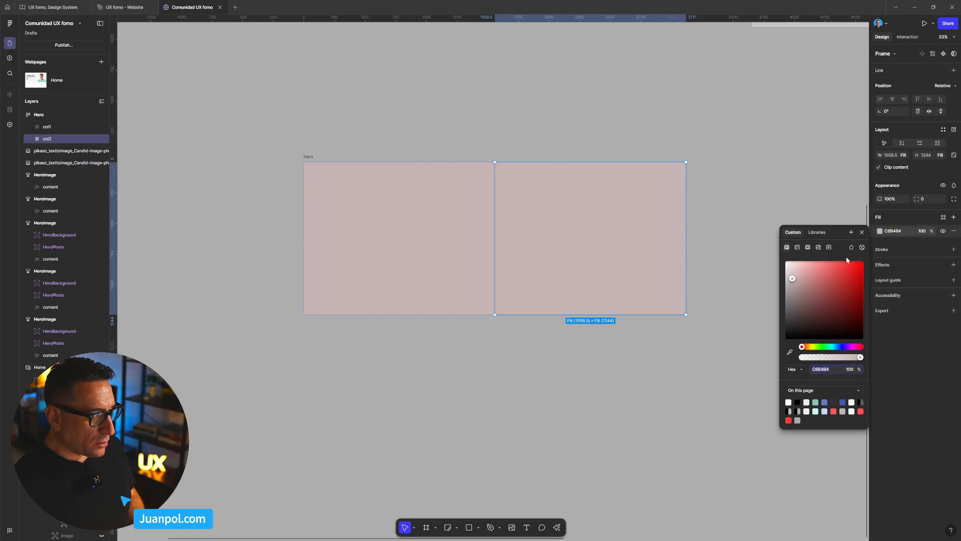
drag(813, 273, 809, 274)
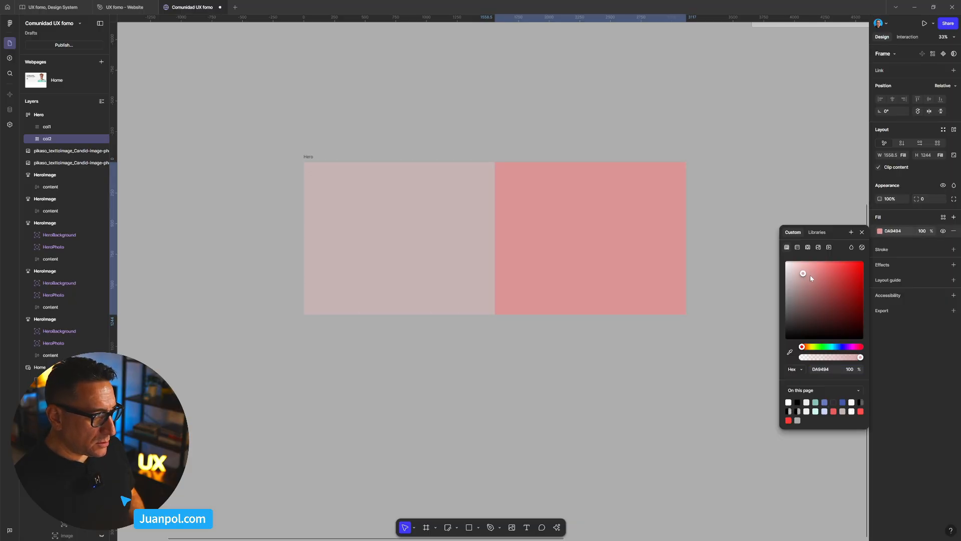
click(754, 207)
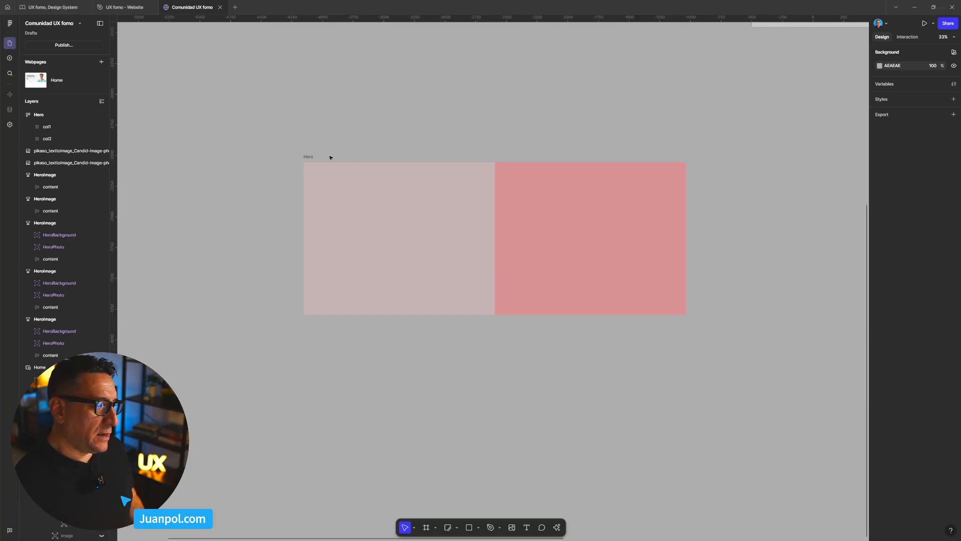
- Set the auto layout gap between the two columns of the Hero frame to 24
click(311, 157)
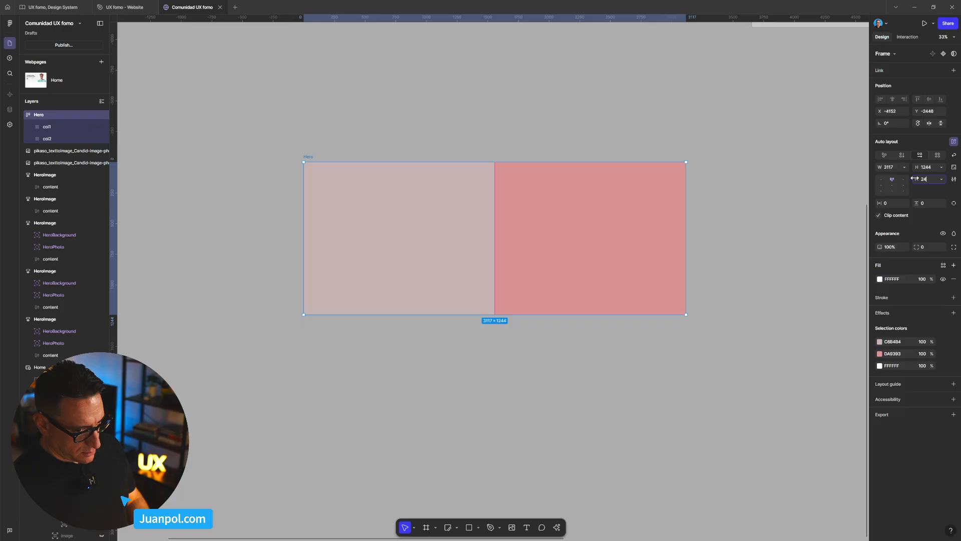
key(Return)
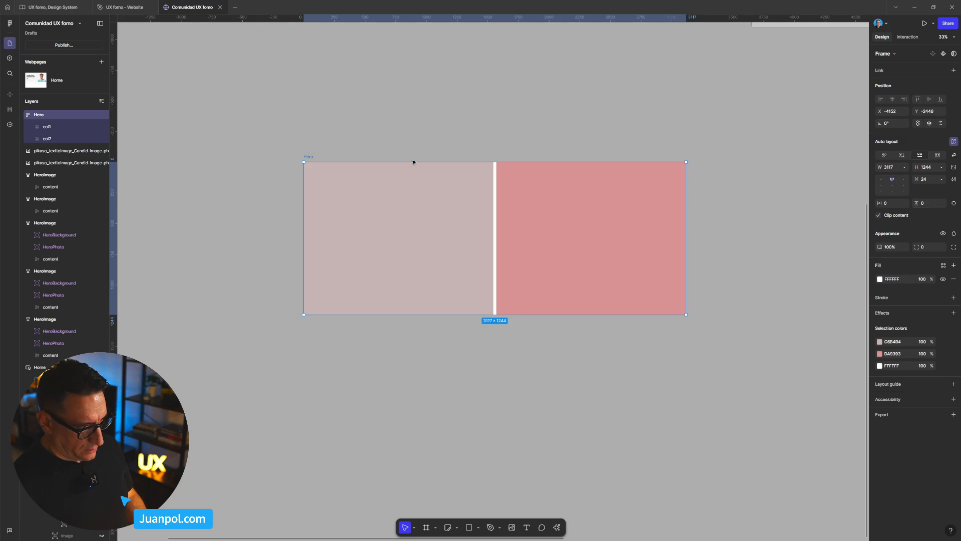
click(319, 157)
click(311, 157)
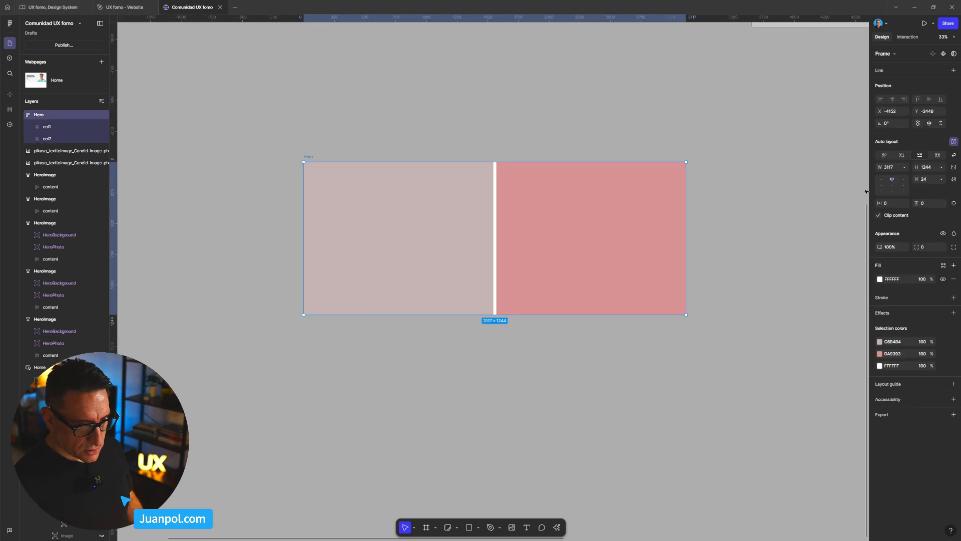
- Check the width of the Home page's 2xl breakpoint and set the Hero frame's width to 1536 to match it
scroll(776, 235, down, 5)
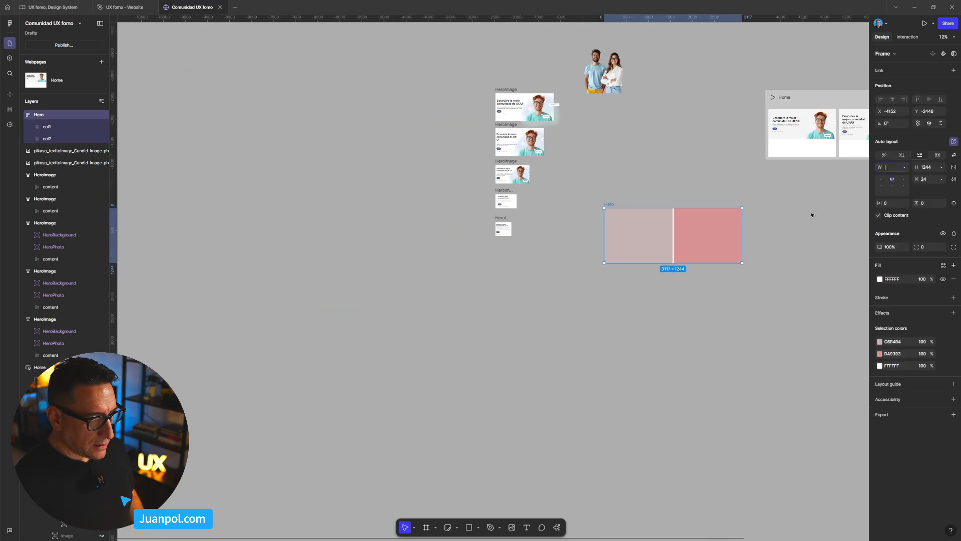
drag(799, 229, 642, 326)
scroll(621, 258, up, 5)
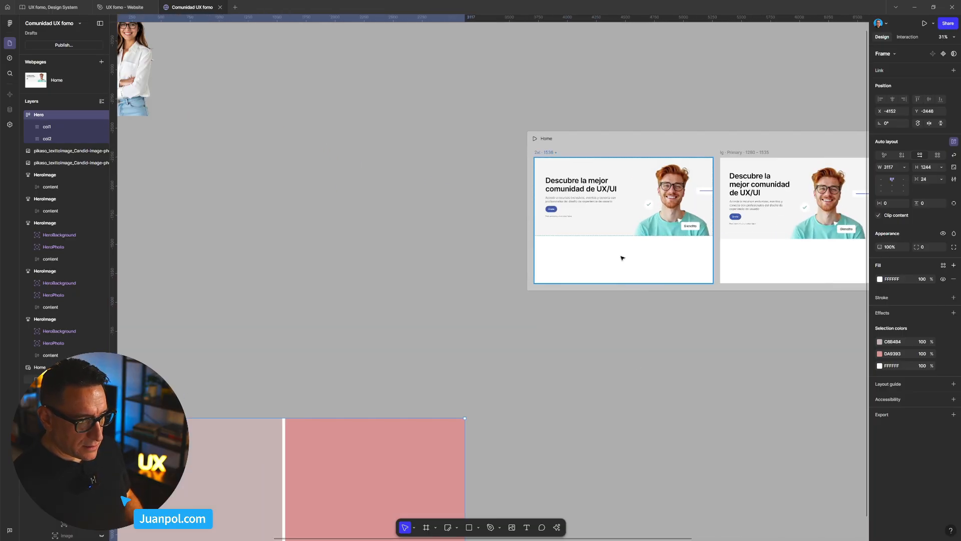
click(620, 258)
key(shift+2)
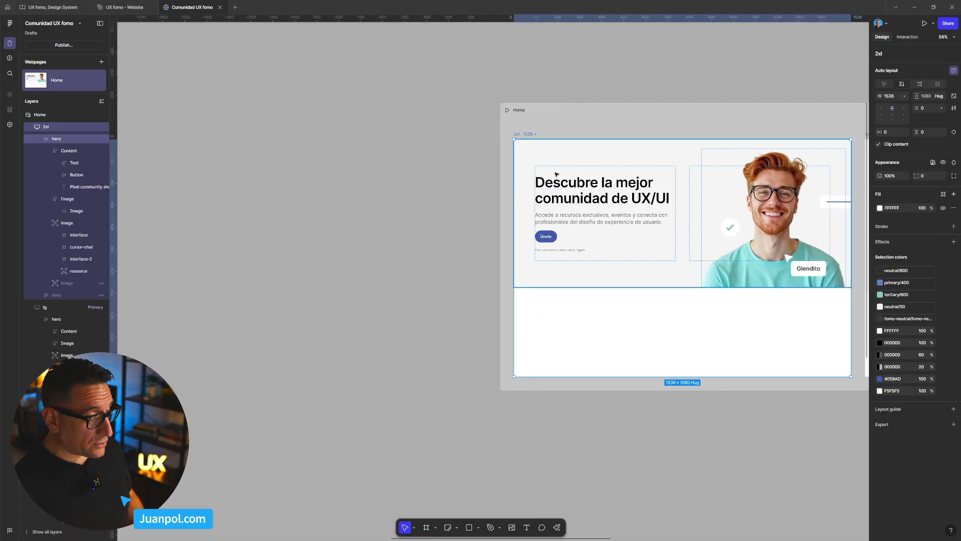
scroll(550, 181, down, 5)
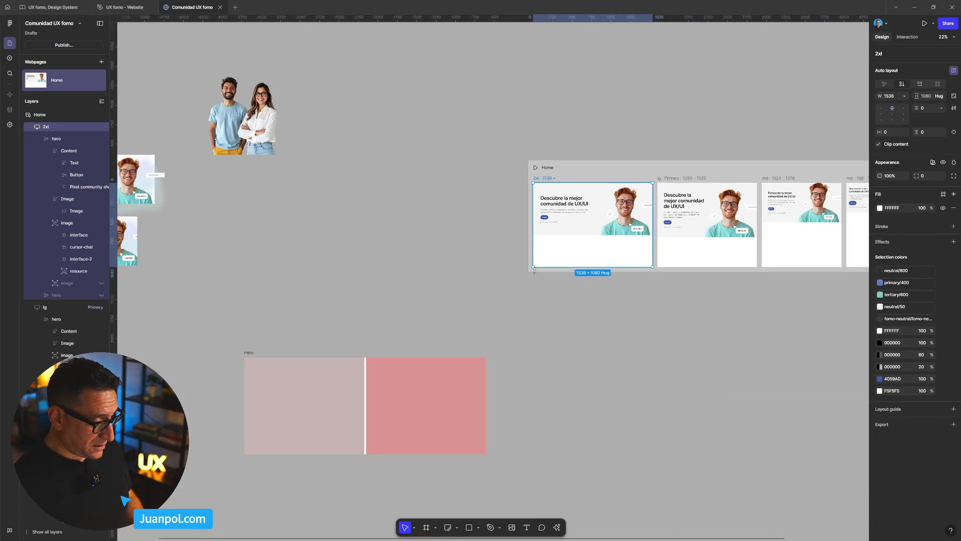
click(246, 360)
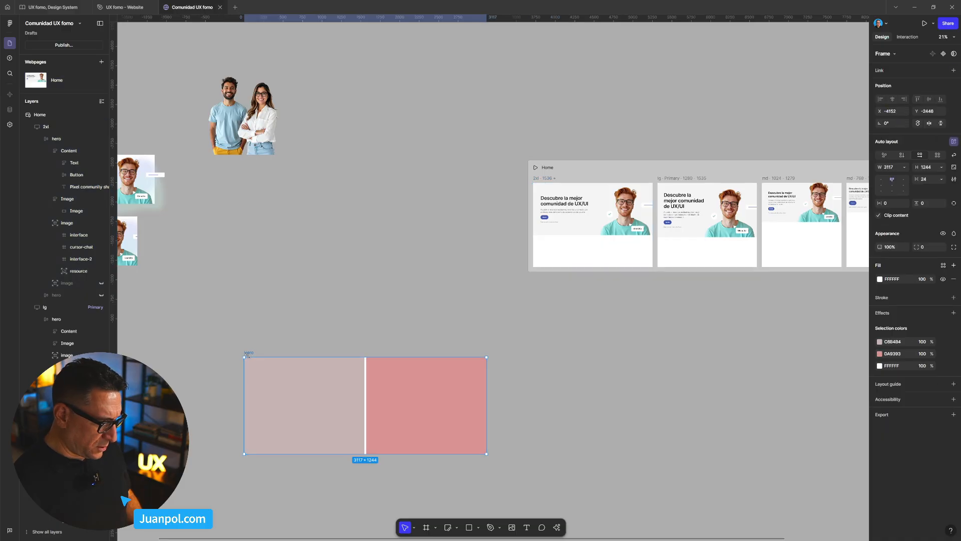
click(893, 167)
text(1536)
key(Return)
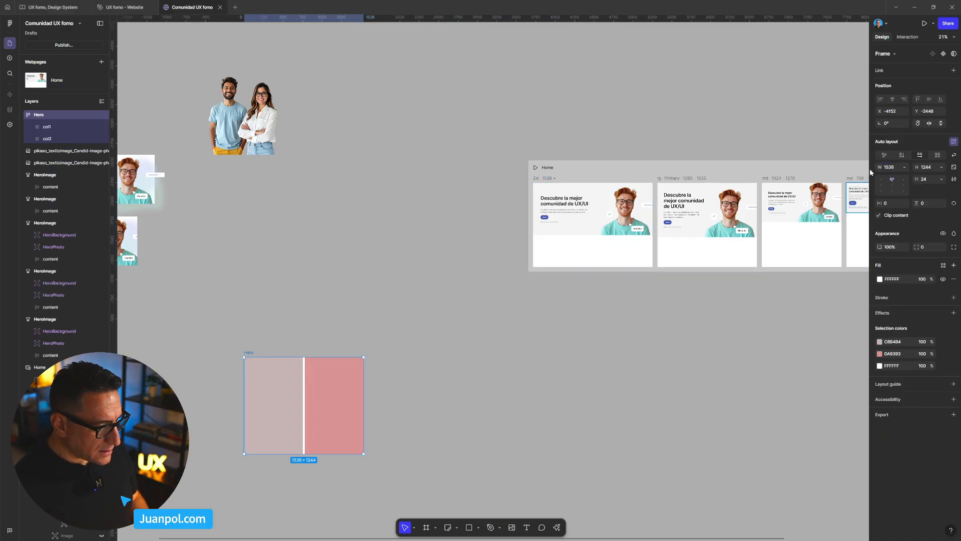
- Move the Hero frame directly below the Home page's 2xl breakpoint and set its column gap to 32
drag(249, 352, 536, 299)
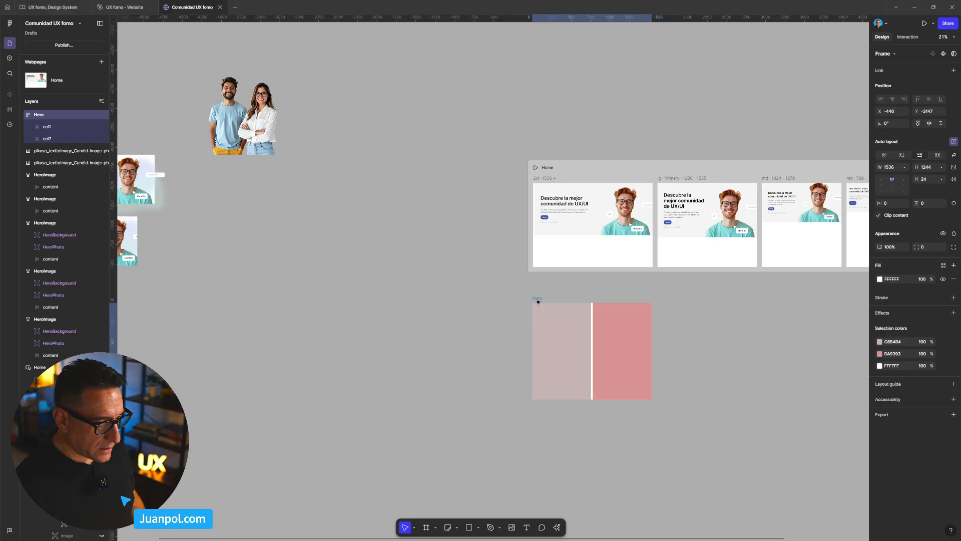
scroll(637, 445, up, 5)
scroll(623, 437, down, 3)
scroll(622, 437, up, 4)
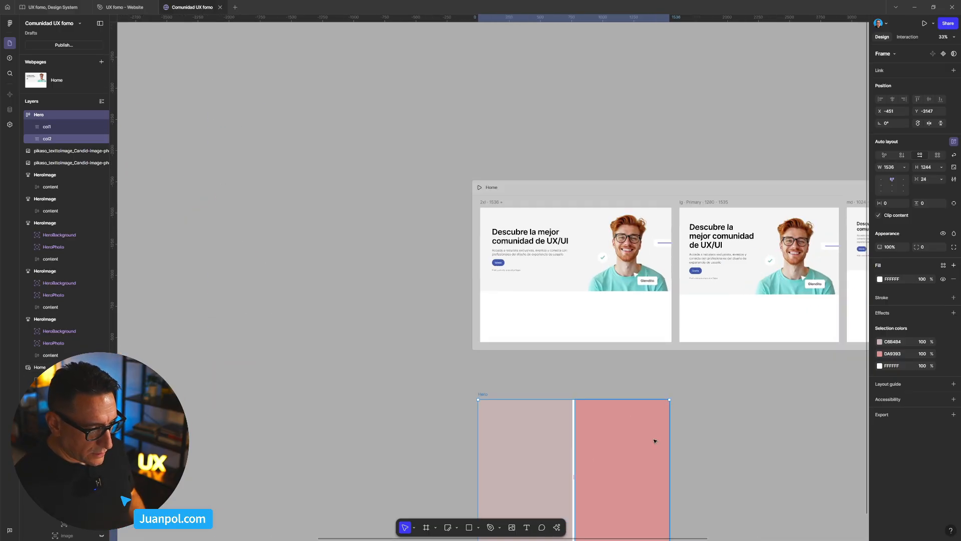
scroll(654, 440, down, 3)
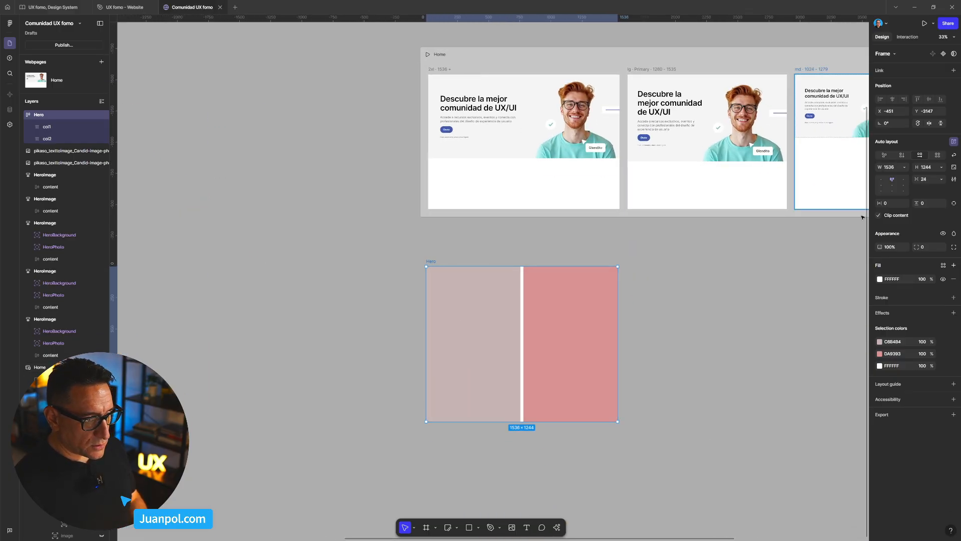
key(Return)
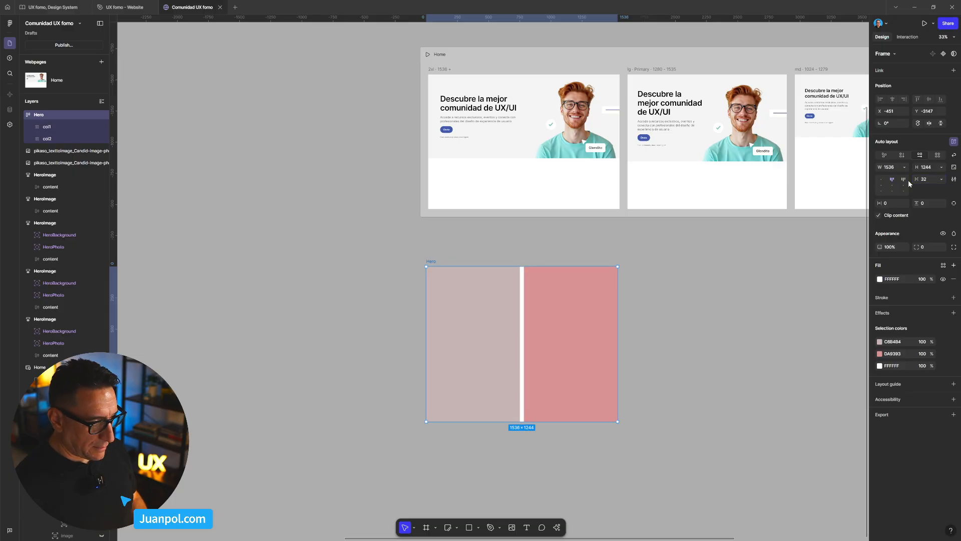
click(436, 248)
click(486, 379)
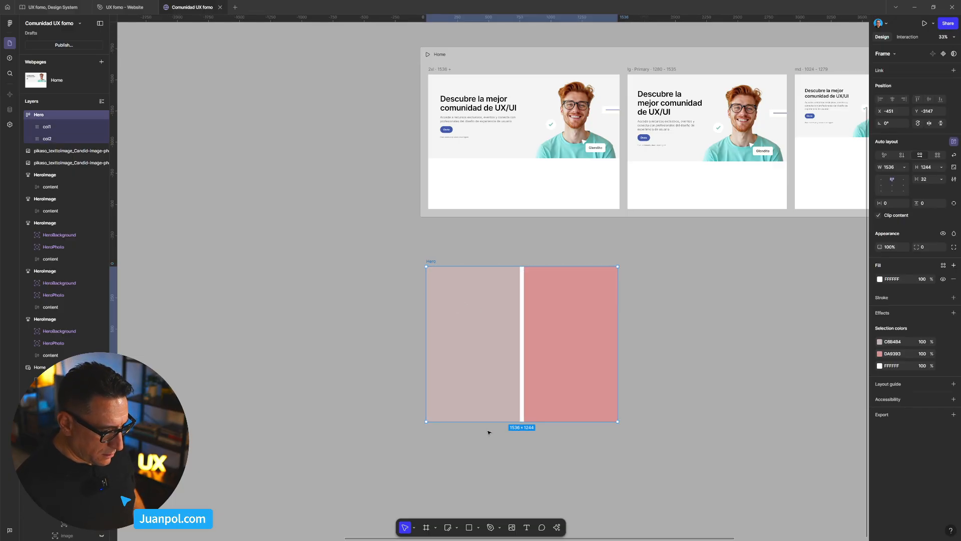
- Reduce the Hero frame's height to about 581 by raising its lower edge
drag(488, 421, 495, 339)
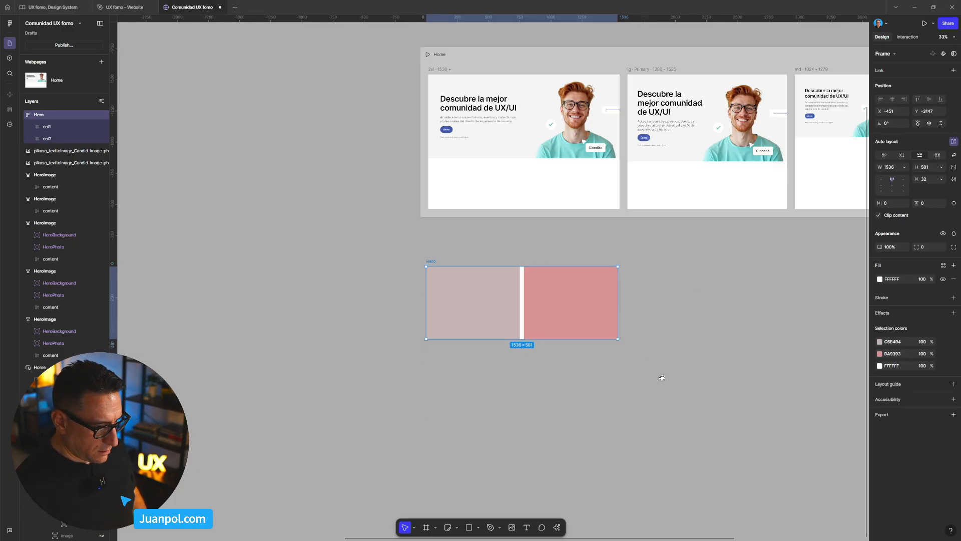
drag(661, 377, 577, 393)
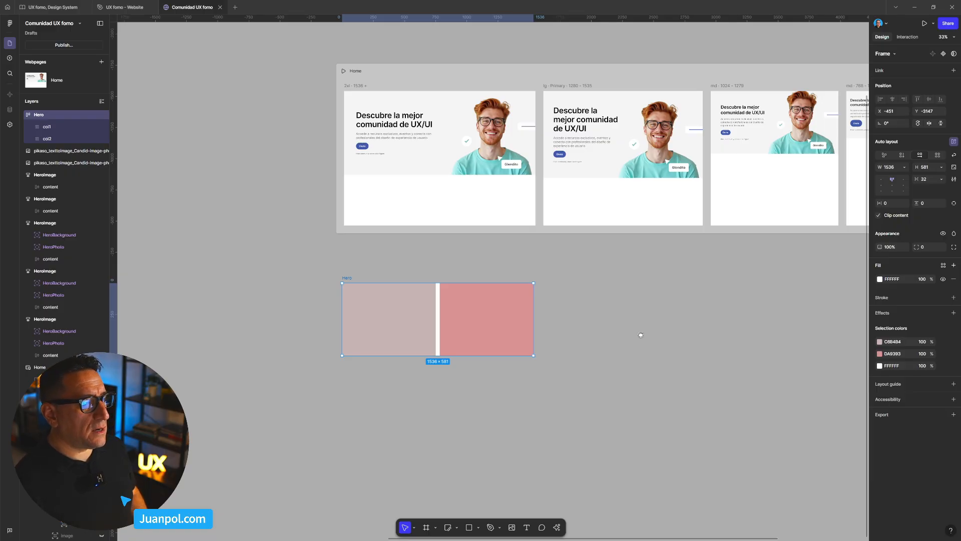
drag(639, 333, 563, 374)
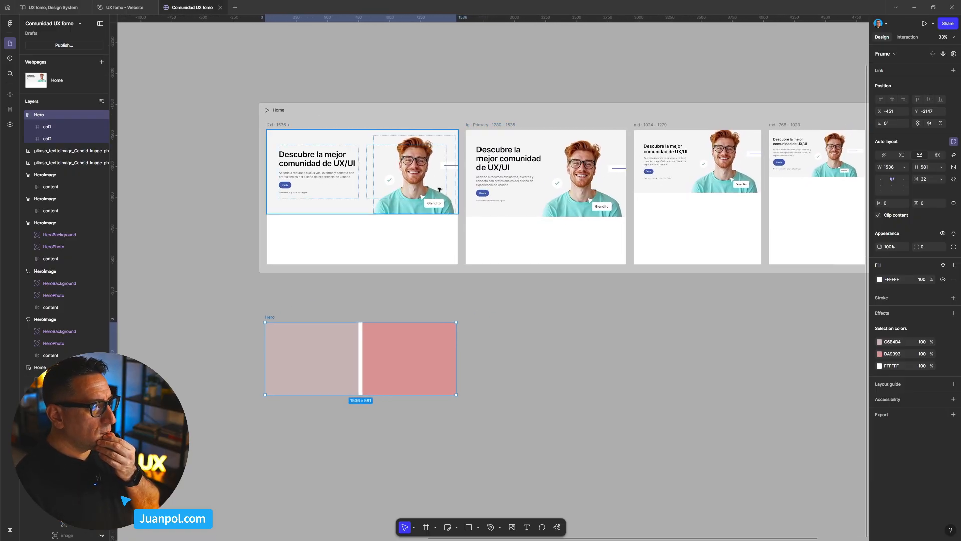
- Compare the 2xl breakpoint with the Hero frame and set the Hero's column gap back to 24
click(282, 126)
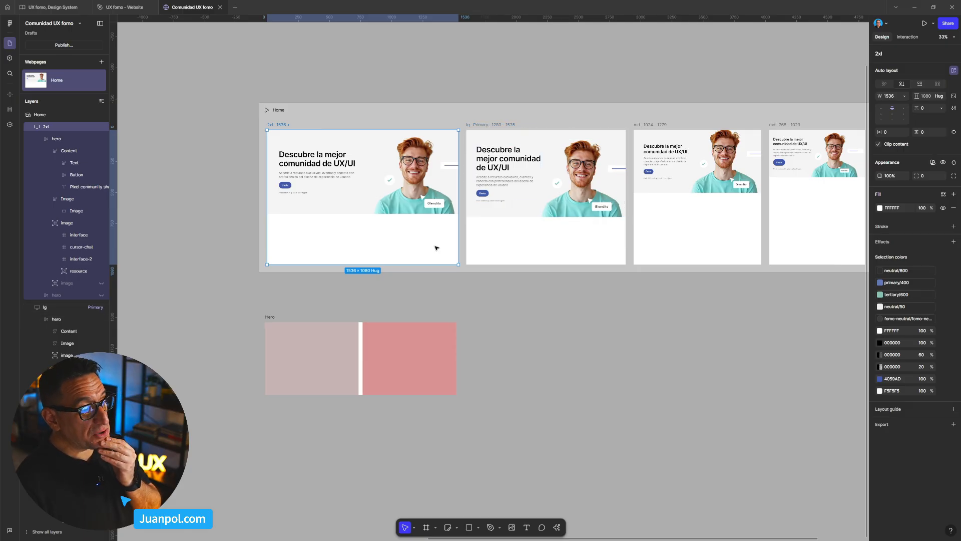
click(270, 317)
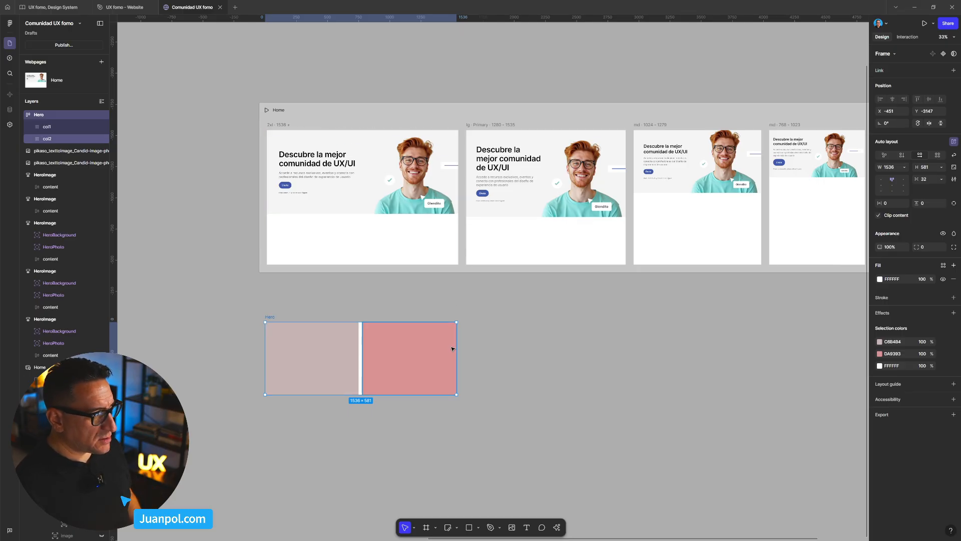
scroll(516, 262, down, 3)
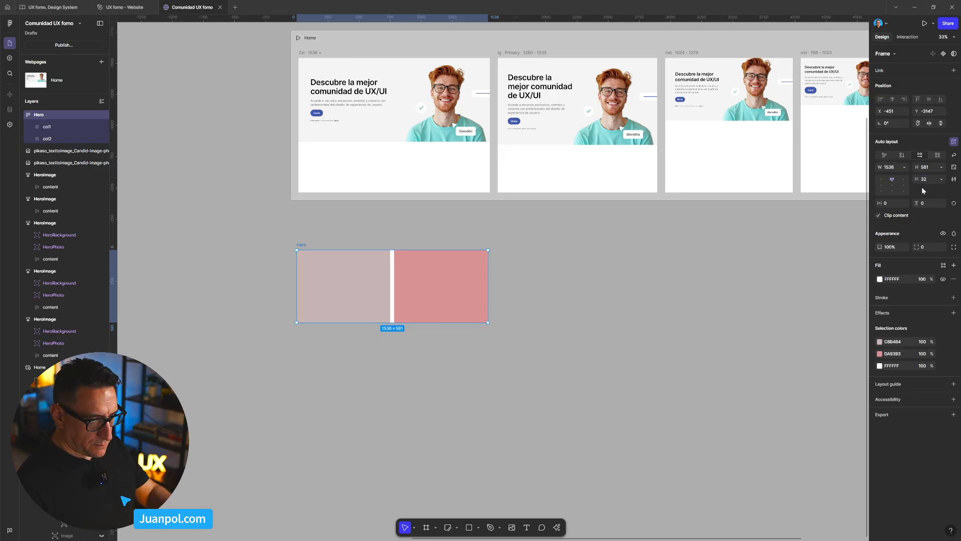
key(BackSpace)
key(BackSpace)
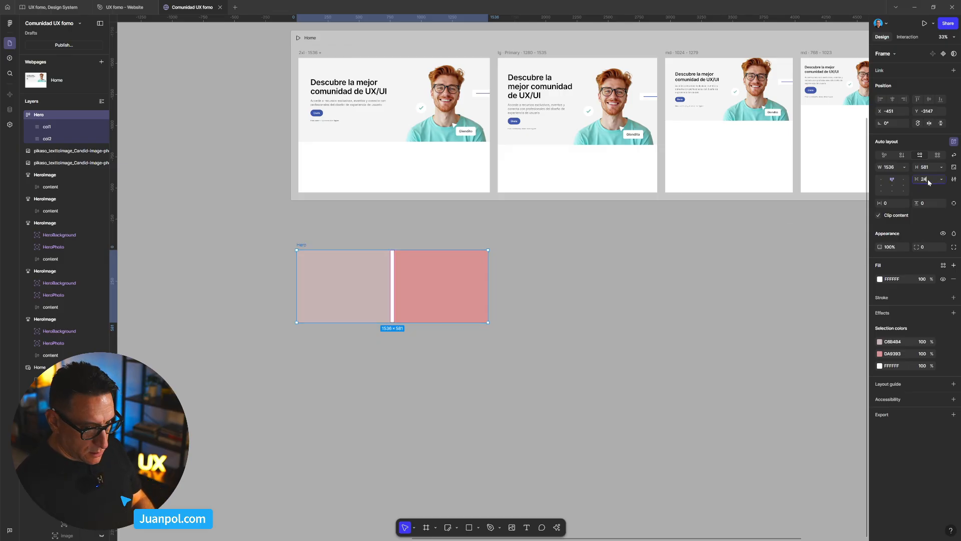
key(Return)
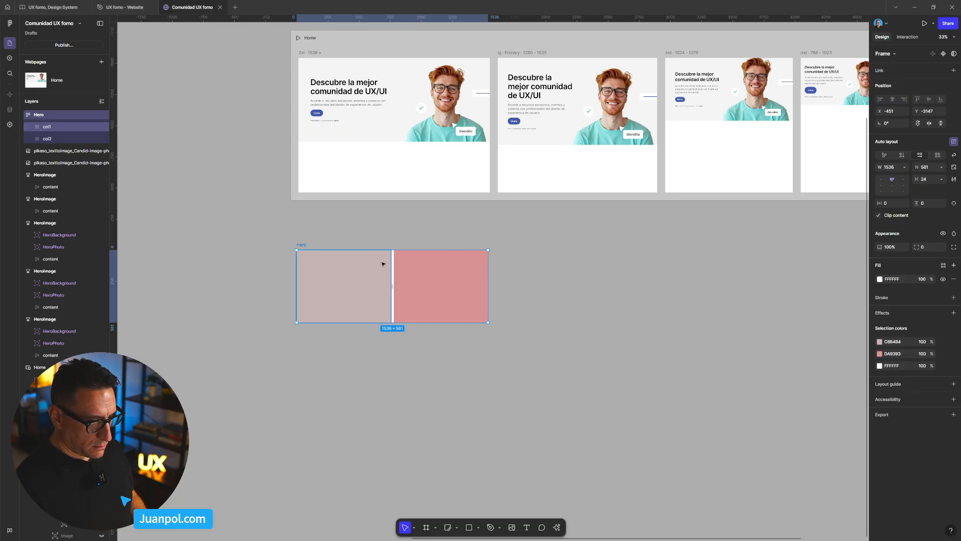
- Move the Hero frame into the empty canvas area between the HeroImage frames and the Home page
scroll(432, 325, down, 4)
drag(529, 362, 773, 345)
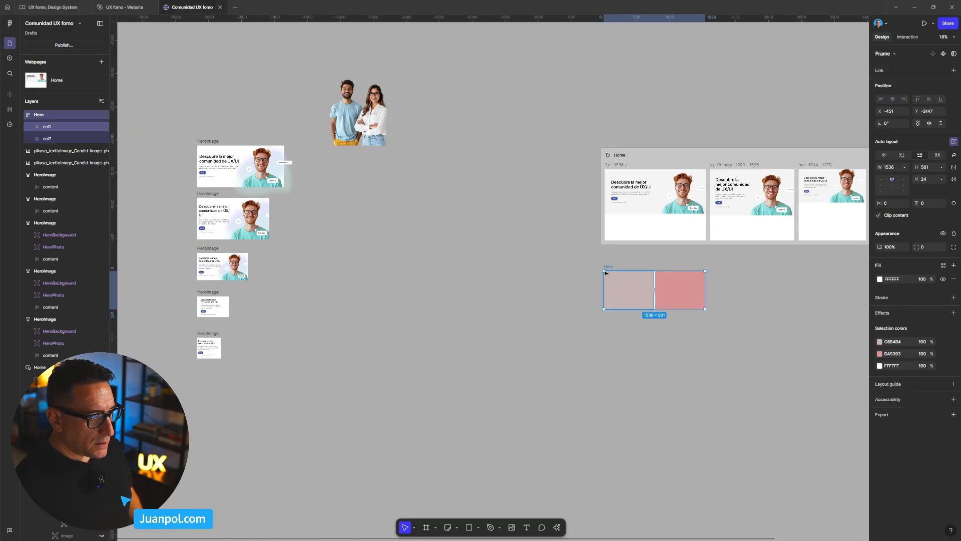
drag(605, 273, 439, 256)
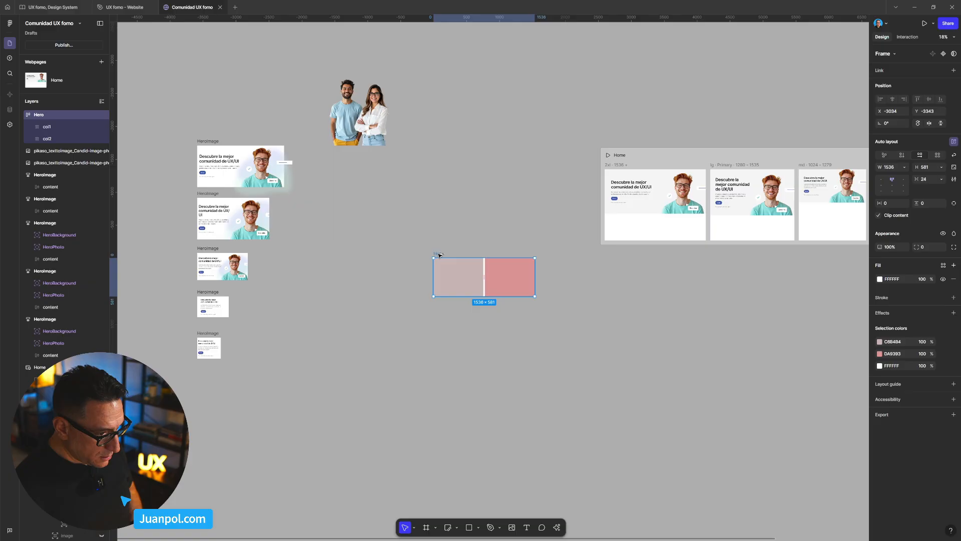
key(shift+space)
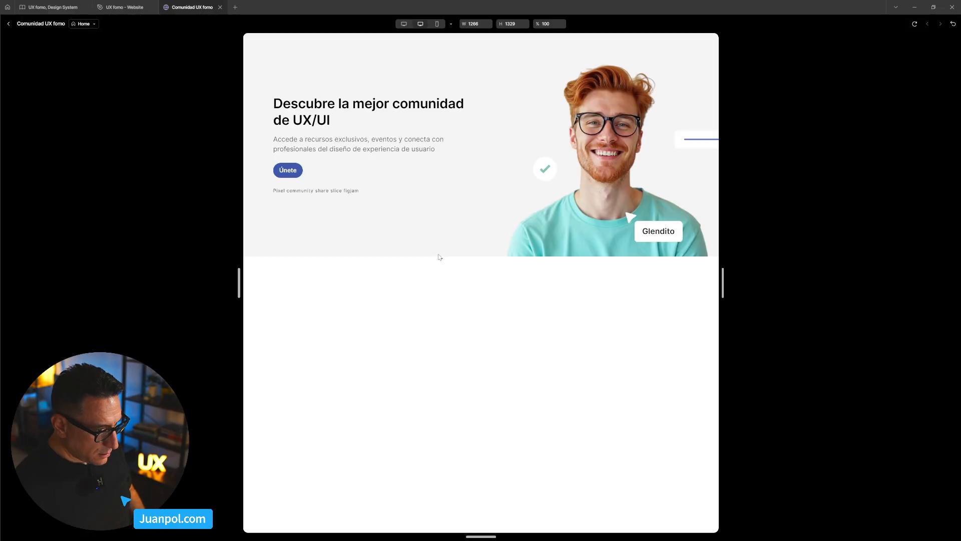
click(10, 24)
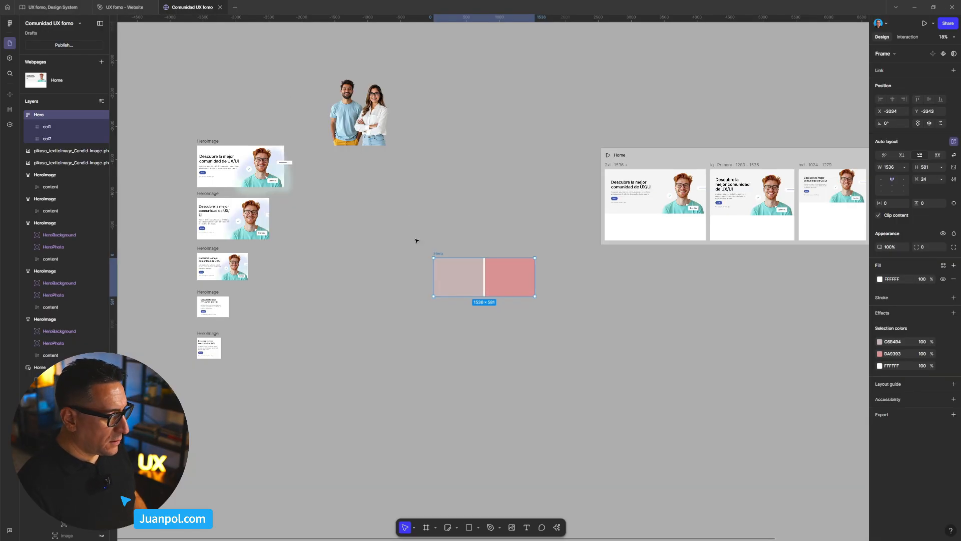
- Convert the Hero frame into a main component
shift+click(440, 255)
click(439, 254)
key(ctrl+alt+k)
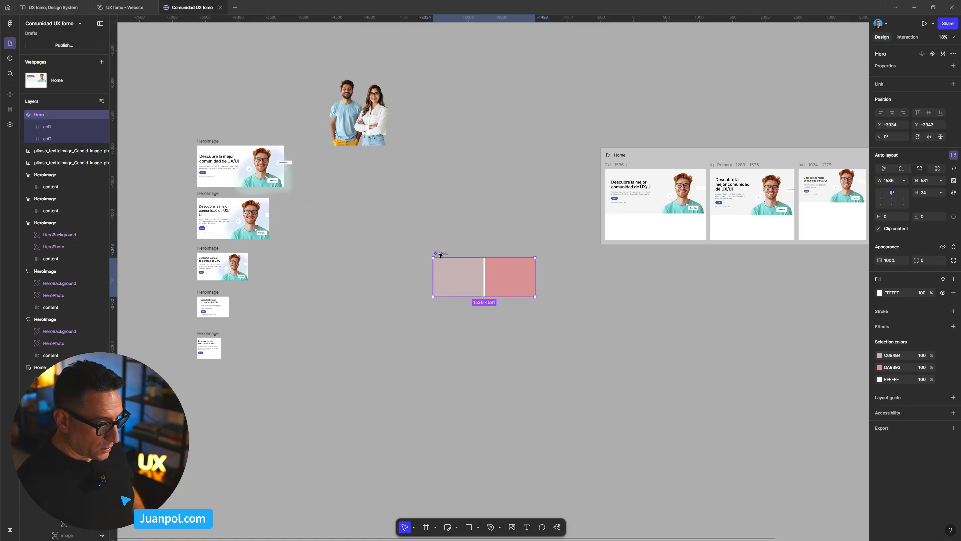
scroll(474, 253, up, 5)
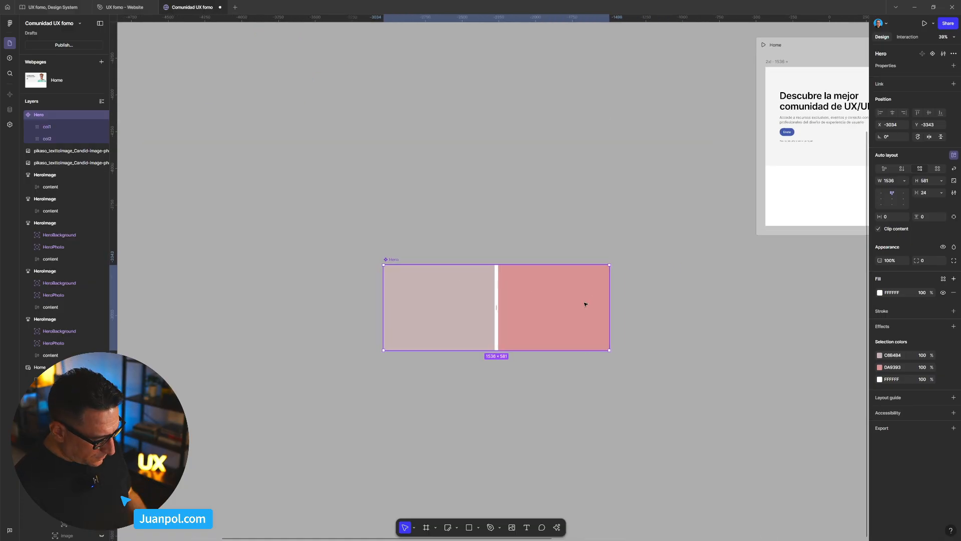
scroll(584, 302, down, 6)
scroll(583, 303, right, 3)
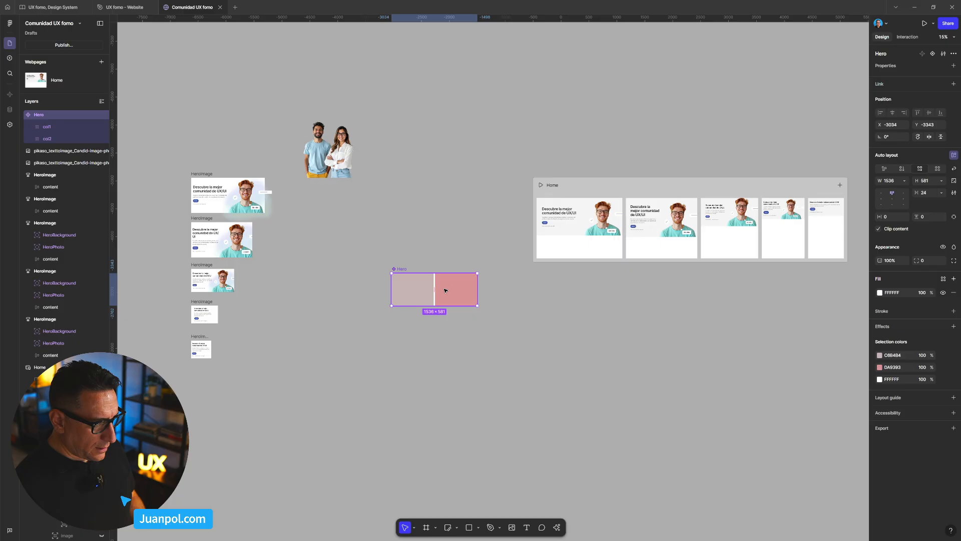
- Place an instance of the Hero component above the Home page breakpoints and narrow it to about 1229
drag(421, 281, 699, 151)
drag(793, 149, 633, 172)
scroll(559, 206, up, 5)
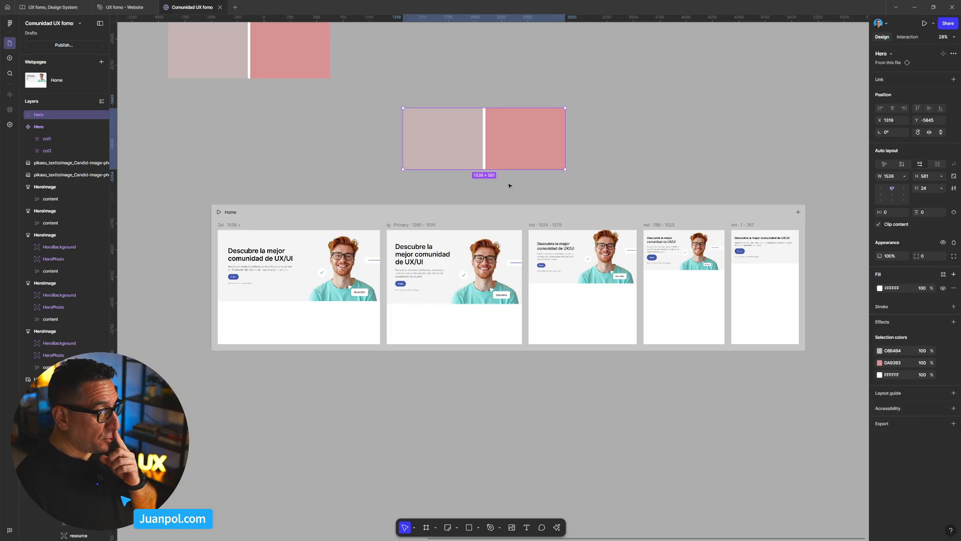
drag(567, 159, 533, 159)
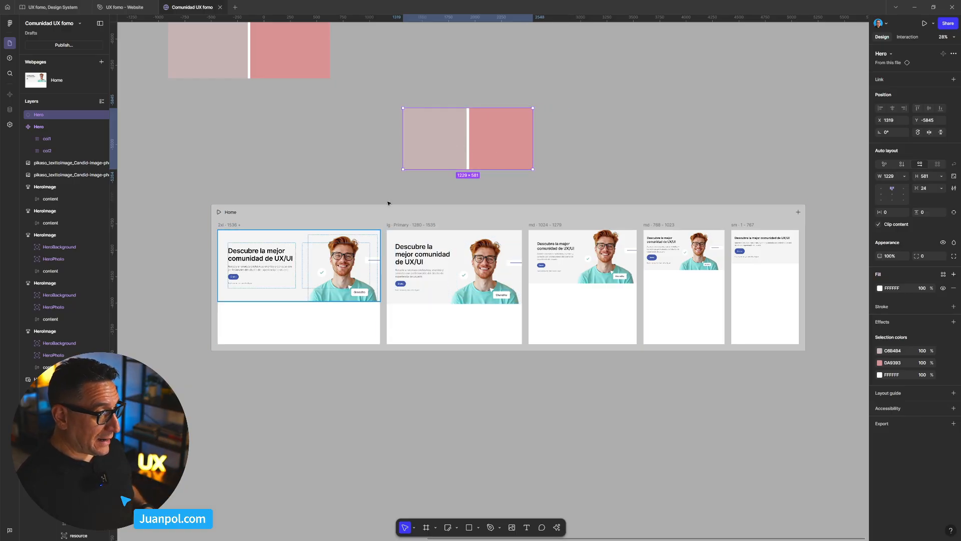
- Place the Hero instance below the existing hero in the lg Primary breakpoint and set its width to Fill container
drag(412, 165, 413, 302)
click(439, 359)
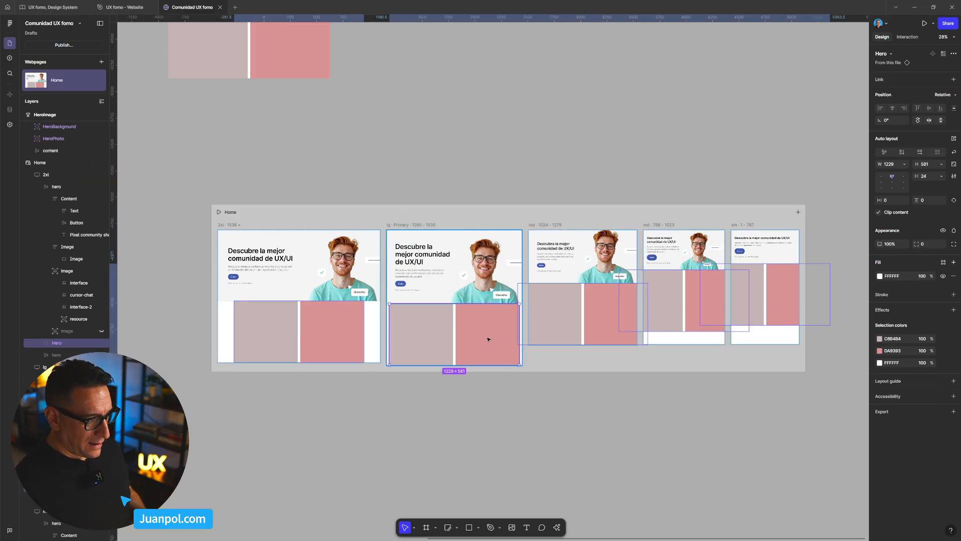
click(905, 164)
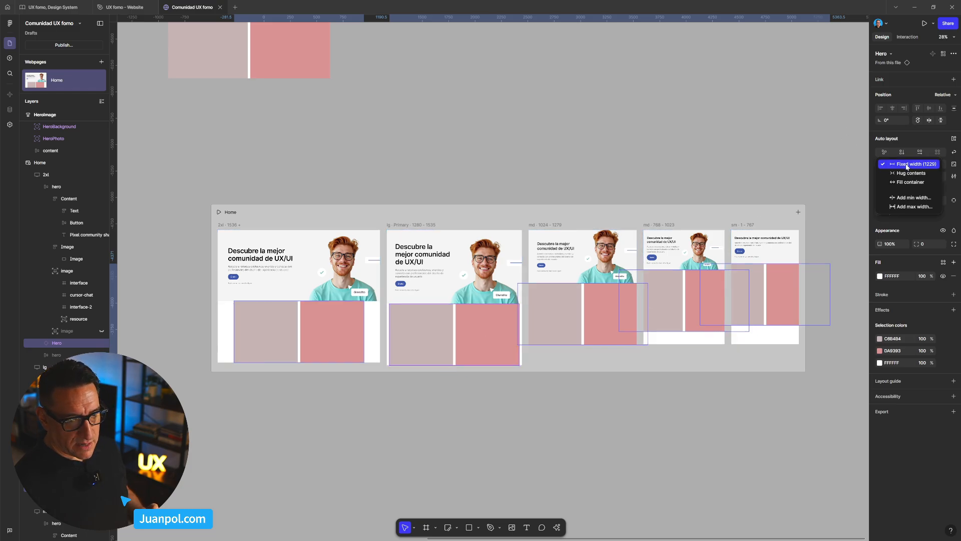
click(911, 182)
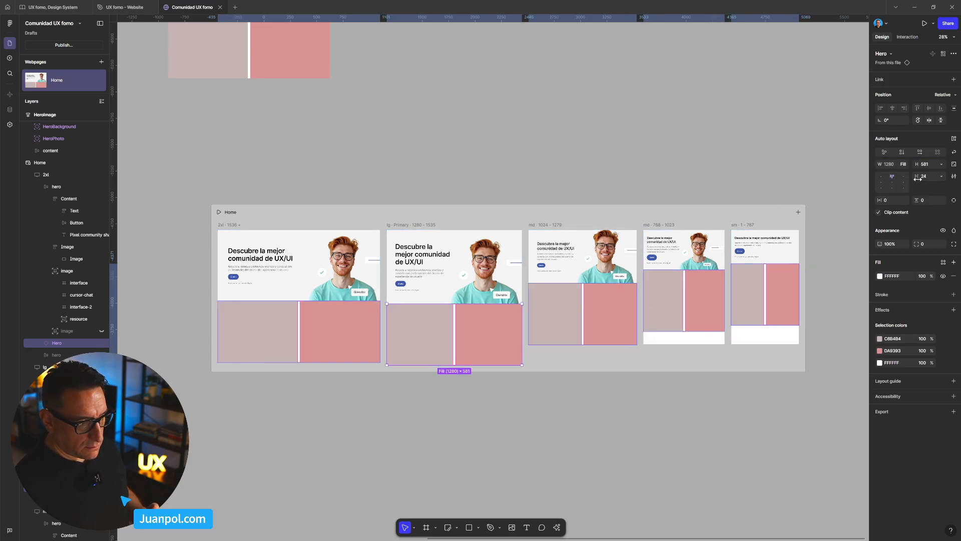
scroll(723, 296, up, 2)
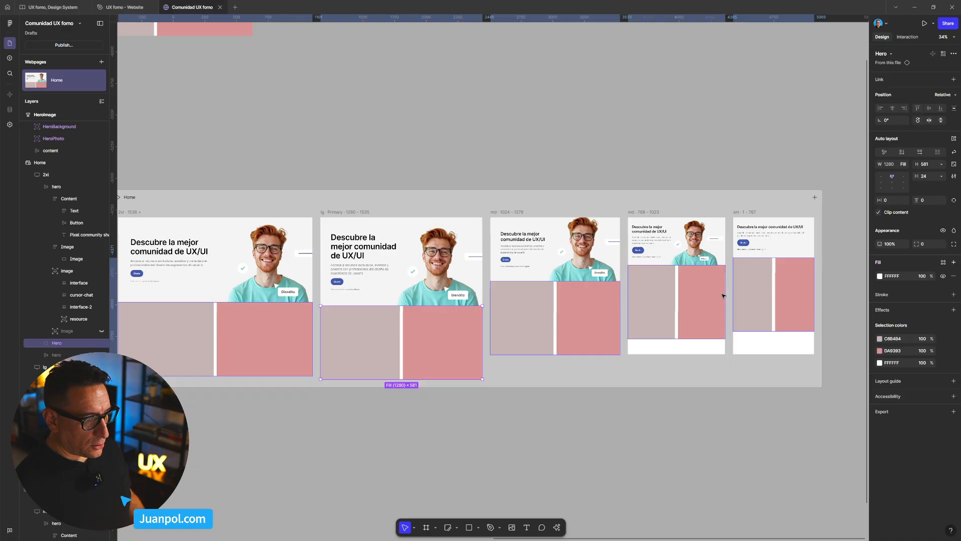
scroll(723, 295, down, 3)
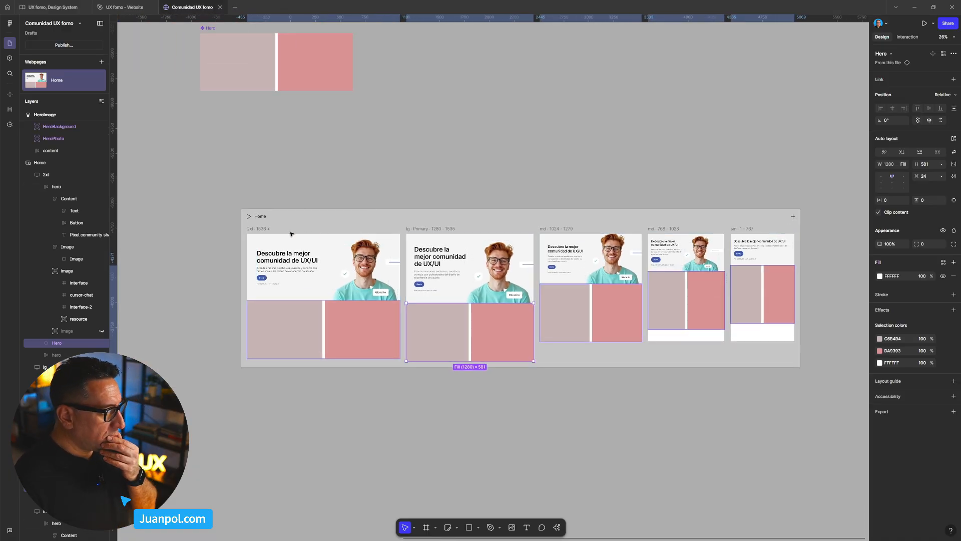
- Set the vertical gap between sections to 56 in the lg Primary breakpoint
click(263, 228)
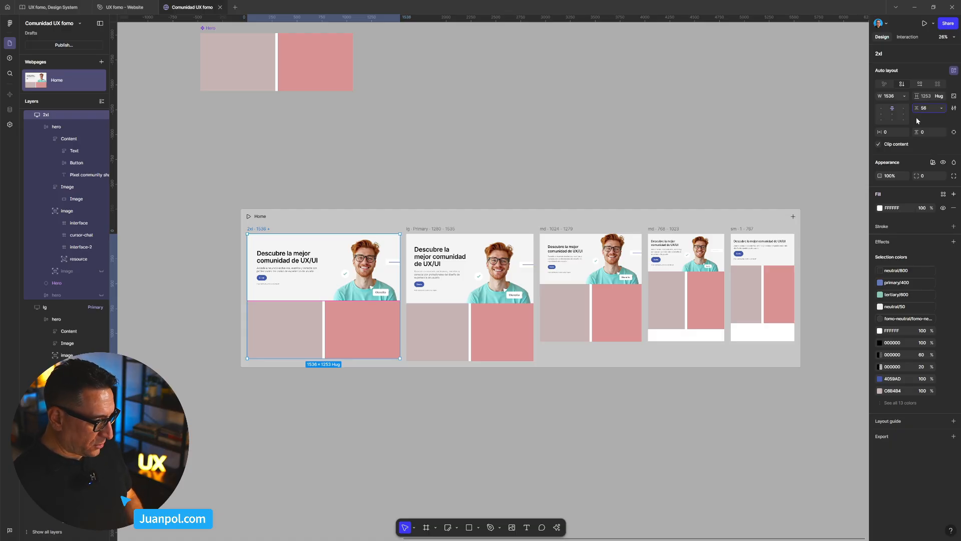
key(Escape)
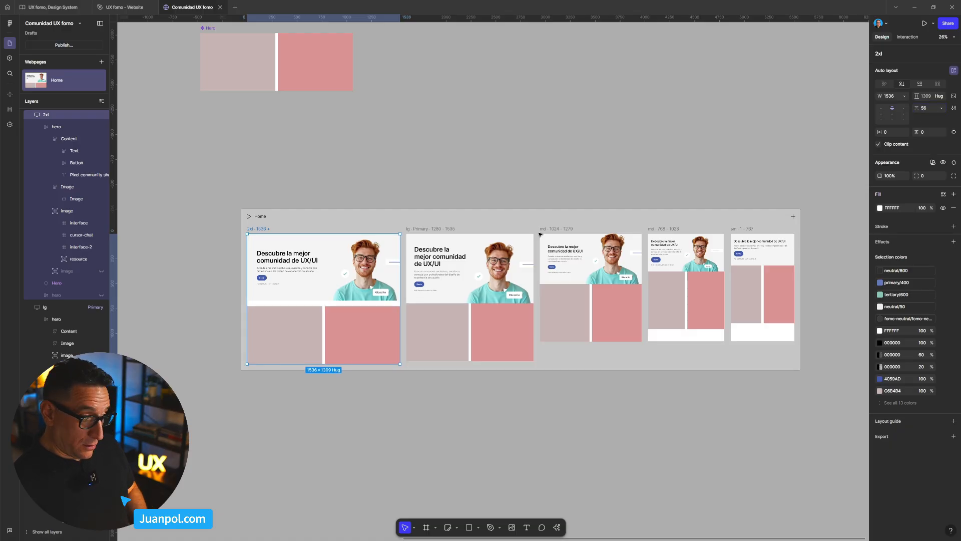
click(441, 292)
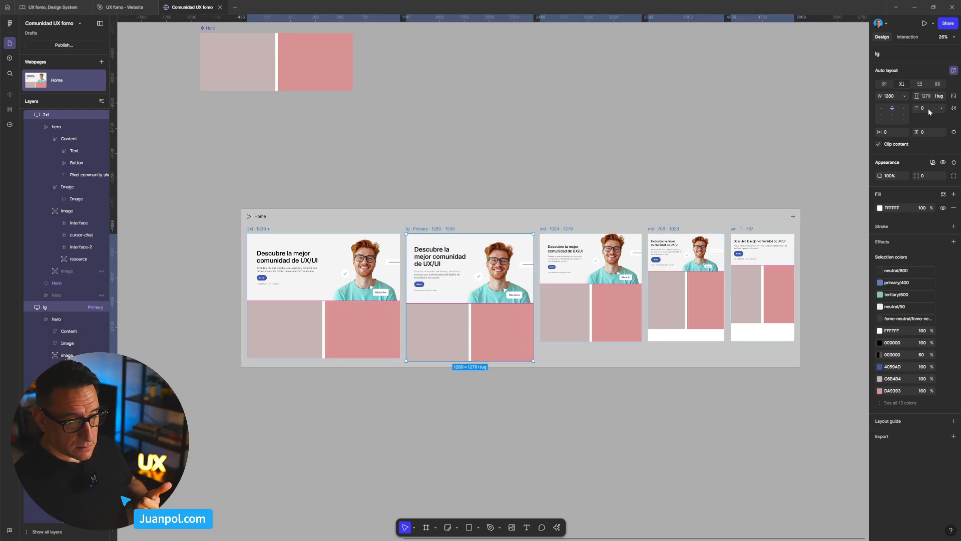
text(5)
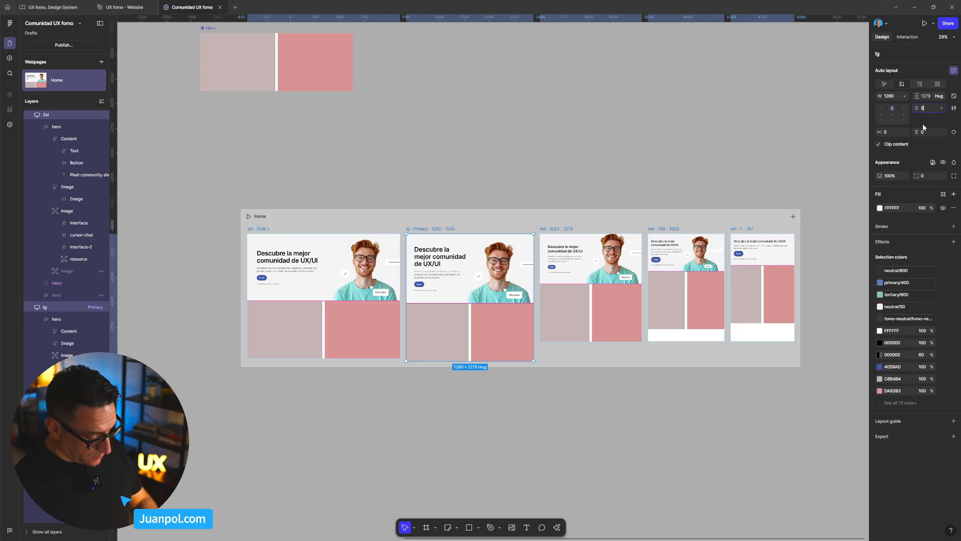
text(6)
key(Return)
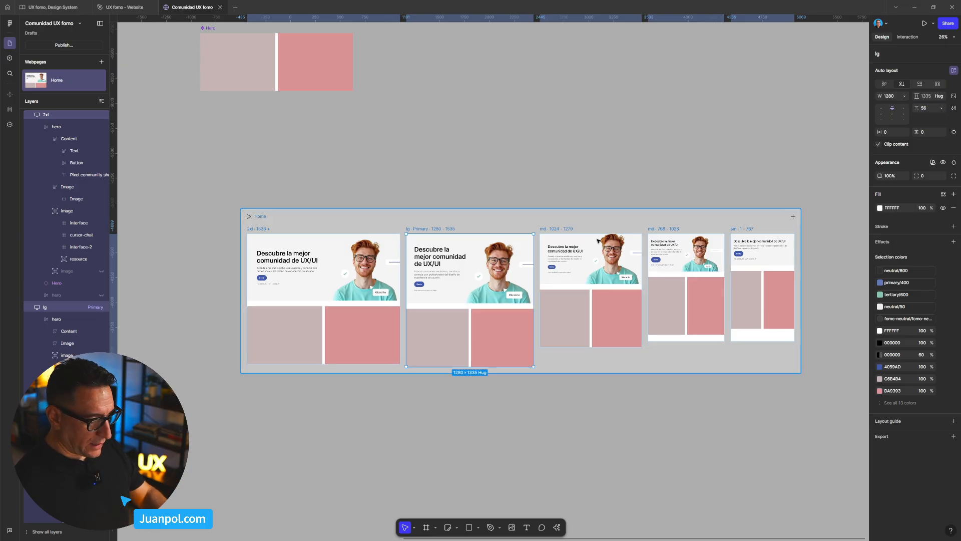
- Move the Home webpage slightly up and left on the canvas, to about X -578, Y -4861
click(517, 425)
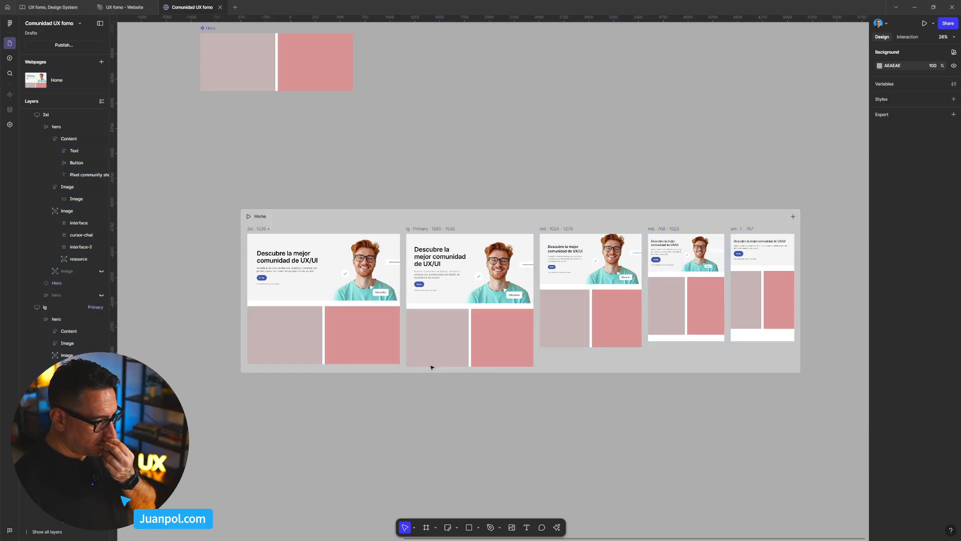
click(273, 220)
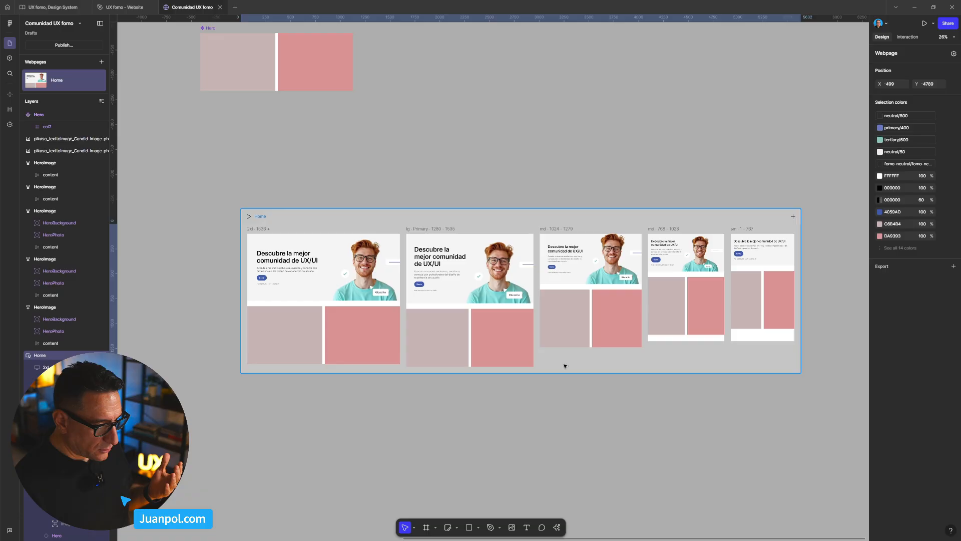
click(661, 386)
click(621, 220)
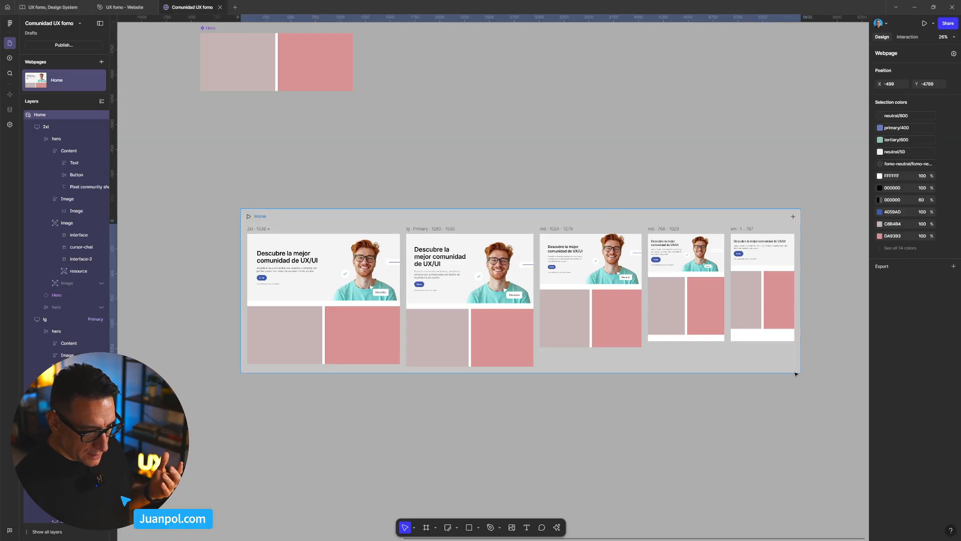
drag(429, 209, 422, 203)
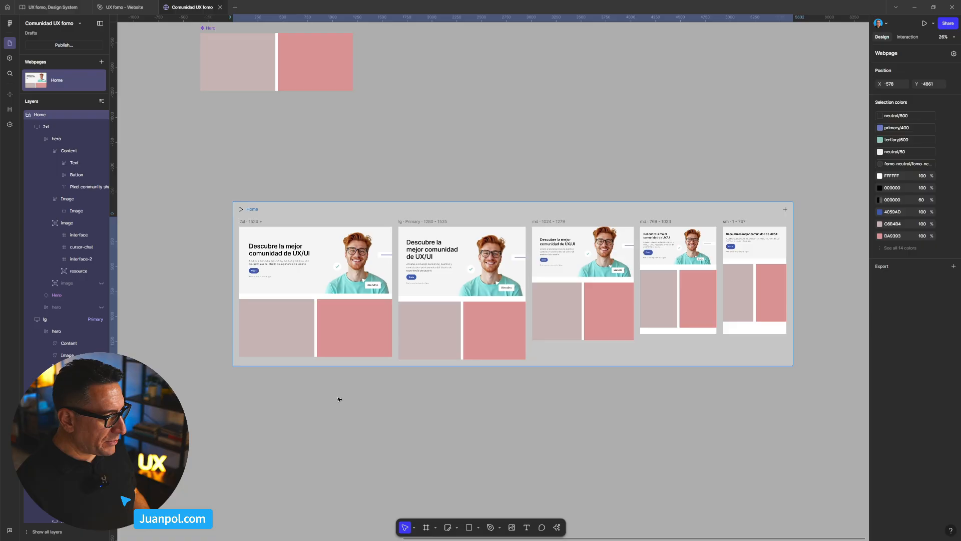
- Move the Hero main component above the Home webpage's 2xl breakpoint, to about X -551, Y -6494
scroll(340, 323, down, 1)
drag(311, 163, 392, 255)
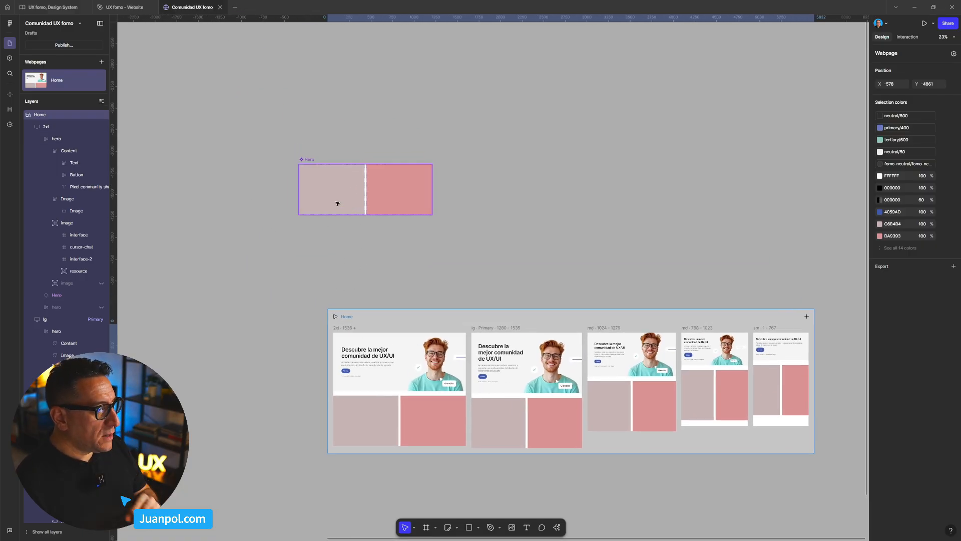
drag(332, 241, 413, 322)
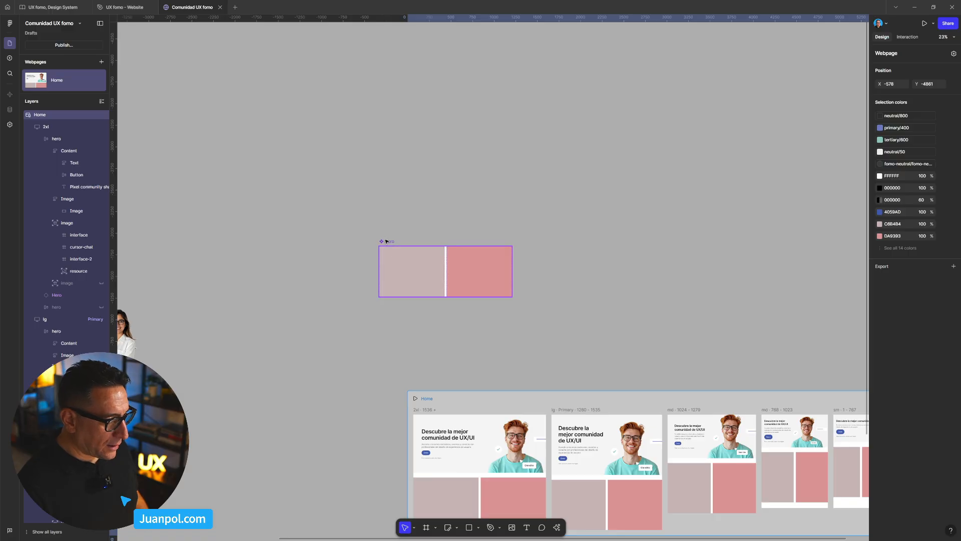
click(421, 255)
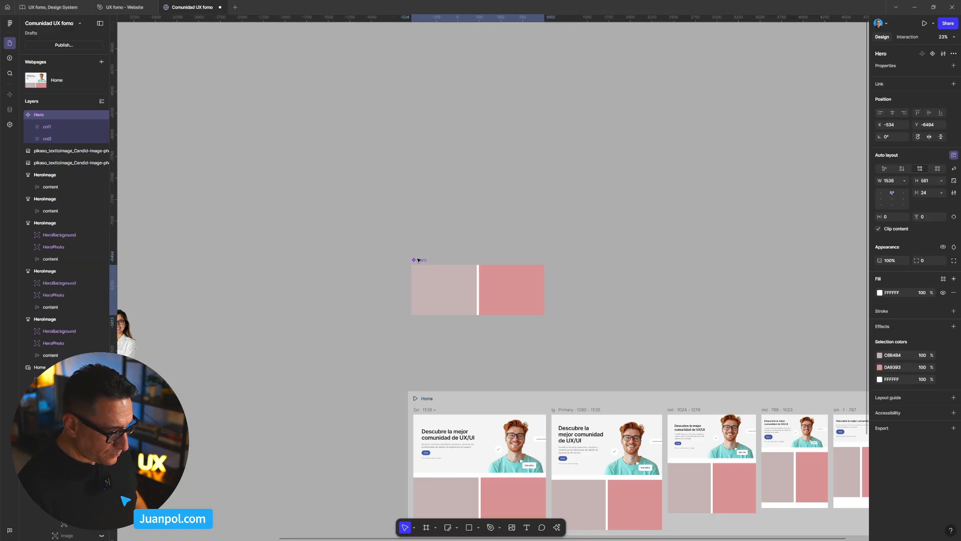
scroll(450, 351, down, 3)
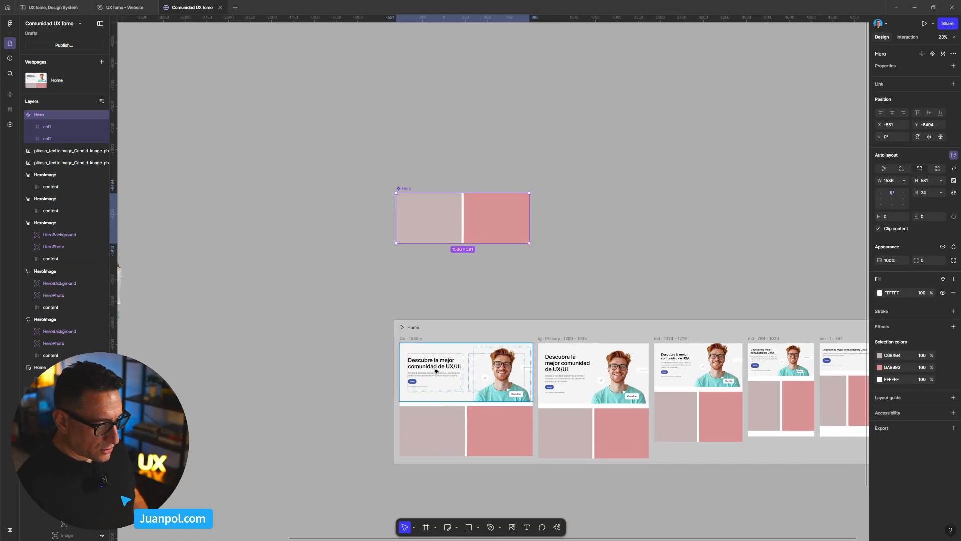
- Add auto layout to the first column of the Hero main component
scroll(401, 209, up, 5)
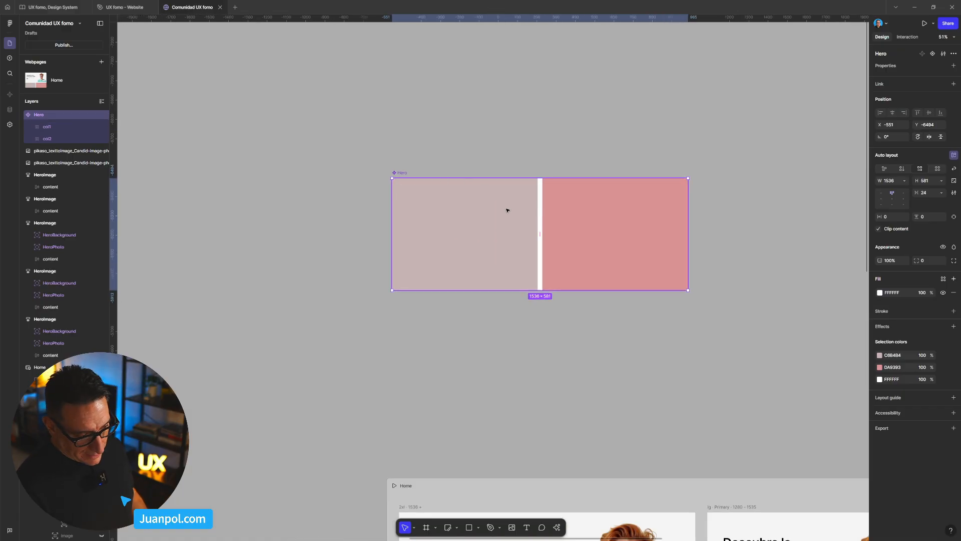
click(443, 244)
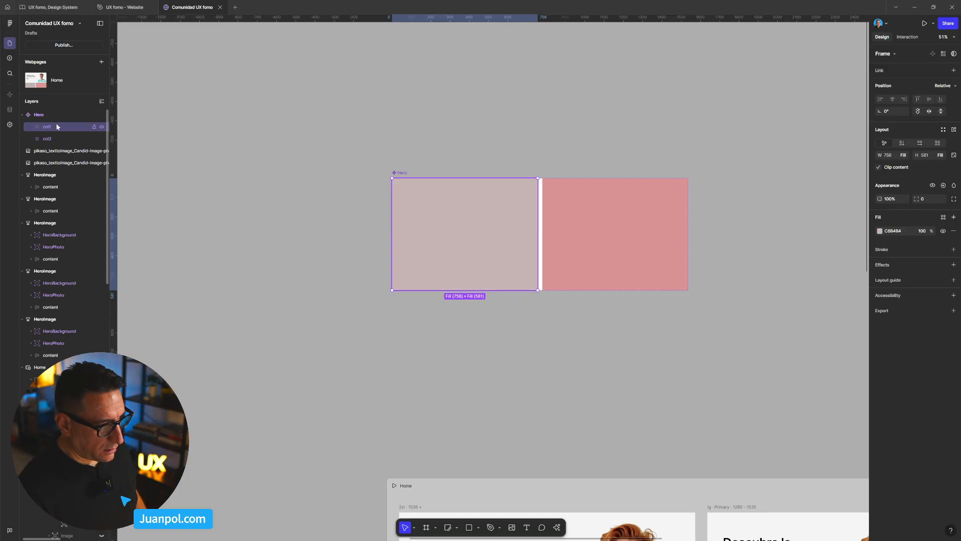
click(954, 129)
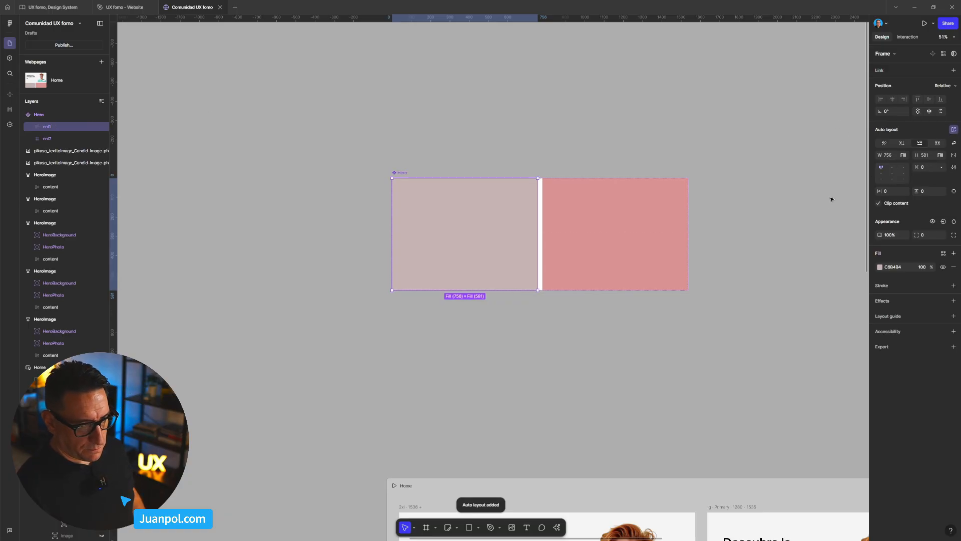
- Inspect the heading, description and button layers inside col-1 of the second HeroImage frame
scroll(658, 394, down, 5)
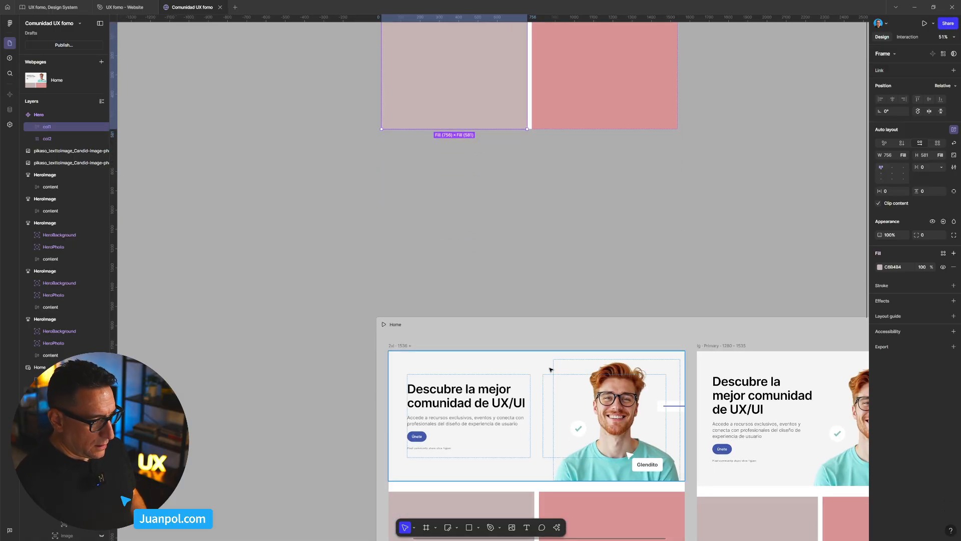
scroll(550, 369, down, 1)
scroll(578, 364, down, 10)
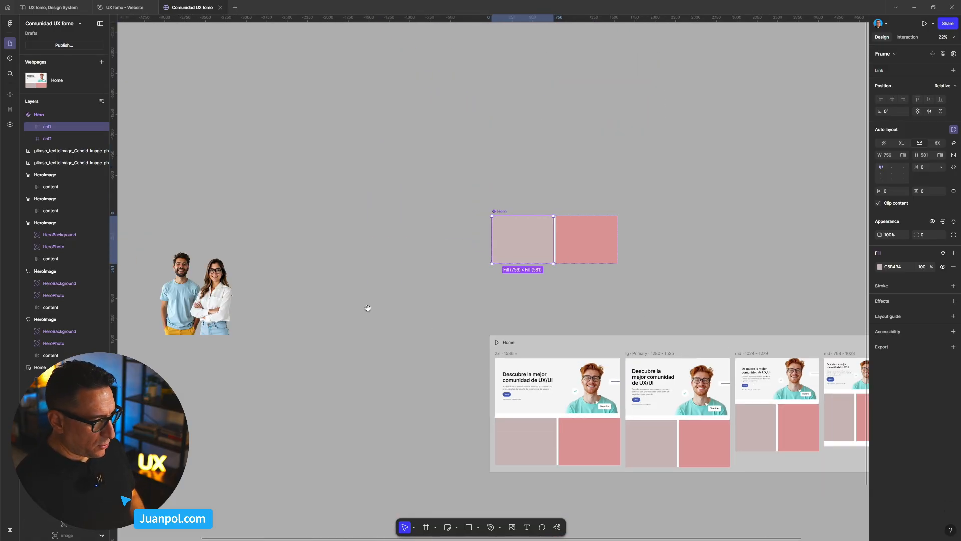
scroll(415, 280, up, 5)
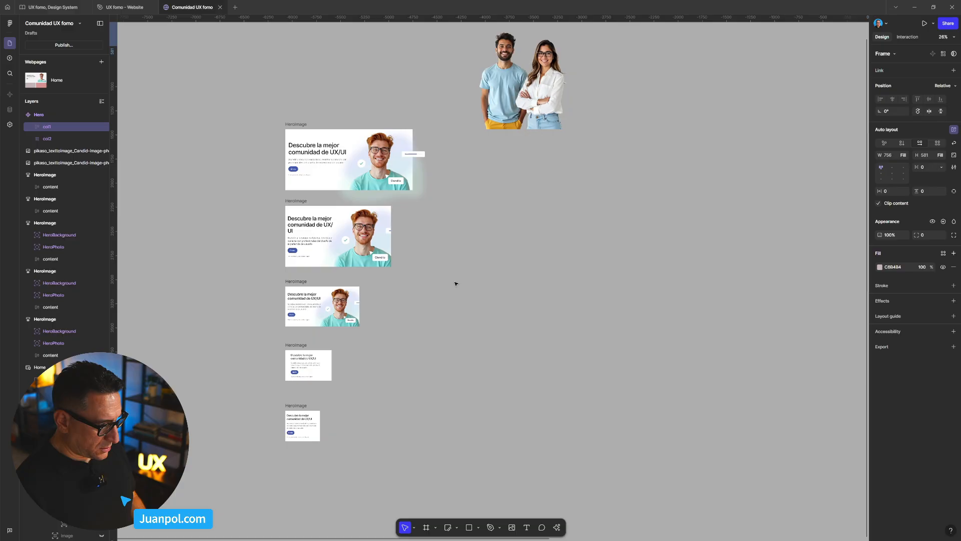
double_click(300, 226)
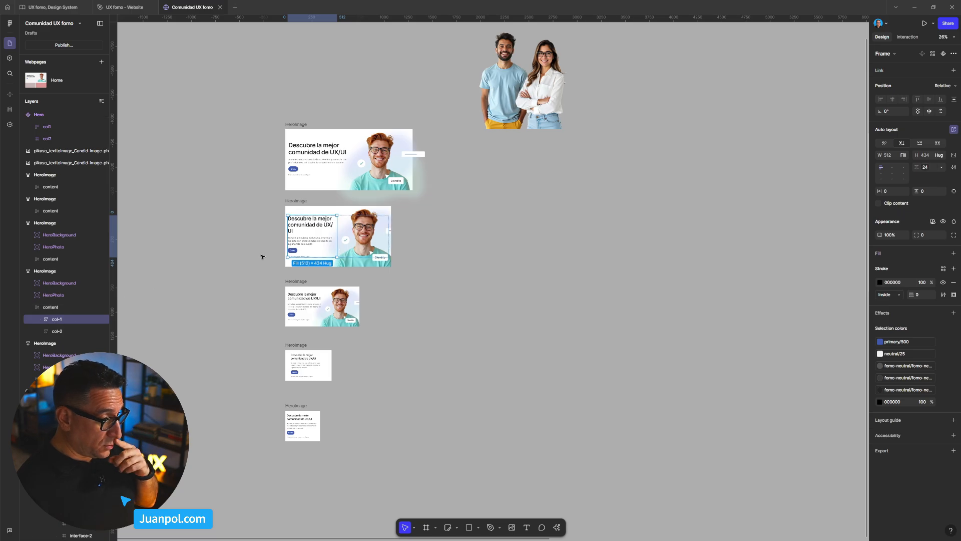
click(41, 319)
click(45, 331)
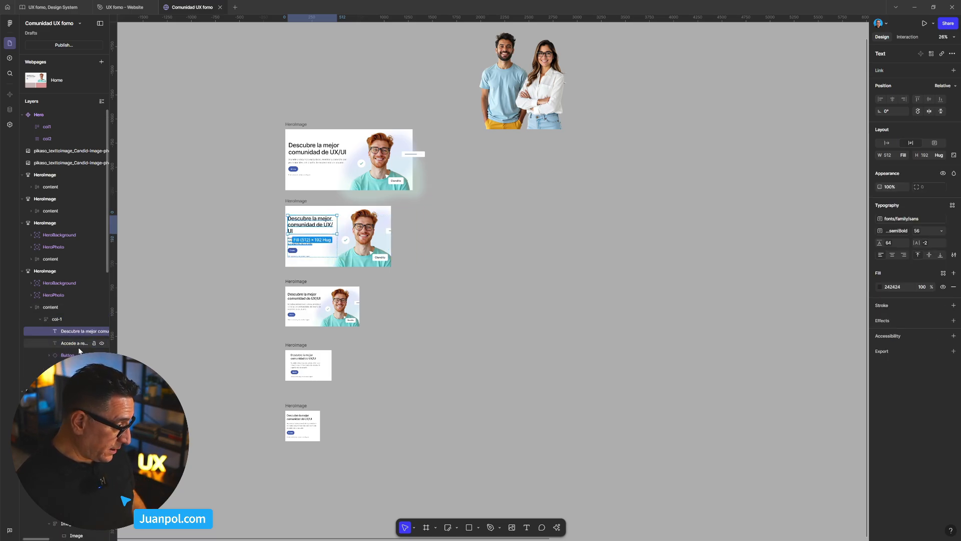
shift+click(61, 367)
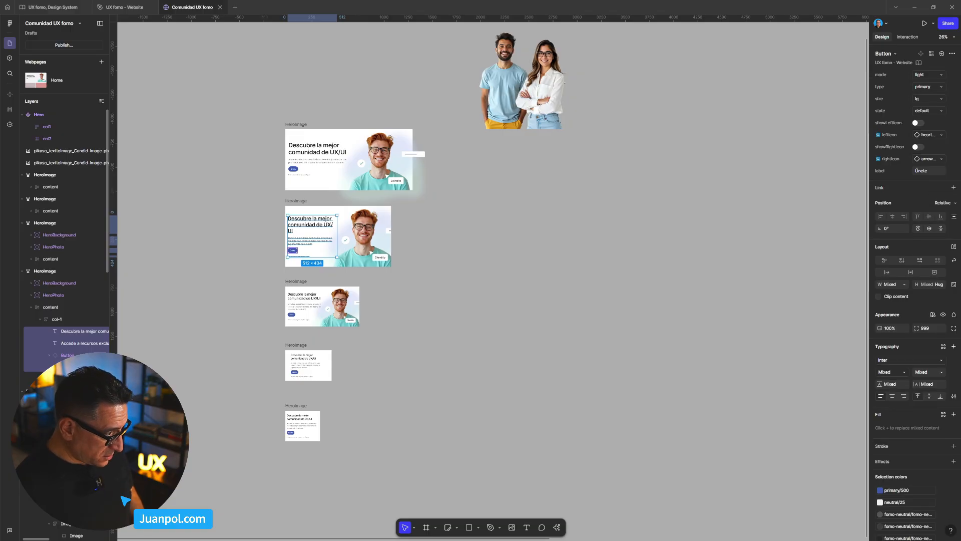
- Compare the Hero component's first column with the HeroImage frames and the Home page breakpoints
click(408, 297)
scroll(406, 296, down, 3)
drag(528, 262, 304, 303)
drag(418, 219, 406, 227)
scroll(406, 227, up, 5)
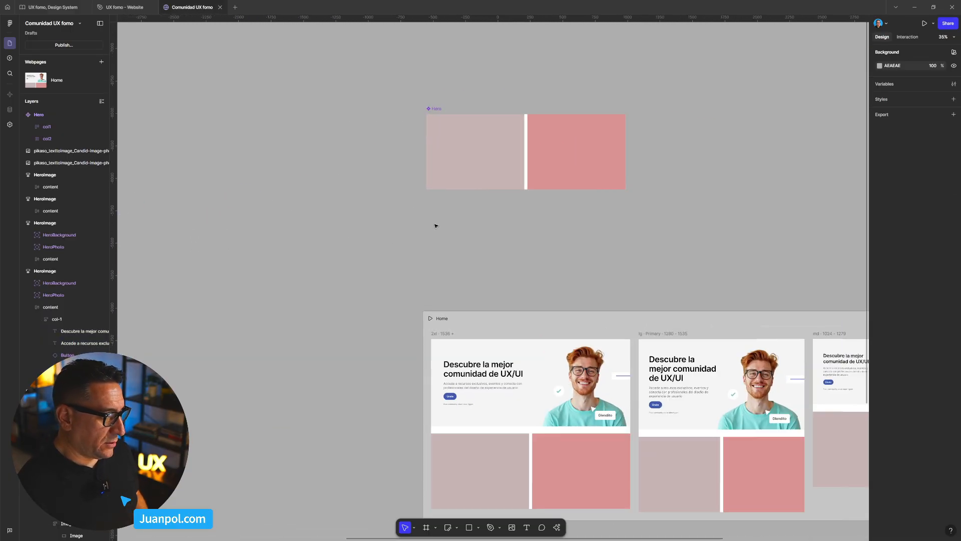
click(453, 217)
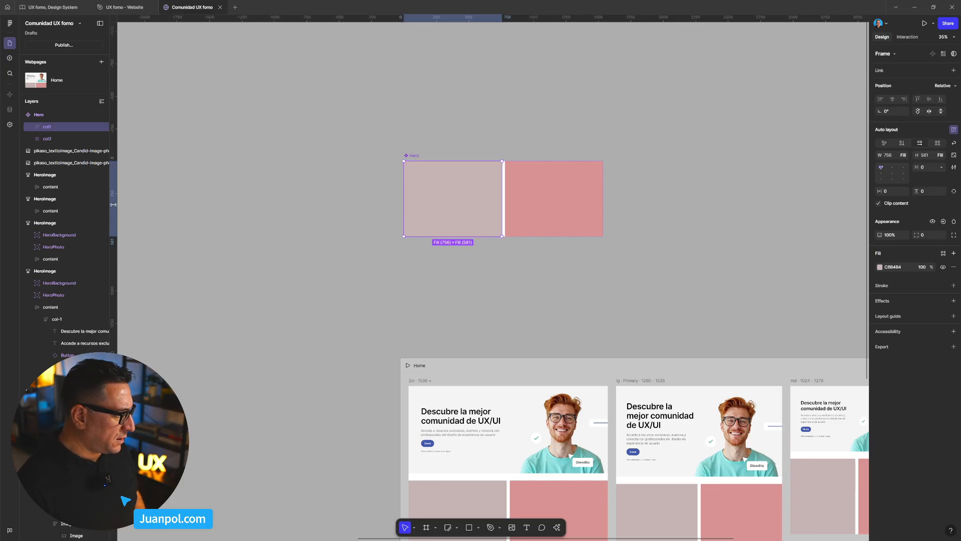
drag(177, 194, 365, 218)
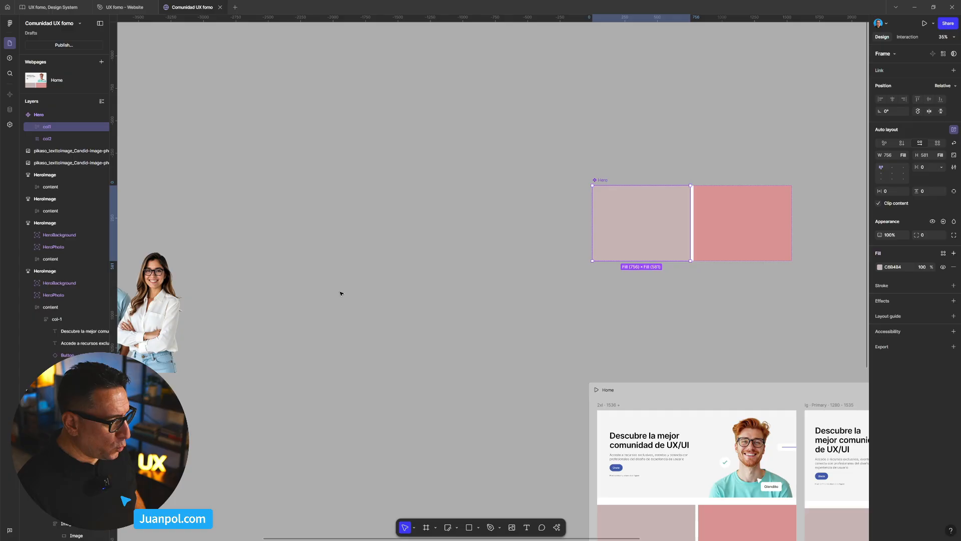
scroll(445, 233, down, 5)
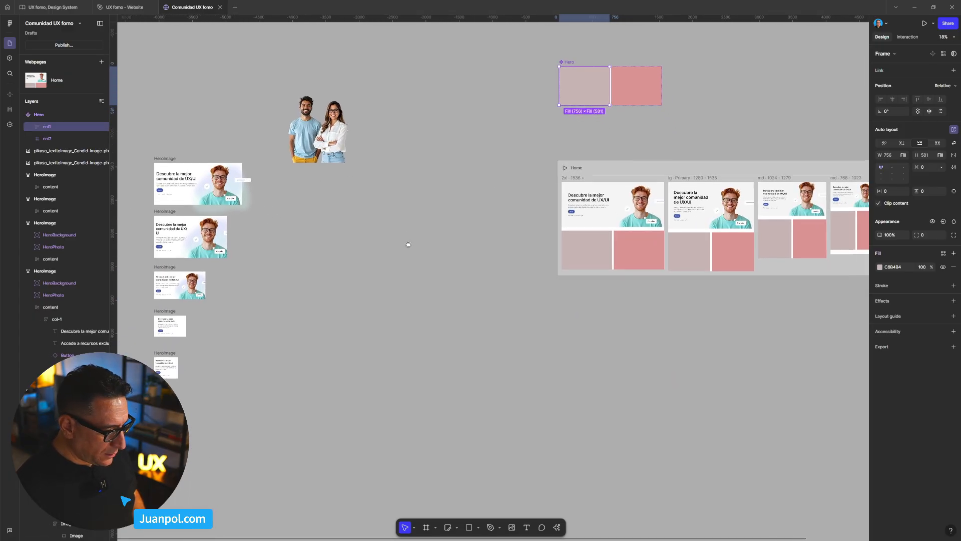
scroll(408, 264, down, 4)
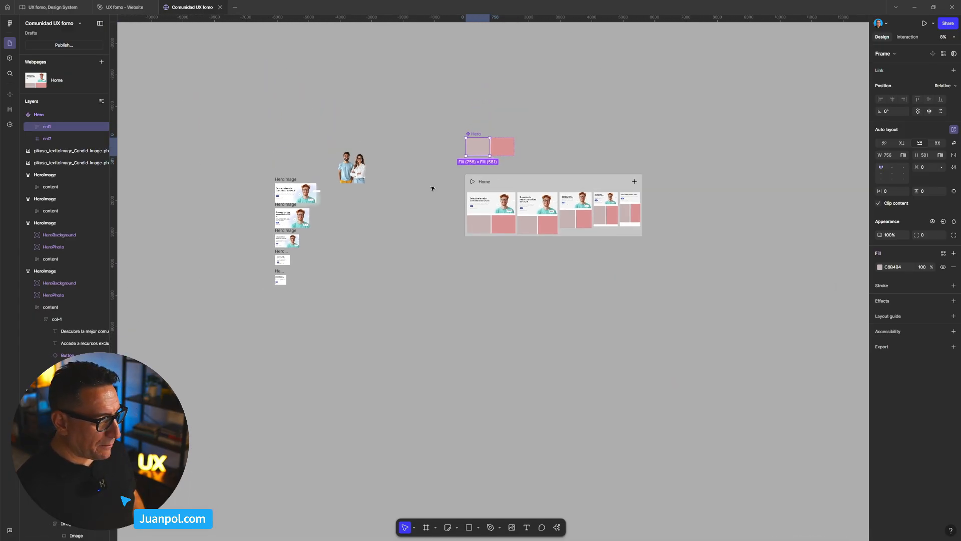
scroll(439, 210, up, 3)
scroll(471, 230, up, 5)
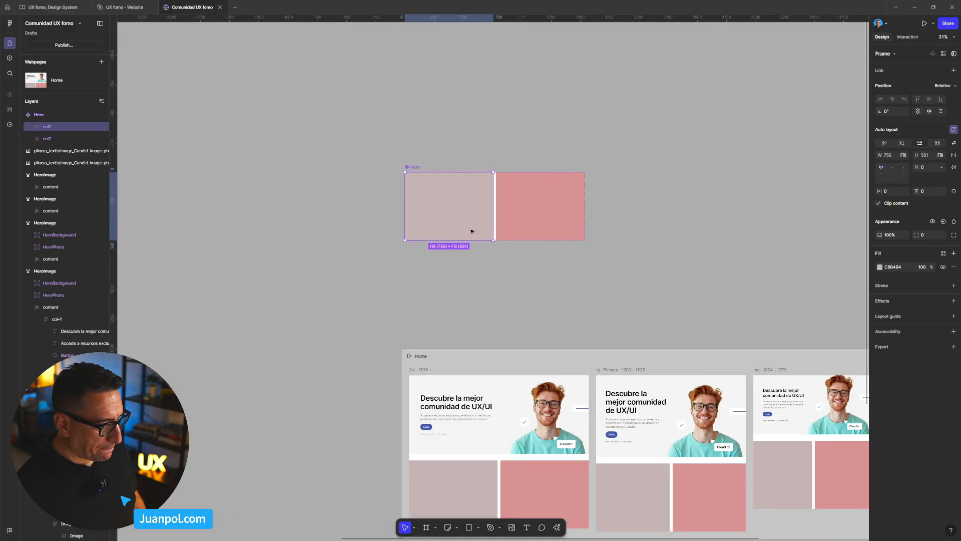
- Rename the Hero component's two column layers as col-1 and col-2
double_click(50, 127)
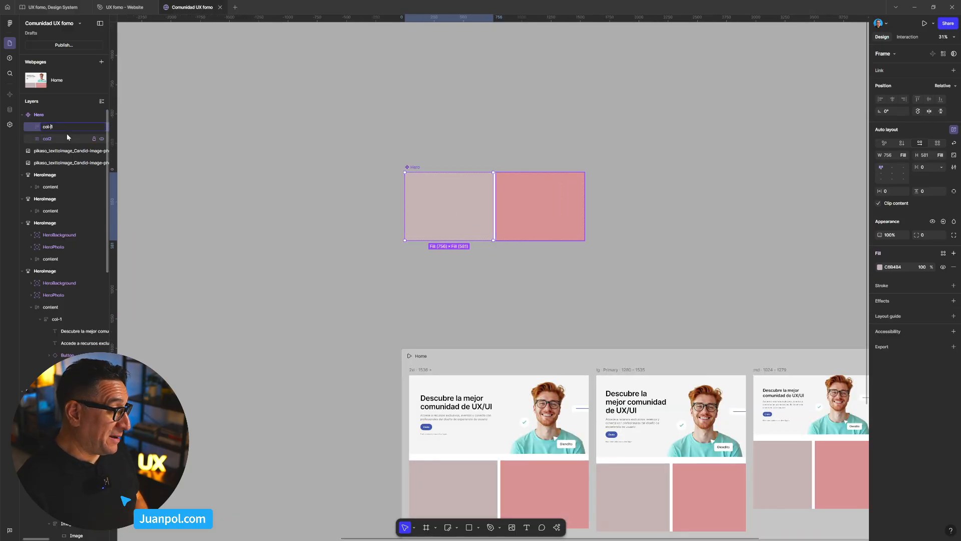
key(Return)
click(46, 139)
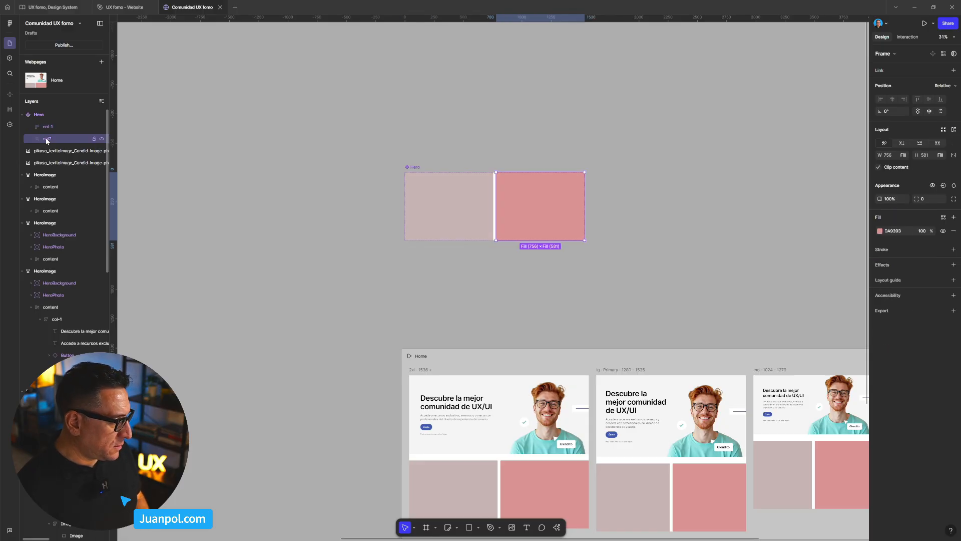
double_click(46, 139)
text(-)
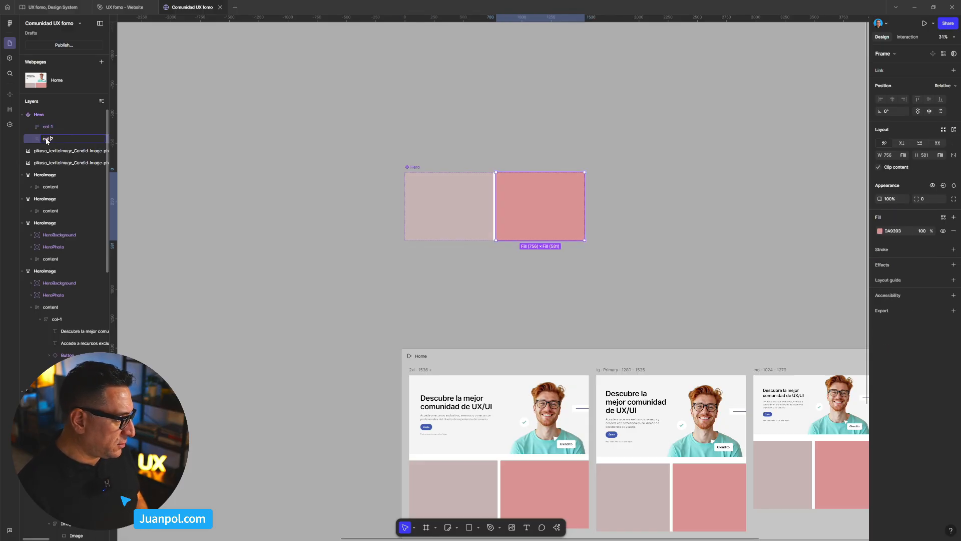
key(Return)
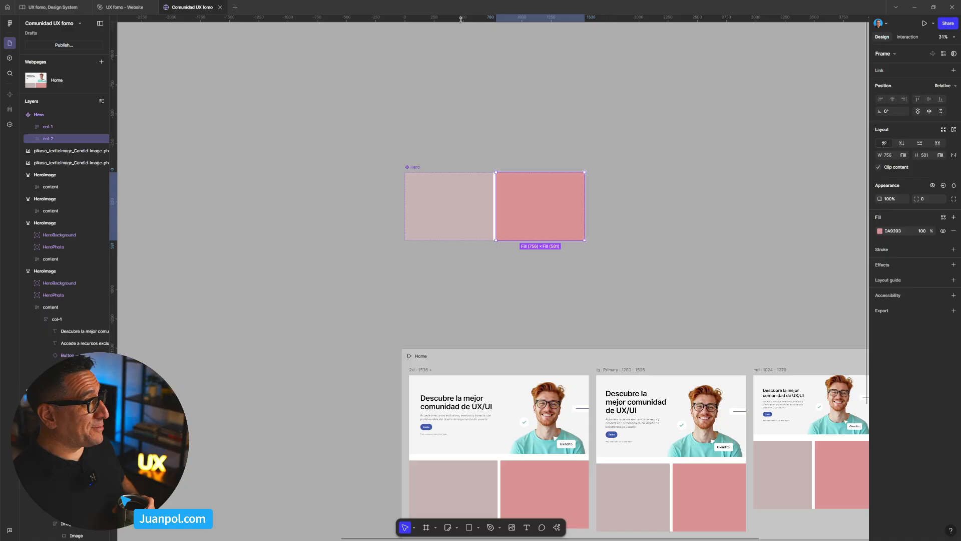
right_click(831, 26)
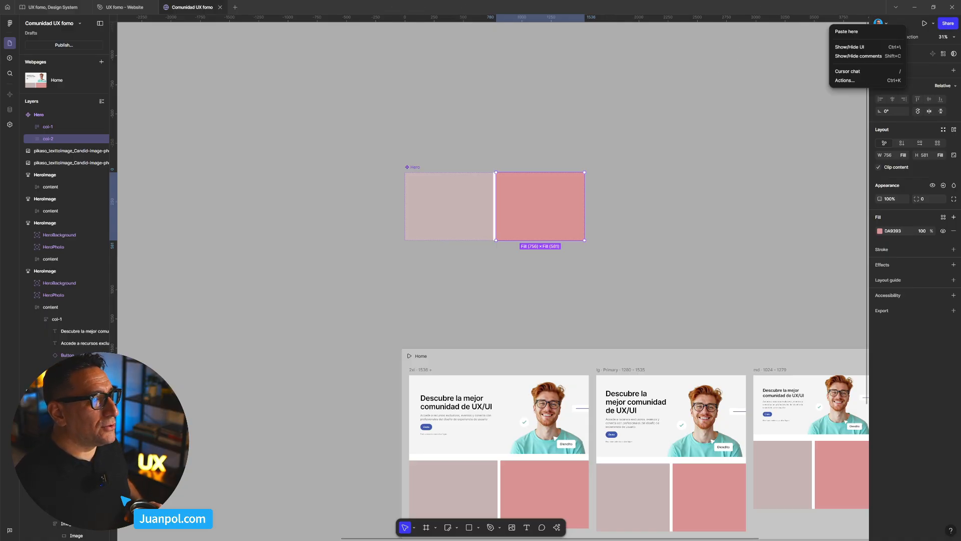
key(Escape)
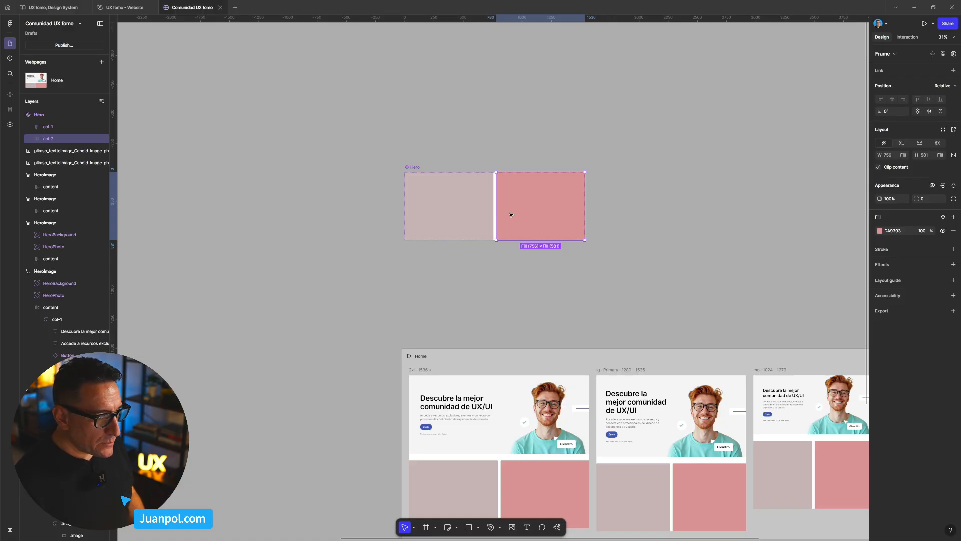
- Paste the copied heading, description, button and small community text into col-1 of the Hero main component
key(Escape)
click(466, 213)
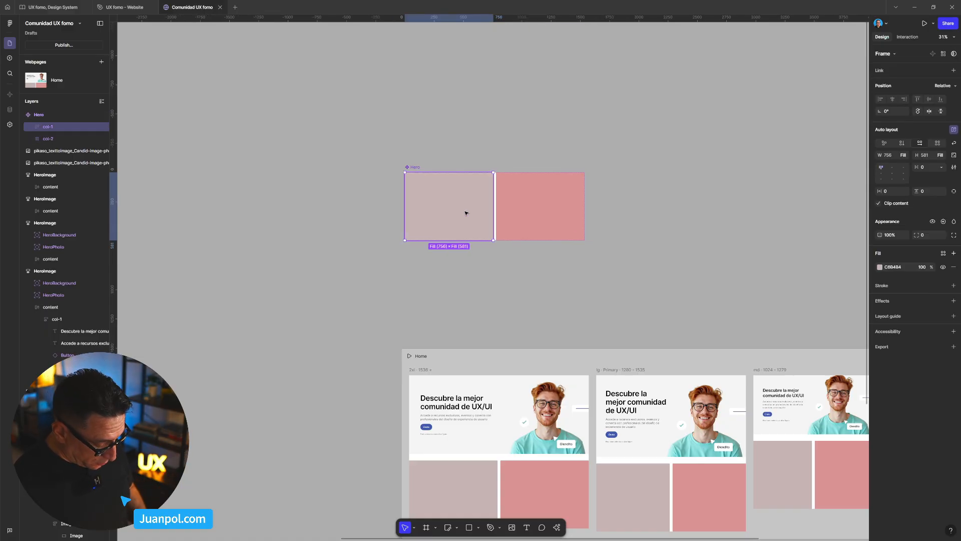
key(ctrl+v)
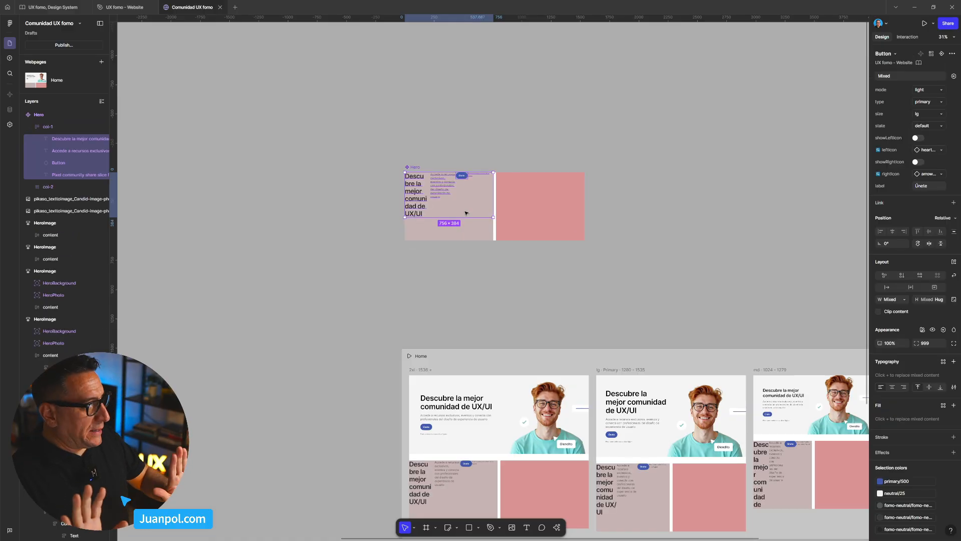
scroll(485, 247, up, 1)
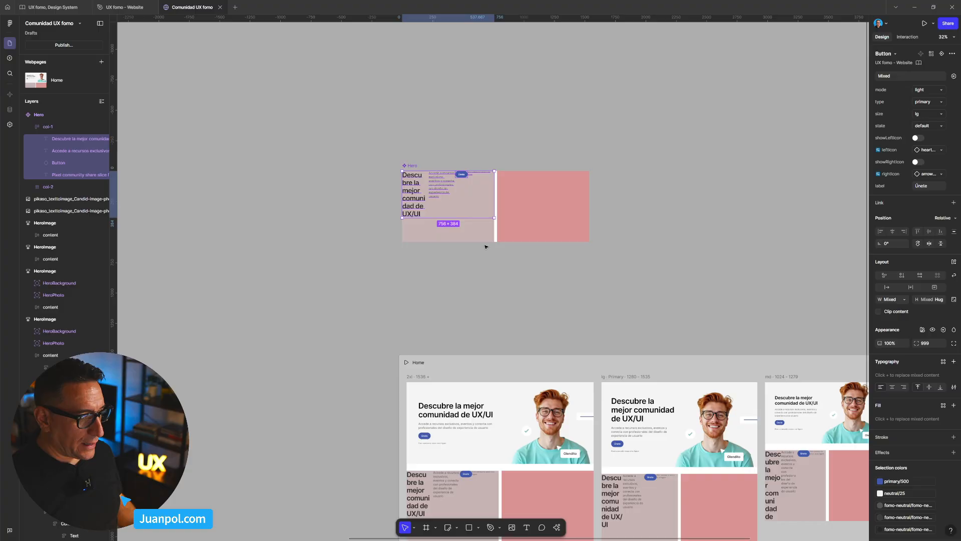
drag(637, 288, 508, 237)
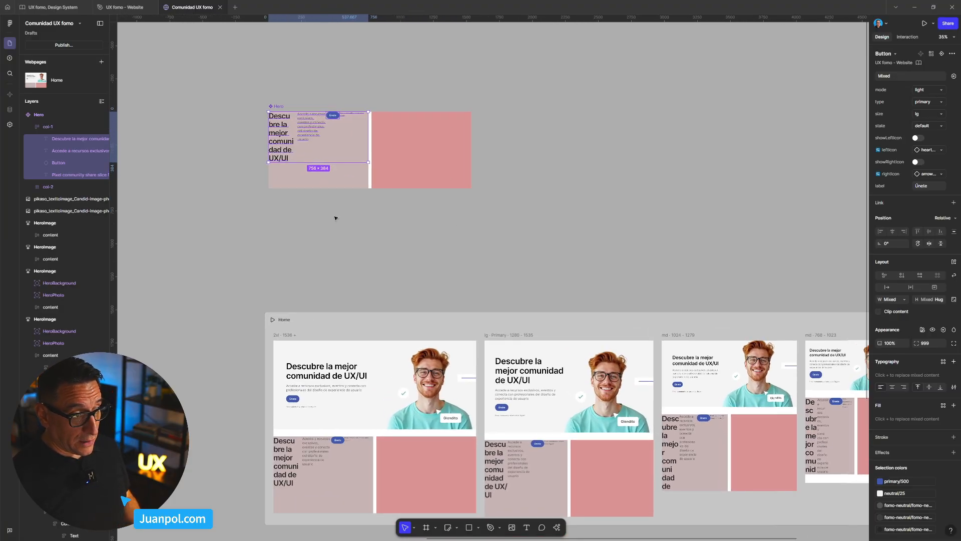
scroll(723, 405, up, 1)
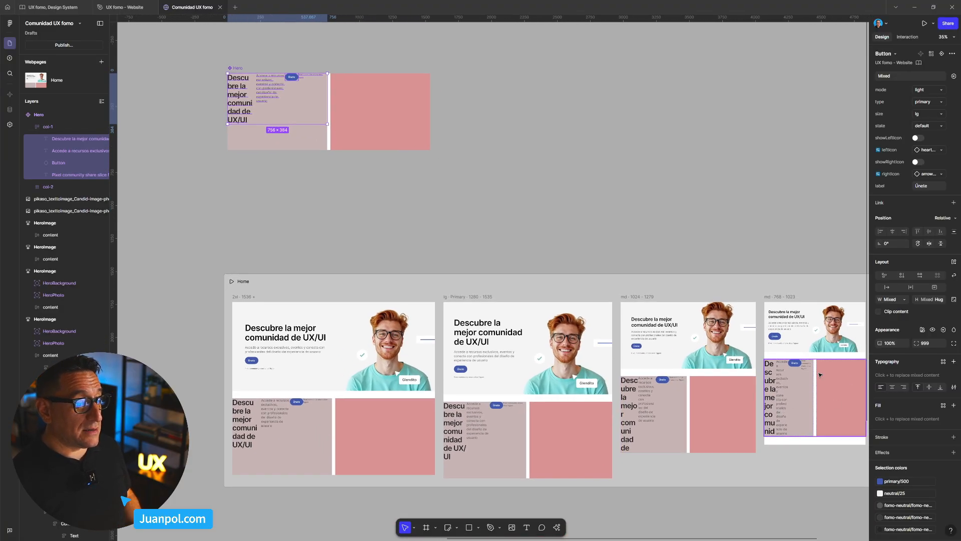
scroll(514, 297, down, 3)
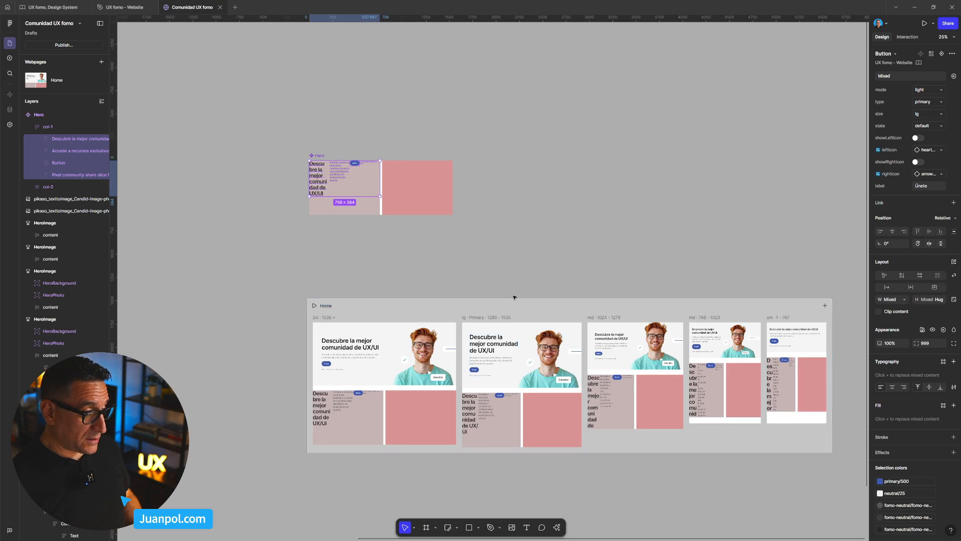
- Switch col-1 of the Hero component to a vertical auto layout and align its content to the left, vertically centred
click(366, 209)
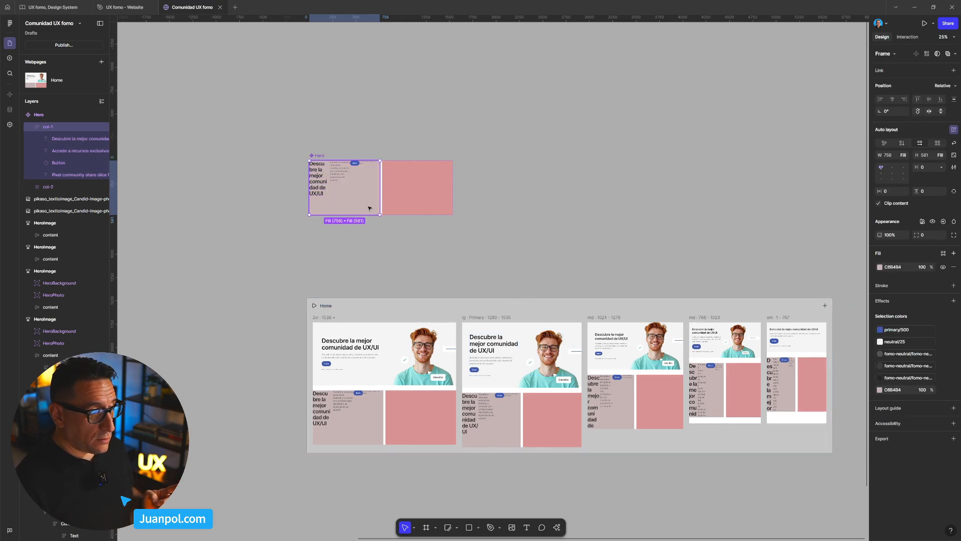
click(892, 175)
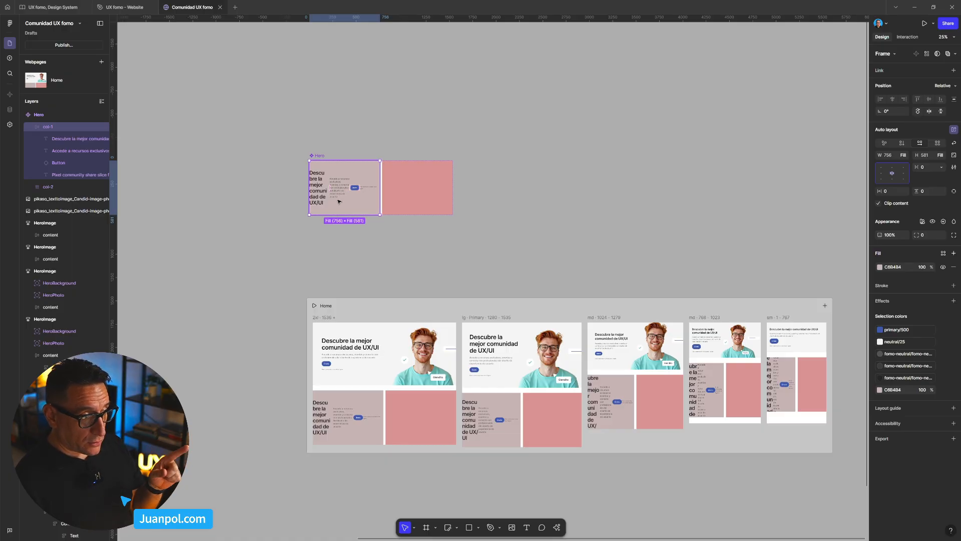
click(902, 143)
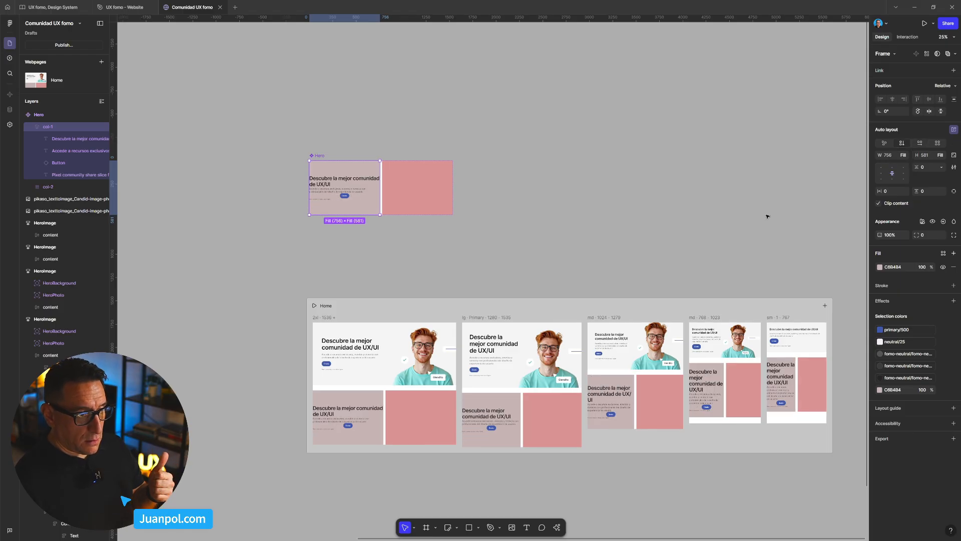
click(882, 174)
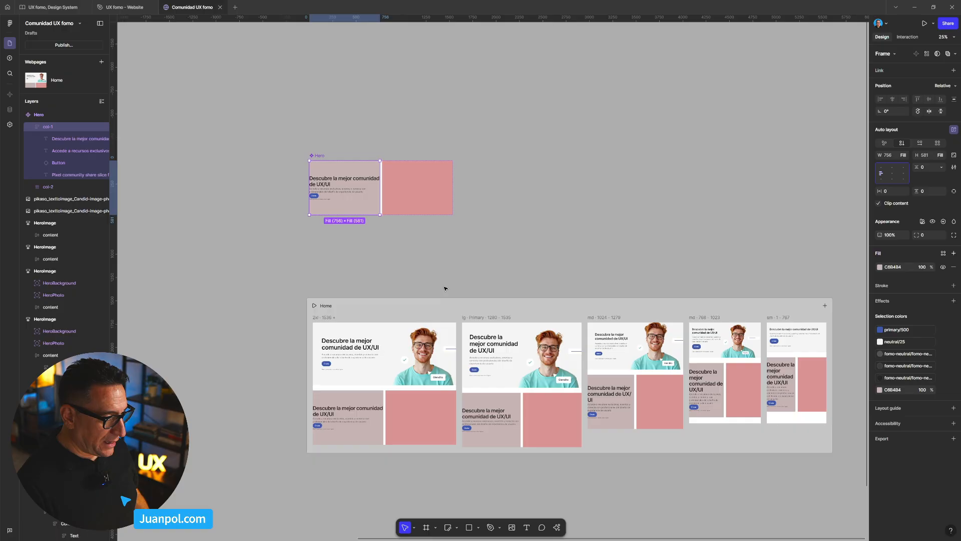
- Examine the auto layout spacing and outer margins of col-1 in the second HeroImage frame
key(ctrl+minus)
click(359, 337)
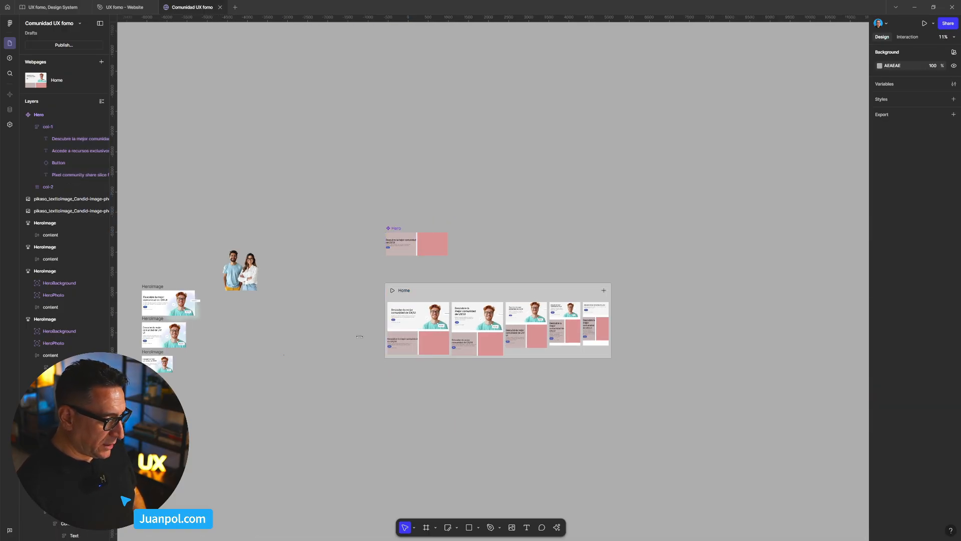
click(359, 336)
drag(327, 343, 449, 334)
scroll(368, 315, up, 5)
drag(531, 332, 626, 319)
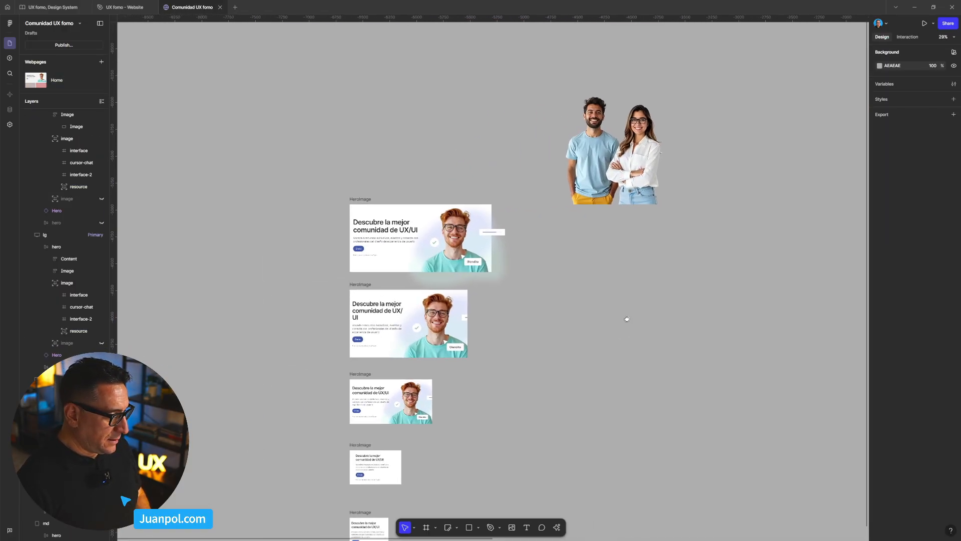
scroll(555, 302, up, 2)
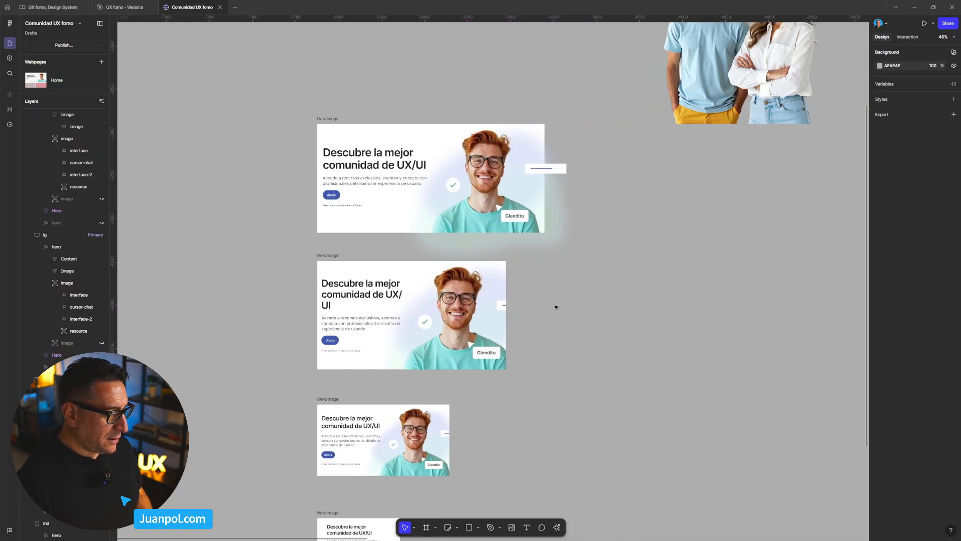
click(340, 311)
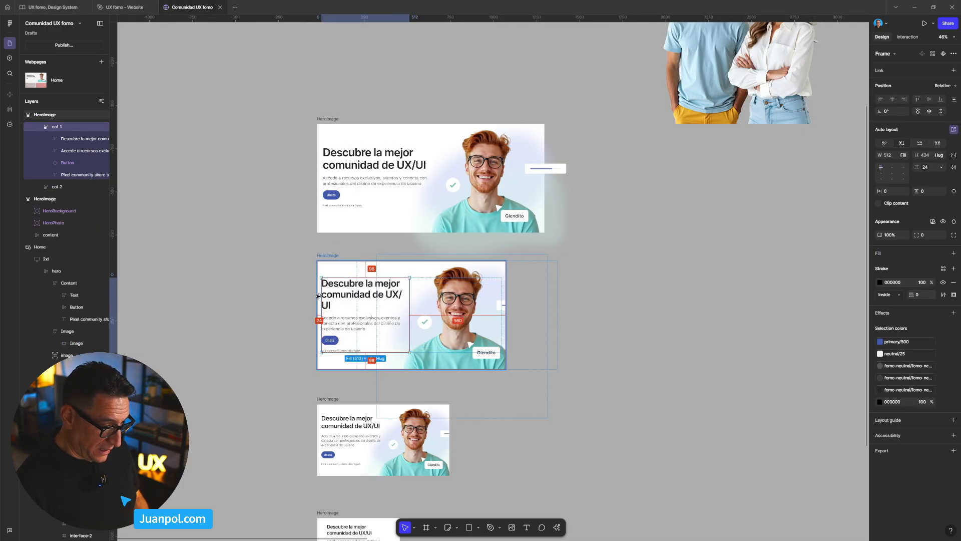
scroll(475, 303, down, 2)
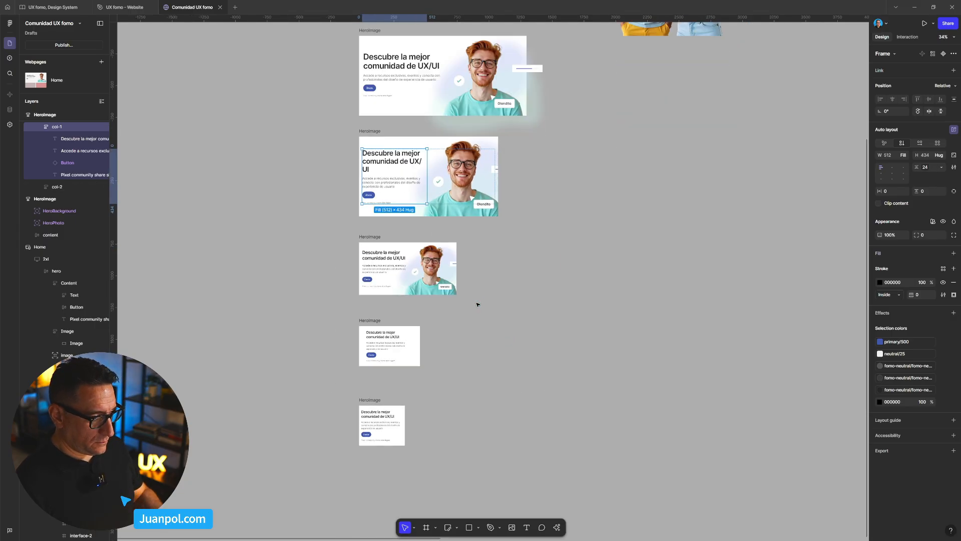
scroll(476, 303, down, 2)
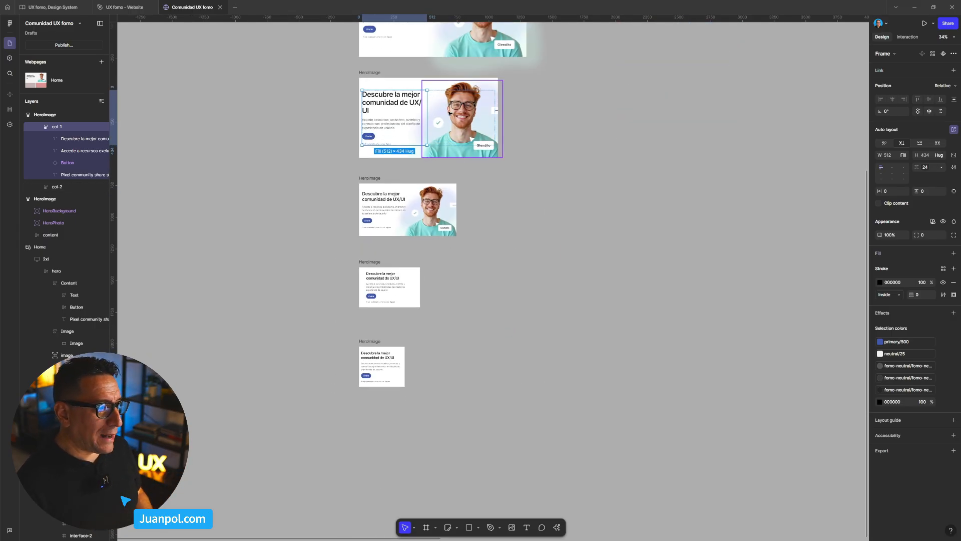
scroll(579, 176, up, 5)
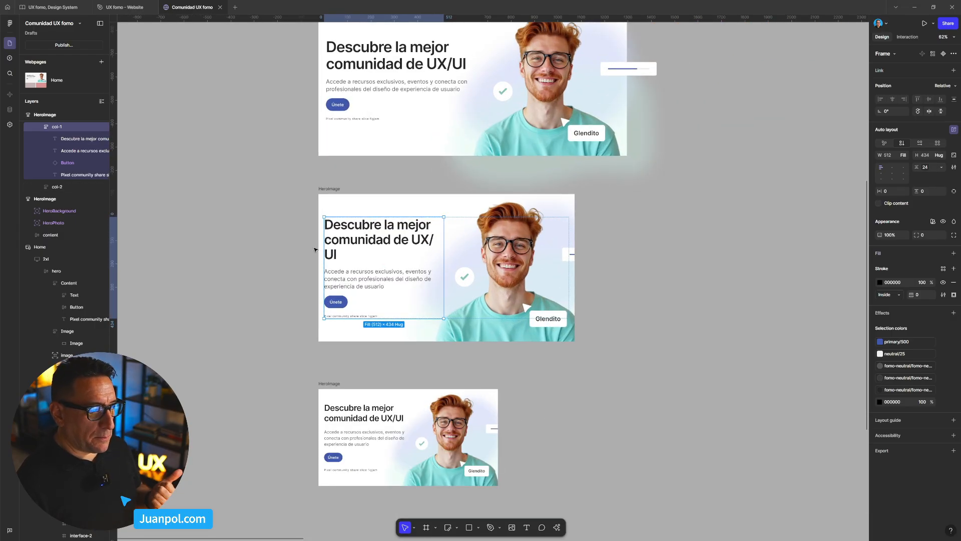
key(alt)
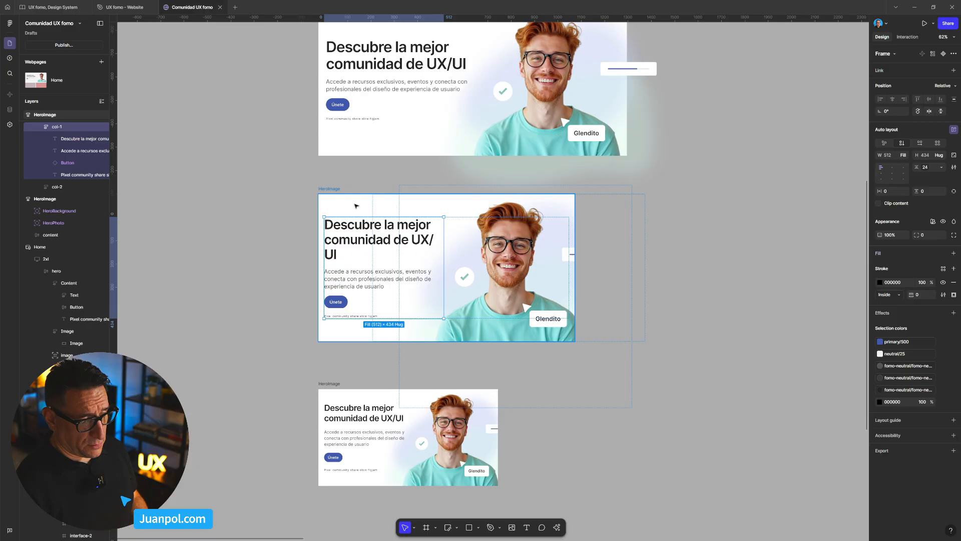
- Set separate paddings on the Hero main component's col-1, with a left padding of 24
scroll(356, 206, down, 3)
drag(615, 261, 432, 262)
scroll(502, 256, down, 2)
drag(566, 274, 361, 271)
drag(435, 151, 399, 255)
scroll(399, 255, up, 2)
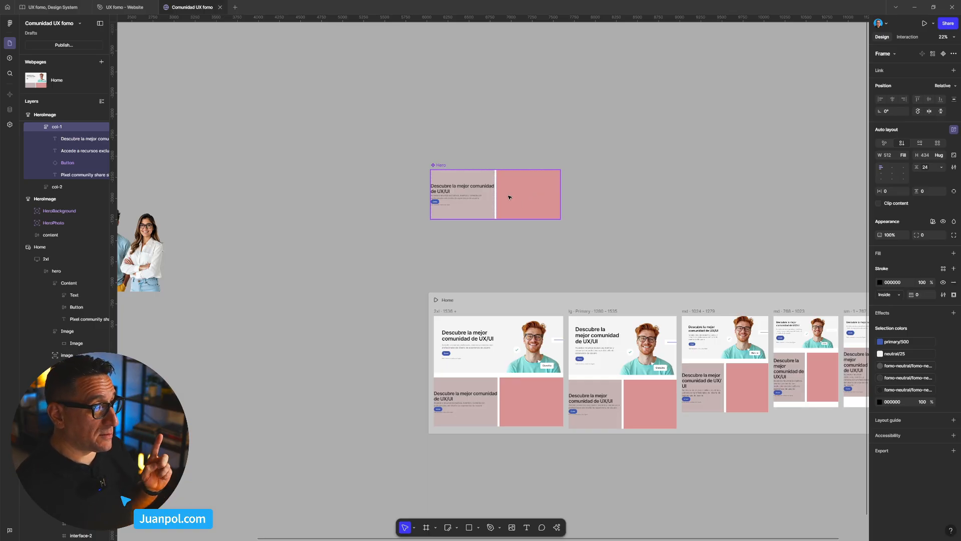
click(483, 207)
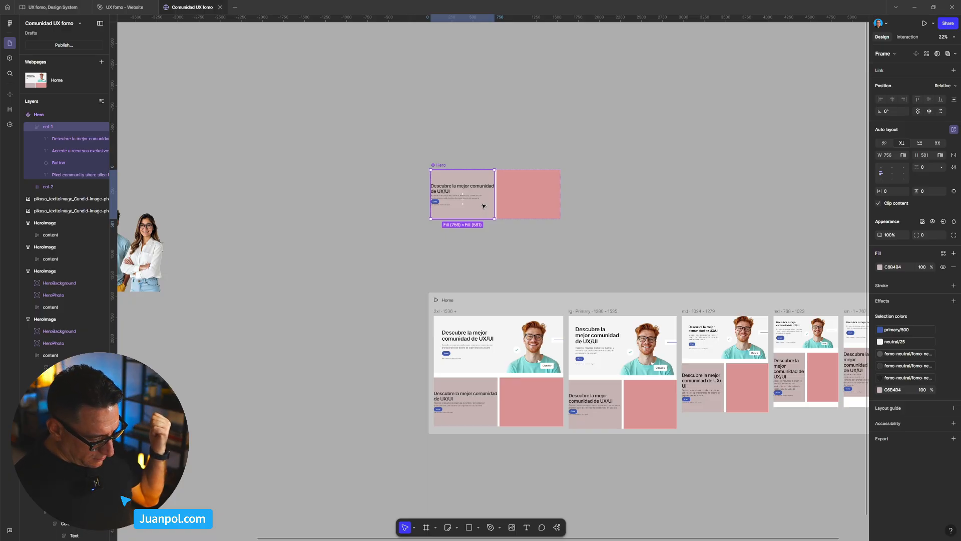
scroll(445, 203, up, 3)
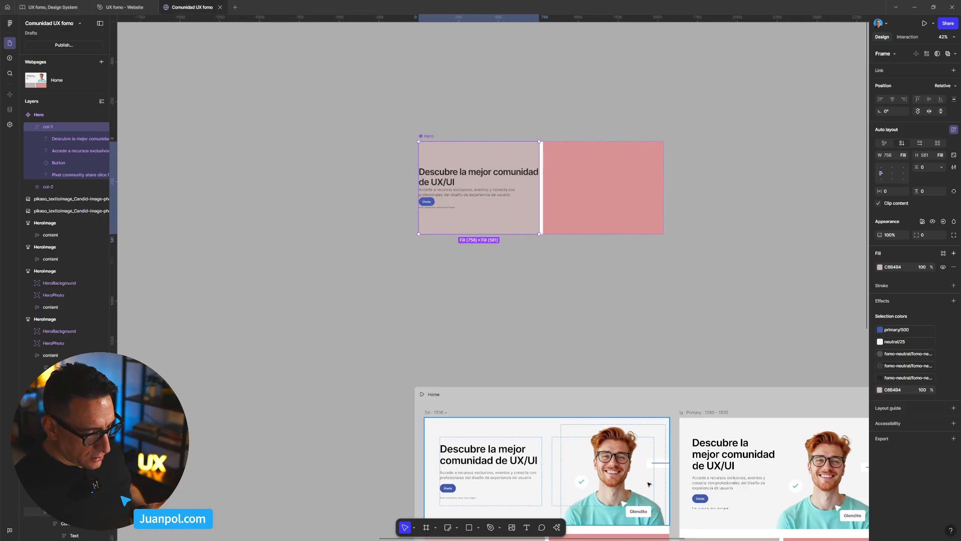
scroll(794, 277, down, 1)
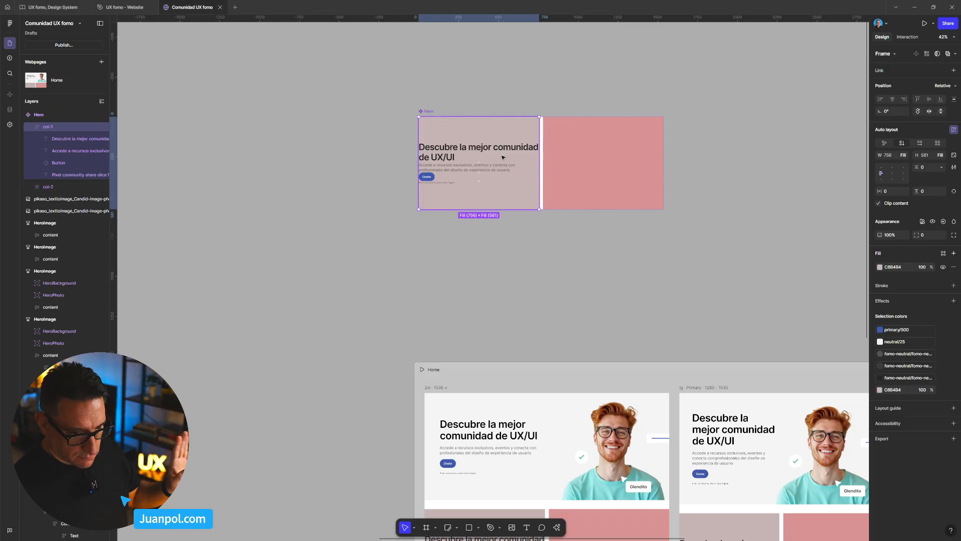
click(954, 192)
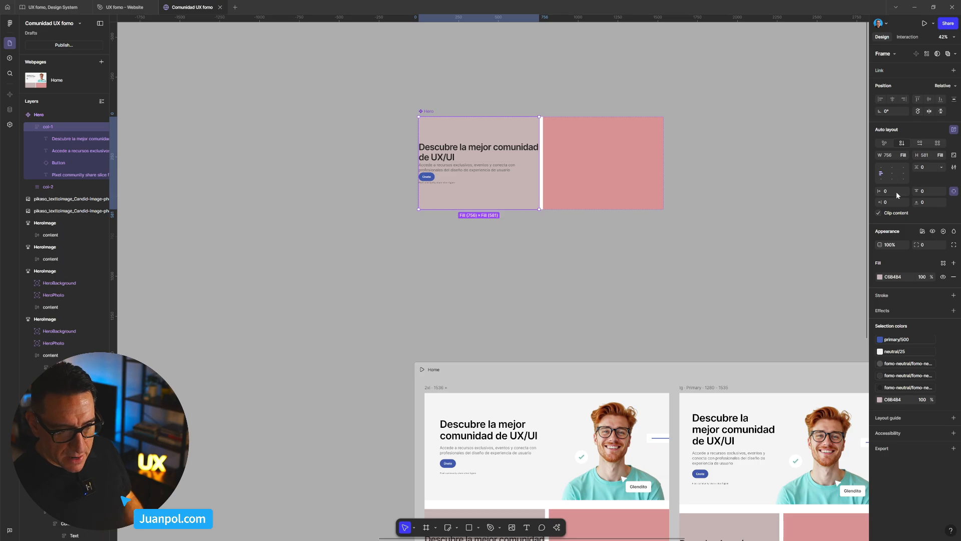
text(24)
key(Return)
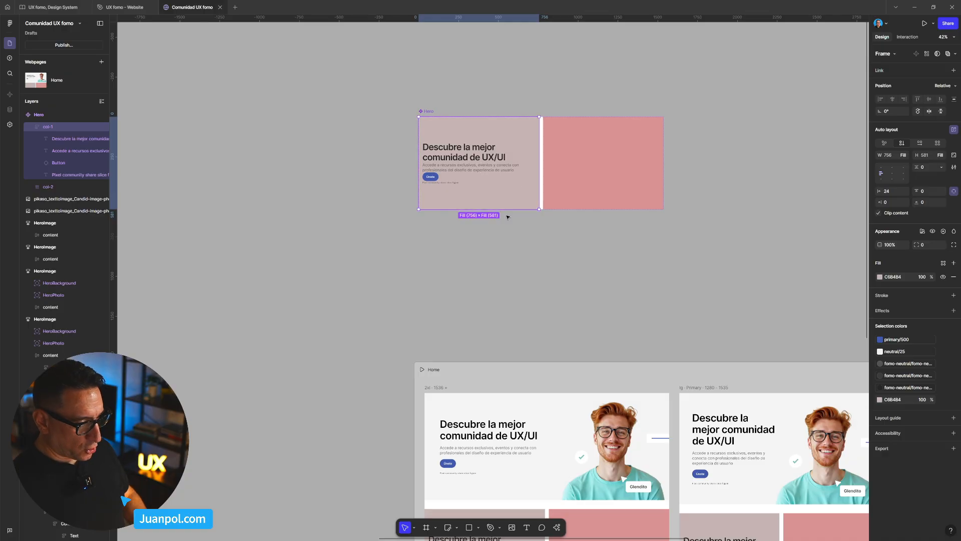
- Compare the padded first column of the Hero instances with the original heroes across the Home breakpoints
scroll(687, 323, down, 3)
scroll(741, 444, down, 2)
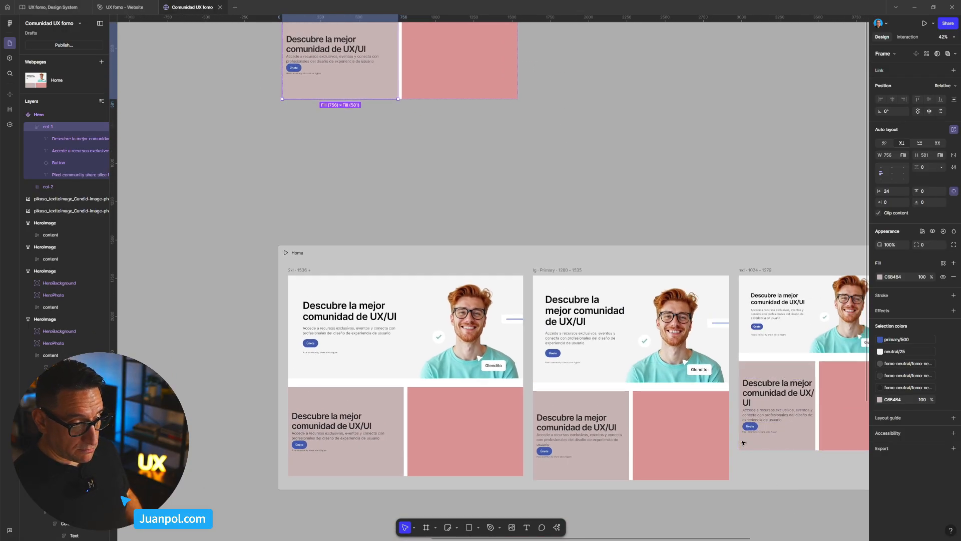
scroll(592, 448, up, 3)
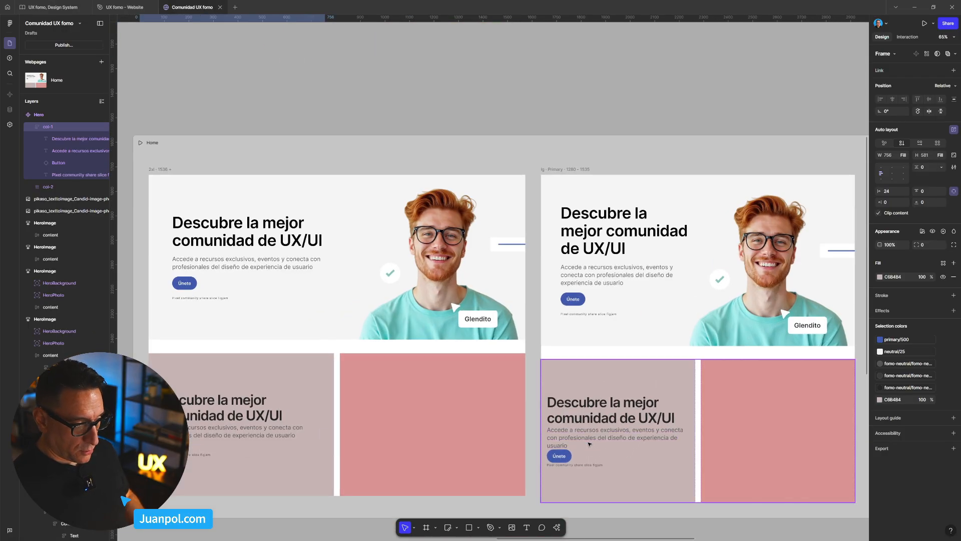
scroll(576, 343, down, 3)
drag(444, 148, 484, 292)
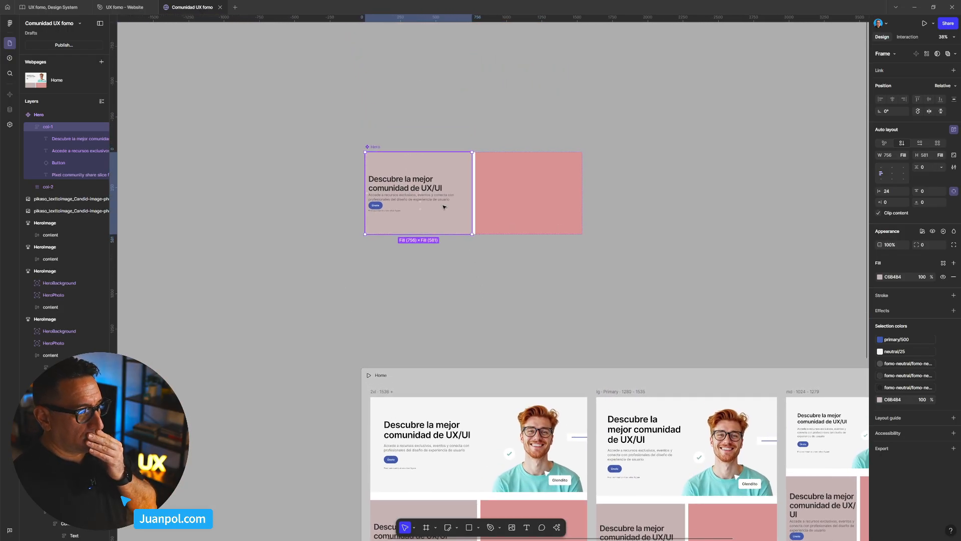
scroll(375, 186, down, 2)
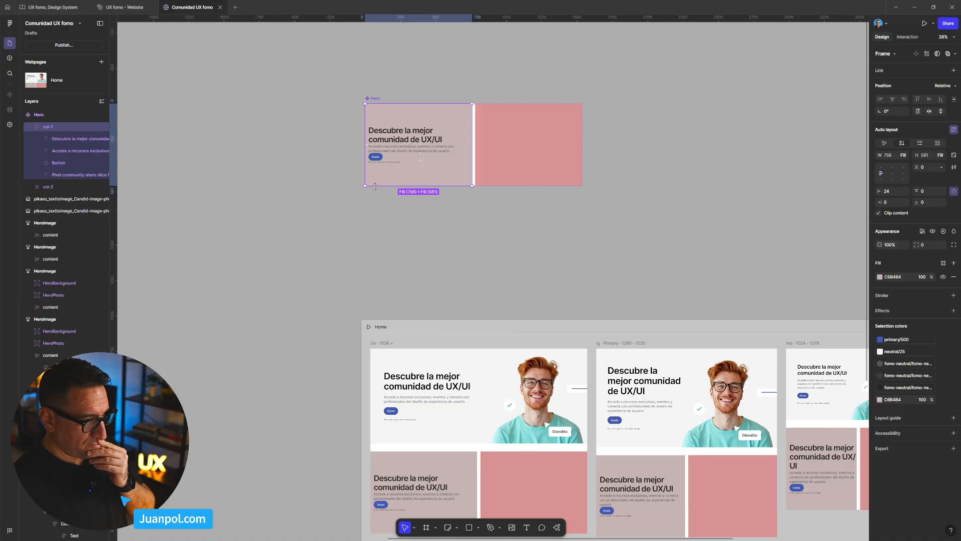
scroll(407, 210, down, 1)
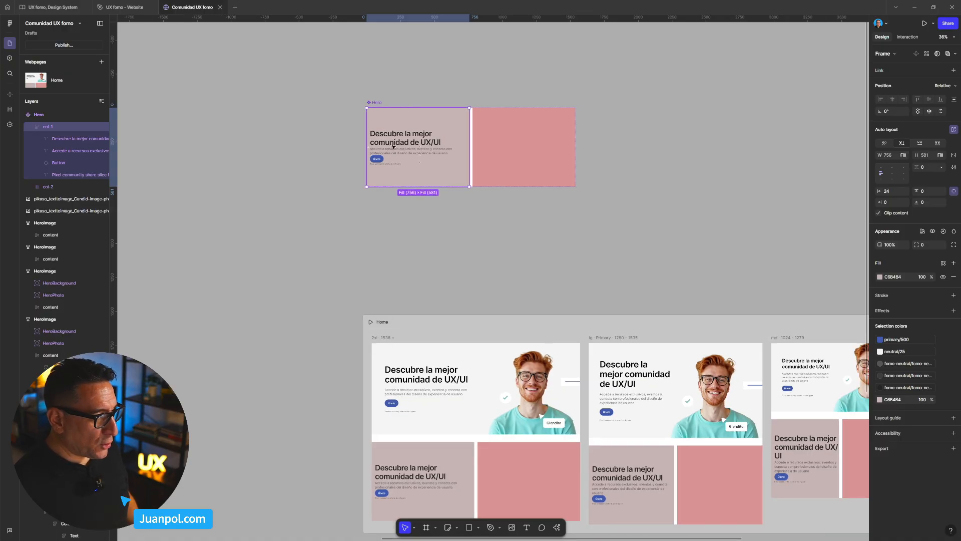
- Examine the auto layout gap and paddings of the text column in the second HeroImage frame
scroll(209, 222, down, 4)
drag(125, 254, 579, 238)
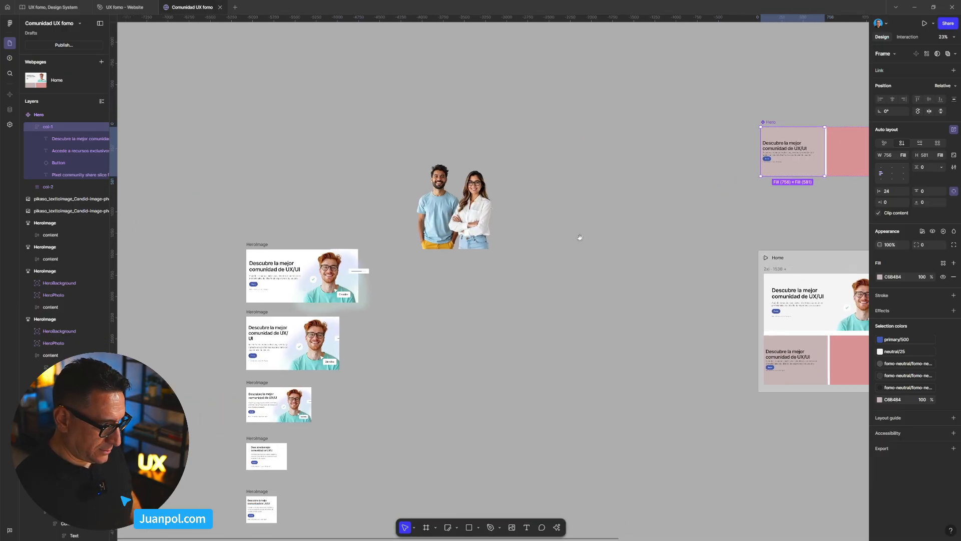
drag(279, 380, 512, 297)
scroll(497, 317, down, 6)
drag(573, 395, 543, 361)
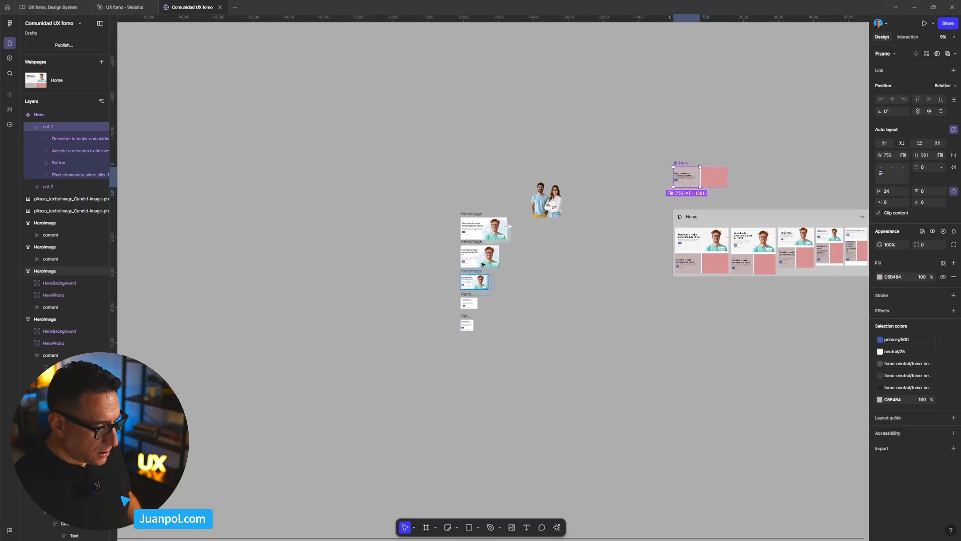
scroll(486, 254, up, 10)
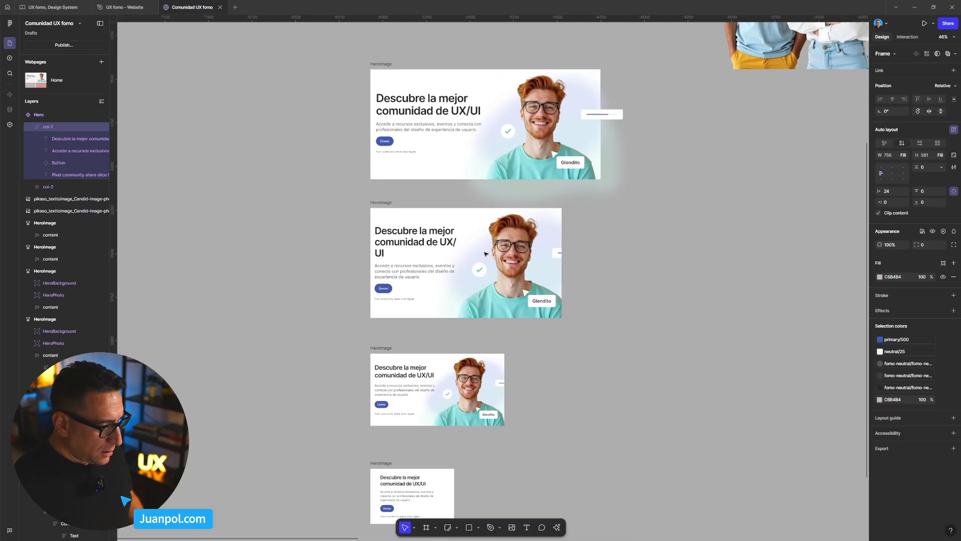
double_click(414, 268)
click(417, 259)
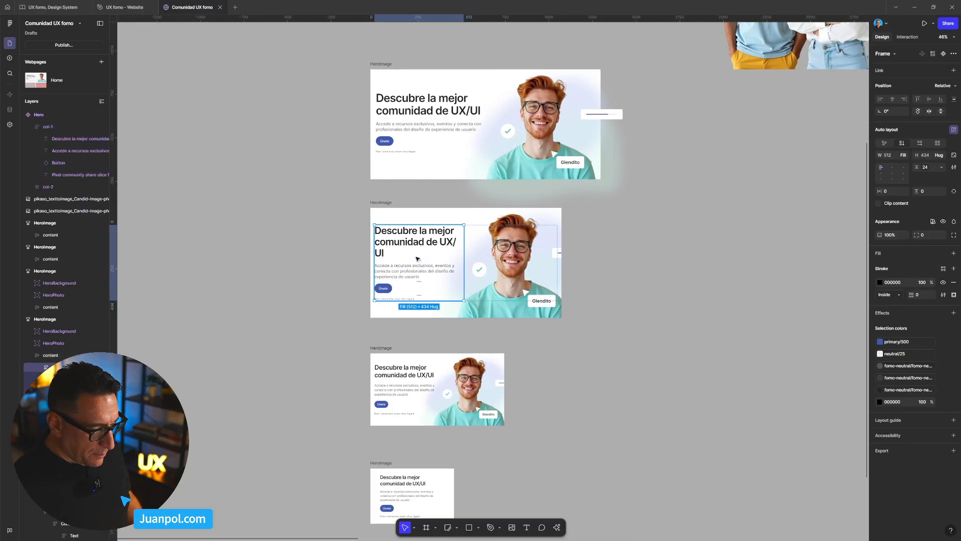
scroll(677, 270, down, 5)
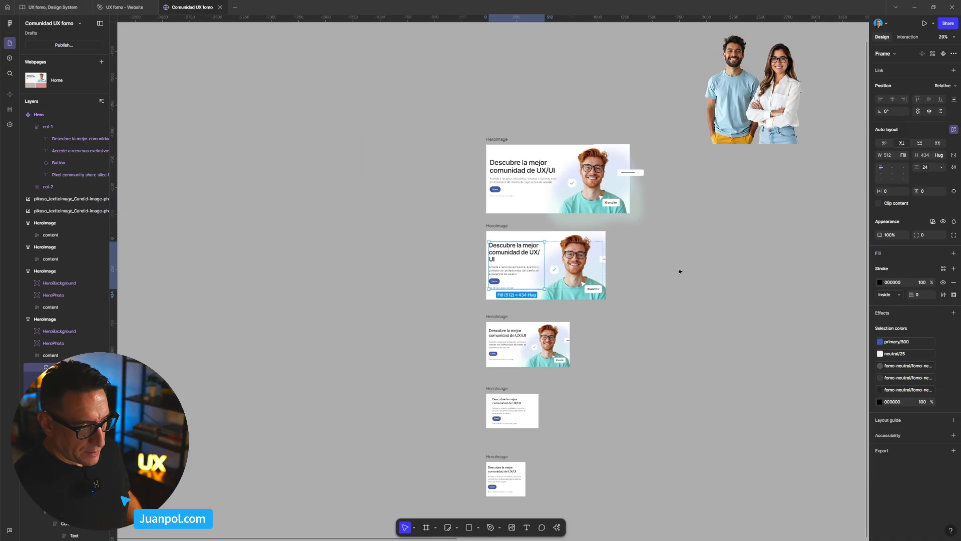
- Set the vertical gap between the items in the Hero main component's col-1 to 24
drag(753, 226, 274, 307)
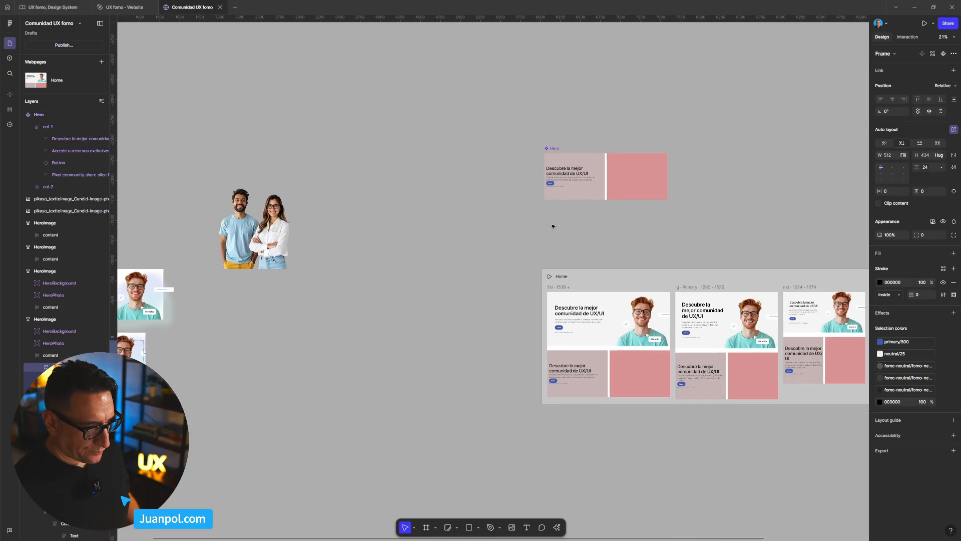
scroll(561, 211, up, 5)
drag(607, 194, 517, 270)
click(489, 217)
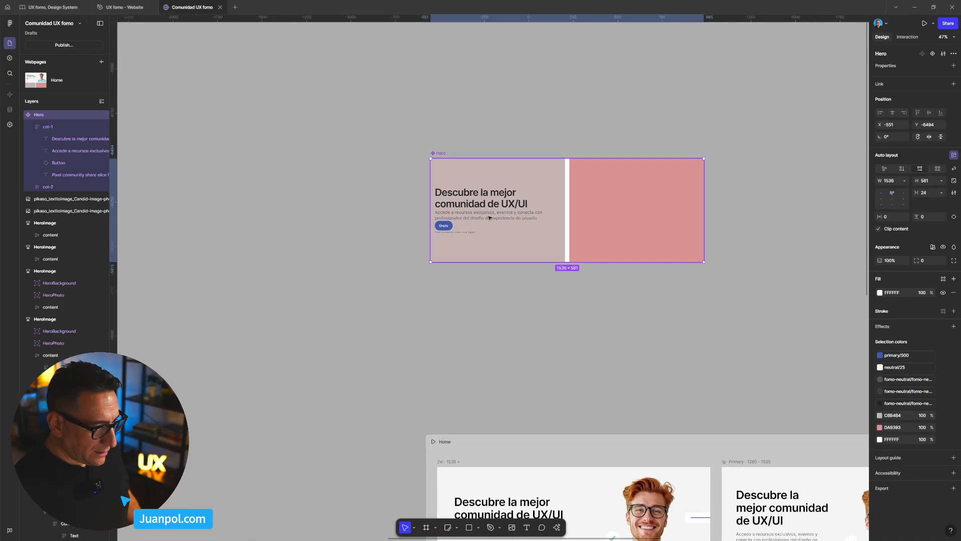
click(489, 218)
double_click(489, 218)
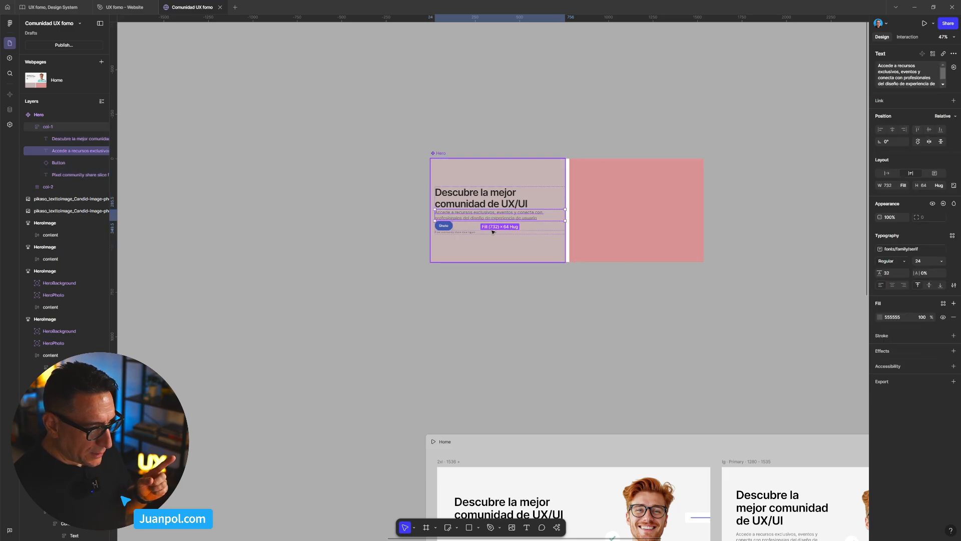
click(493, 232)
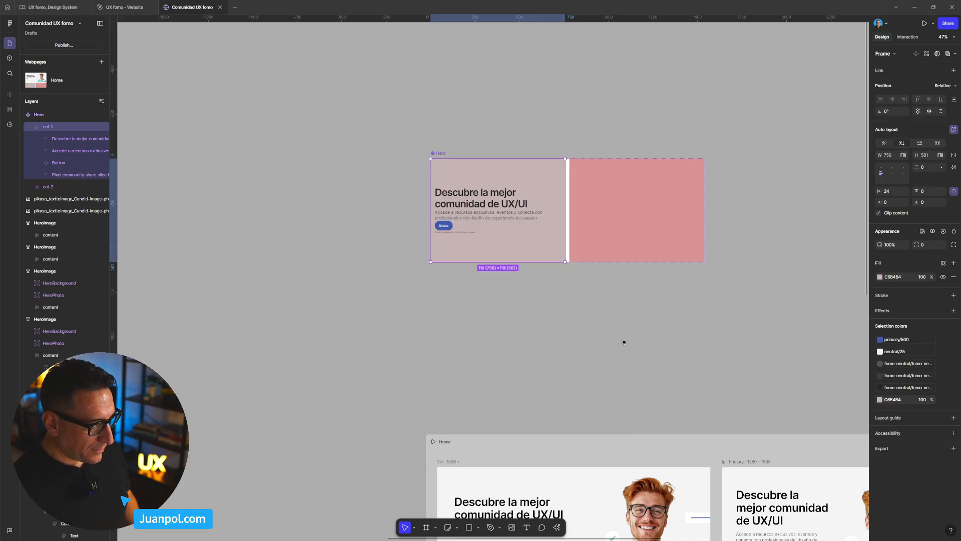
click(624, 341)
scroll(514, 273, up, 1)
click(504, 249)
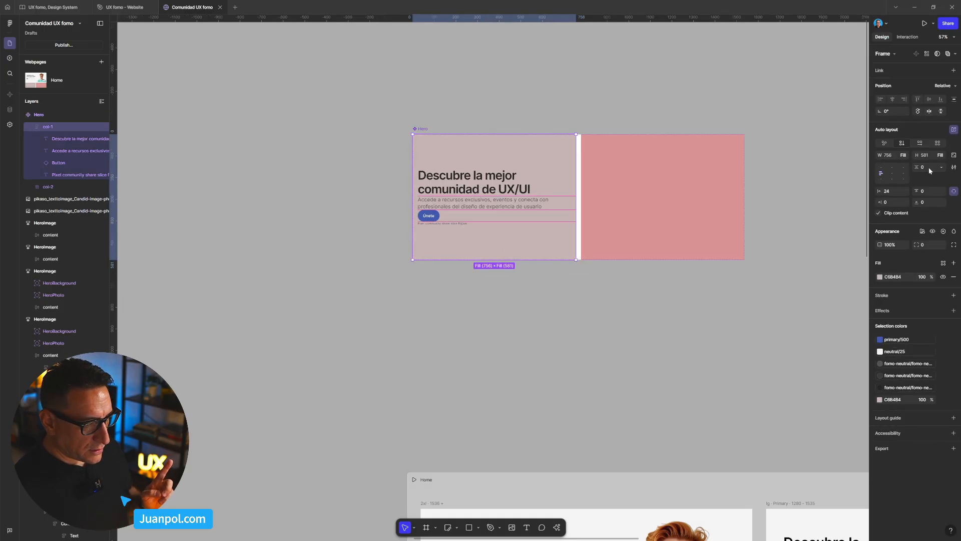
key(Return)
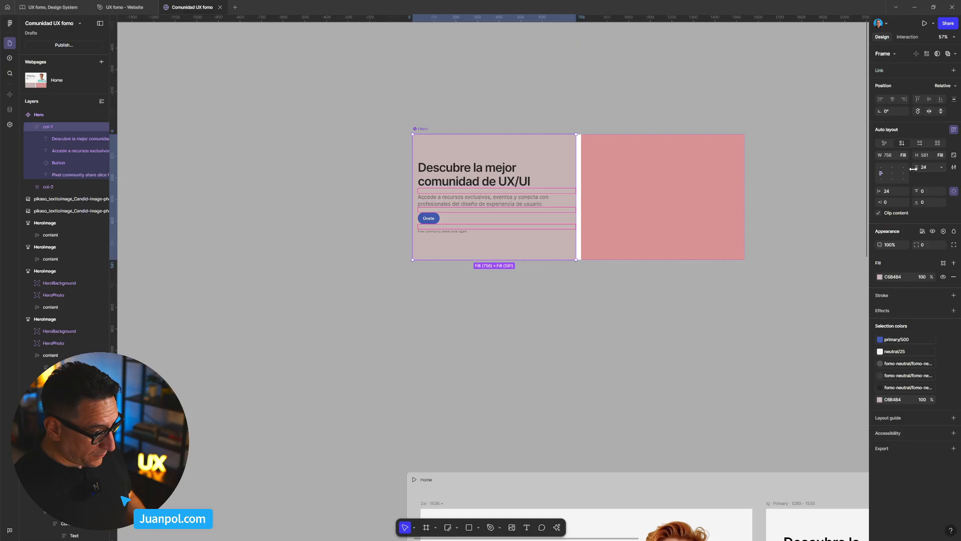
click(665, 259)
click(665, 282)
- Examine the typography and component settings of the heading, paragraph, button and caption in the Hero's col-1
click(525, 188)
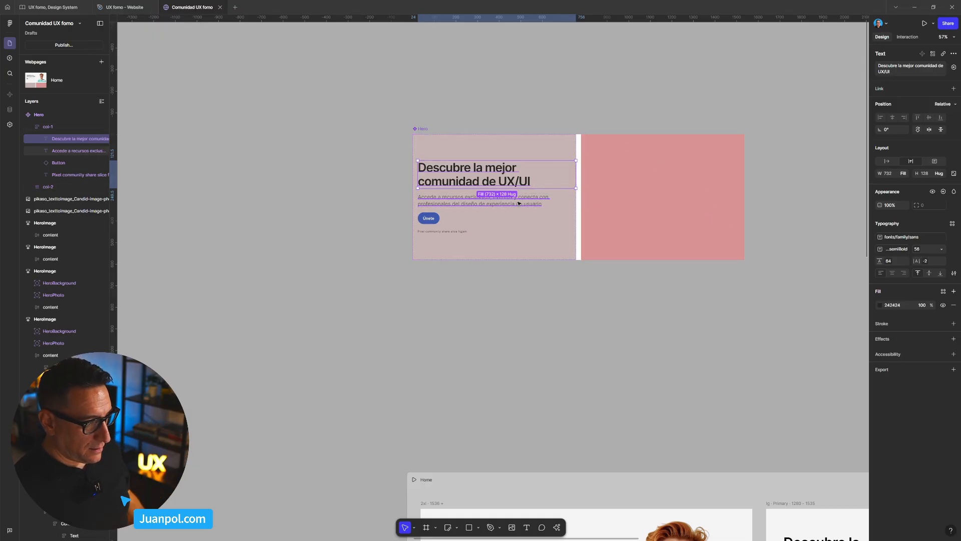
click(470, 204)
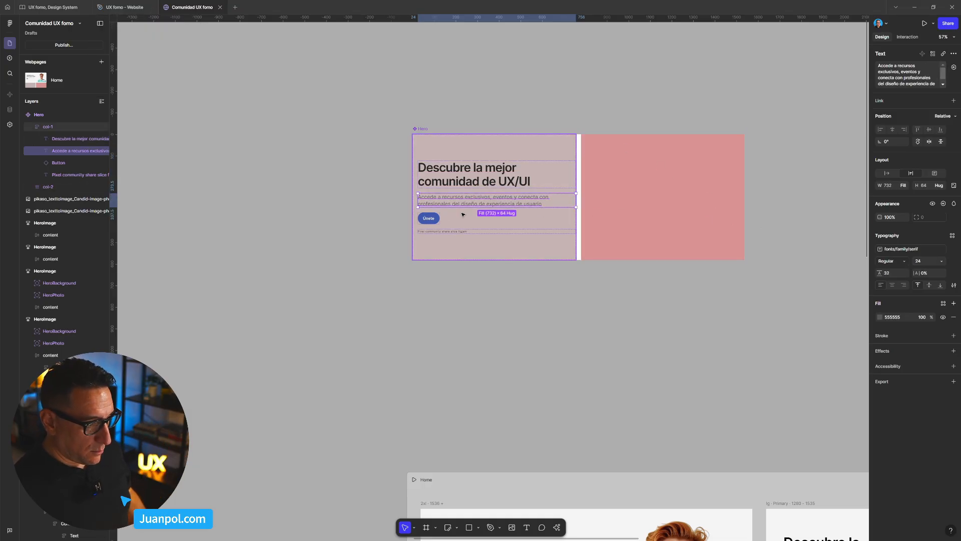
click(440, 232)
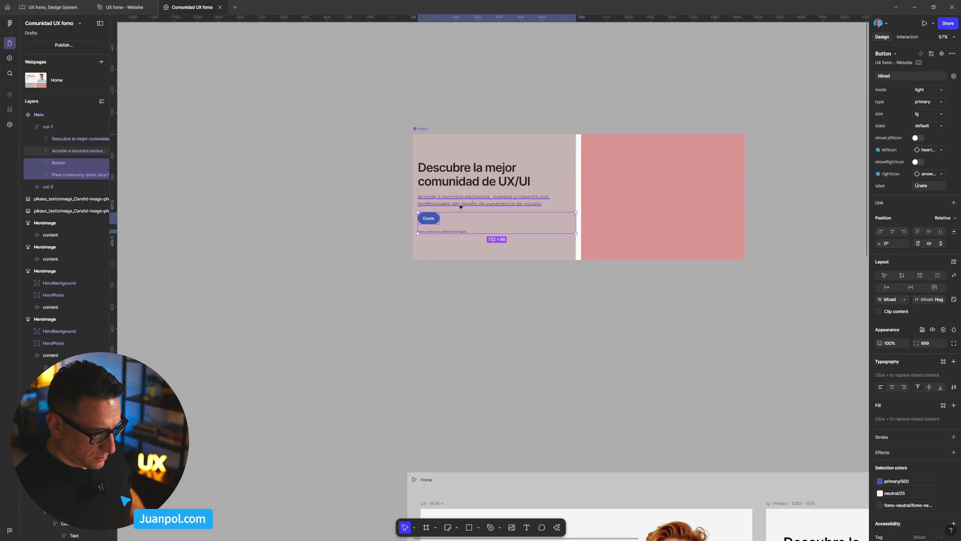
click(388, 246)
- Detach the font variables from the Hero's heading and paragraph, re-entering the heading's line height as 64 and letter spacing as -2
click(465, 188)
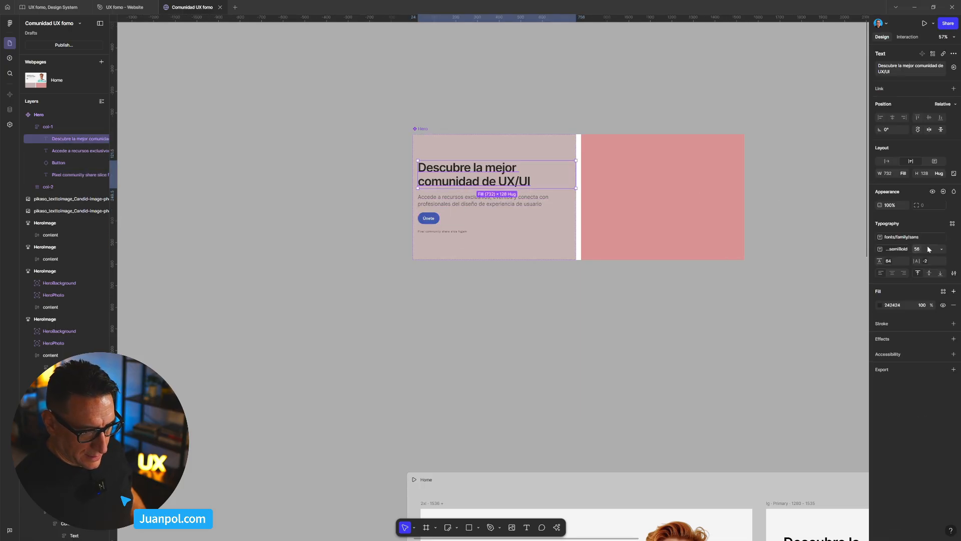
click(954, 237)
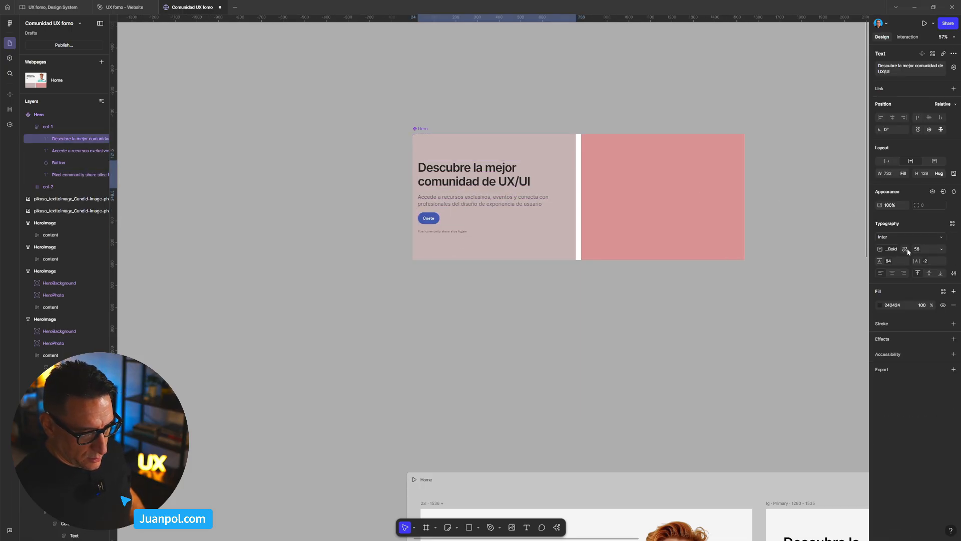
key(BackSpace)
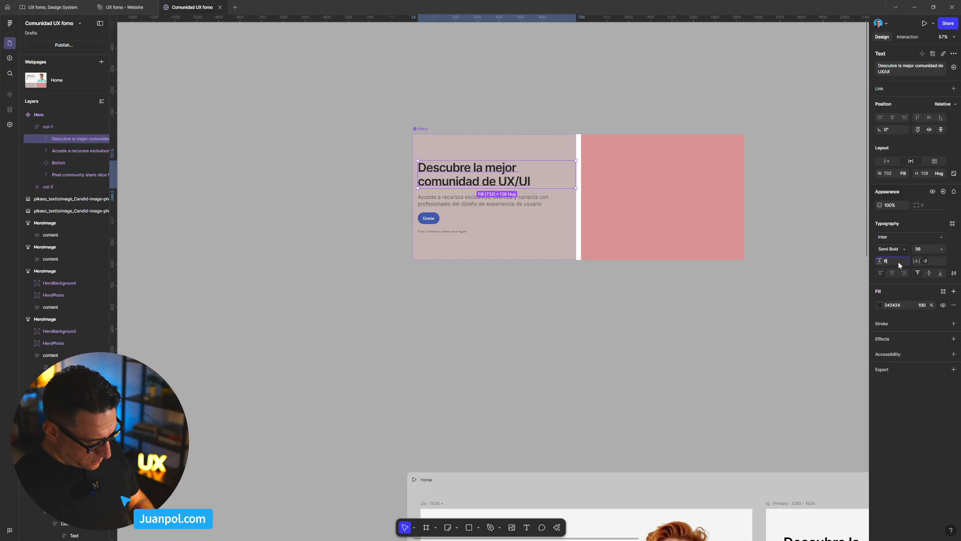
click(929, 261)
key(BackSpace)
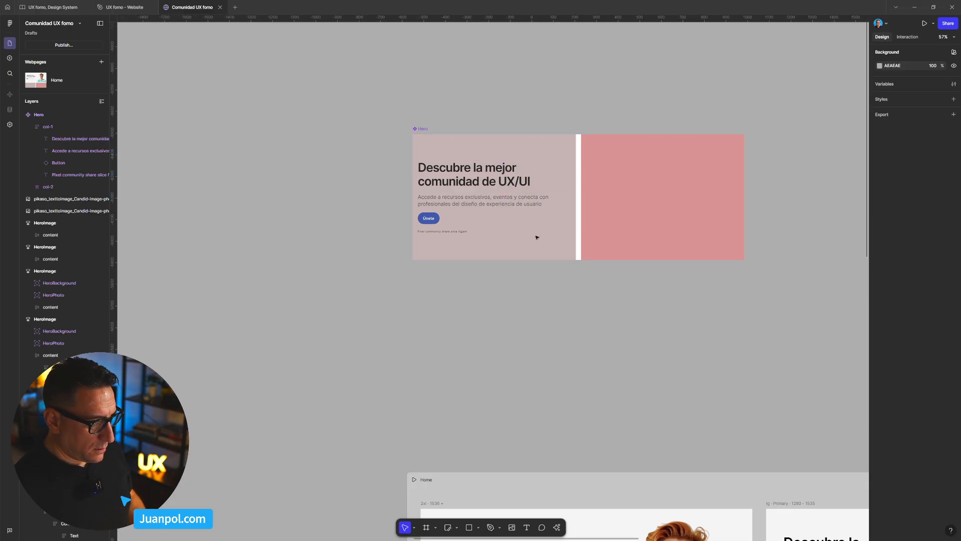
click(508, 203)
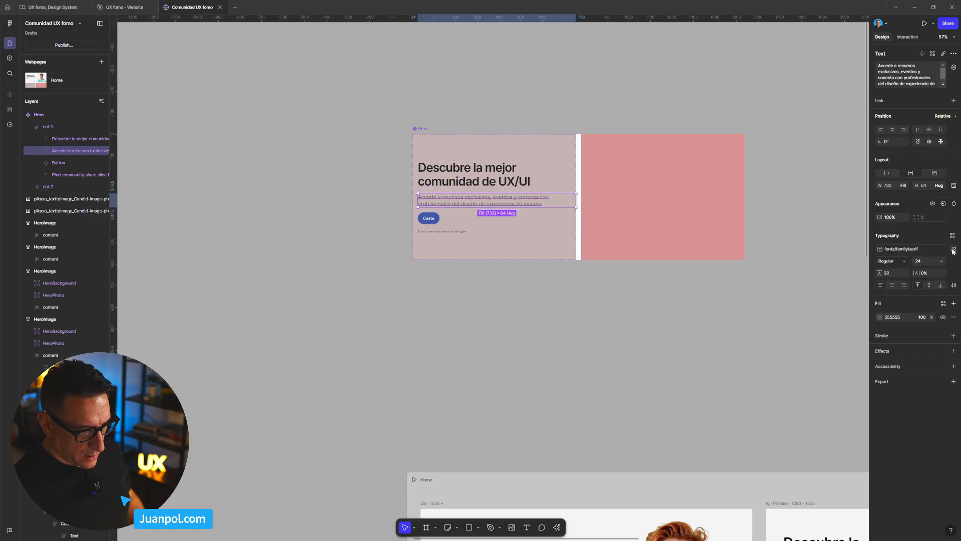
click(953, 249)
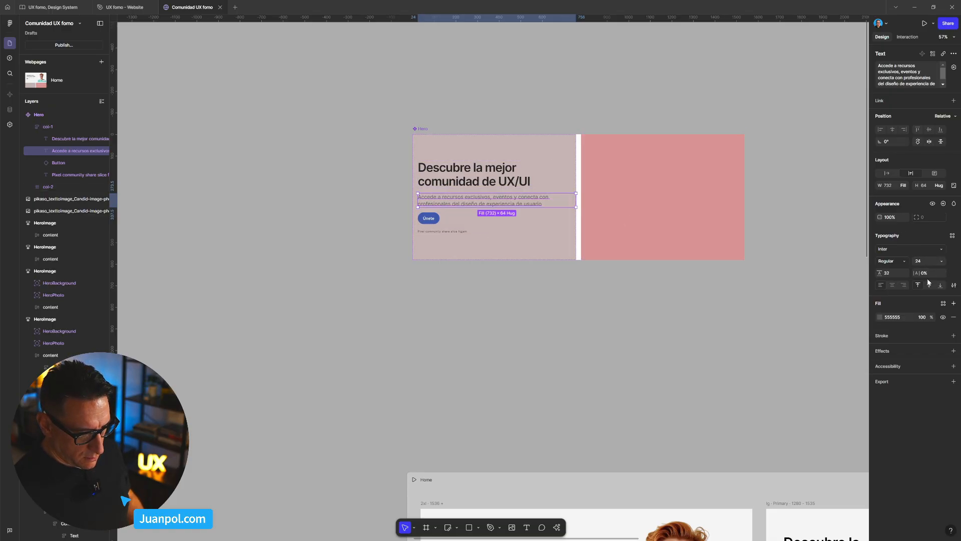
- Detach the Únete button in the Hero's col-1 from its library component
double_click(428, 219)
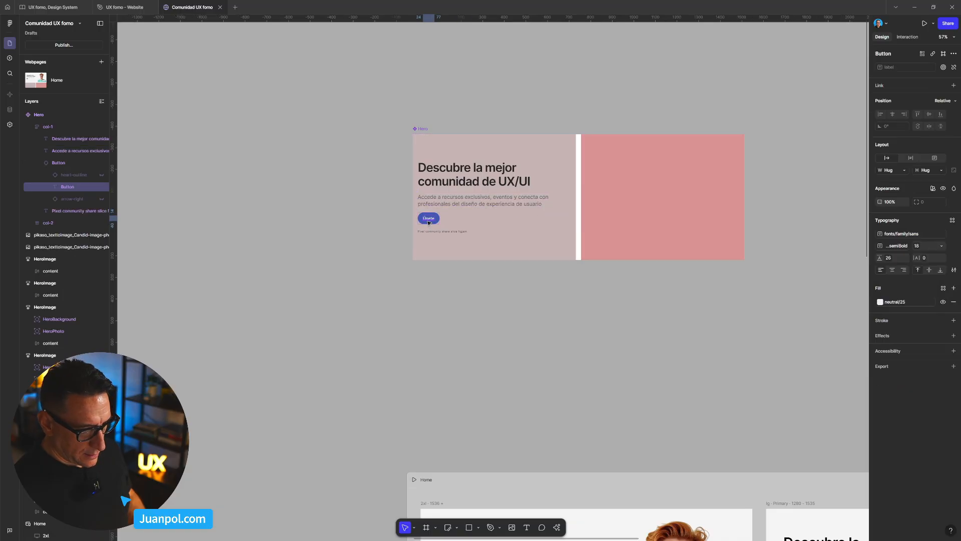
scroll(428, 222, up, 5)
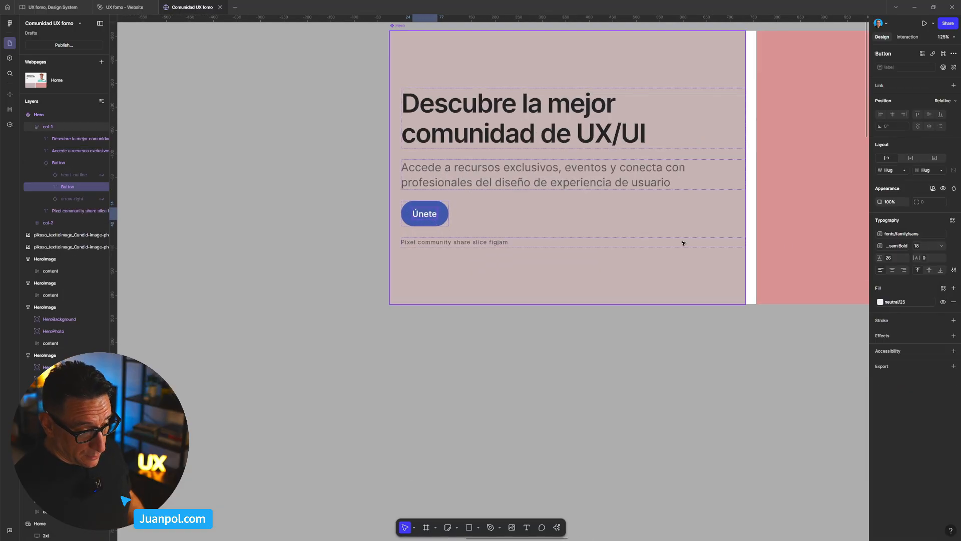
click(444, 224)
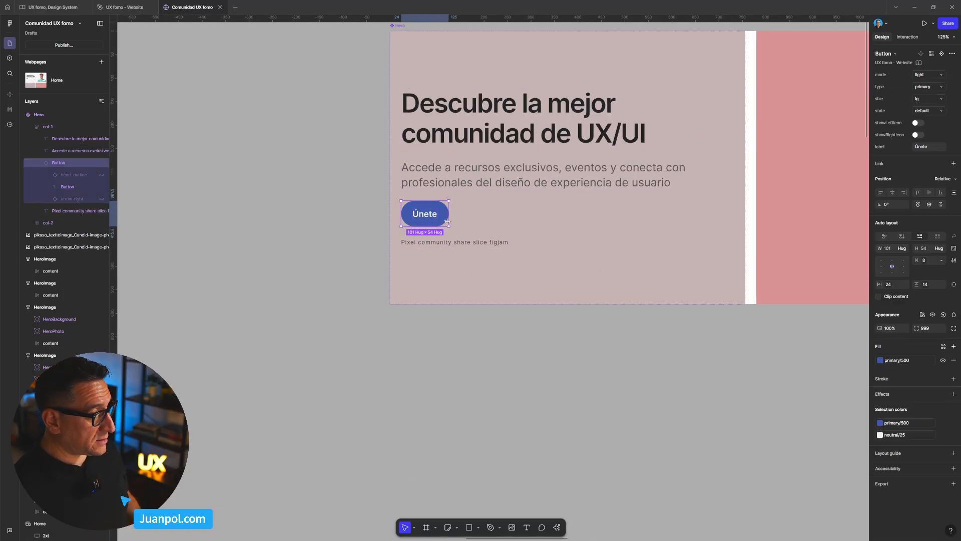
right_click(442, 222)
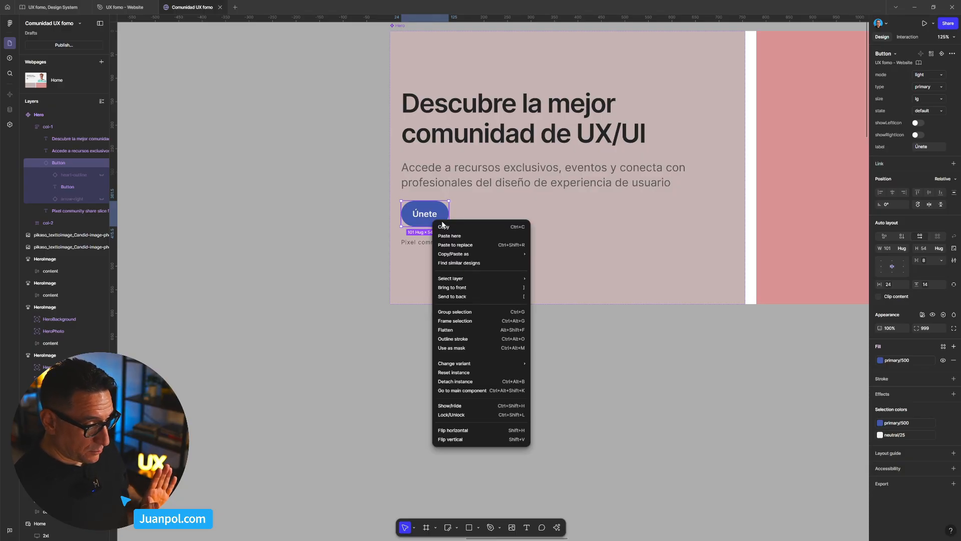
click(475, 382)
- Re-enter the detached Únete button's horizontal padding as 24 and its vertical padding as 14
click(897, 191)
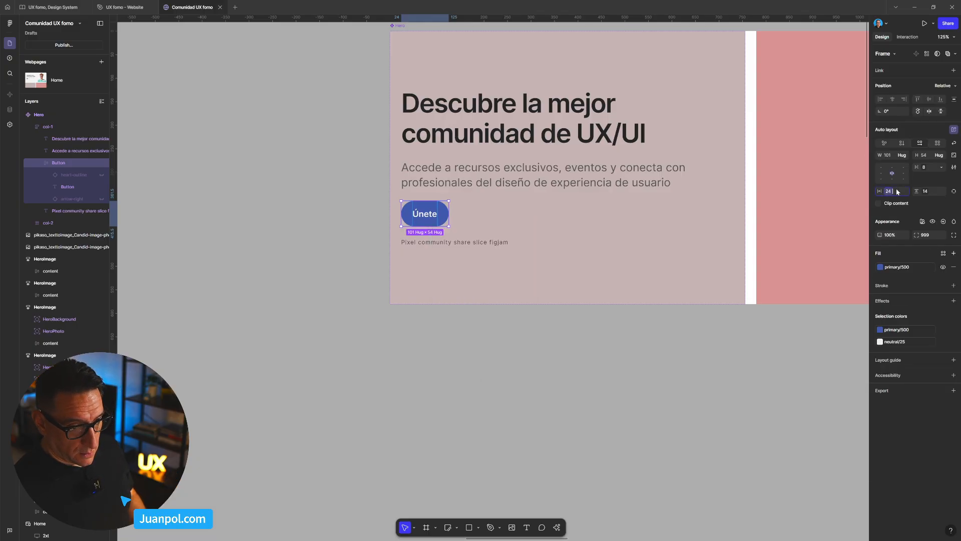
text(2)
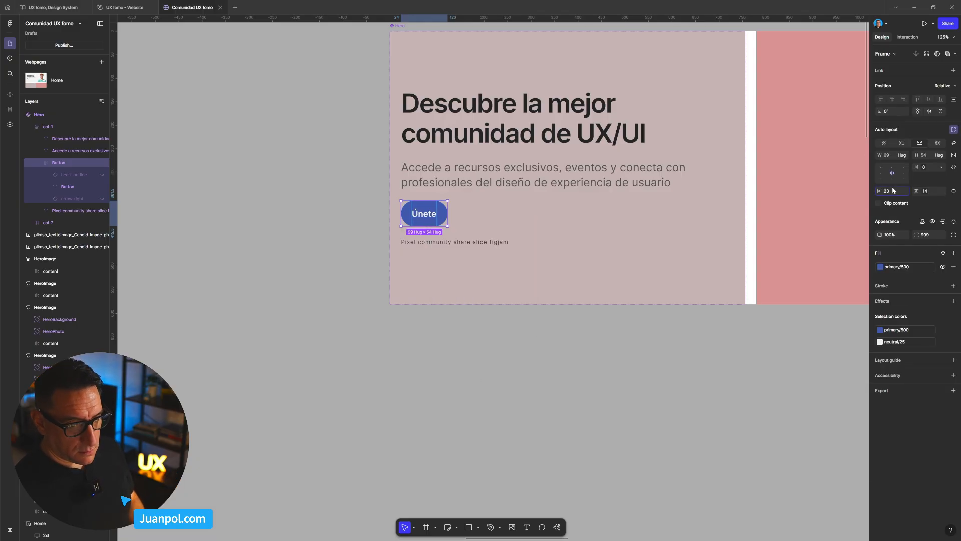
text(4)
key(Return)
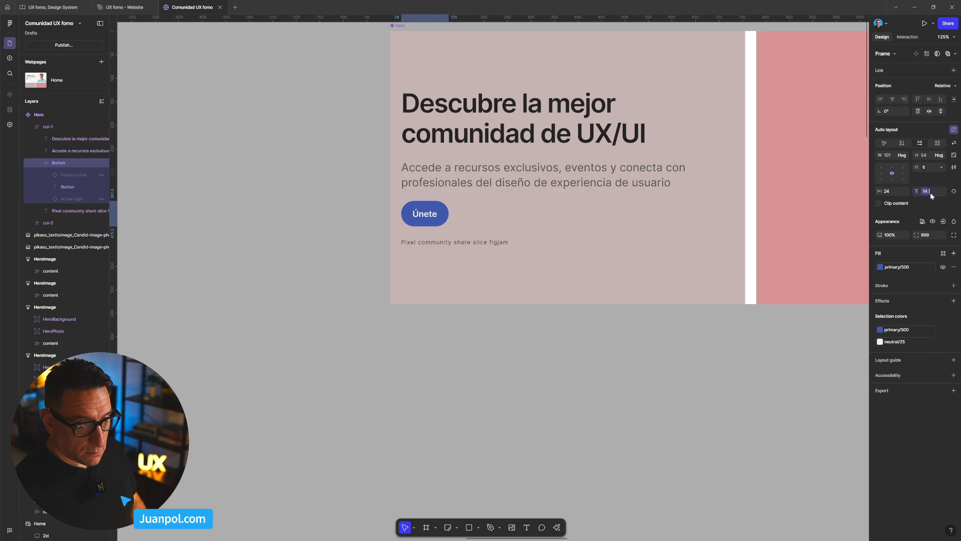
key(BackSpace)
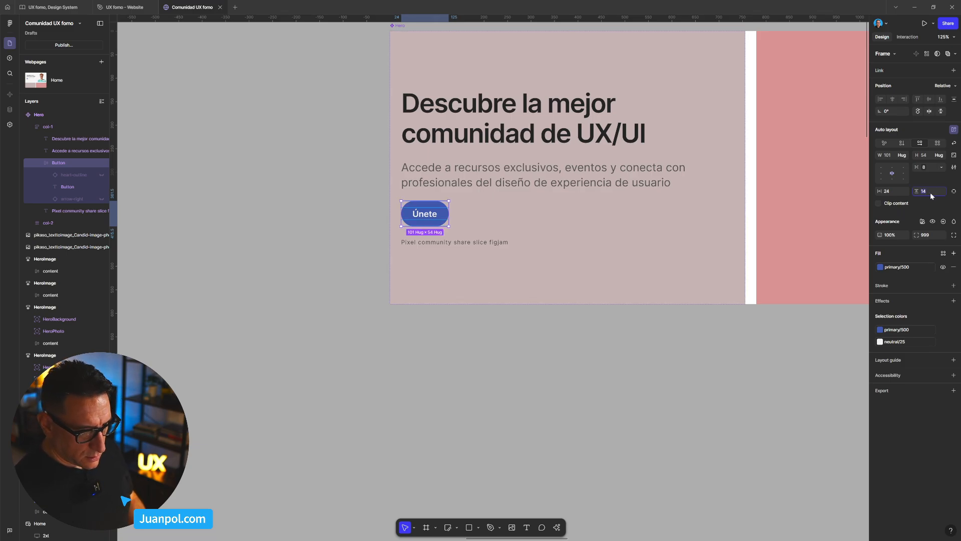
text(1)
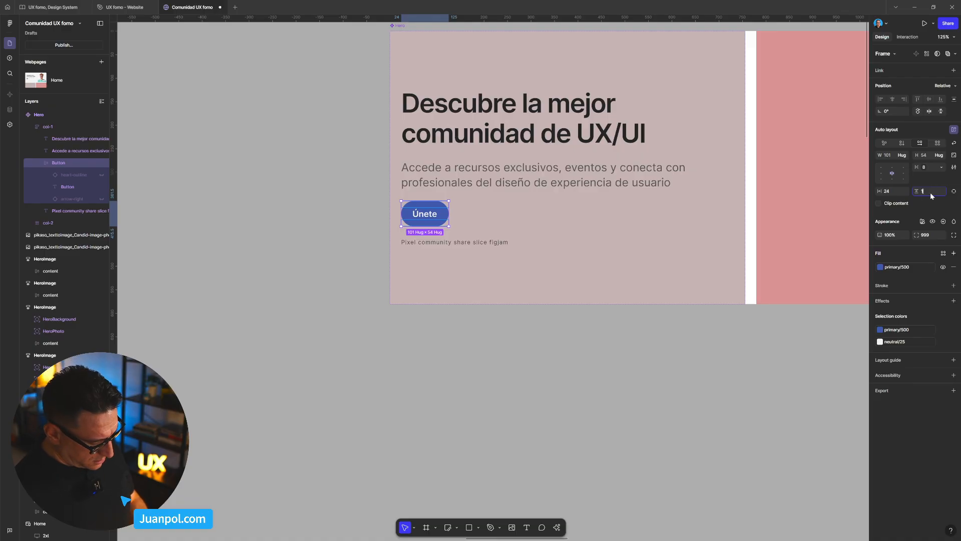
text(4)
key(Return)
click(506, 328)
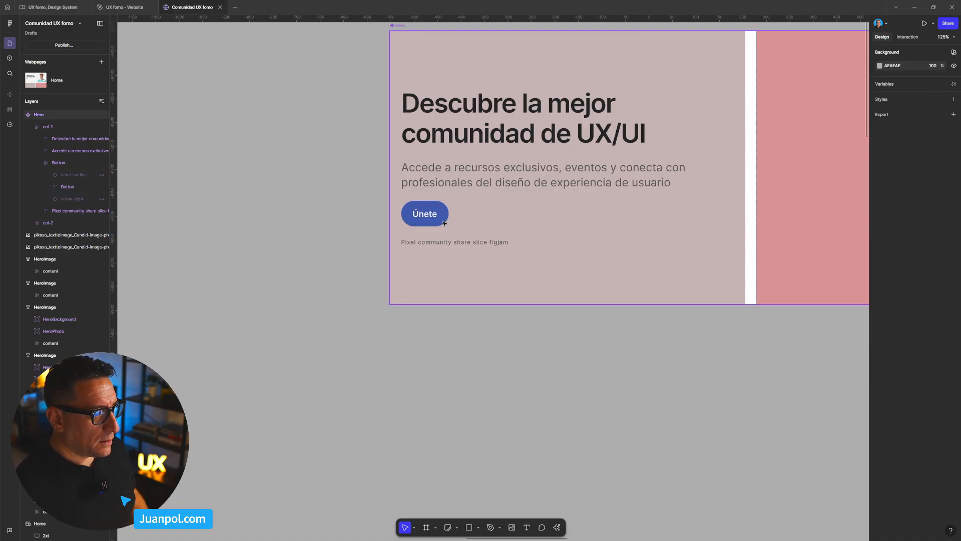
- Re-enter the horizontal gap between the items of the Únete button as 8
click(442, 222)
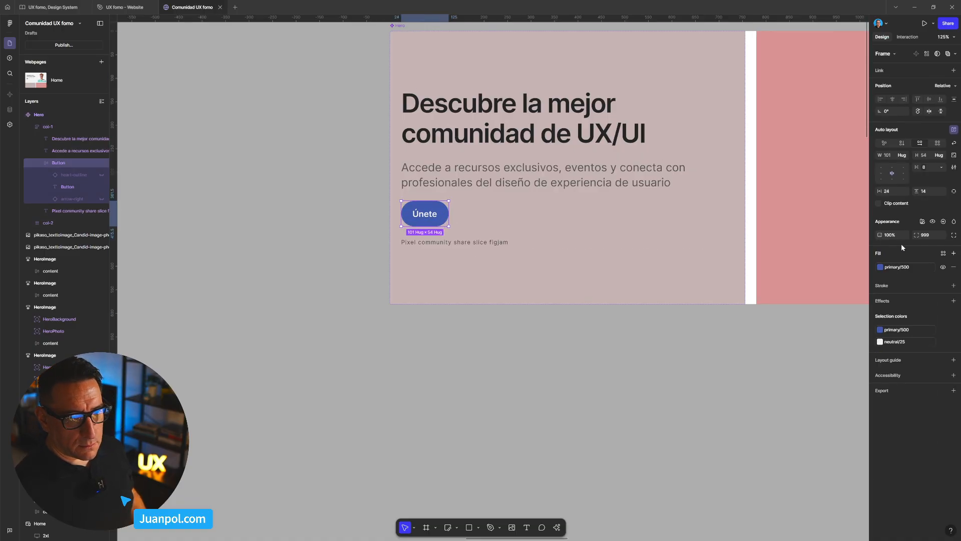
text(8)
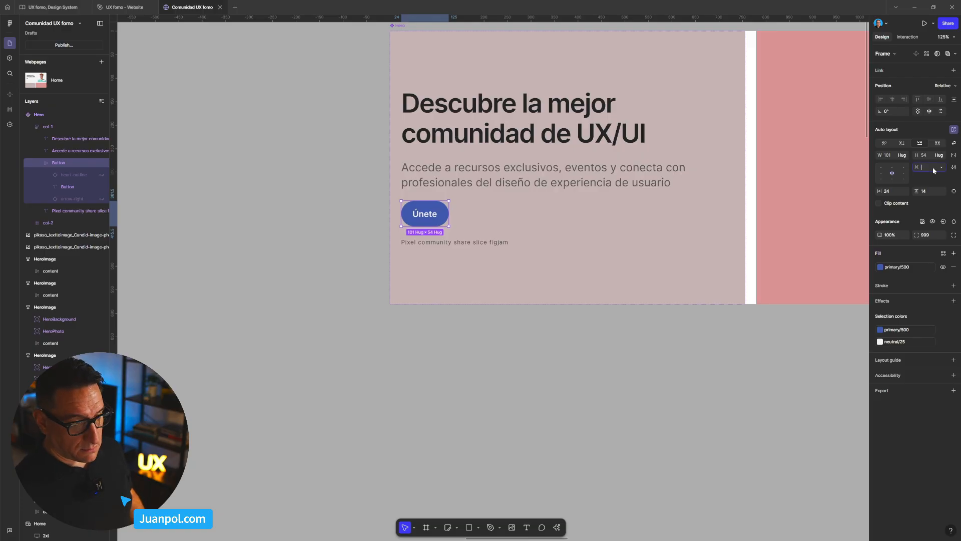
key(Return)
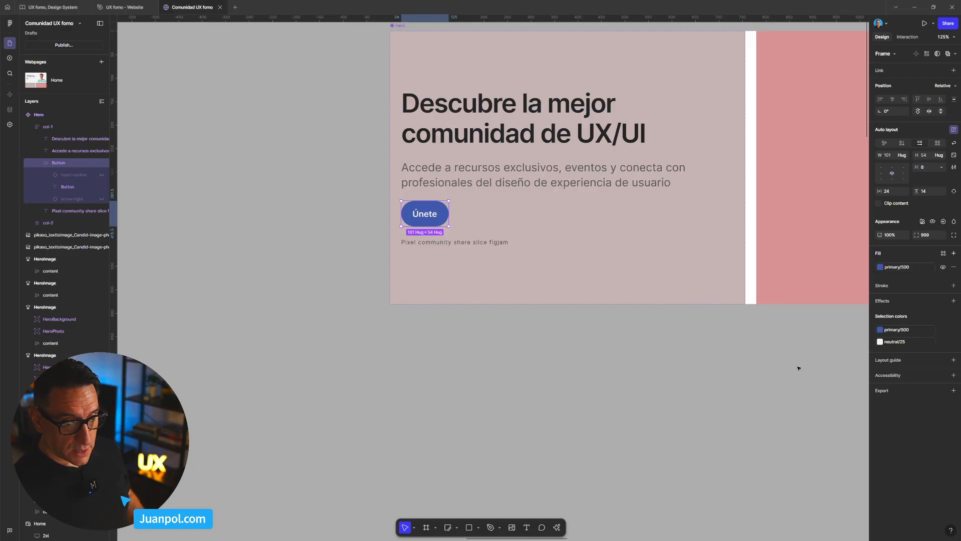
click(696, 340)
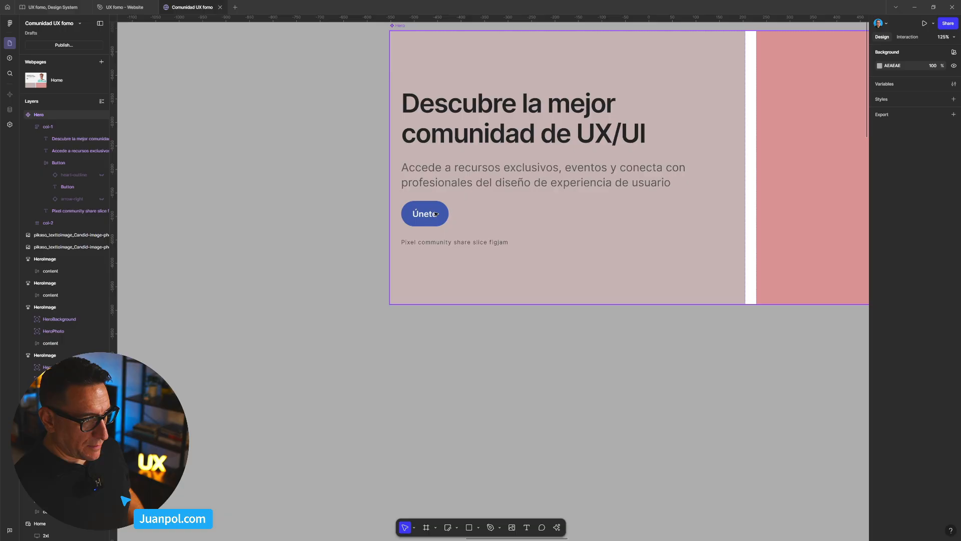
- Detach the color variables primary/500 and neutral/25 from the Únete button's background and label in the Hero's col-1
click(436, 214)
click(473, 113)
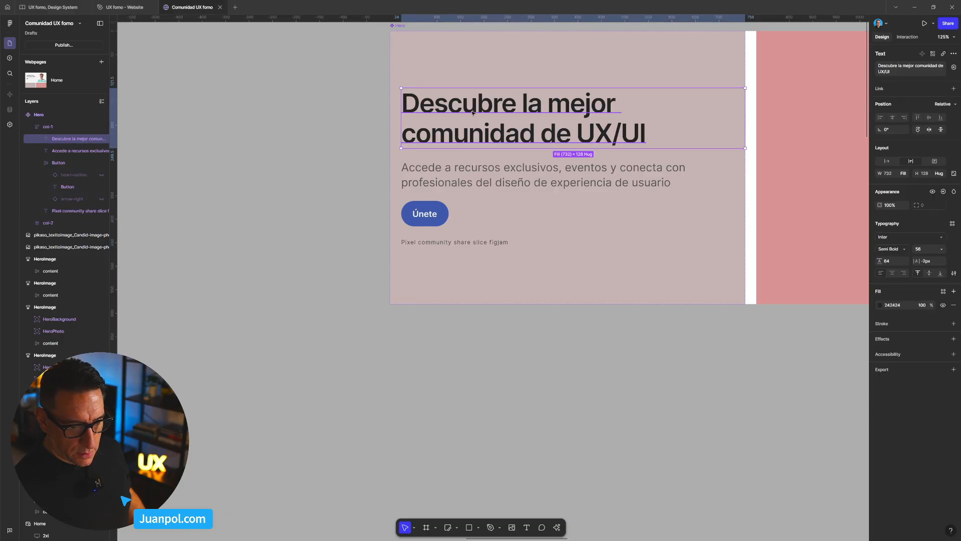
click(470, 178)
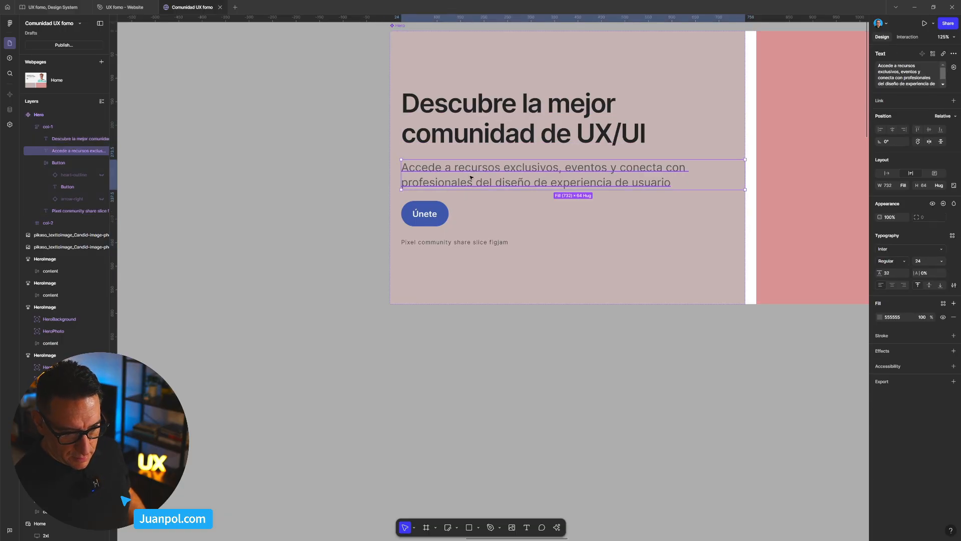
click(440, 212)
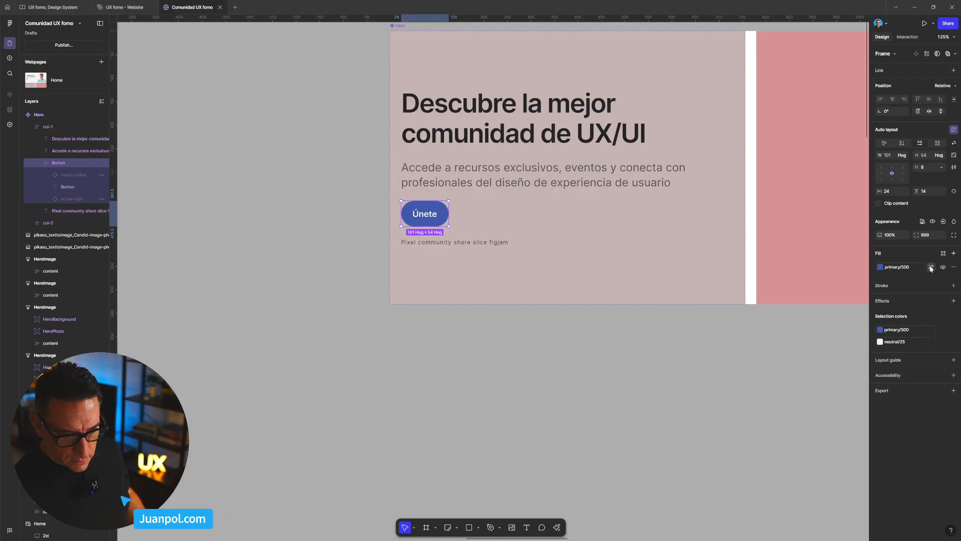
click(927, 266)
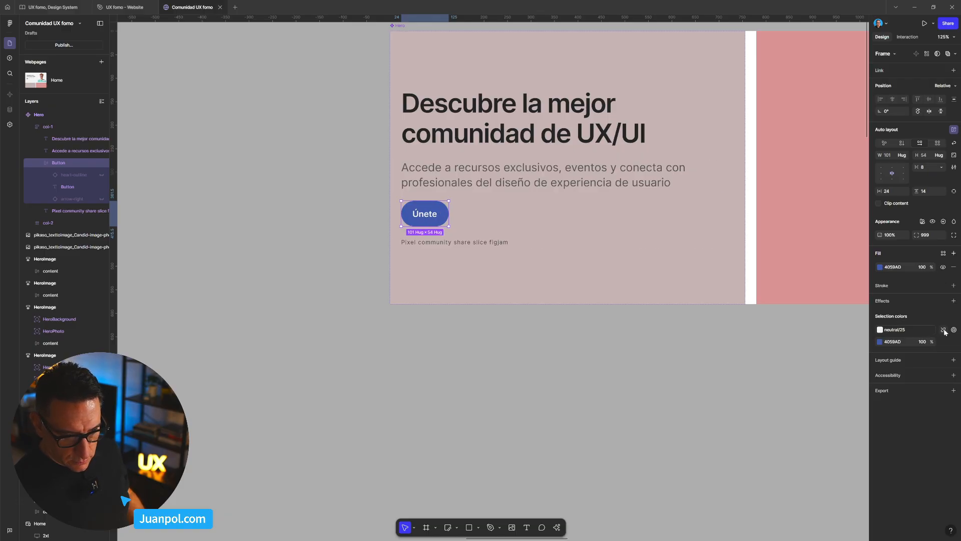
click(944, 331)
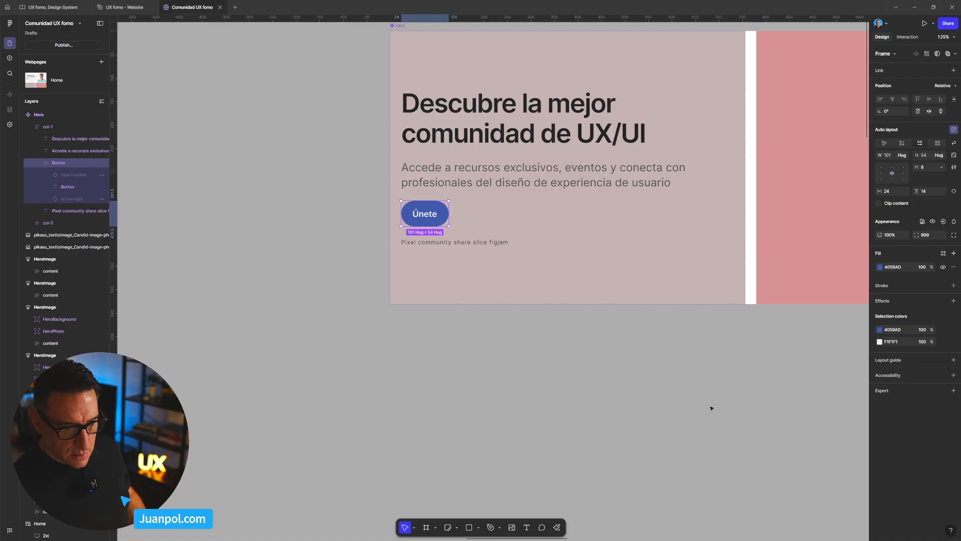
click(590, 356)
- Detach the font variables from the caption below the Únete button, re-entering size 12, line height 20 and letter spacing 1
click(468, 239)
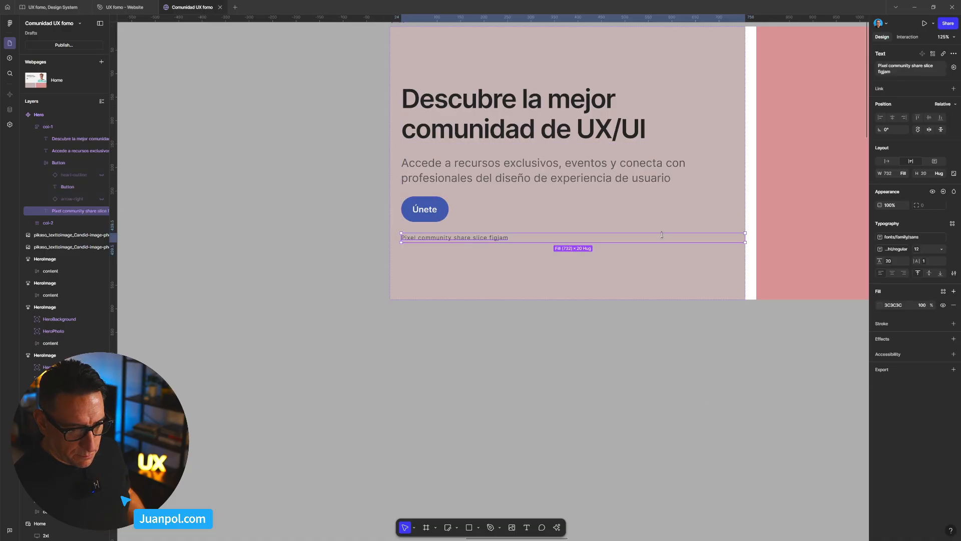
click(942, 236)
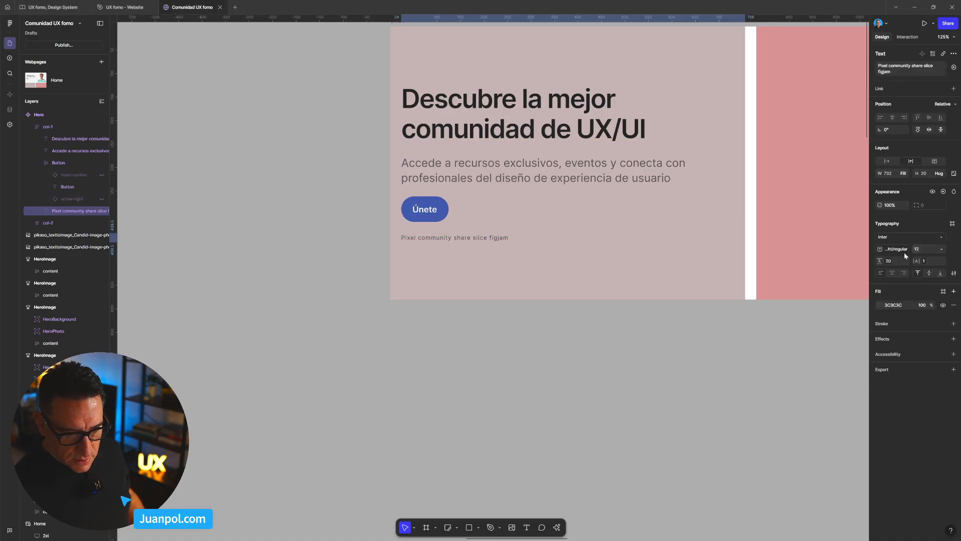
click(905, 249)
click(931, 252)
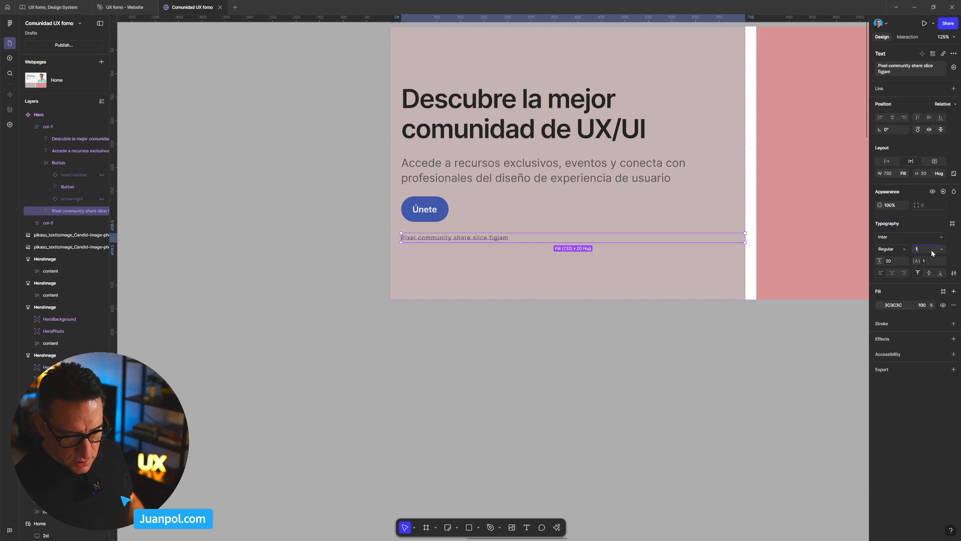
click(904, 263)
key(BackSpace)
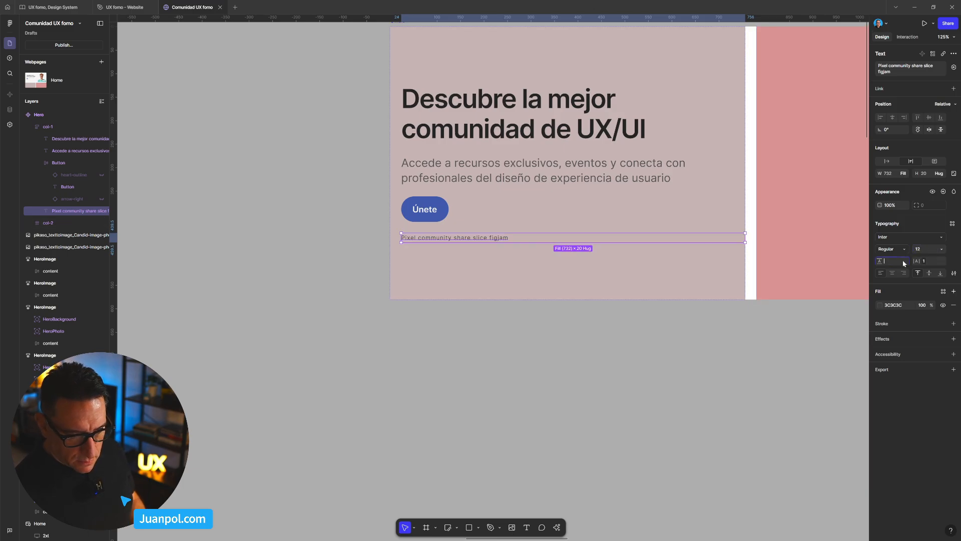
click(929, 261)
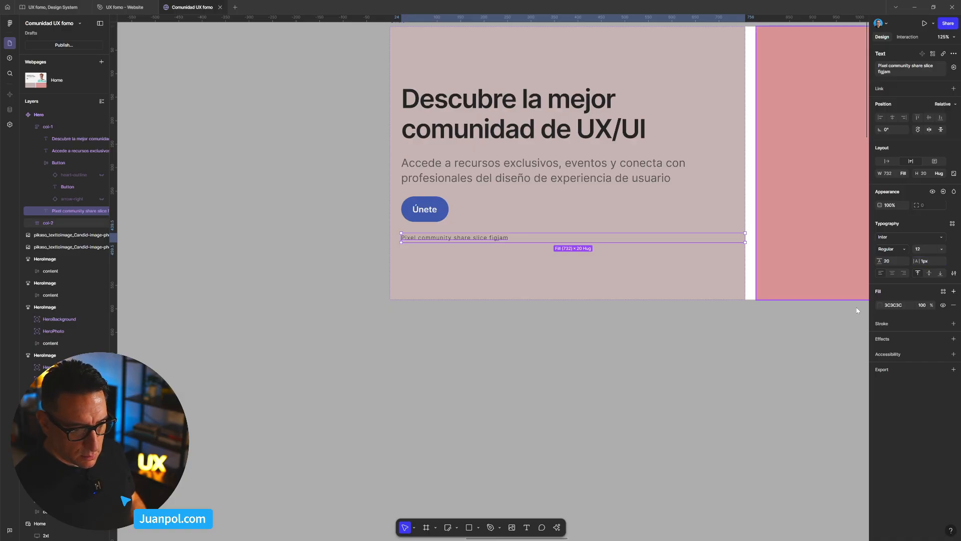
click(672, 365)
- Move the main Hero component up the canvas to X -578, Y -6898, further above the Home webpage
scroll(672, 365, down, 5)
drag(685, 385, 551, 299)
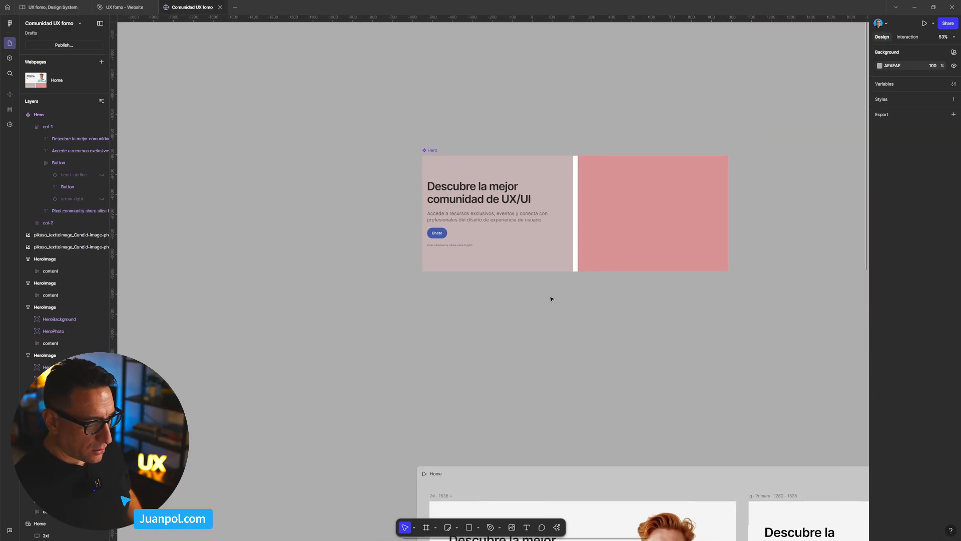
scroll(551, 299, down, 4)
drag(561, 340, 496, 230)
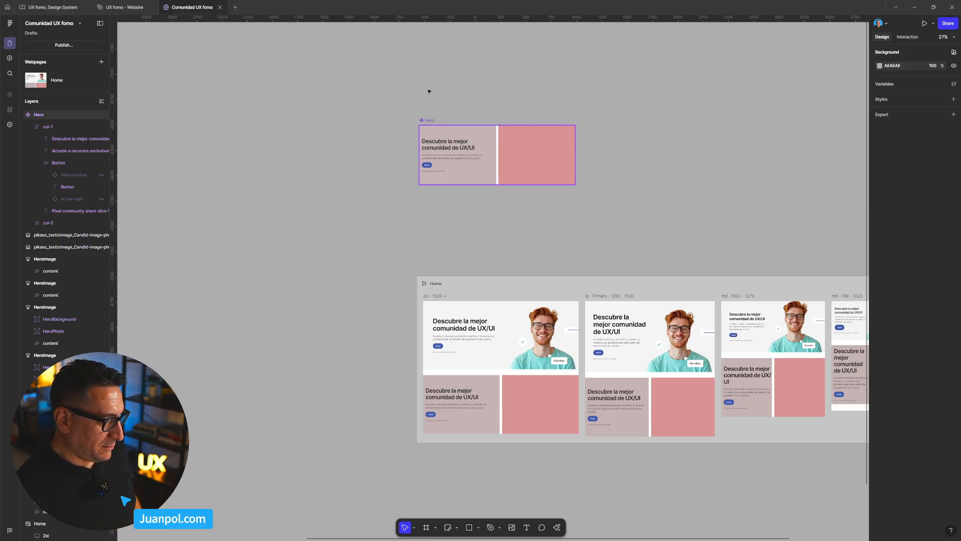
drag(450, 151, 448, 110)
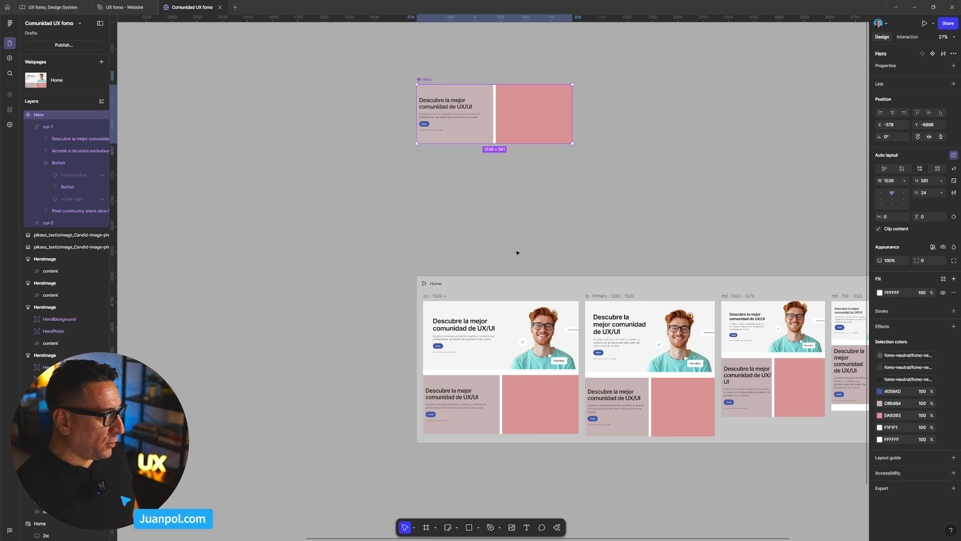
scroll(510, 249, down, 1)
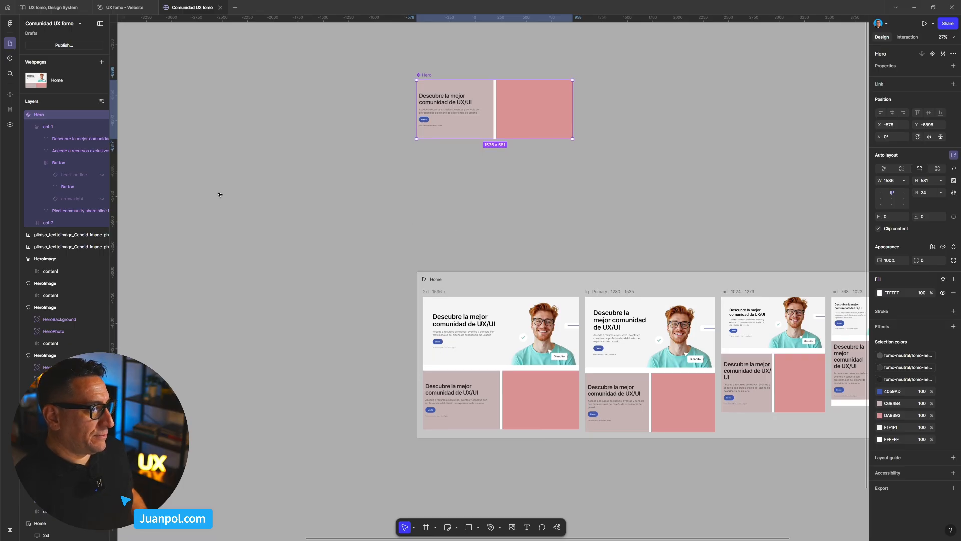
click(287, 219)
- Preview the Home webpage and check how both hero sections adapt at widths of 1330 and 1038
scroll(284, 235, down, 7)
drag(246, 260, 429, 315)
scroll(553, 326, up, 10)
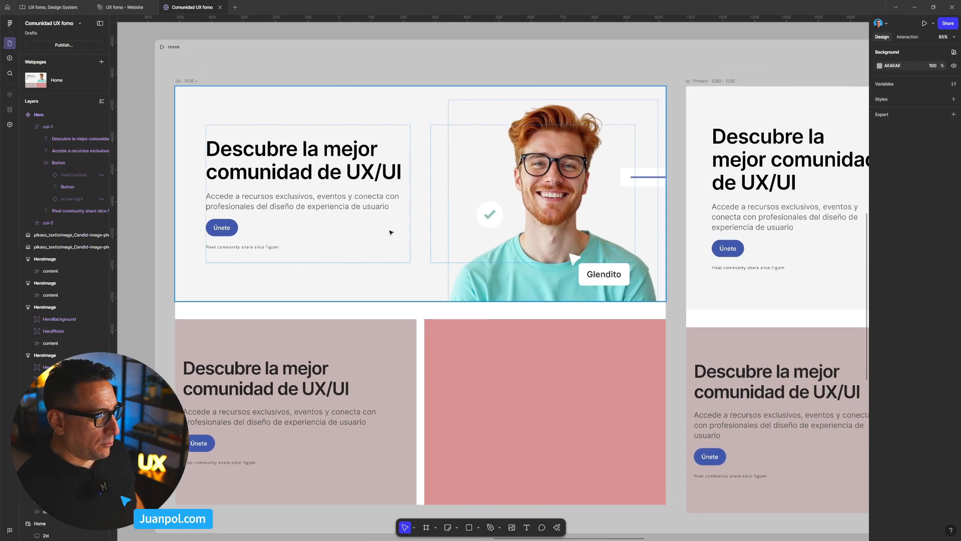
scroll(391, 235, down, 3)
click(321, 113)
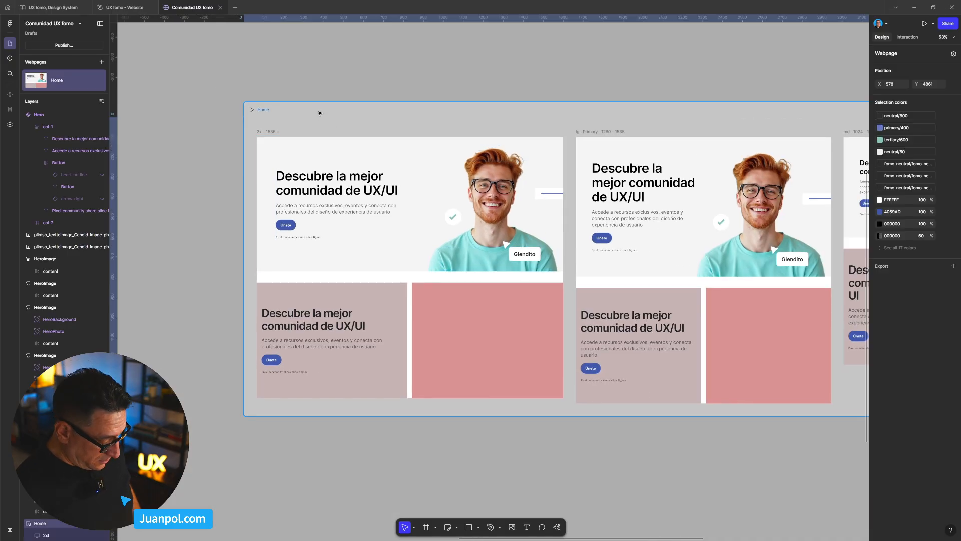
key(ctrl+p)
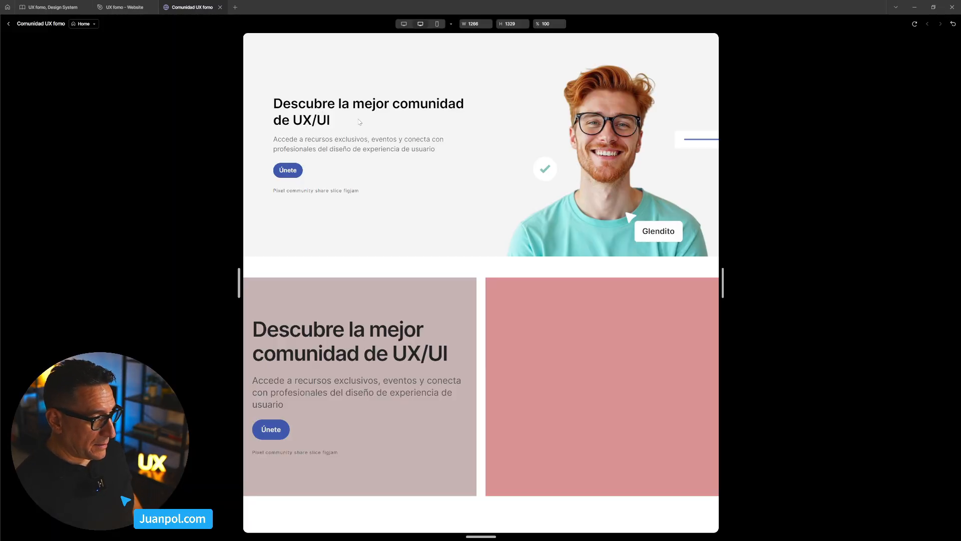
mouse_move(727, 288)
mouse_down()
mouse_move(771, 285)
mouse_move(734, 284)
mouse_up()
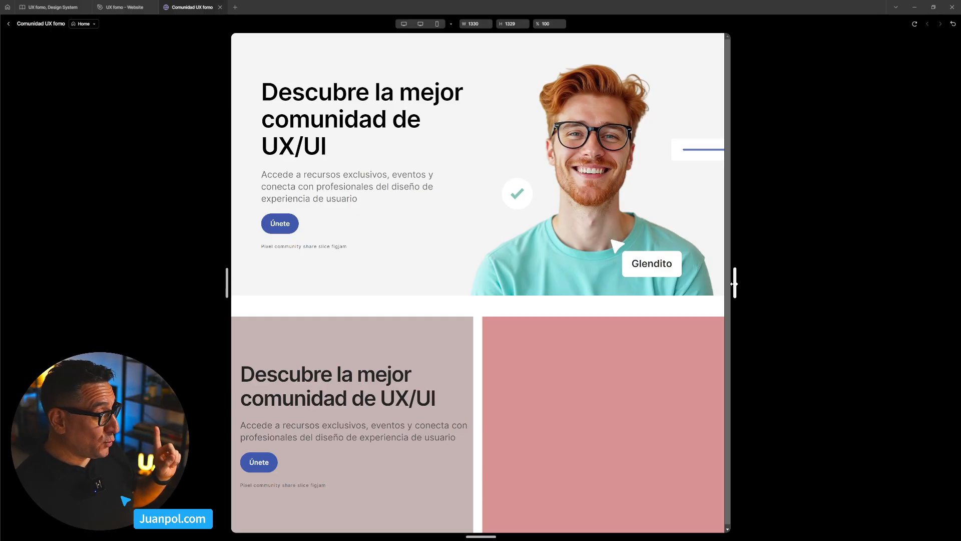
drag(734, 283, 685, 298)
drag(378, 390, 449, 355)
mouse_move(689, 299)
mouse_down()
mouse_move(724, 293)
mouse_move(681, 295)
mouse_up()
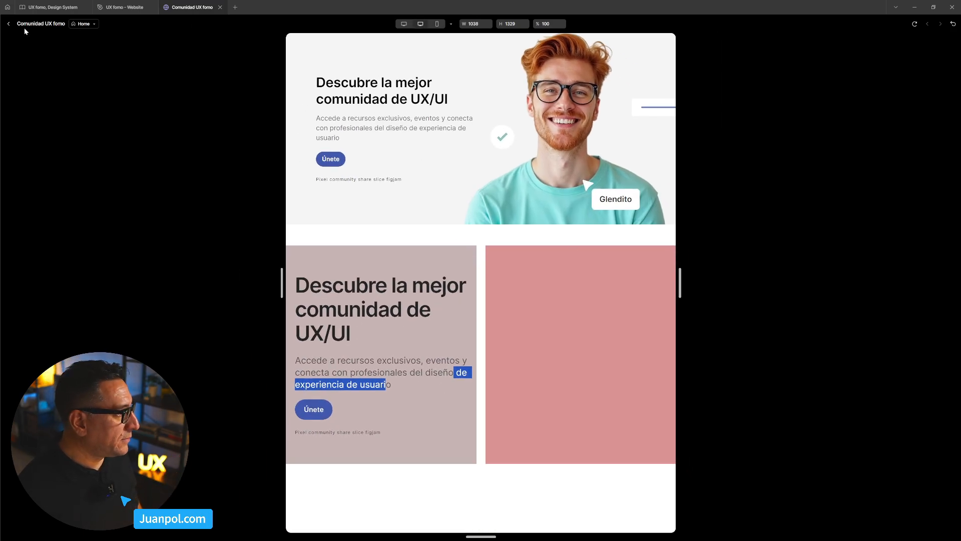
click(9, 23)
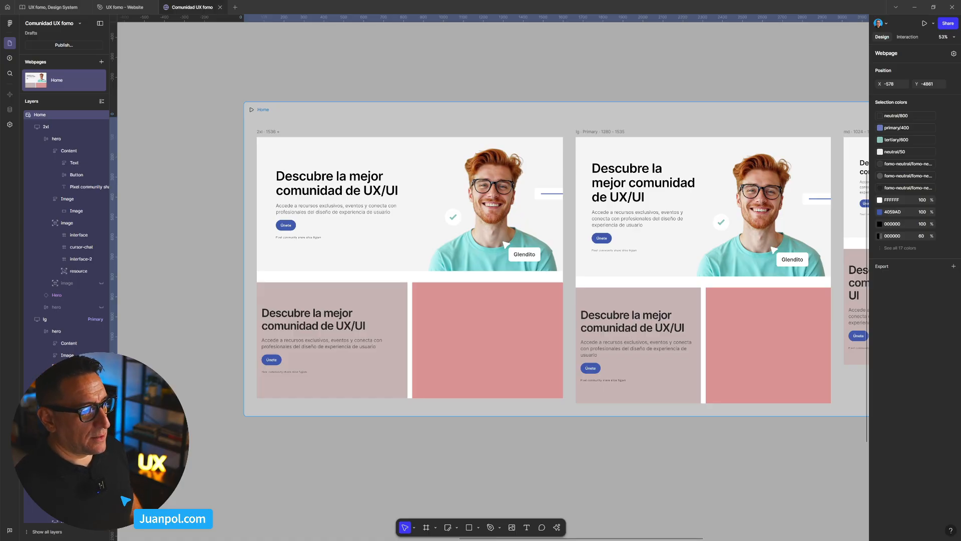
click(520, 92)
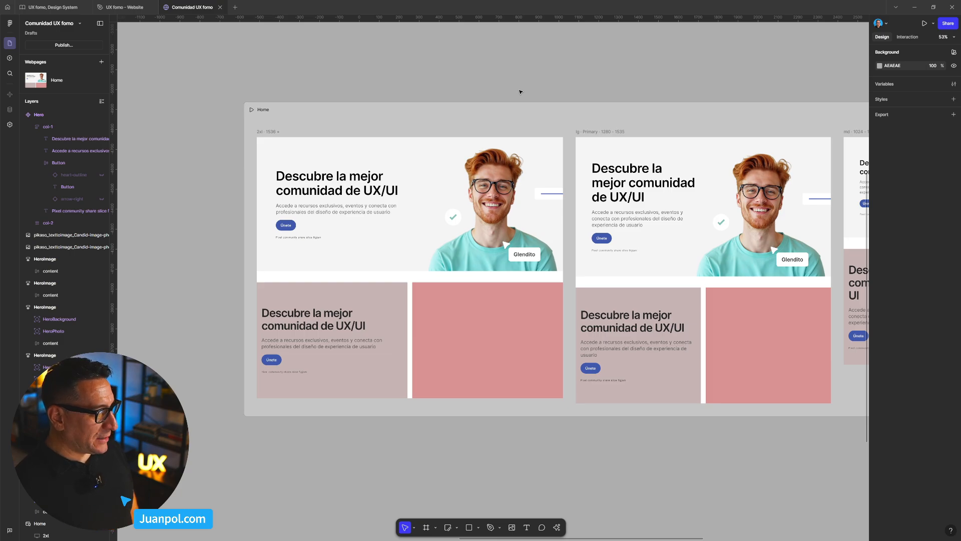
- Move the main Hero component further up the canvas to Y -7052, keeping X at -578
scroll(521, 92, up, 1)
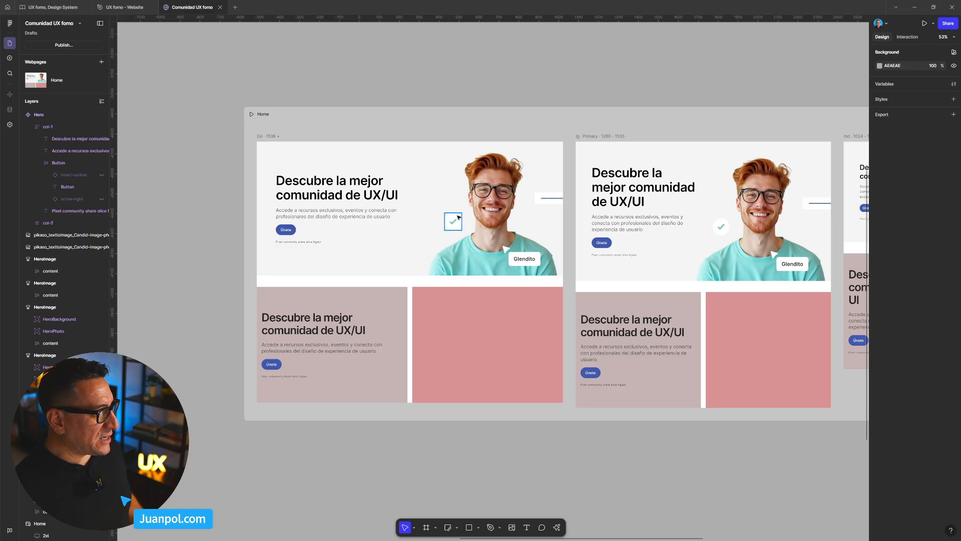
scroll(455, 216, down, 5)
scroll(434, 125, up, 3)
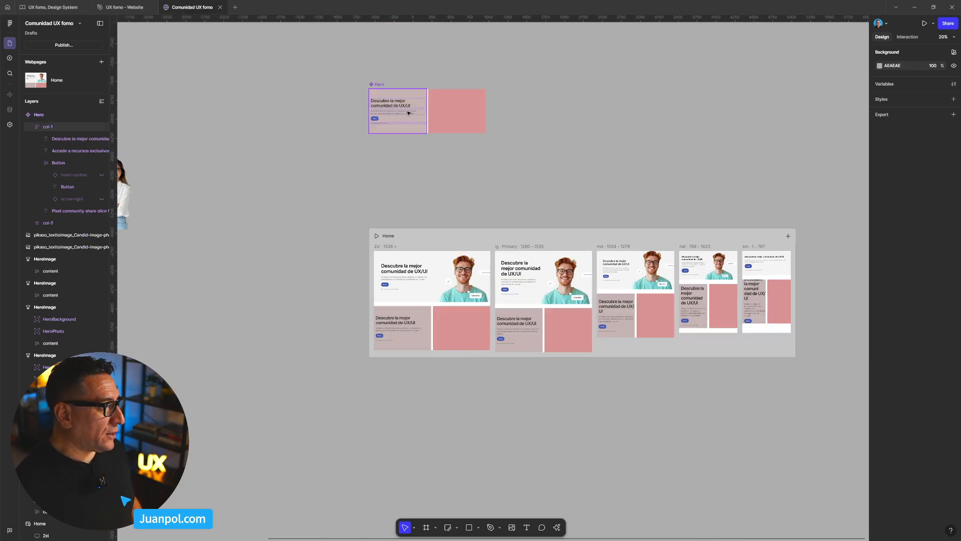
scroll(425, 160, up, 2)
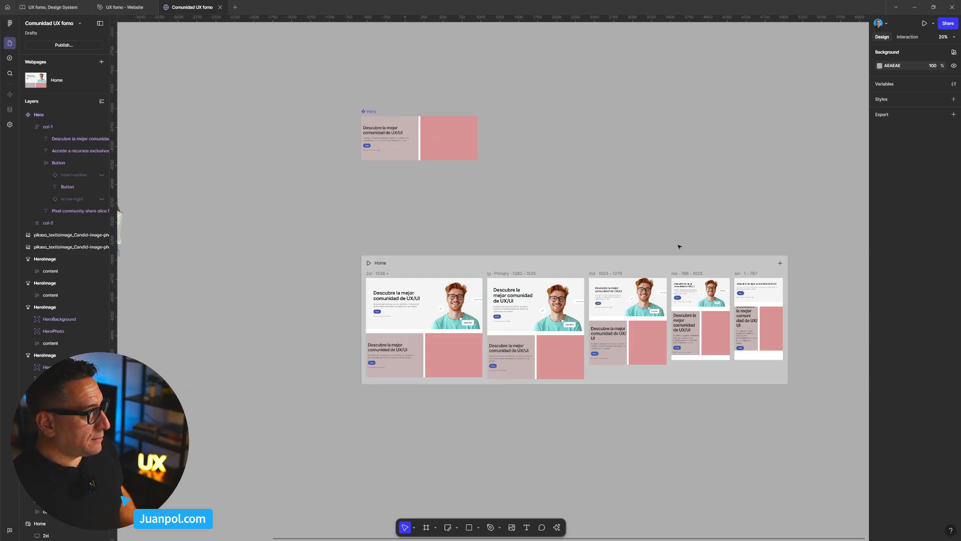
scroll(675, 246, up, 1)
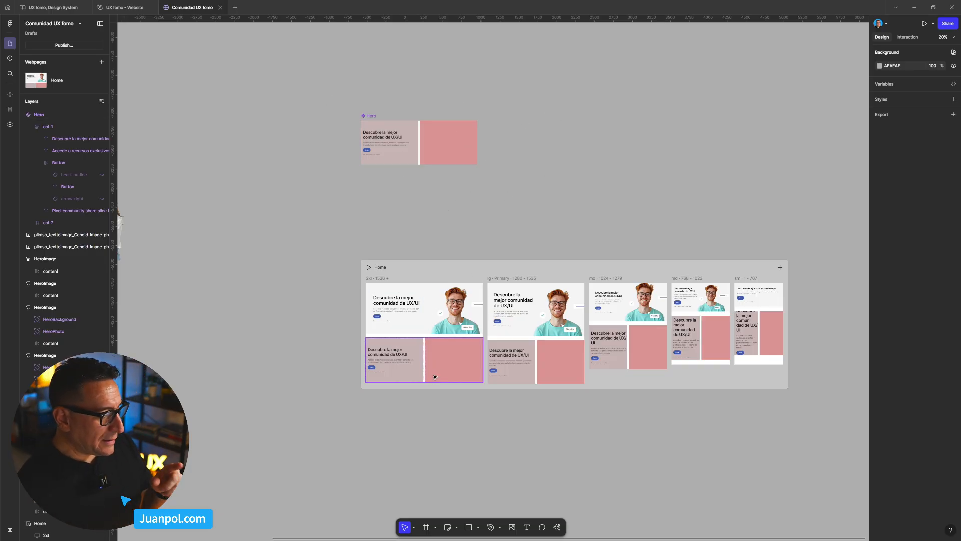
scroll(426, 258, down, 1)
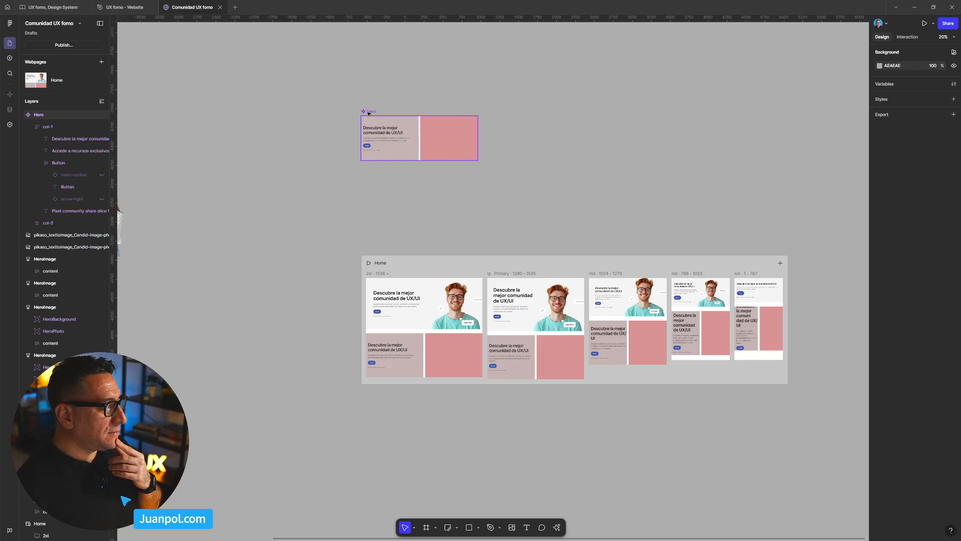
mouse_move(372, 113)
mouse_down()
mouse_move(377, 98)
mouse_move(371, 104)
mouse_up()
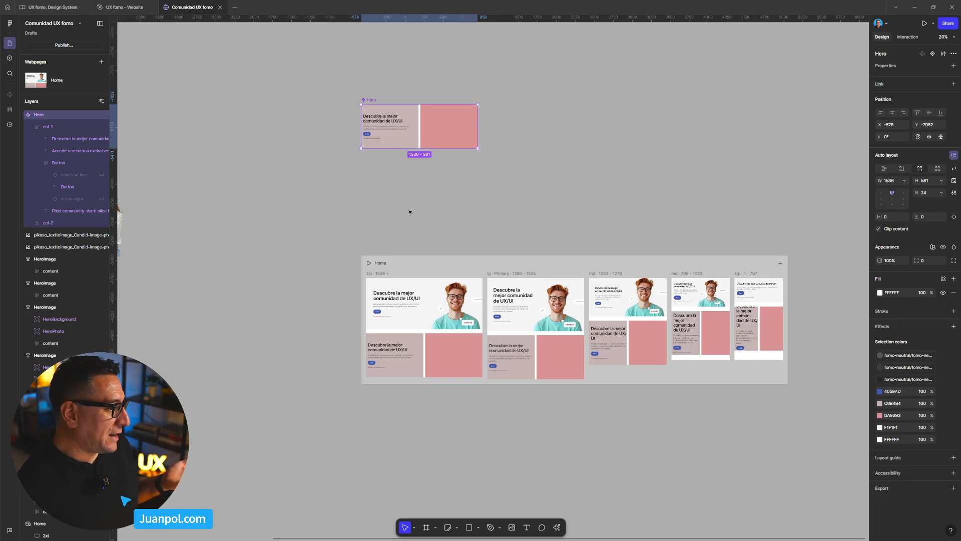
click(408, 202)
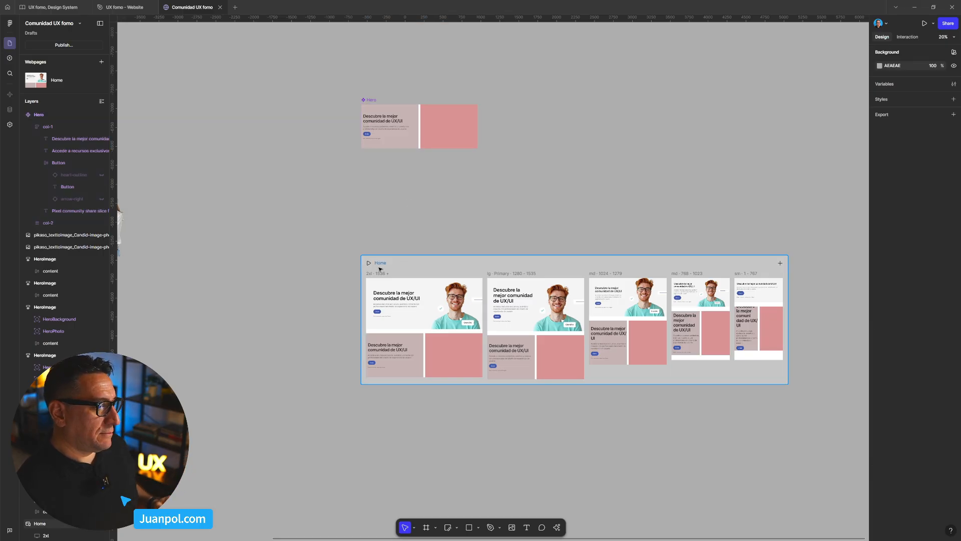
- Preview the Home webpage again and check the hero layouts at a width of 1000
click(405, 269)
key(shift+space)
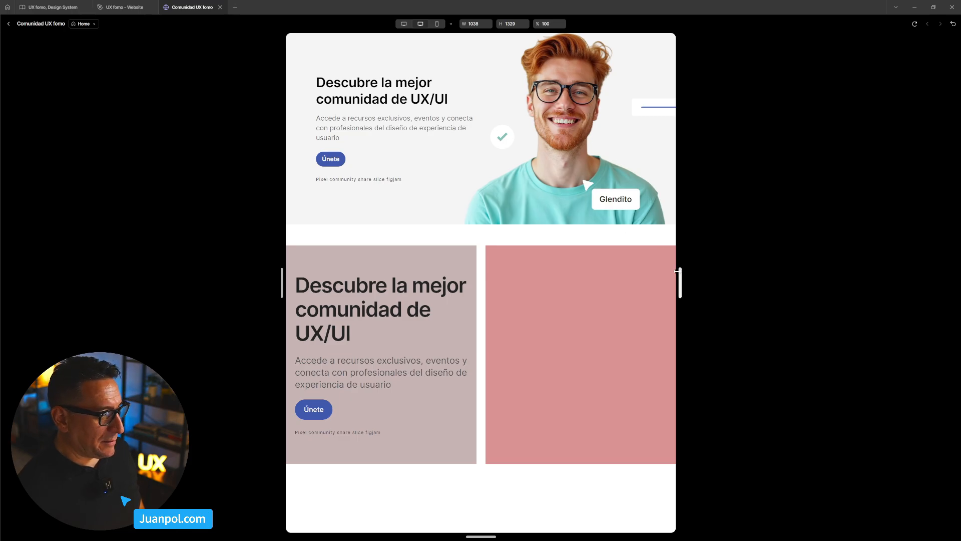
mouse_move(678, 283)
mouse_down()
mouse_move(742, 285)
mouse_move(669, 283)
mouse_up()
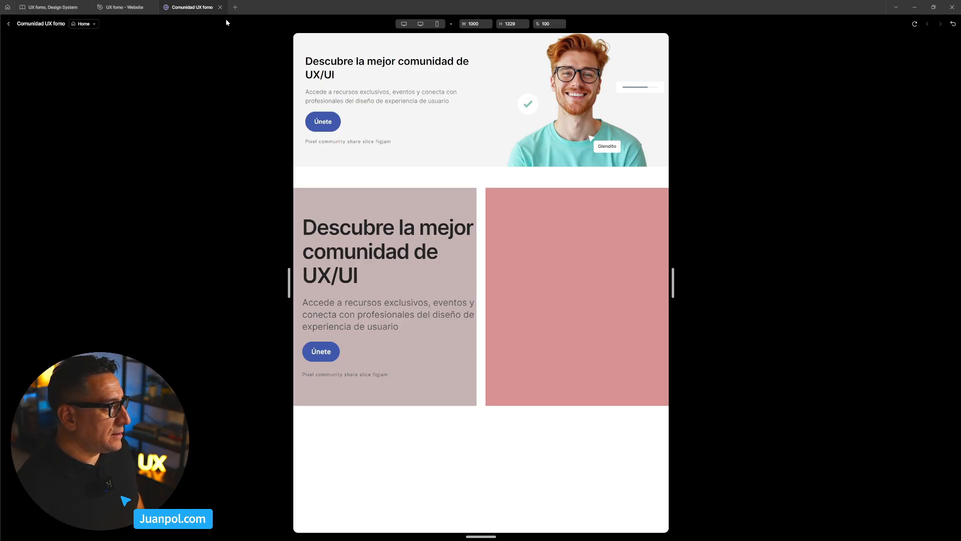
click(7, 24)
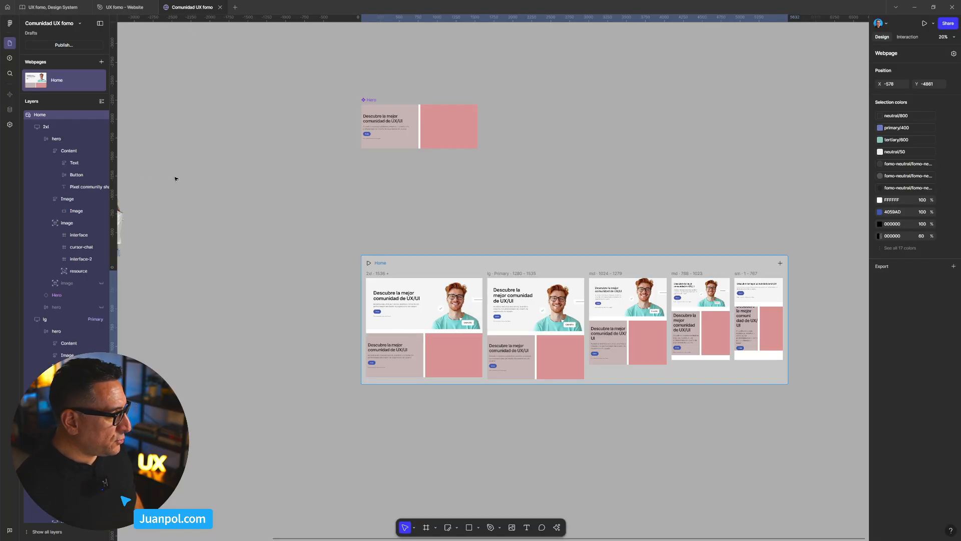
- Collapse the Home layer and the whole layer list, and select the main Hero component above the webpage
scroll(134, 179, up, 5)
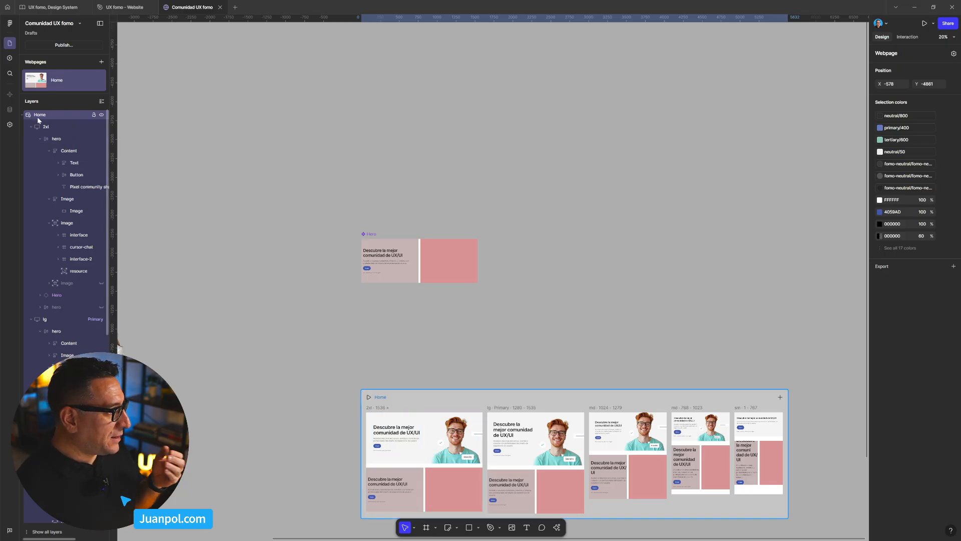
click(22, 115)
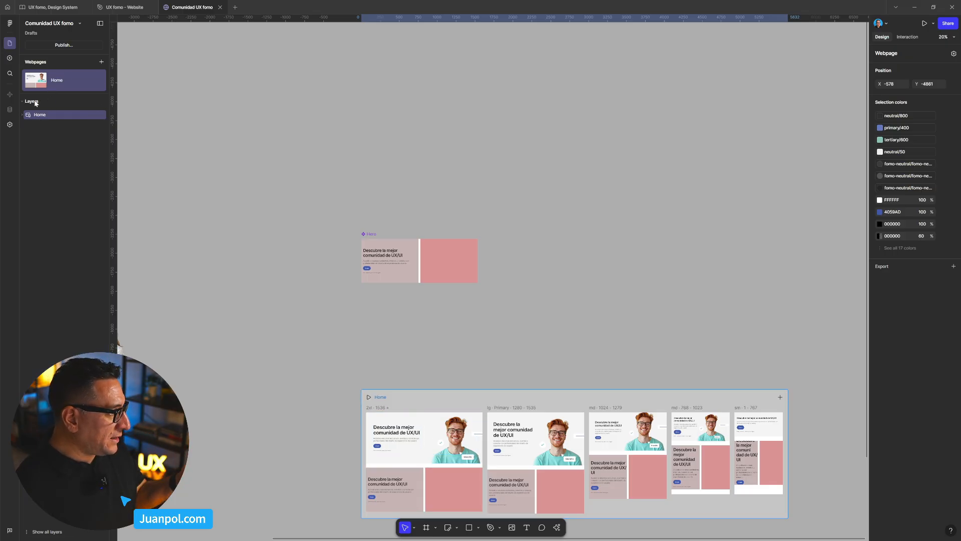
click(23, 103)
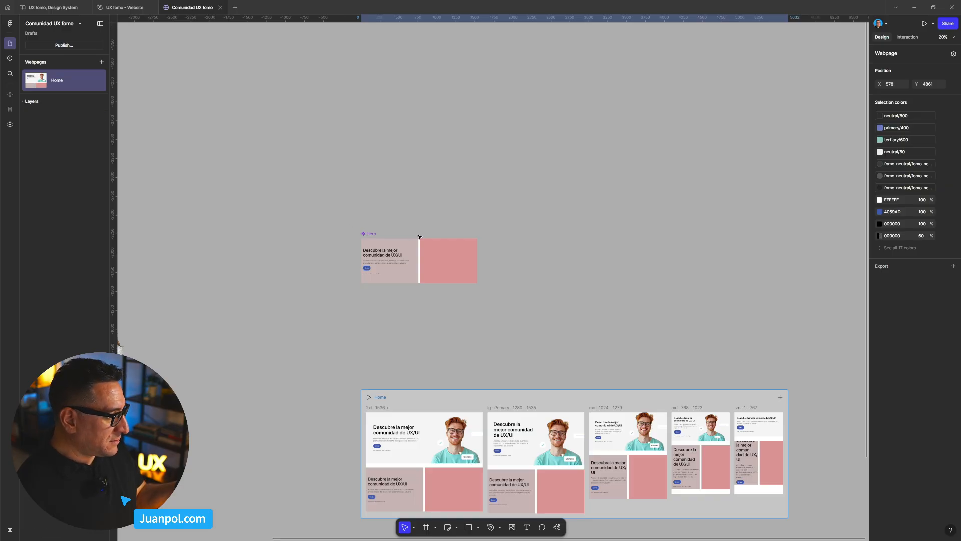
click(369, 235)
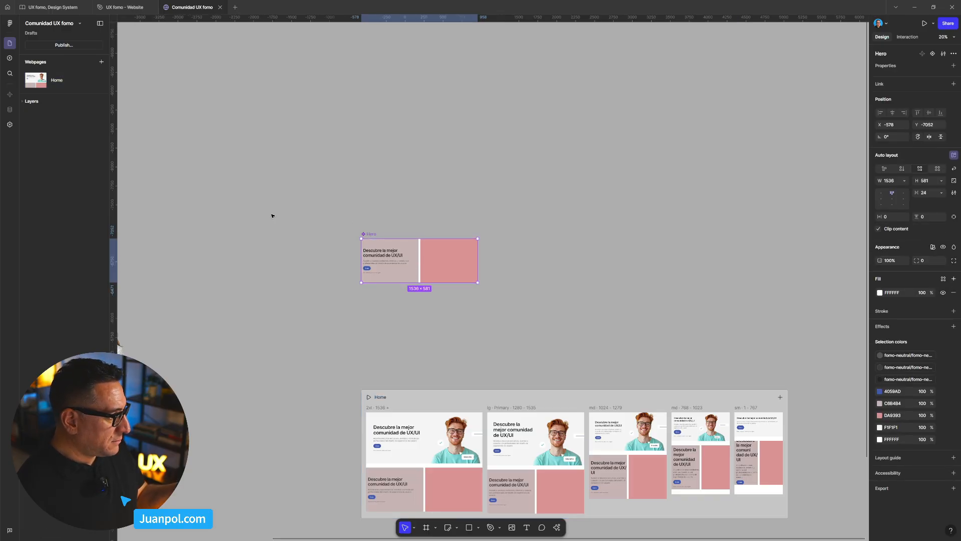
- Compare the layer structure of the main Hero component with that of the Home webpage, and collapse the Hero layer
click(24, 101)
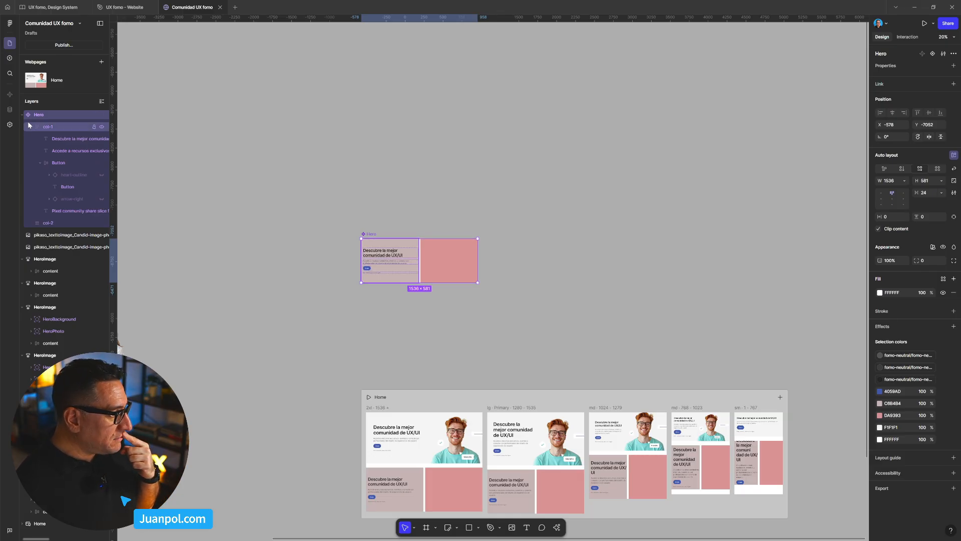
click(401, 404)
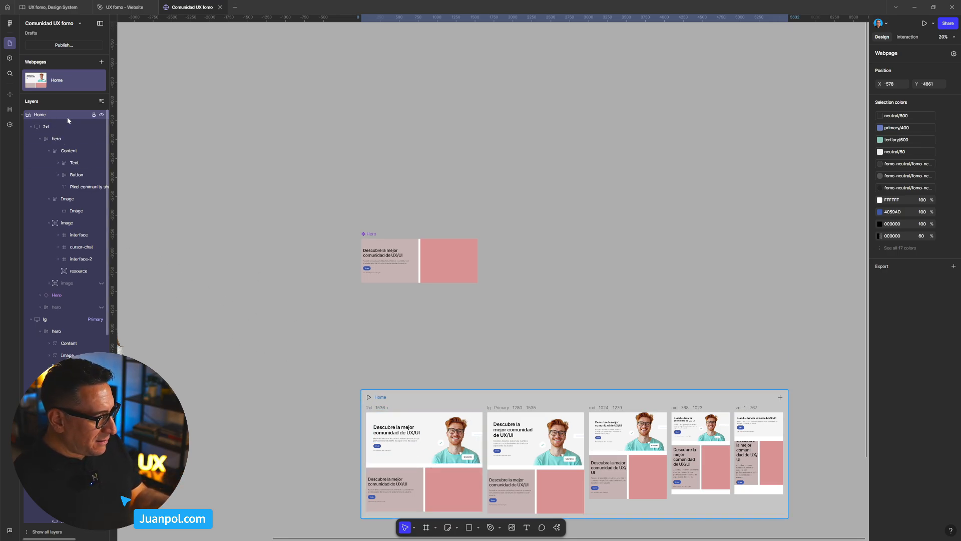
scroll(76, 253, down, 5)
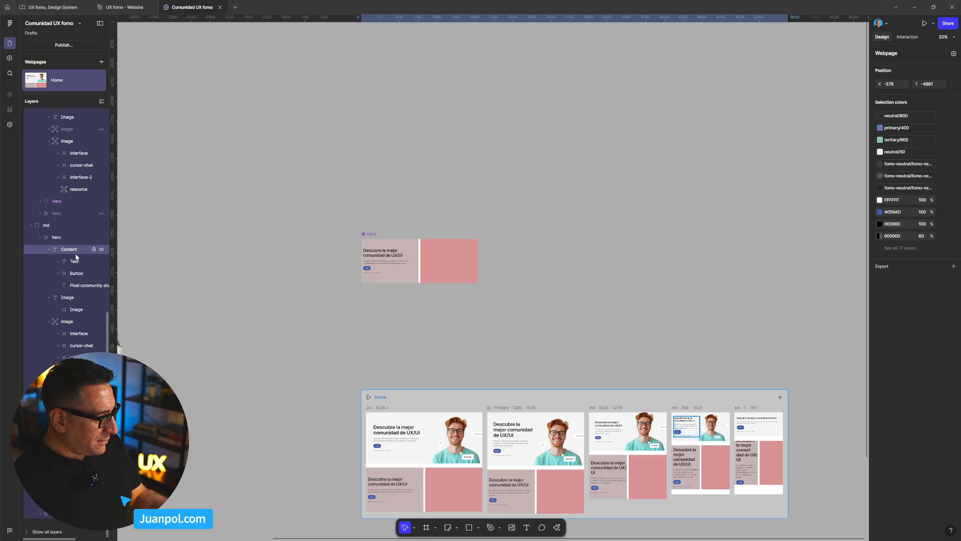
click(371, 238)
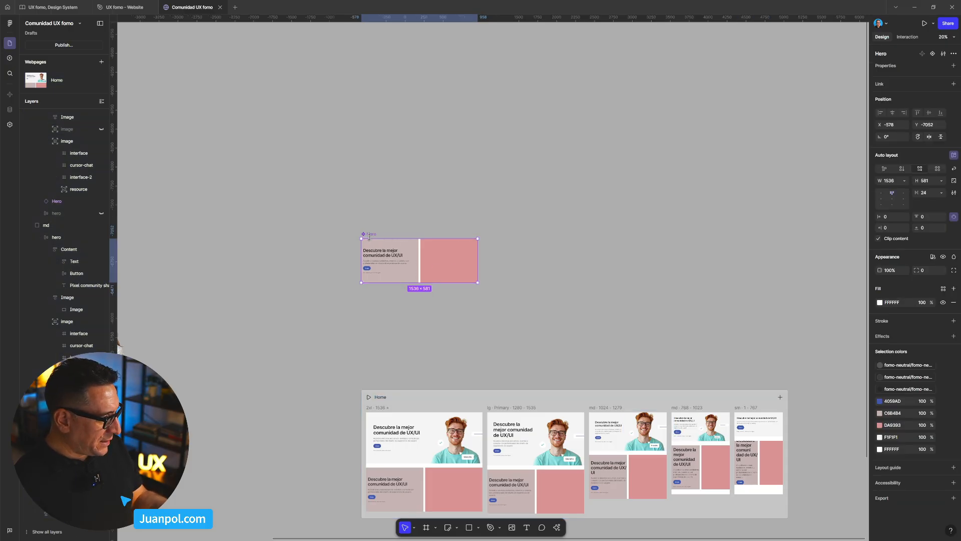
click(374, 231)
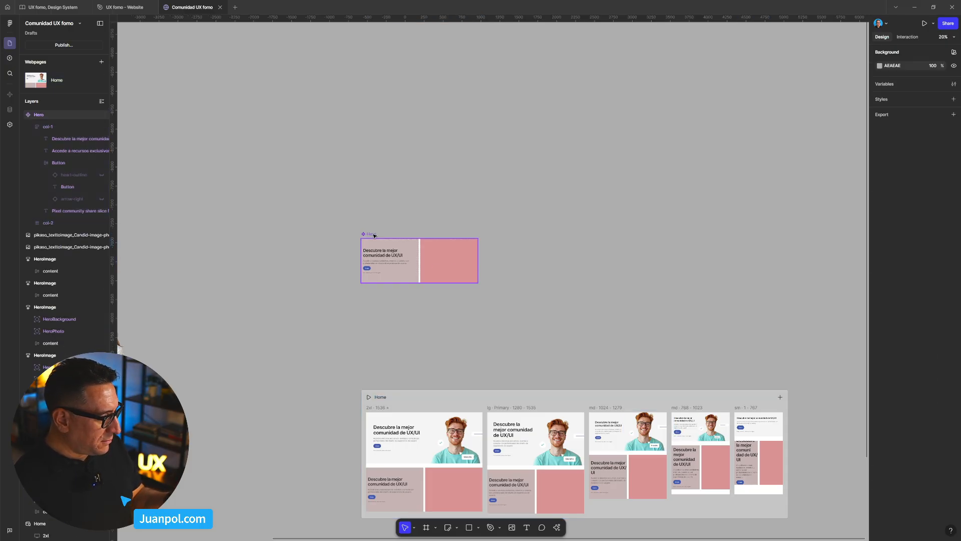
click(375, 235)
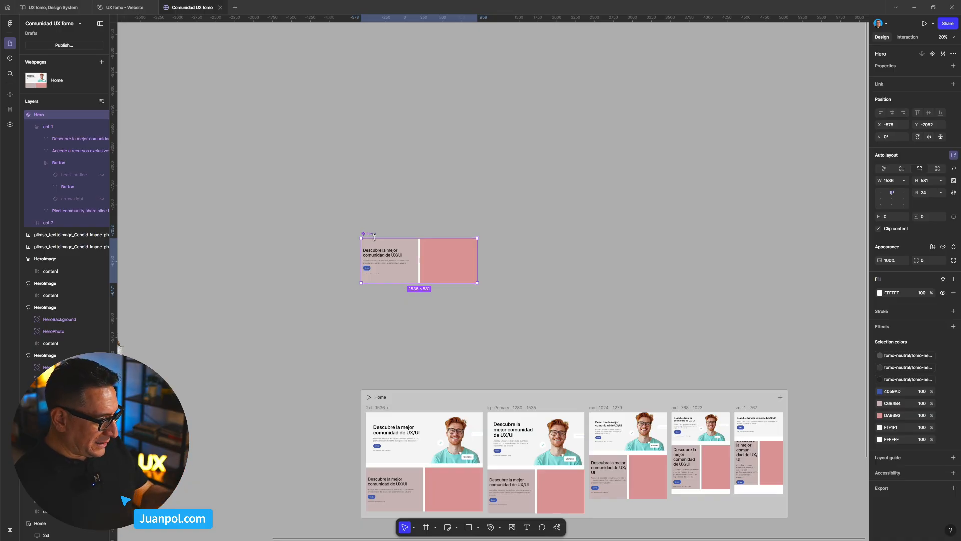
click(23, 116)
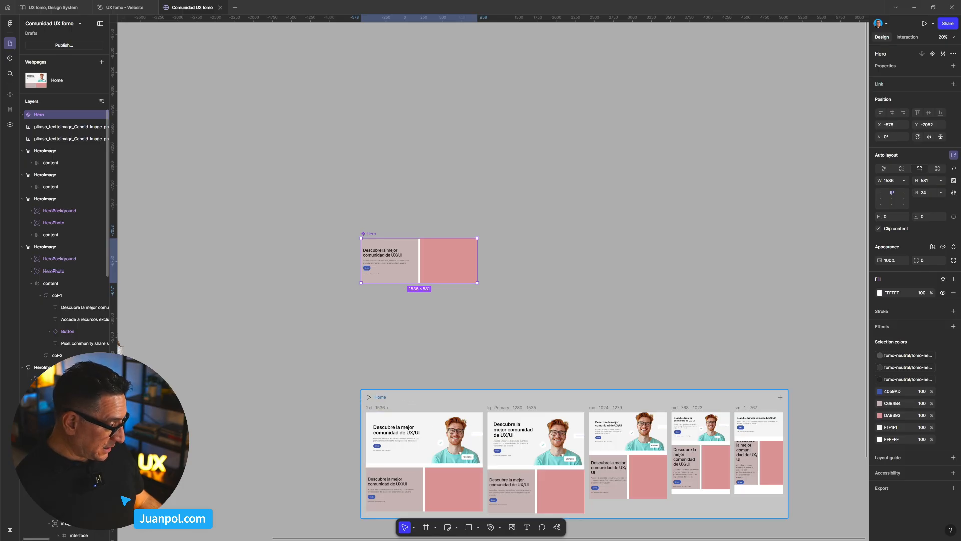
- Review the Home webpage's isolated layer tree against the full layer list, and collapse the Home layer
click(402, 404)
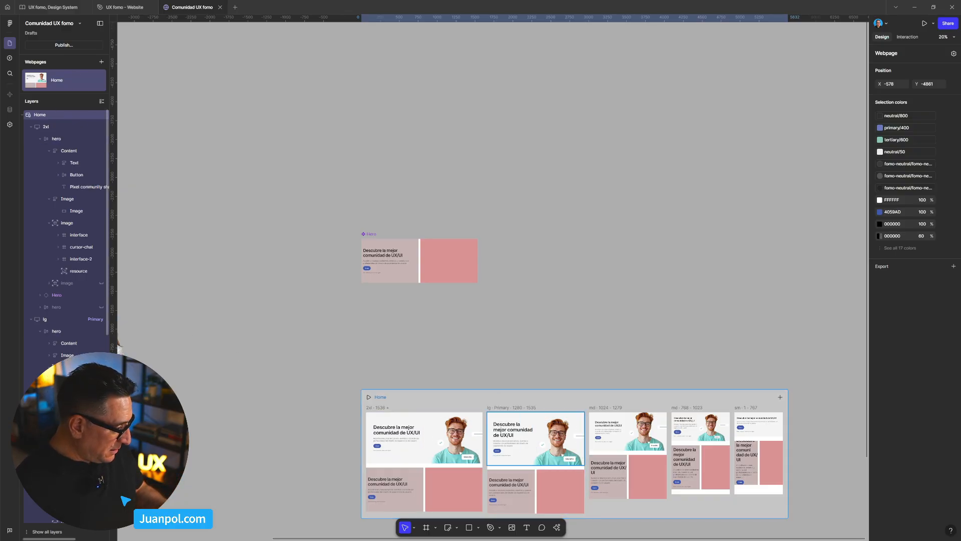
click(38, 532)
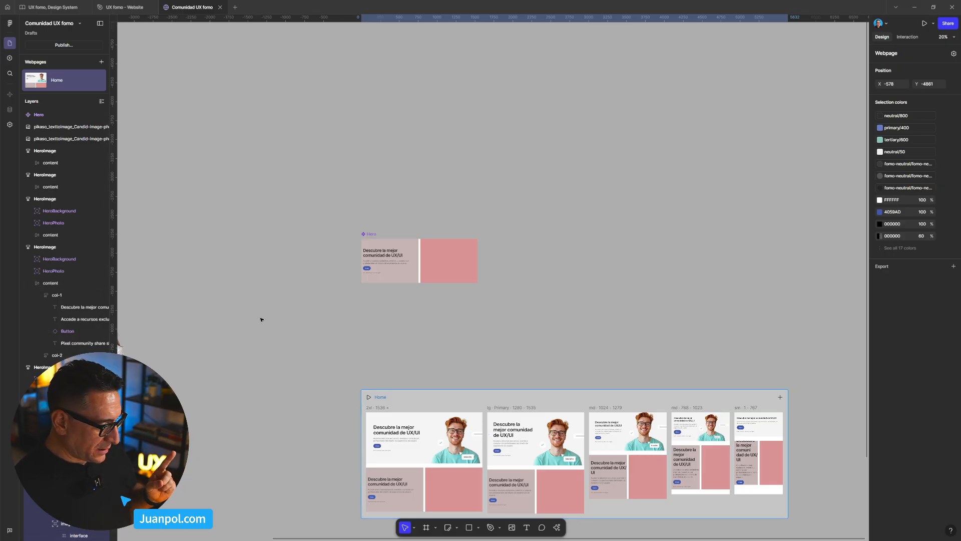
click(511, 289)
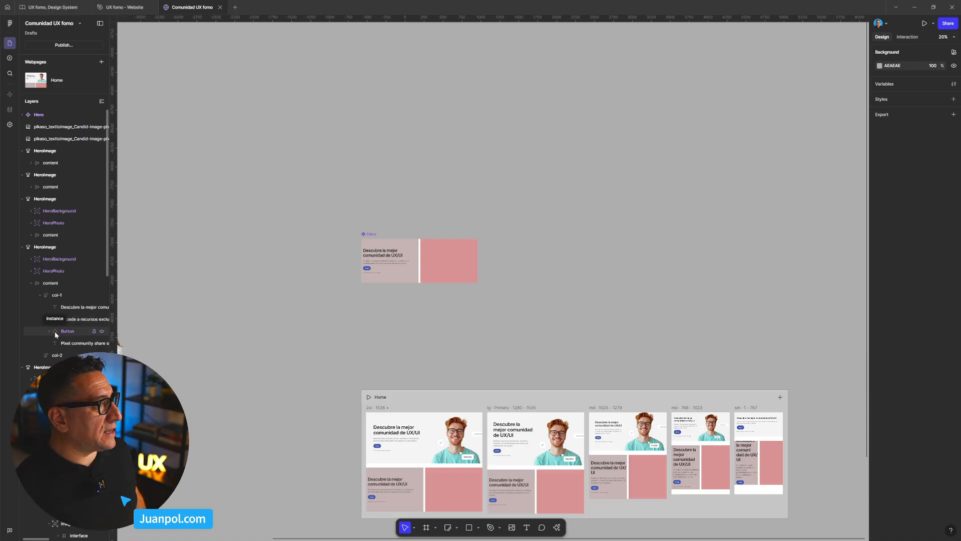
click(402, 404)
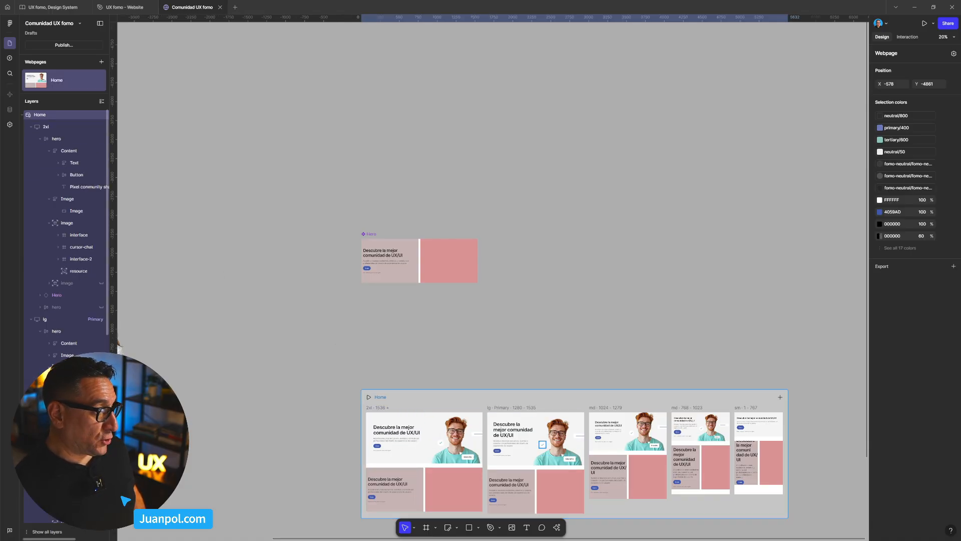
click(24, 115)
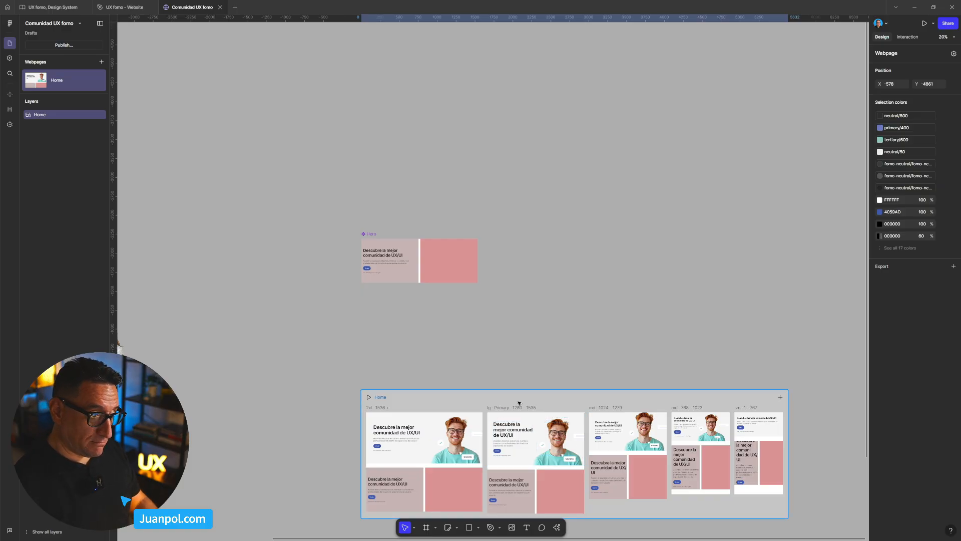
- Inspect the main Hero component up close, including the heading text in its first column
click(424, 303)
scroll(406, 260, up, 6)
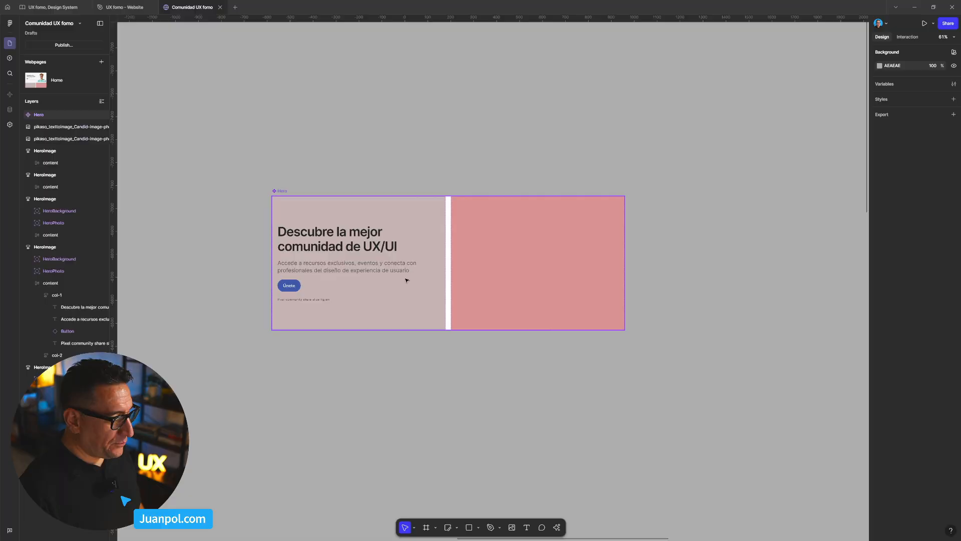
drag(388, 356, 416, 365)
scroll(423, 338, up, 1)
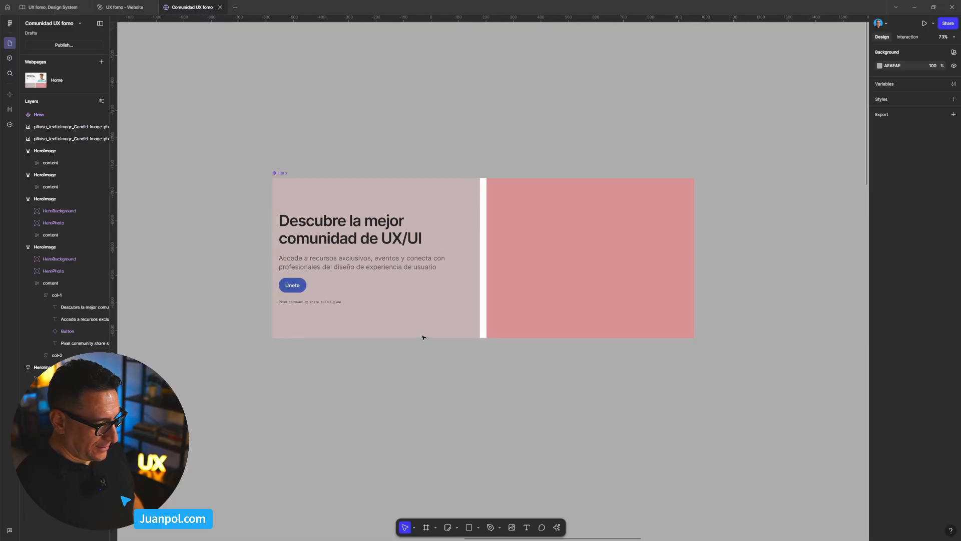
double_click(346, 243)
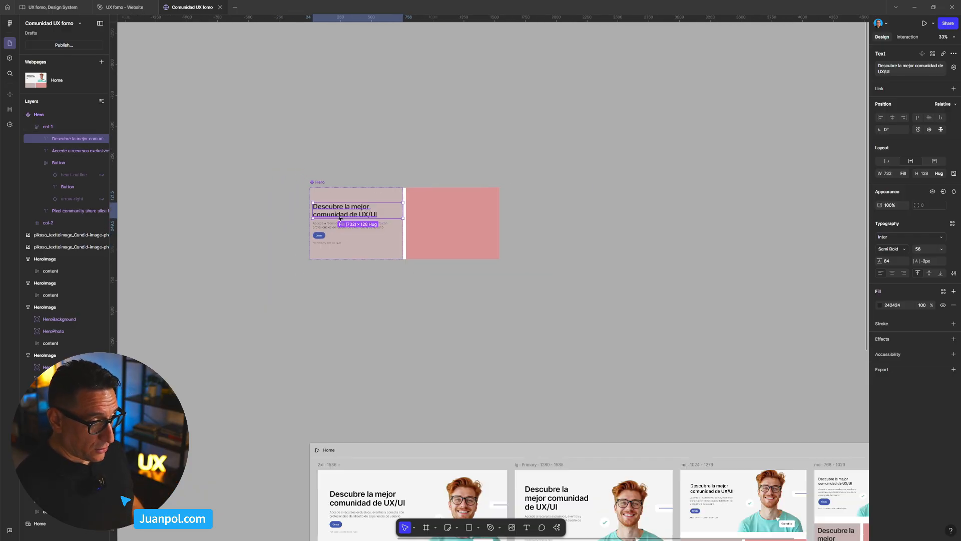
scroll(345, 195, down, 5)
click(408, 297)
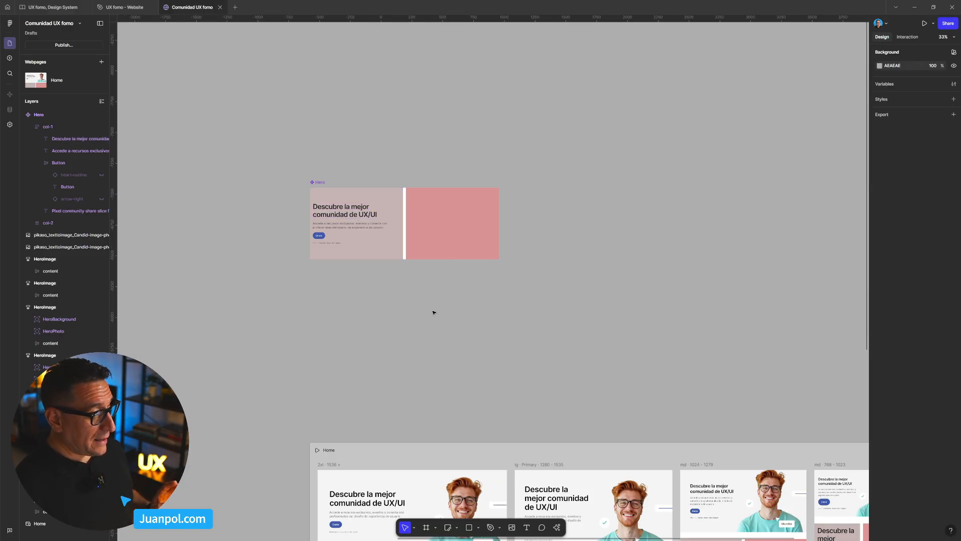
- Copy the two cut-out photos of the man in the blue T-shirt and the woman in the white shirt from the canvas
scroll(460, 325, down, 5)
scroll(353, 349, left, 2)
scroll(370, 335, up, 5)
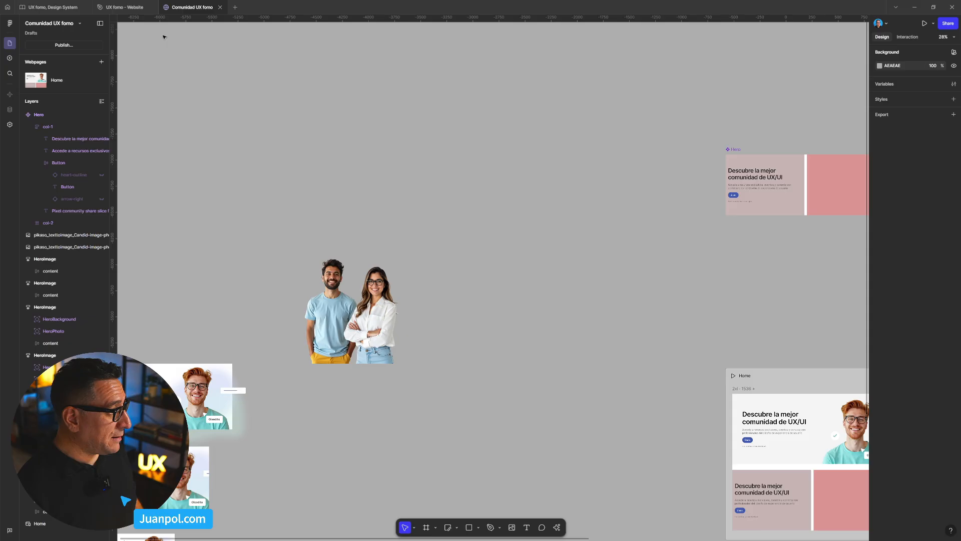
click(122, 7)
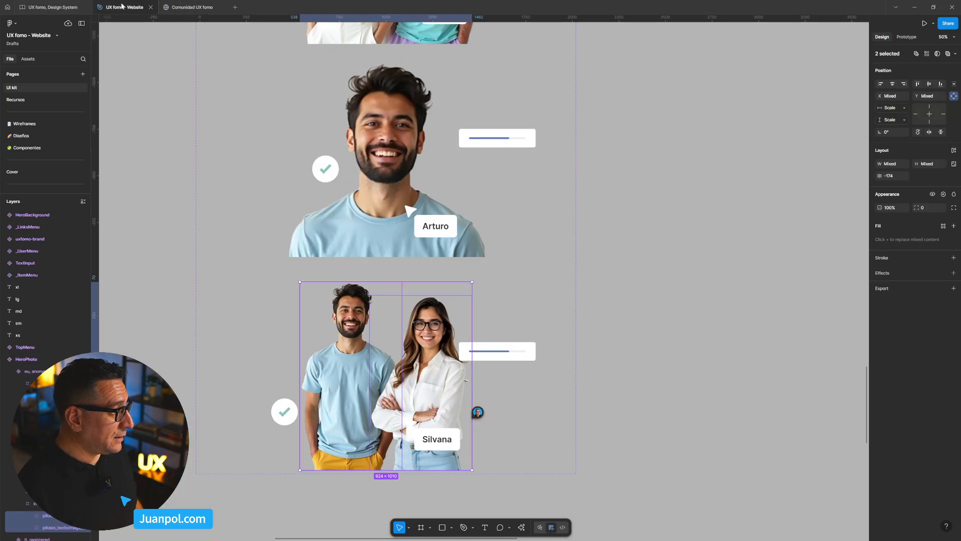
click(192, 7)
scroll(348, 358, up, 3)
click(328, 320)
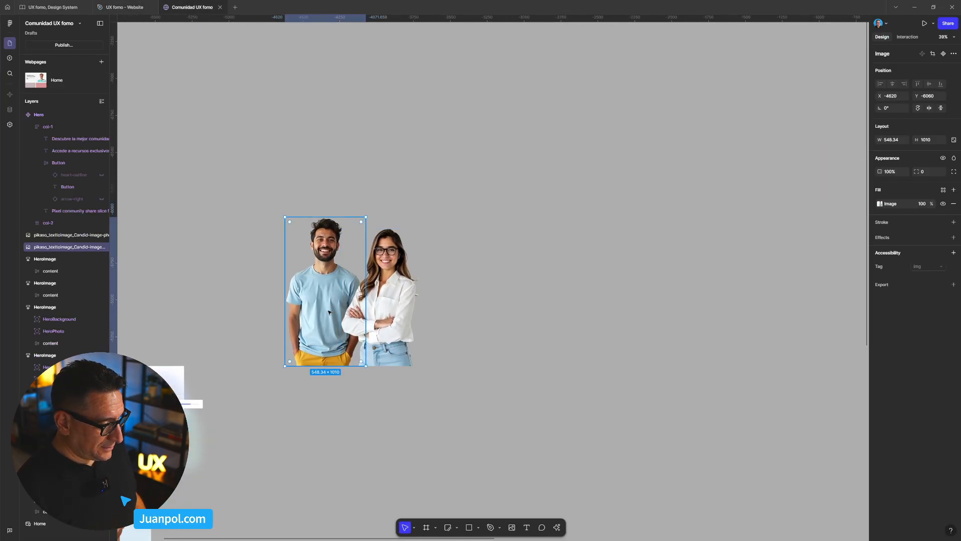
shift+click(391, 300)
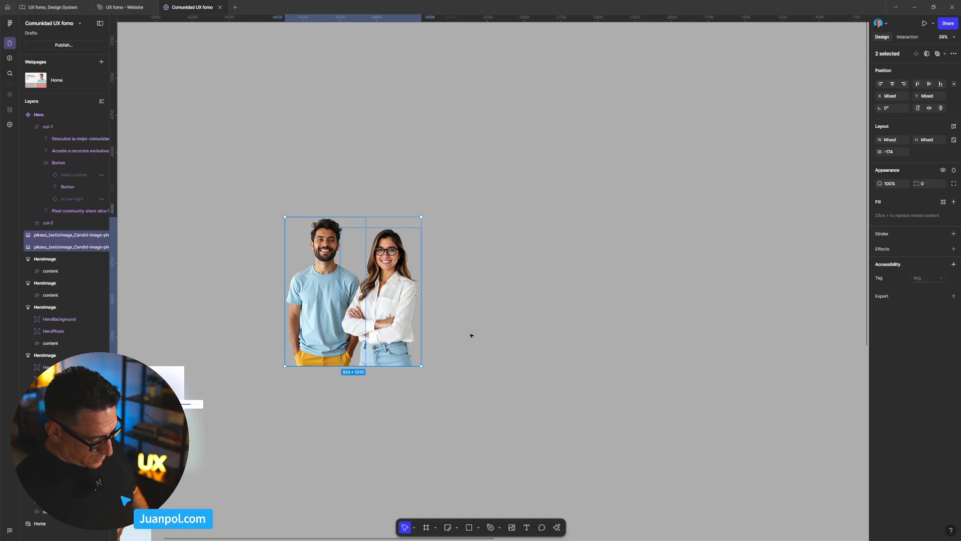
click(509, 334)
- Lighten the fill of col-1 in the main Hero component to EFE2E2
scroll(504, 363, down, 5)
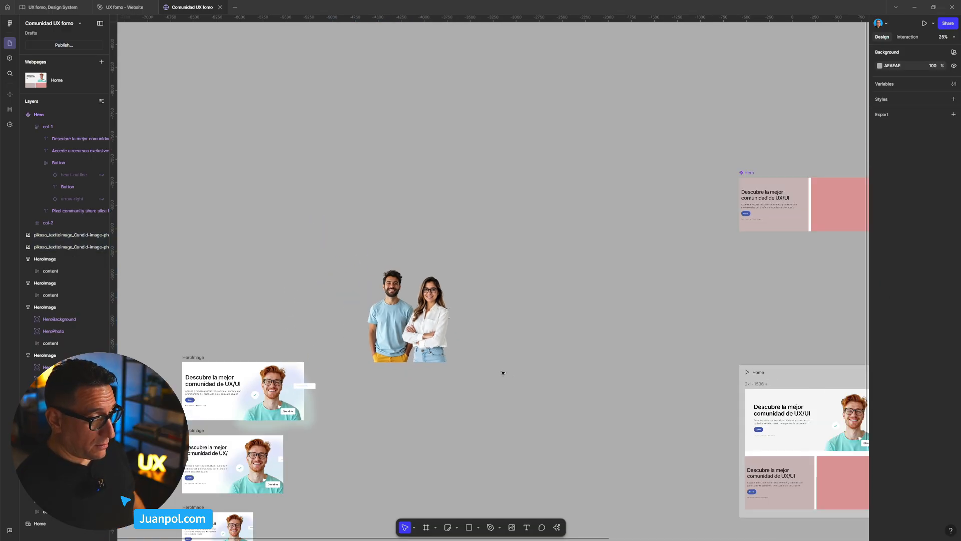
drag(636, 349, 386, 359)
scroll(480, 313, up, 5)
scroll(496, 281, down, 2)
drag(622, 346, 471, 343)
click(344, 219)
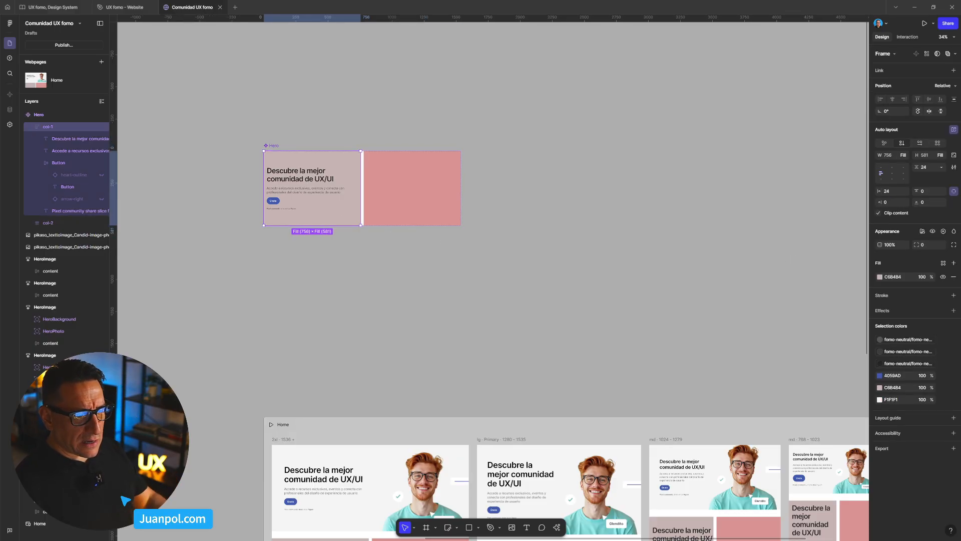
click(880, 277)
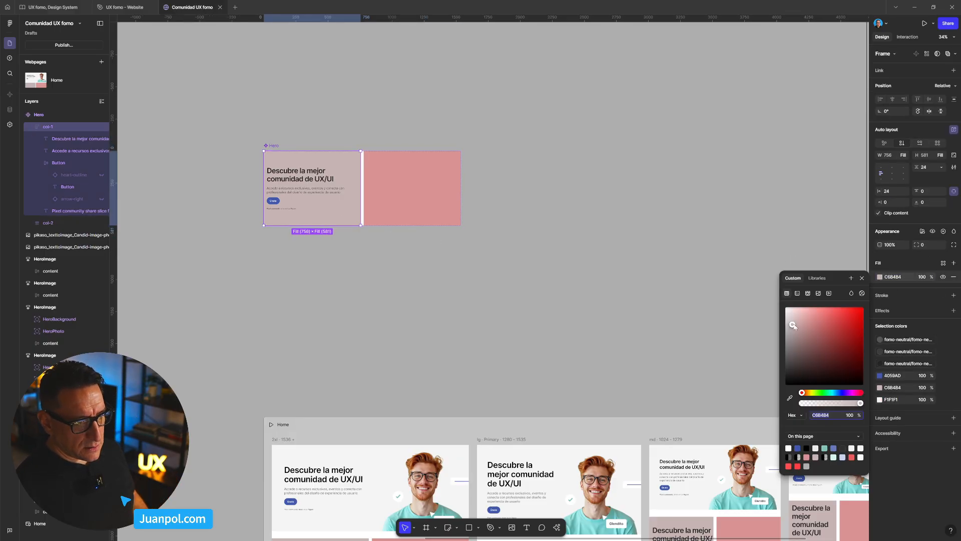
drag(794, 325, 790, 319)
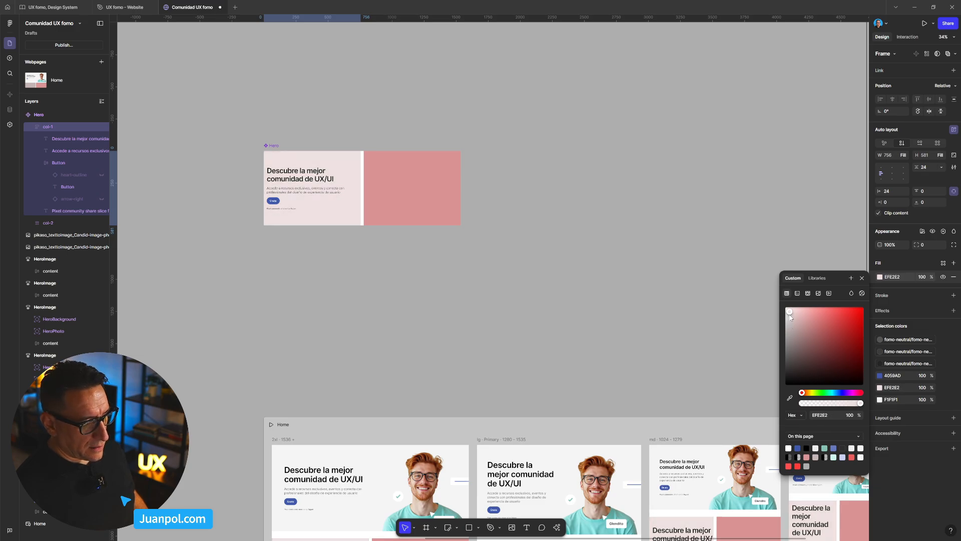
- Move the pink Hero instance above the existing hero section in the lg Primary breakpoint of the Home webpage
click(703, 314)
drag(703, 314, 657, 161)
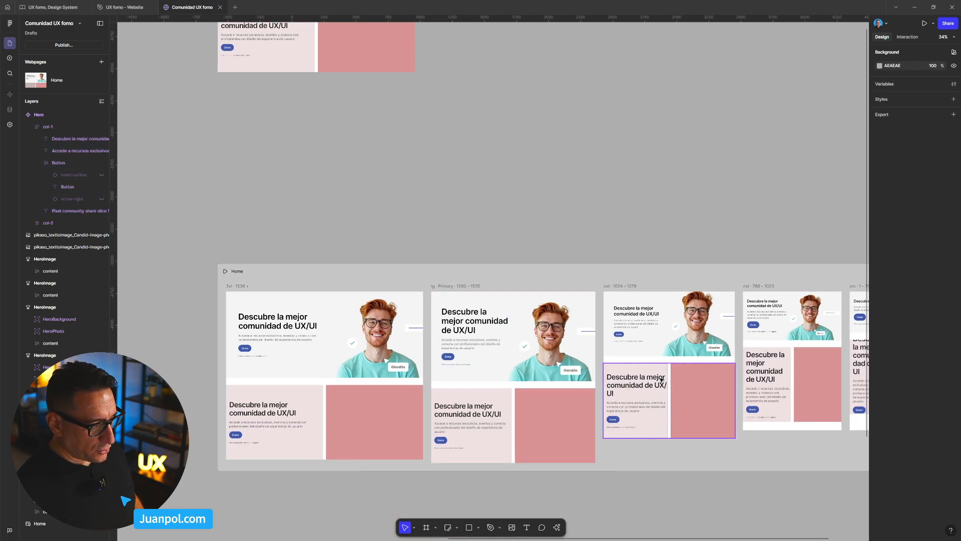
click(488, 414)
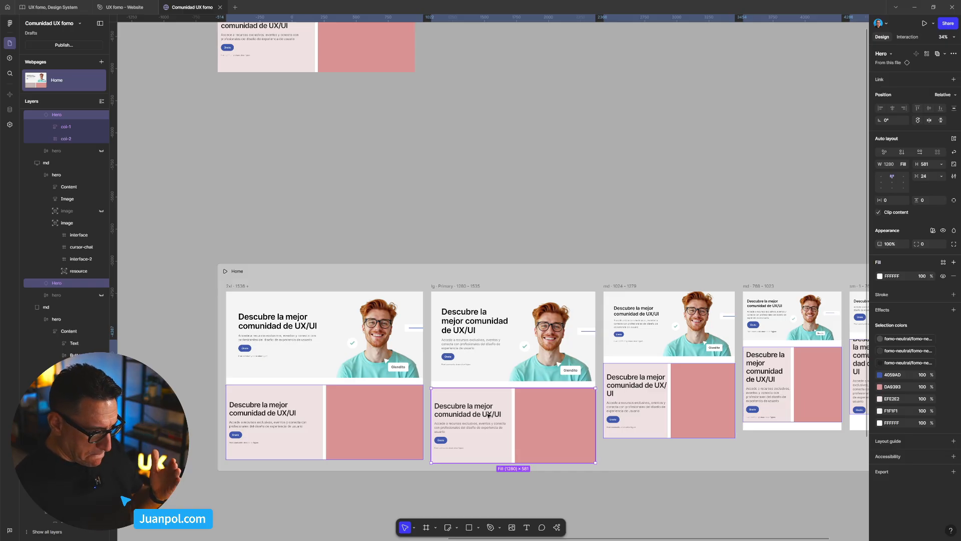
drag(488, 414, 562, 304)
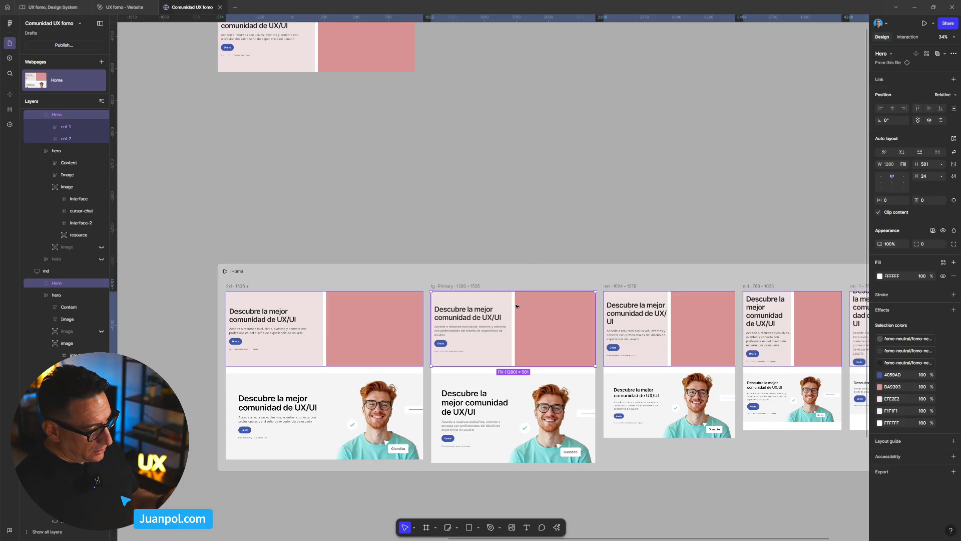
- Lighten the fill of col-2 in the main Hero component to FBD7D7
click(516, 199)
drag(548, 152, 625, 285)
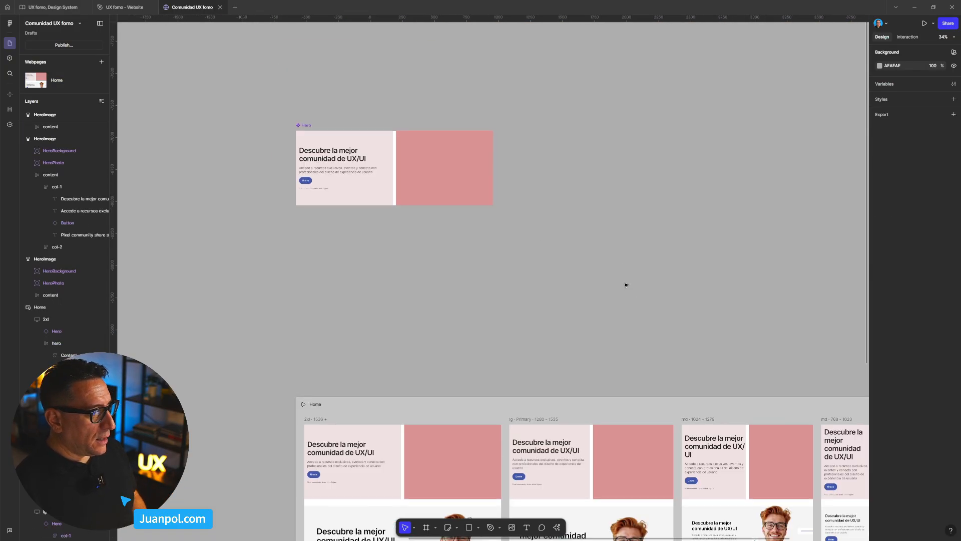
scroll(534, 258, up, 2)
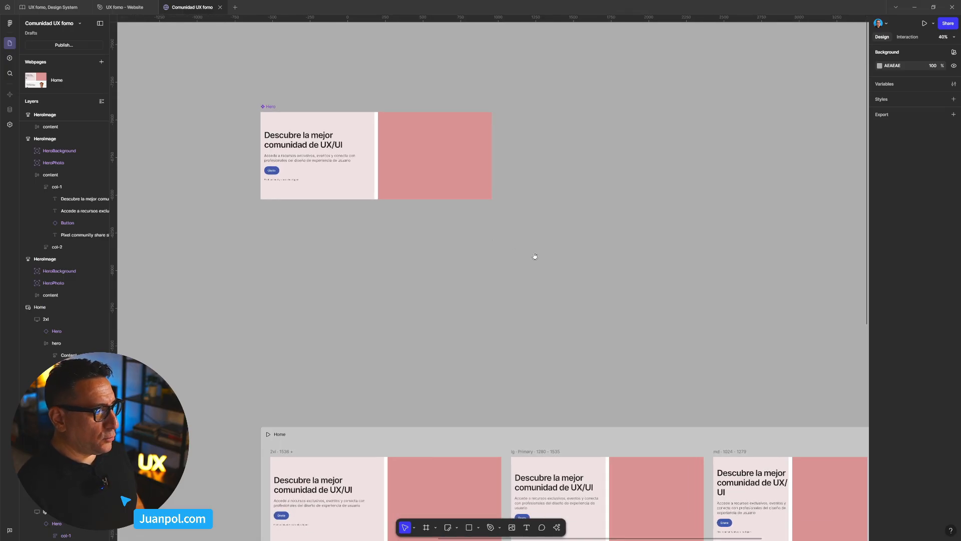
double_click(435, 223)
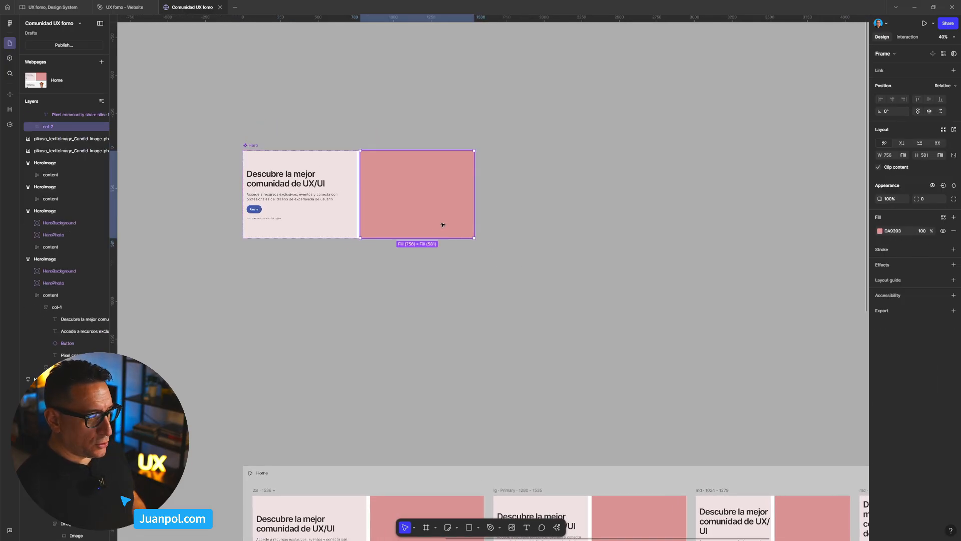
click(879, 231)
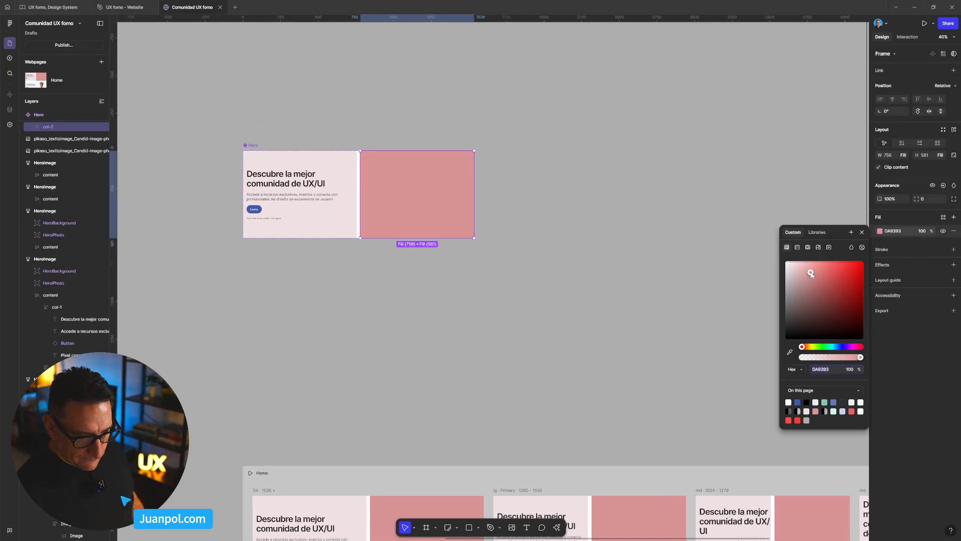
drag(811, 276, 797, 269)
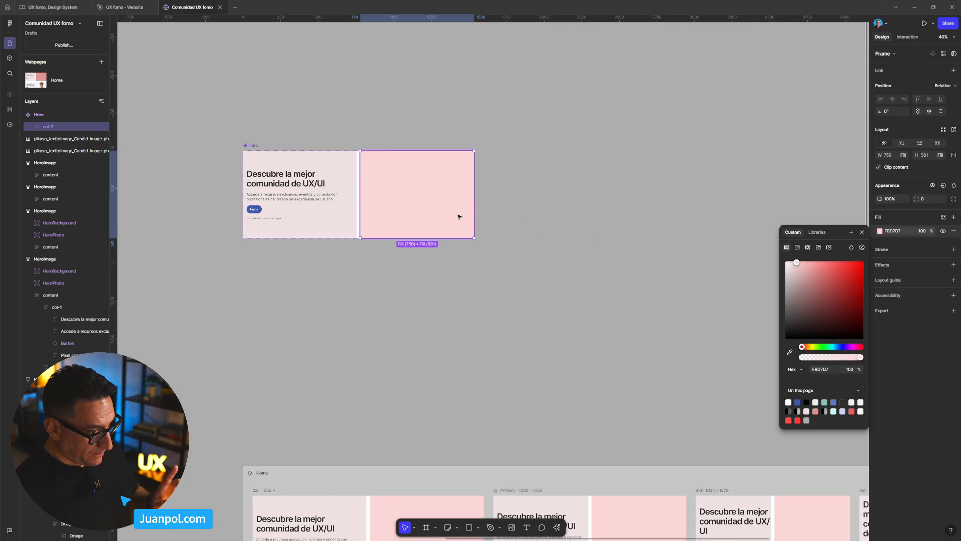
- Paste the two copied photos into col-2 of the main Hero component and check the Home breakpoints
key(ctrl+v)
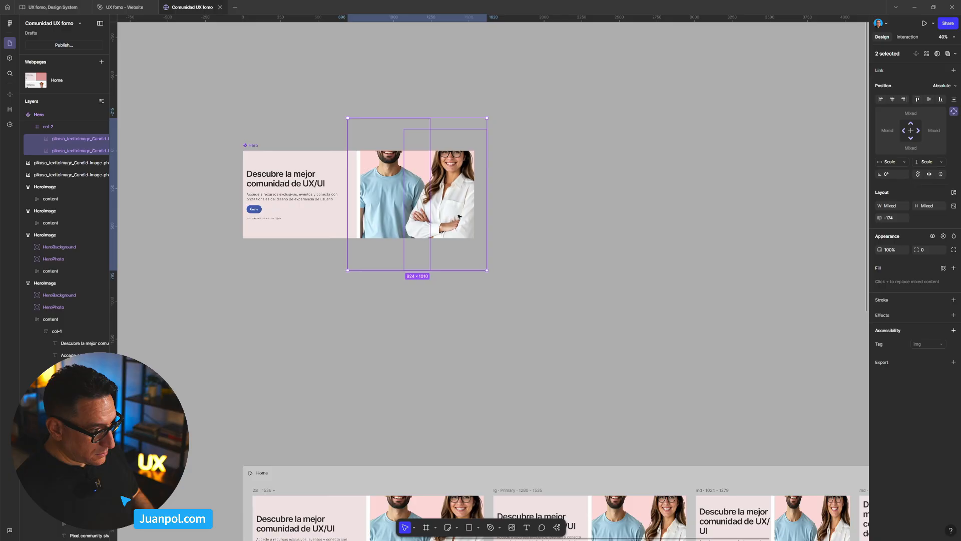
scroll(504, 266, down, 1)
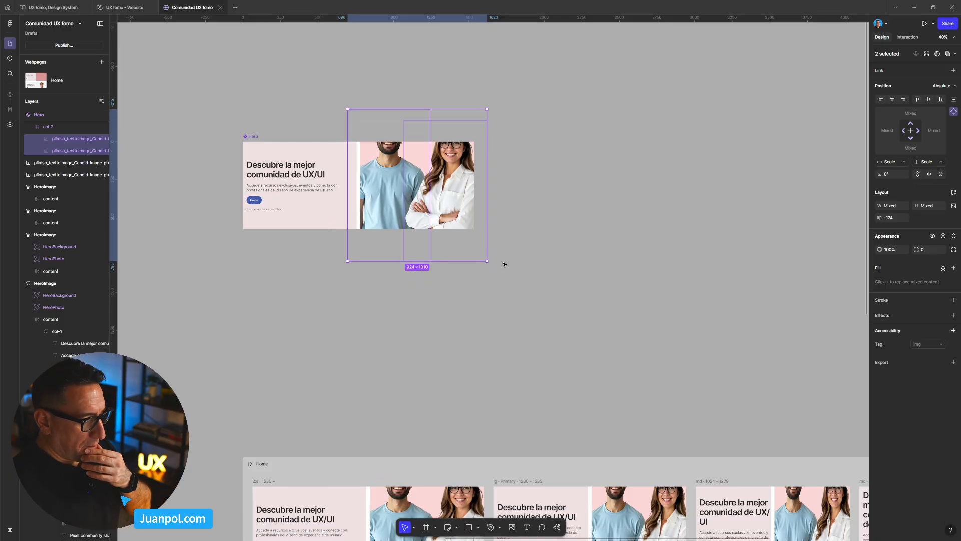
scroll(503, 272, down, 5)
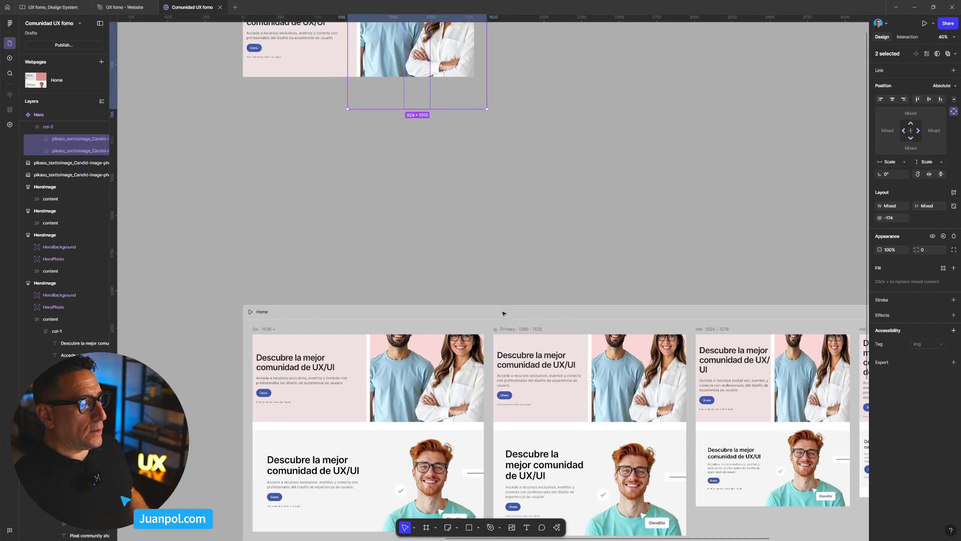
- Examine how the two photos in the main Hero component carry over to the Hero instances across the Home breakpoints
drag(592, 321, 596, 356)
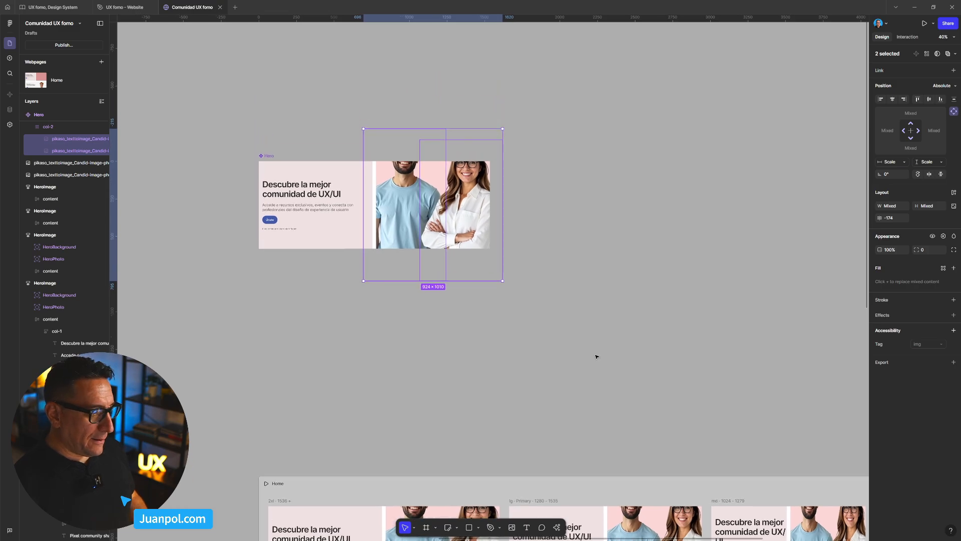
scroll(527, 316, down, 5)
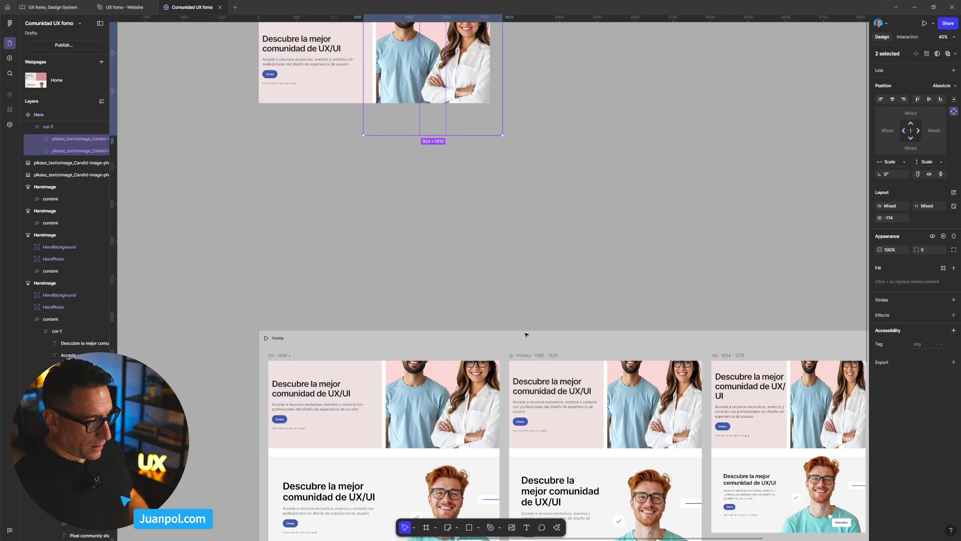
scroll(350, 179, up, 2)
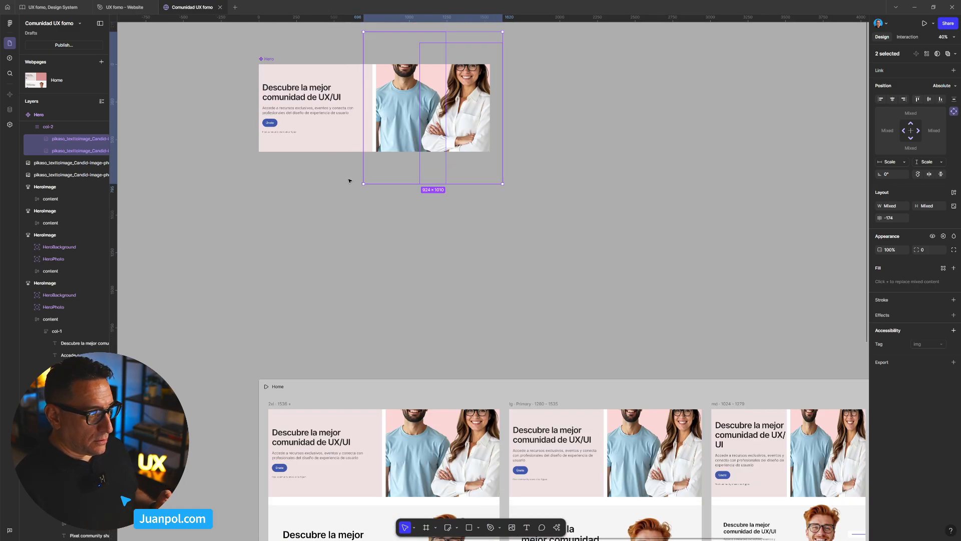
click(271, 62)
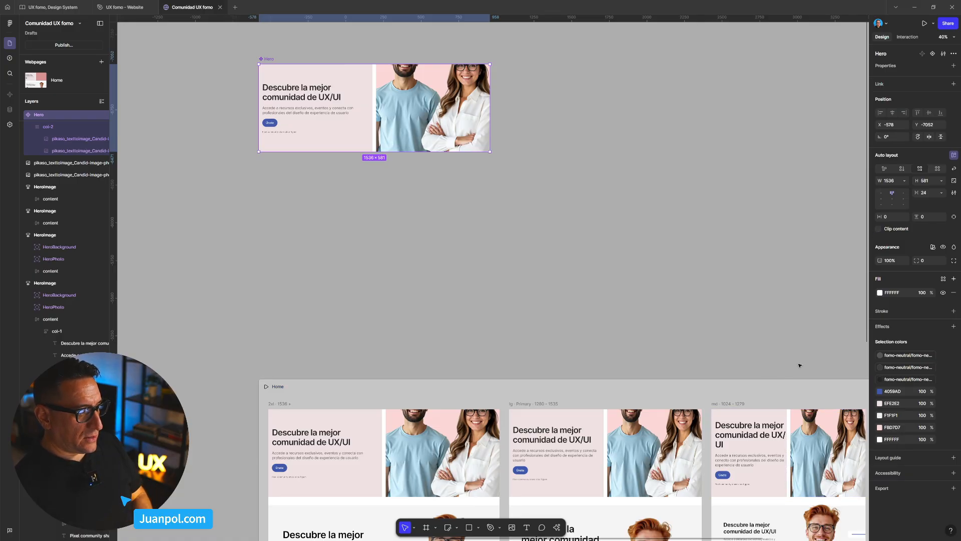
scroll(661, 311, down, 2)
scroll(660, 310, right, 5)
drag(480, 189, 623, 295)
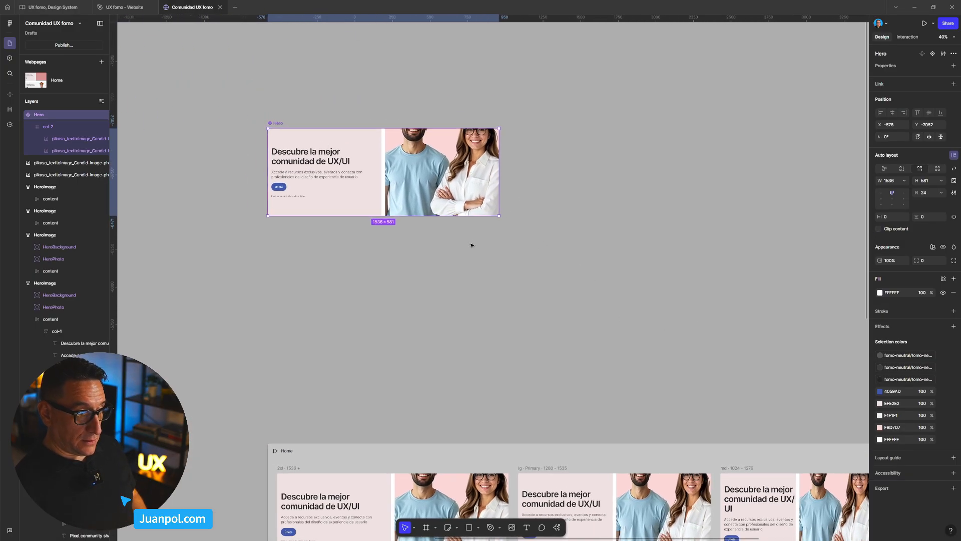
ctrl+click(418, 184)
shift+click(469, 194)
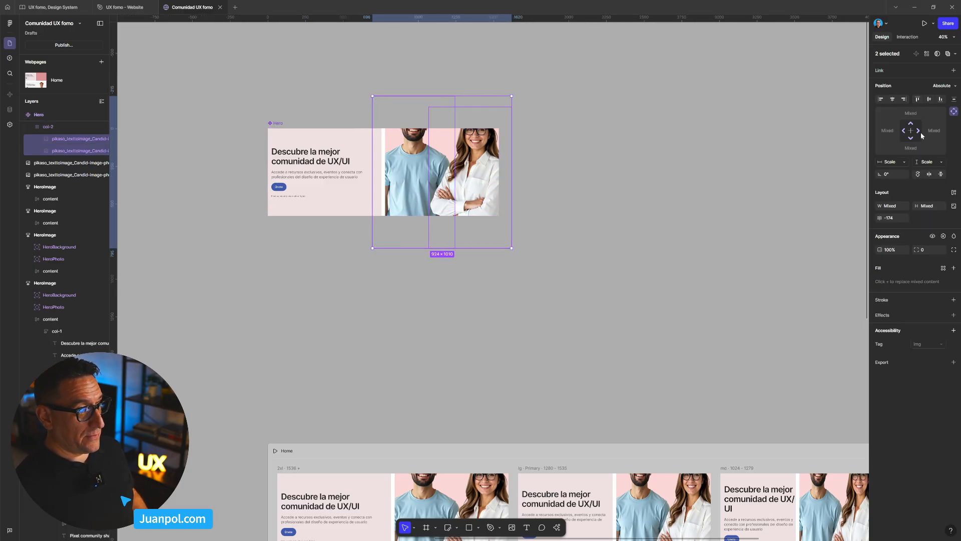
key(Escape)
drag(780, 428, 479, 258)
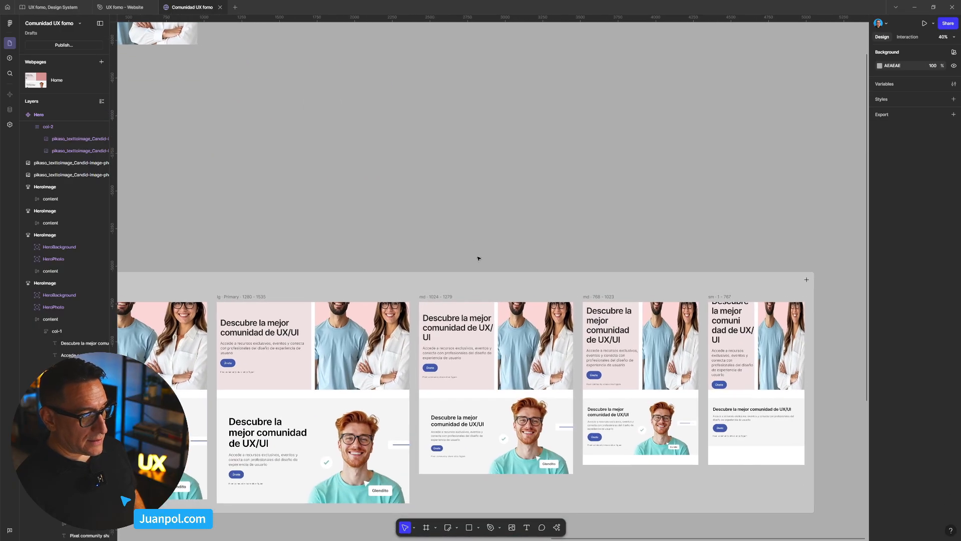
scroll(639, 325, up, 3)
scroll(571, 339, down, 5)
drag(308, 205, 546, 315)
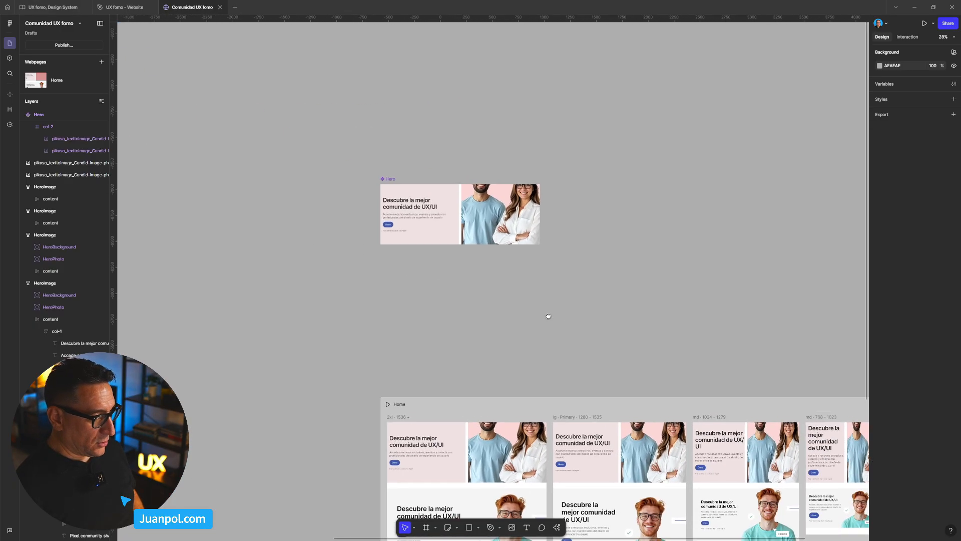
- Inspect the constraints of each photo and the layout settings of col-2 in the main Hero component
scroll(496, 262, up, 6)
click(452, 168)
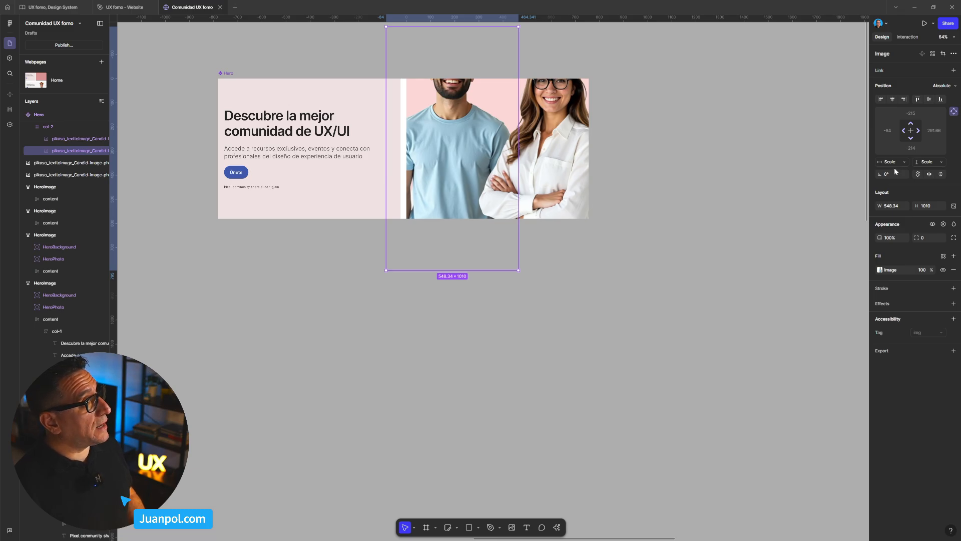
click(545, 173)
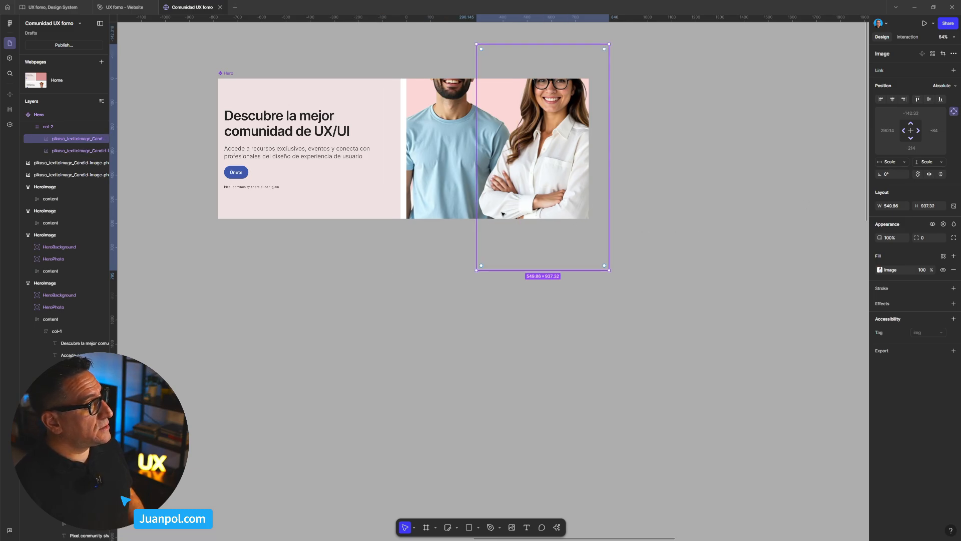
scroll(51, 175, up, 2)
click(49, 164)
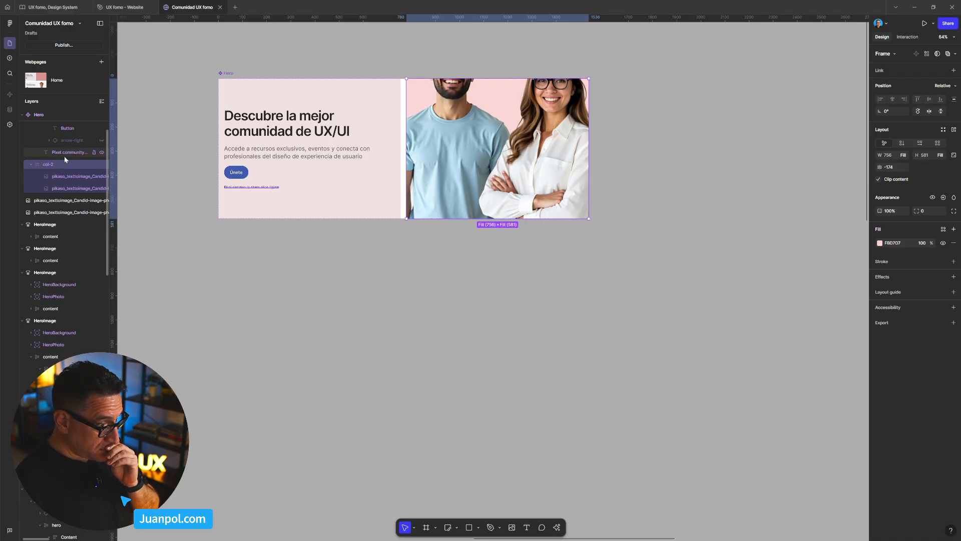
drag(493, 286, 407, 398)
scroll(382, 320, down, 3)
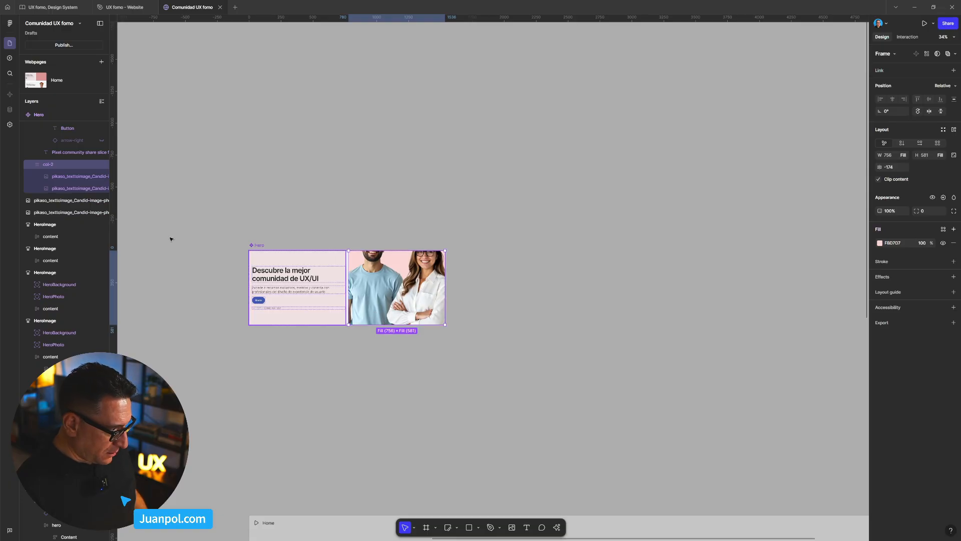
- Lock the aspect ratio of the woman's photo and the man's photo in col-2 of the main Hero
click(399, 246)
ctrl+click(376, 286)
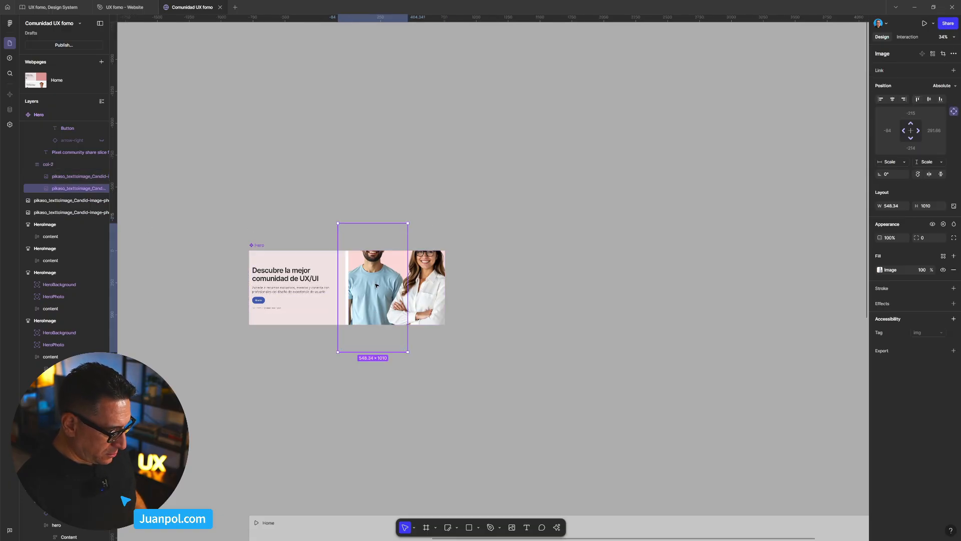
ctrl+shift+click(440, 292)
scroll(425, 328, up, 3)
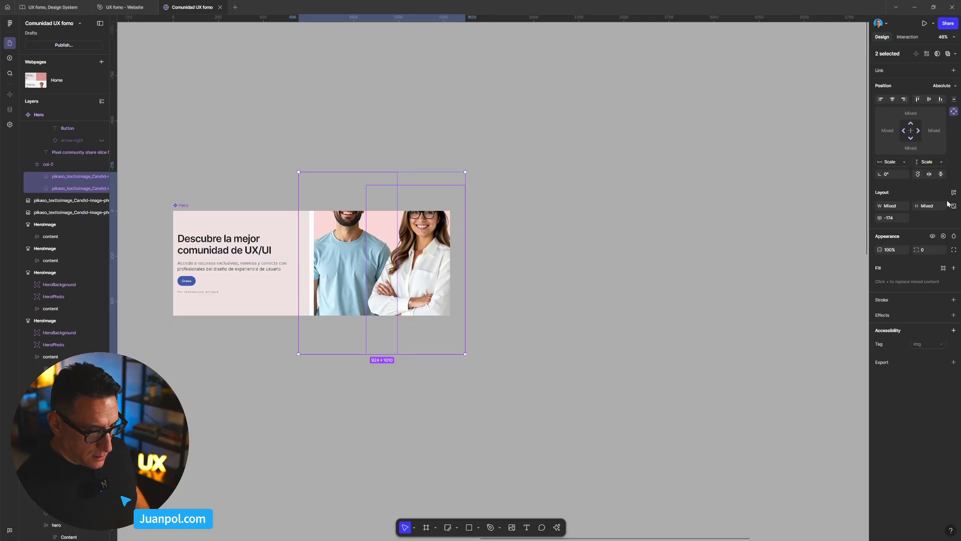
click(437, 276)
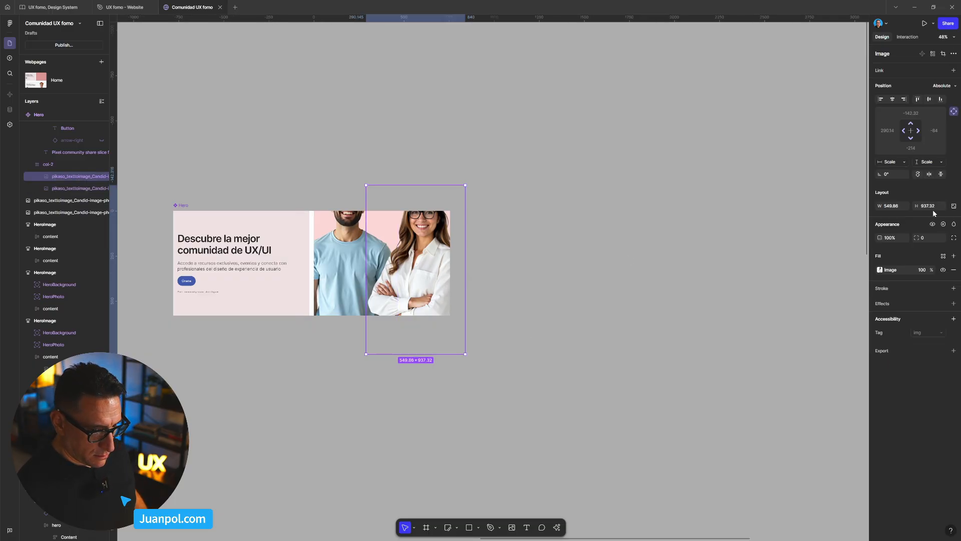
click(954, 207)
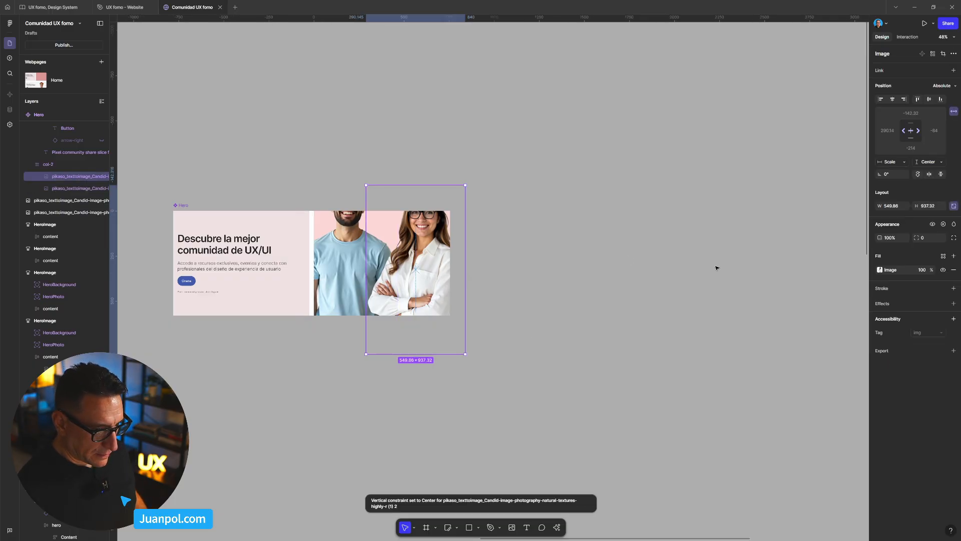
click(343, 273)
click(954, 206)
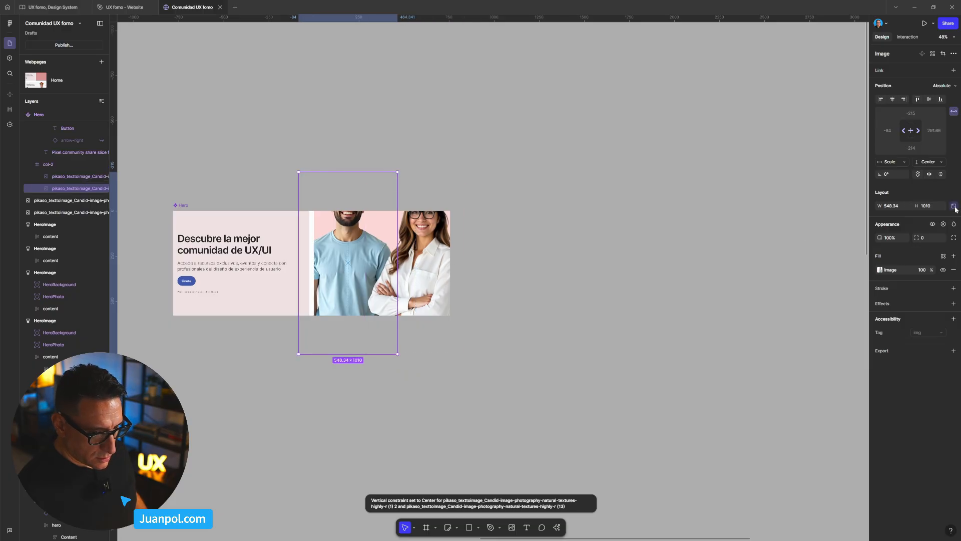
- Scale both col-2 photos down together proportionally to about 662 × 724
shift+click(376, 279)
shift+click(415, 268)
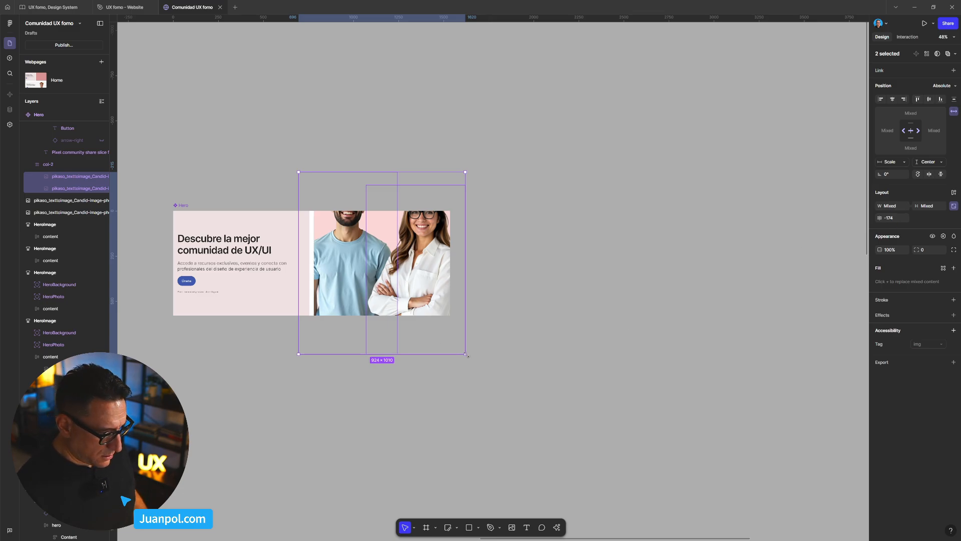
drag(466, 354, 417, 302)
scroll(396, 303, down, 3)
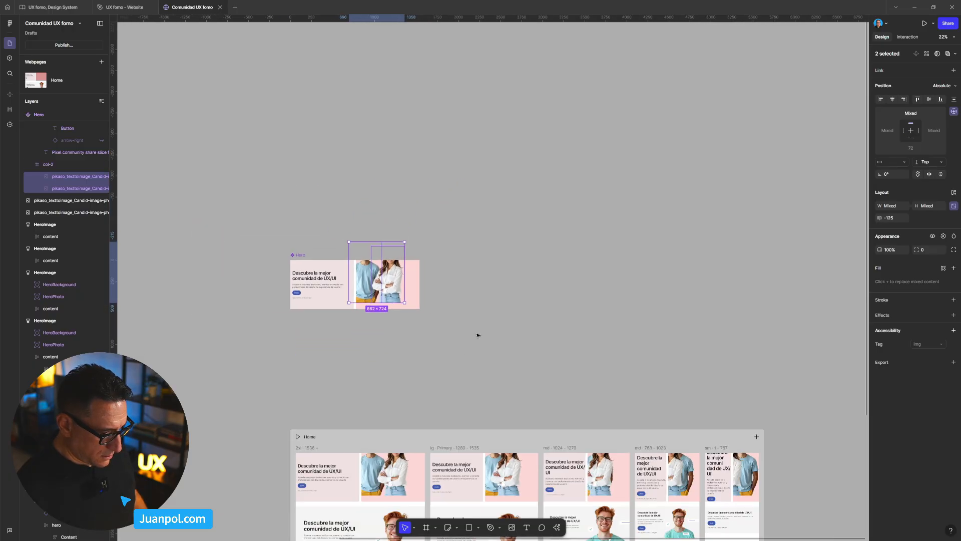
- Move both photos into the bottom-right corner of col-2 in the main Hero and check the Home breakpoints
drag(478, 334, 472, 249)
scroll(387, 245, up, 1)
scroll(376, 247, up, 3)
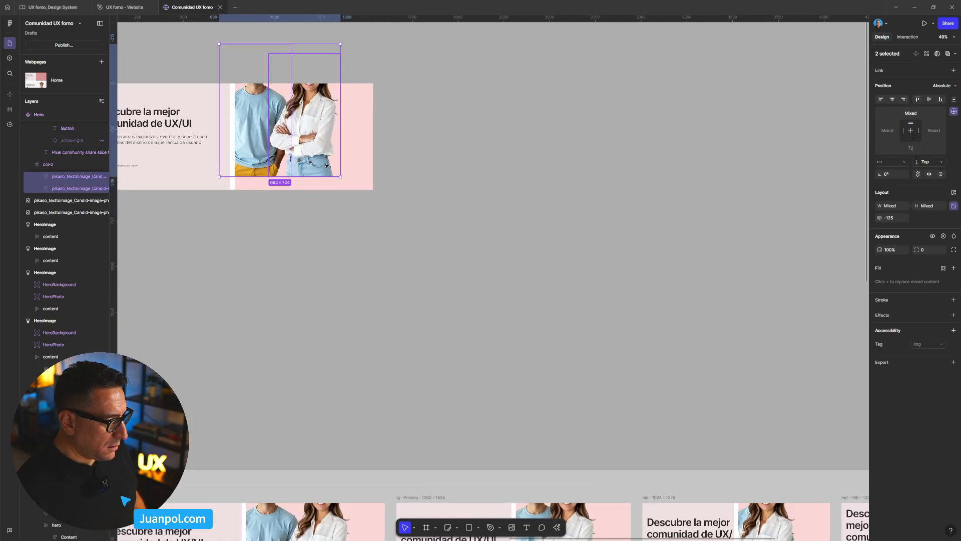
drag(308, 157, 340, 172)
scroll(351, 203, down, 3)
scroll(355, 207, down, 1)
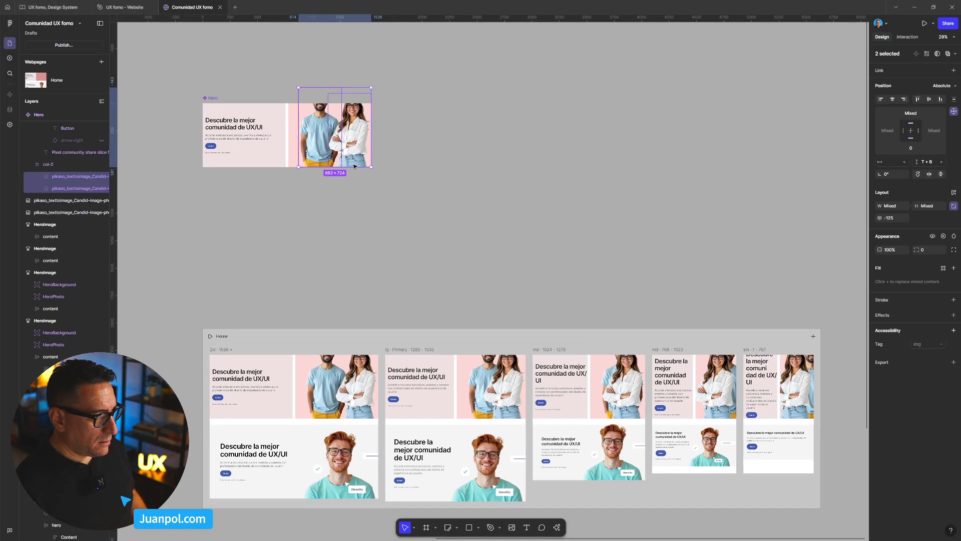
click(224, 115)
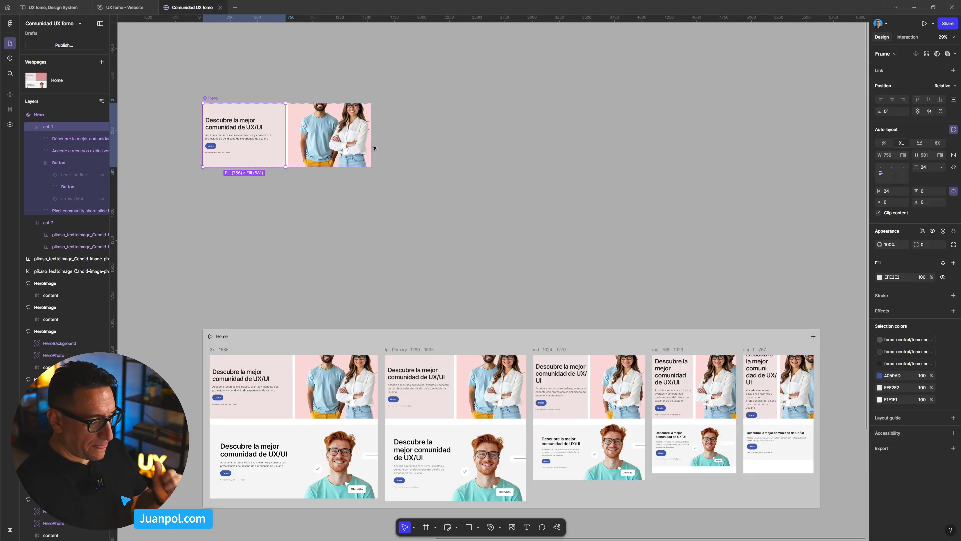
drag(464, 217, 595, 132)
key(ctrl+0)
scroll(544, 153, down, 5)
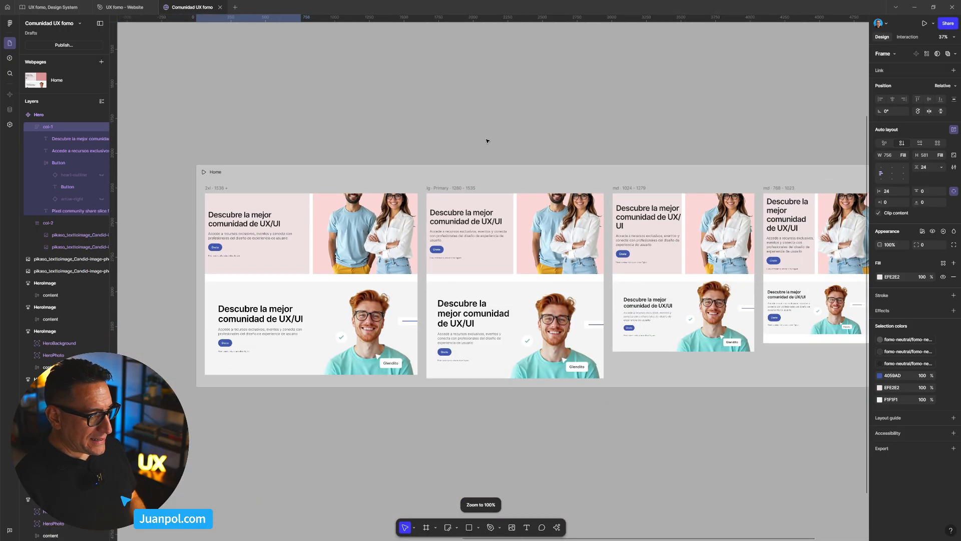
drag(486, 141, 495, 244)
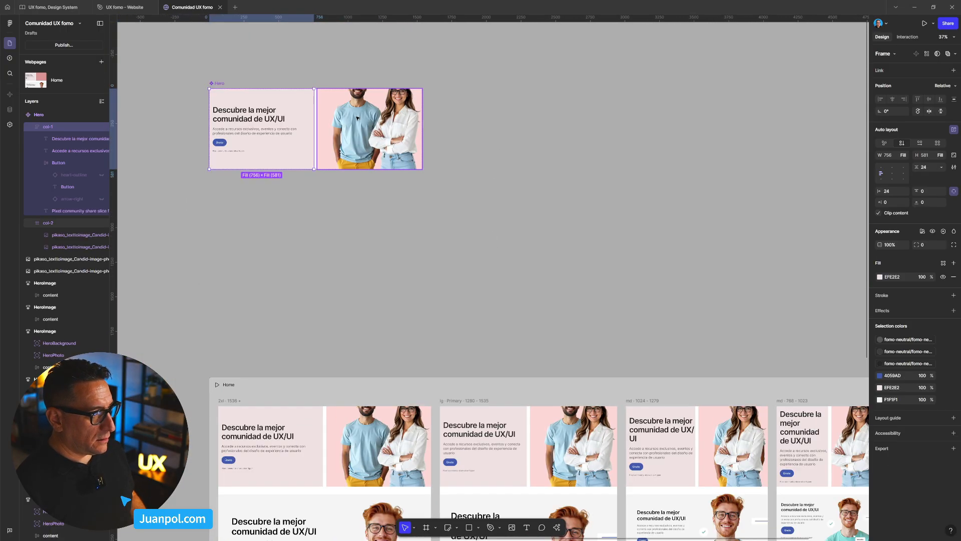
- Shrink both photos together to fit within col-2's height, keeping them on its bottom edge, and nudge them left toward the centre
click(352, 118)
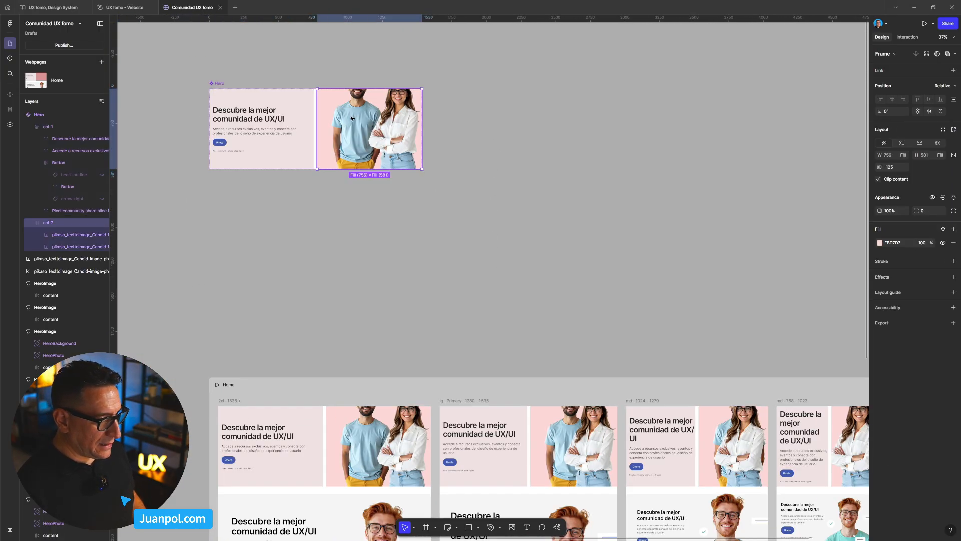
ctrl+click(351, 118)
shift+click(406, 130)
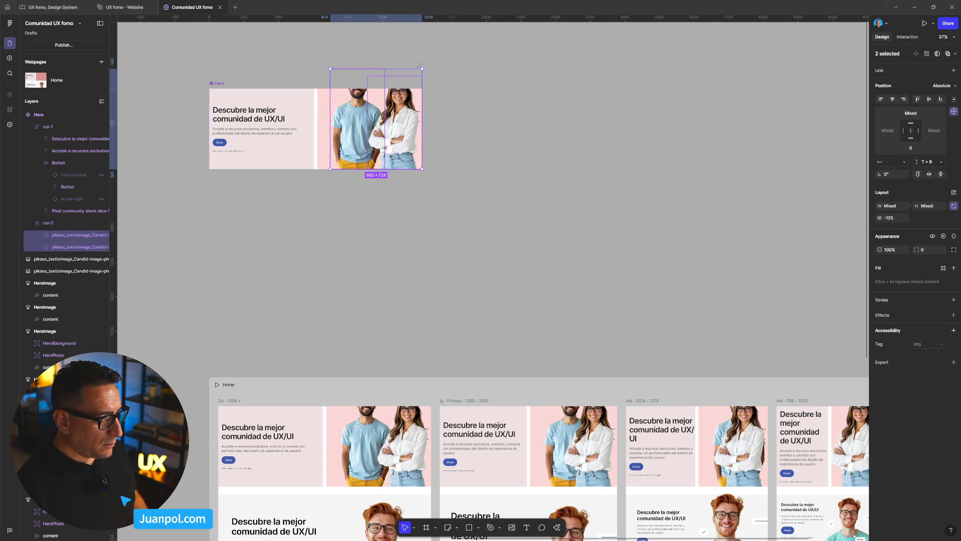
drag(328, 67, 349, 91)
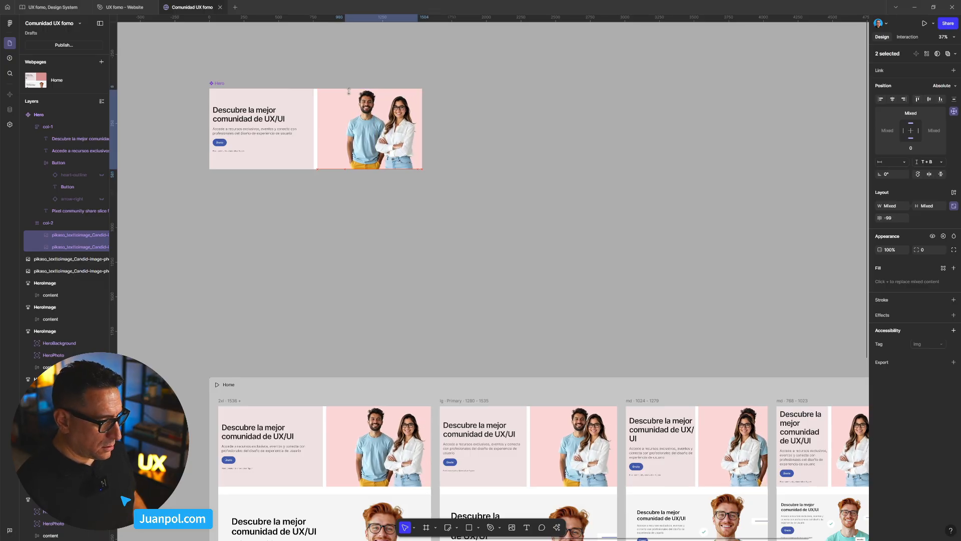
scroll(349, 100, up, 3)
key(shift+Left)
key(shift+Left)
key(shift+Left)
key(shift+Left)
key(shift+Left)
key(shift+Left)
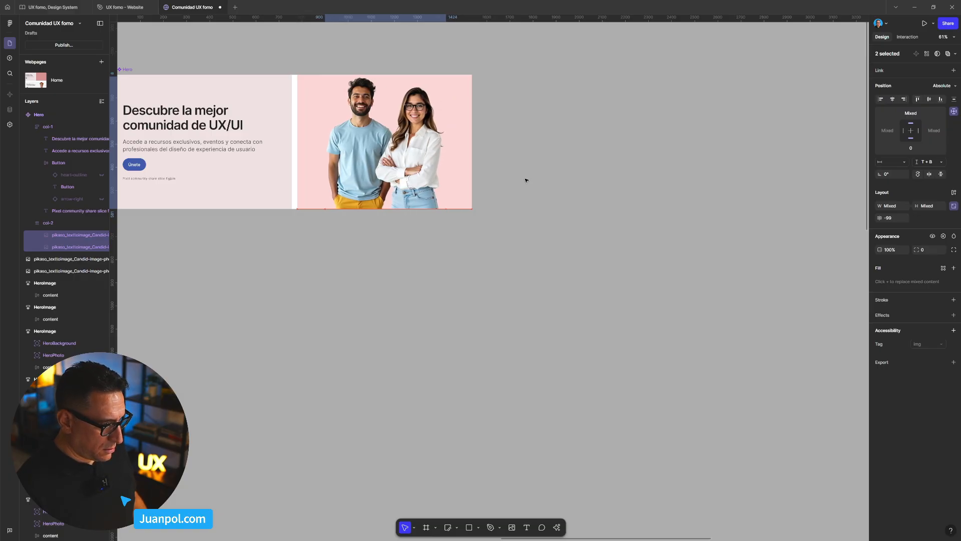
- Compare how the resized photos sit and overlap in the Hero across the Home breakpoints and in the main component
click(519, 208)
scroll(519, 209, down, 3)
scroll(520, 210, down, 3)
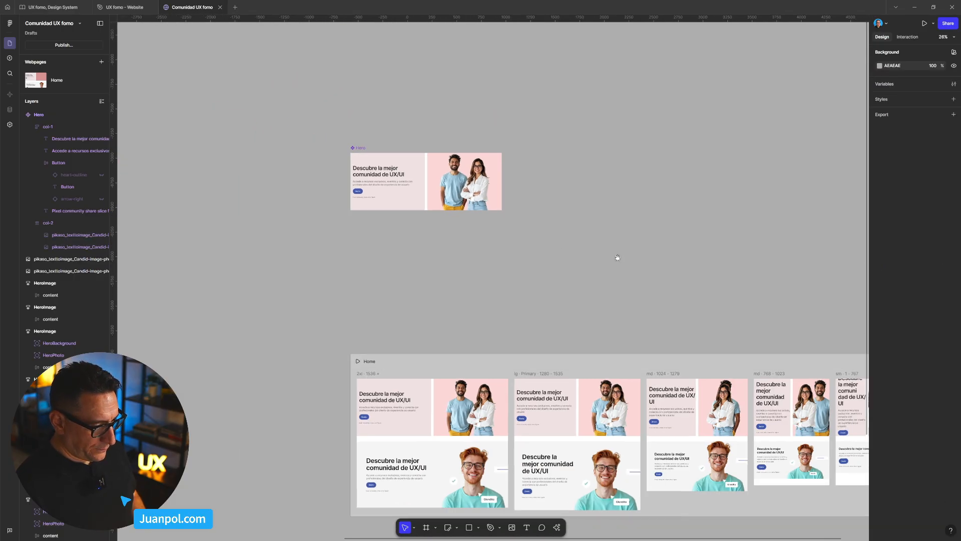
drag(628, 331, 461, 245)
scroll(472, 290, up, 4)
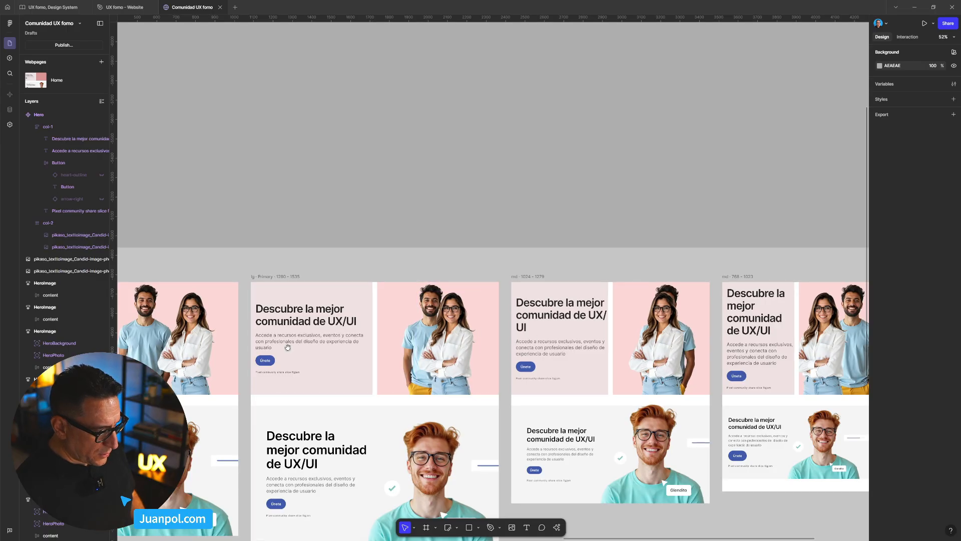
drag(175, 344, 403, 306)
drag(448, 91, 437, 281)
drag(416, 168, 450, 340)
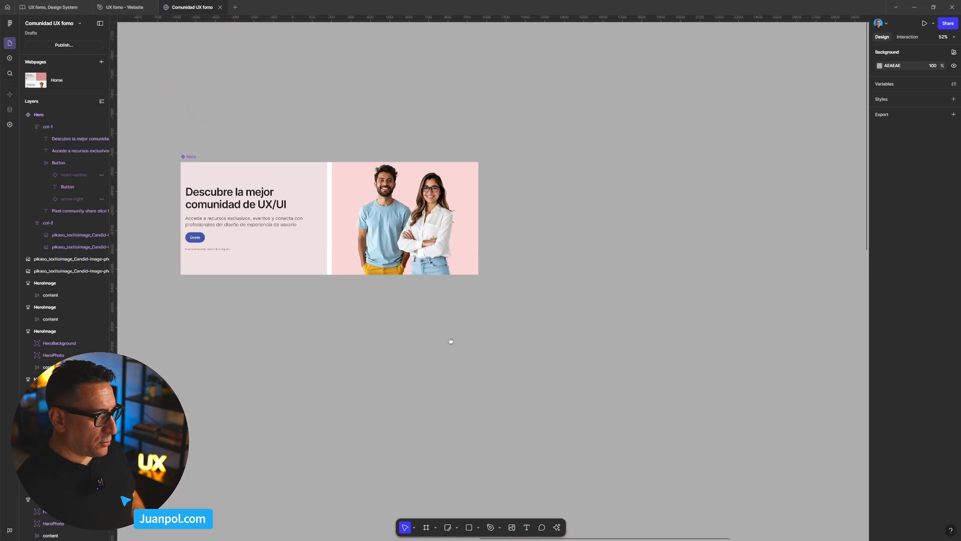
- Set the woman's photo constraints to Center horizontally and Bottom vertically in col-2 of the main Hero
click(438, 245)
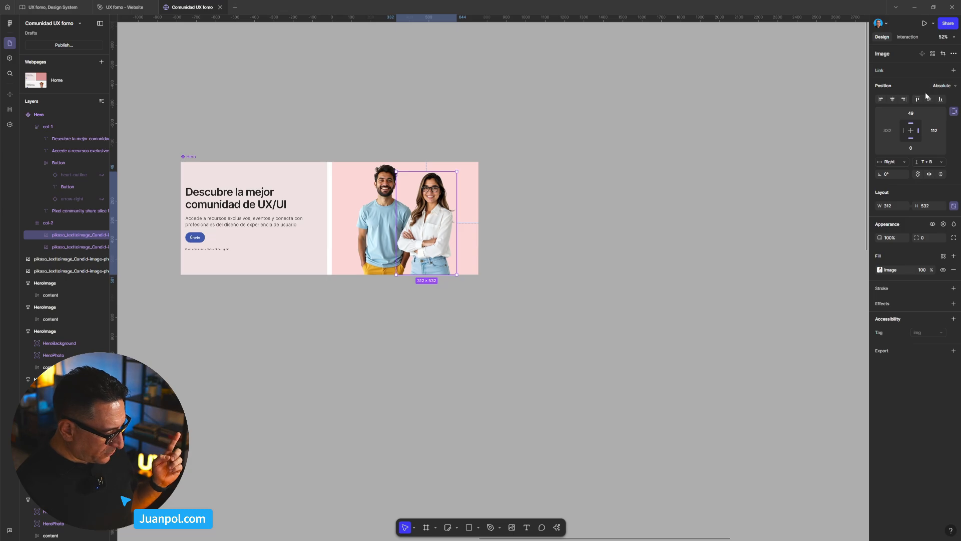
click(912, 139)
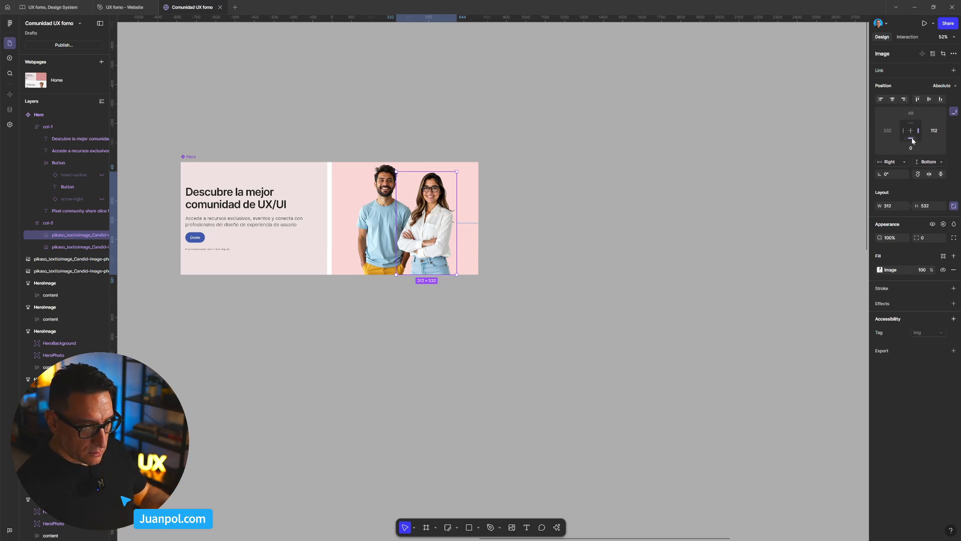
click(911, 132)
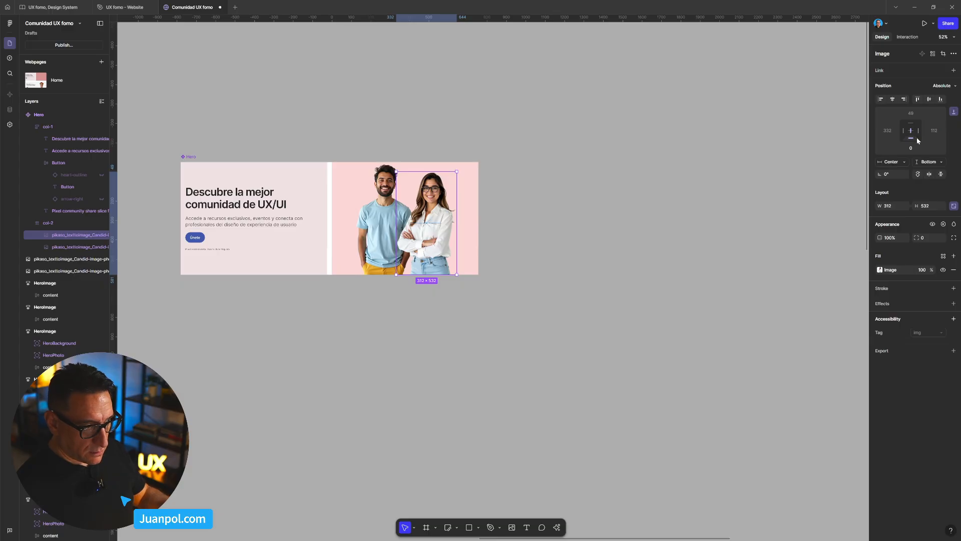
key(Tab)
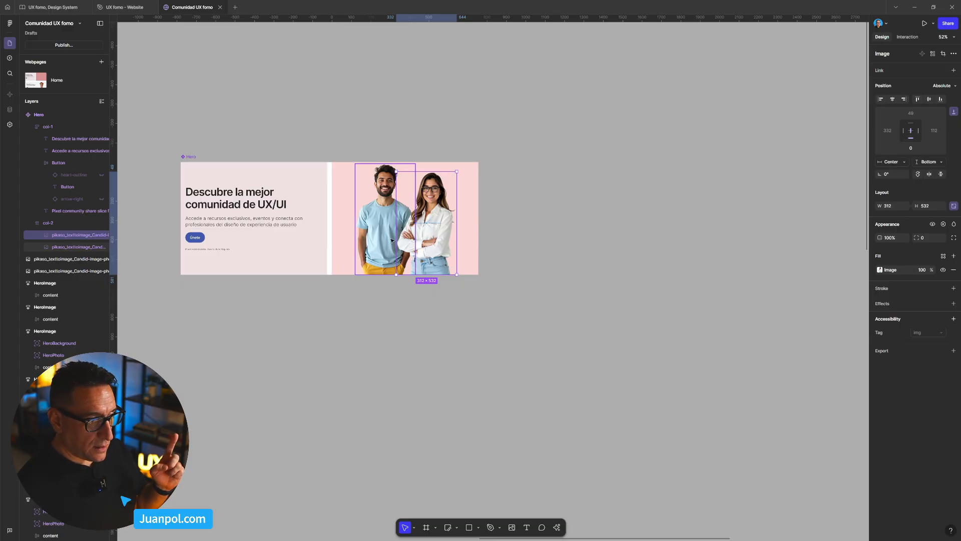
- Compare how the constrained people photos sit in the Hero across all the Home breakpoints and in the main component
click(910, 133)
click(679, 184)
scroll(678, 185, down, 2)
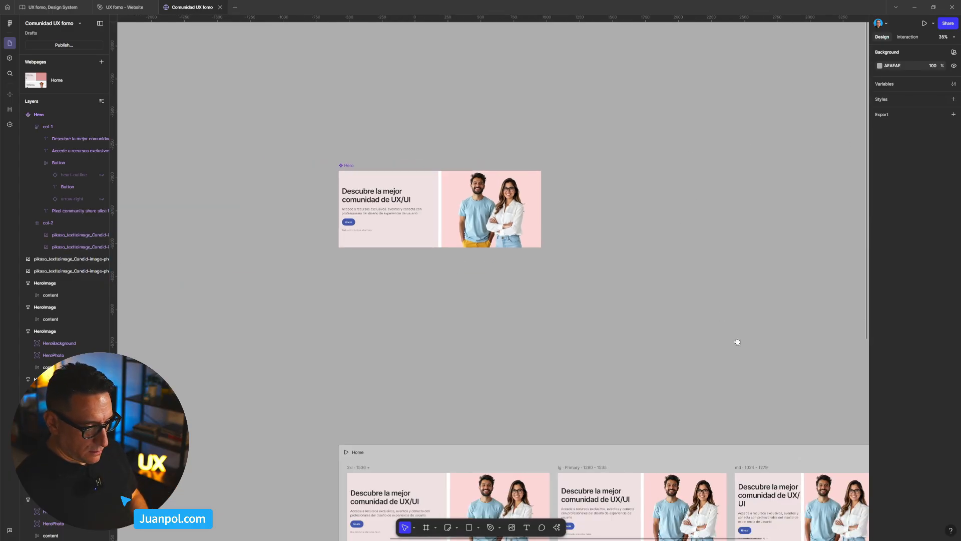
drag(738, 342, 598, 150)
drag(668, 239, 483, 214)
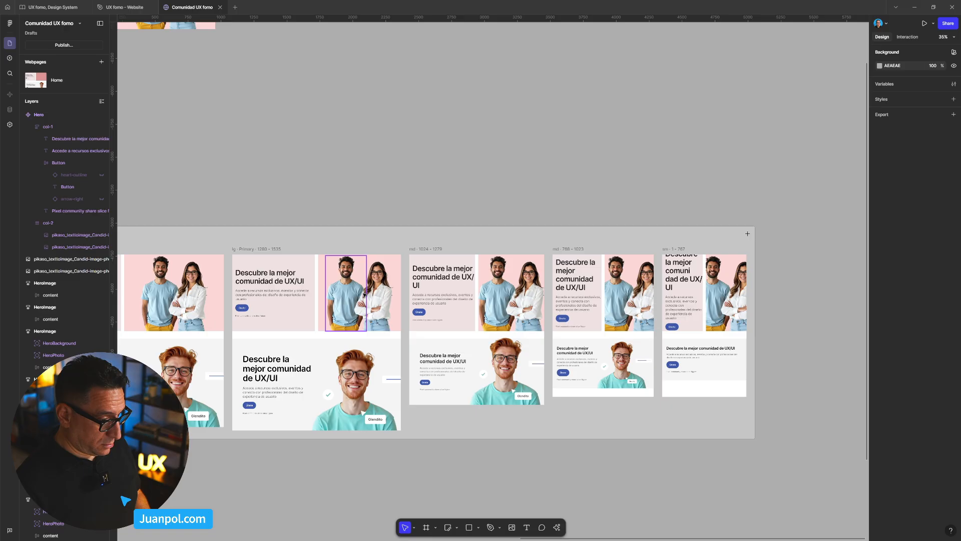
scroll(390, 263, down, 2)
scroll(388, 259, left, 5)
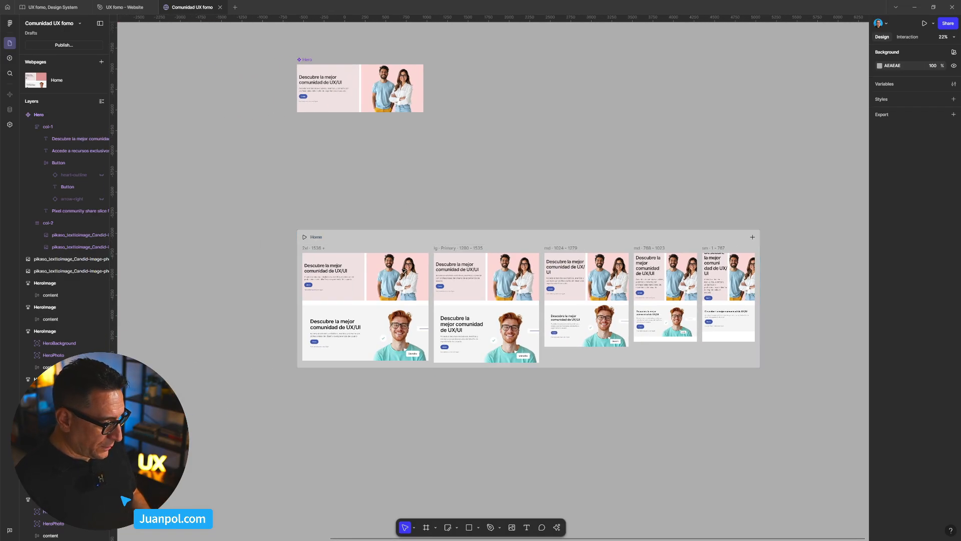
drag(375, 308, 425, 311)
scroll(426, 311, up, 2)
scroll(487, 231, up, 2)
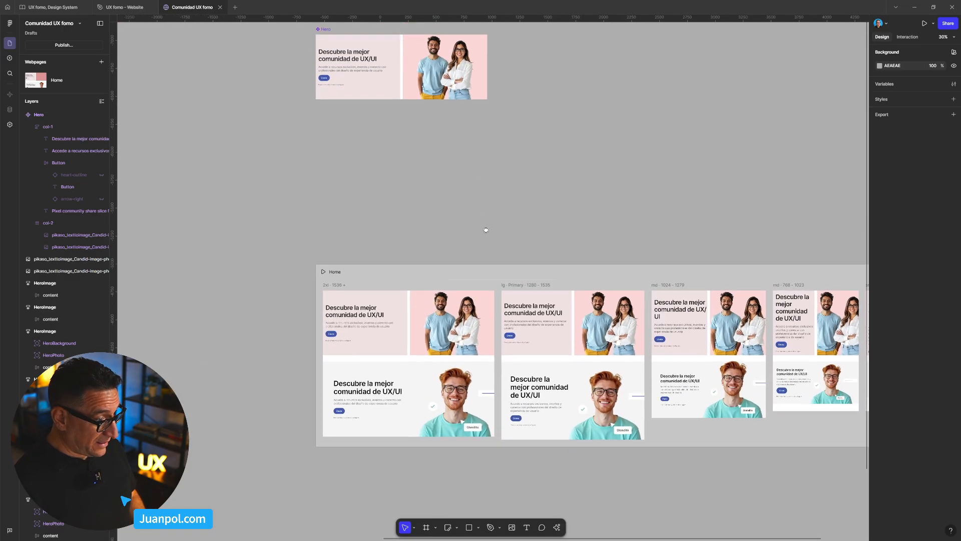
drag(533, 214, 498, 222)
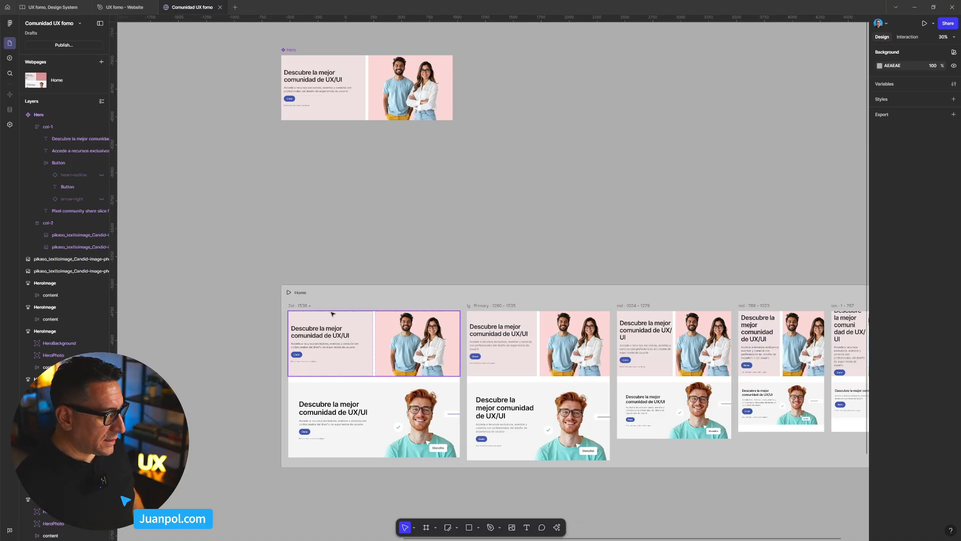
- Preview the Home webpage and widen the preview to about 1430 px to check the Hero, returning to the canvas when done
click(367, 298)
key(shift+space)
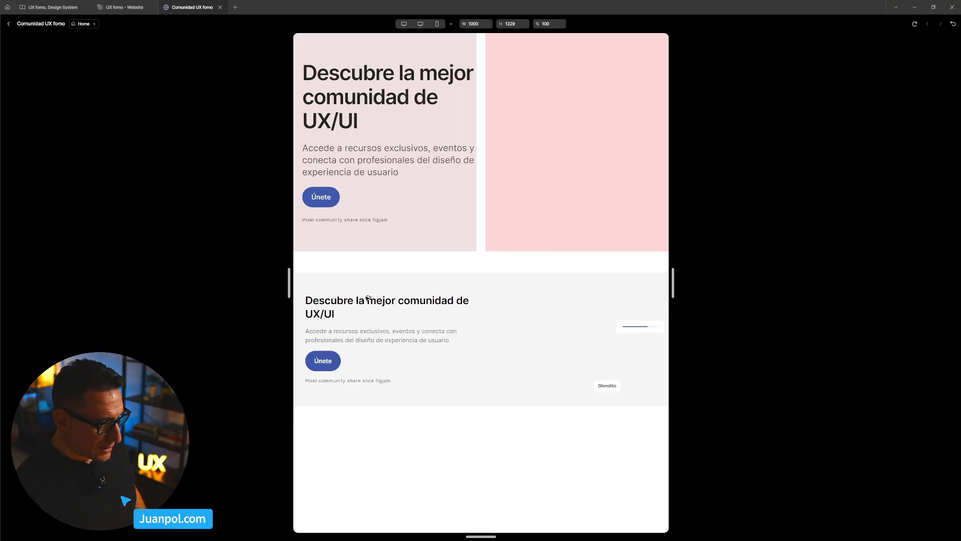
drag(674, 271, 754, 300)
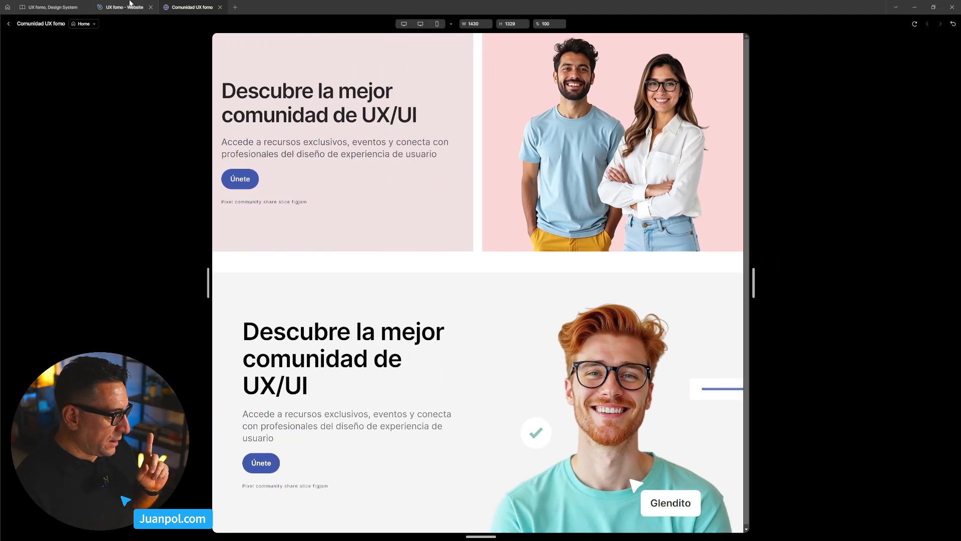
click(7, 24)
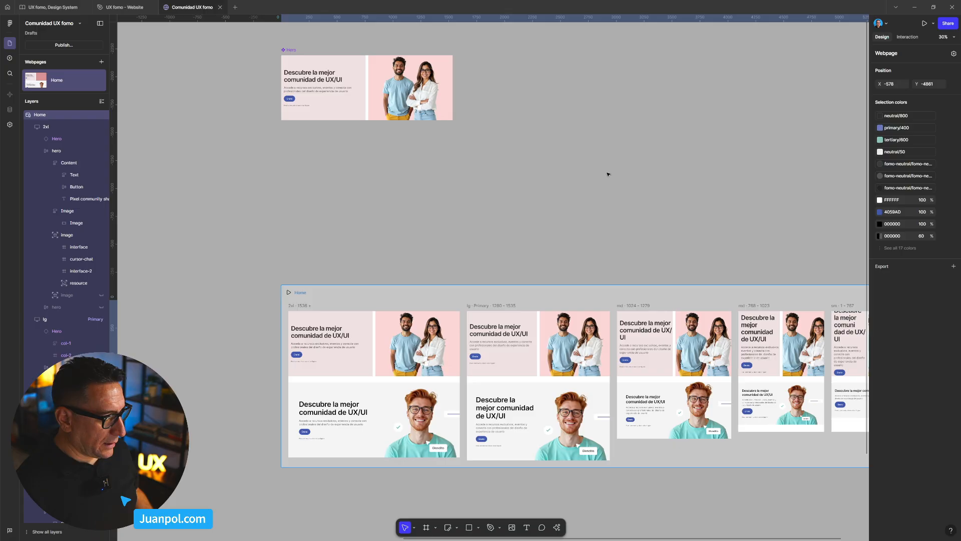
- Add a second variant to the main Hero component
click(573, 142)
drag(572, 138, 545, 198)
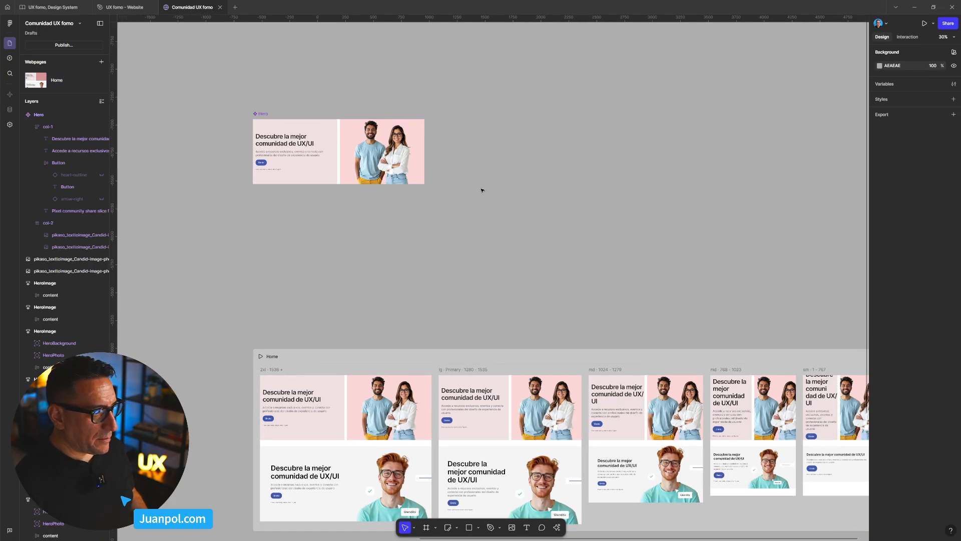
click(260, 116)
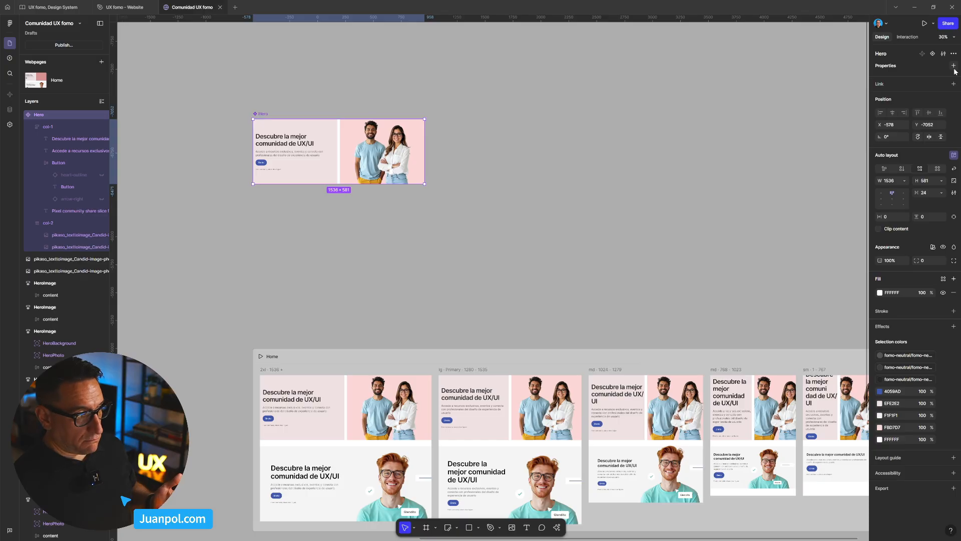
click(932, 54)
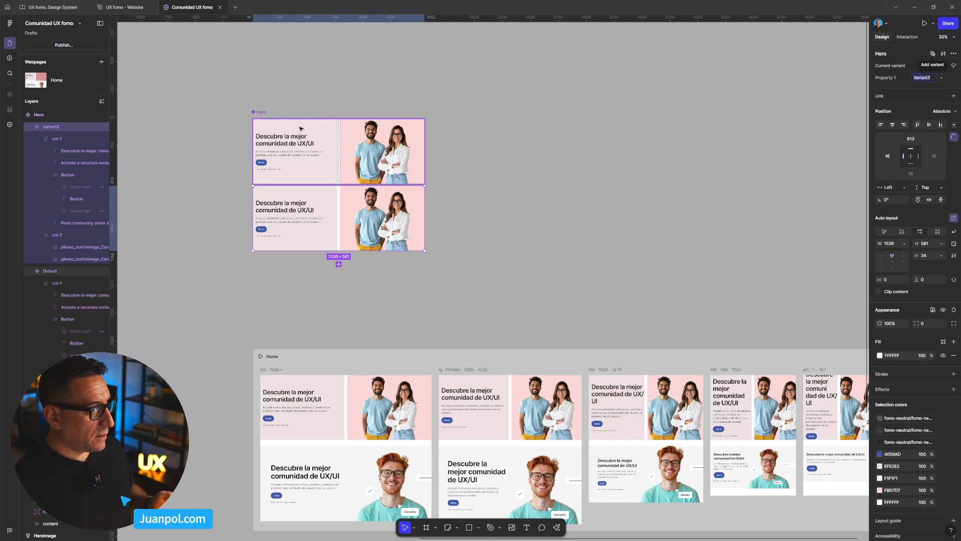
- Enlarge the Hero component set to about 1808 × 1433 and move both variants together inward from its edges, about 136 from the left
click(258, 112)
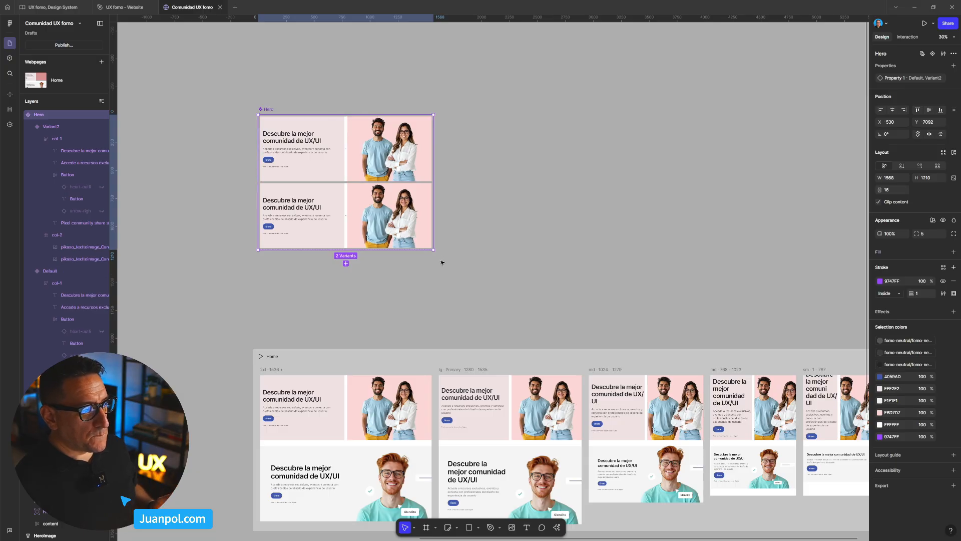
drag(434, 250, 460, 274)
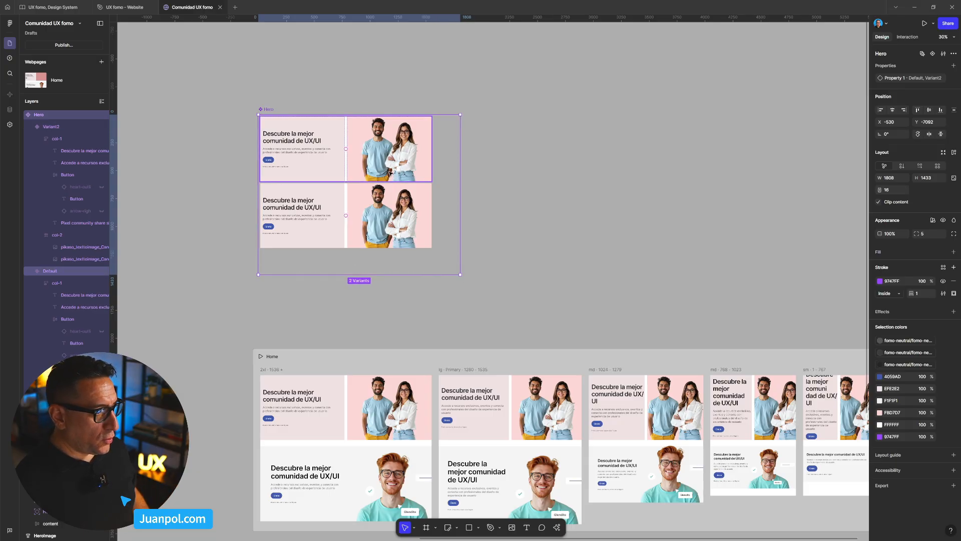
click(411, 163)
shift+click(414, 216)
drag(385, 217, 399, 229)
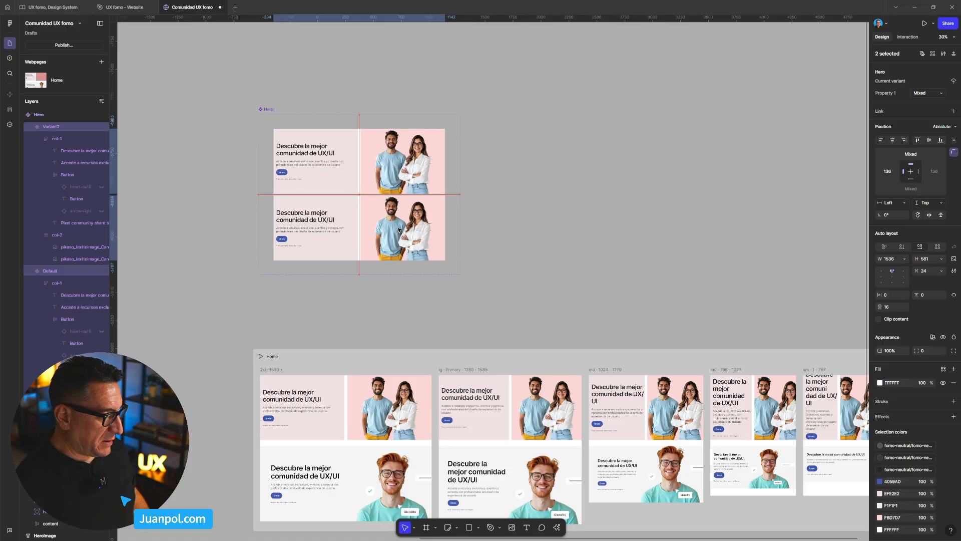
- Raise and lengthen the Hero component set above Home, and move its second variant down to about 892 from the set's top
click(268, 109)
drag(271, 109, 276, 58)
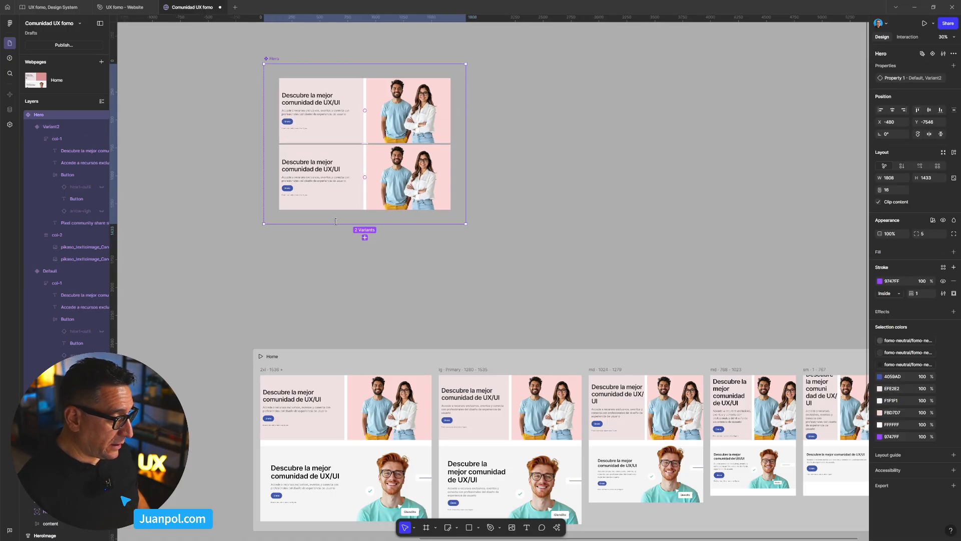
drag(337, 233, 337, 294)
click(355, 195)
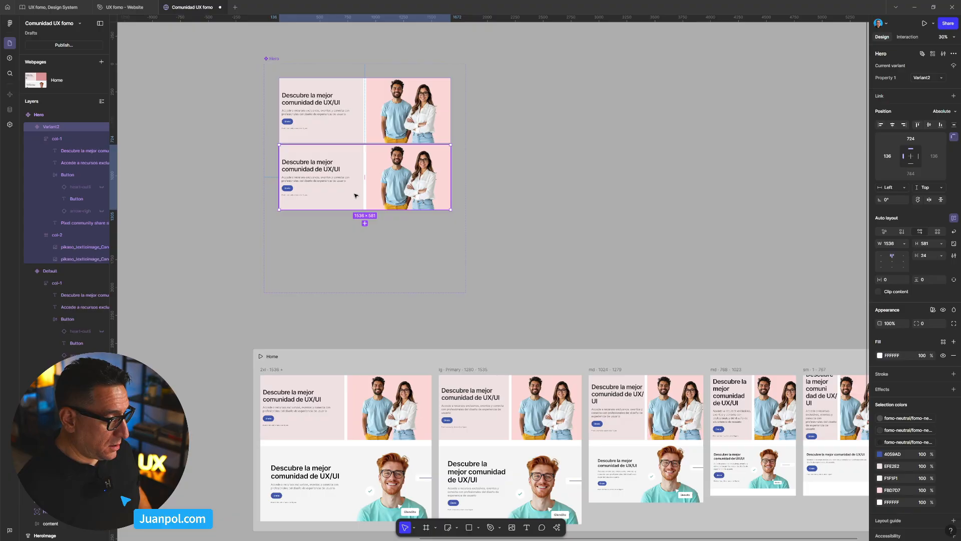
drag(356, 195, 356, 213)
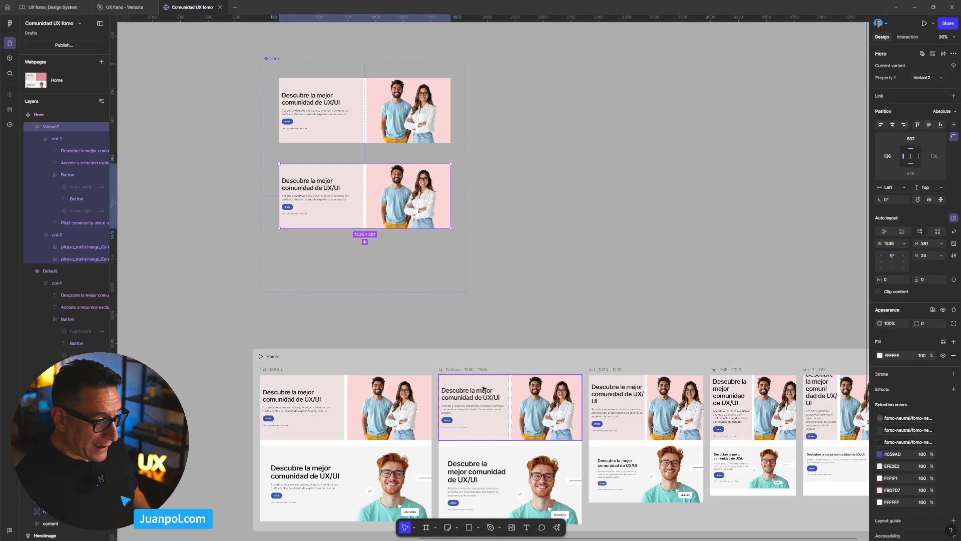
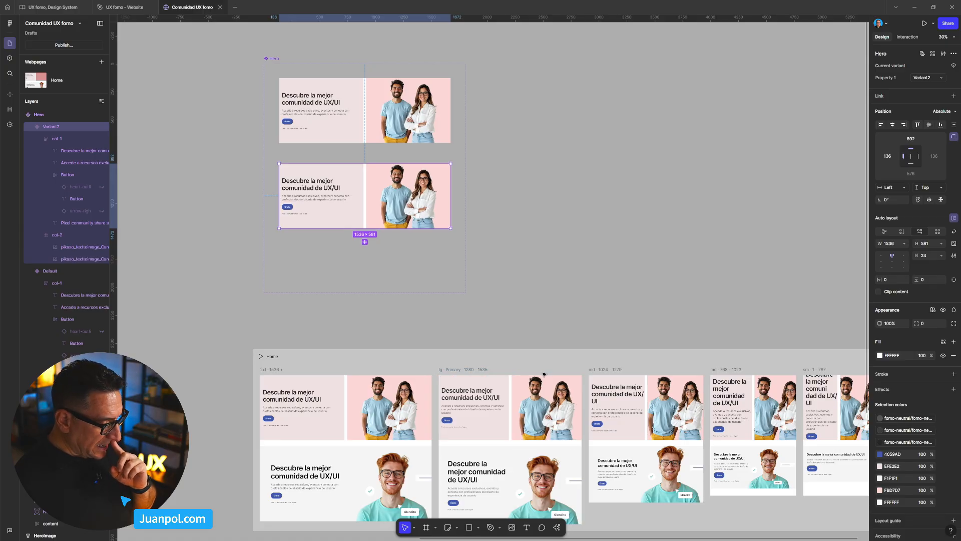
- Rename the Home breakpoint for 1024–1279 to lg and the primary 1280–1535 breakpoint to xl
click(783, 334)
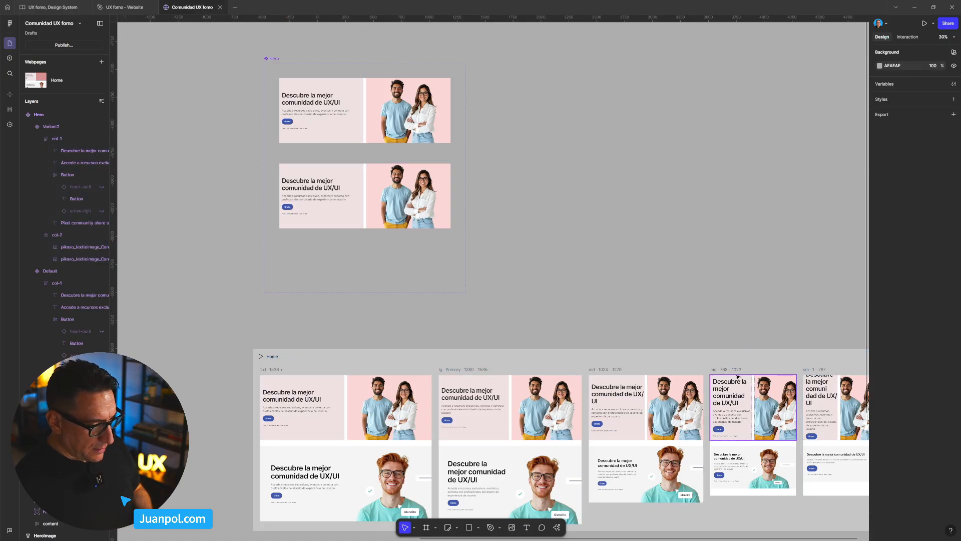
click(595, 370)
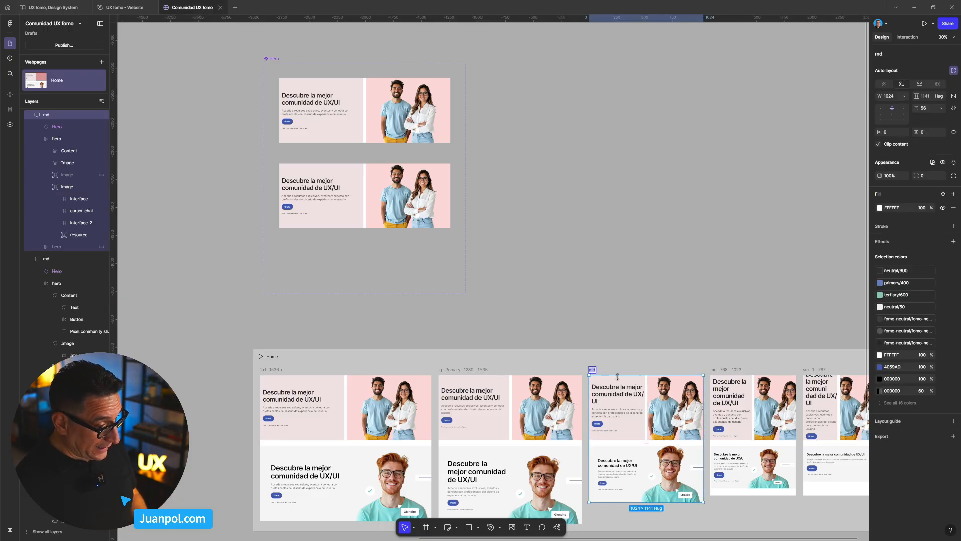
key(BackSpace)
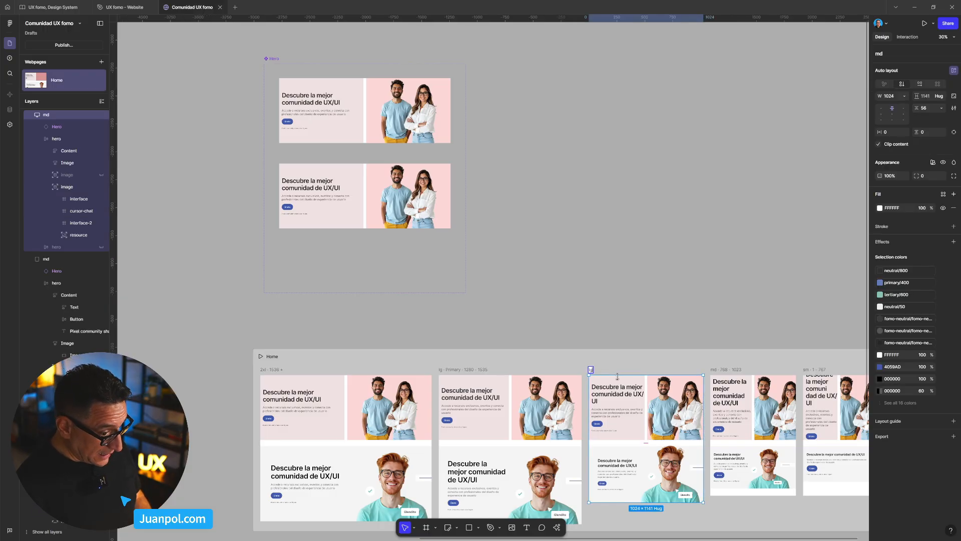
text(lg)
key(Return)
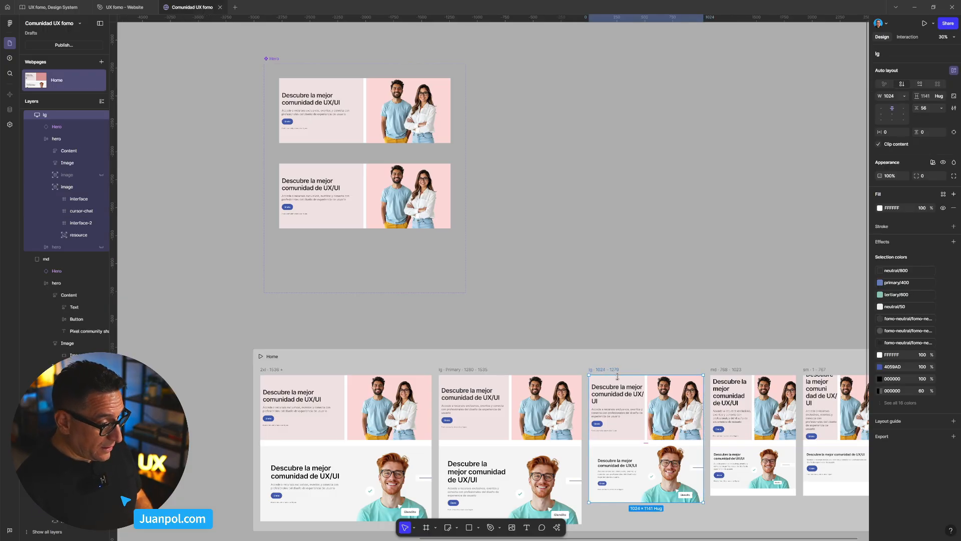
double_click(443, 372)
key(BackSpace)
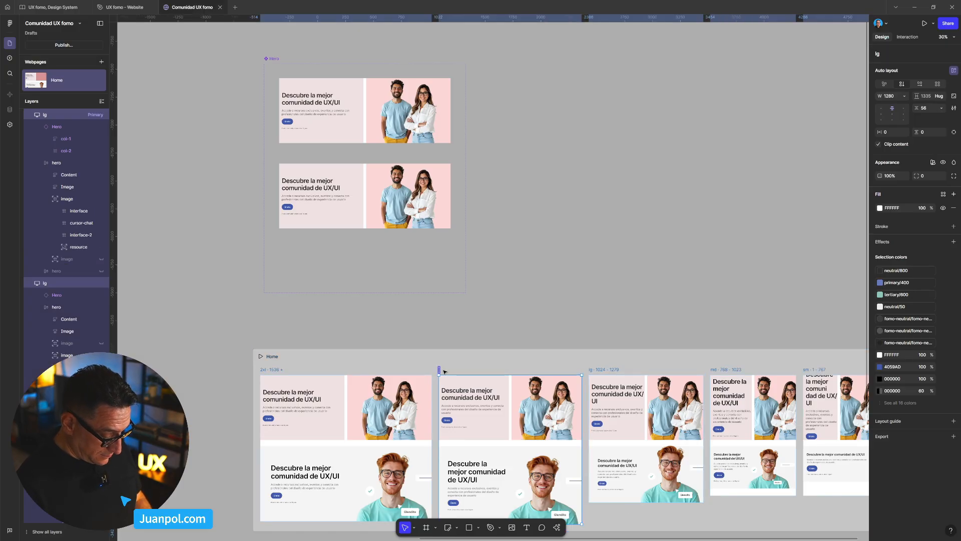
text(xl)
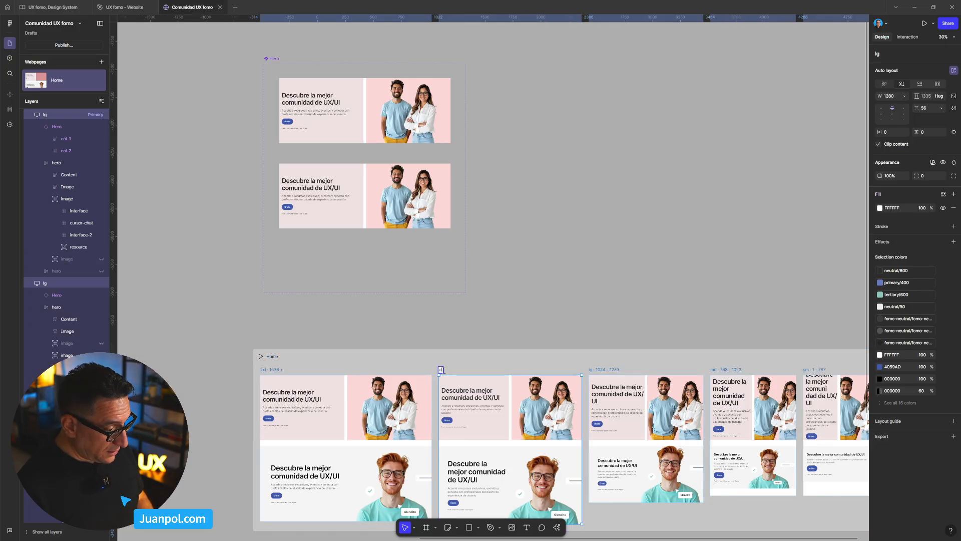
key(Return)
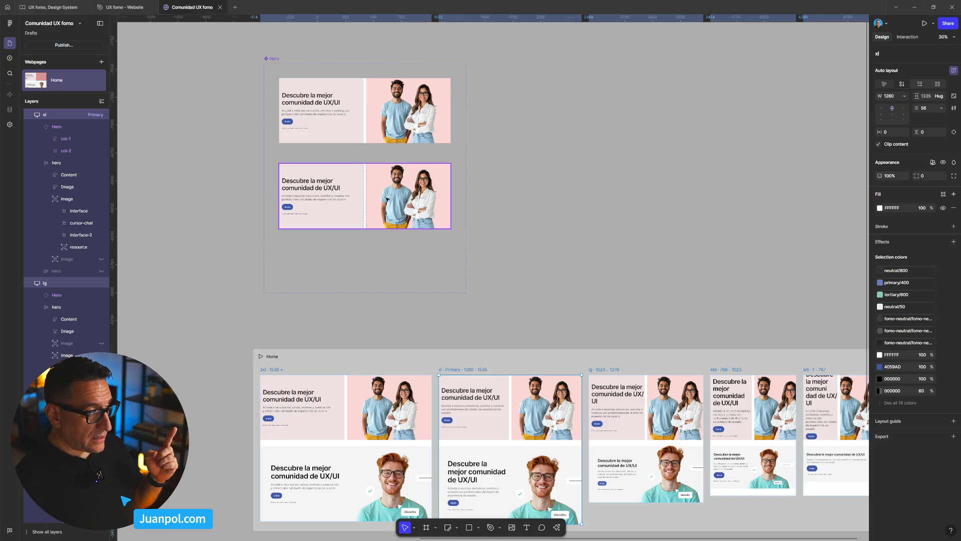
- Rename the Hero component set's variant property to size
click(383, 134)
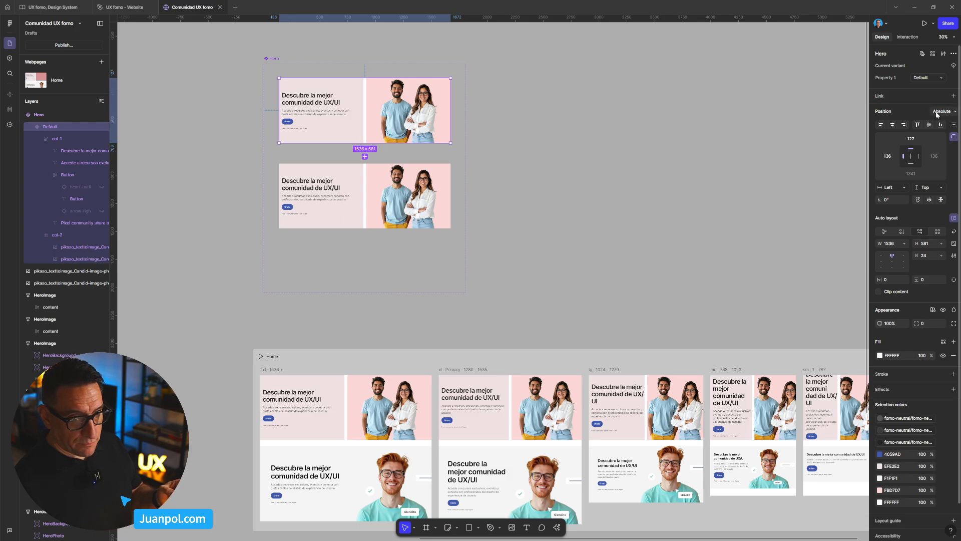
click(296, 76)
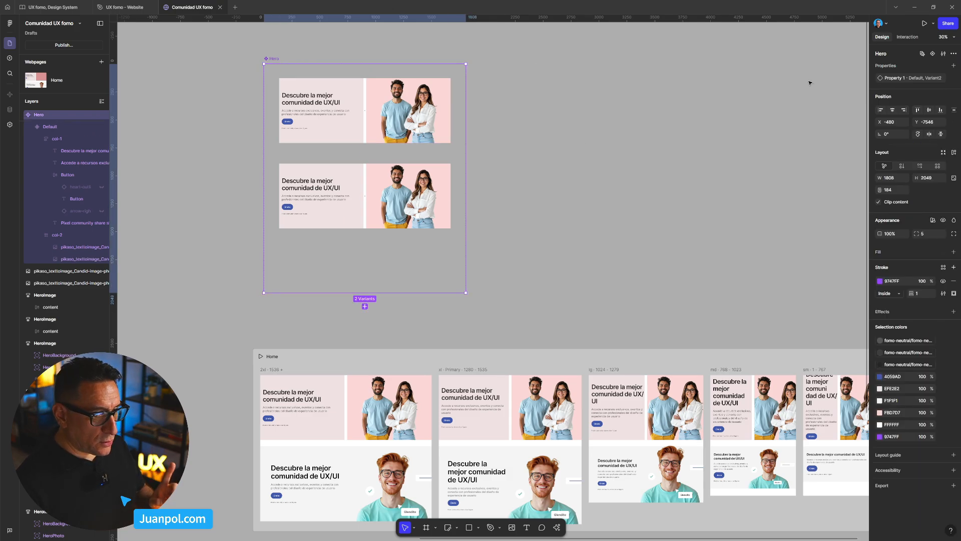
double_click(895, 78)
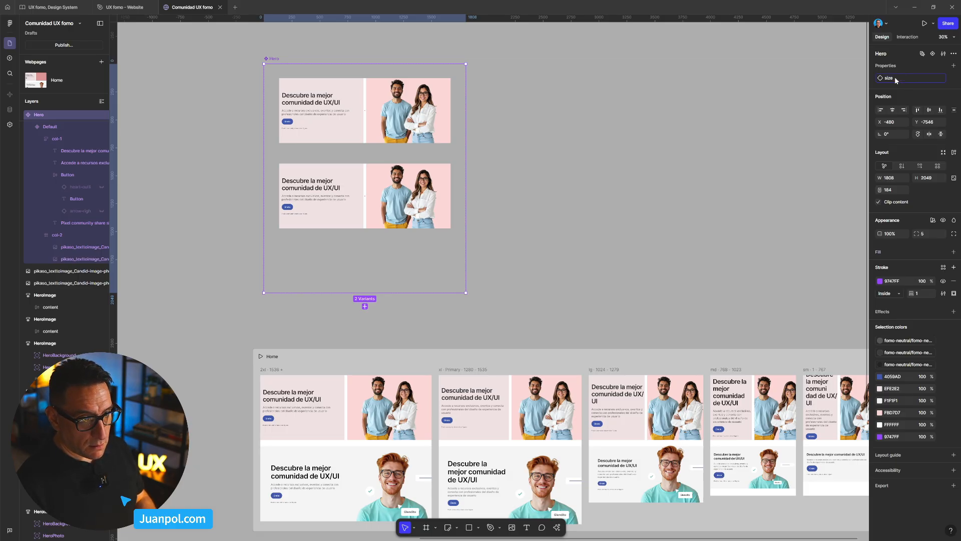
key(Return)
- Set the size value to 2xl for the first Hero variant and to xl for the second
key(Return)
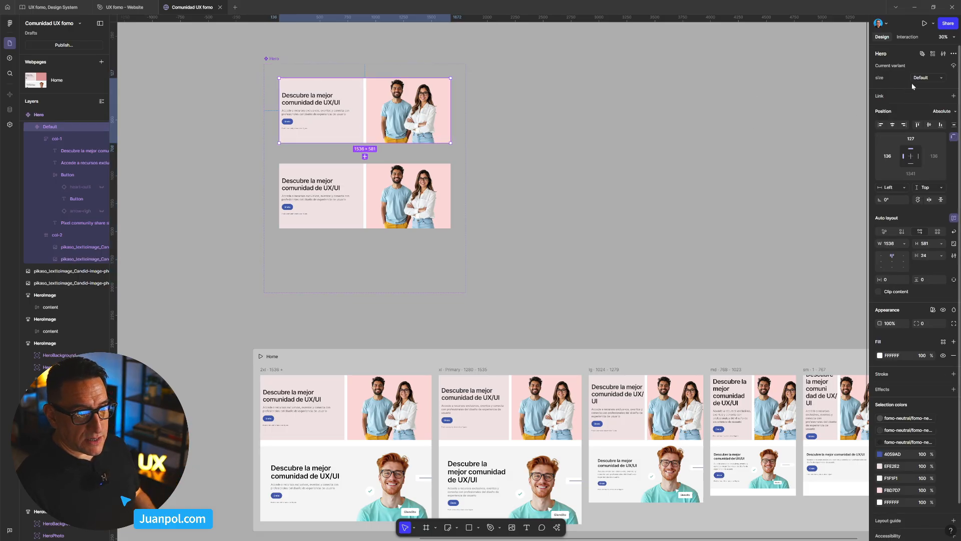
click(924, 80)
text(2xl)
key(Return)
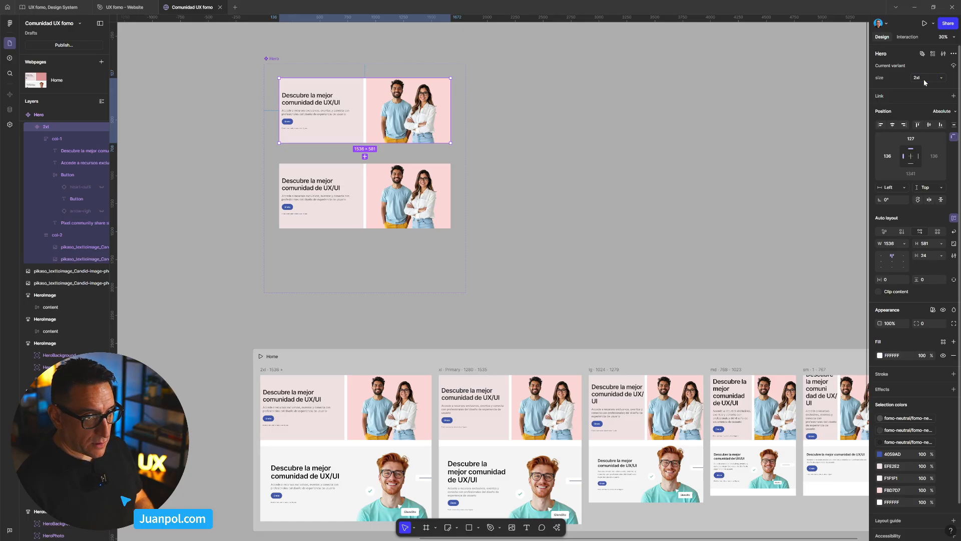
click(431, 191)
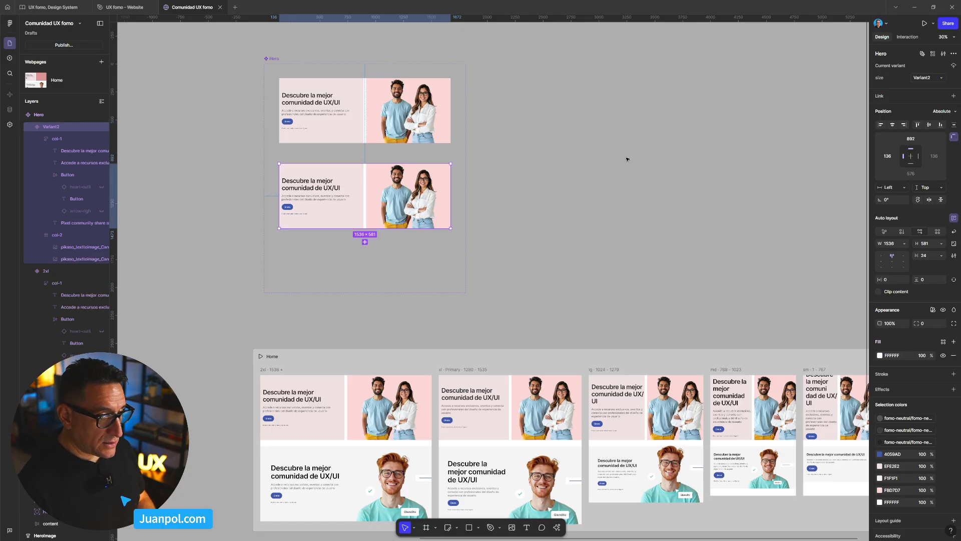
click(929, 78)
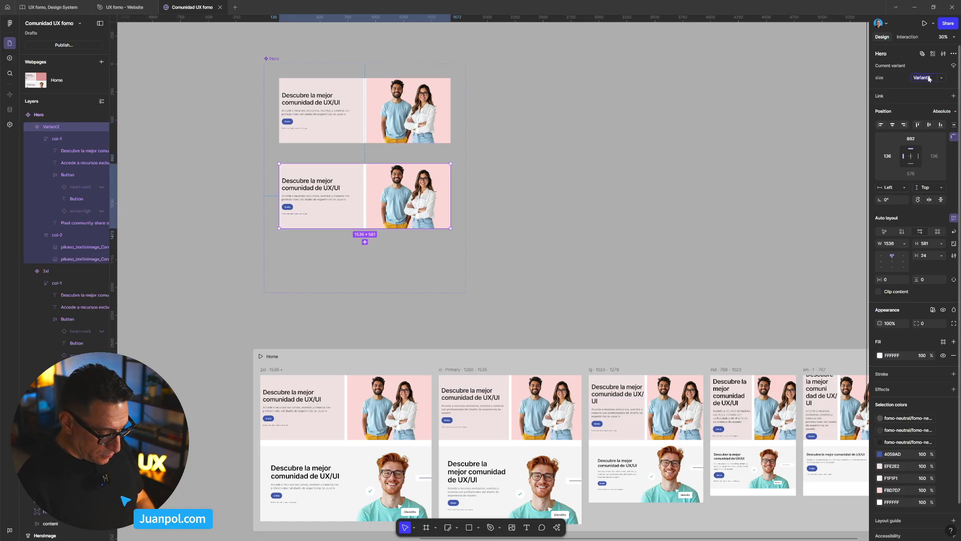
text(xl)
key(Return)
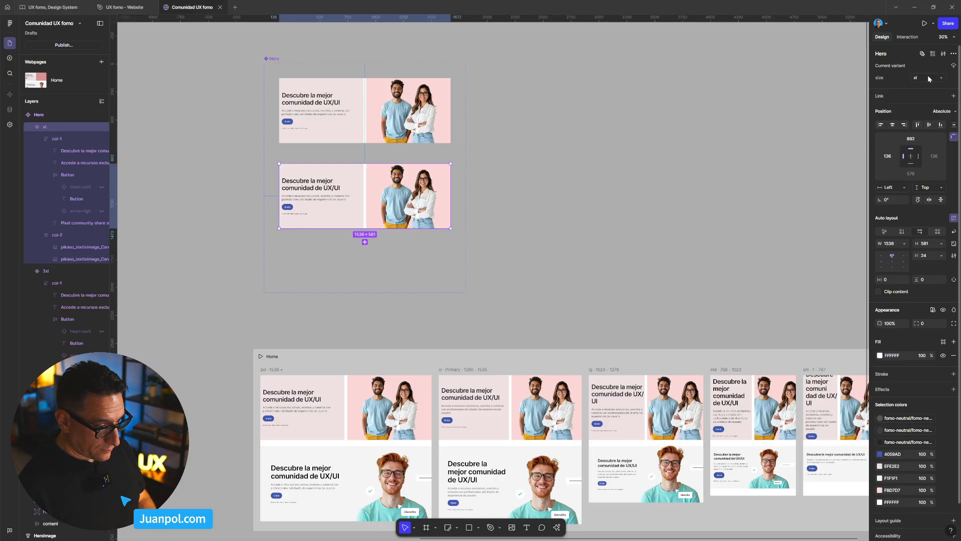
click(636, 253)
- Change the photo column's fill in the 2xl Hero variant to light green E5FBD7
drag(642, 261, 624, 244)
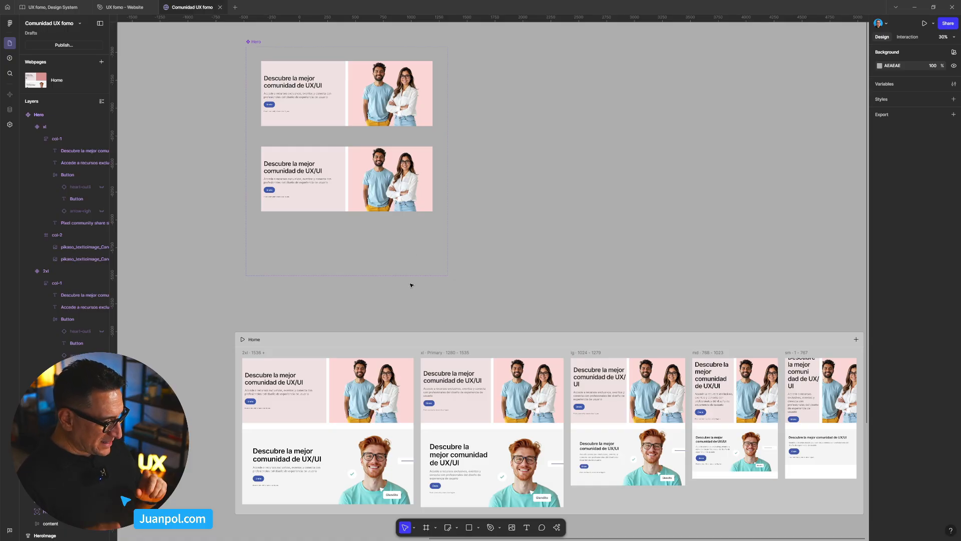
click(357, 119)
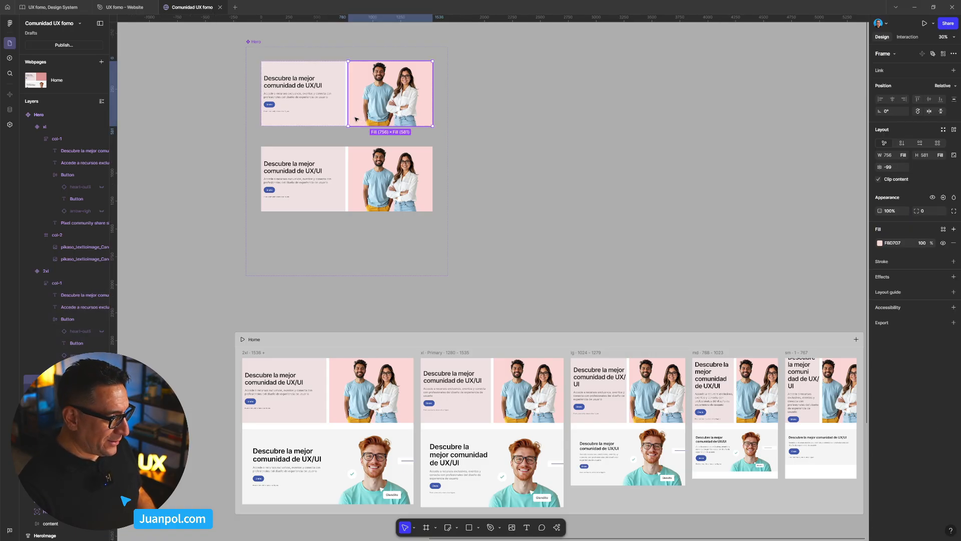
click(880, 243)
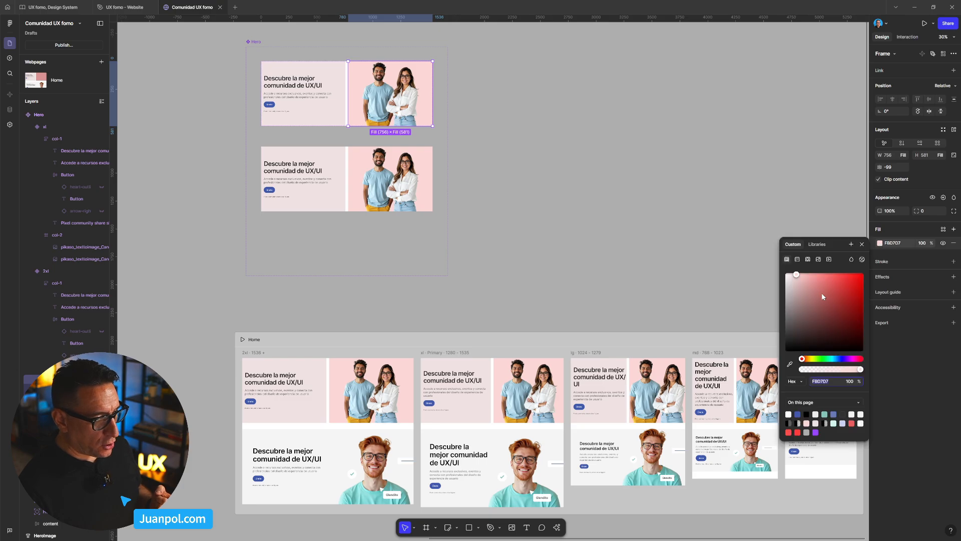
click(818, 359)
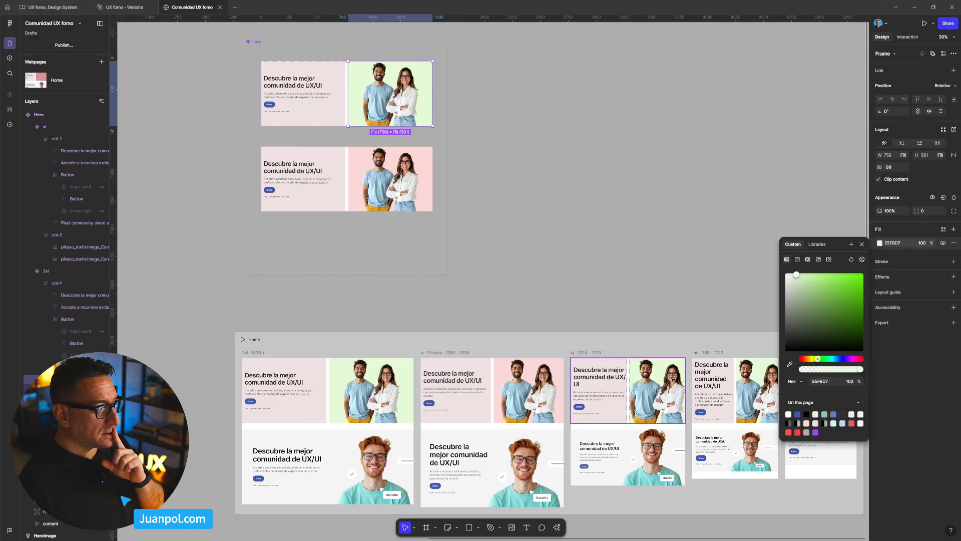
click(641, 299)
- Preview the Home webpage and widen the preview to 1728 px to check the variant switch, returning to the canvas when done
scroll(600, 295, right, 3)
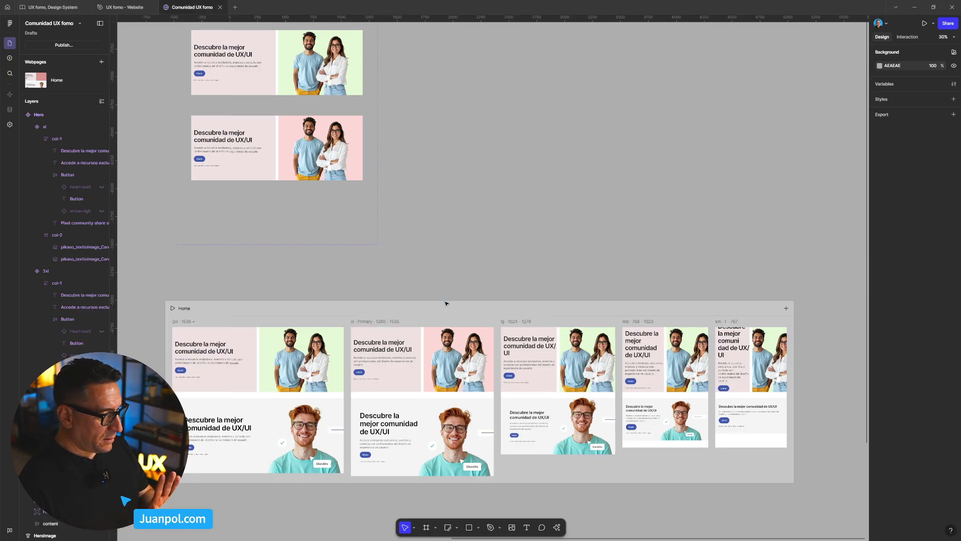
click(299, 317)
key(shift+space)
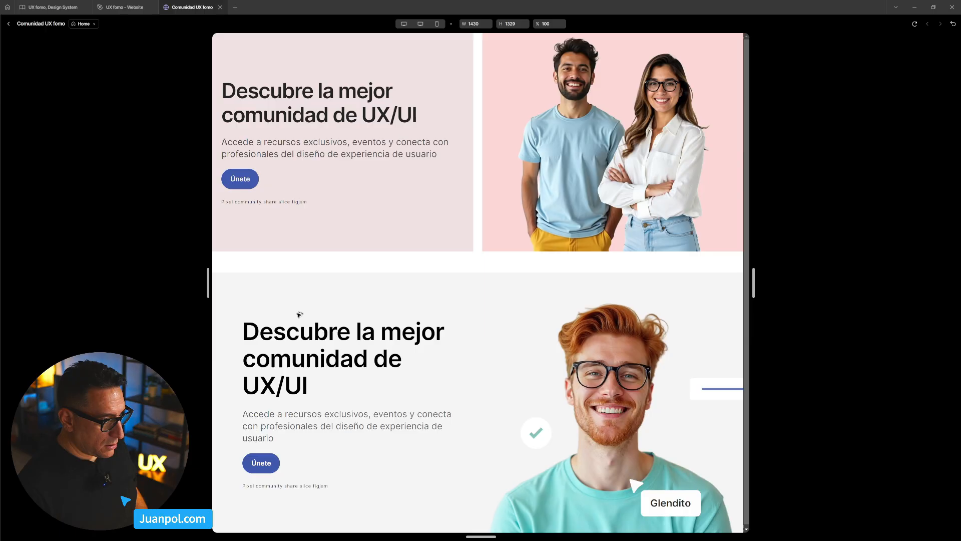
drag(753, 284, 816, 296)
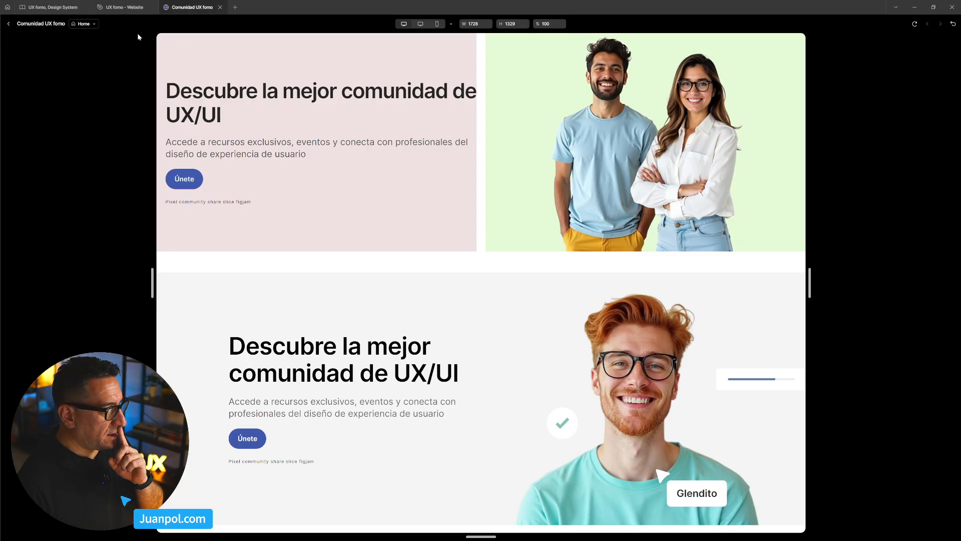
click(9, 24)
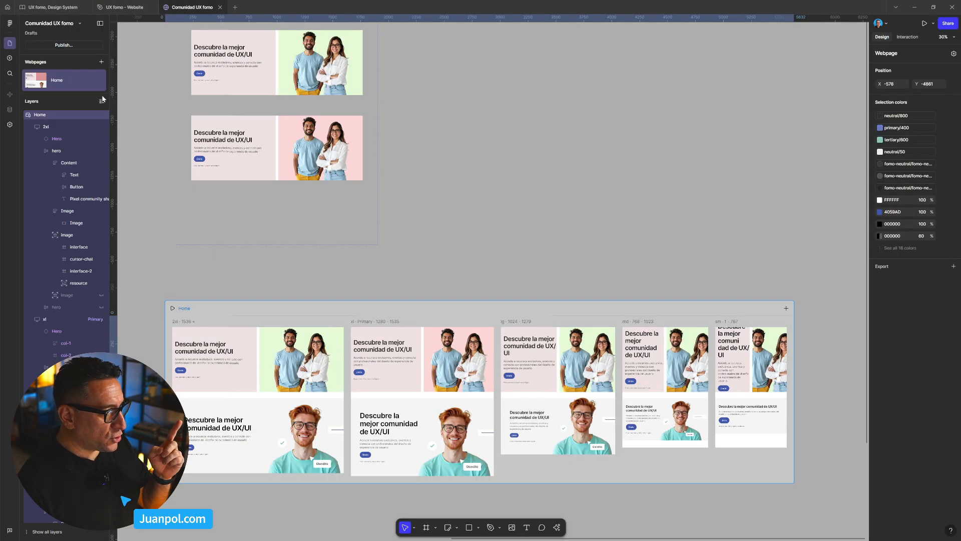
scroll(453, 249, up, 3)
scroll(398, 230, up, 3)
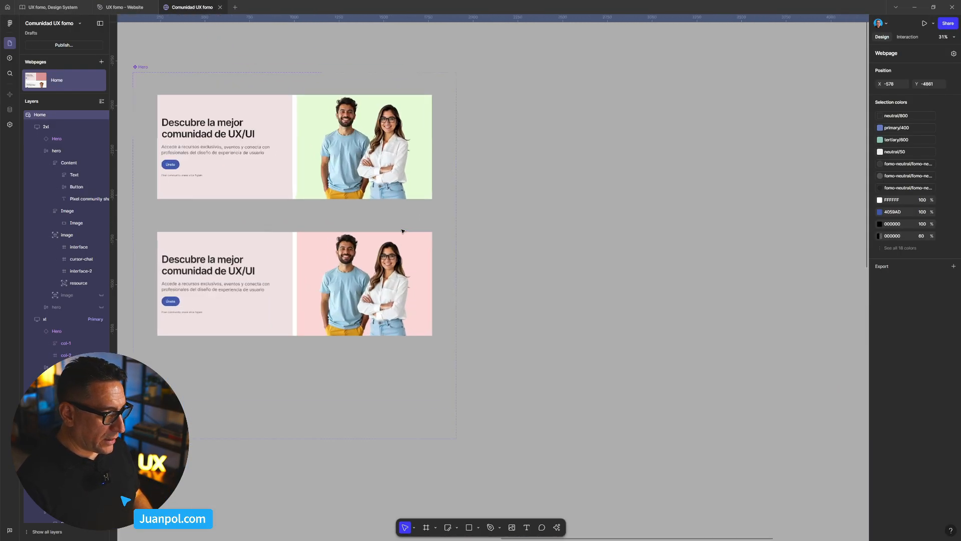
ctrl+click(350, 174)
ctrl+shift+click(388, 174)
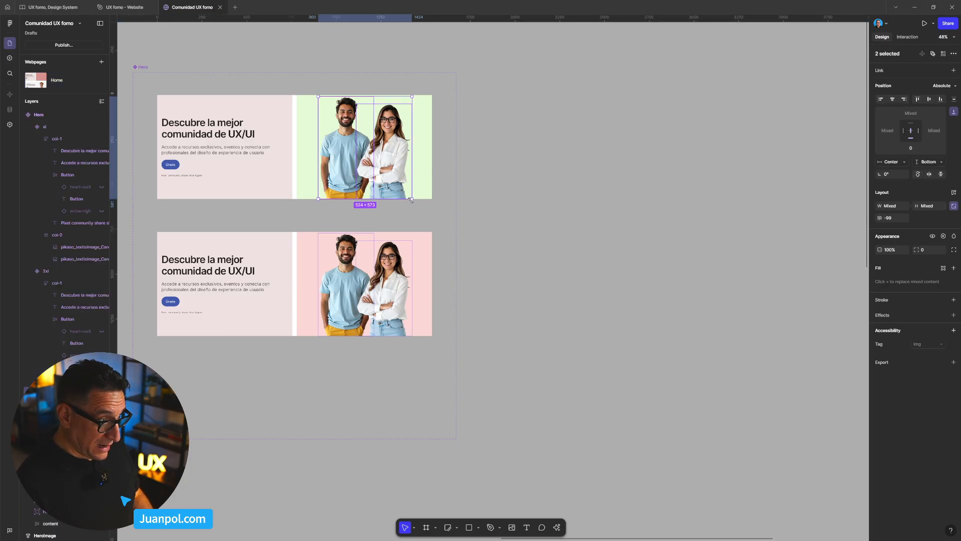
key(Escape)
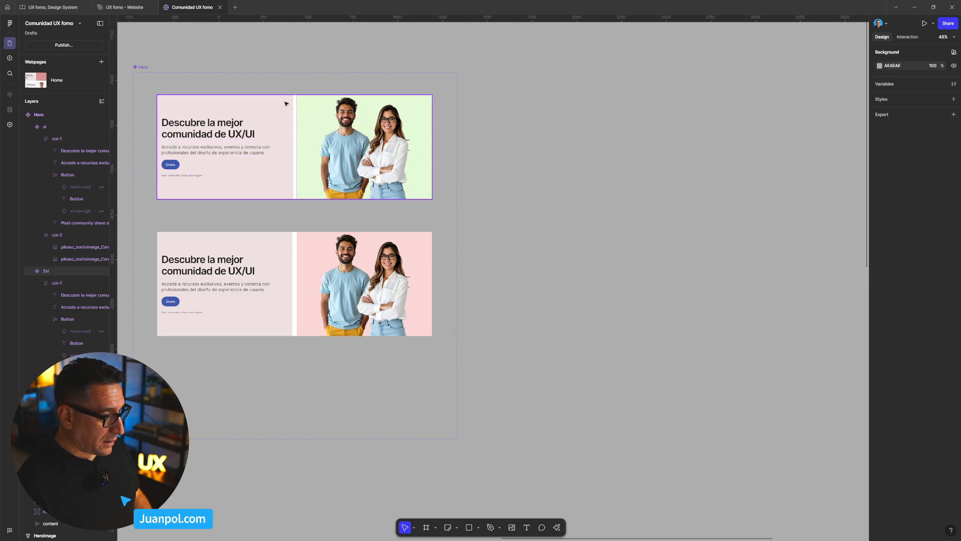
- Set the height of the xl Hero variant to 600
click(286, 104)
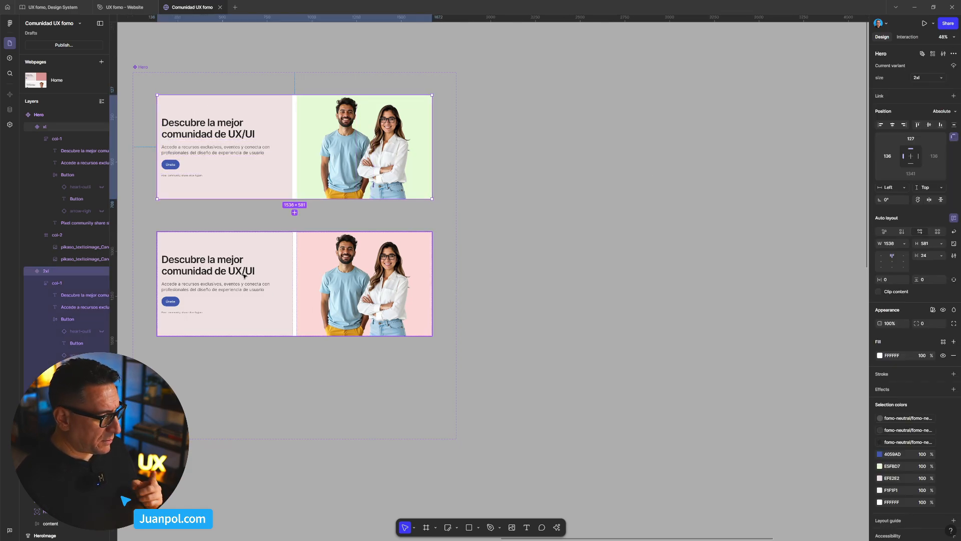
click(227, 233)
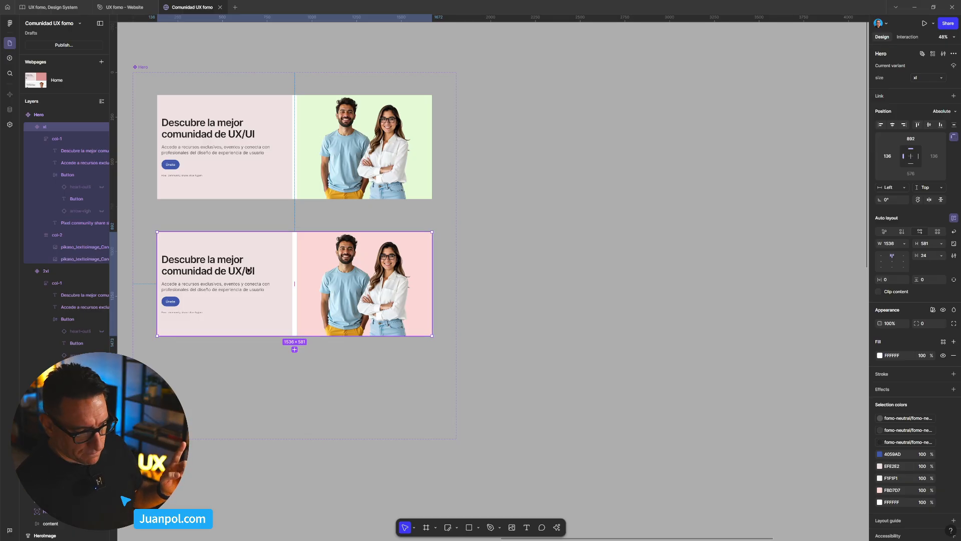
click(925, 244)
drag(912, 246, 910, 246)
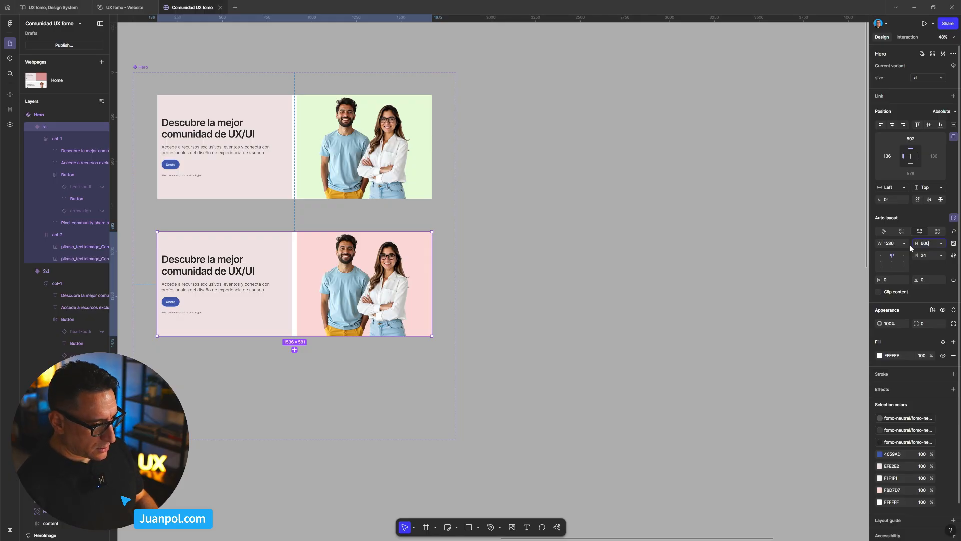
key(Return)
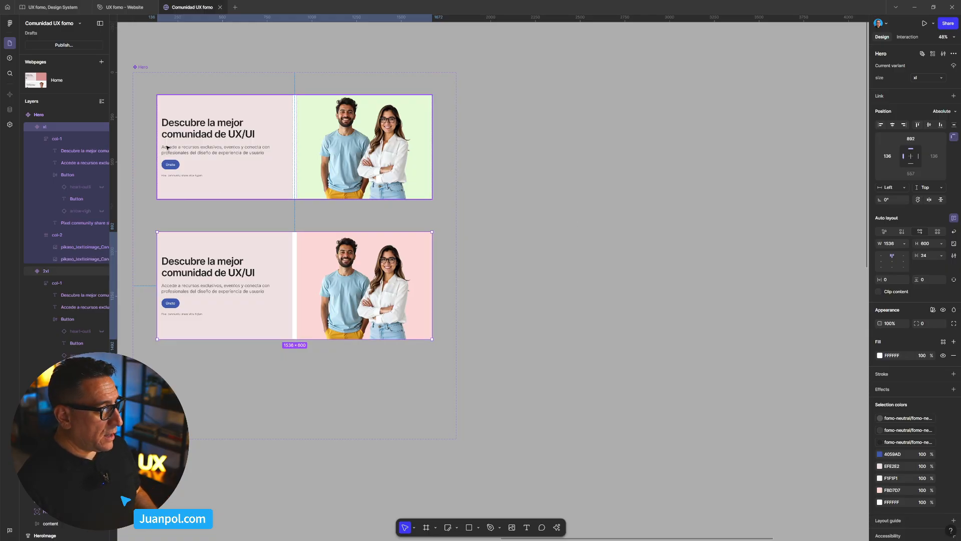
- Enlarge the two people photos in the 2xl Hero variant to about 636 × 695 and shift them up and left within their column
click(208, 122)
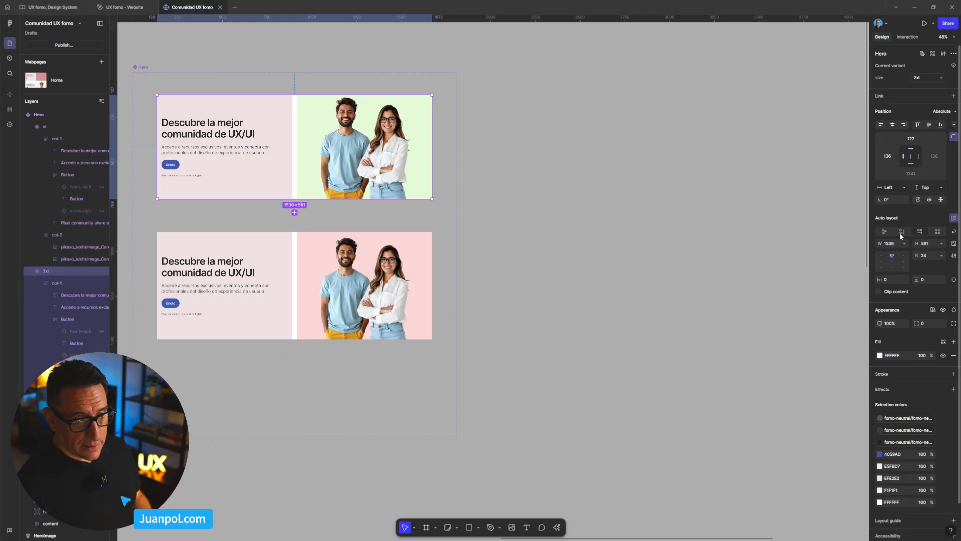
scroll(350, 187, up, 2)
double_click(349, 182)
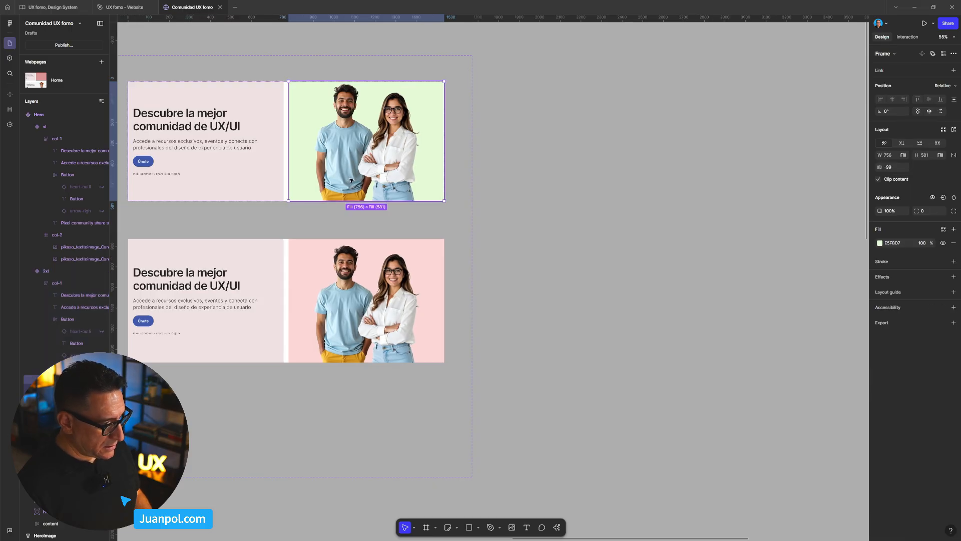
key(Return)
drag(422, 201, 443, 217)
key(shift+Up)
key(shift+Up)
key(shift+Up)
key(shift+Up)
key(shift+Up)
key(shift+Up)
key(shift+Up)
key(shift+Up)
key(shift+Up)
key(shift+Left)
key(shift+Left)
key(shift+Left)
key(shift+Left)
key(shift+Left)
key(shift+Left)
key(shift+Left)
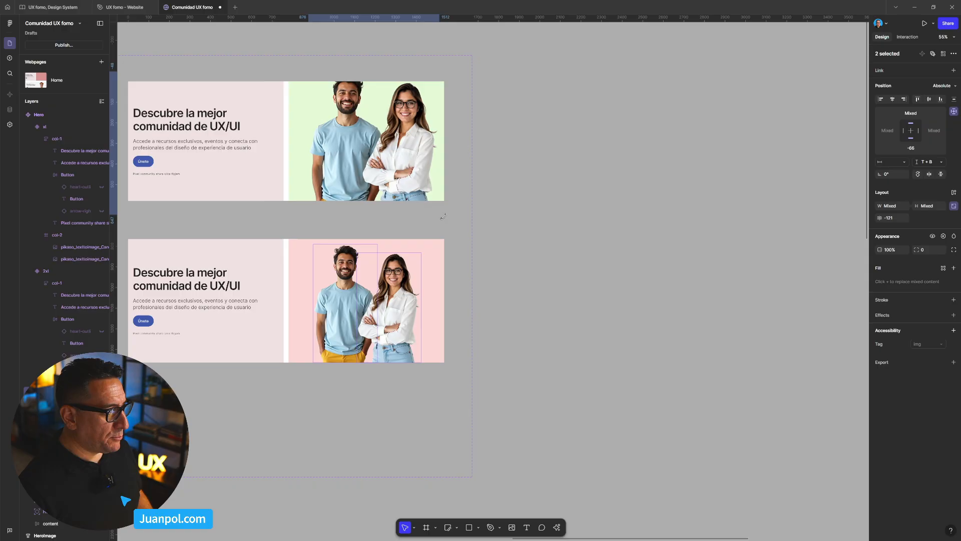
key(shift+Down)
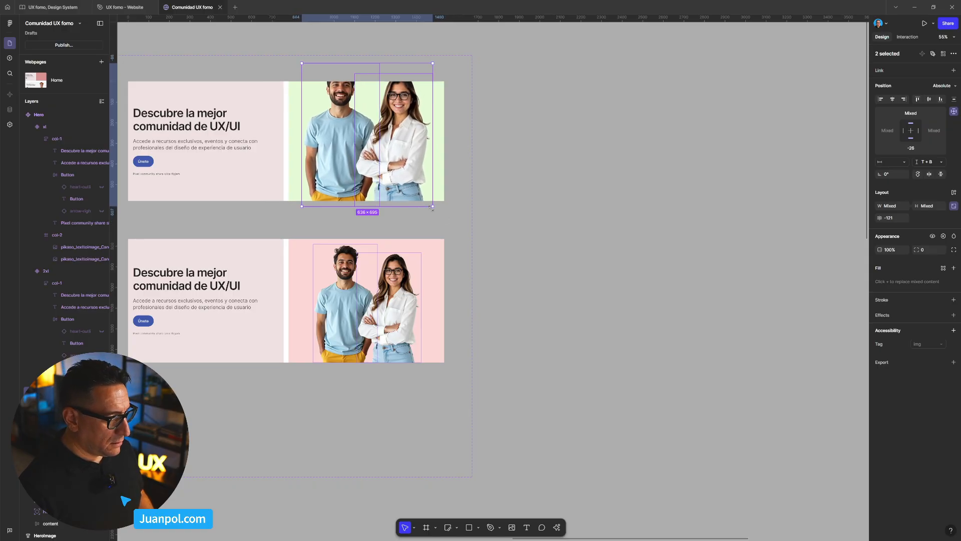
- Enlarge the 2xl variant's people photos further to about 684 × 726 and nudge them to sit on the column's bottom edge
drag(432, 208, 440, 215)
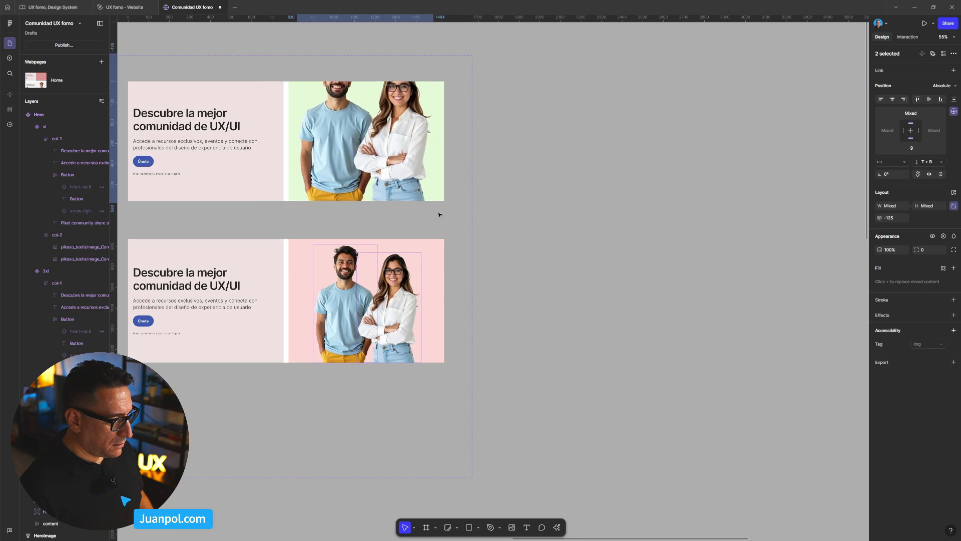
key(shift+Down)
scroll(426, 210, down, 3)
key(shift+Right)
key(shift+Right)
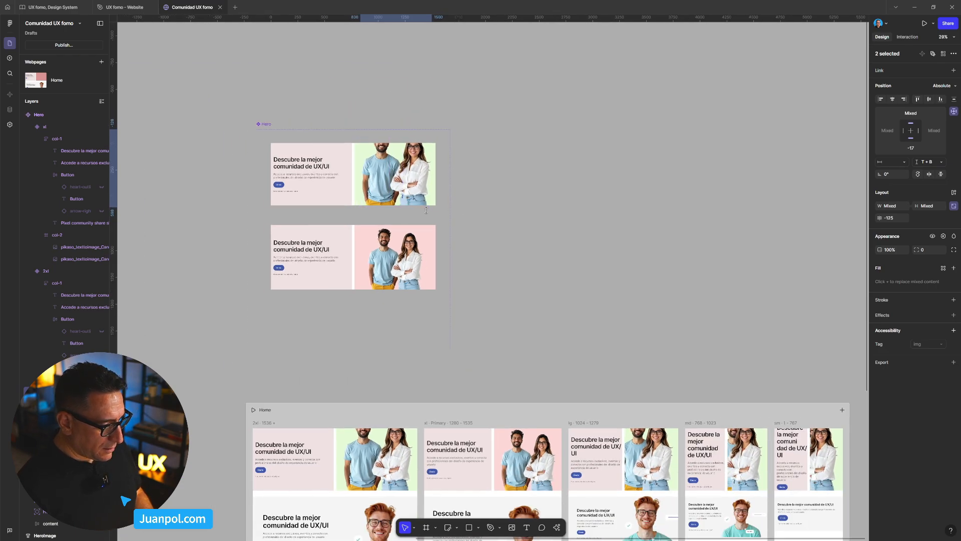
key(shift+Left)
key(shift+Left)
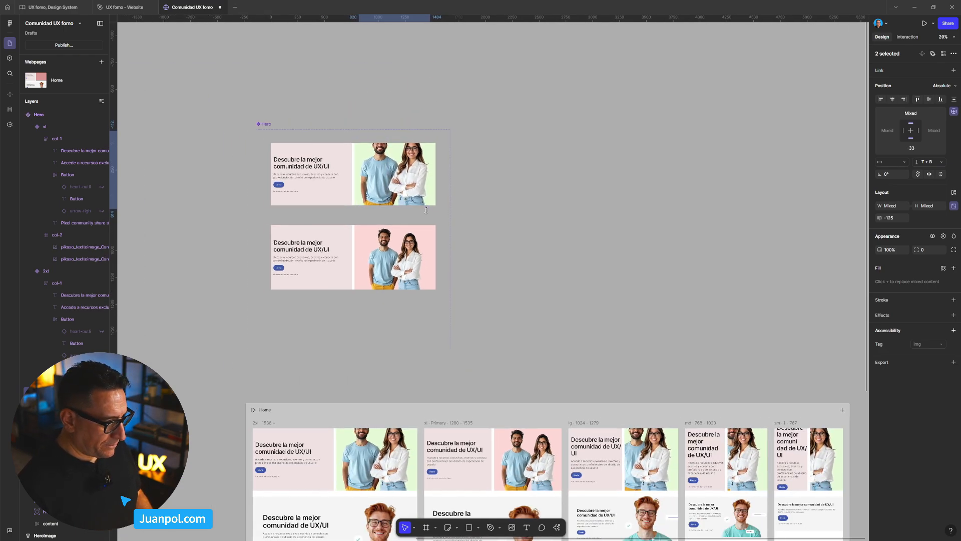
key(shift+Up)
key(shift+Up)
key(shift+Up)
key(shift+Up)
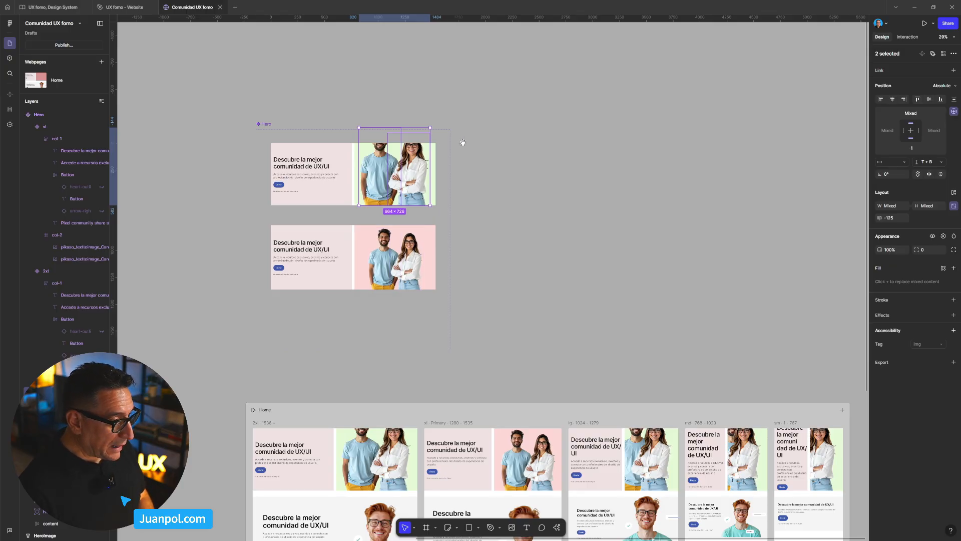
- Try heights of 800, 750 and 700 for the 2xl Hero variant
drag(463, 142, 415, 176)
click(260, 190)
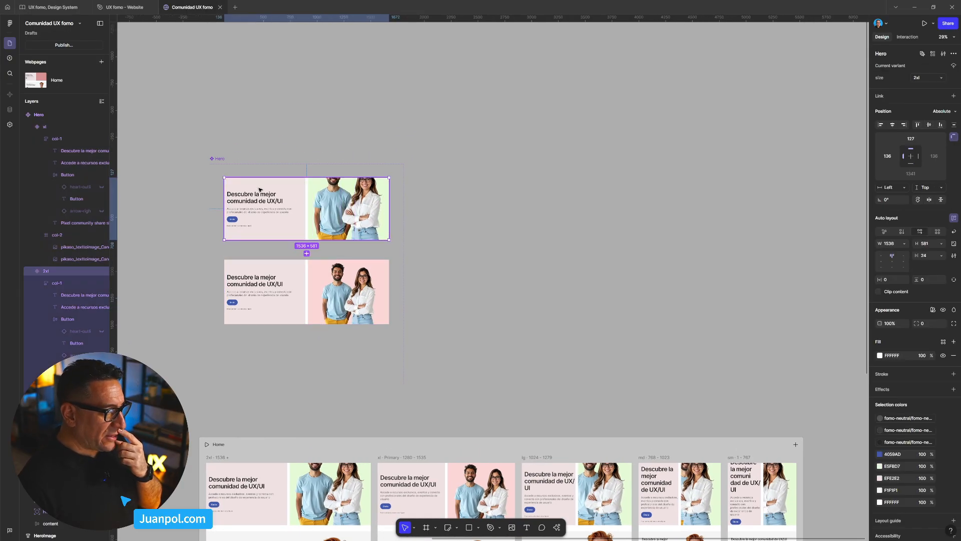
click(924, 243)
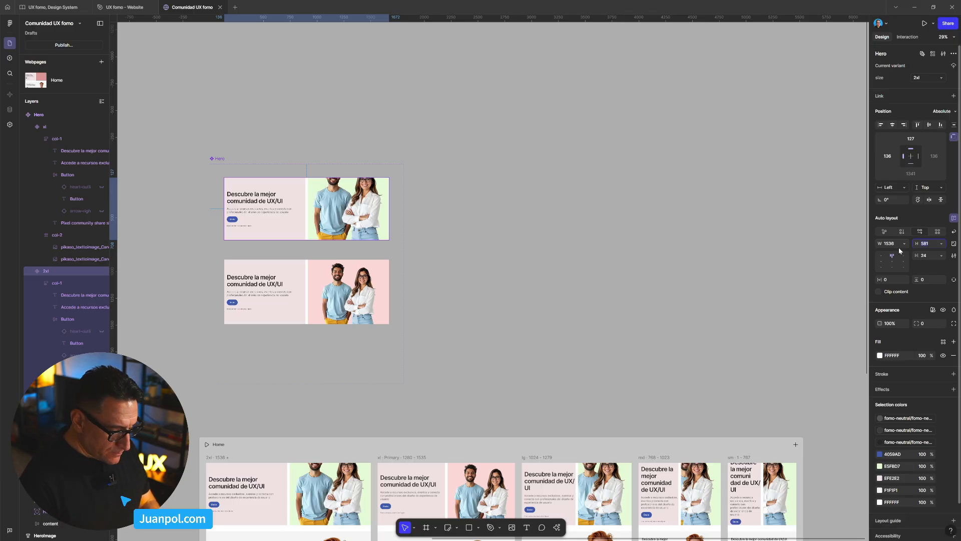
text(800)
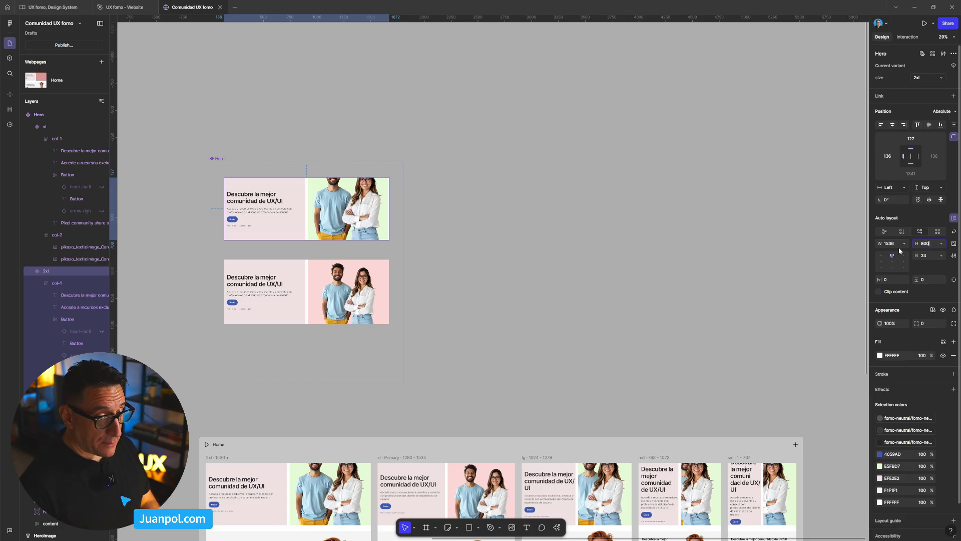
key(Return)
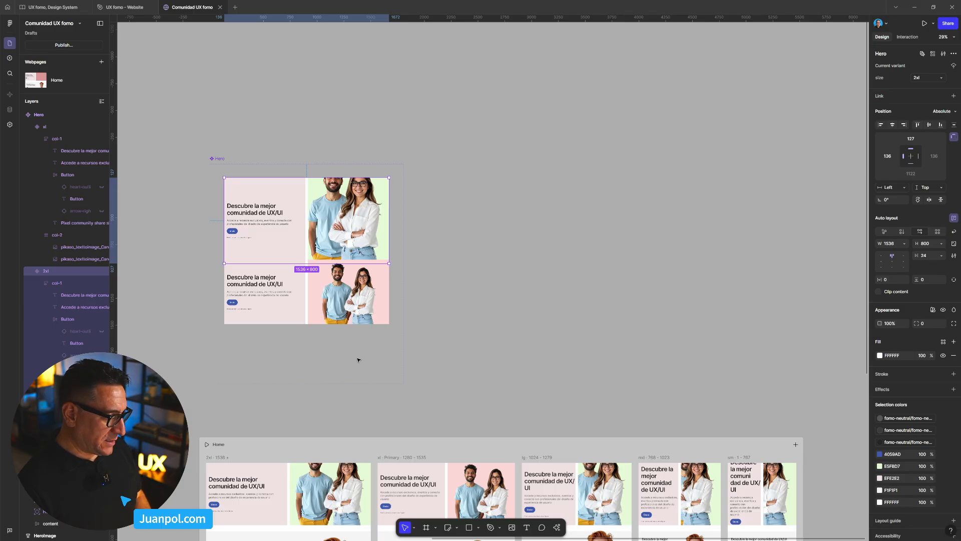
click(924, 246)
text(7)
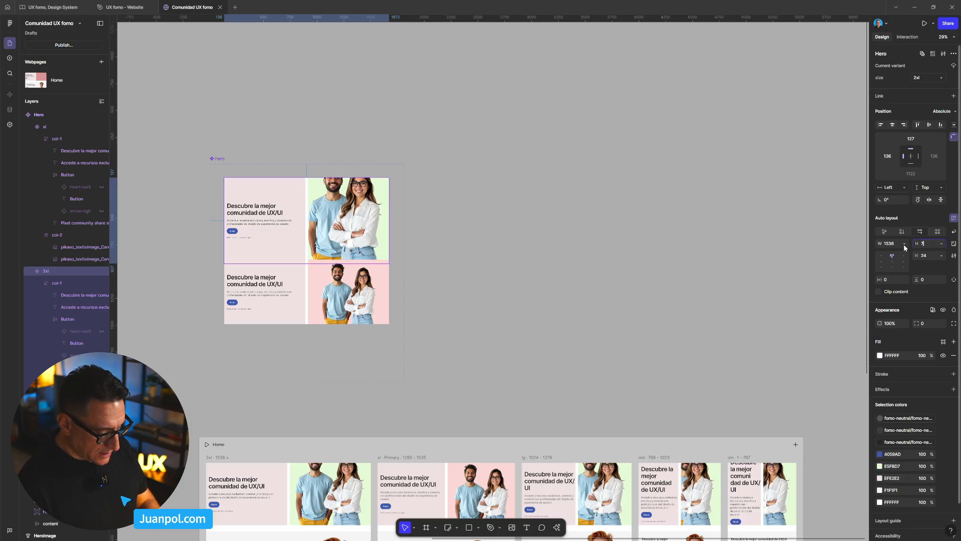
text(50)
key(Return)
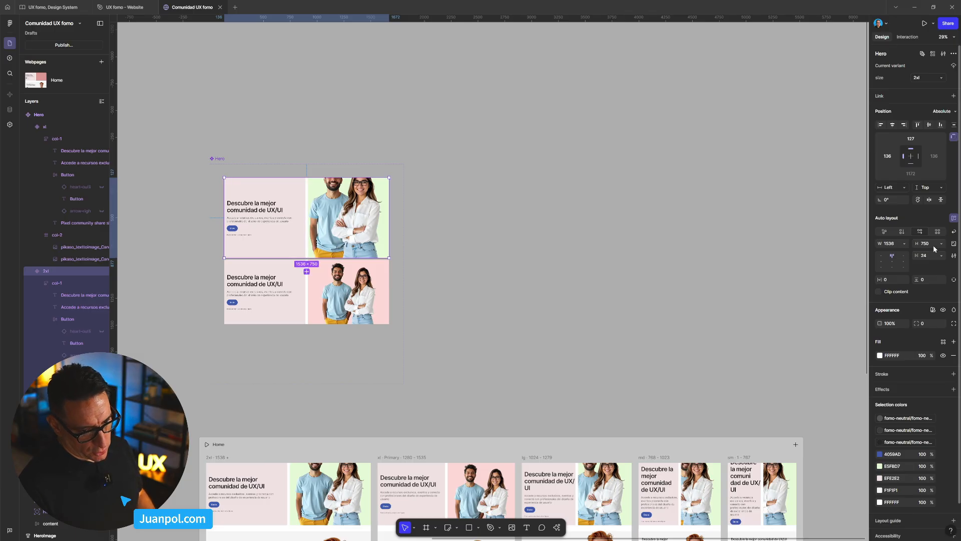
text(700)
key(Return)
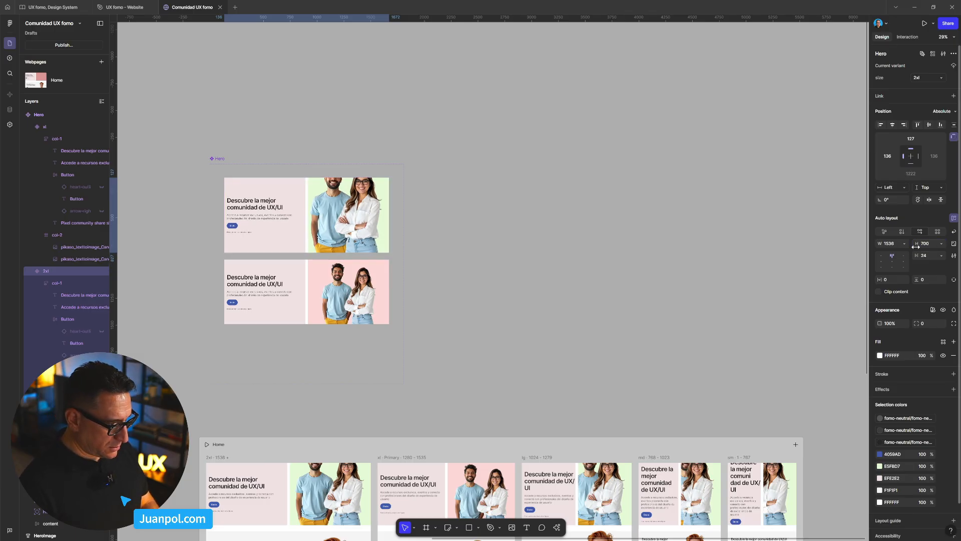
- Enlarge both people photos in the xl Hero variant to about 550 × 601 and shift them slightly left
scroll(422, 270, down, 2)
scroll(422, 271, up, 6)
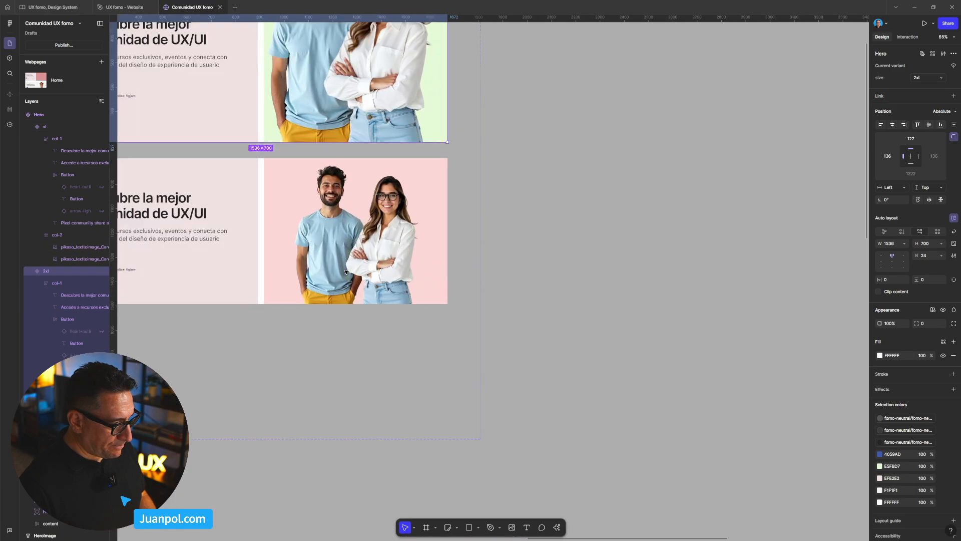
click(345, 271)
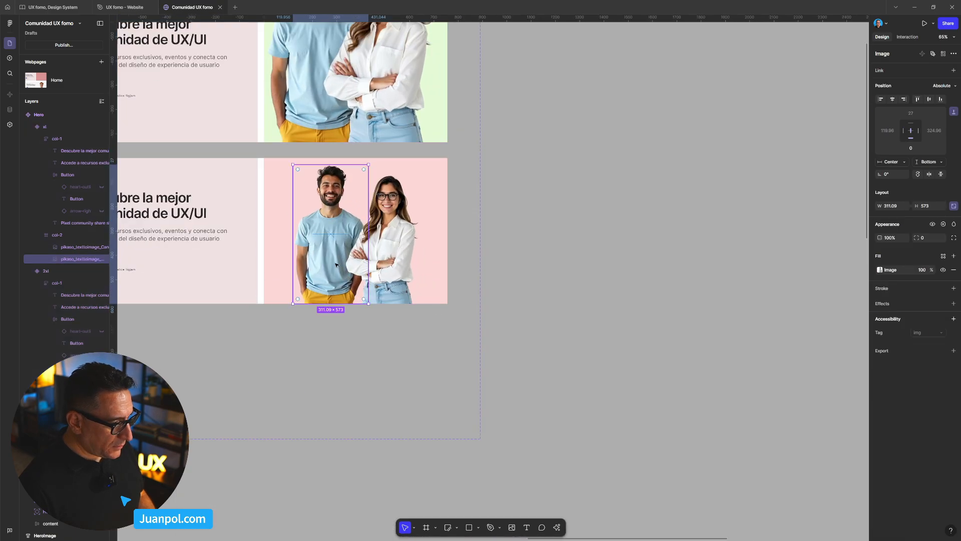
shift+click(395, 225)
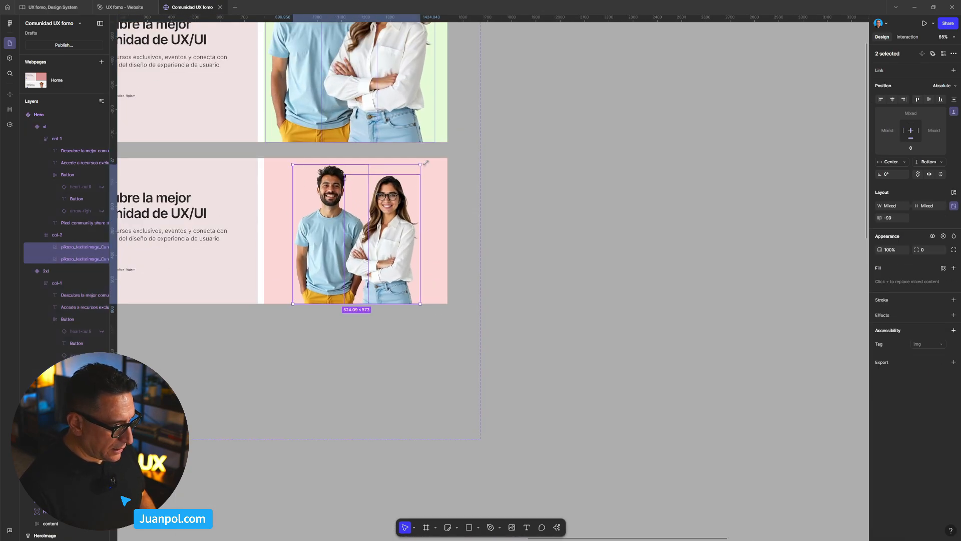
drag(424, 164, 428, 160)
scroll(352, 168, up, 5)
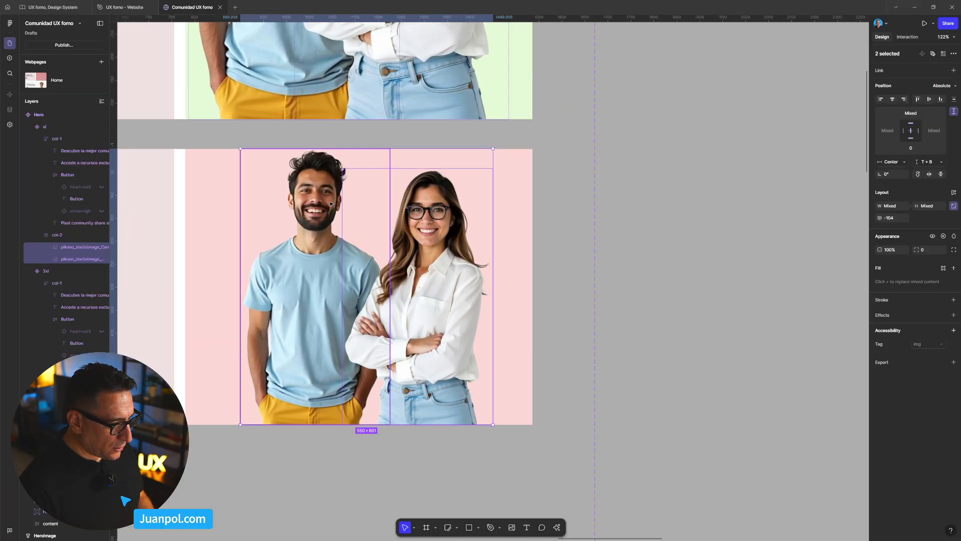
drag(326, 203, 323, 206)
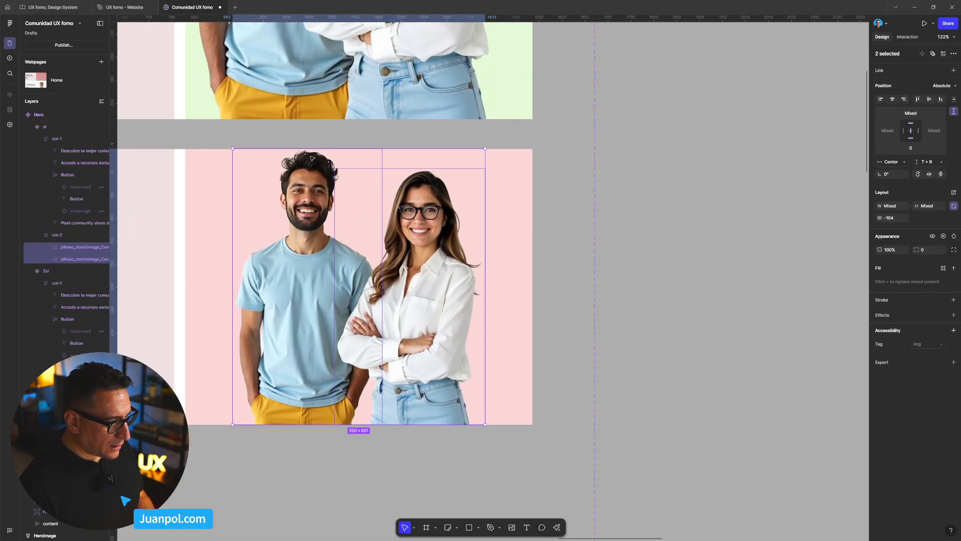
scroll(547, 176, down, 5)
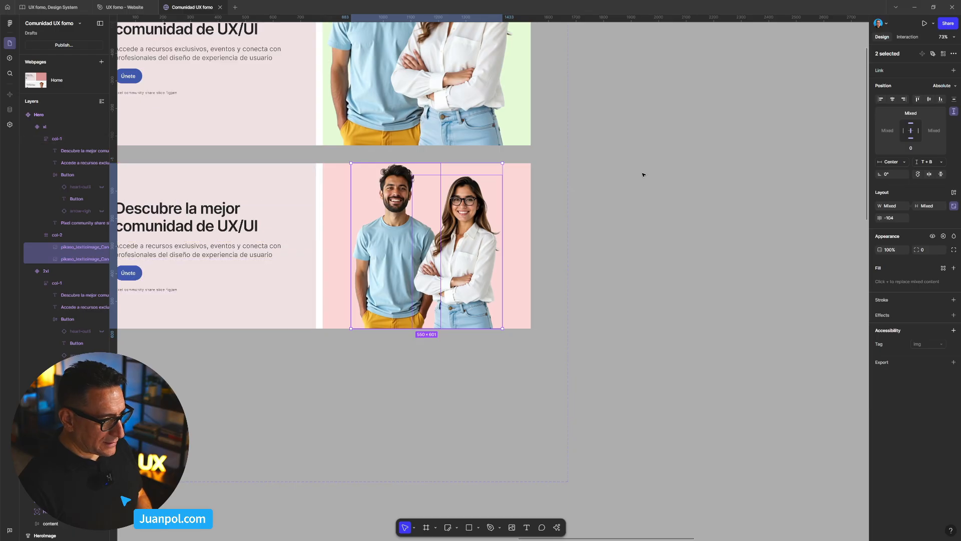
scroll(642, 176, up, 3)
scroll(642, 176, left, 1)
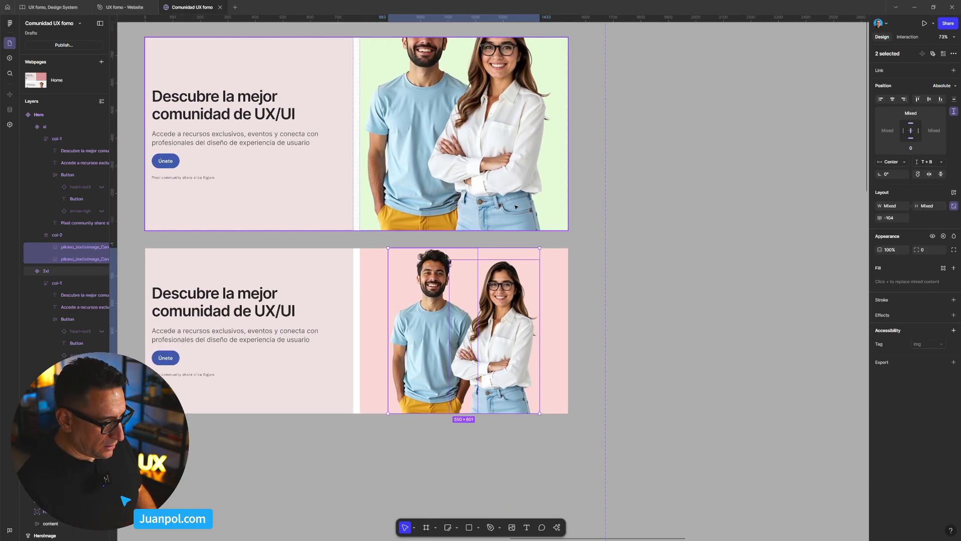
scroll(431, 227, up, 2)
click(407, 230)
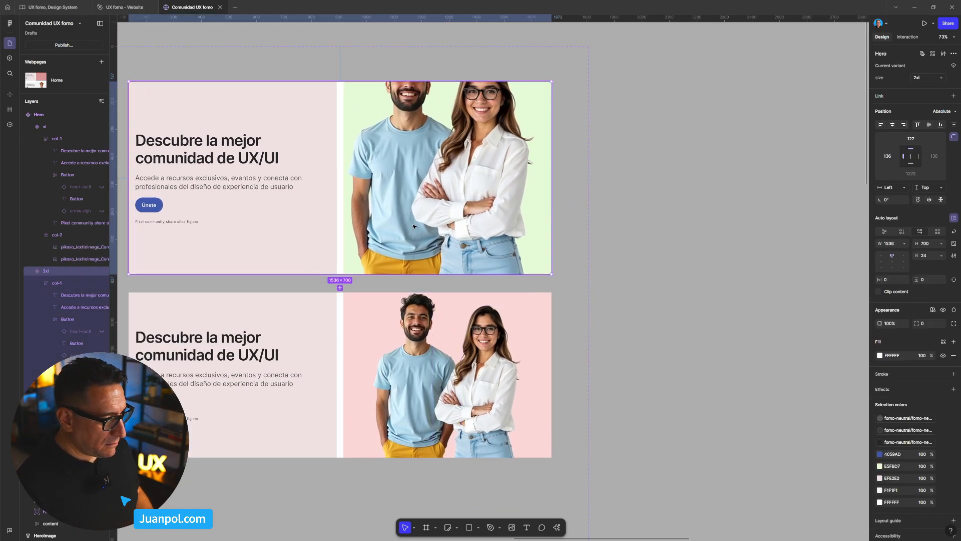
double_click(414, 227)
ctrl+click(406, 228)
shift+click(463, 222)
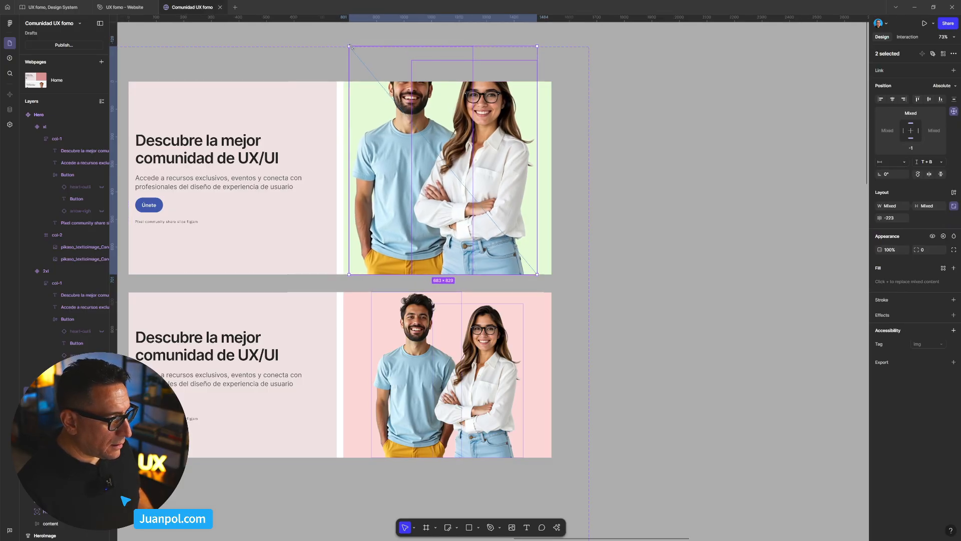
key(Escape)
- Set the height of the 2xl Hero variant to 730
click(208, 102)
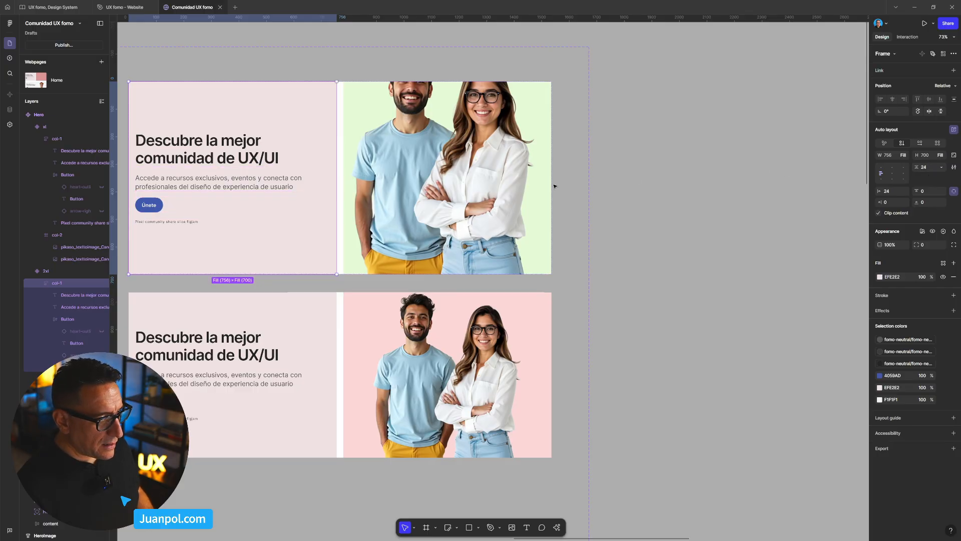
key(Escape)
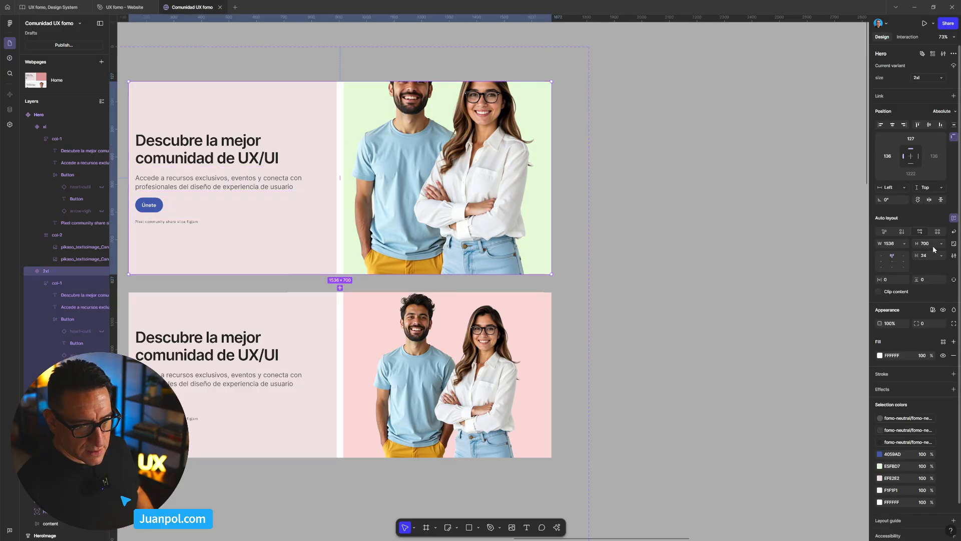
drag(931, 245, 895, 245)
text(7)
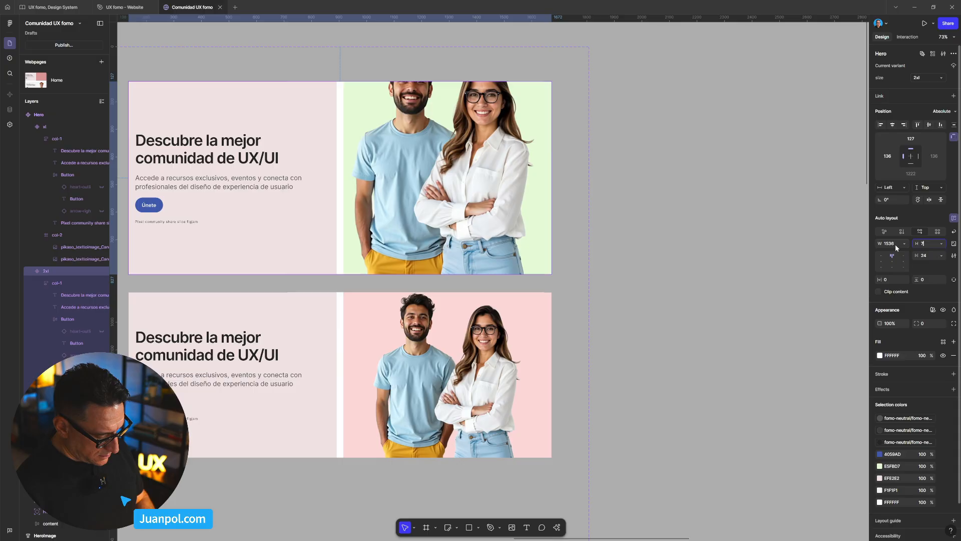
key(Return)
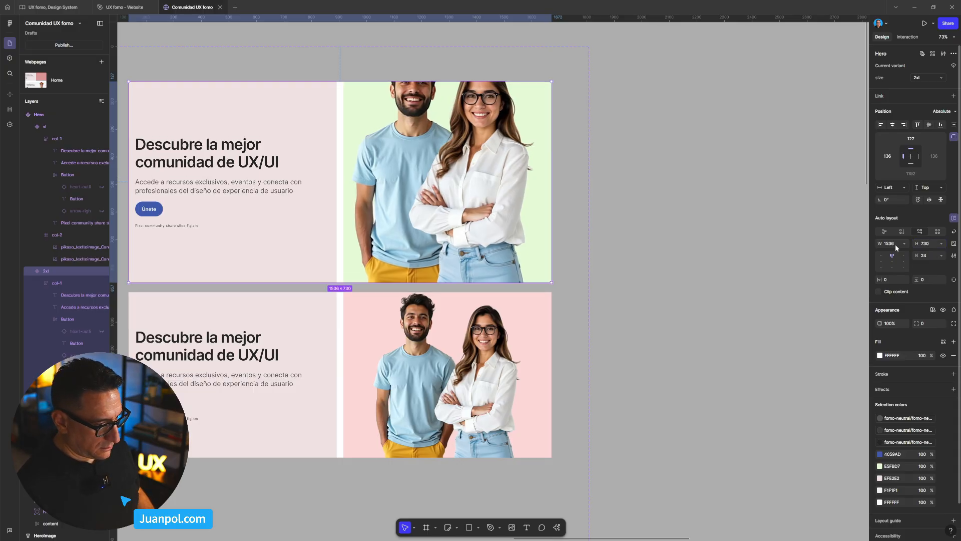
click(677, 251)
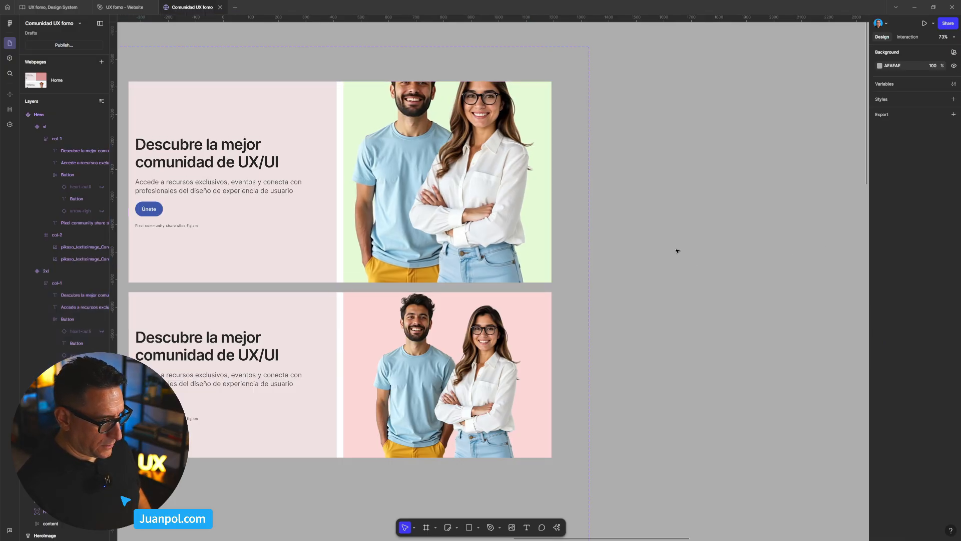
key(ctrl+z)
key(ctrl+shift+z)
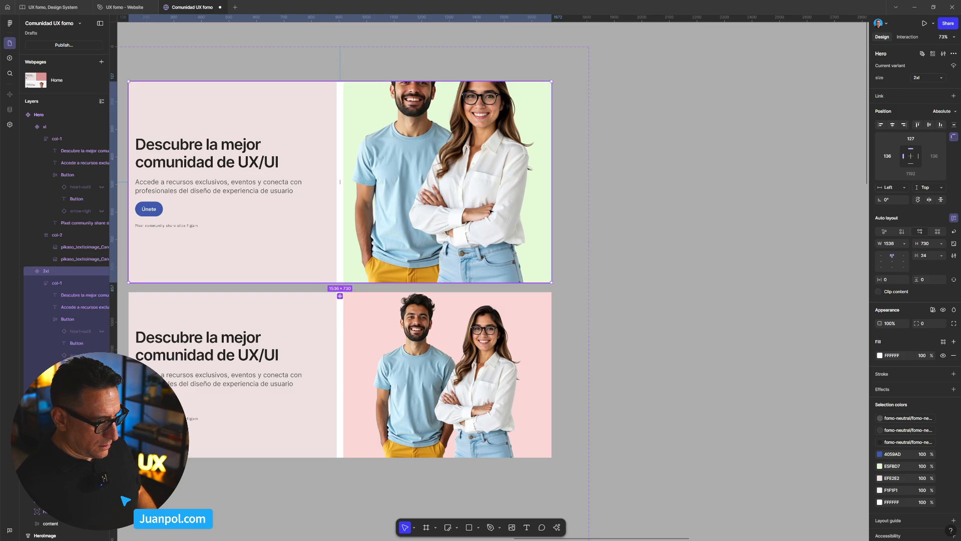
- Scale both people photos in the 2xl Hero variant down to about 583 × 733 so their heads fit inside the green column
click(407, 201)
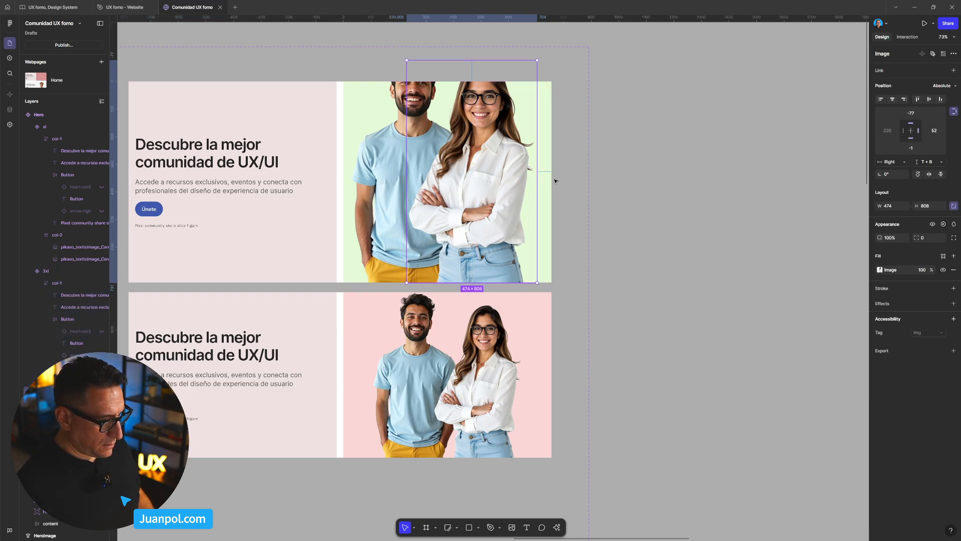
shift+click(471, 204)
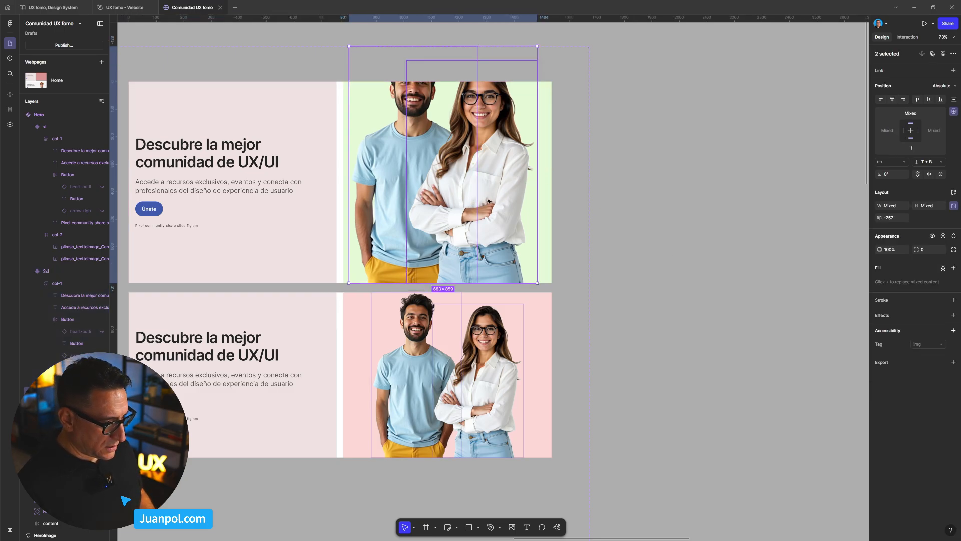
drag(347, 43, 375, 85)
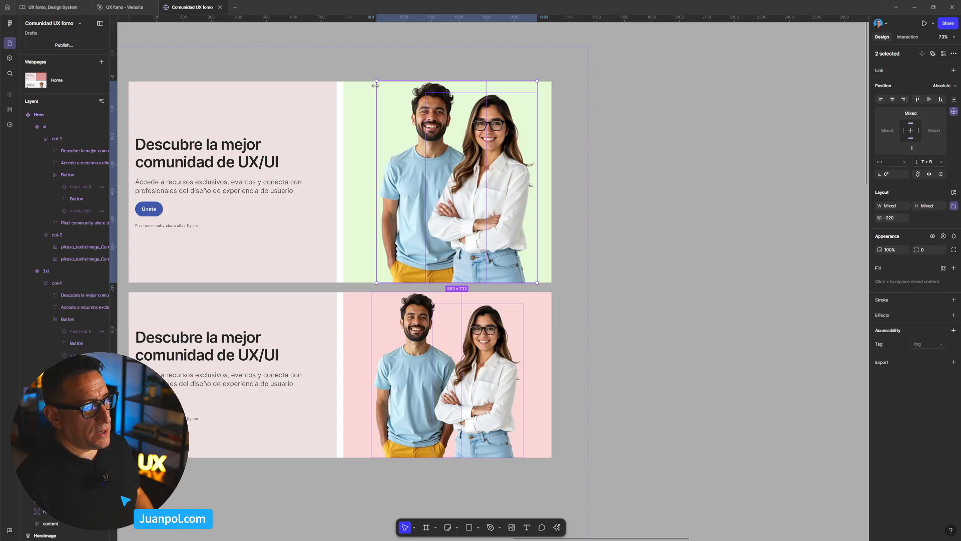
click(284, 90)
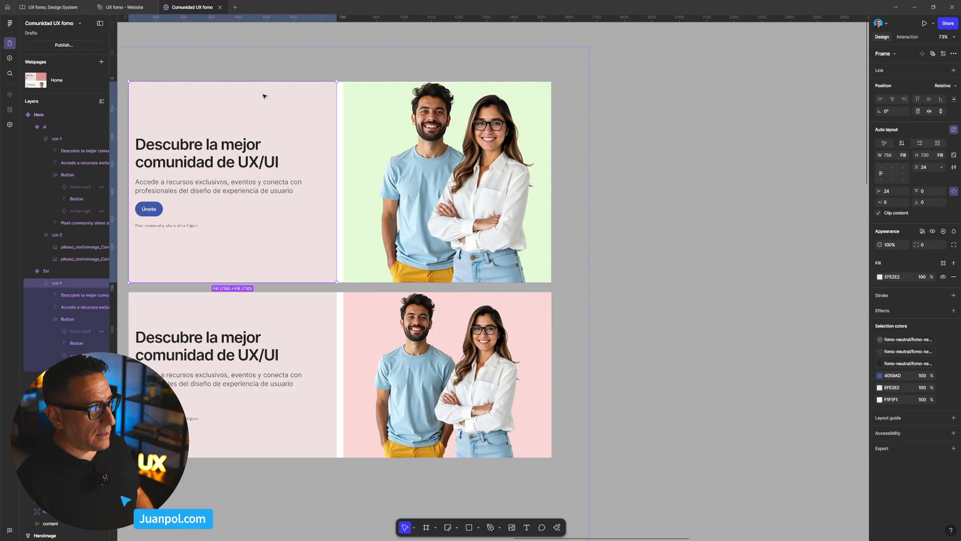
key(Escape)
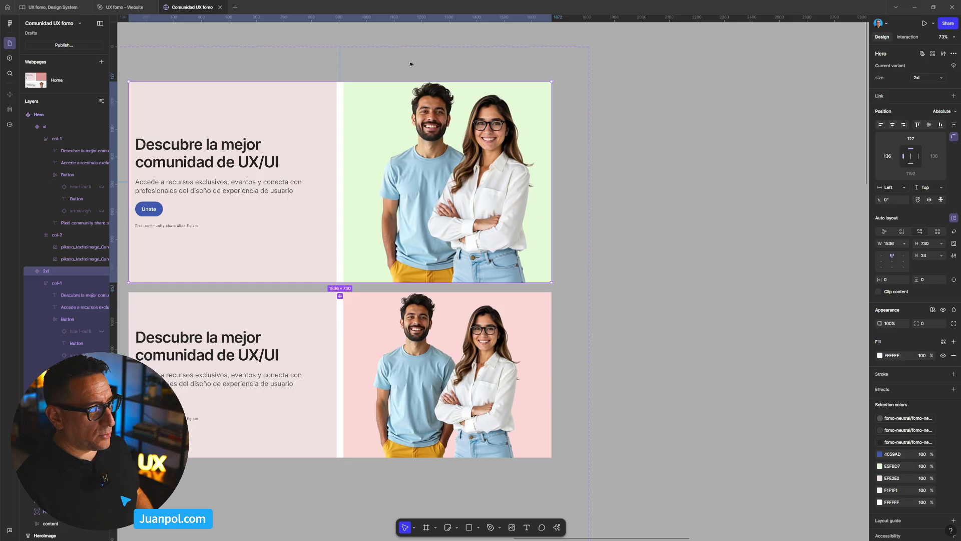
- Shift both people photos in the 2xl Hero variant left, moving the man farther, so together they span about 615 × 733
ctrl+click(463, 173)
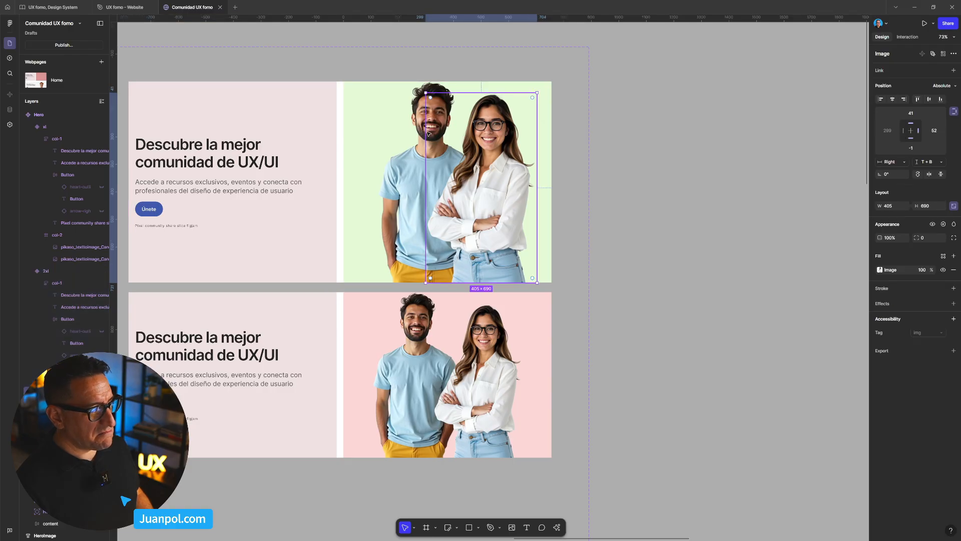
shift+click(408, 171)
key(Escape)
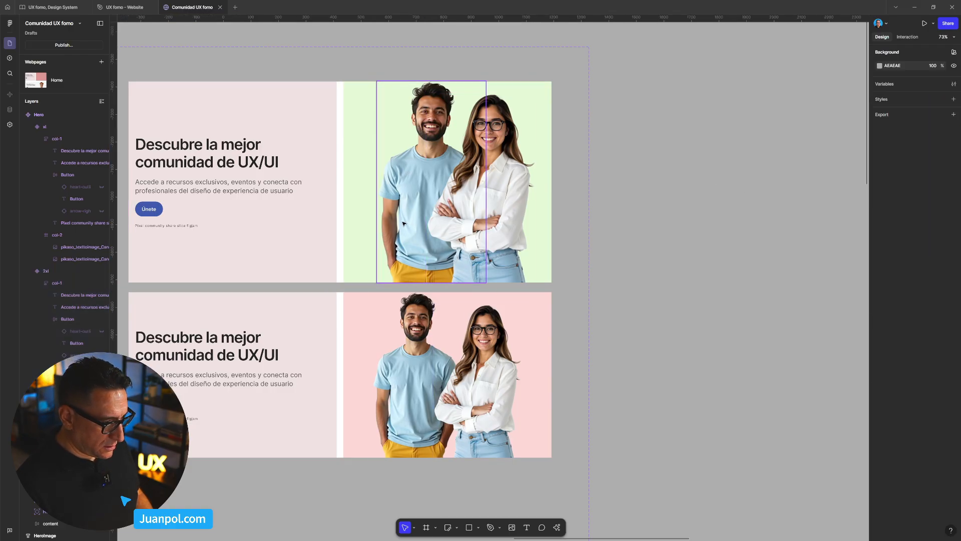
drag(414, 225, 404, 223)
key(shift+Left)
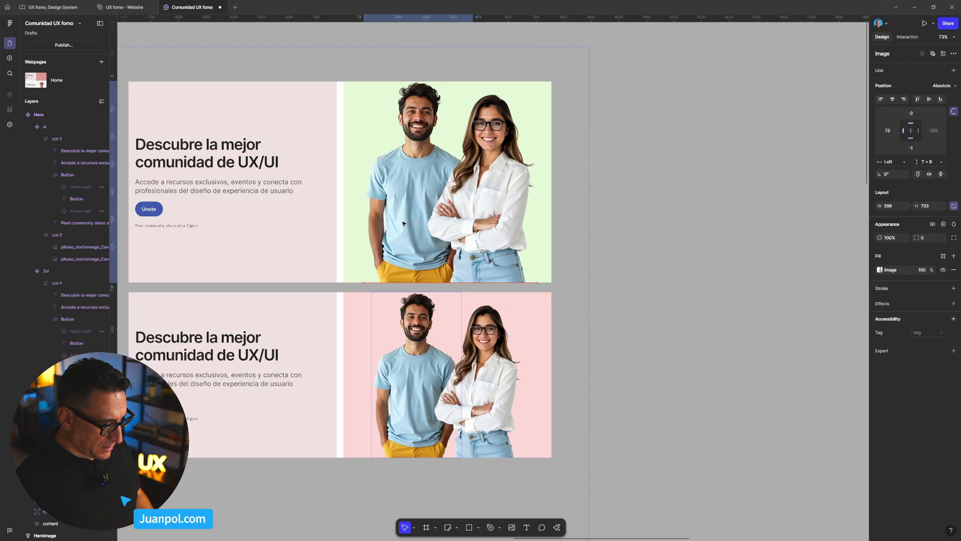
key(shift+Right)
key(shift+Right)
shift+click(515, 216)
drag(516, 216, 505, 216)
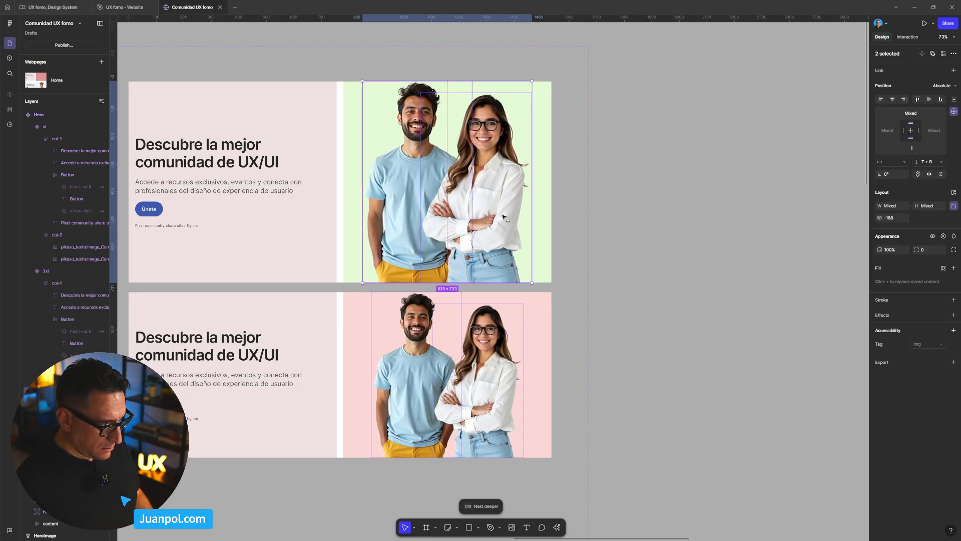
click(442, 397)
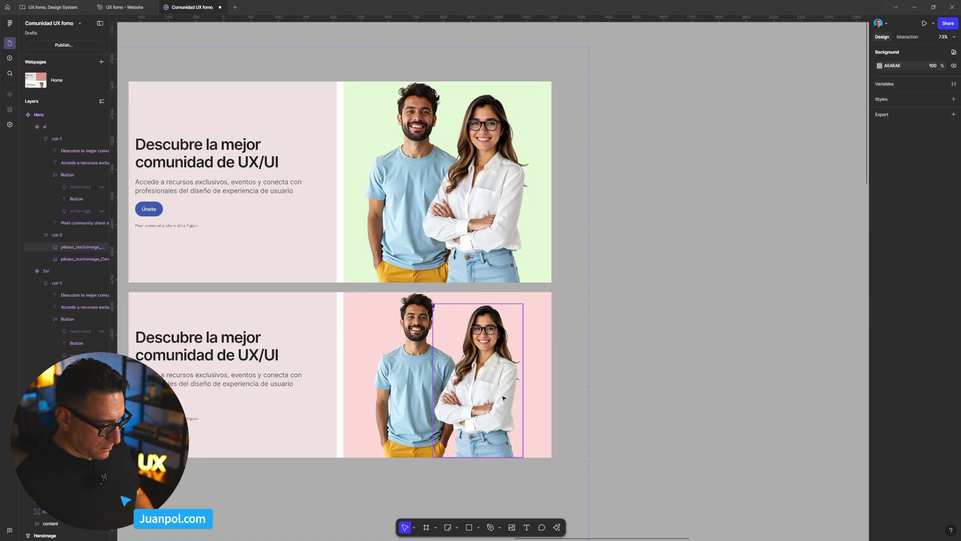
shift+click(429, 402)
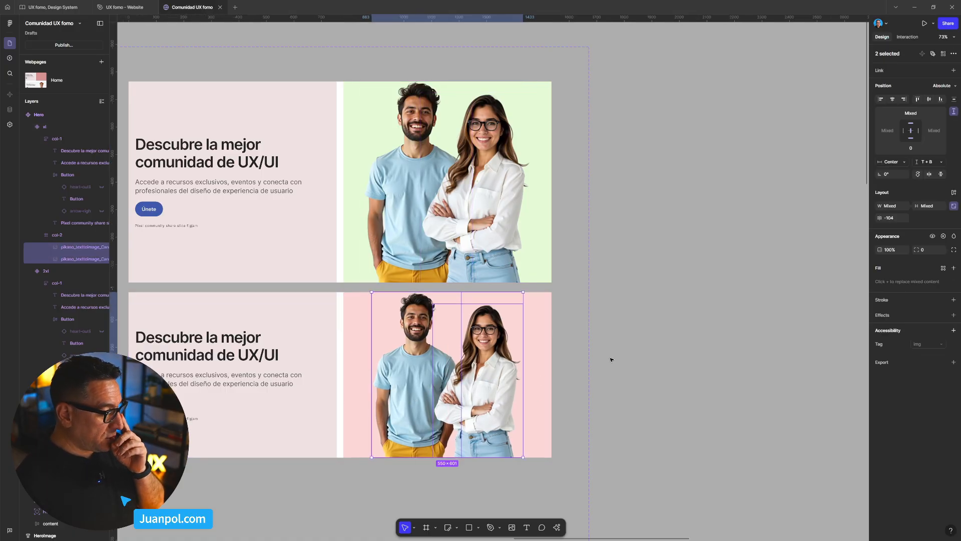
click(663, 284)
- Preview the Home webpage, narrow the viewport to 1450, and check the people photos in the 2xl breakpoint on the canvas
scroll(353, 88, down, 8)
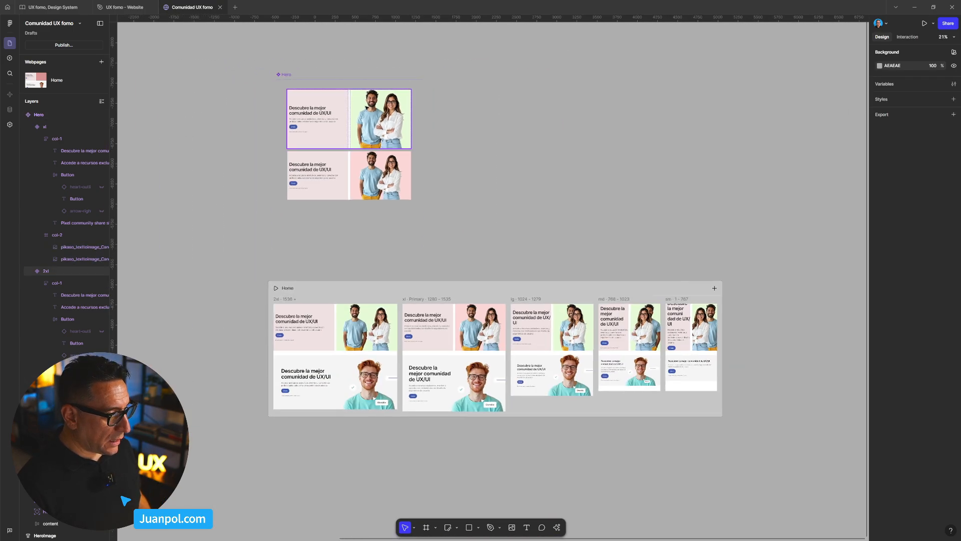
click(369, 231)
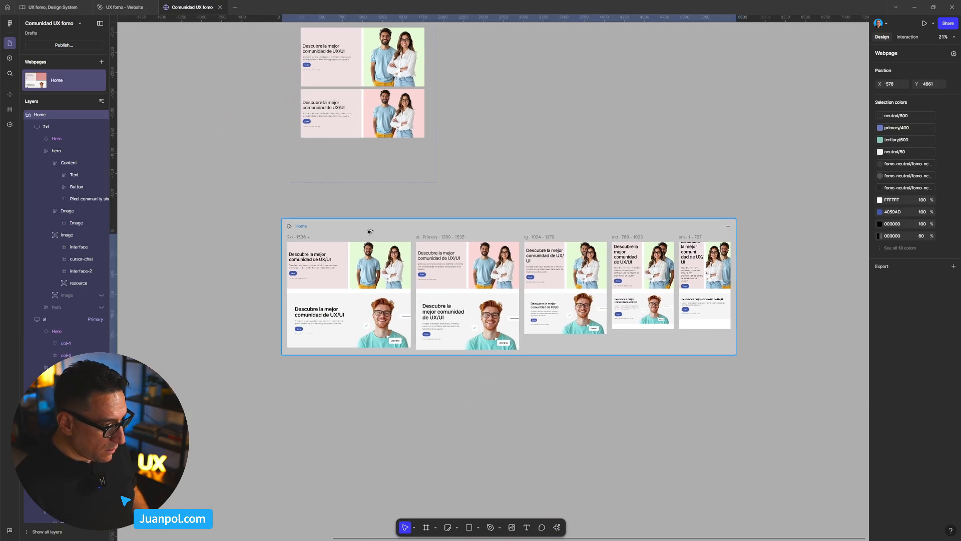
key(shift+space)
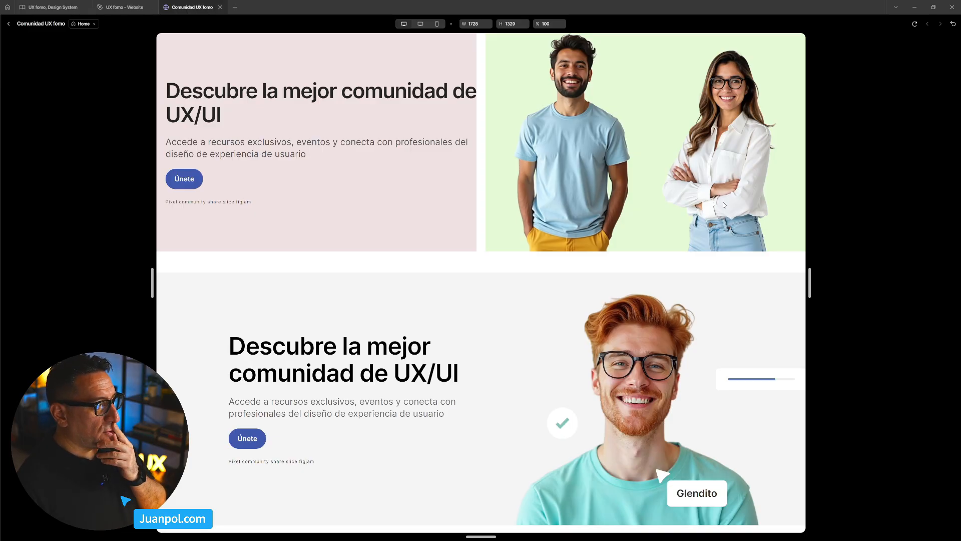
drag(809, 290, 757, 290)
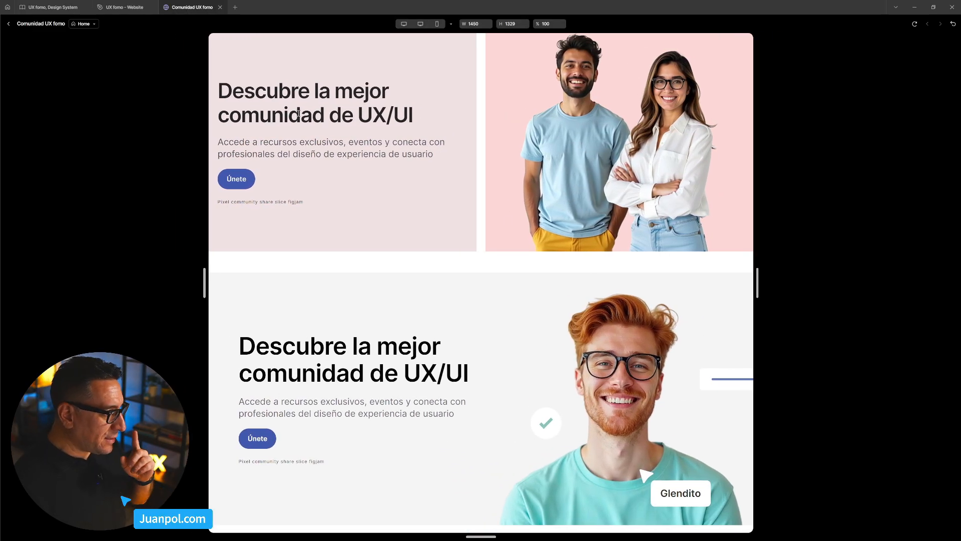
click(9, 23)
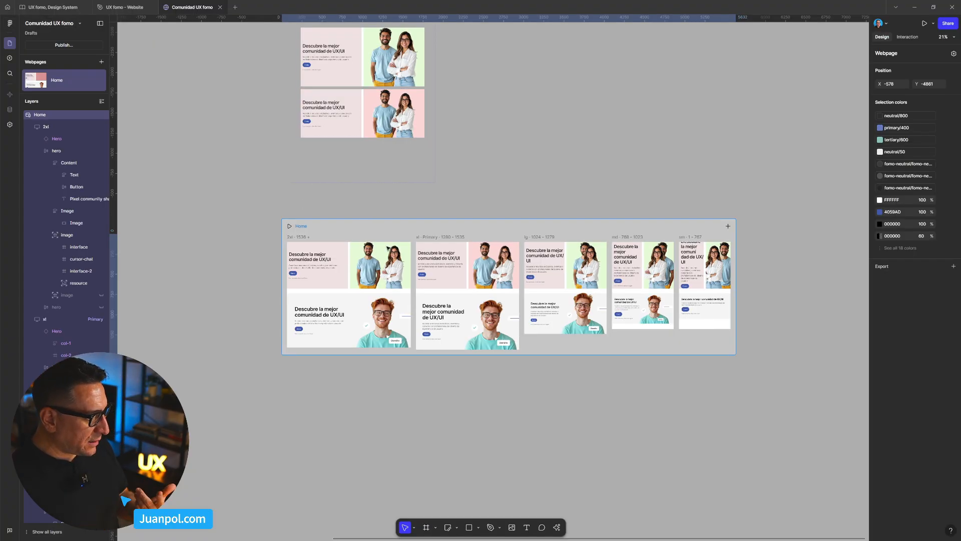
scroll(368, 273, up, 5)
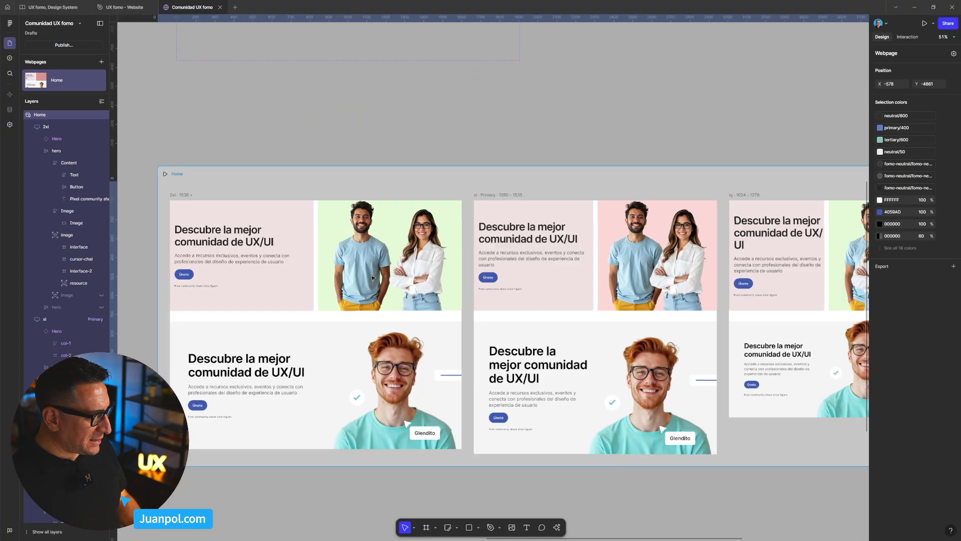
ctrl+click(384, 276)
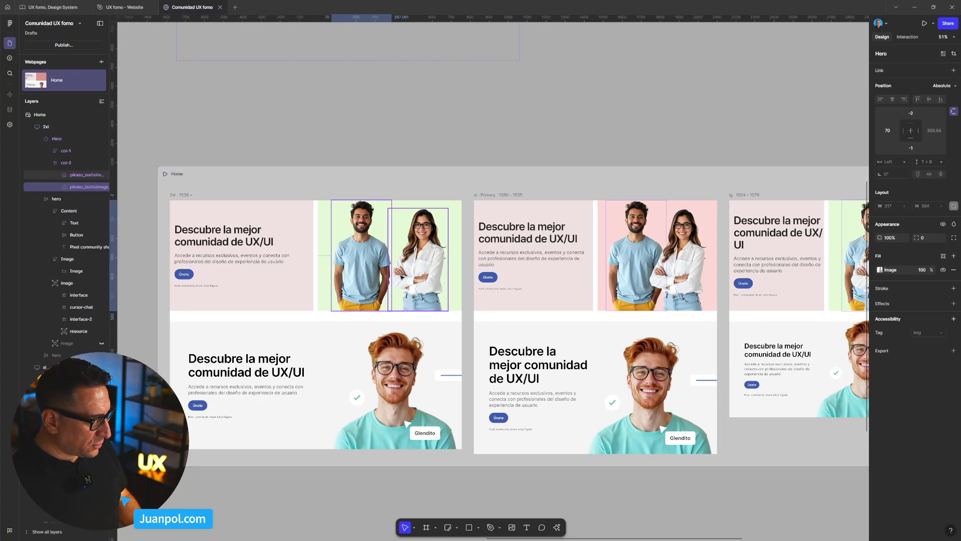
click(390, 153)
- Widen the Hero component set to about 2452
scroll(464, 184, down, 2)
drag(465, 183, 450, 201)
scroll(450, 201, up, 5)
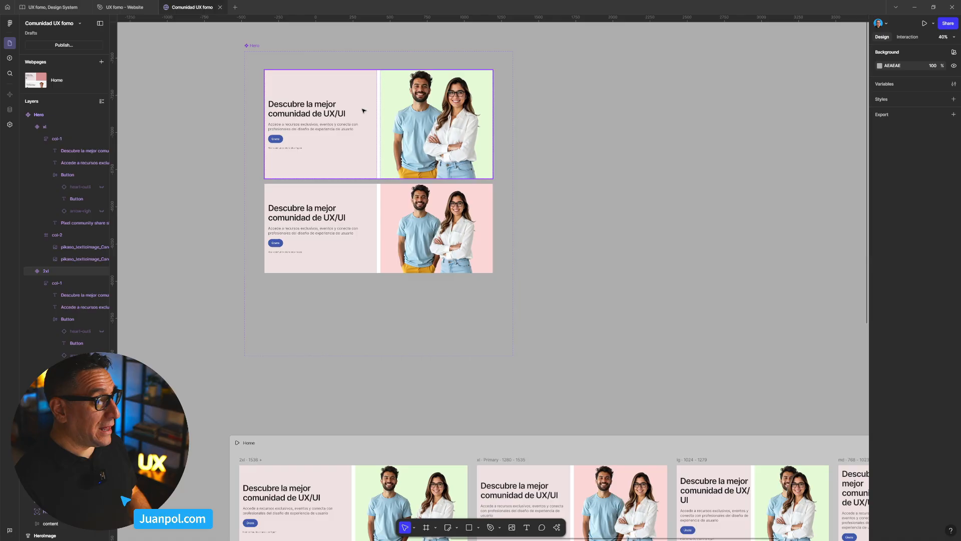
click(251, 46)
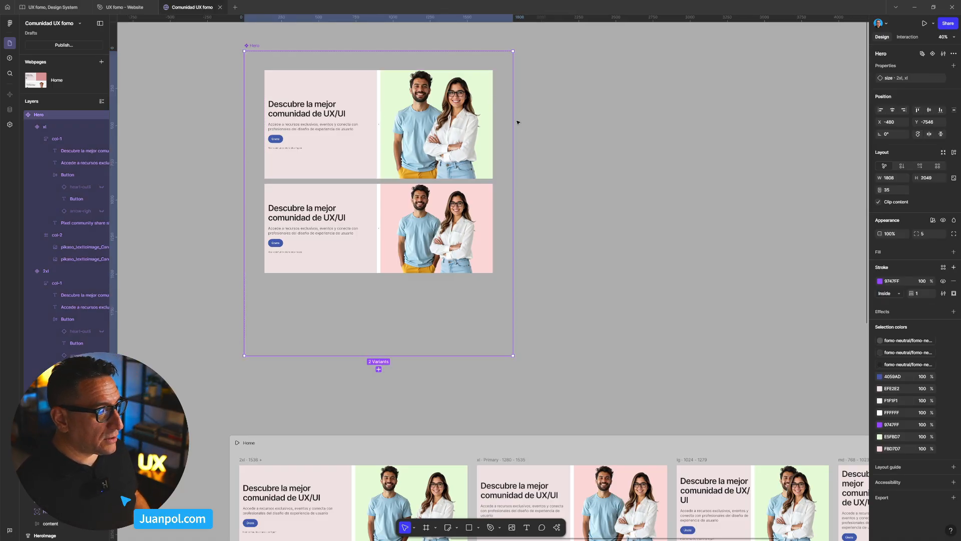
drag(513, 122, 608, 122)
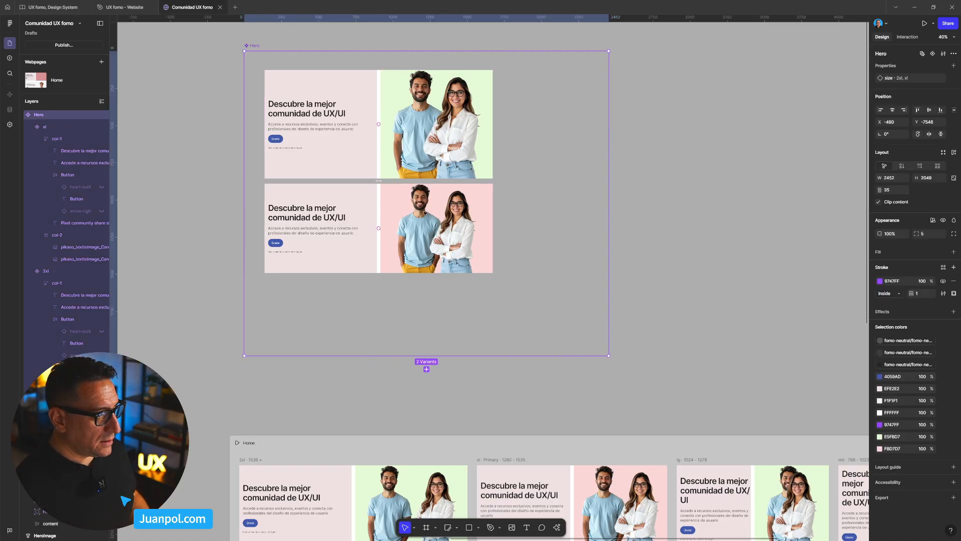
- Set the width of the xl Hero variant to 1280, matching the xl breakpoint of Home
click(416, 214)
scroll(392, 302, down, 3)
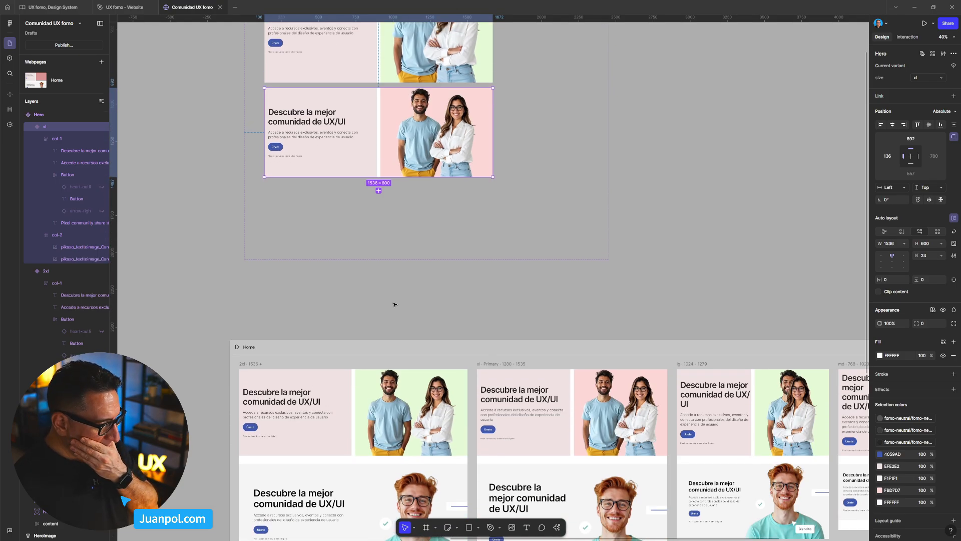
click(497, 384)
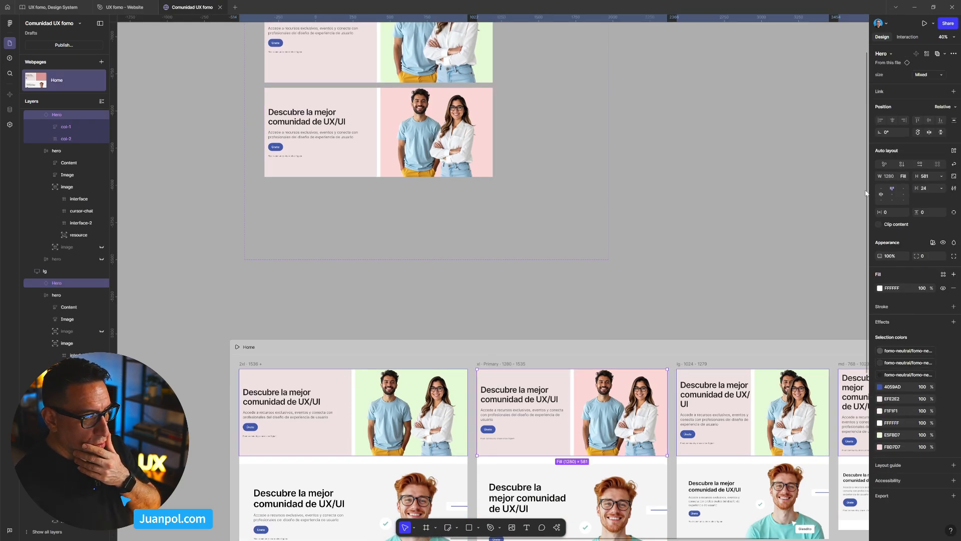
click(434, 132)
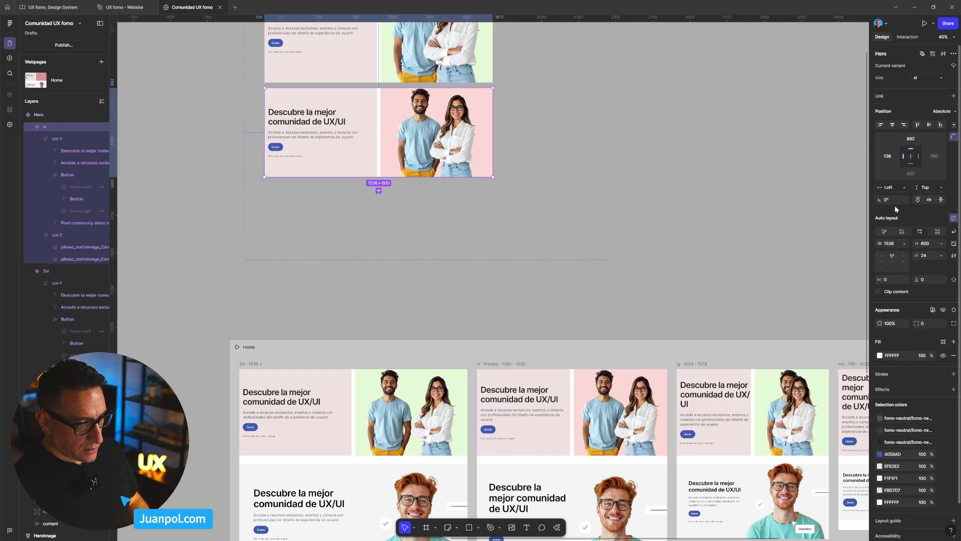
click(894, 244)
text(1280)
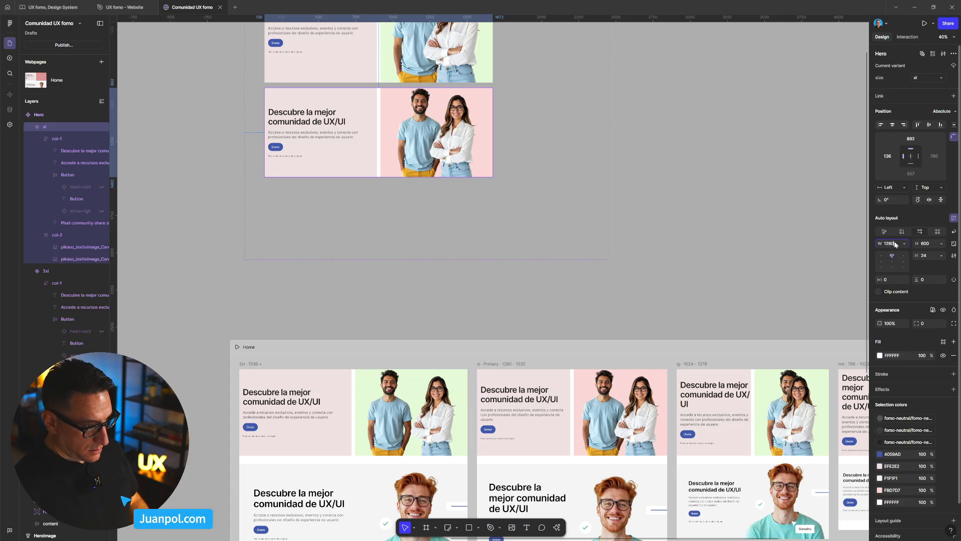
key(Return)
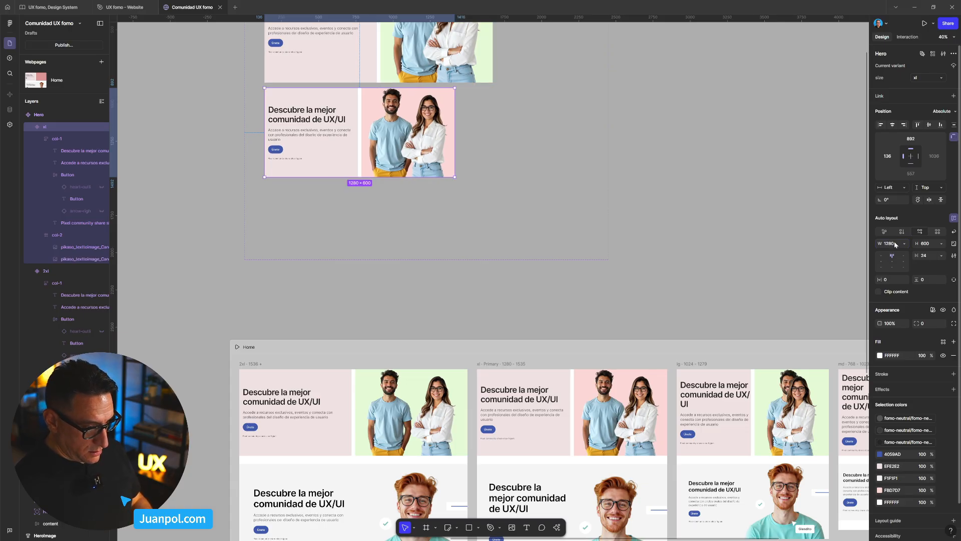
- Spread the two people photos in the 2xl Hero variant slightly apart so together they span about 631 × 733
click(411, 411)
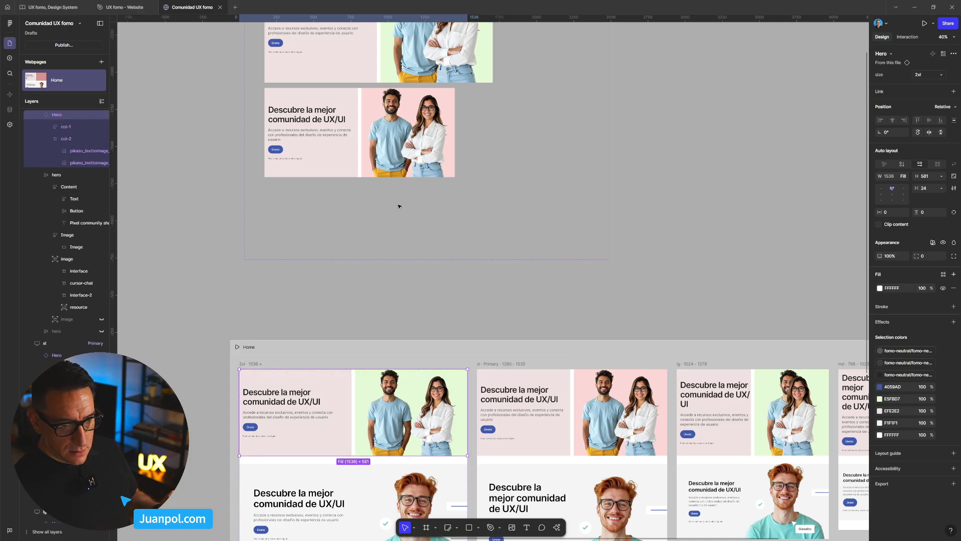
scroll(391, 180, up, 3)
click(383, 149)
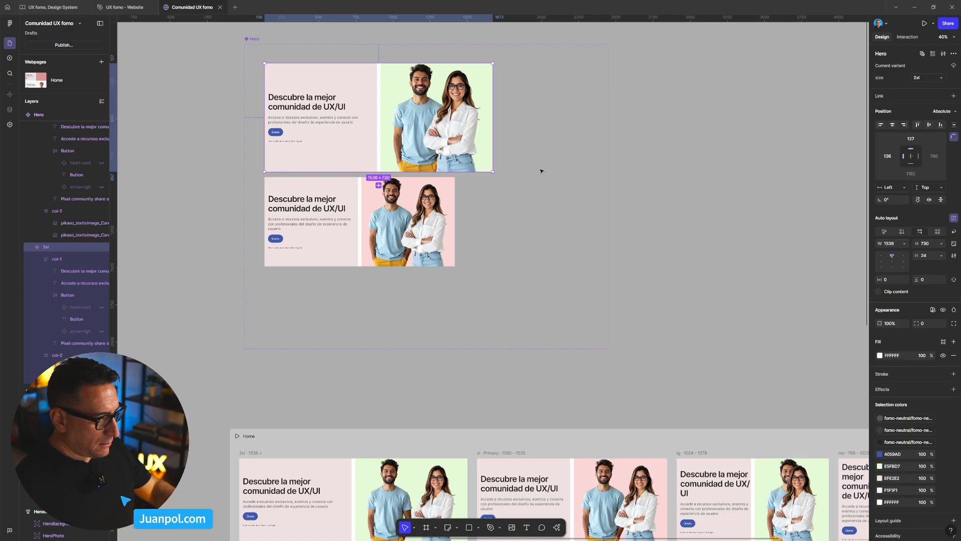
scroll(445, 228, up, 1)
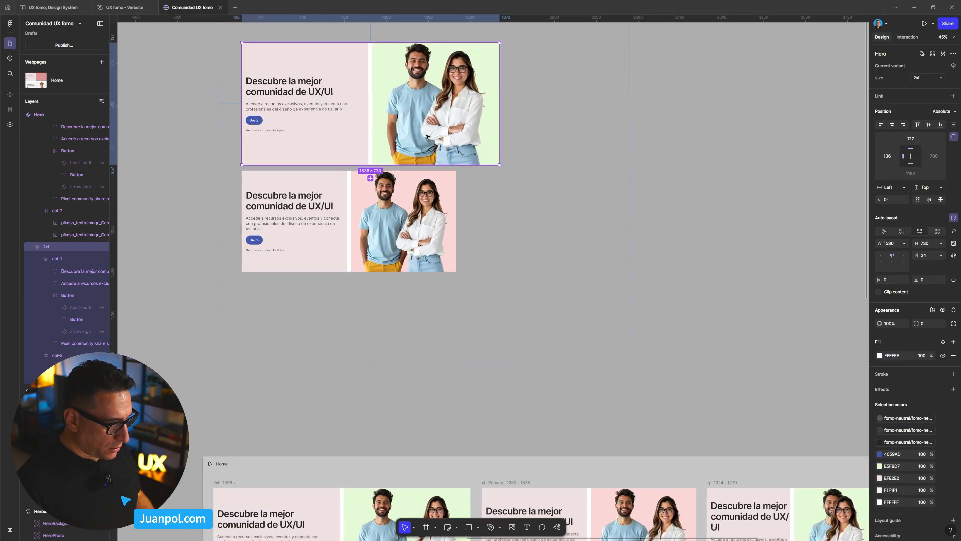
click(411, 138)
key(shift+Left)
key(shift+Left)
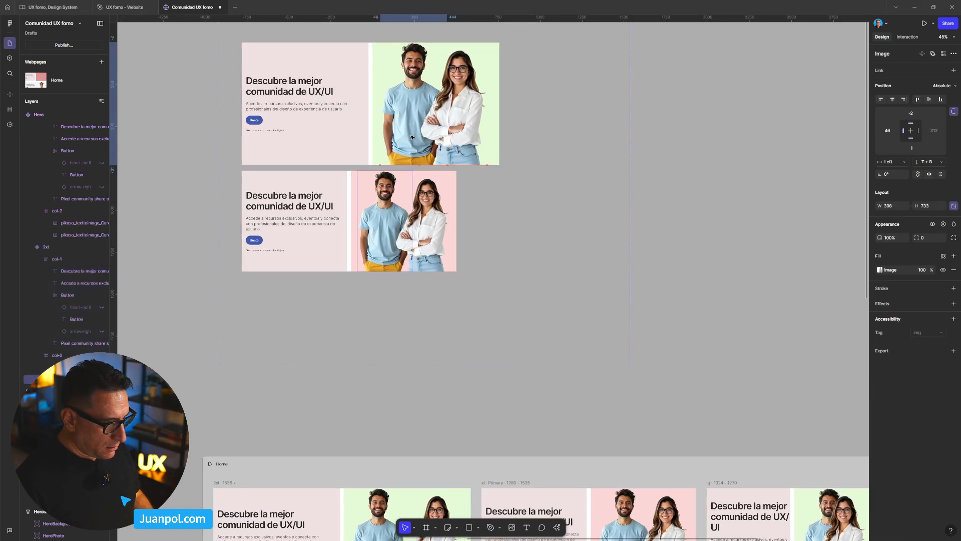
key(shift+Right)
shift+click(441, 131)
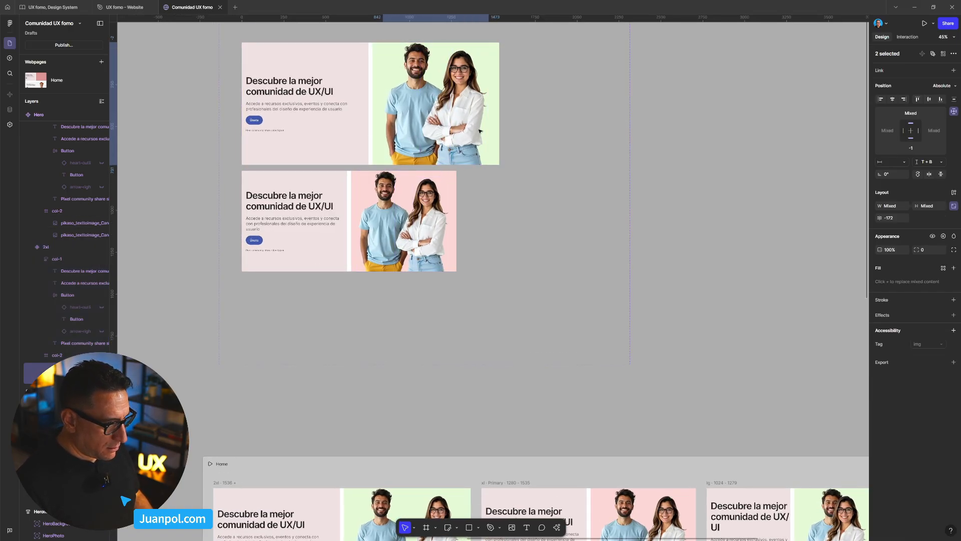
- Compare the 2xl and xl Hero variants with their instances in the Home breakpoints, checking sizes and photo spacing
scroll(529, 204, down, 3)
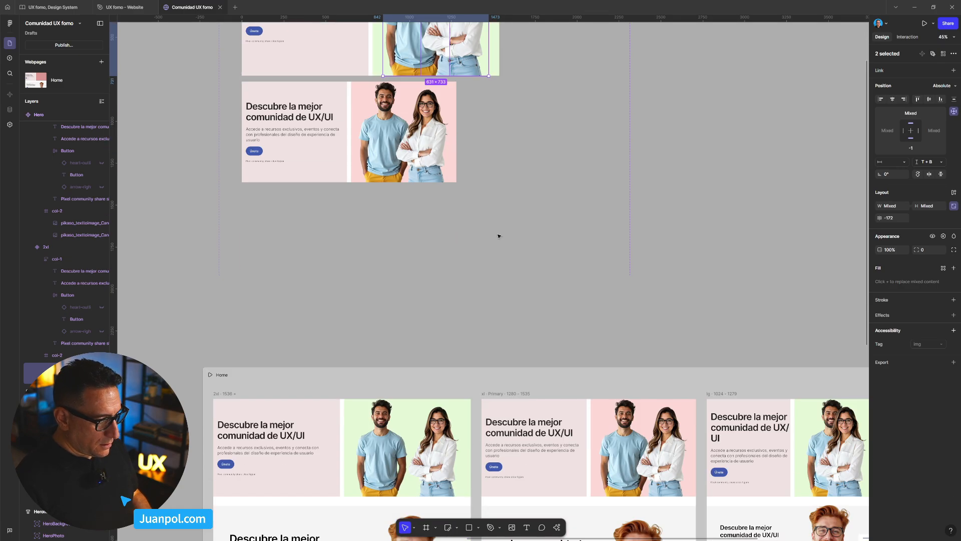
click(462, 268)
scroll(463, 270, up, 2)
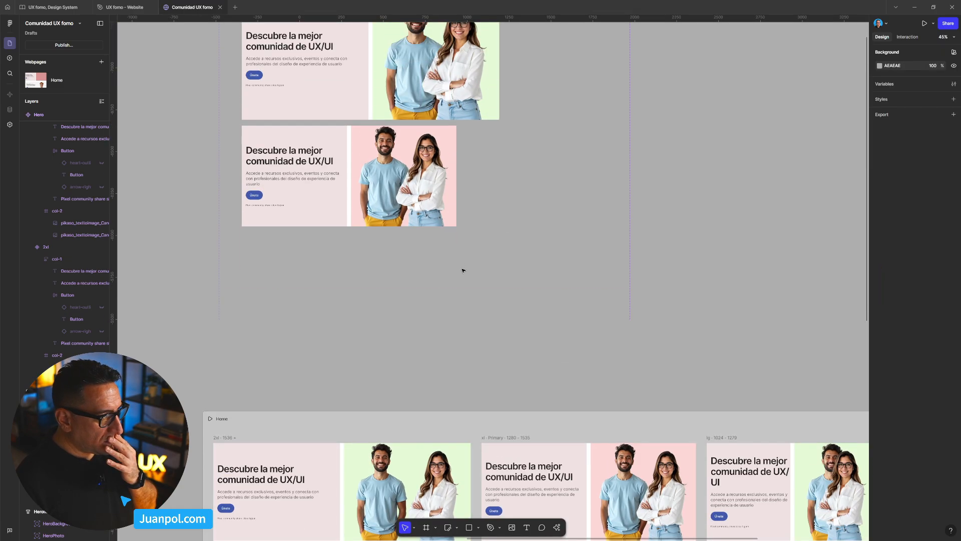
scroll(349, 117, up, 1)
click(349, 117)
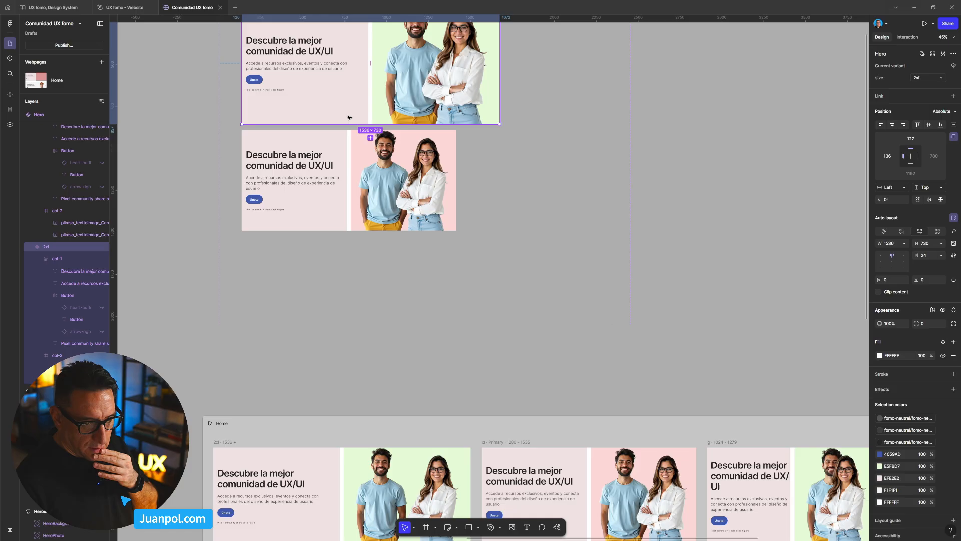
click(294, 459)
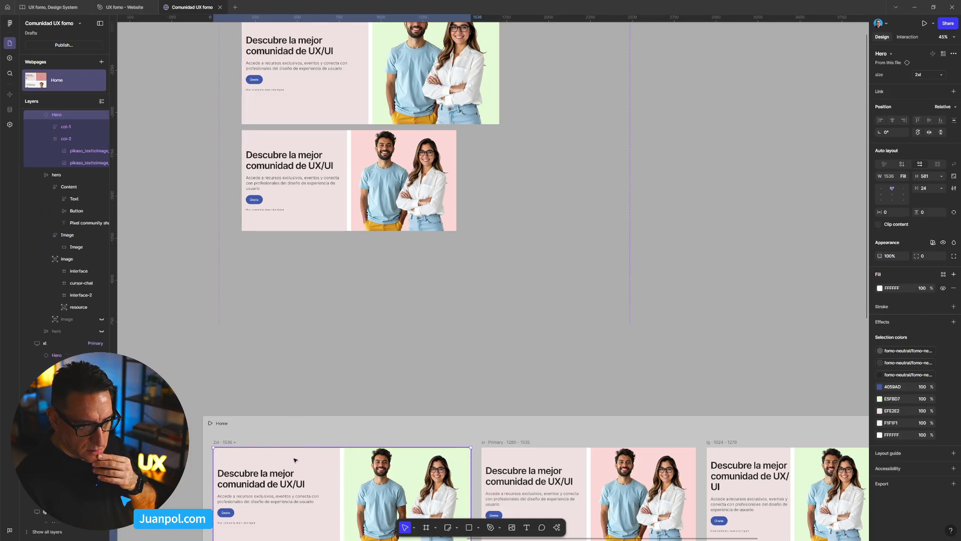
scroll(453, 296, down, 4)
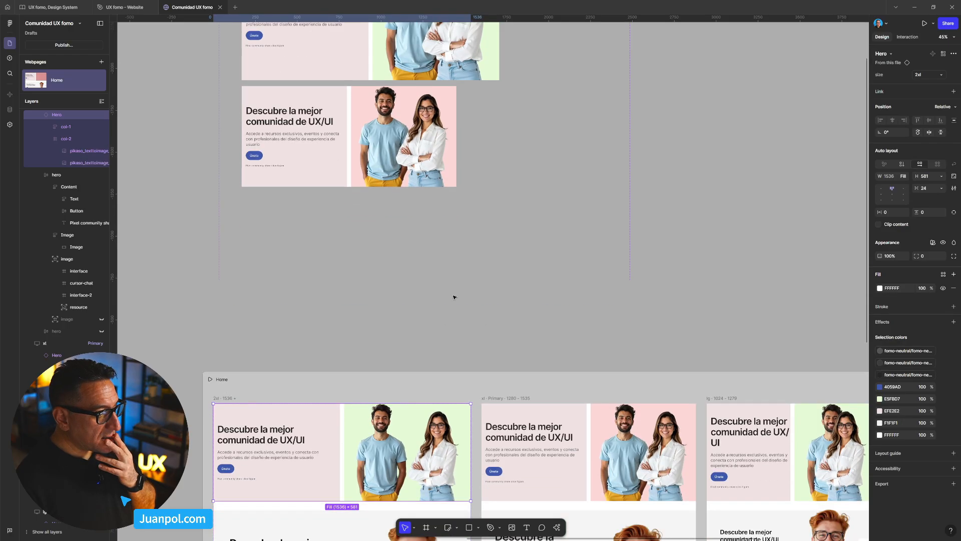
scroll(433, 208, up, 2)
scroll(434, 209, down, 4)
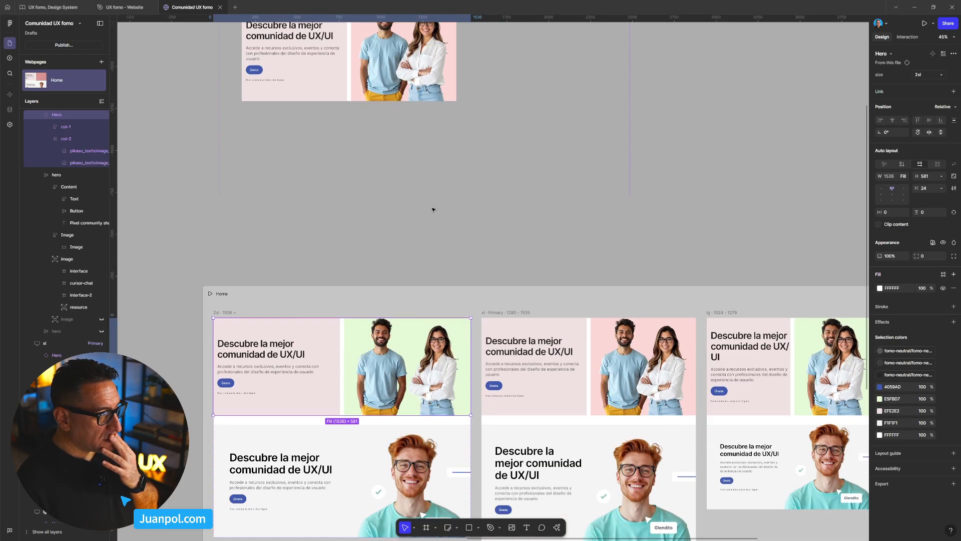
scroll(433, 209, up, 8)
scroll(434, 257, down, 8)
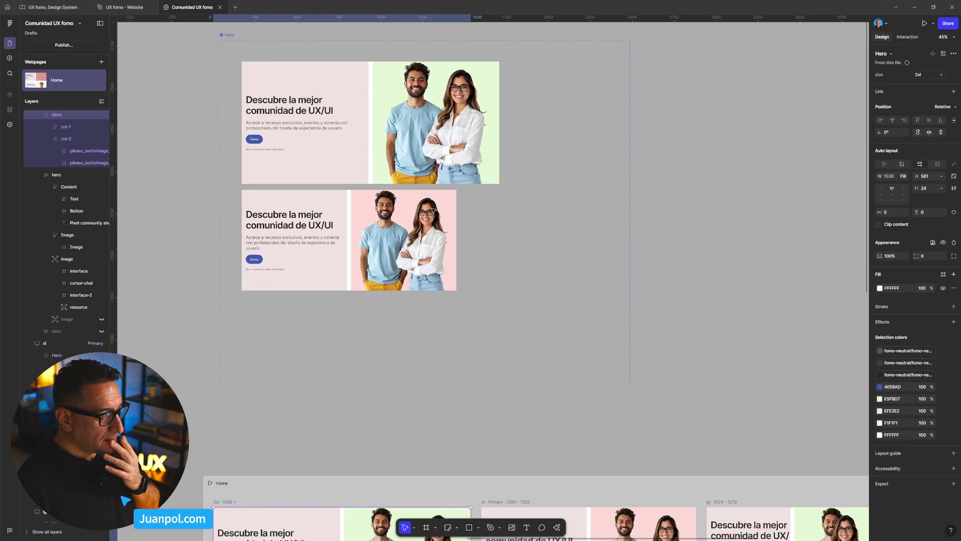
scroll(433, 258, down, 4)
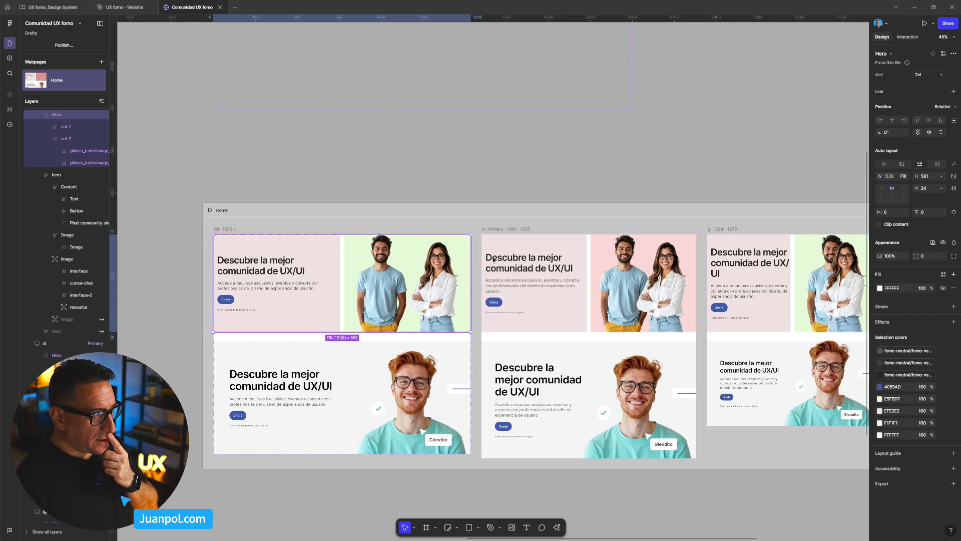
scroll(372, 275, up, 5)
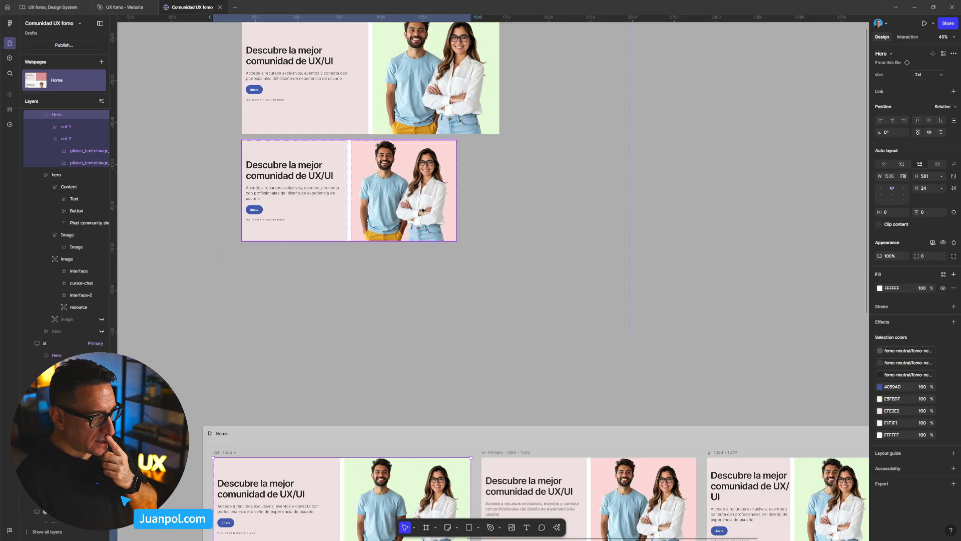
- Reset the Hero instances in the Home breakpoints so they take the sizes and photos of the component variants
click(422, 211)
scroll(509, 211, down, 2)
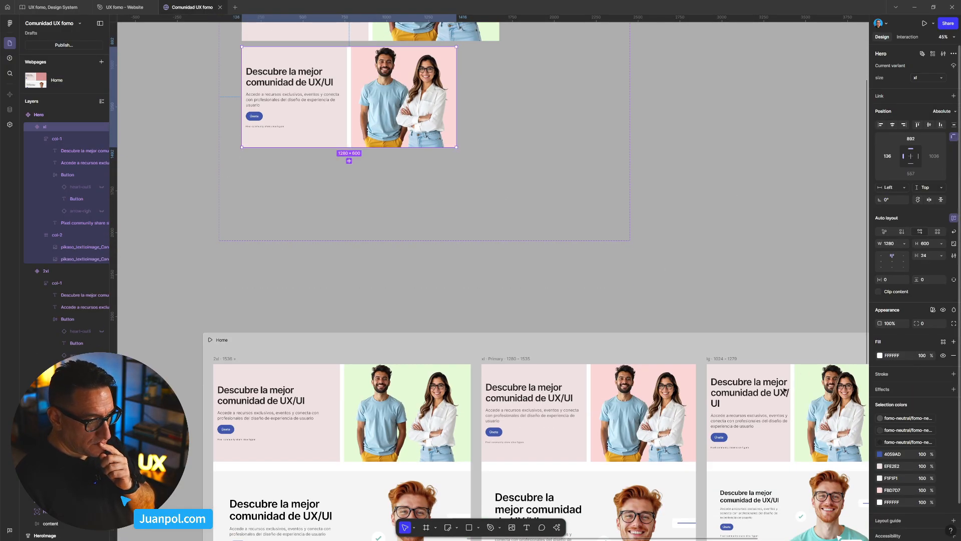
scroll(666, 388, down, 1)
click(662, 386)
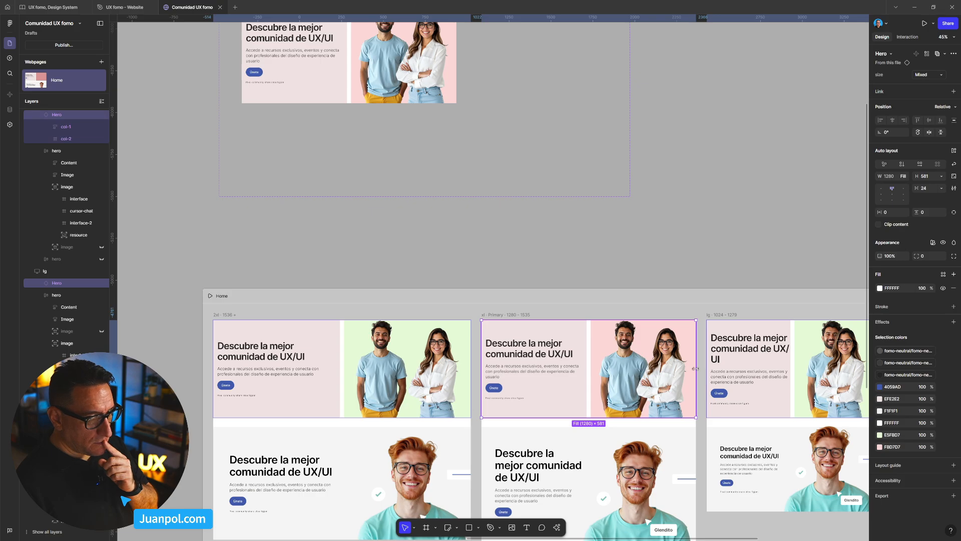
right_click(655, 374)
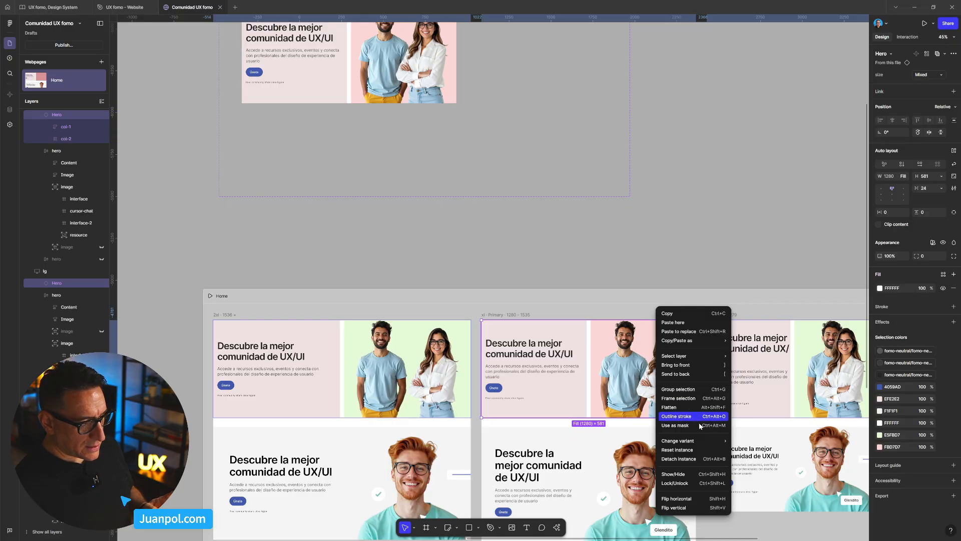
click(701, 452)
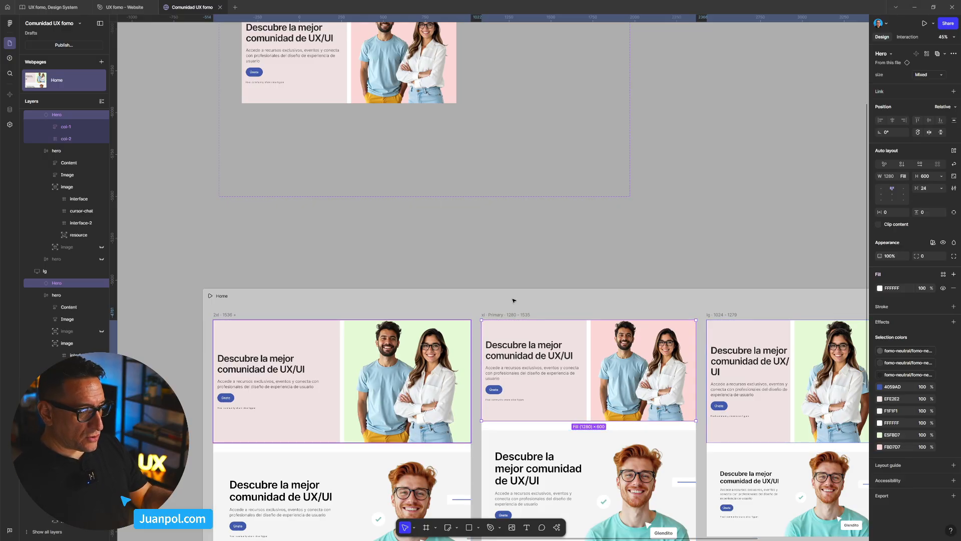
- Preview the Home page and widen the preview to 1660 to check how the Hero photos behave across breakpoints
scroll(513, 300, down, 3)
scroll(589, 328, up, 3)
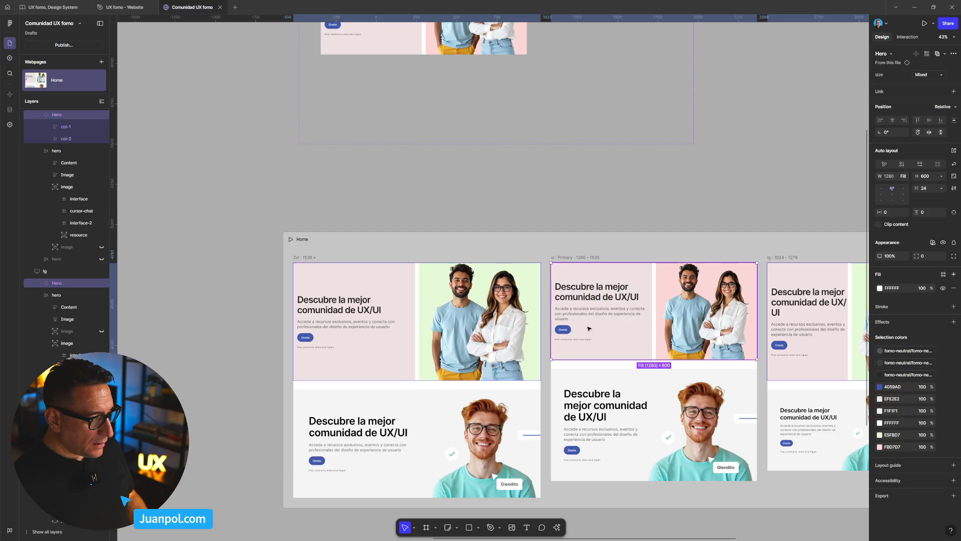
scroll(530, 200, down, 3)
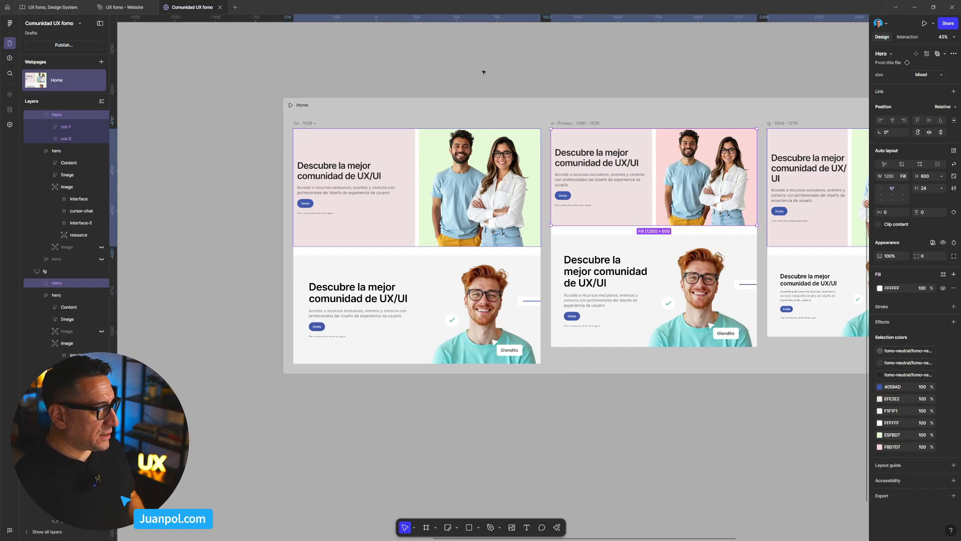
scroll(475, 94, up, 2)
click(462, 189)
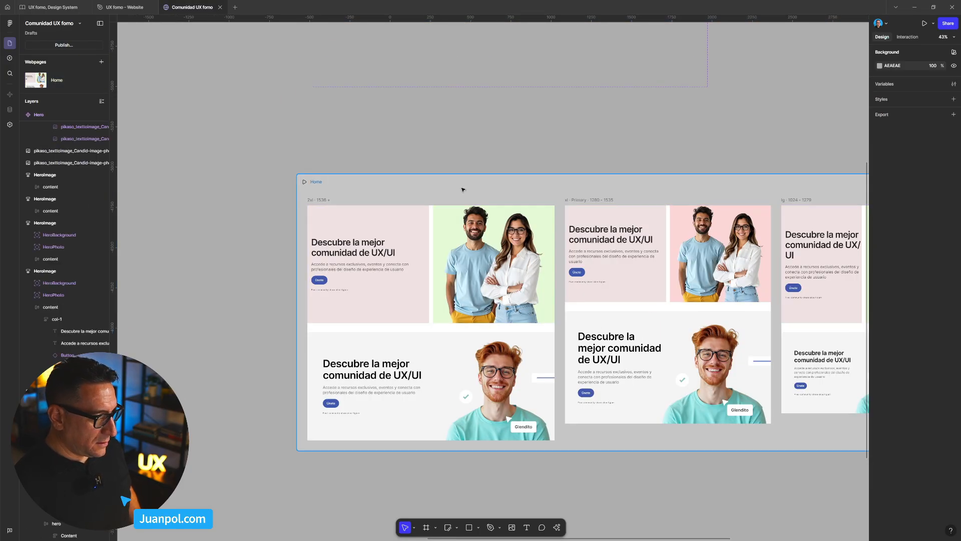
key(shift+space)
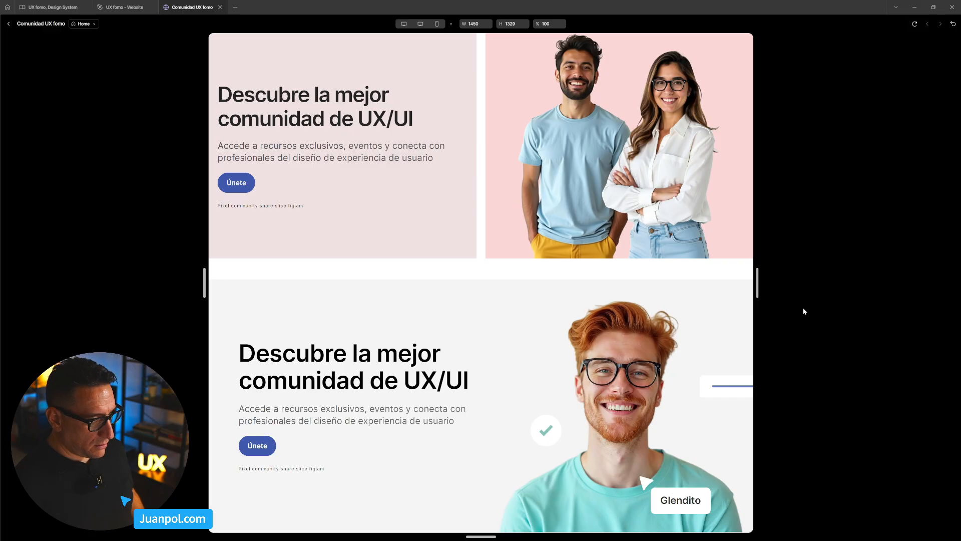
drag(759, 281, 796, 286)
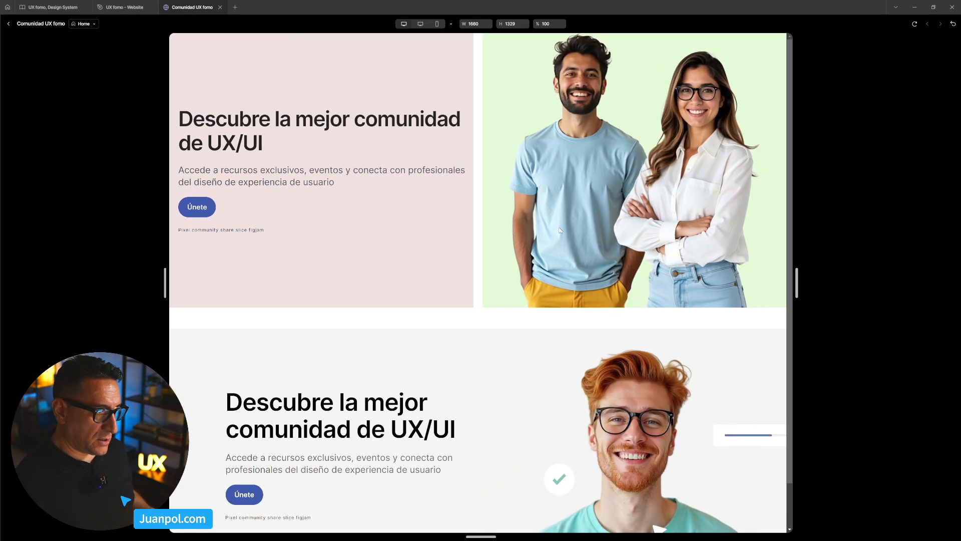
click(116, 8)
click(204, 6)
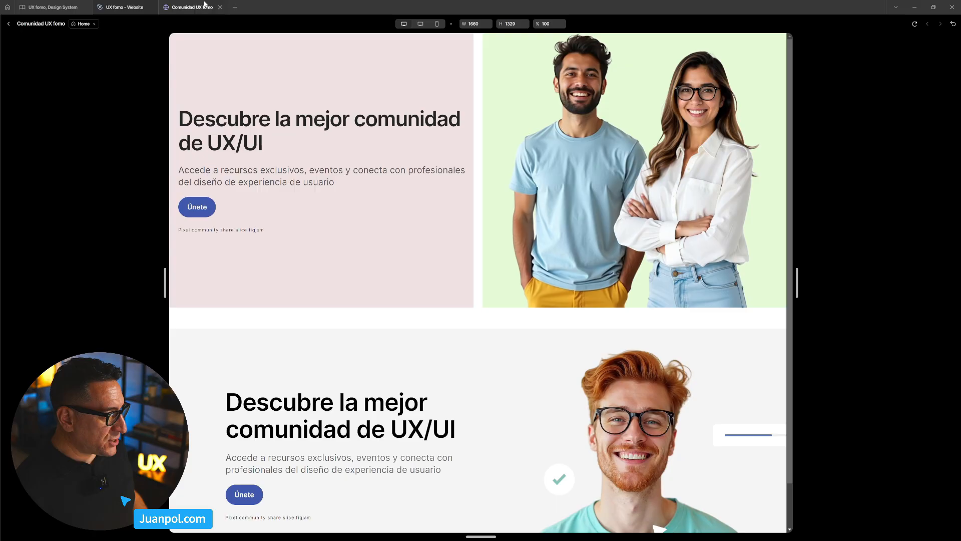
click(8, 24)
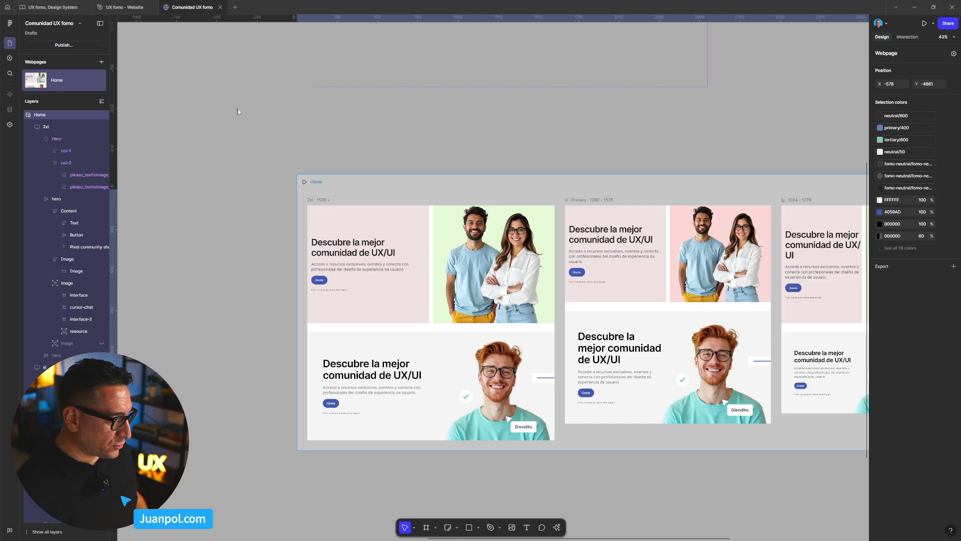
- Set the constraints of the man's photo in the 2xl Hero variant to Center horizontally and Bottom vertically
scroll(450, 298, up, 5)
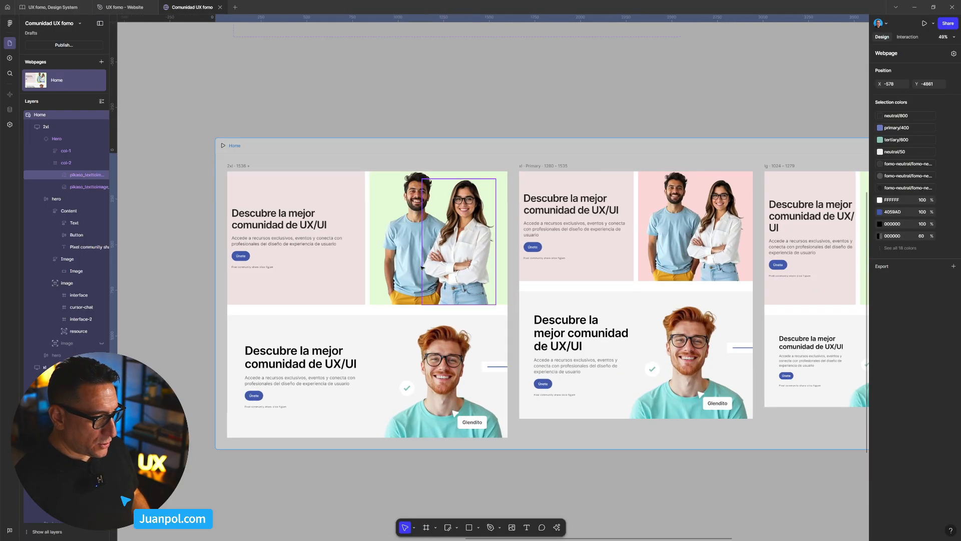
click(419, 265)
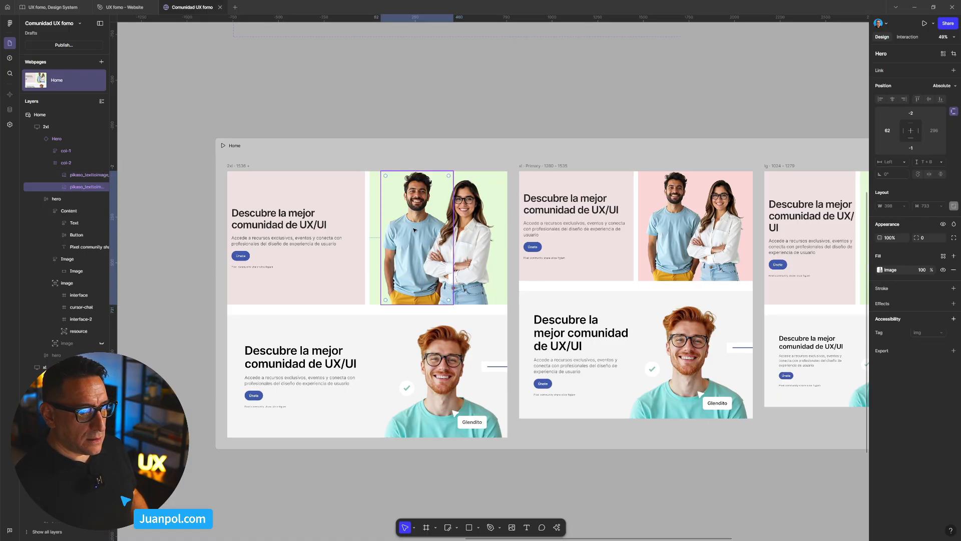
click(457, 106)
scroll(435, 150, down, 8)
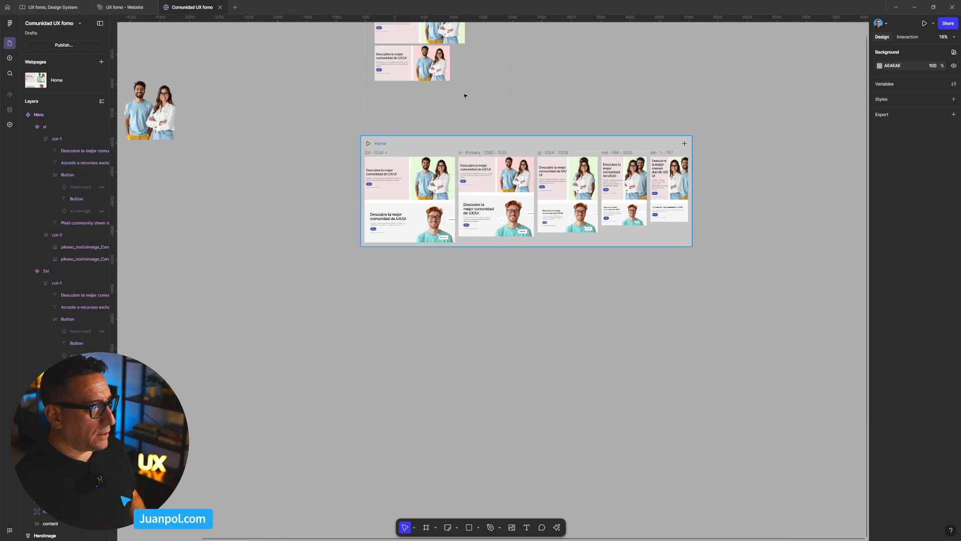
drag(445, 78, 453, 238)
scroll(444, 234, up, 4)
double_click(447, 159)
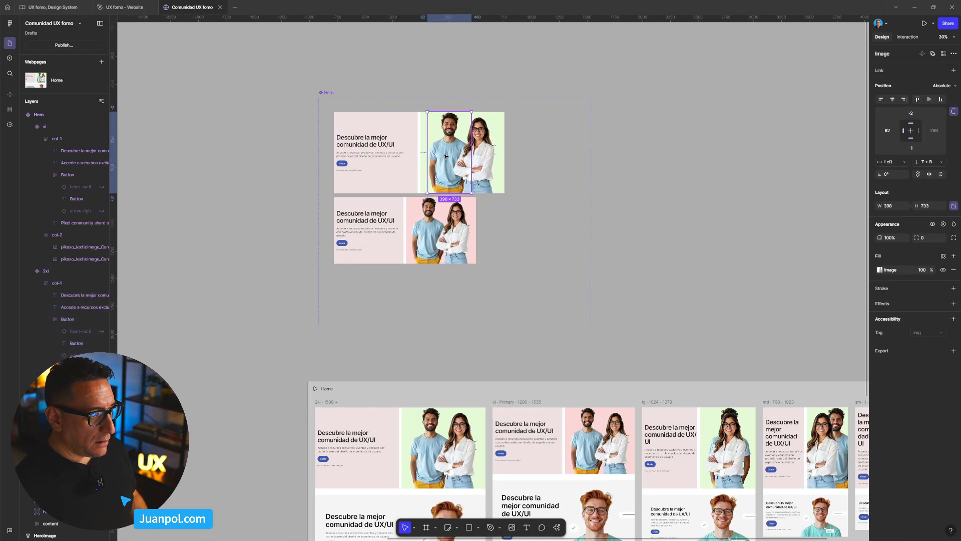
click(912, 134)
click(913, 138)
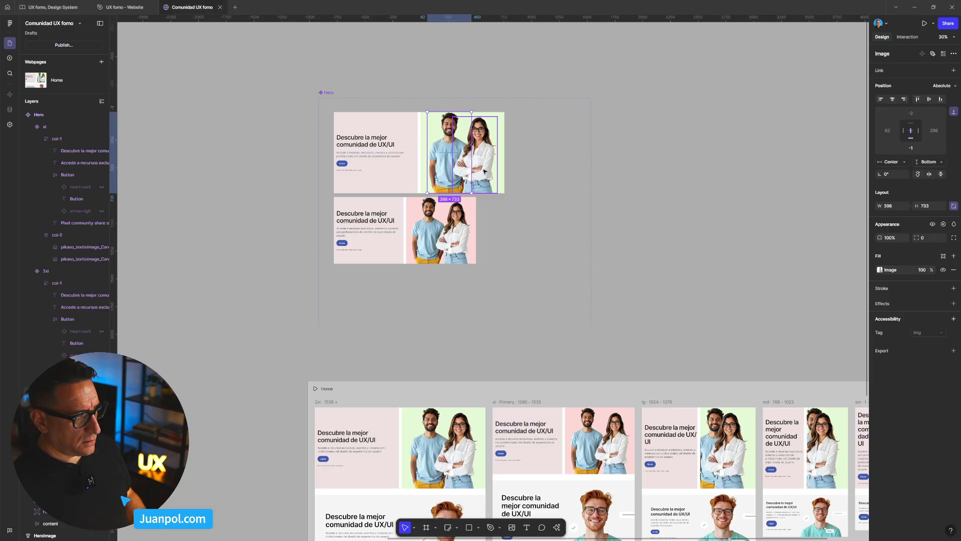
- Give the woman's photo in the 2xl Hero variant a Center horizontal and Bottom vertical constraint
key(ctrl+z)
key(ctrl+z)
click(911, 140)
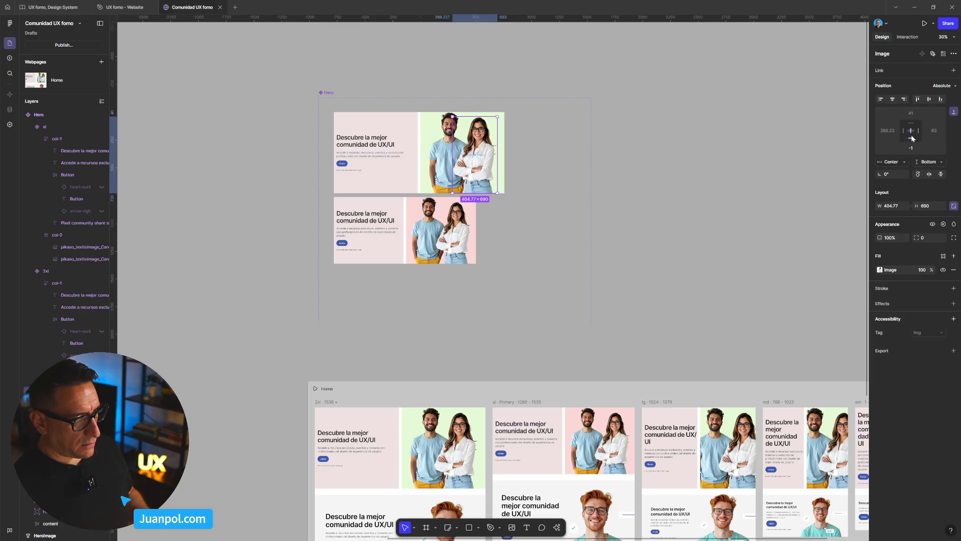
click(828, 183)
- Anchor both people photos in the xl Hero variant to the bottom of their column, keeping them horizontally centred
click(449, 256)
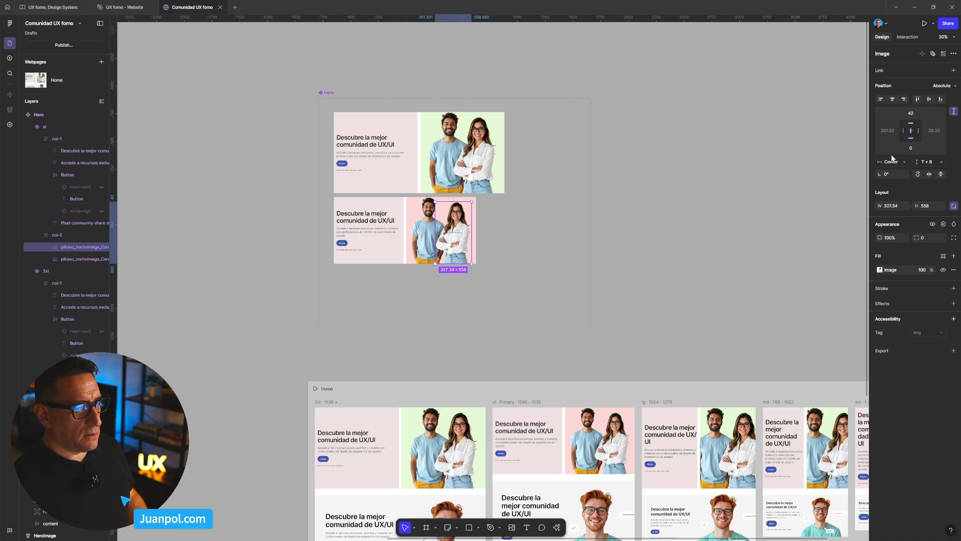
click(911, 137)
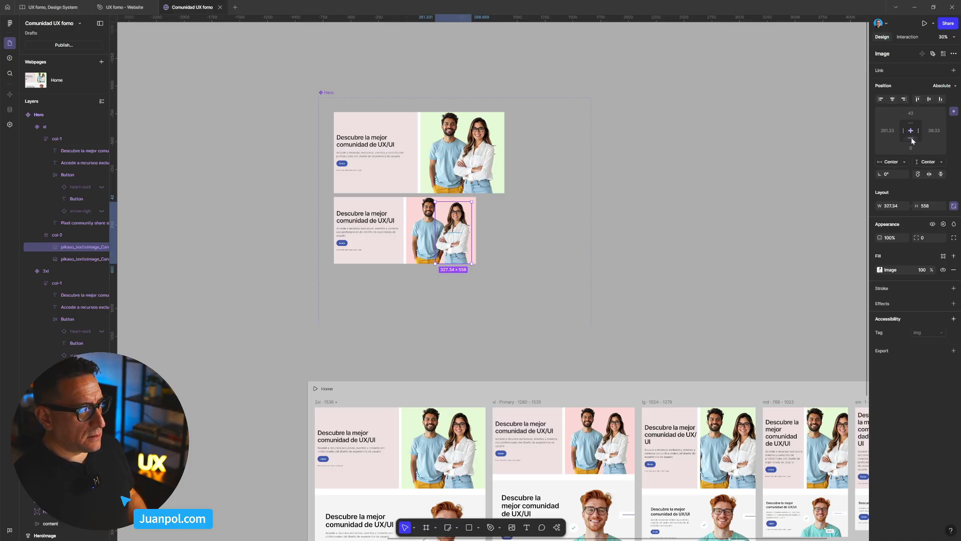
click(429, 232)
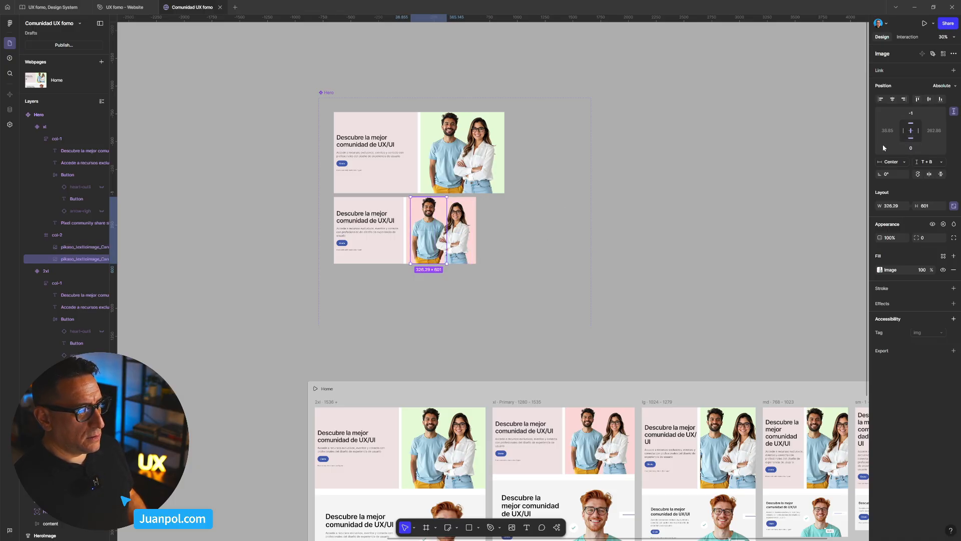
click(911, 137)
click(911, 139)
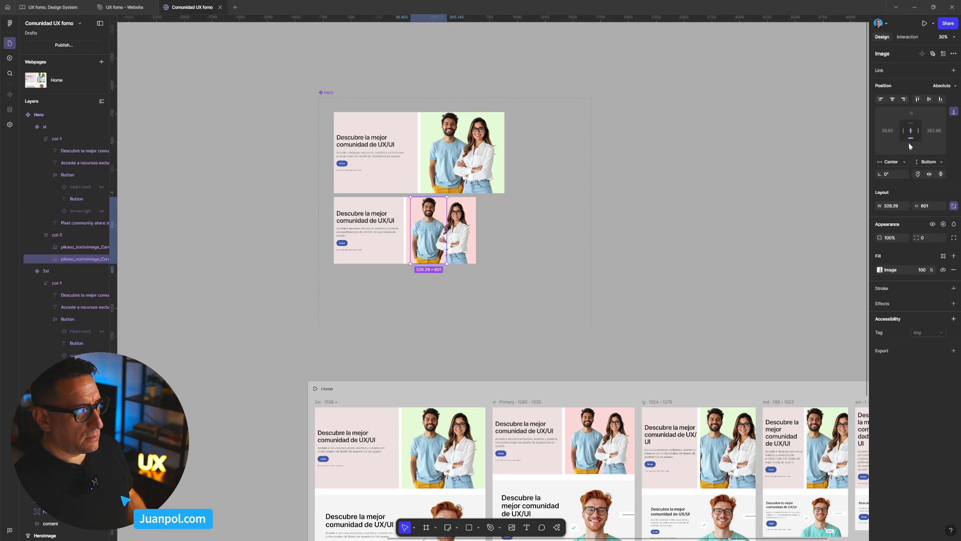
click(297, 172)
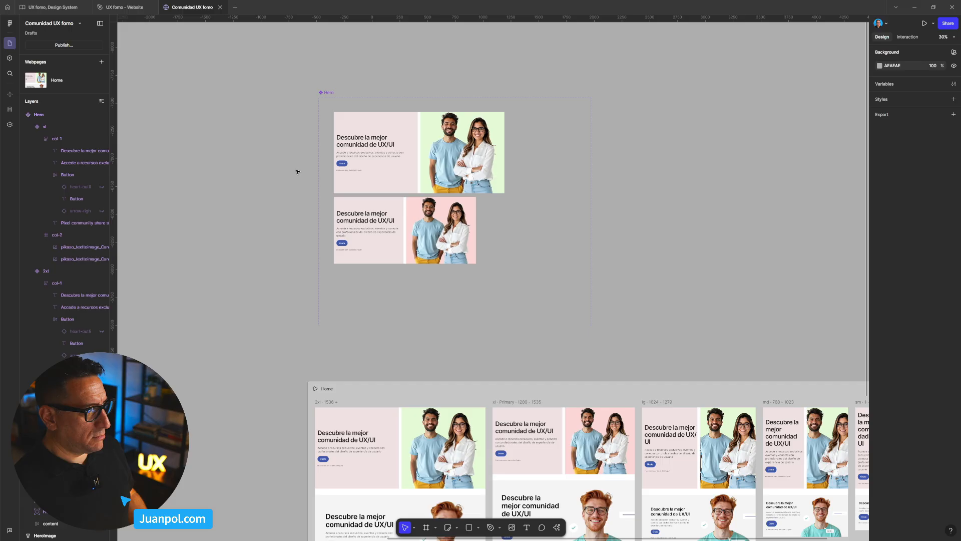
- Preview the Home page at a width of 1634 and compare its Hero photos with those in the UX fomo - Website file
click(485, 390)
key(shift+space)
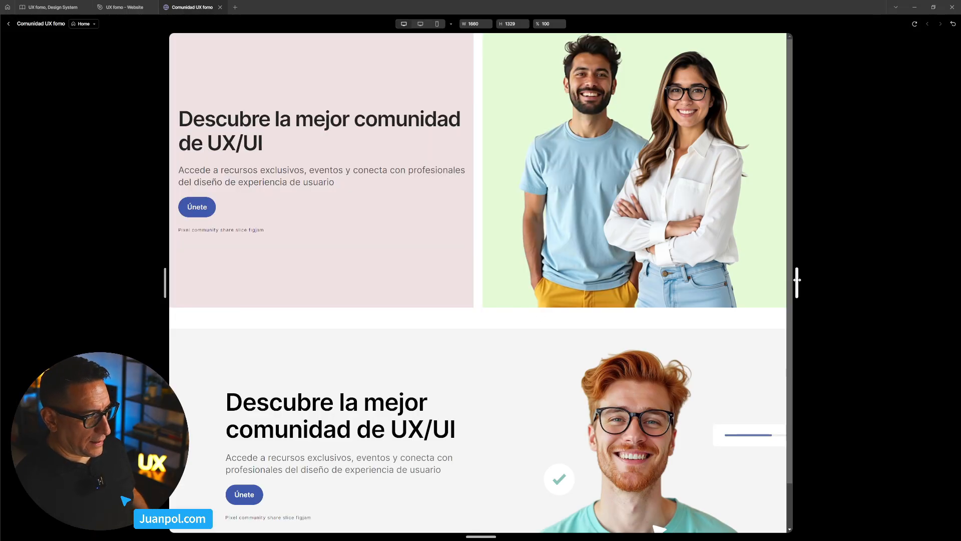
drag(796, 280, 788, 328)
click(116, 8)
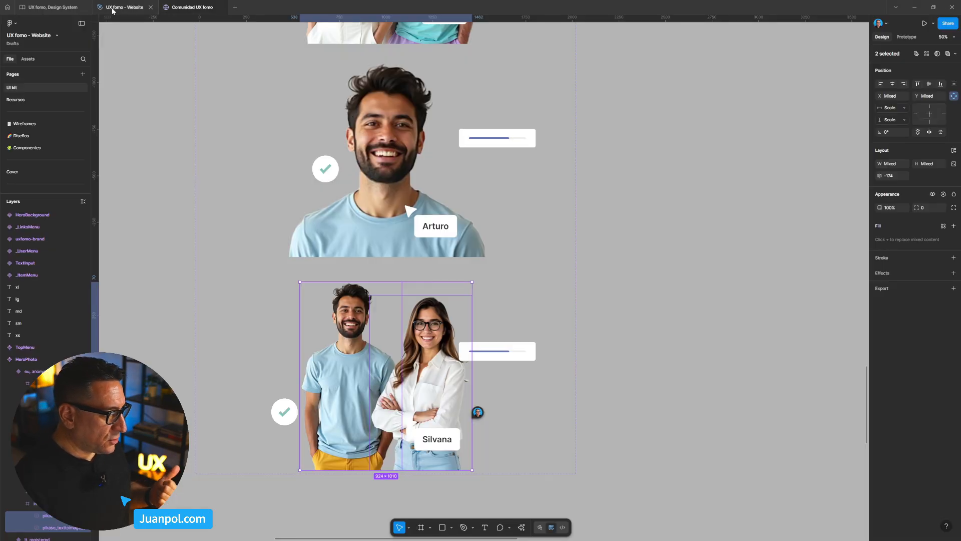
click(177, 7)
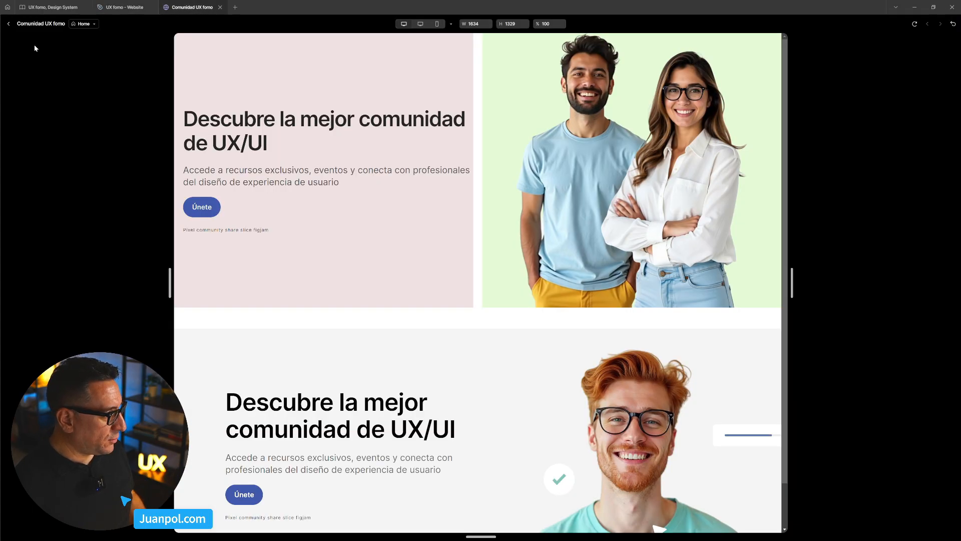
click(8, 24)
- Hide the background fills of both the text column and the photo column in the 2xl Hero variant
scroll(533, 230, down, 3)
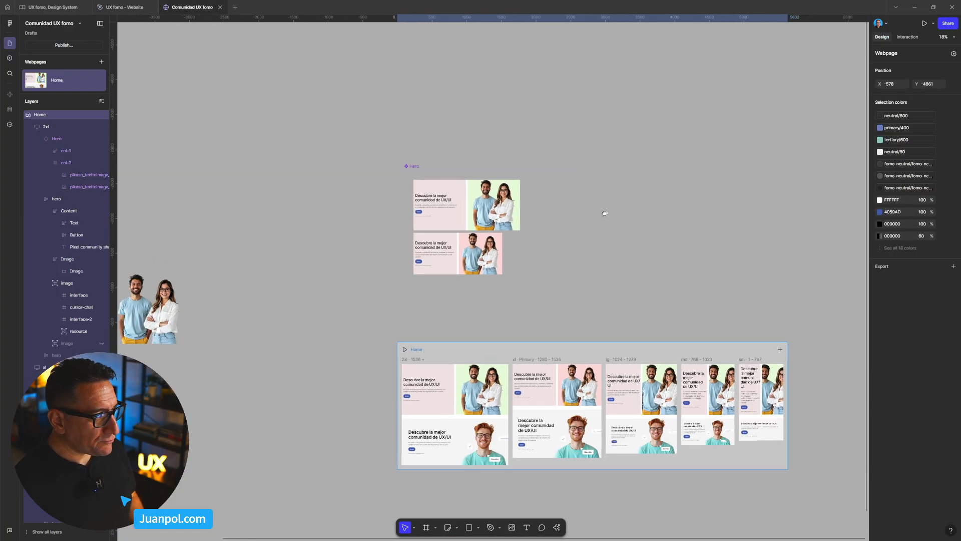
scroll(452, 192, up, 3)
click(453, 249)
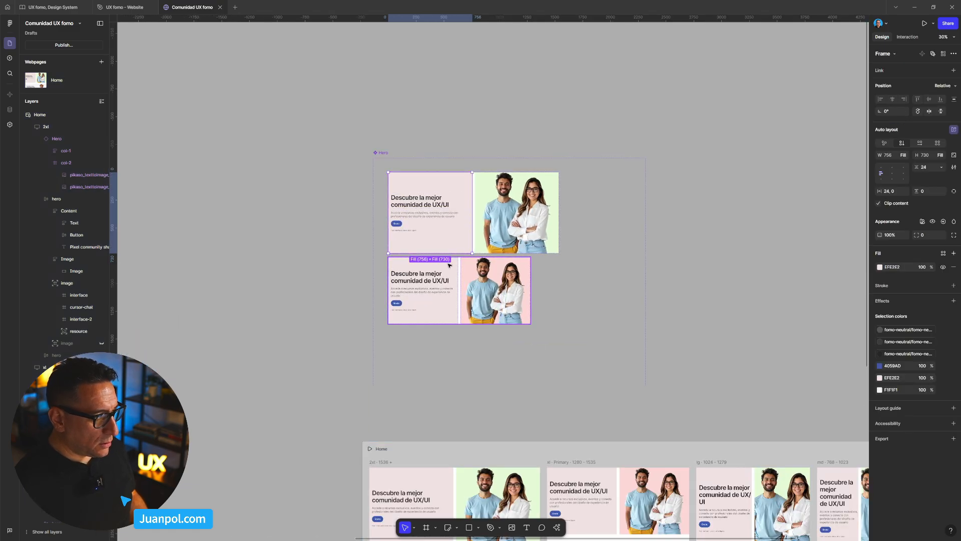
shift+click(483, 249)
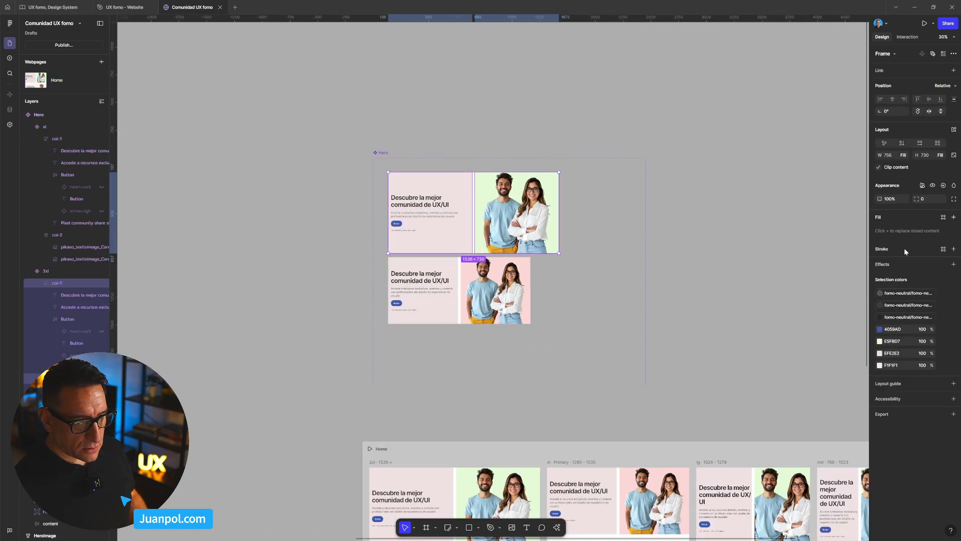
click(633, 295)
click(430, 236)
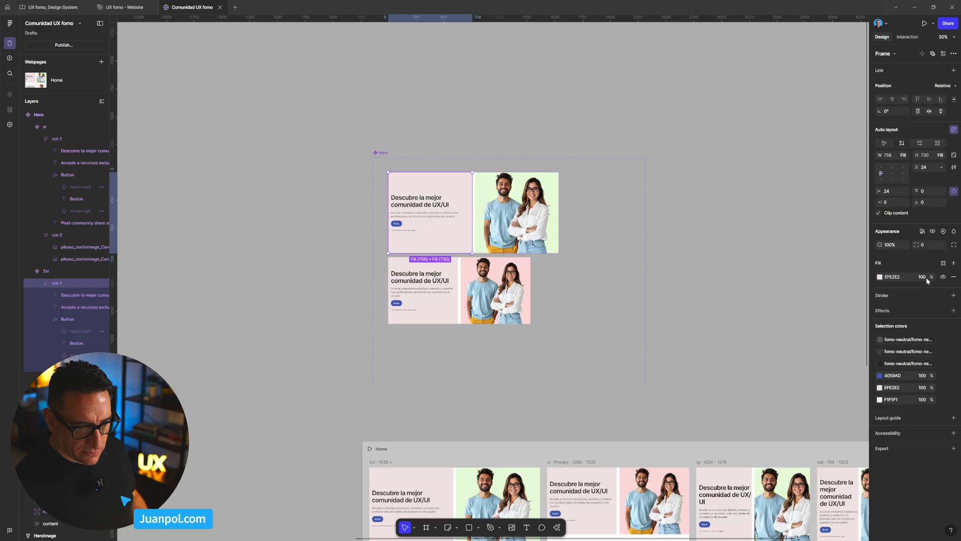
click(943, 276)
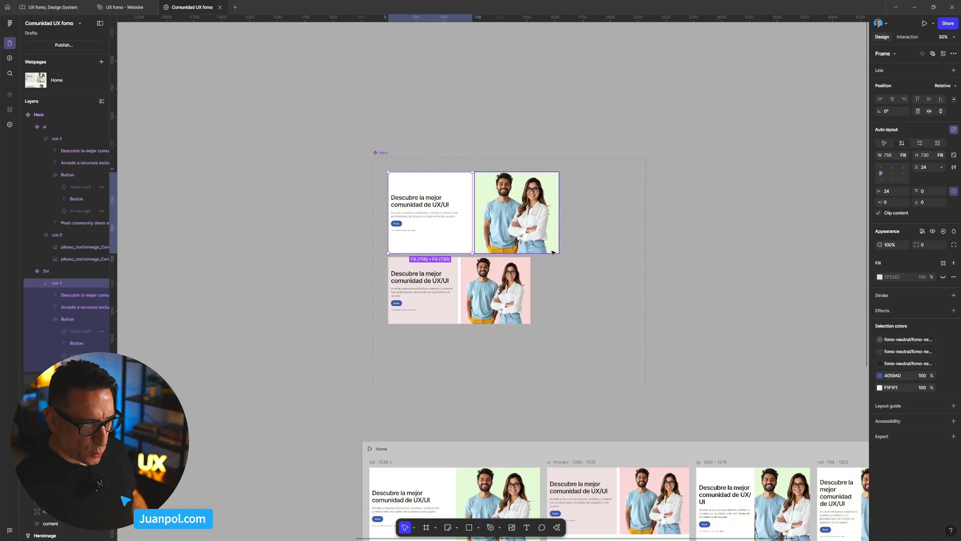
click(516, 225)
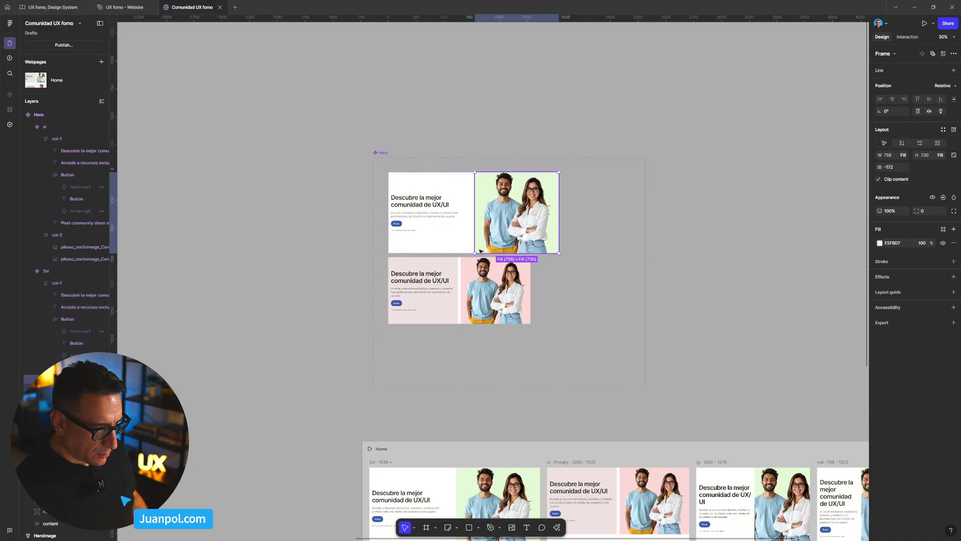
click(943, 243)
click(740, 252)
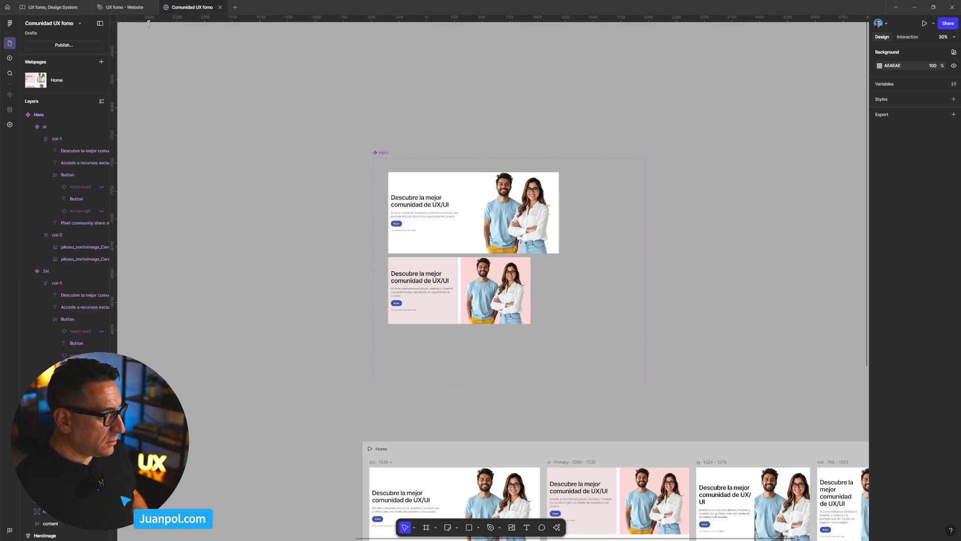
- Preview the Home page and resize it to 1854 and 1740 wide to check the 2xl Hero without column backgrounds
click(452, 449)
key(shift+space)
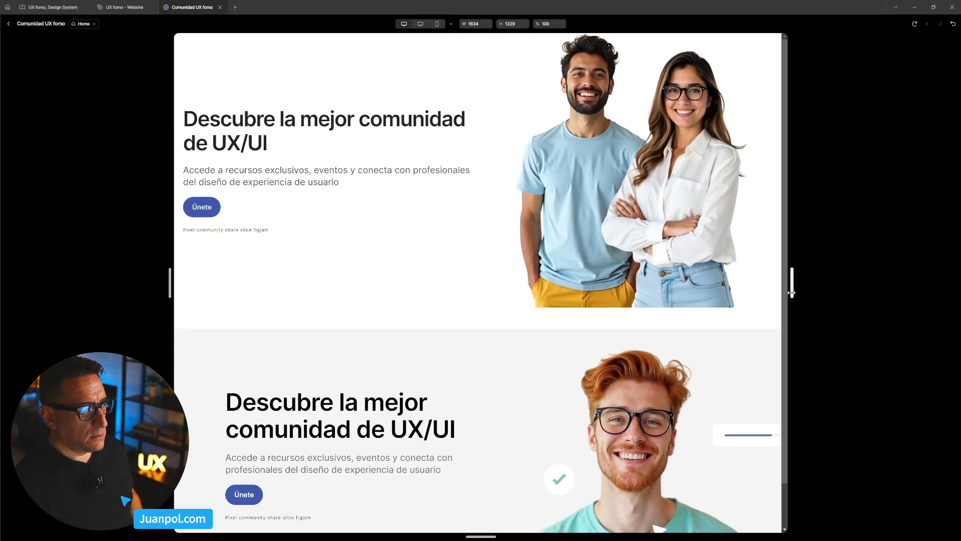
drag(792, 292, 832, 291)
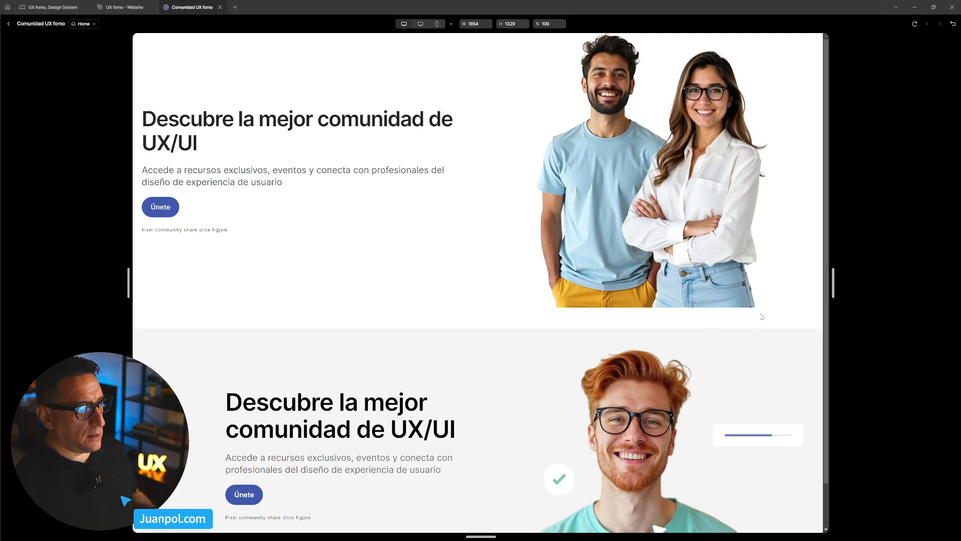
drag(832, 295, 812, 295)
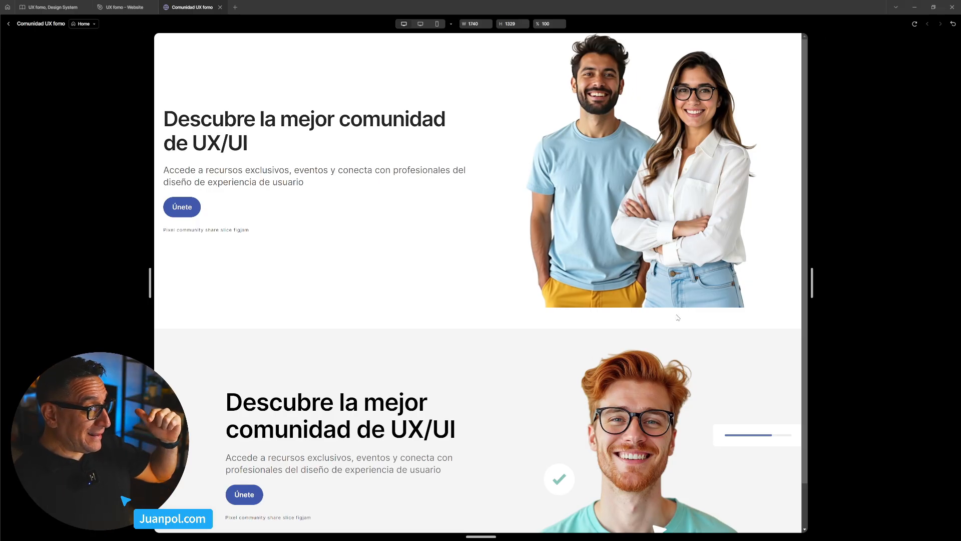
- Set the vertical gap between the stacked sections of the primary xl Home breakpoint to 0
mouse_move(811, 287)
mouse_down()
mouse_move(783, 287)
mouse_move(842, 287)
mouse_move(821, 288)
mouse_up()
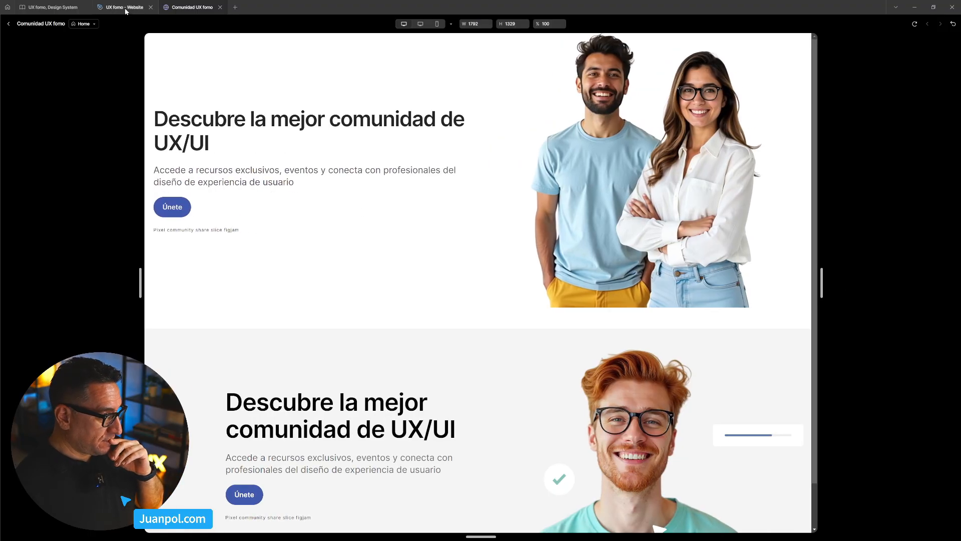
click(8, 23)
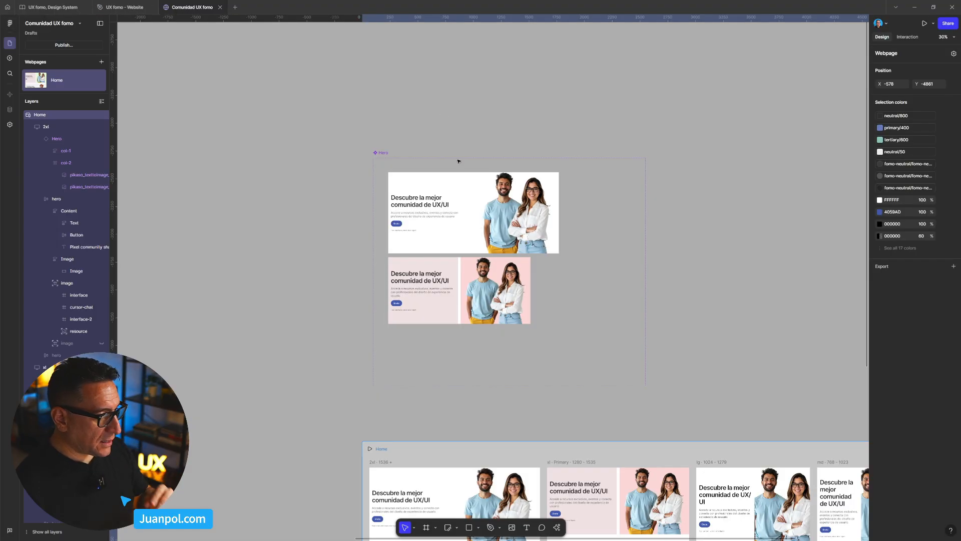
scroll(458, 161, down, 3)
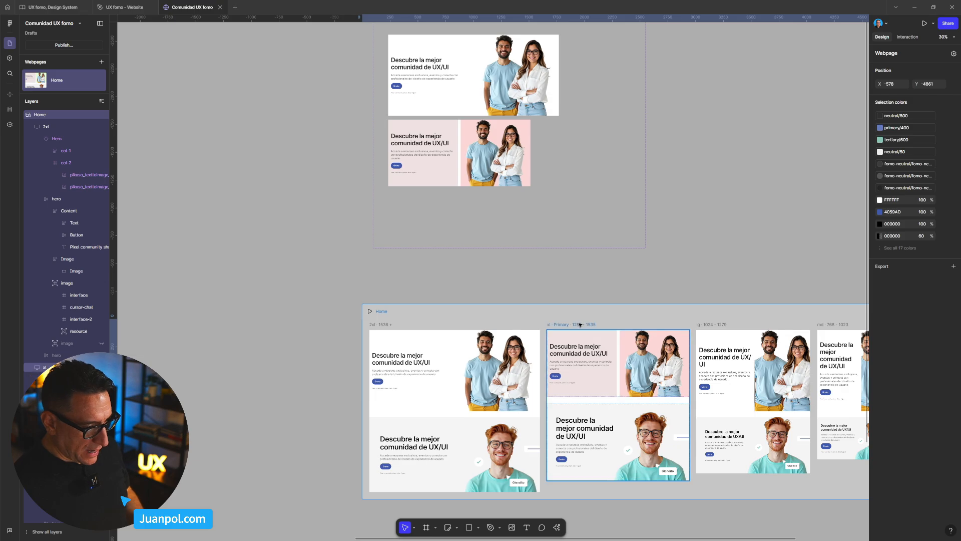
click(579, 324)
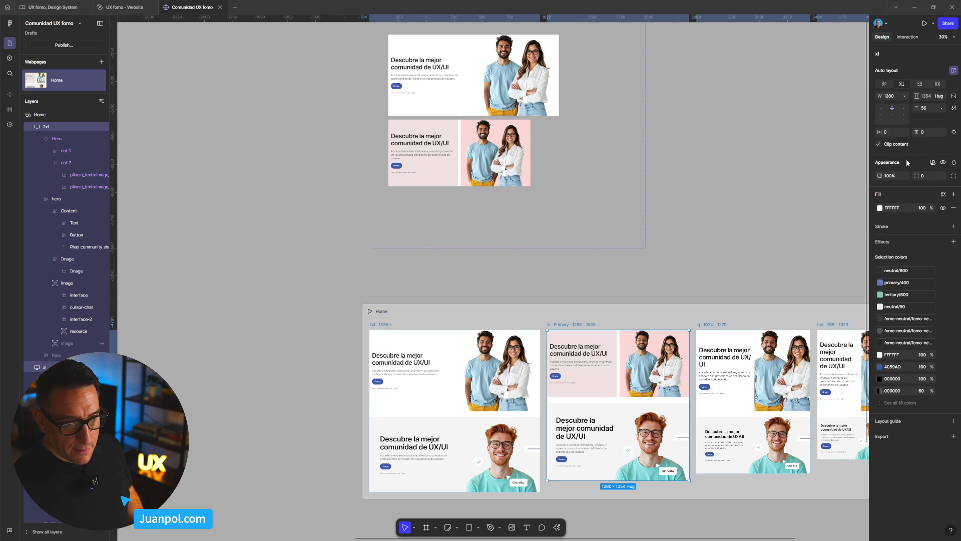
text(0)
key(Return)
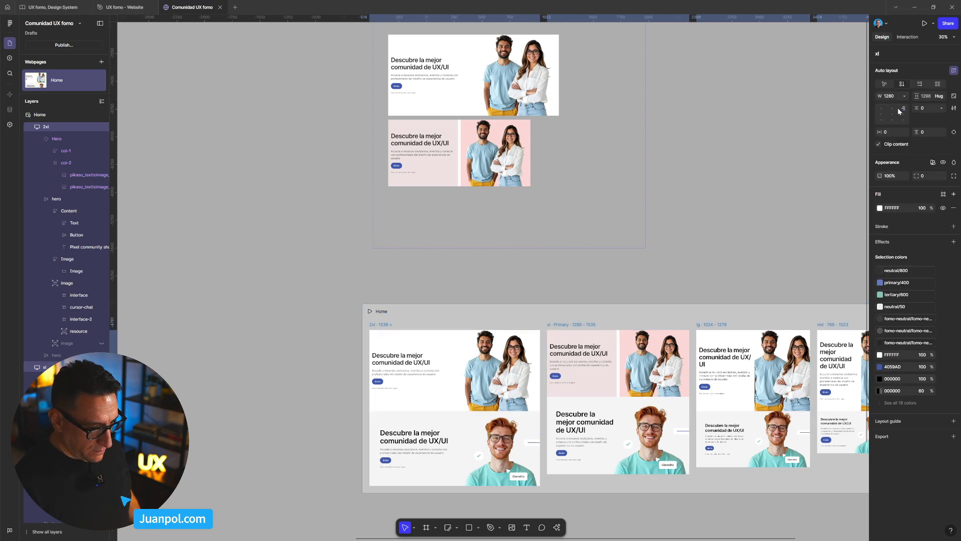
- Preview the Home page and resize it to 1522 and 1780 wide to check the sections without a gap
click(429, 319)
key(shift+space)
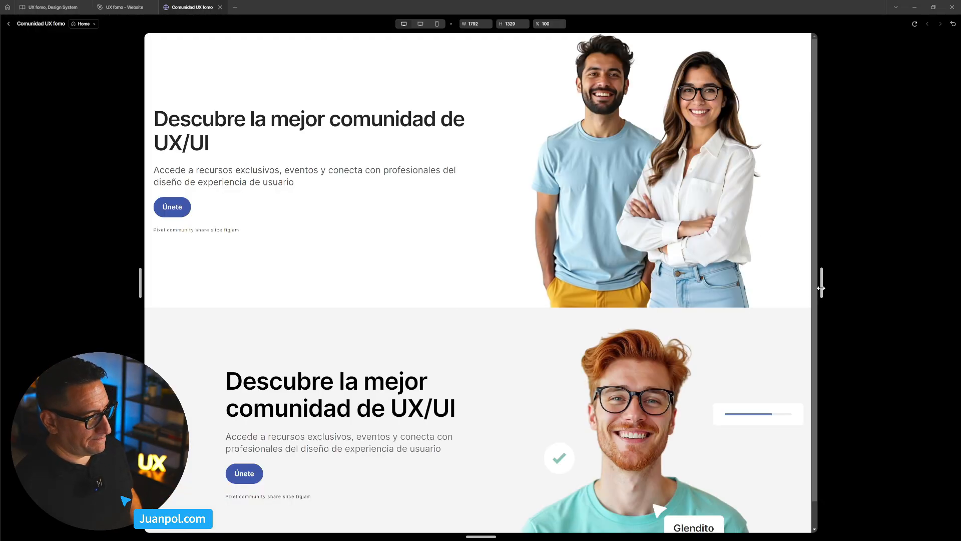
drag(821, 283, 771, 275)
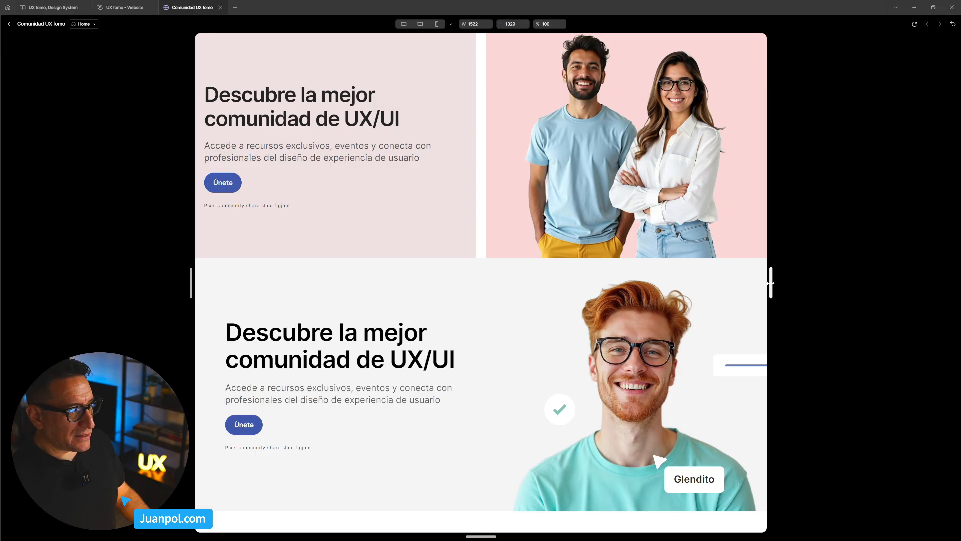
drag(771, 283, 819, 283)
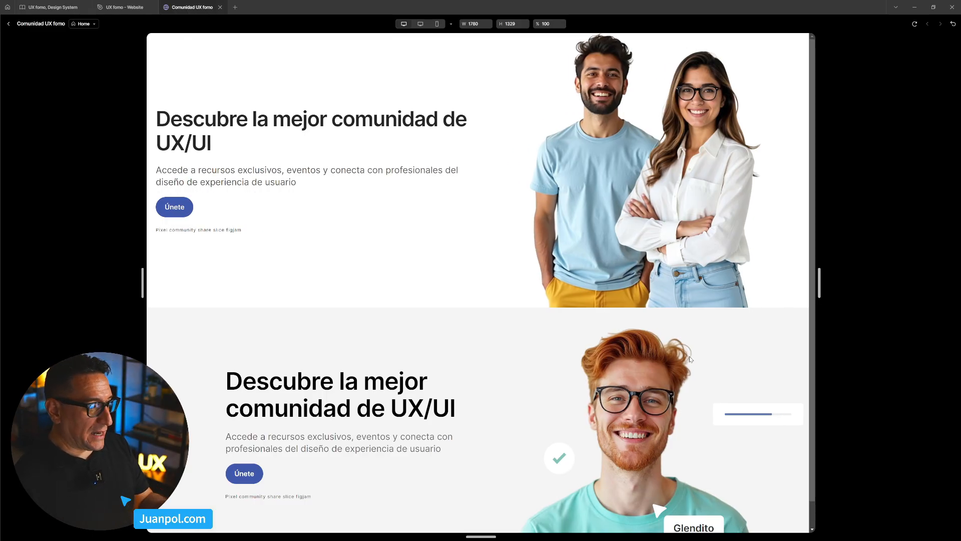
scroll(425, 394, down, 1)
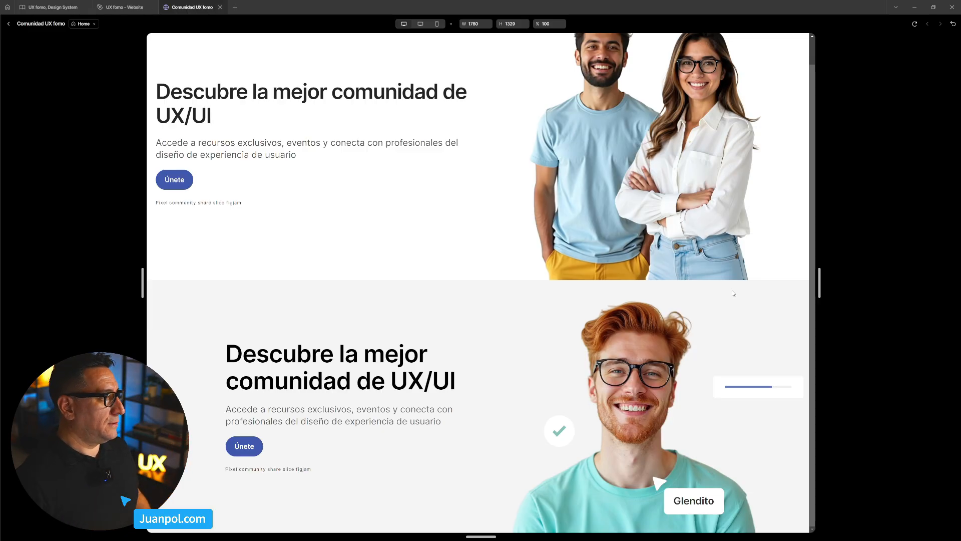
click(9, 24)
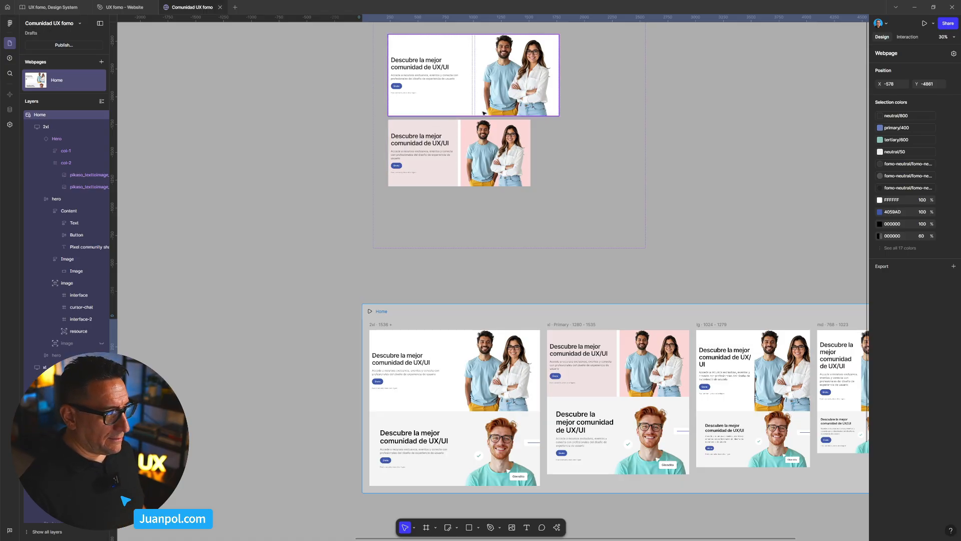
- Limit both the text column and the photo column of the 2xl Hero variant to a maximum width of 640
scroll(500, 130, up, 3)
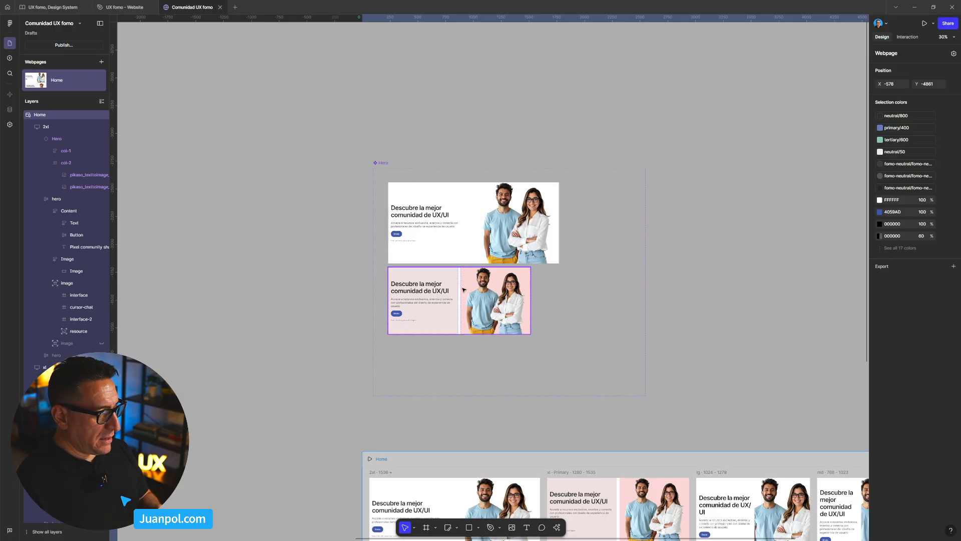
scroll(453, 276, up, 3)
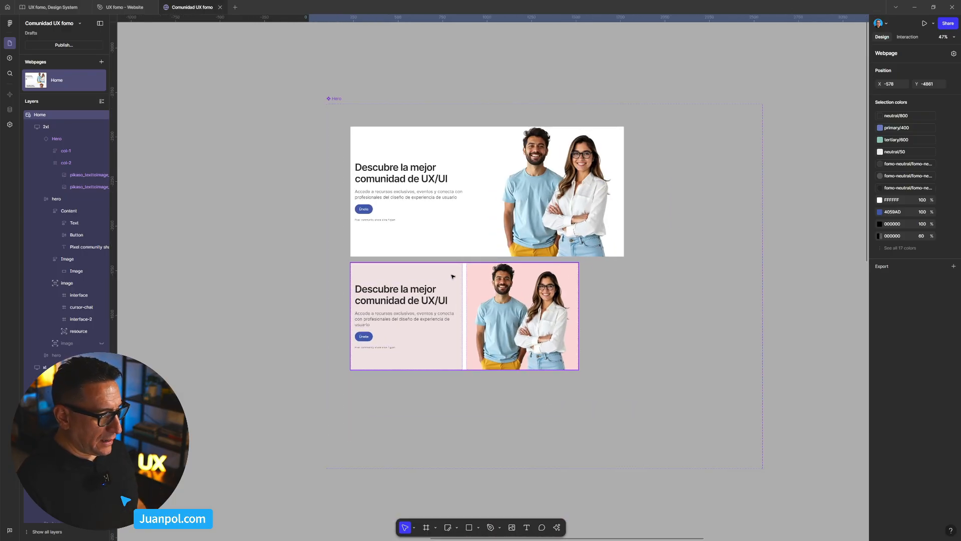
click(453, 276)
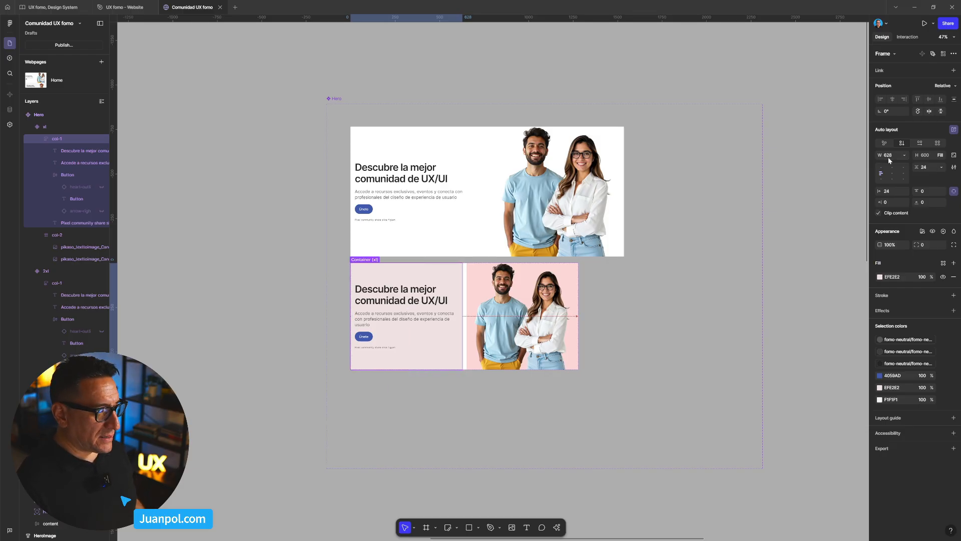
click(483, 278)
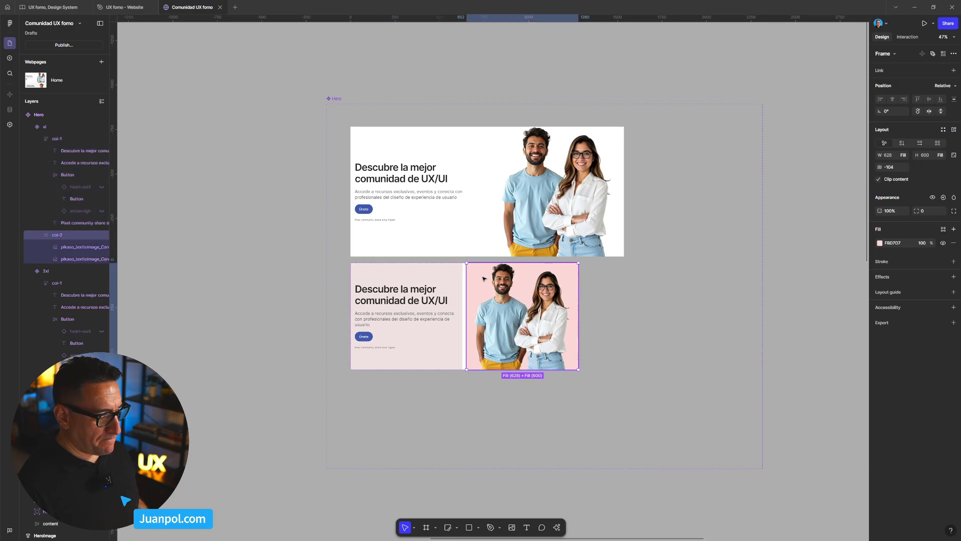
click(459, 245)
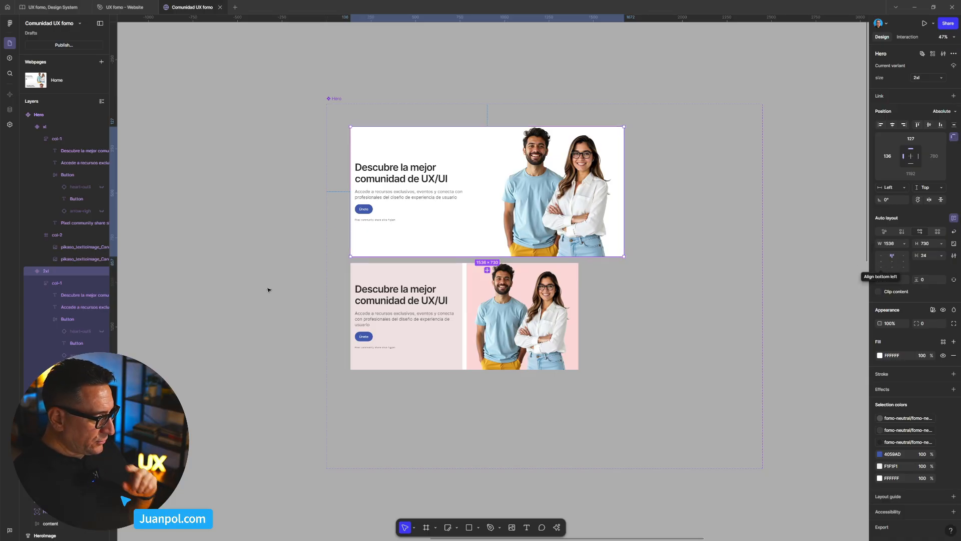
click(54, 283)
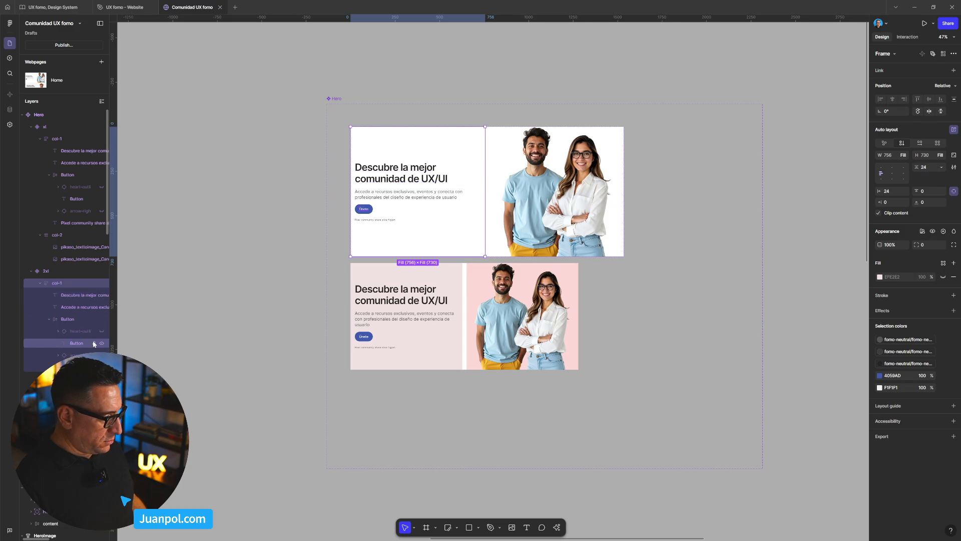
shift+click(57, 379)
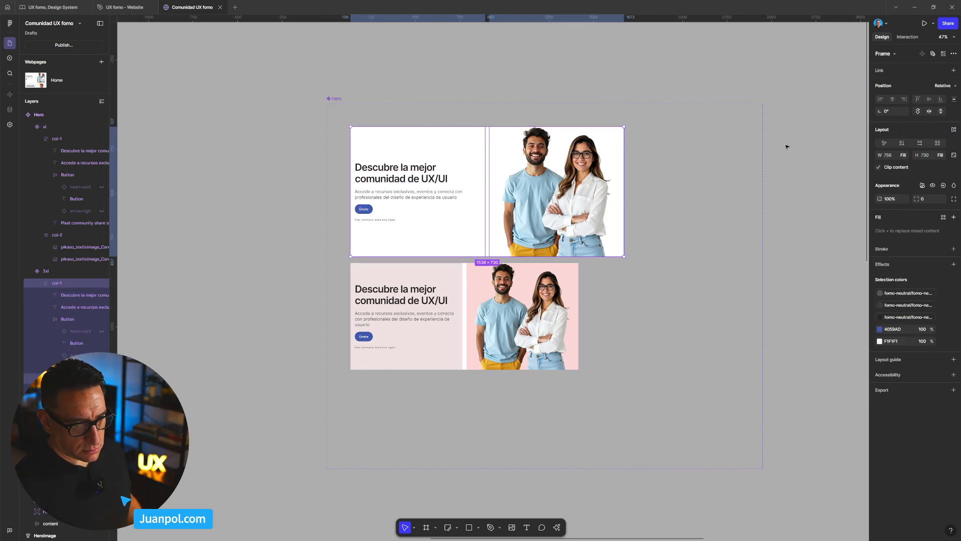
click(902, 155)
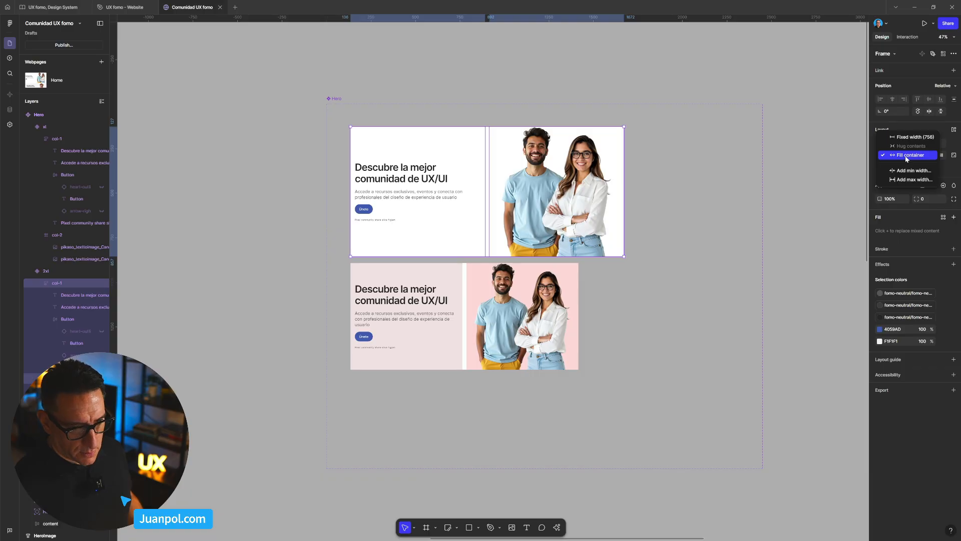
click(929, 180)
text(6)
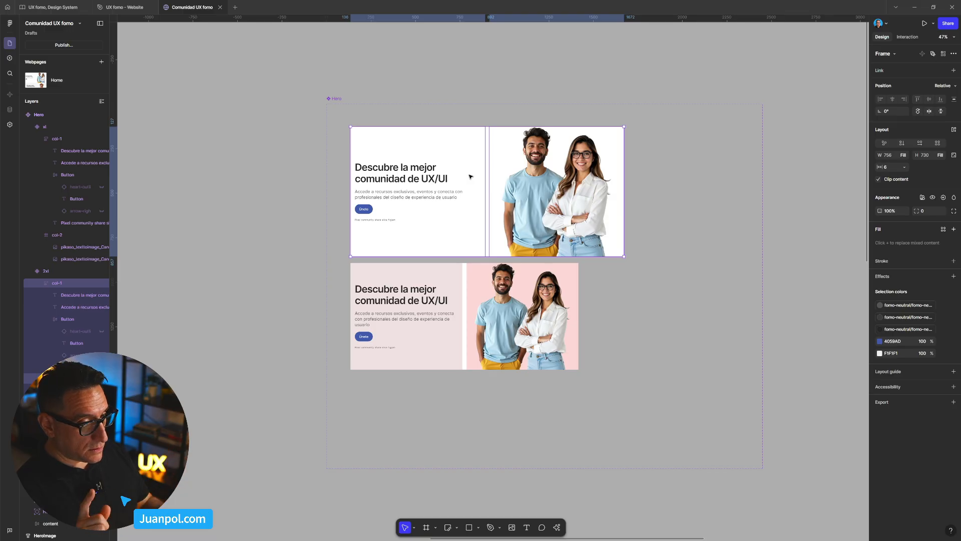
text(40)
key(Return)
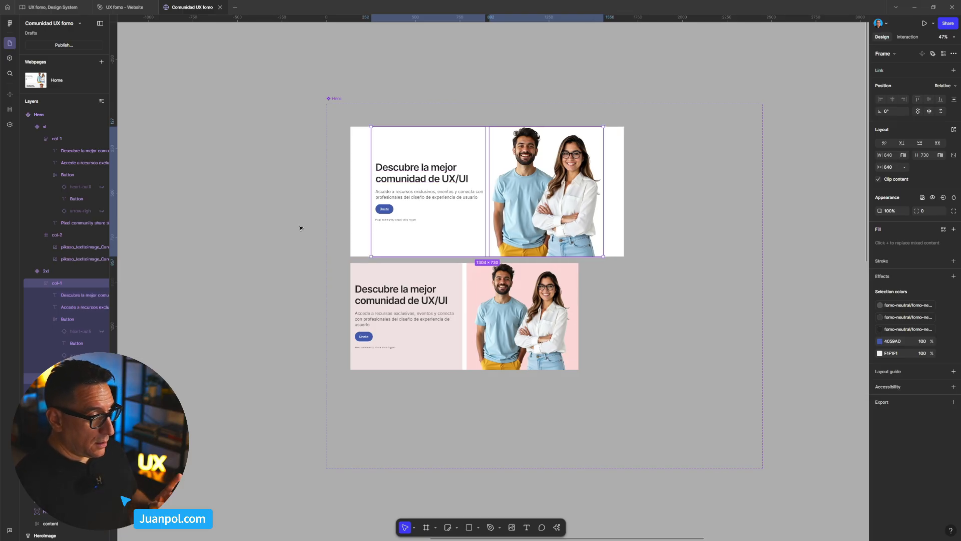
- Preview the Home page at widths of 1816 and 1472 to check the 2xl Hero's width-limited columns against the xl layout
click(302, 189)
scroll(236, 157, down, 5)
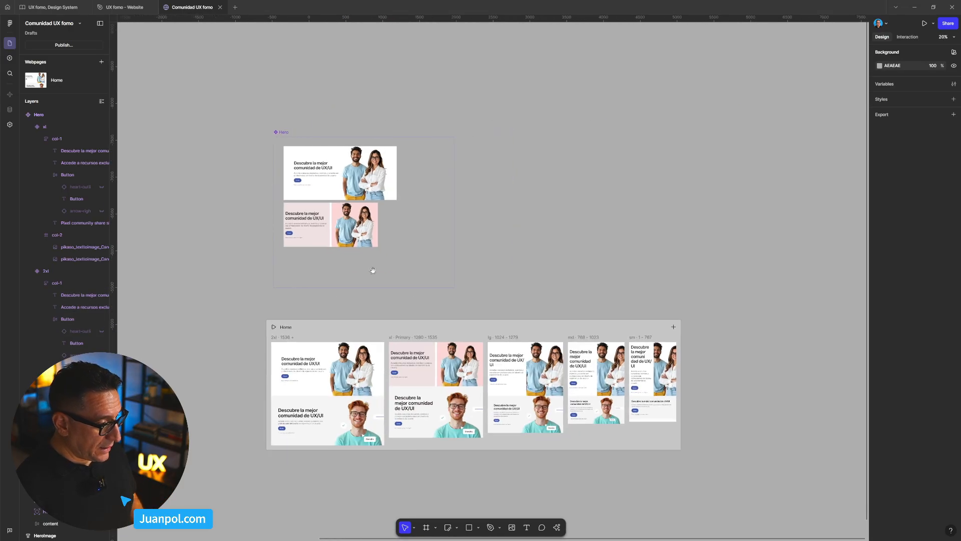
scroll(445, 258, up, 3)
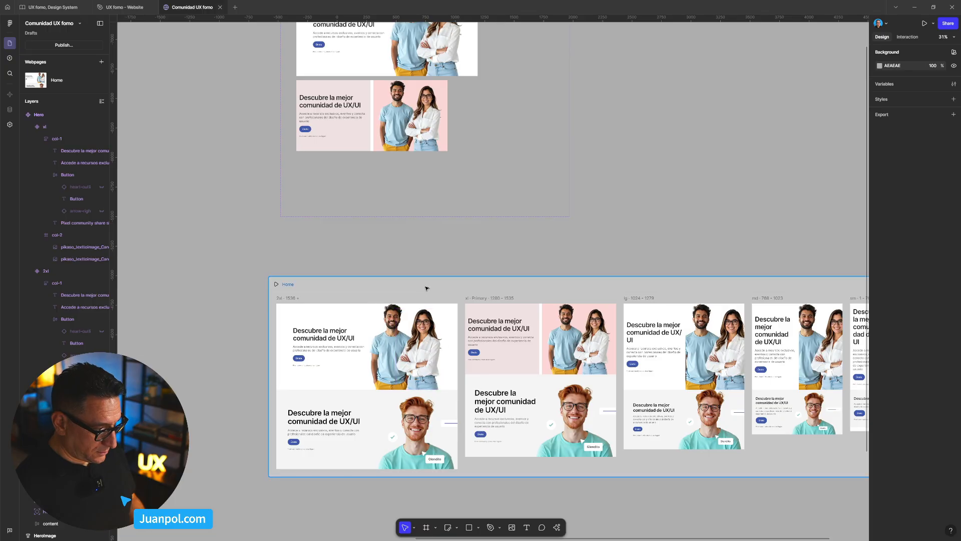
click(426, 288)
key(shift+space)
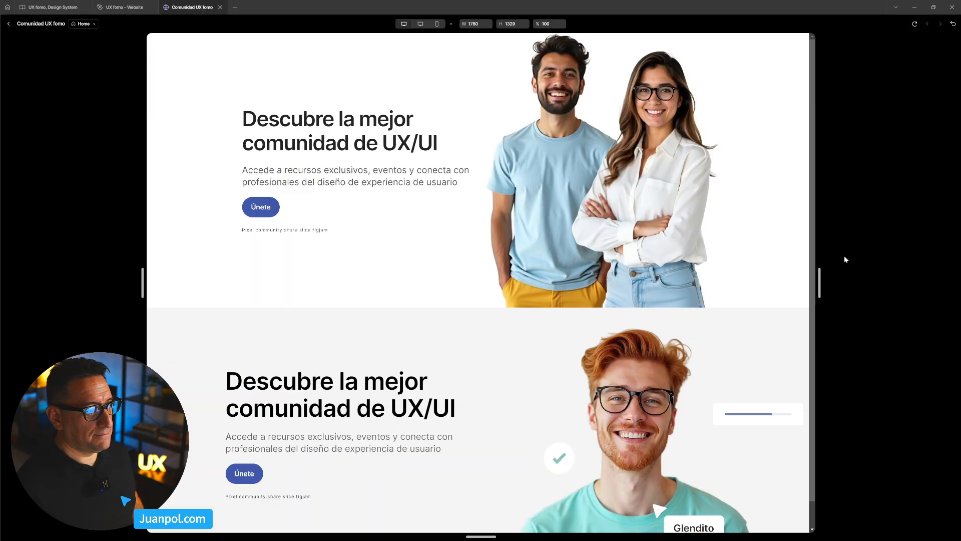
drag(824, 279, 833, 312)
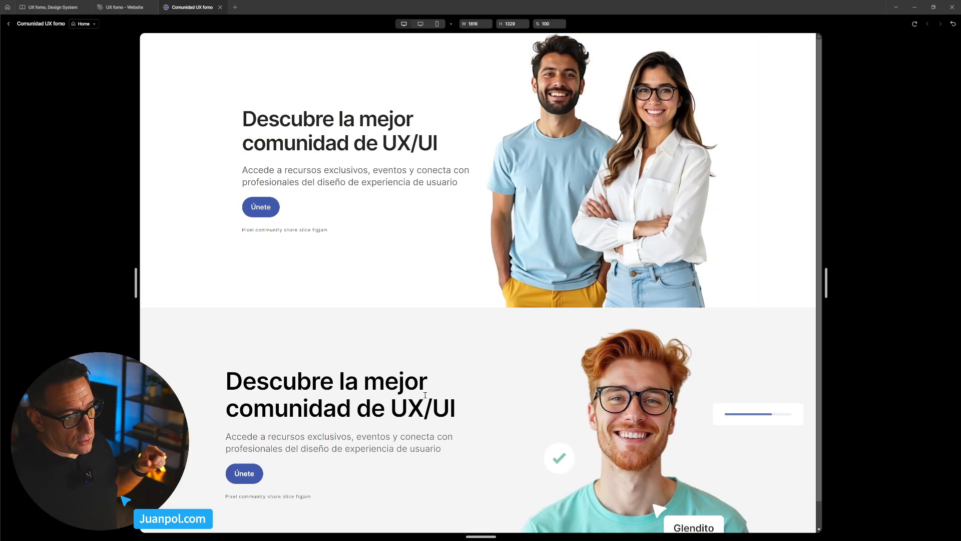
scroll(460, 343, down, 1)
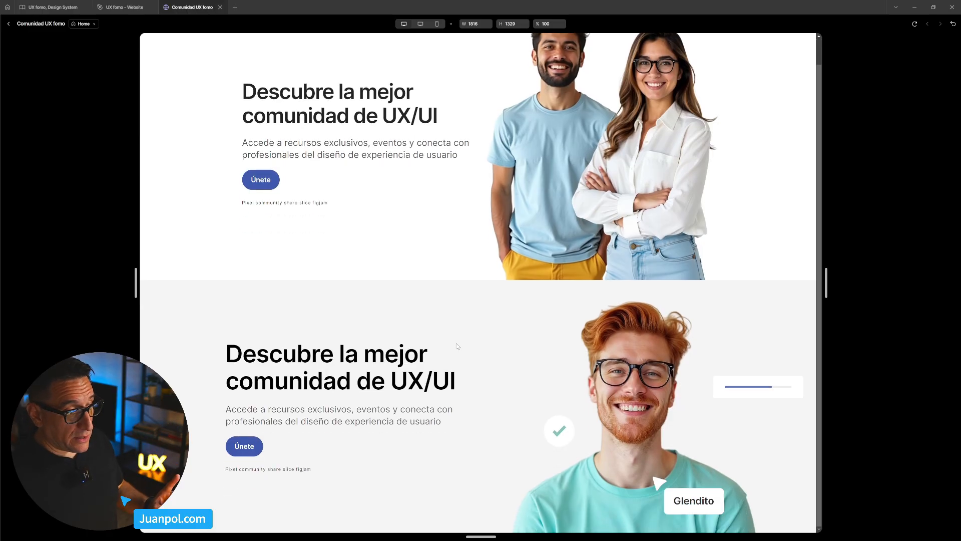
scroll(645, 261, up, 1)
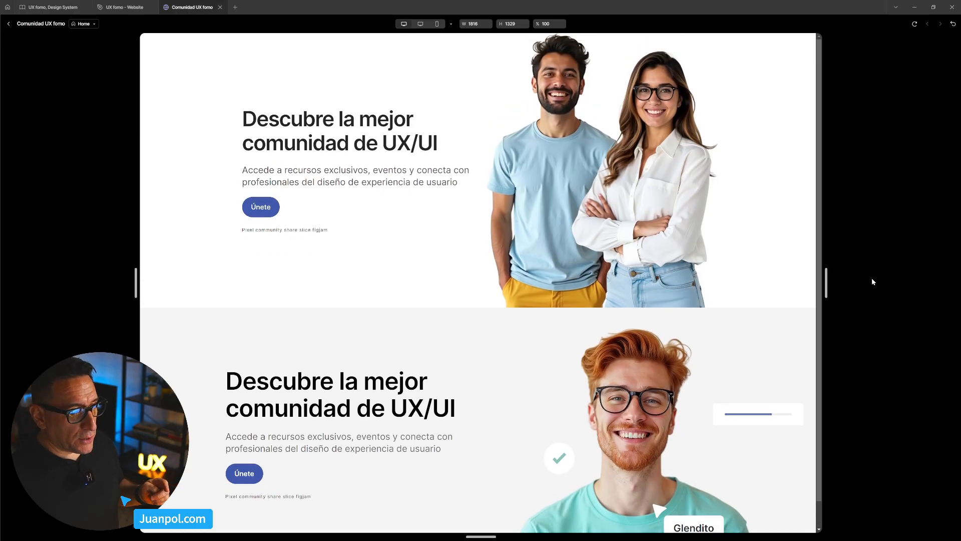
drag(827, 282, 762, 287)
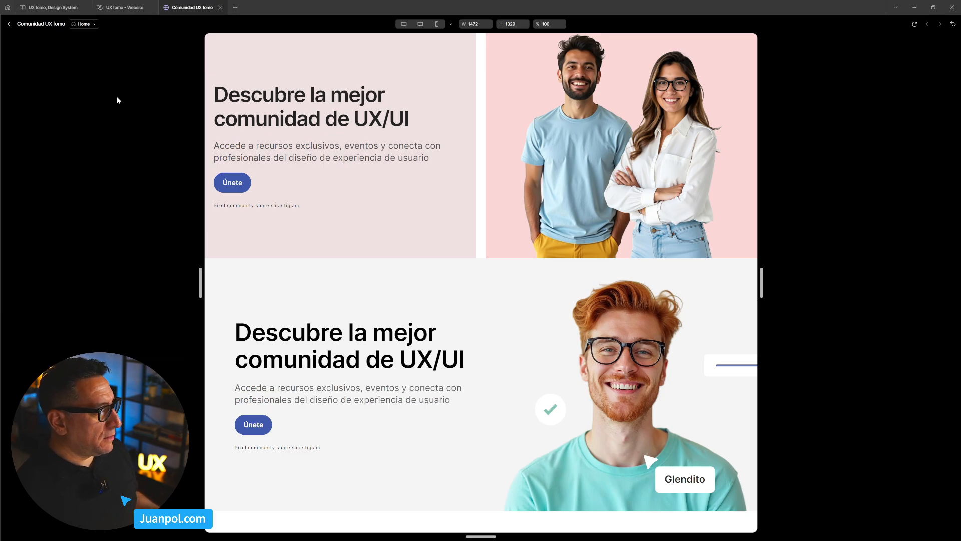
click(8, 24)
- Preview the Home page again, resizing it to 1638, 1592, 1426 and 1498 wide to examine the change between 2xl and xl Heroes
scroll(384, 135, up, 3)
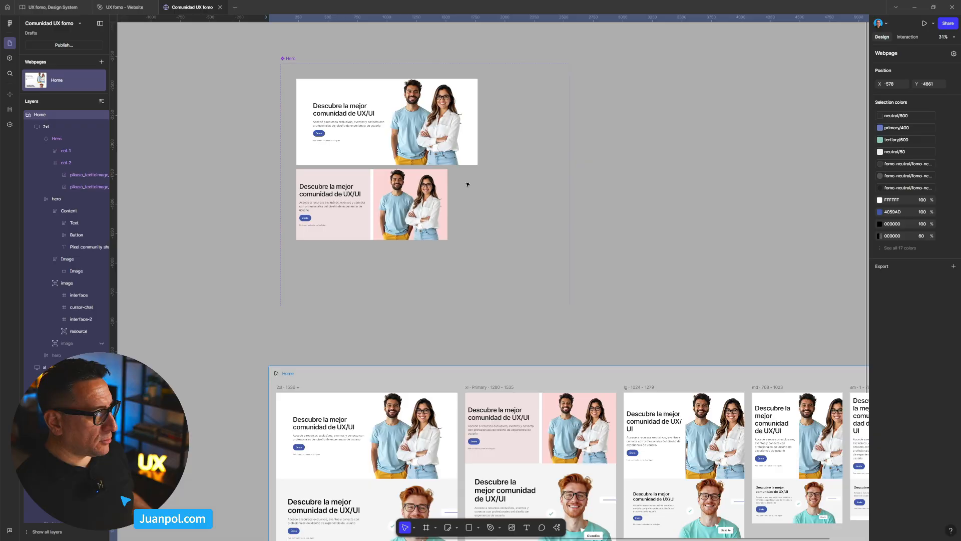
click(384, 136)
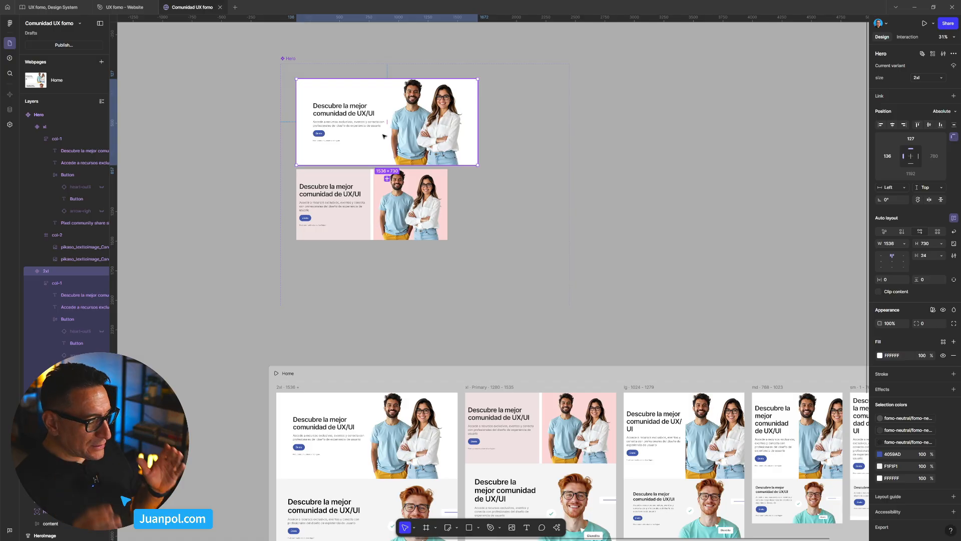
click(439, 386)
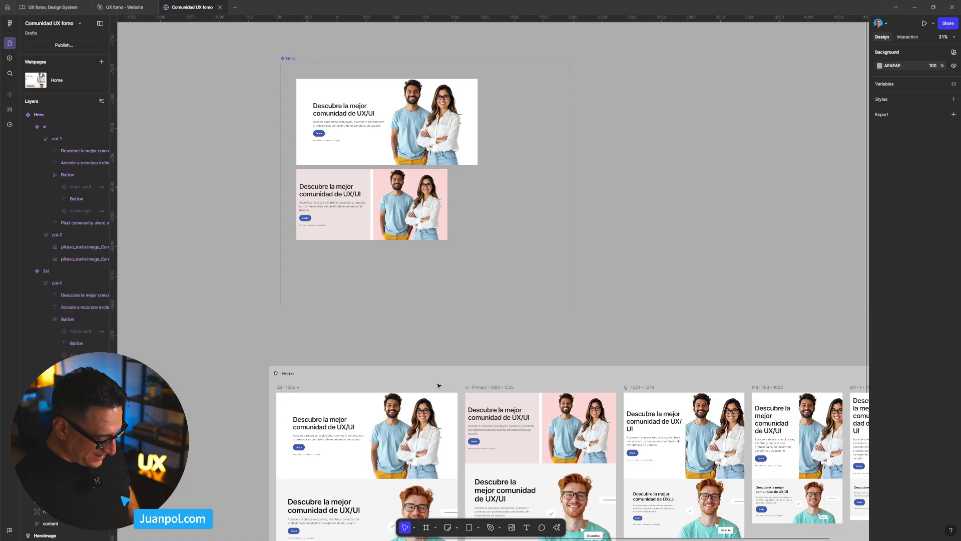
click(439, 379)
key(shift+space)
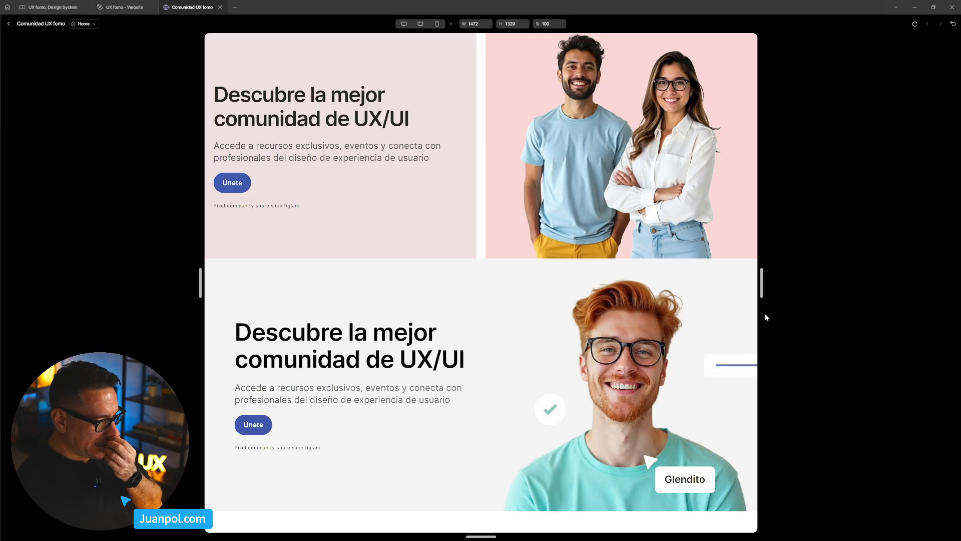
drag(761, 284, 794, 328)
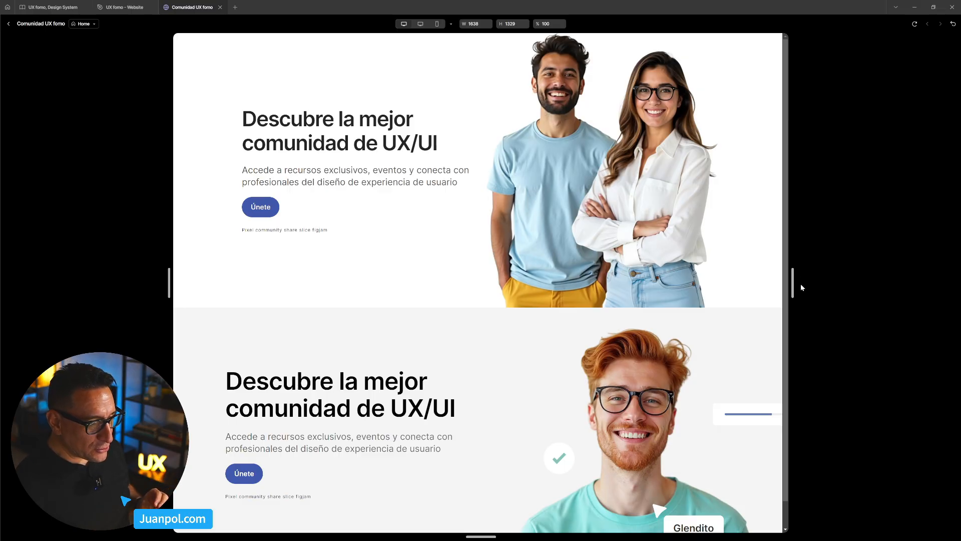
drag(800, 288, 783, 297)
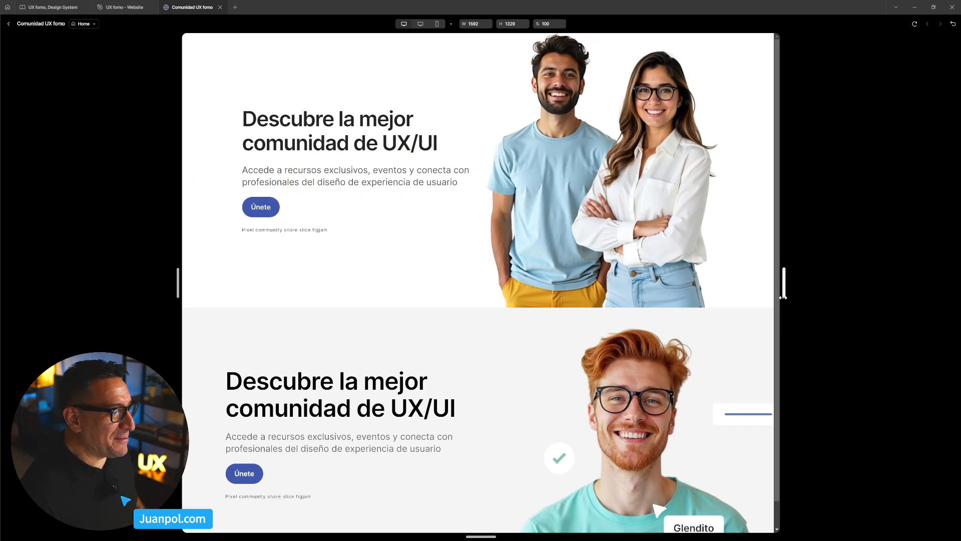
drag(783, 297, 751, 289)
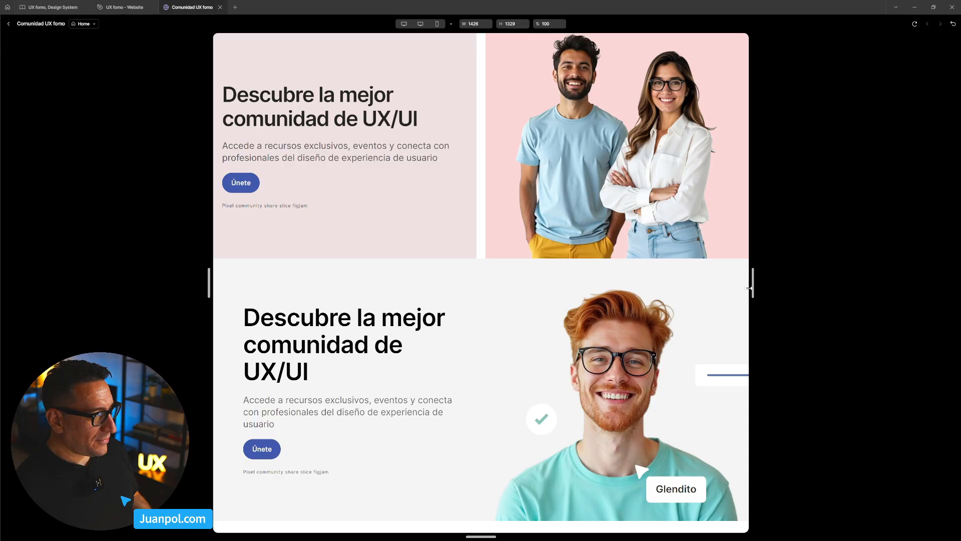
drag(751, 289, 763, 304)
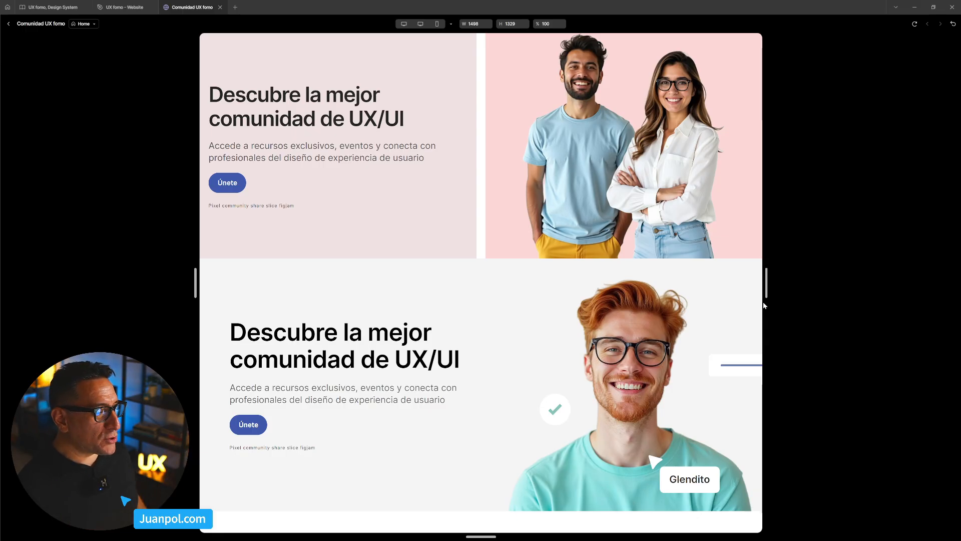
- Resize the Home preview to 1570 and 1446 wide to compare the 2xl and xl Heroes, and return to the canvas
mouse_move(766, 290)
mouse_down()
mouse_move(726, 290)
mouse_move(781, 287)
mouse_up()
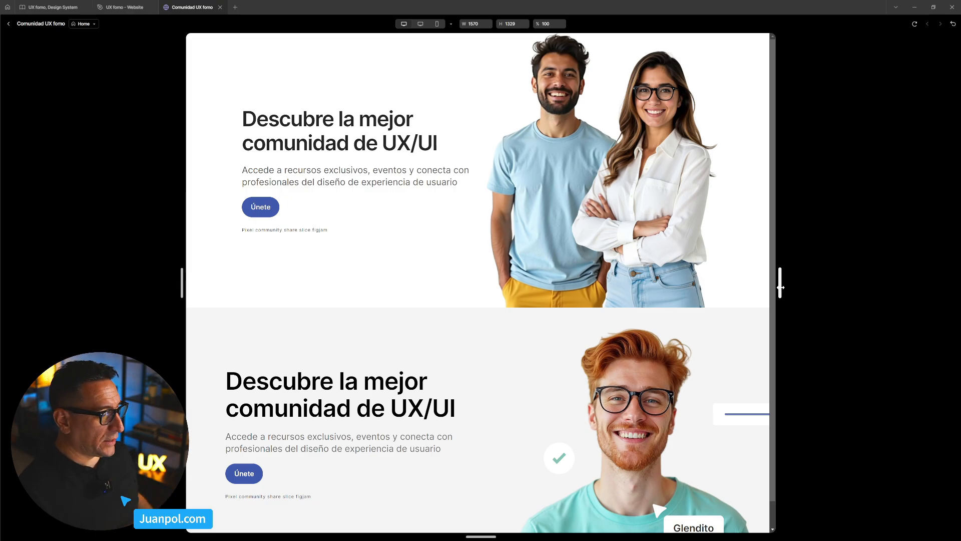
drag(780, 287, 752, 282)
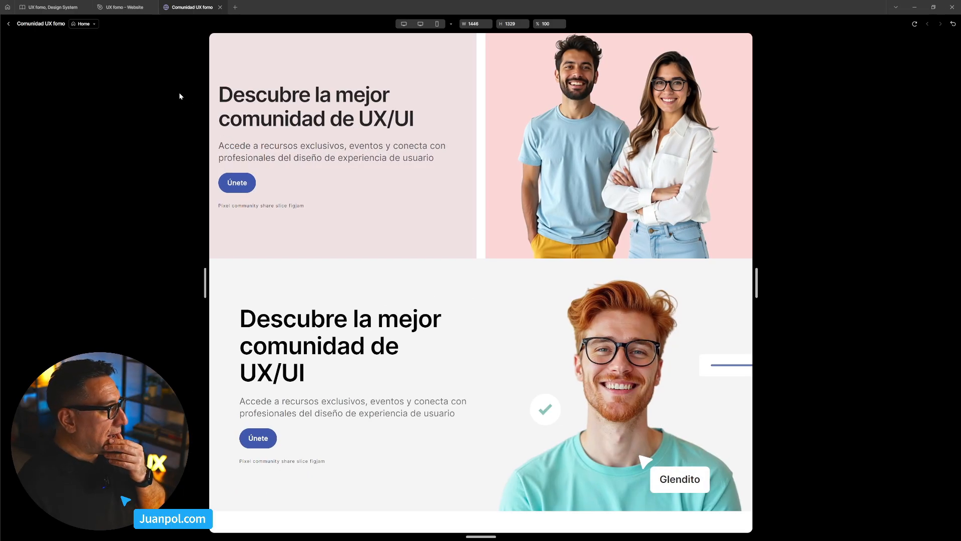
click(8, 24)
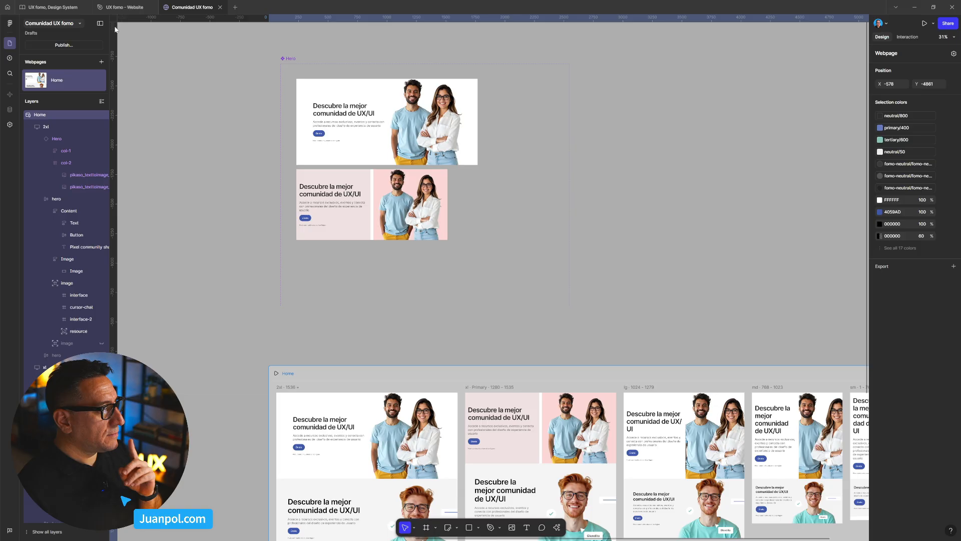
- Remove the maximum width from both the text and photo columns of the 2xl Hero variant
double_click(358, 146)
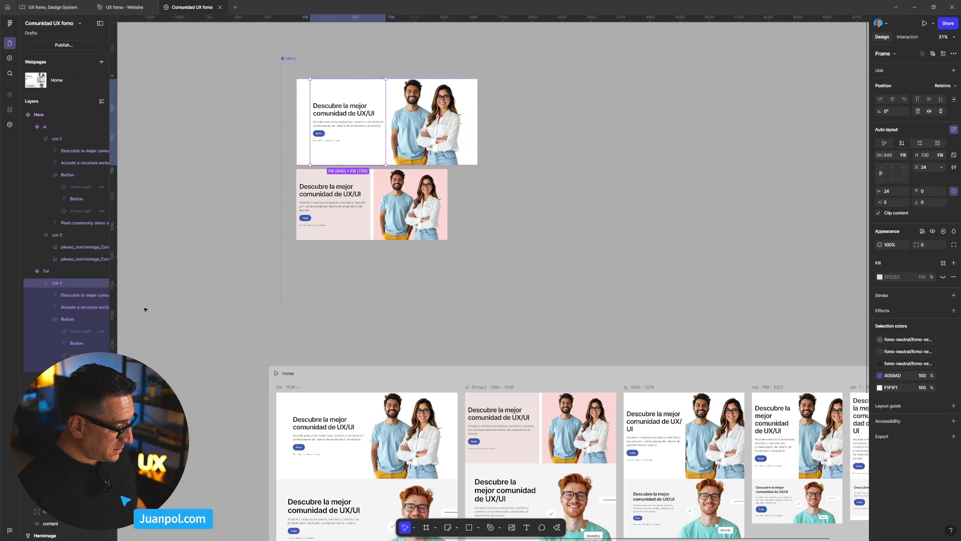
shift+click(393, 160)
click(905, 155)
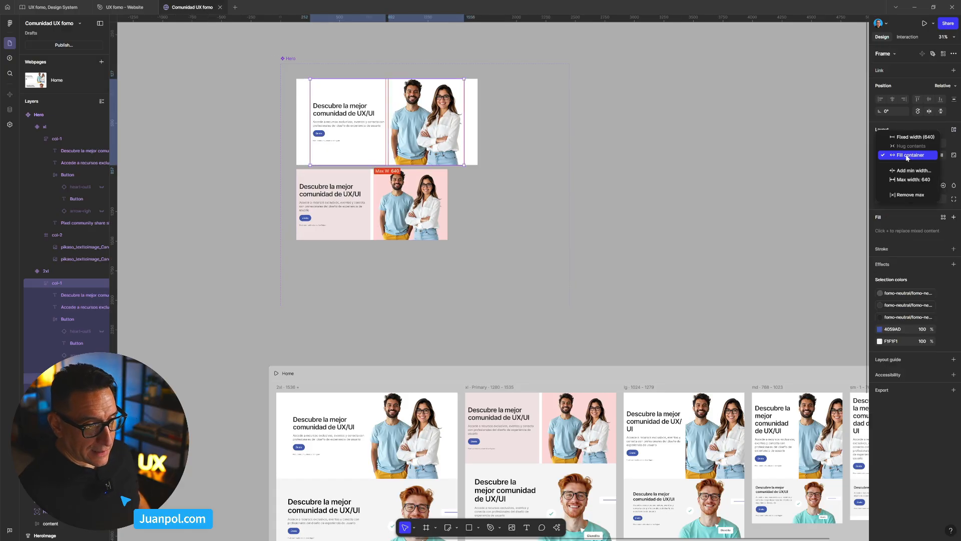
click(917, 193)
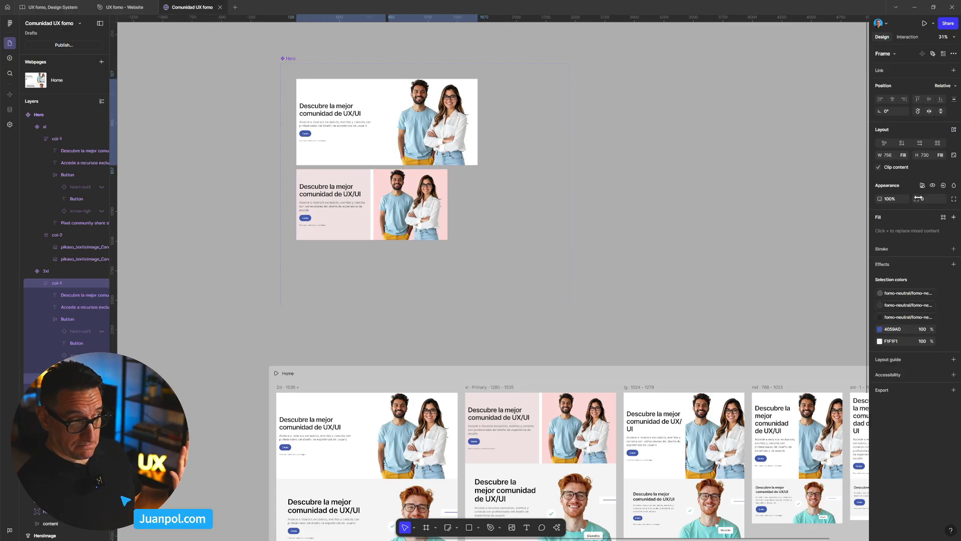
- Limit the whole 2xl Hero variant to a maximum width of 1536
click(750, 174)
click(384, 114)
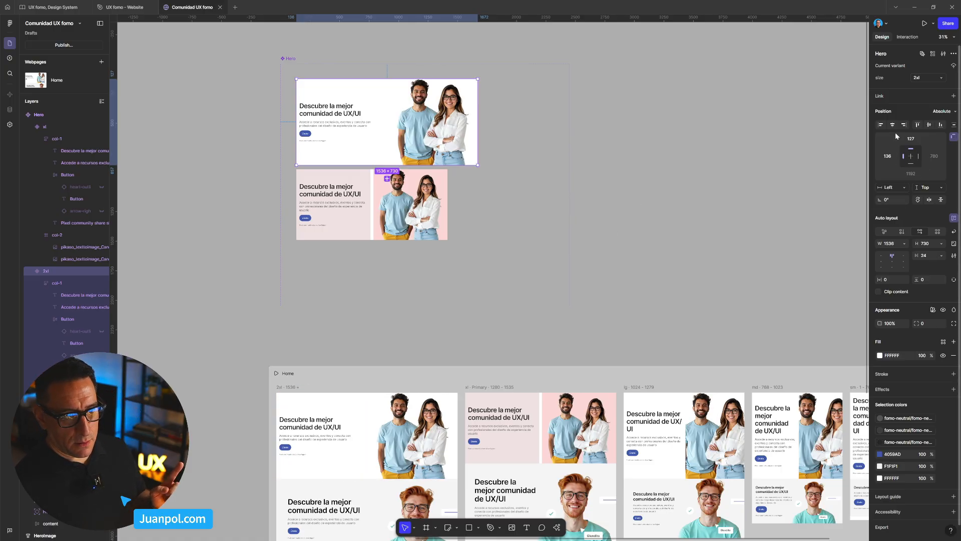
click(905, 243)
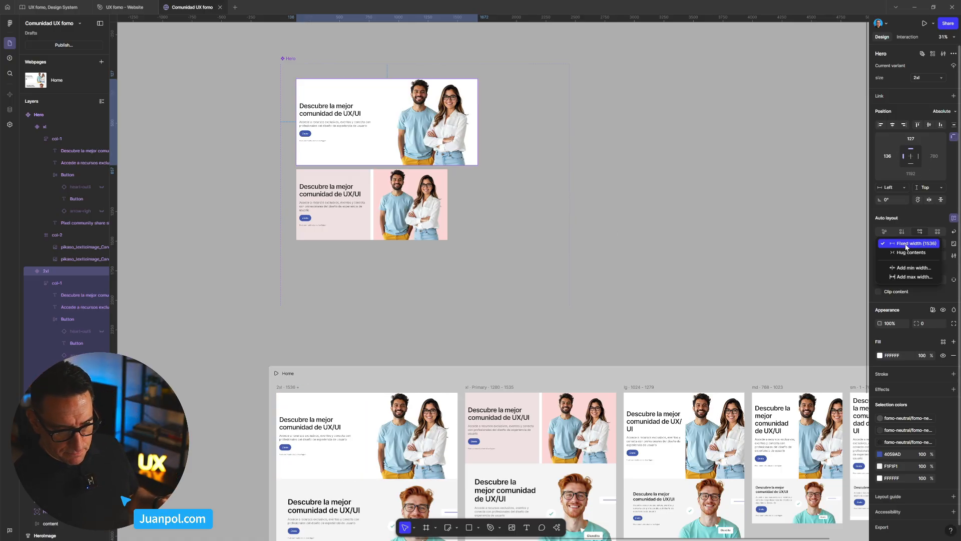
click(926, 276)
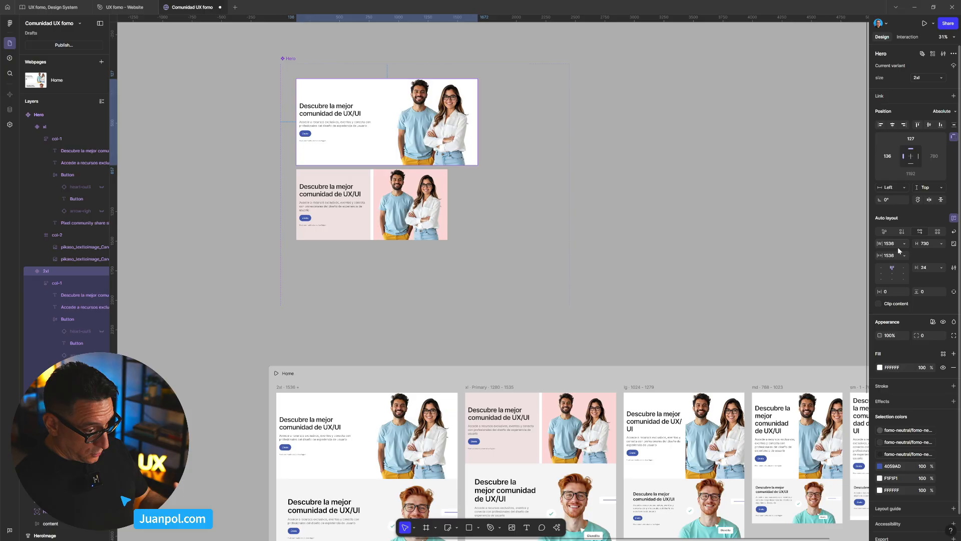
- Preview the Home page at 1820 wide to check how the width-limited 2xl Hero is placed
click(508, 372)
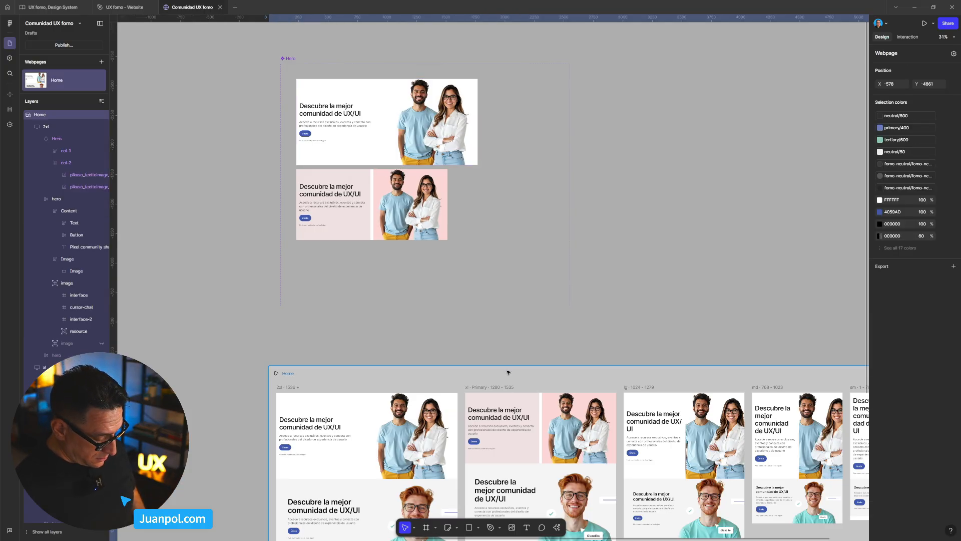
key(shift+space)
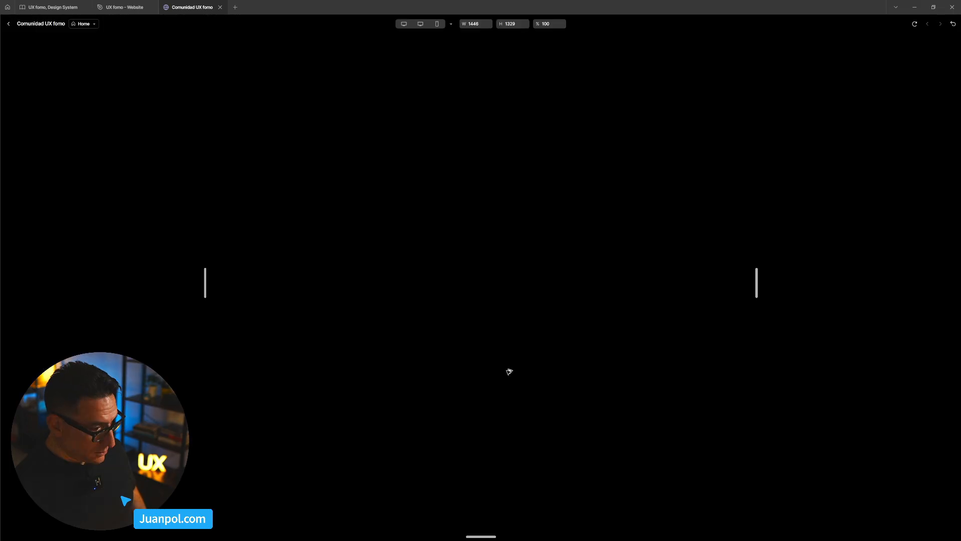
drag(759, 281, 827, 284)
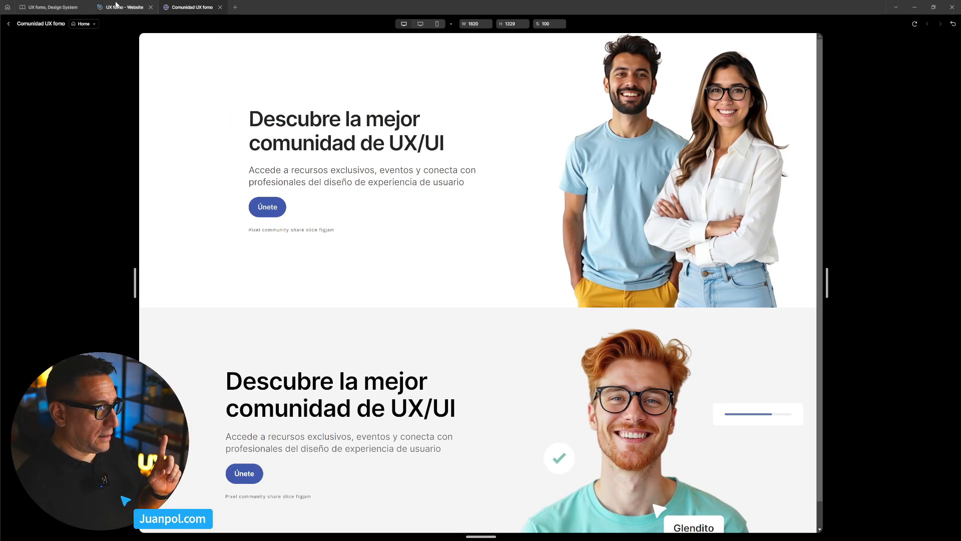
click(8, 24)
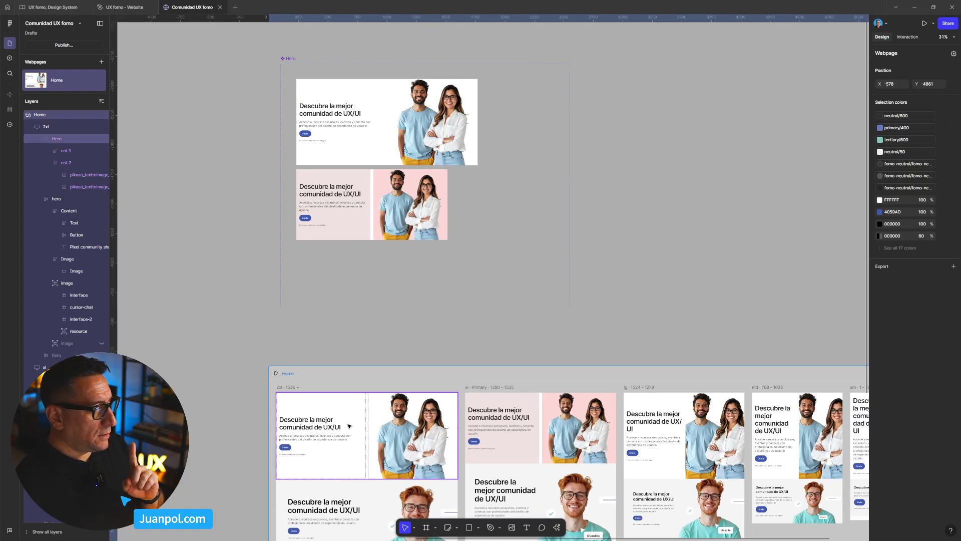
- Inspect the layout settings of the 2xl Home breakpoint and 2xl Hero variant, and preview the Home page at 1728 wide
click(296, 387)
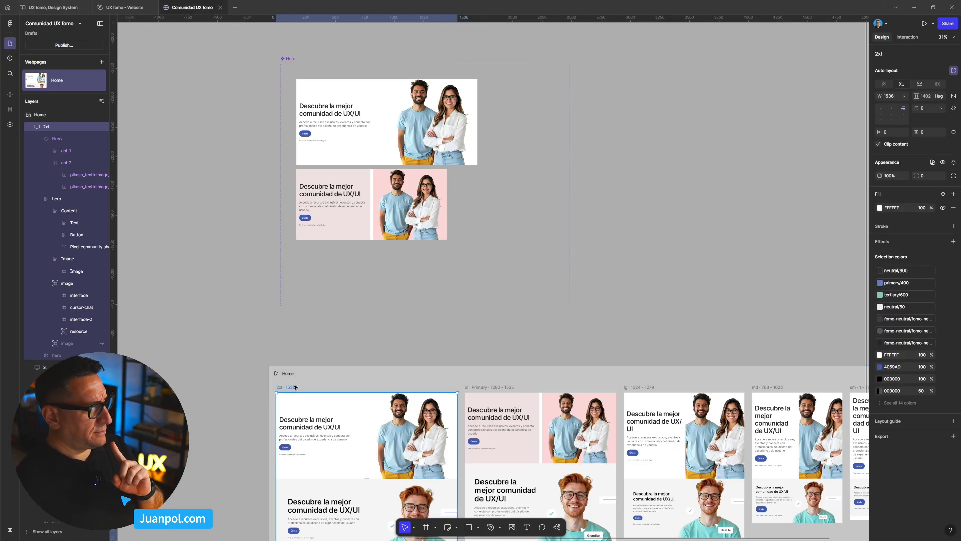
scroll(299, 385, down, 1)
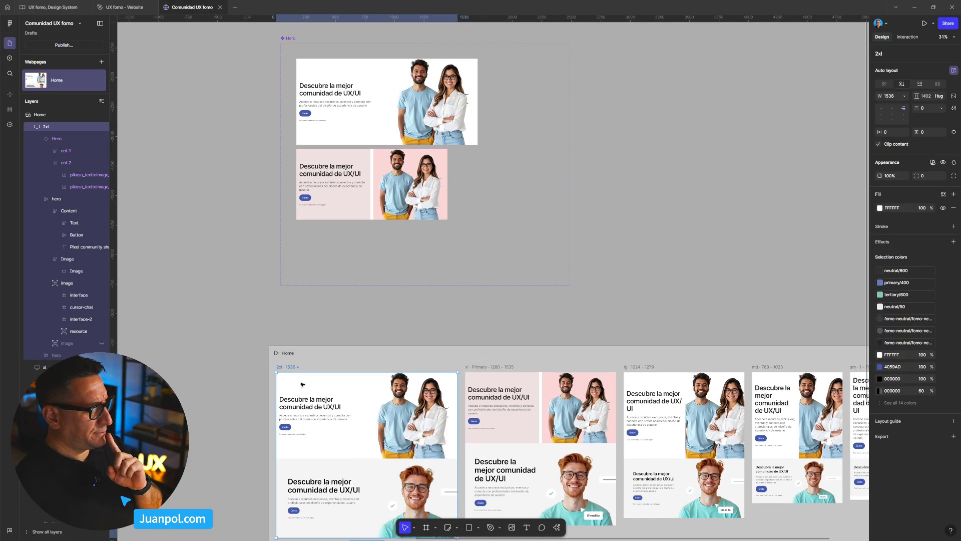
click(367, 139)
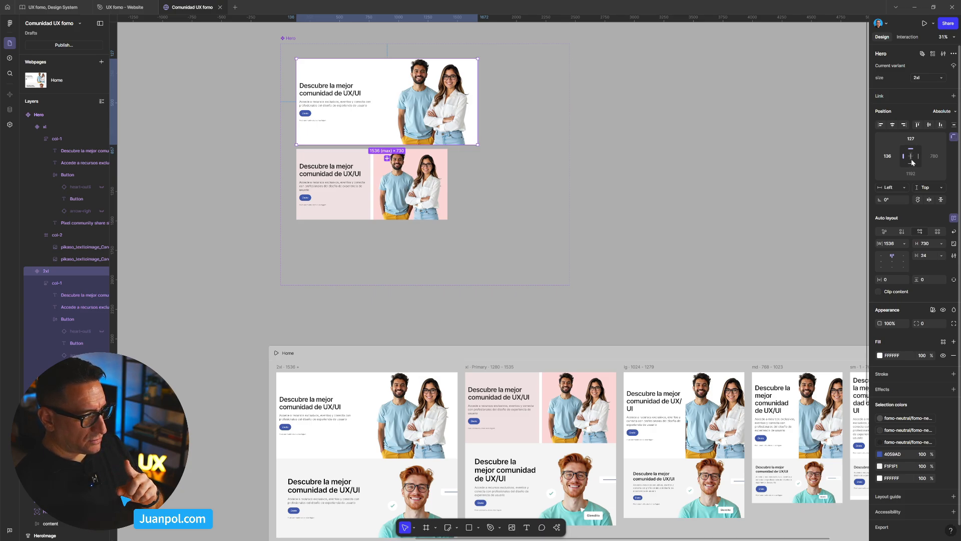
click(321, 360)
key(ctrl+p)
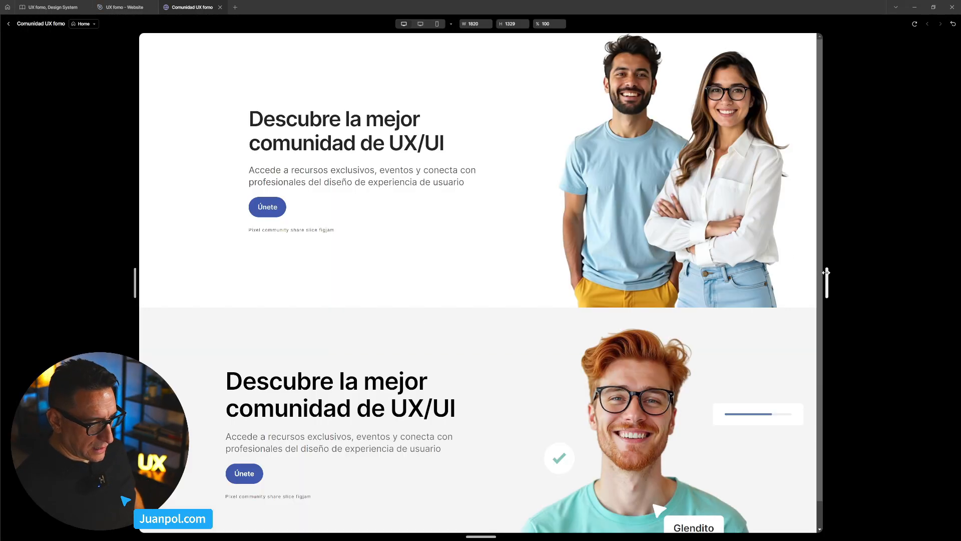
drag(913, 274, 809, 283)
click(915, 23)
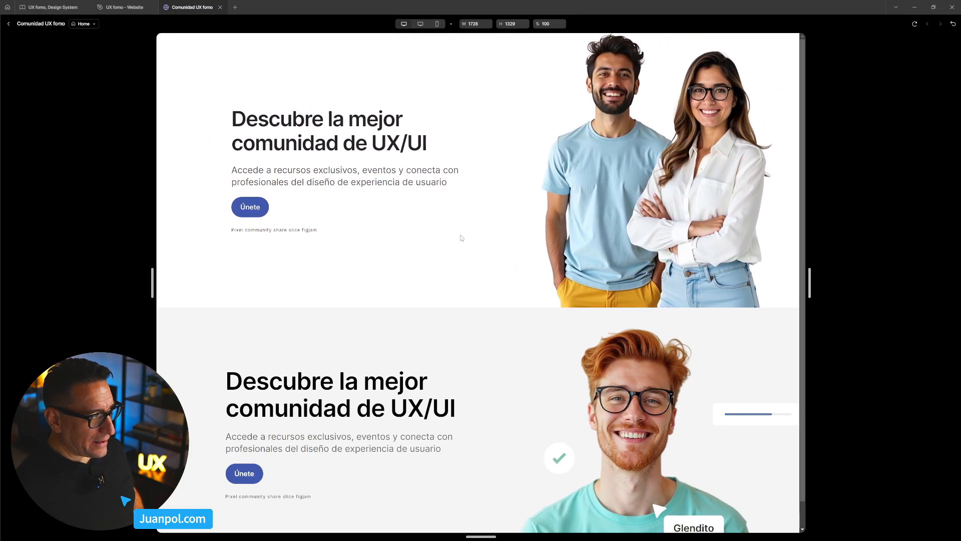
click(9, 23)
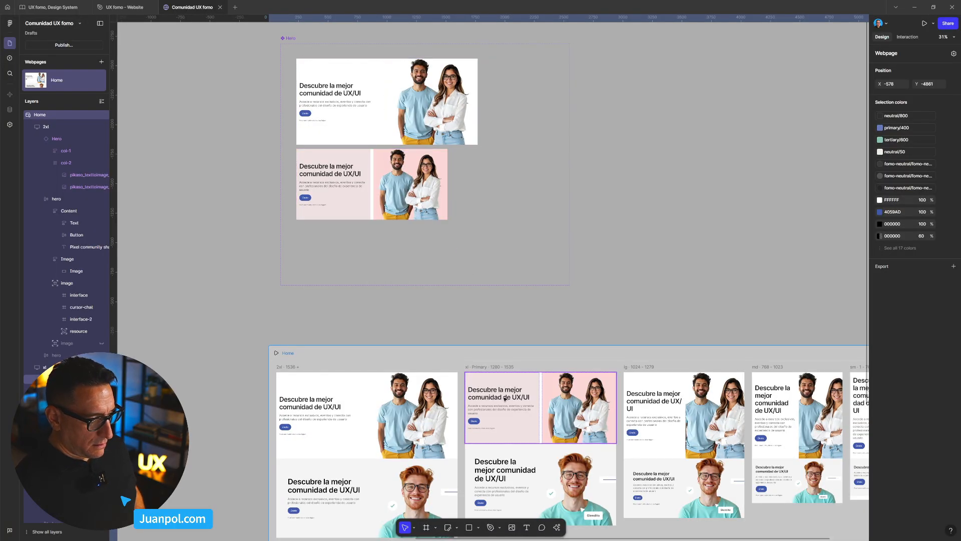
- Align the contents of the 2xl Home breakpoint to the top centre and check the page preview at 1720 wide
click(287, 368)
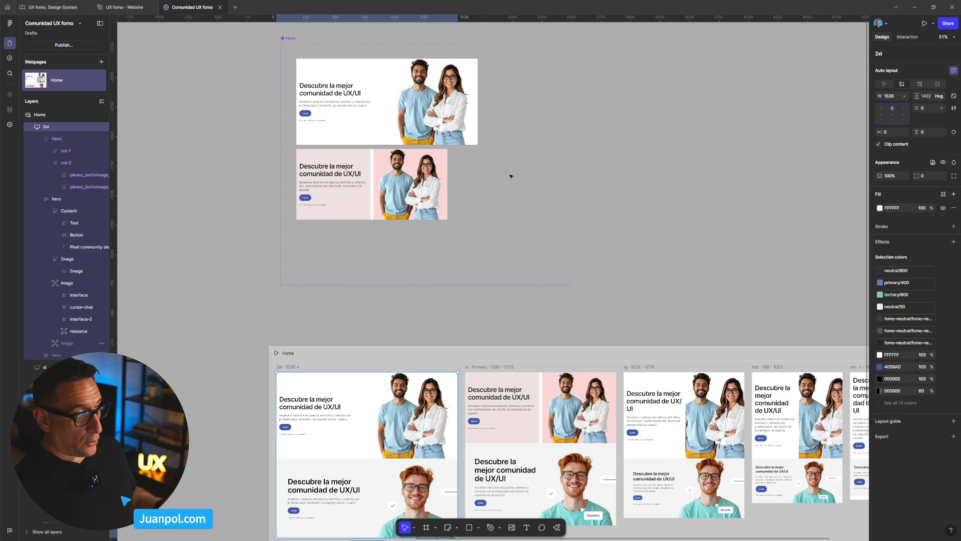
click(331, 364)
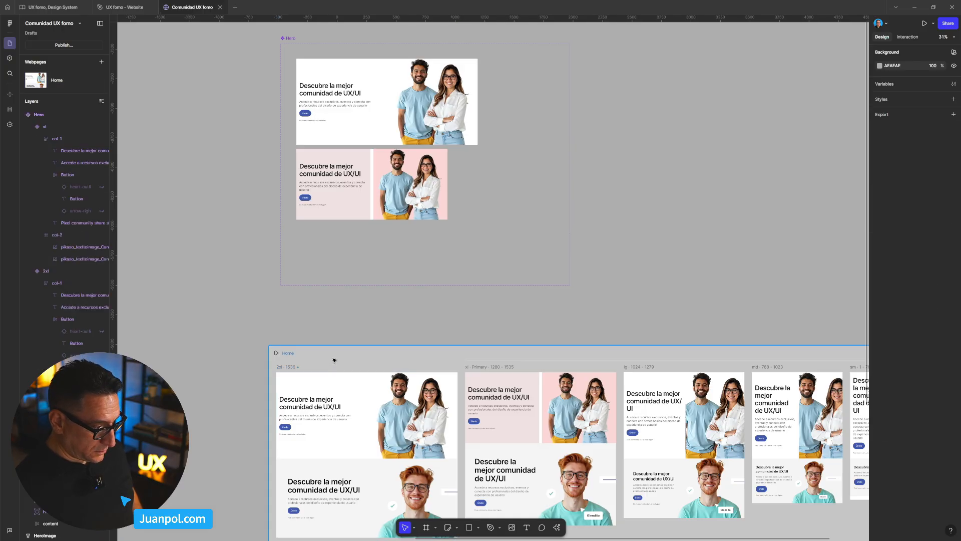
click(335, 360)
key(shift+space)
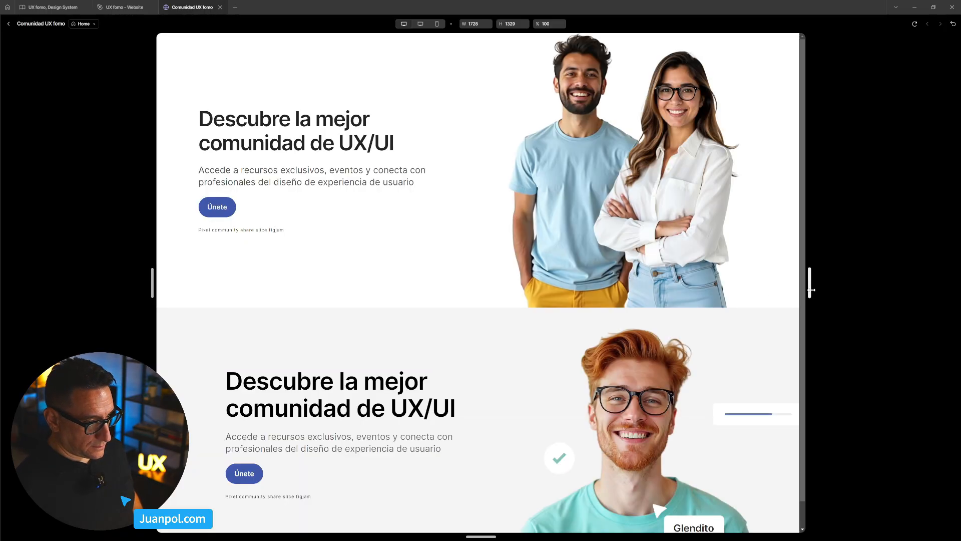
drag(809, 283, 812, 328)
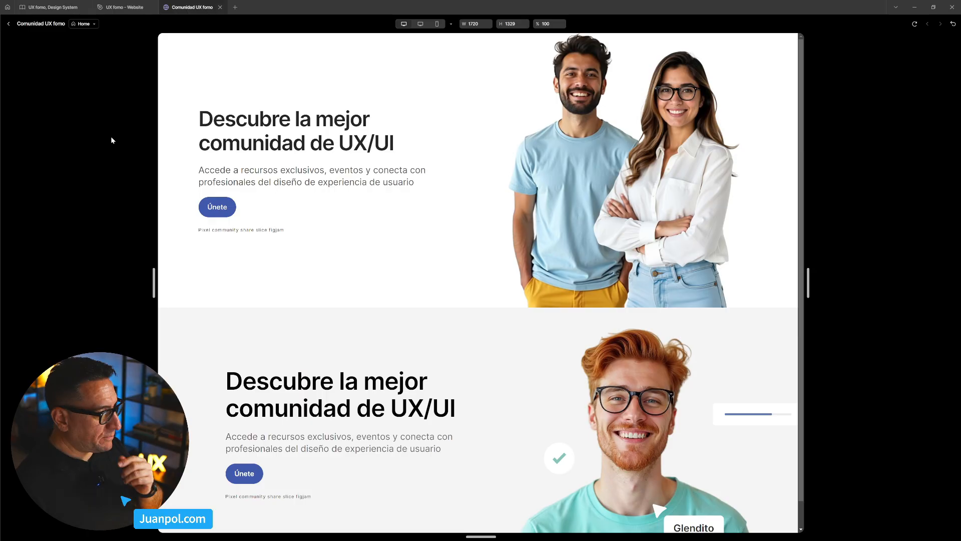
click(119, 5)
click(192, 7)
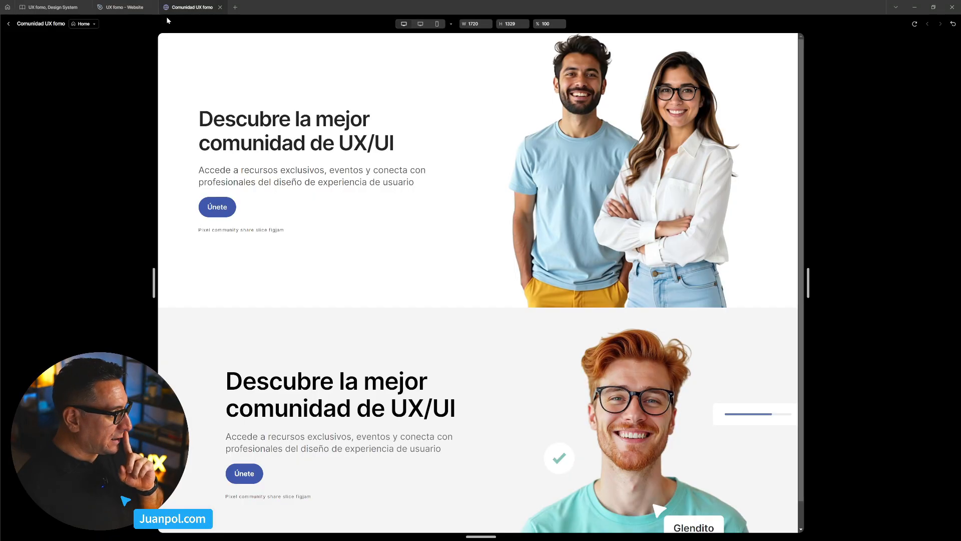
click(7, 22)
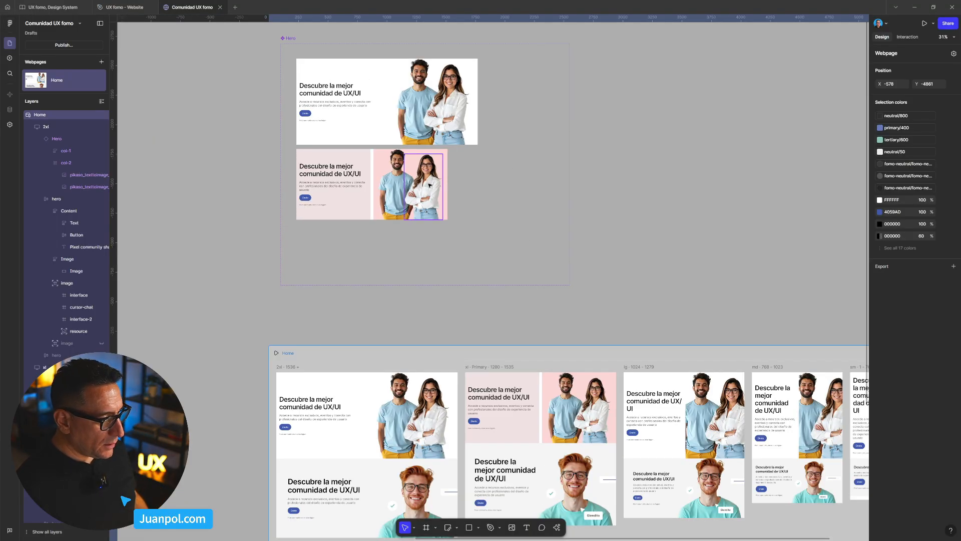
- Place a copy of the col-1 text column from the HeroImage designs beside the Hero component's variants as a typography reference
scroll(430, 185, down, 1)
drag(458, 174, 493, 229)
scroll(476, 181, up, 3)
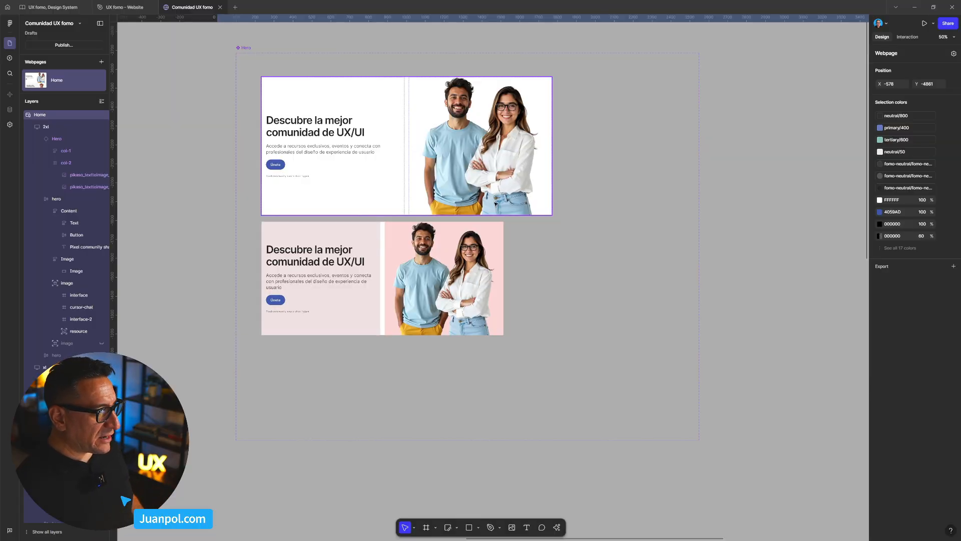
drag(464, 233, 511, 269)
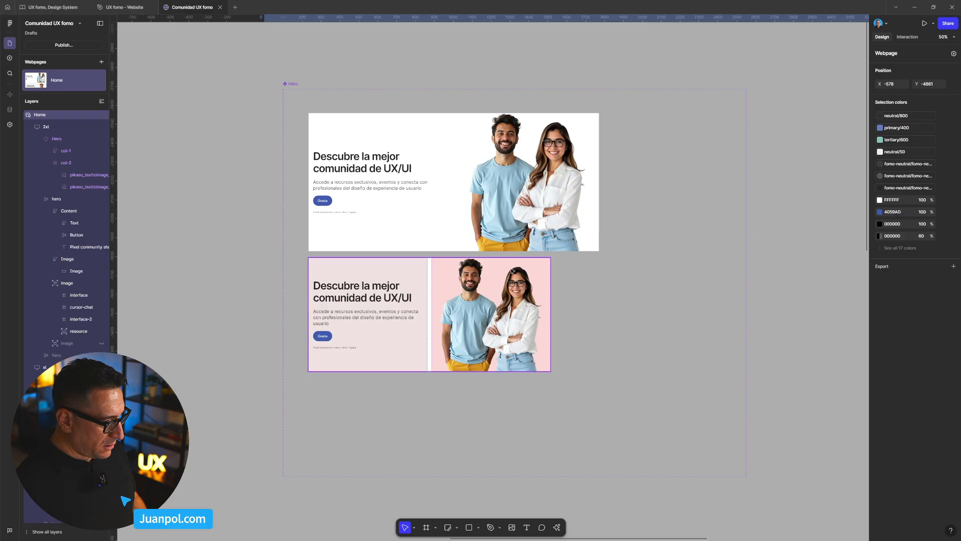
scroll(349, 283, down, 5)
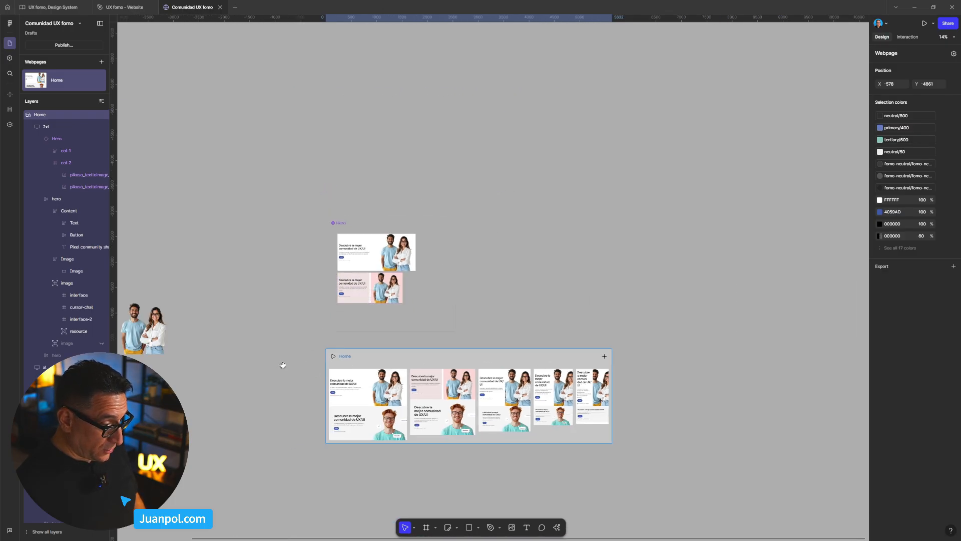
drag(186, 395, 328, 306)
drag(279, 345, 458, 313)
scroll(380, 249, up, 3)
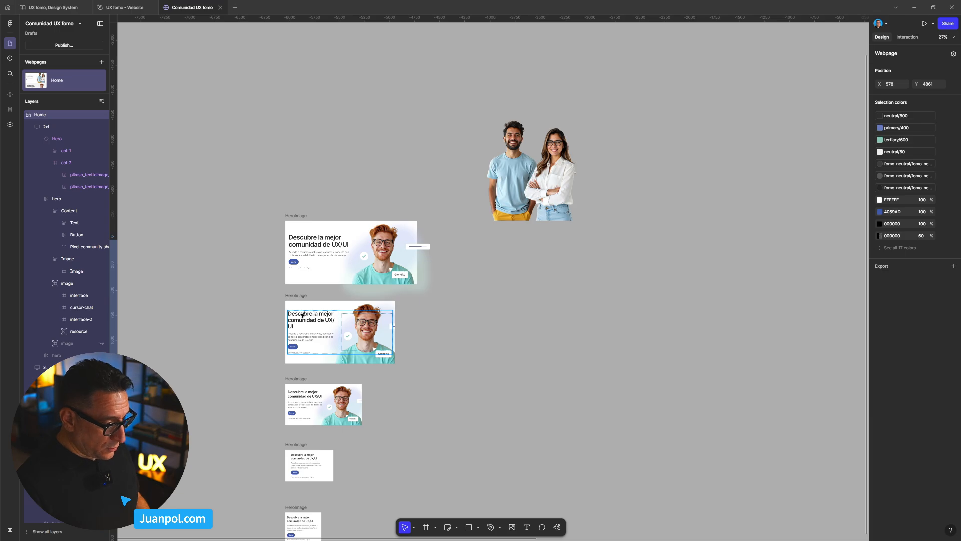
scroll(303, 316, up, 2)
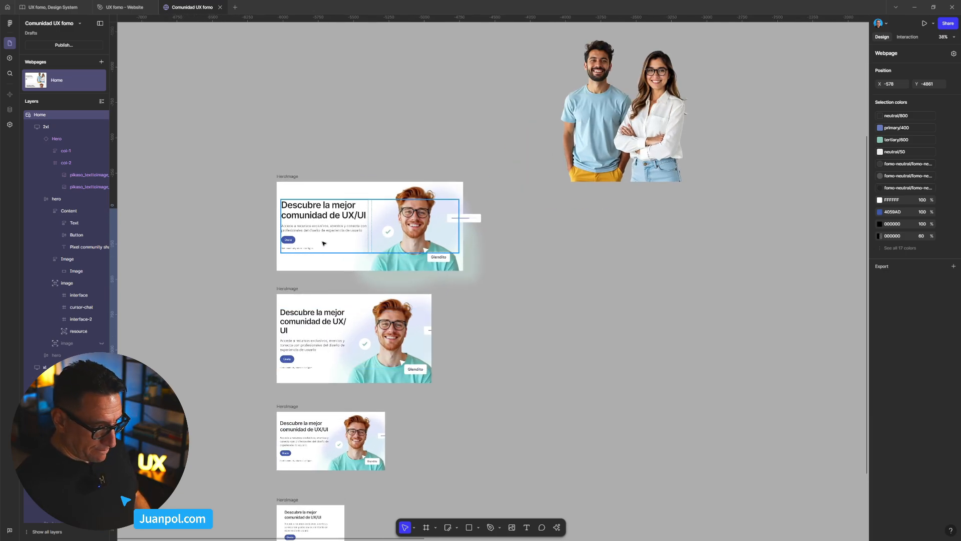
click(311, 222)
drag(311, 222, 384, 372)
drag(335, 298, 545, 94)
scroll(590, 147, up, 5)
drag(596, 150, 391, 209)
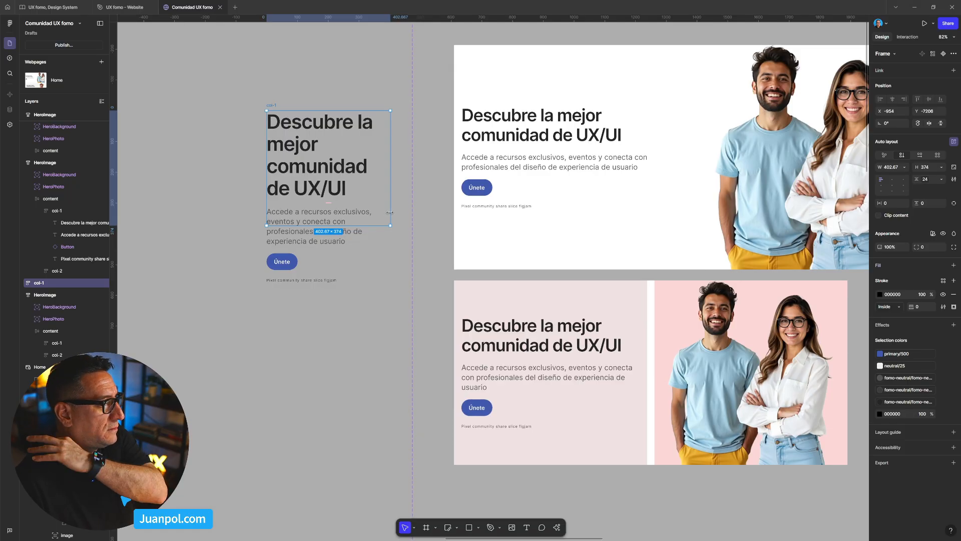
- Check the reference headline's typography, and set the 2xl Hero headline to font size 64 with line height 32
click(349, 132)
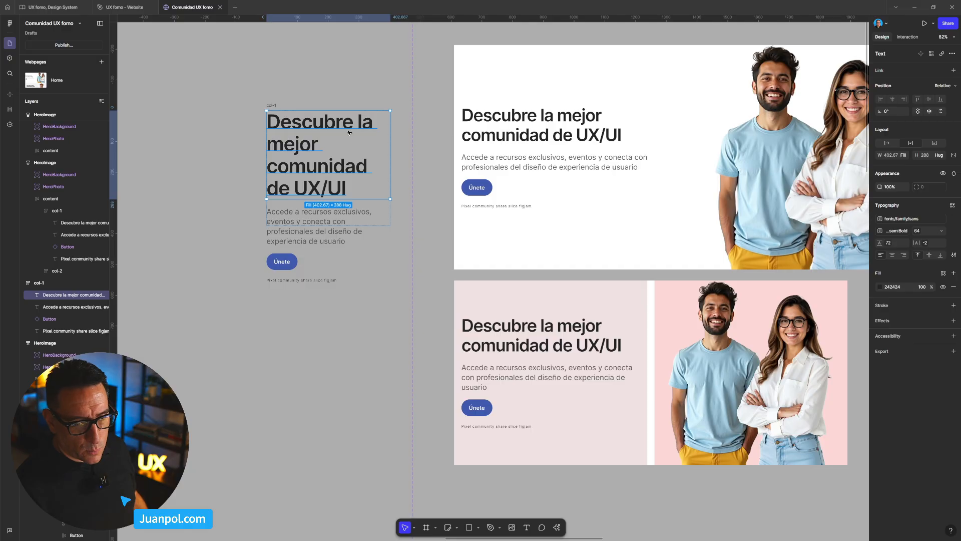
click(541, 125)
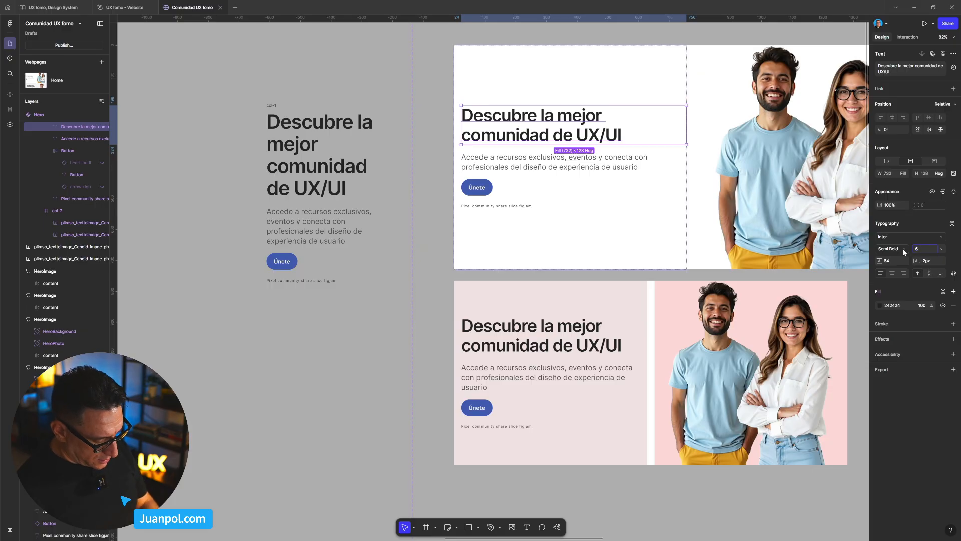
key(Tab)
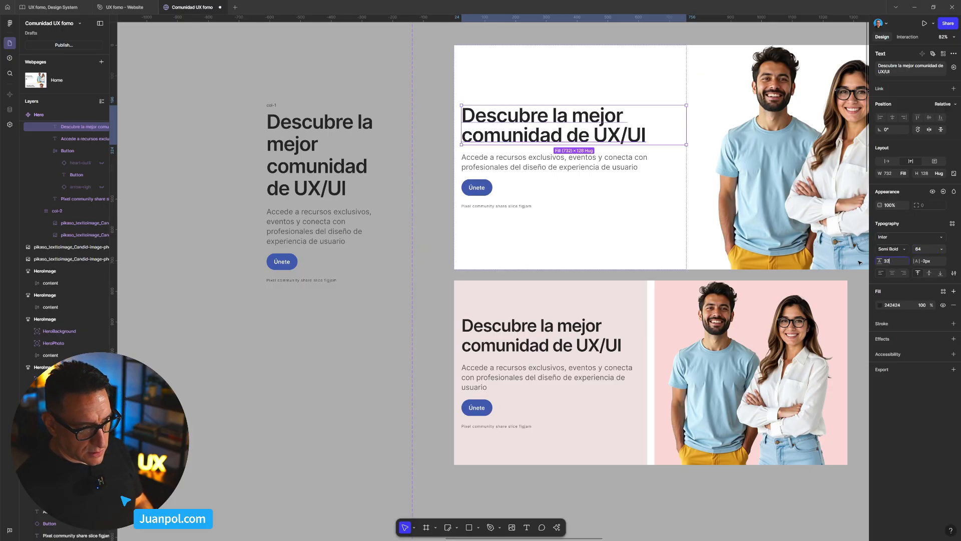
text(32)
key(Return)
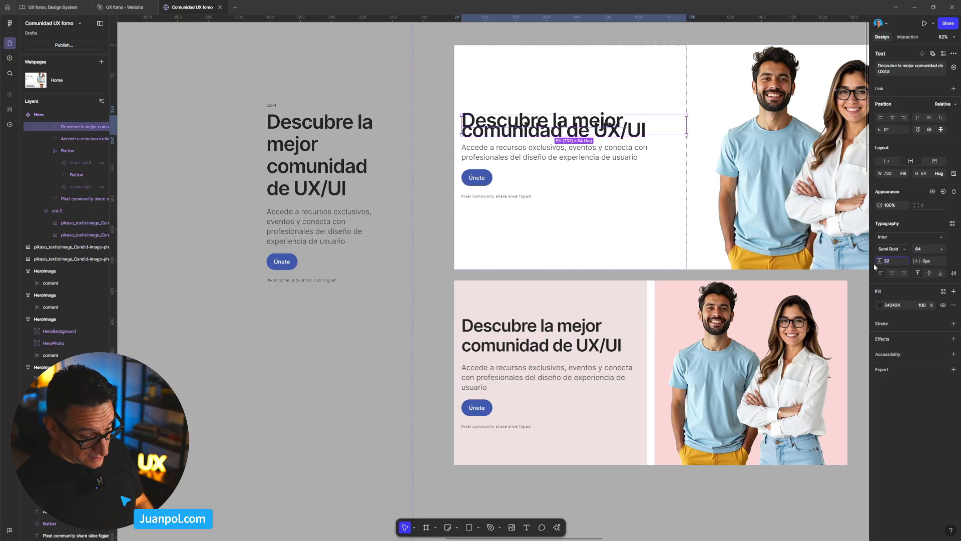
- Set the line height of the 2xl Hero variant's headline to 72
text(72)
key(Return)
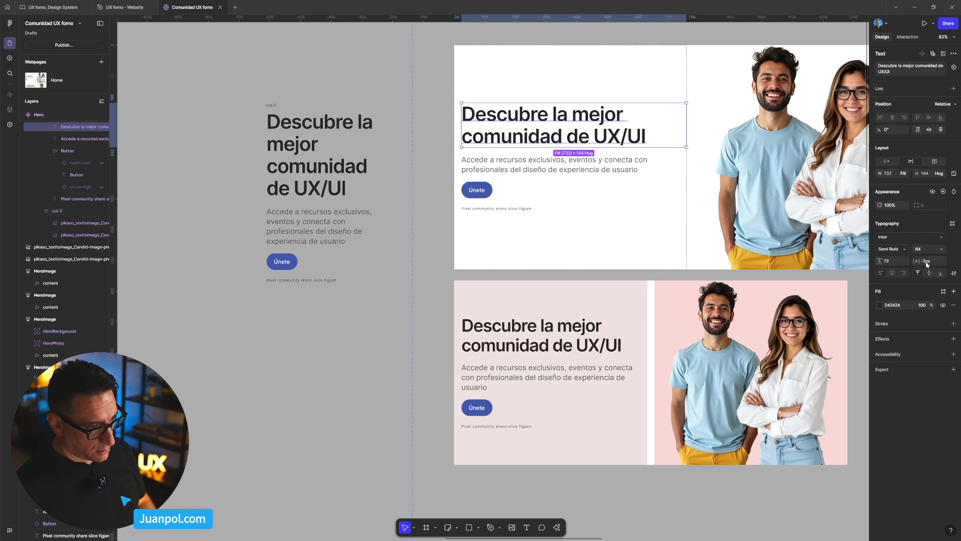
- Compare the Hero variants' paragraph and button typography with the col-1 reference column, and delete that reference column
click(303, 222)
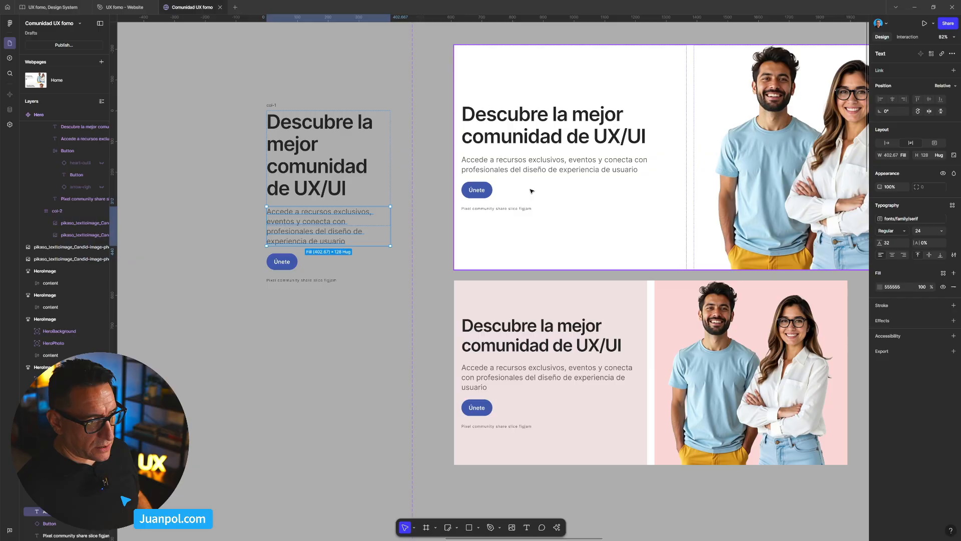
click(538, 172)
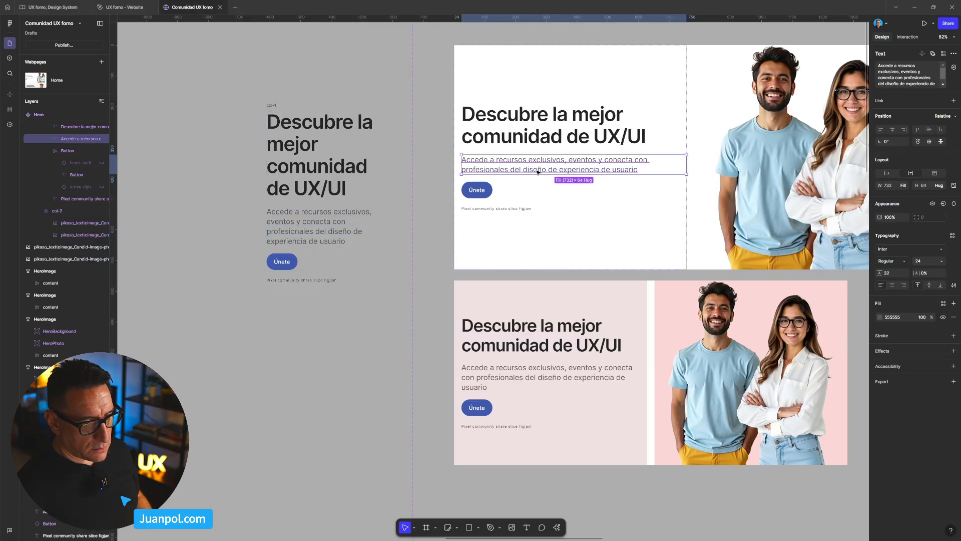
click(287, 267)
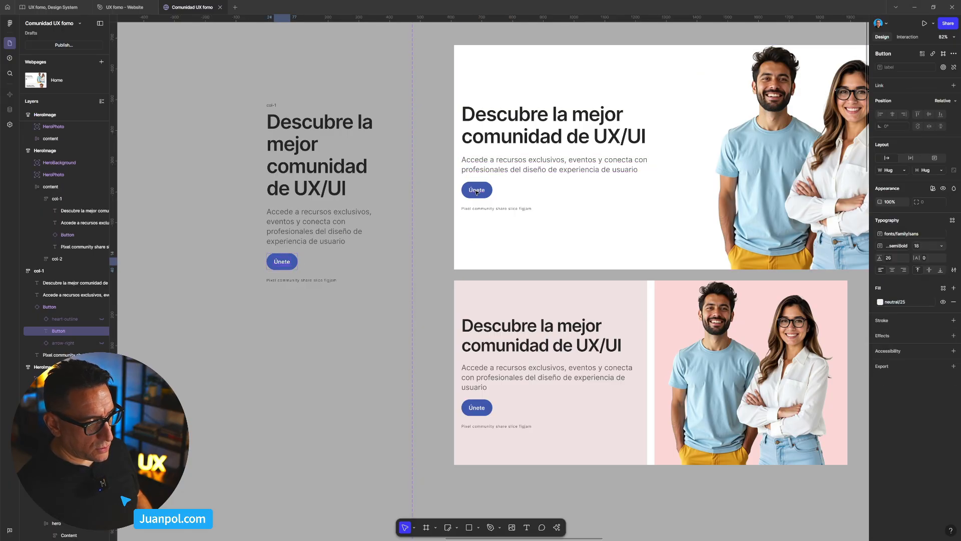
click(482, 410)
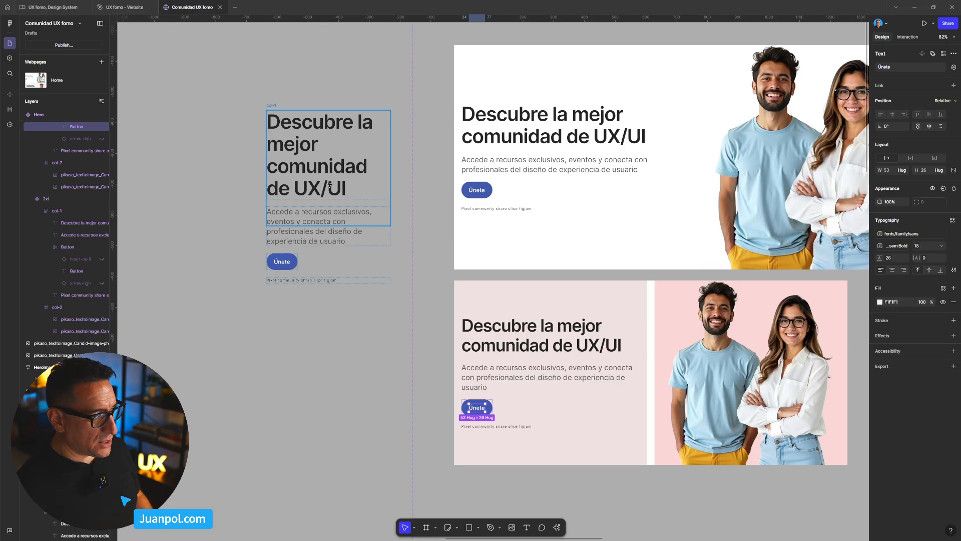
click(272, 108)
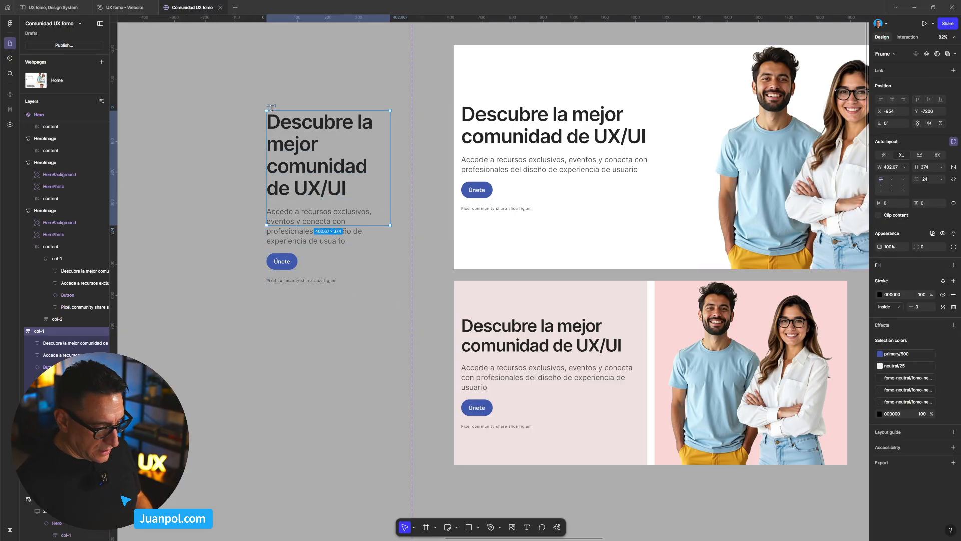
key(Delete)
- Preview the Home page, narrow the preview to about 1598 wide, and return to the canvas
scroll(265, 225, down, 5)
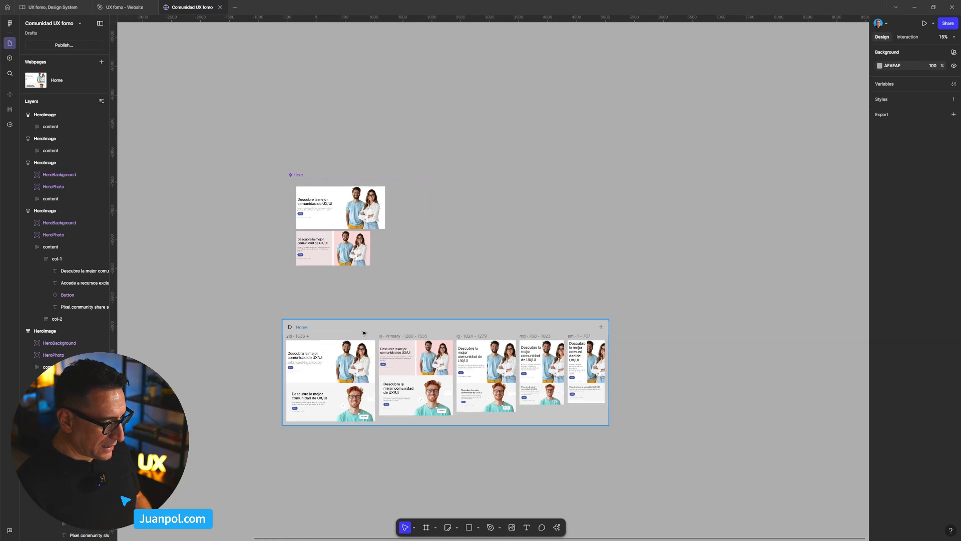
key(shift+space)
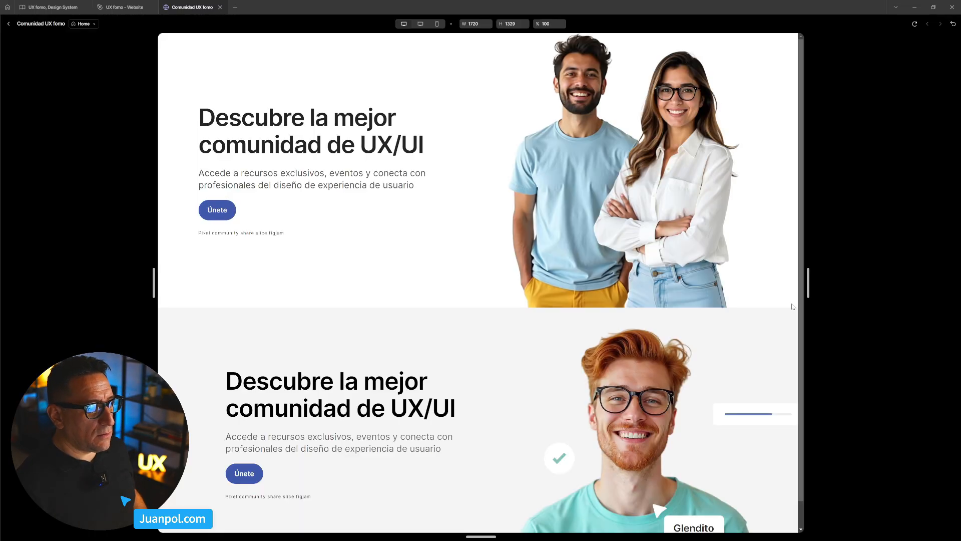
drag(807, 292, 784, 291)
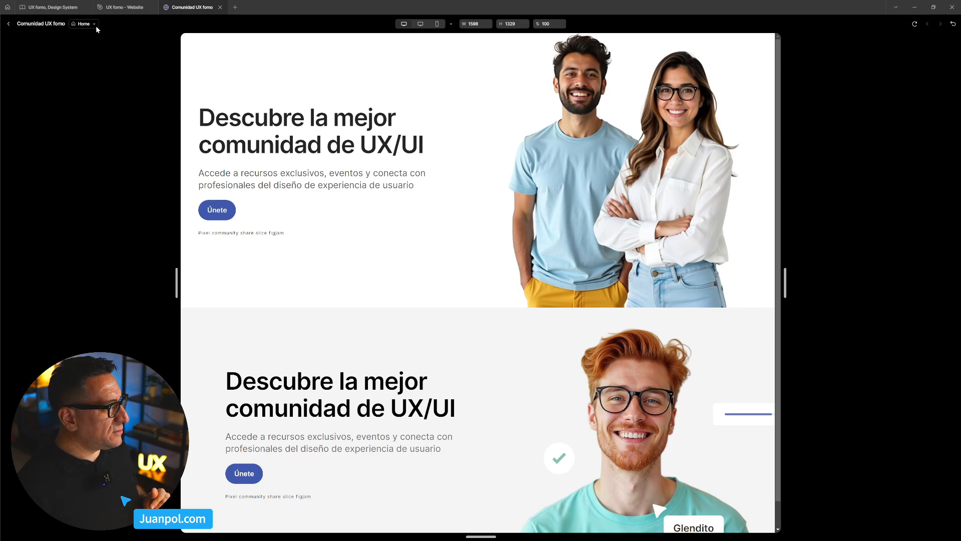
click(8, 24)
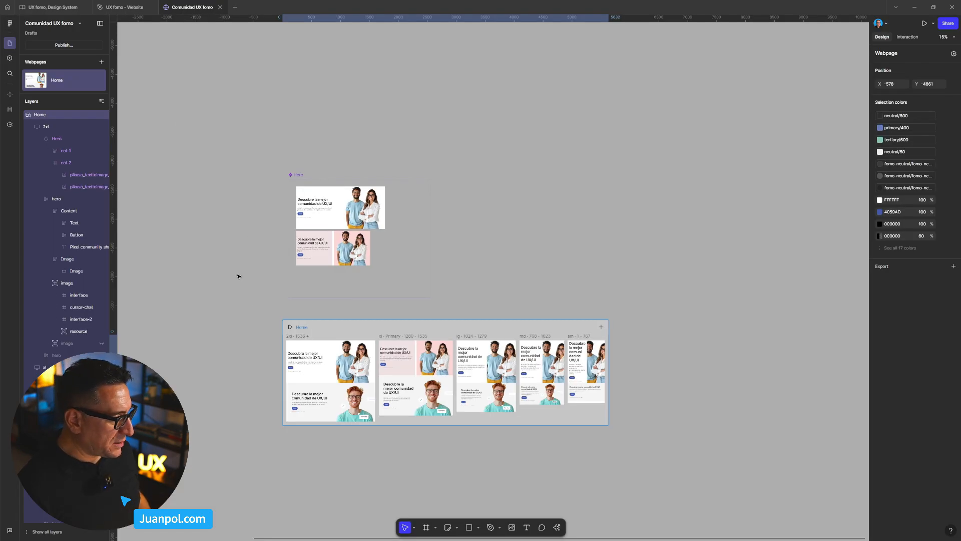
- Check the paragraph typography in the two largest HeroImage designs
scroll(238, 276, down, 3)
click(236, 229)
drag(236, 230, 633, 147)
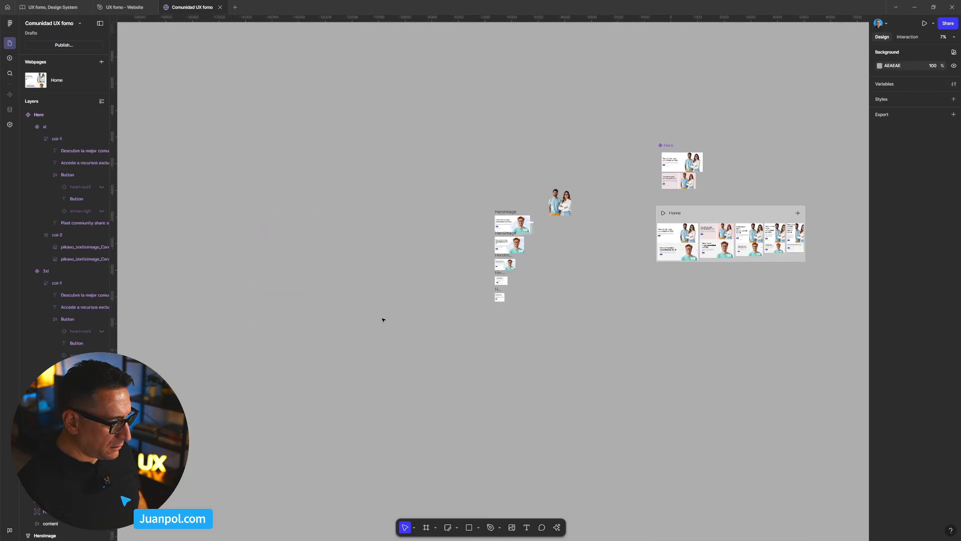
scroll(527, 232, up, 9)
ctrl+click(443, 280)
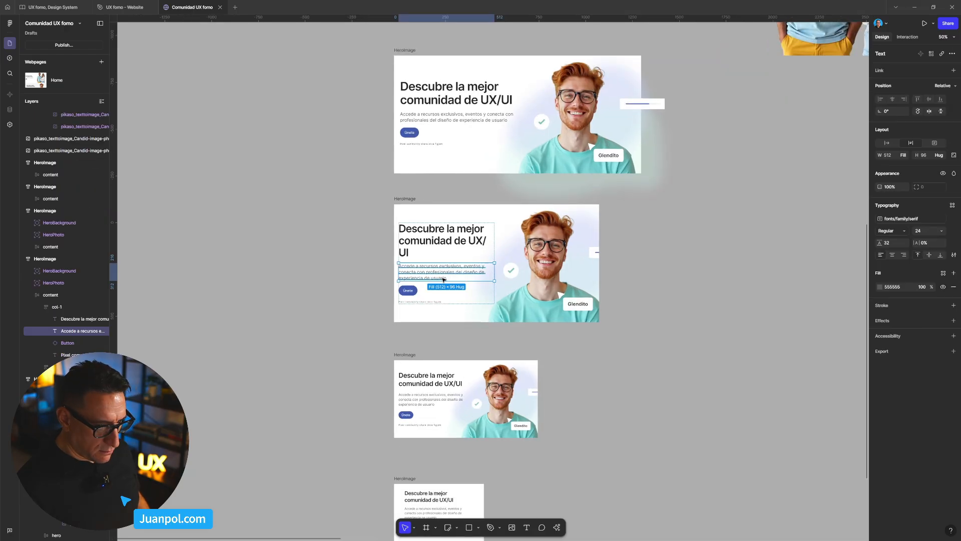
key(Escape)
ctrl+click(408, 269)
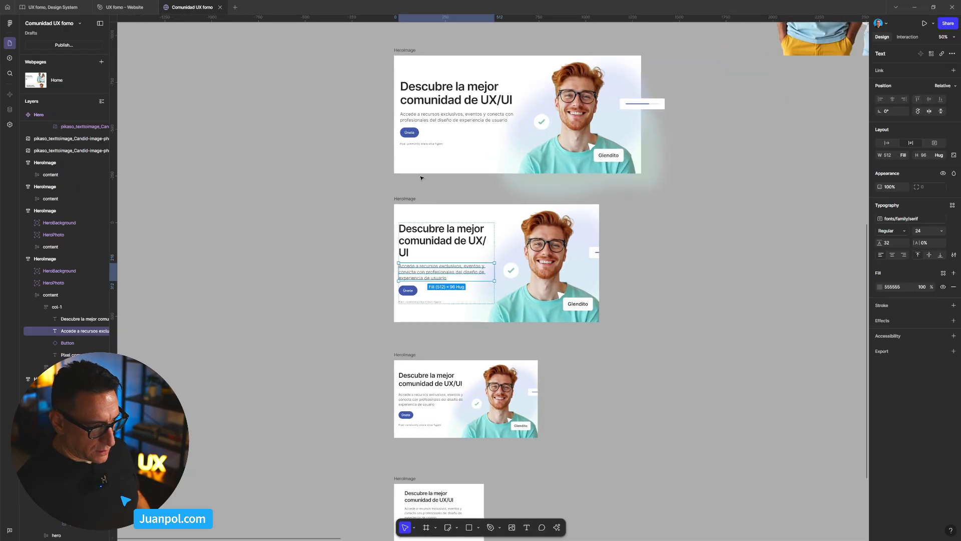
ctrl+click(434, 121)
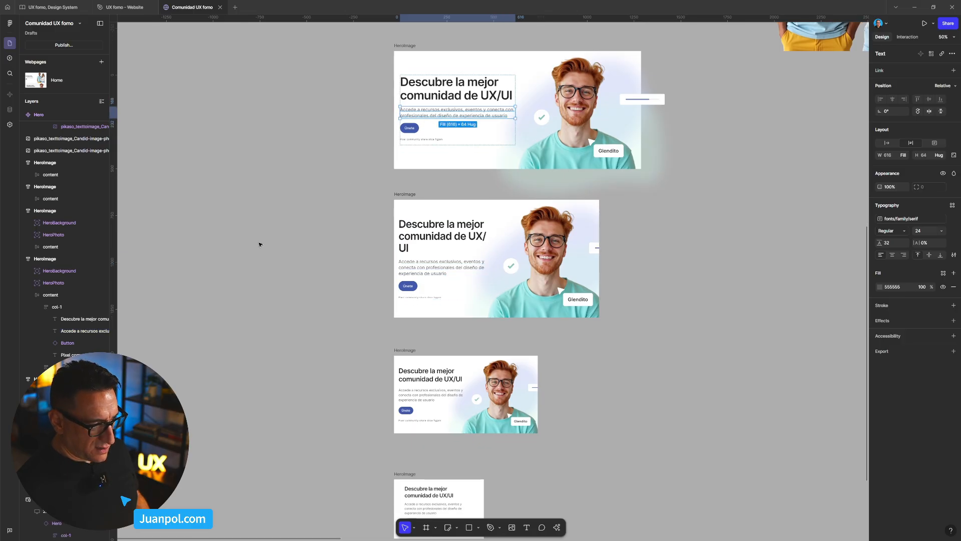
- Set the paragraph text of the xl Hero variant to font size 22 with line height 30
scroll(179, 43, down, 1)
scroll(442, 249, down, 5)
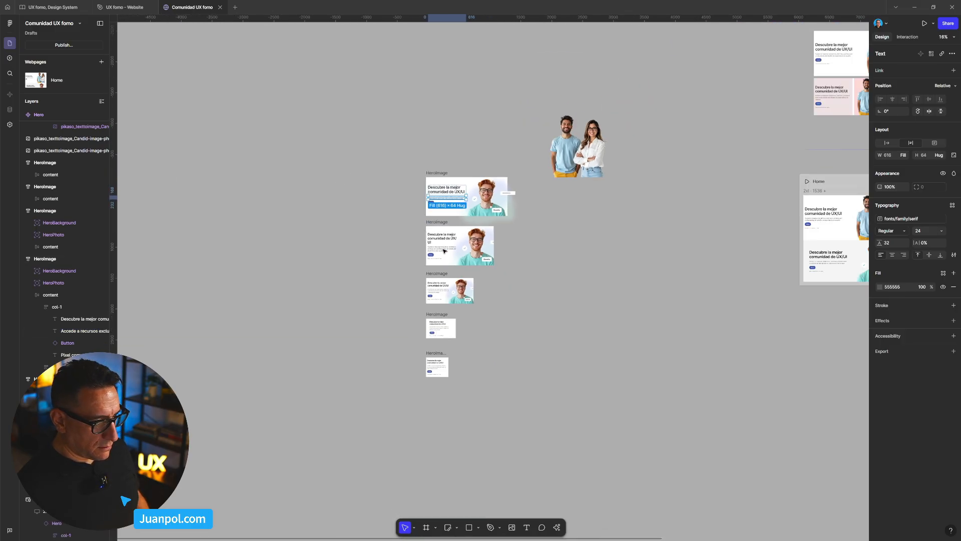
drag(650, 208, 286, 269)
scroll(447, 294, up, 4)
drag(430, 314, 360, 270)
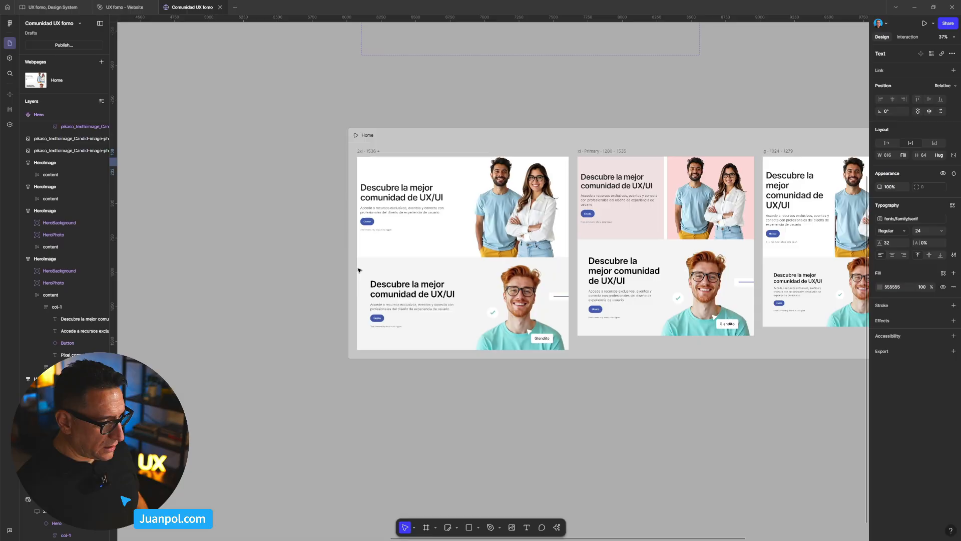
scroll(360, 269, up, 4)
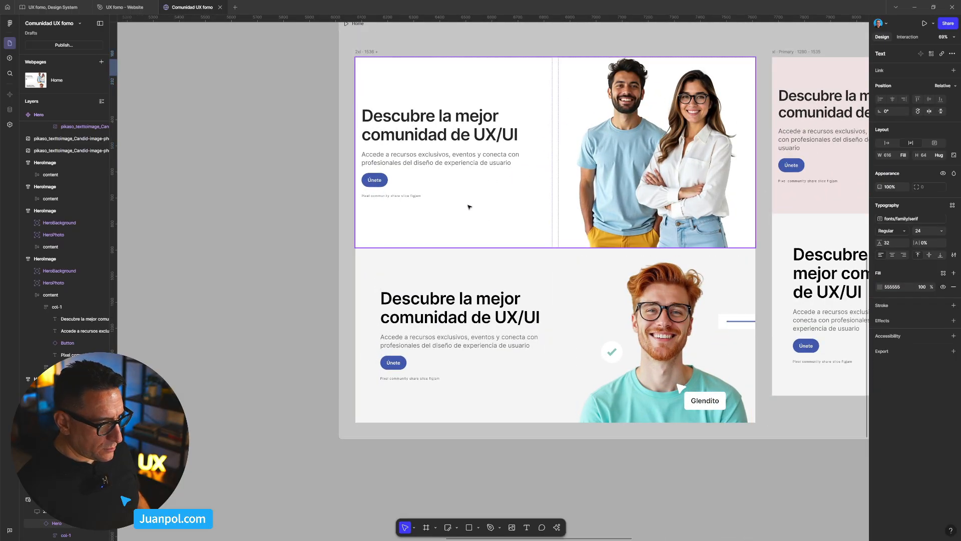
scroll(446, 237, down, 8)
drag(448, 230, 438, 344)
scroll(436, 222, up, 7)
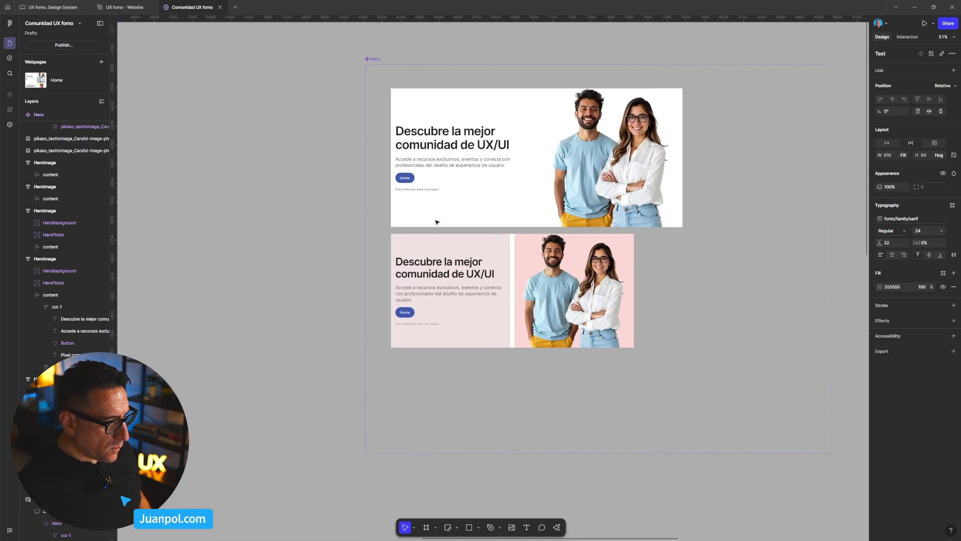
click(447, 291)
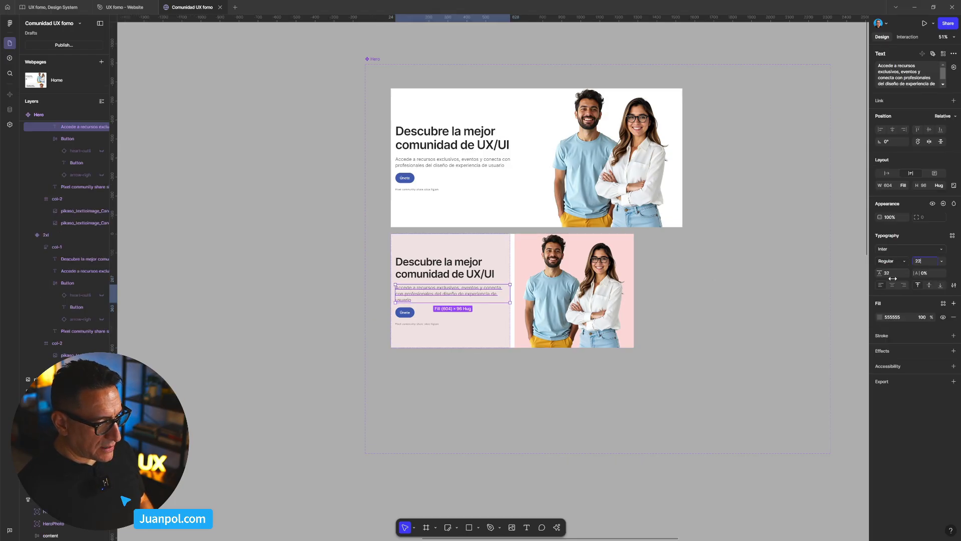
text(22)
key(Tab)
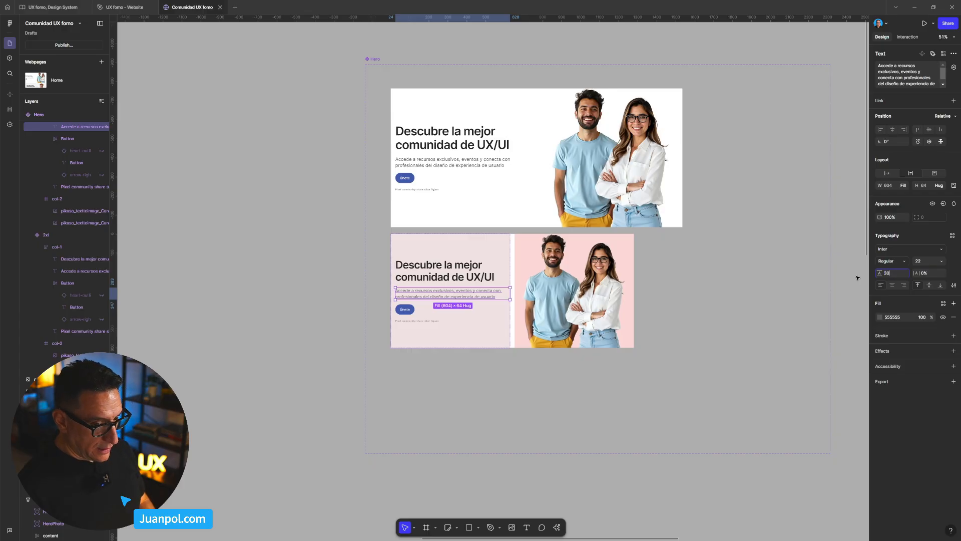
key(Return)
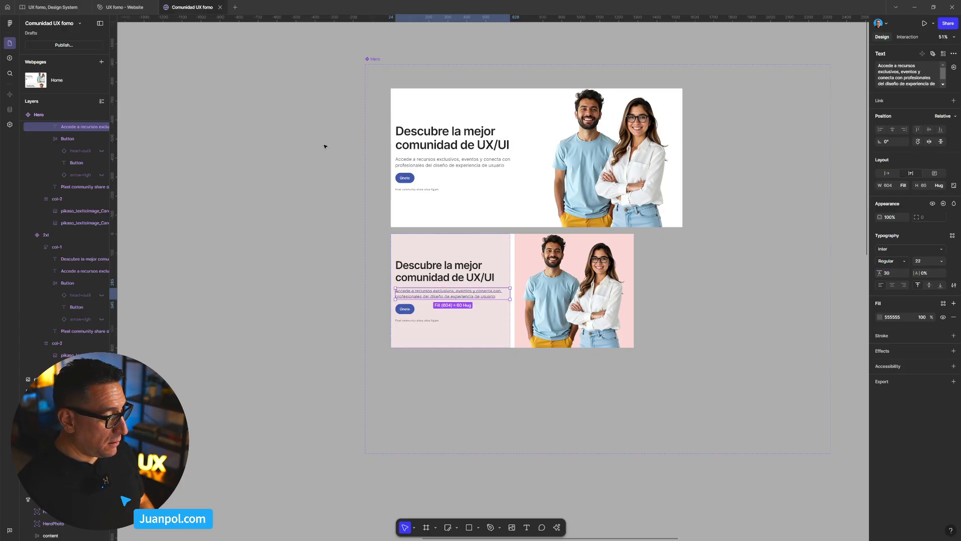
- Preview the Home page again, widen the preview to about 1802, and return to the canvas
click(324, 147)
scroll(318, 211, down, 5)
click(364, 293)
key(ctrl+alt+Return)
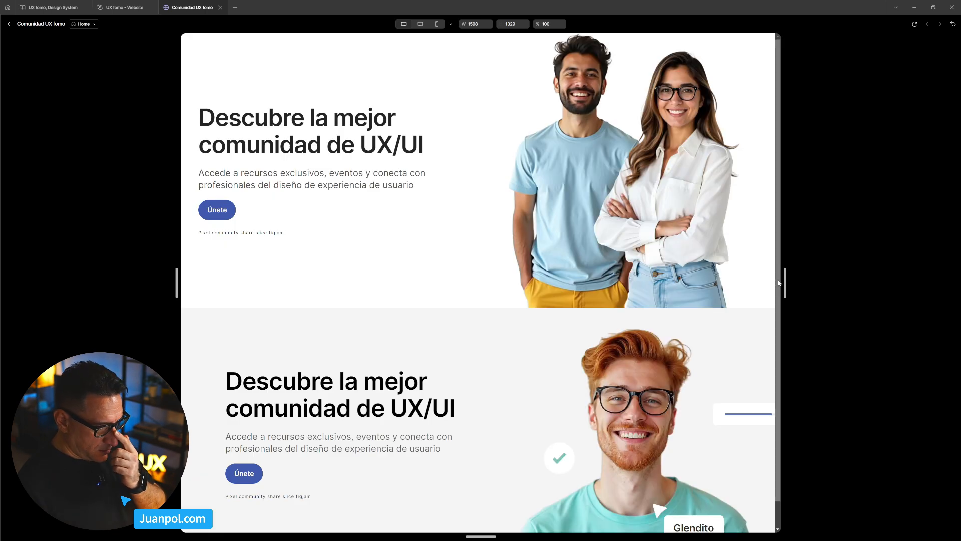
drag(779, 282, 823, 283)
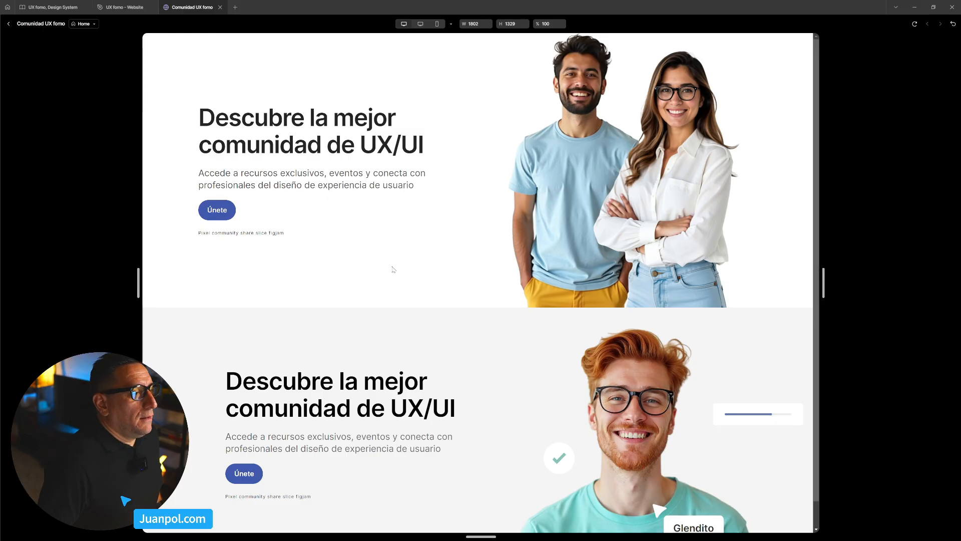
click(9, 23)
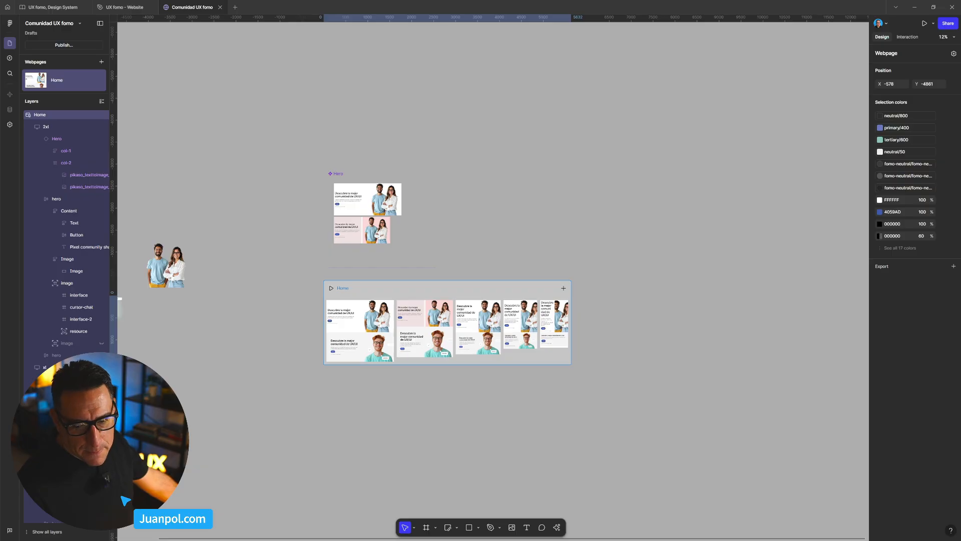